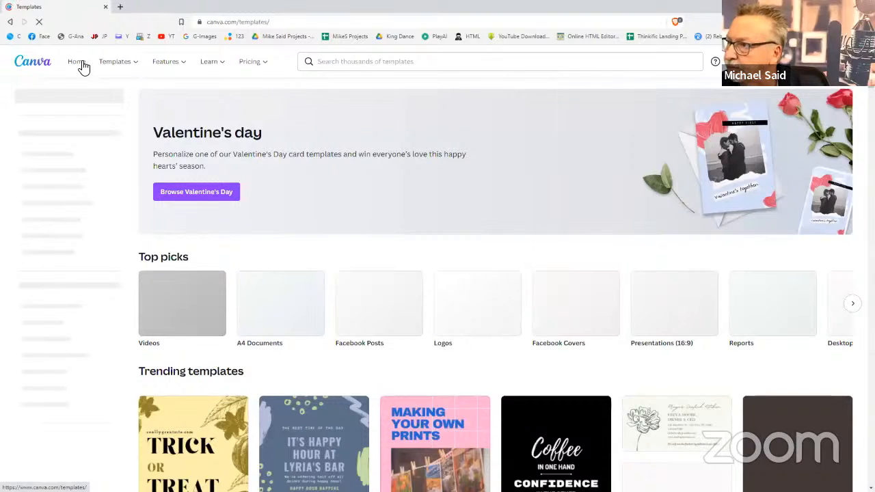
Leave the templates gallery and return to Canva's home page via the Home link
{"action": "left_click", "coordinate": [80, 63]}
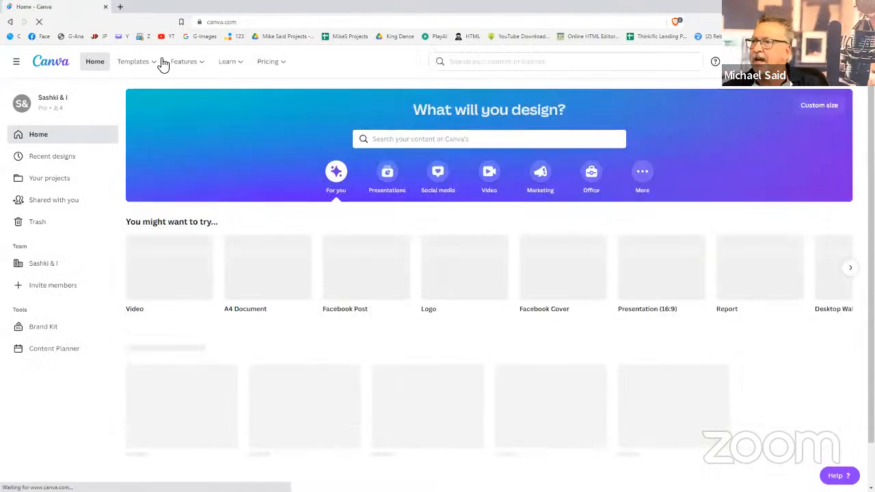
Look over the Templates, Features, Learn and Pricing menus, then open Recent designs
{"action": "mouse_move", "coordinate": [159, 64]}
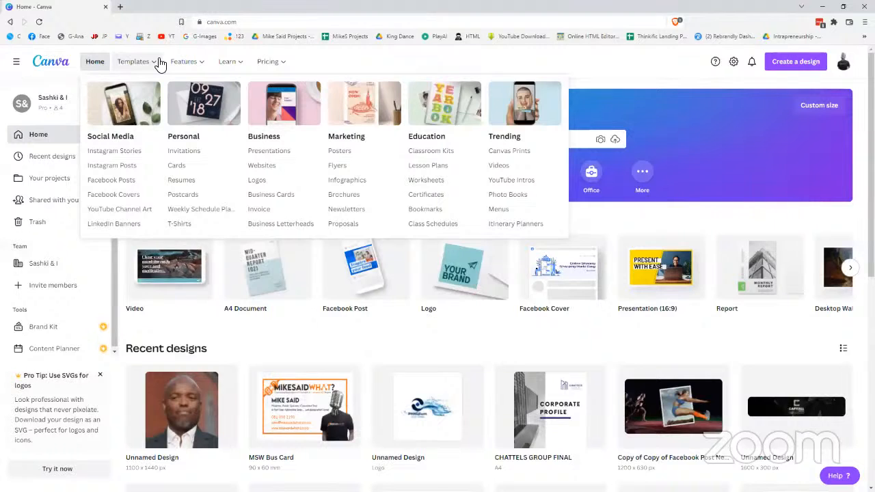
{"action": "mouse_move", "coordinate": [195, 63]}
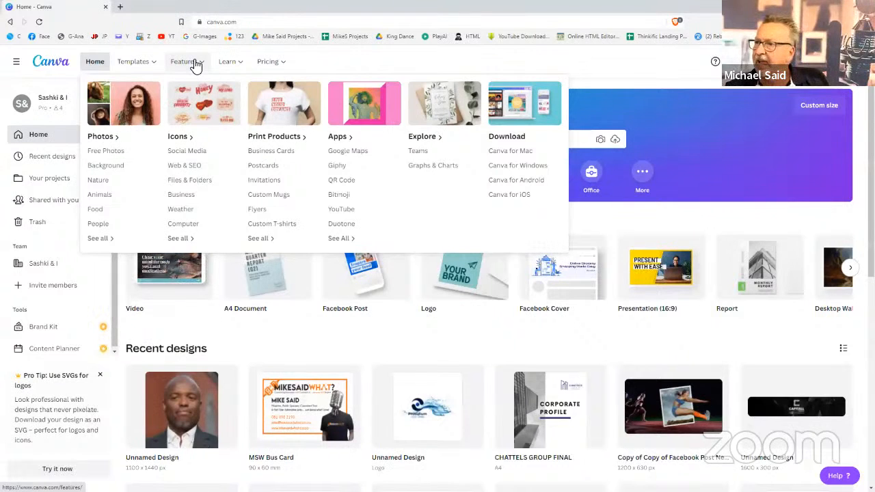
{"action": "mouse_move", "coordinate": [239, 69]}
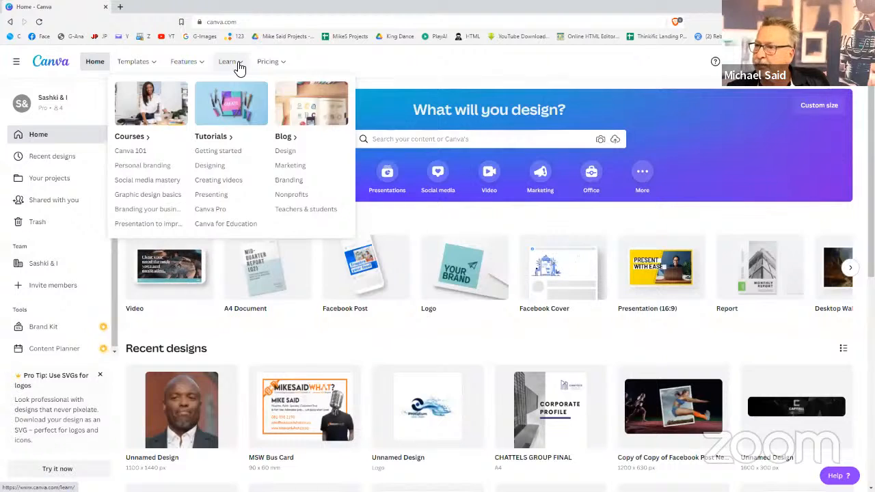
{"action": "mouse_move", "coordinate": [268, 63]}
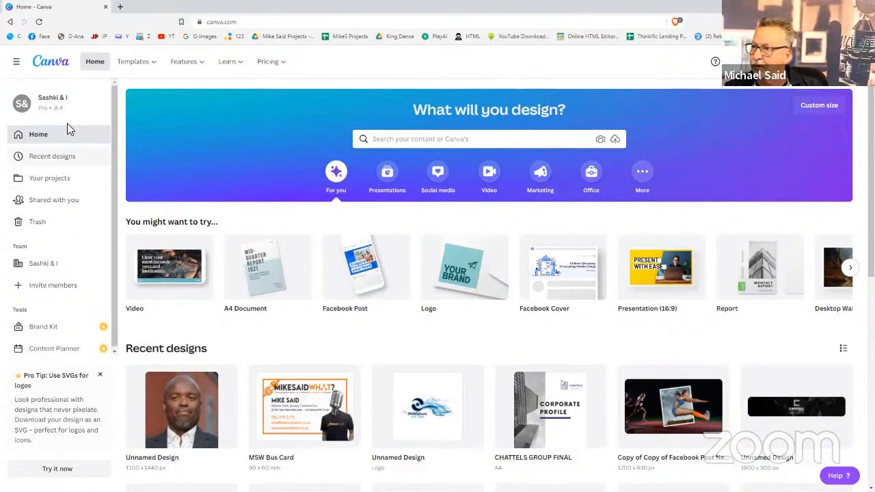
{"action": "left_click", "coordinate": [64, 164]}
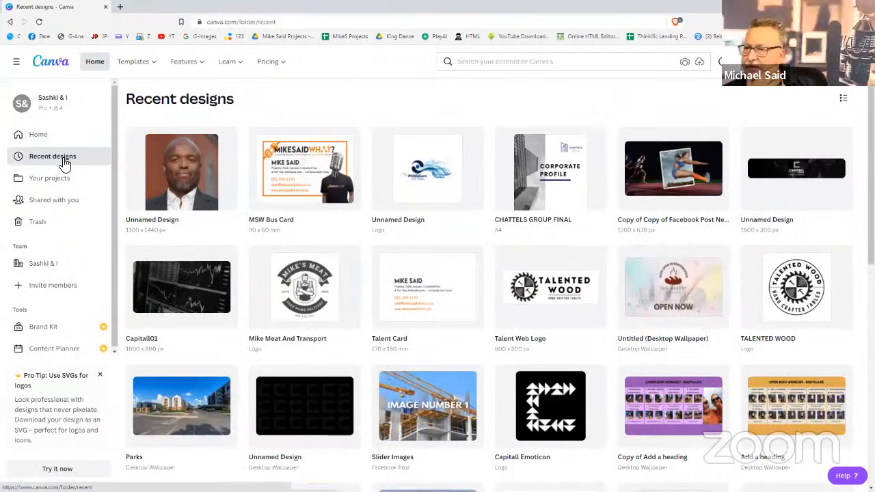
Browse Your projects and Shared with you, then return to the home page
{"action": "scroll", "coordinate": [504, 301], "scroll_direction": "down", "scroll_amount": 2}
{"action": "scroll", "coordinate": [502, 303], "scroll_direction": "up", "scroll_amount": 1}
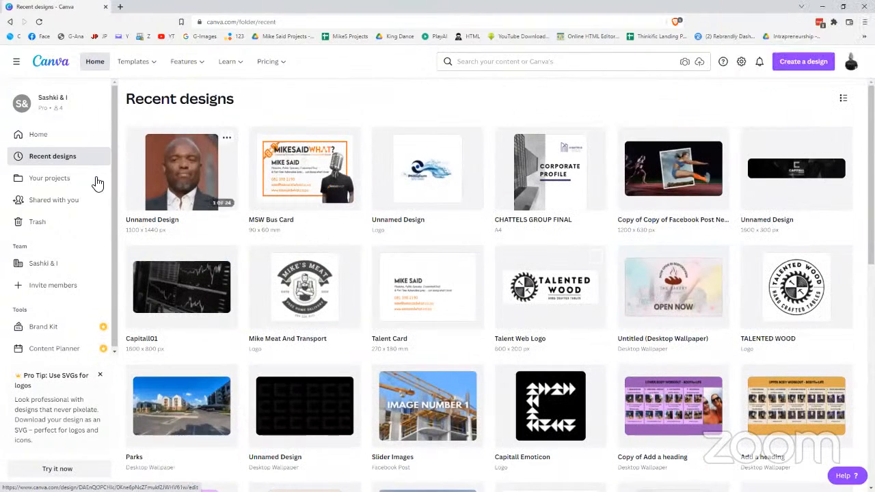
{"action": "left_click", "coordinate": [68, 186]}
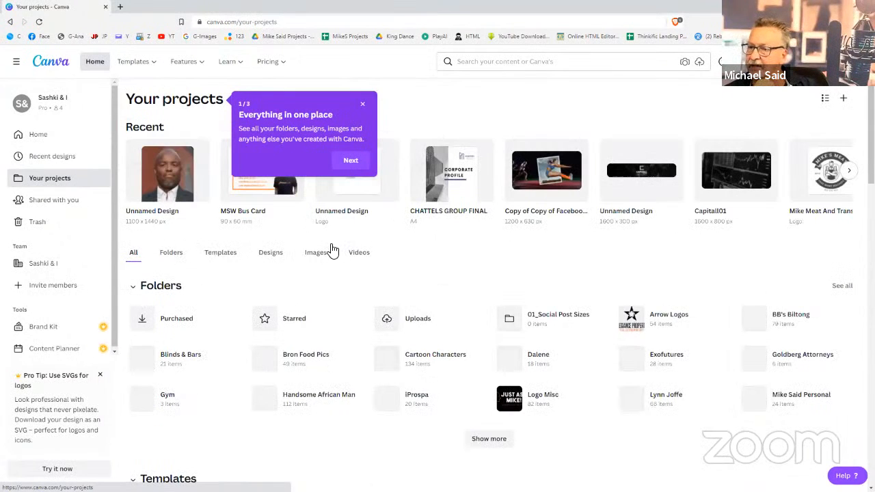
{"action": "scroll", "coordinate": [331, 252], "scroll_direction": "down", "scroll_amount": 2}
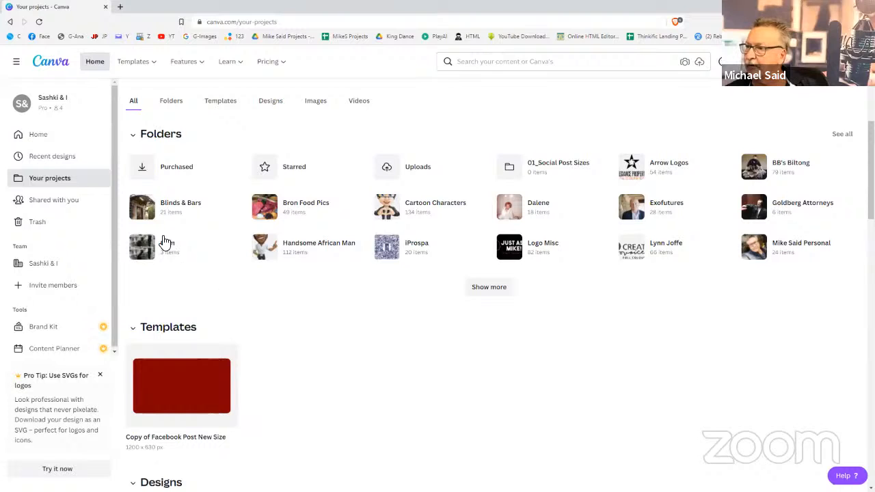
{"action": "left_click", "coordinate": [60, 201]}
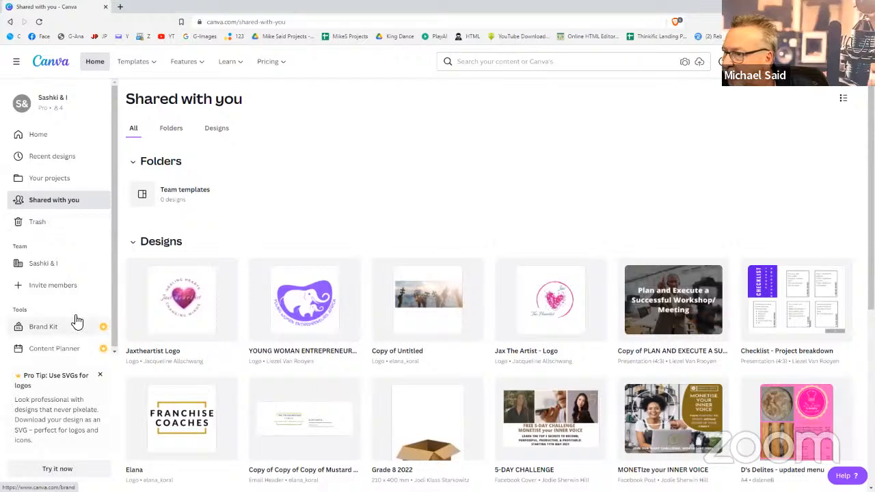
{"action": "left_click", "coordinate": [31, 145]}
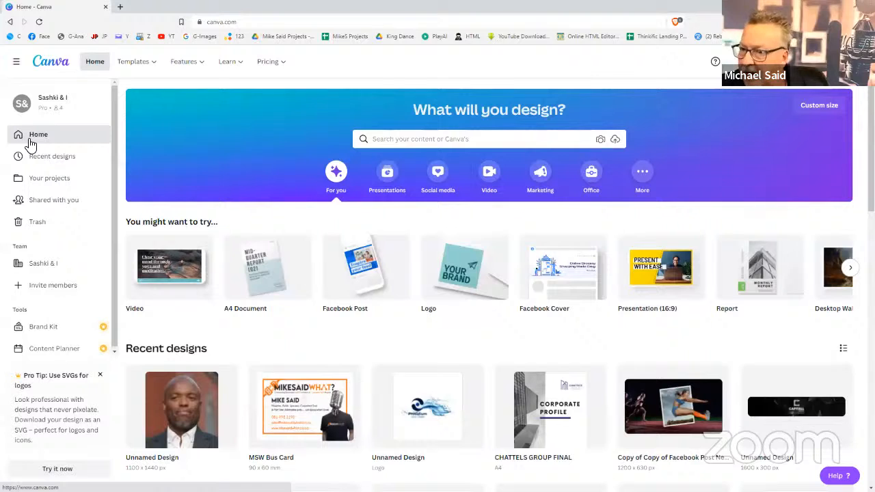
{"action": "mouse_move", "coordinate": [468, 272]}
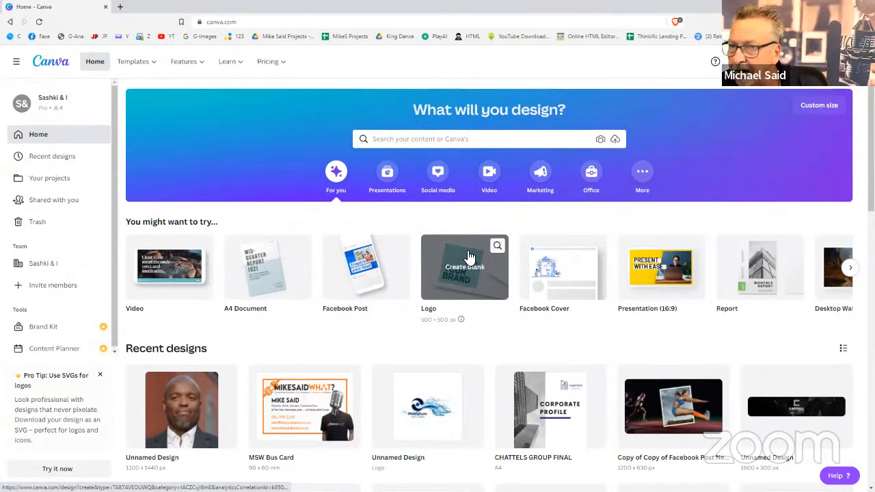
Create a new blank Logo design from the templates page's Create a design menu
{"action": "left_click", "coordinate": [154, 67]}
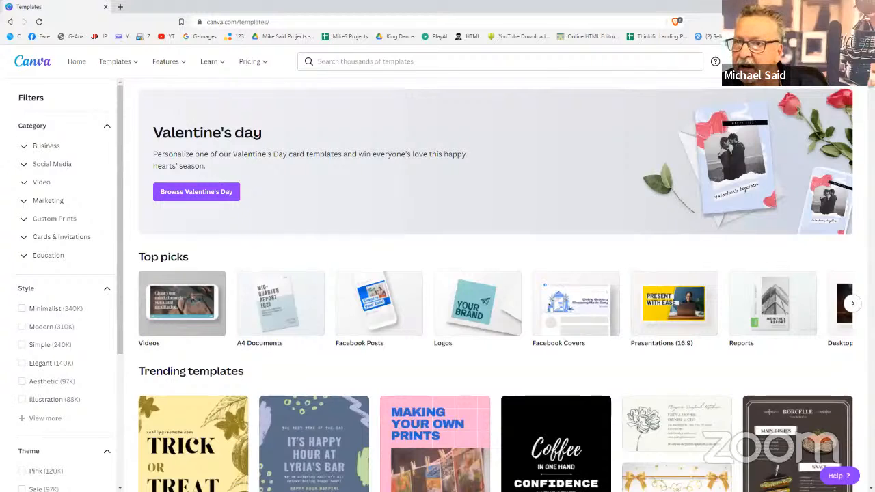
{"action": "left_click", "coordinate": [789, 61]}
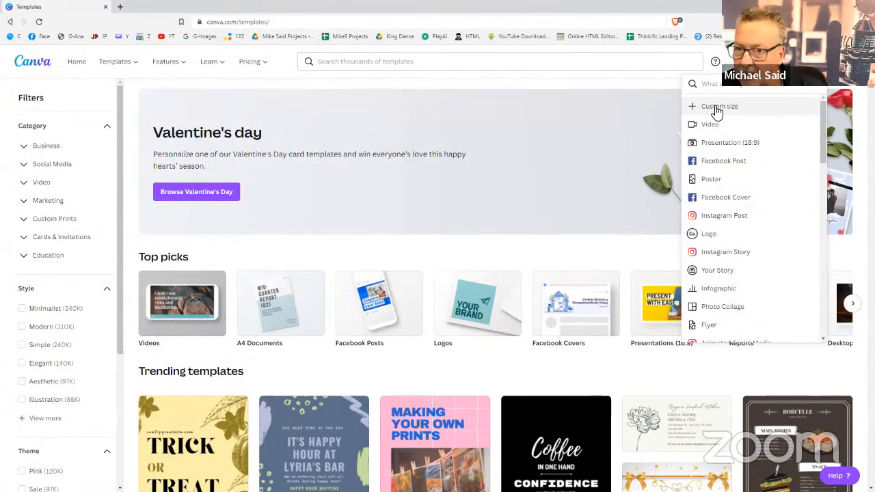
{"action": "left_click", "coordinate": [710, 237]}
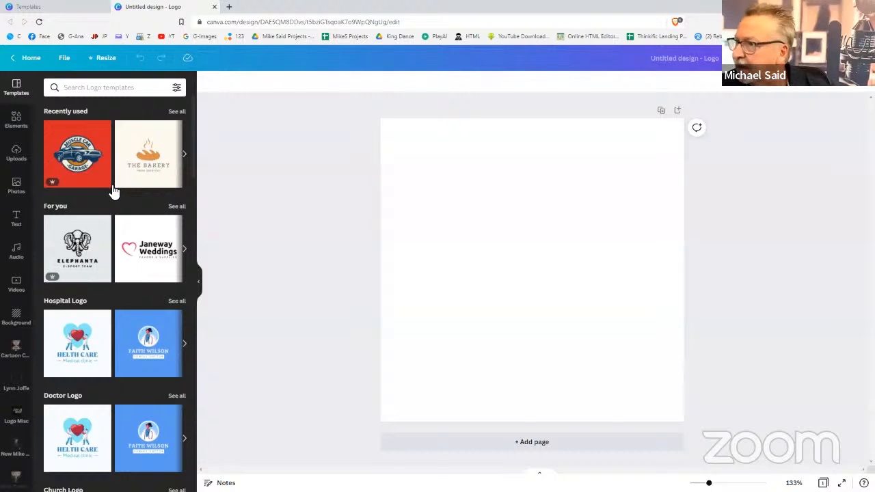
Once the logo editor loads, put the cursor in the Search Logo templates box
{"action": "left_click", "coordinate": [126, 87]}
Search templates for 'gadget', apply HomeDevice to page 1, and add a blank Page 2
{"action": "type", "text": "ga"}
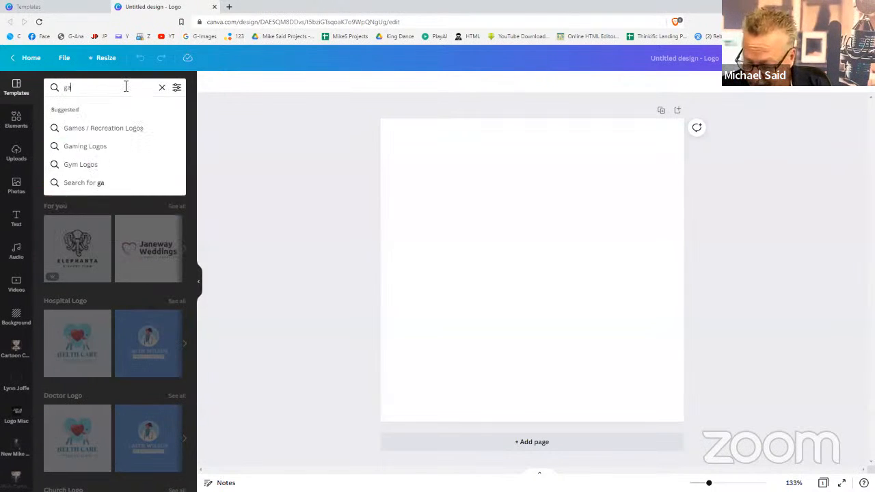
{"action": "type", "text": "dget"}
{"action": "key", "text": "Return"}
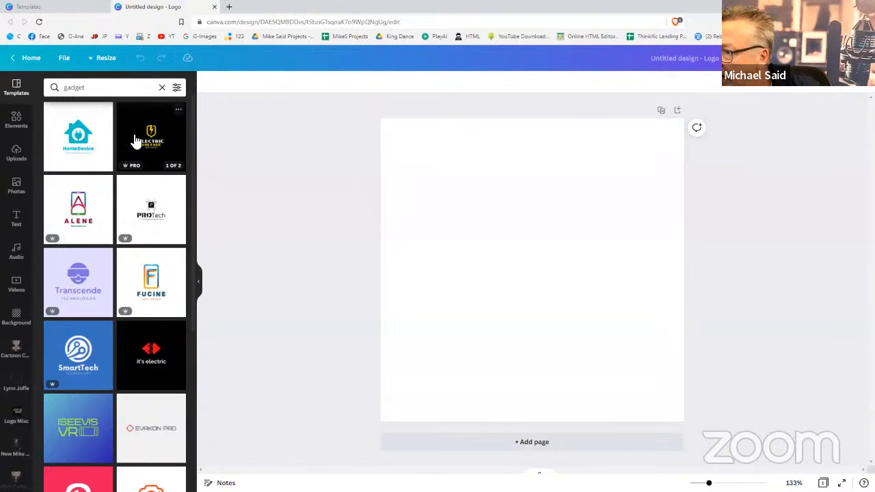
{"action": "left_click", "coordinate": [82, 143]}
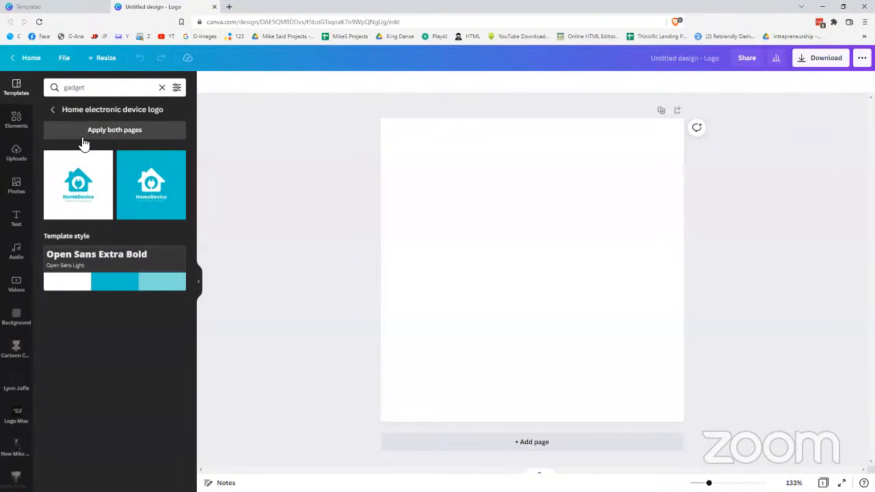
{"action": "left_click", "coordinate": [81, 184]}
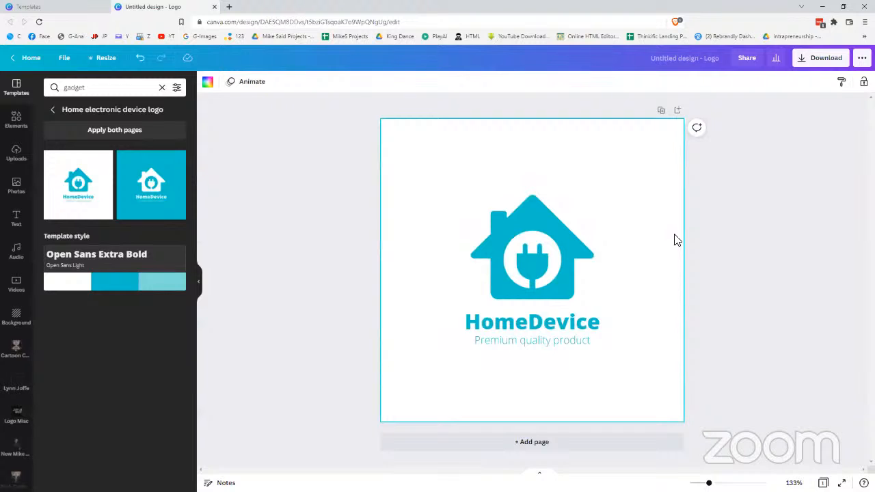
{"action": "left_click", "coordinate": [703, 238]}
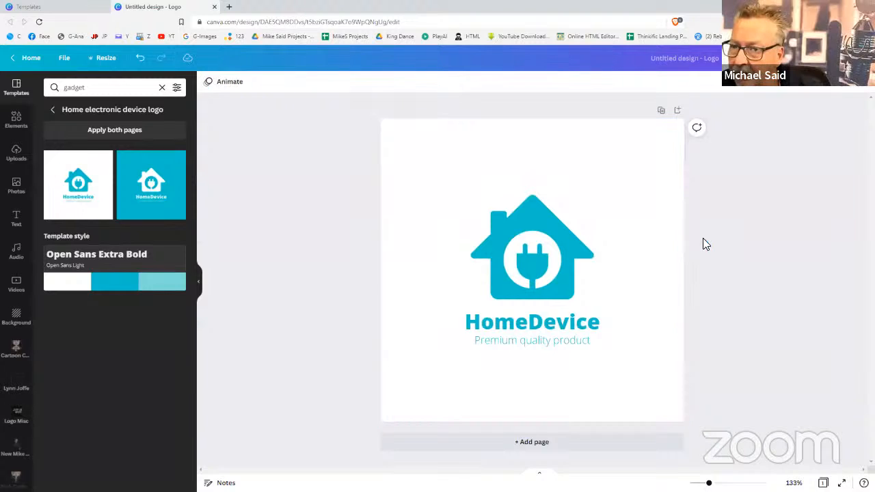
{"action": "left_click", "coordinate": [534, 443]}
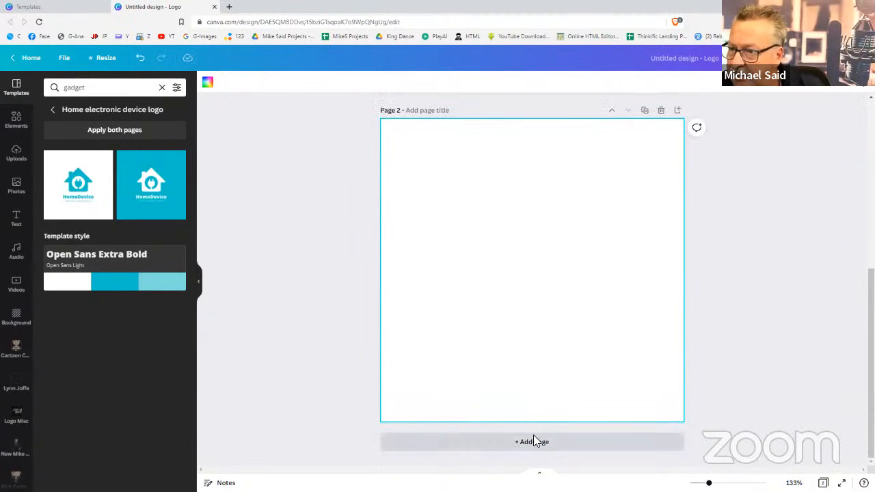
Place the PROTech template on page 2 and the ISEEVIS VR template on a new page 3
{"action": "left_click", "coordinate": [54, 111]}
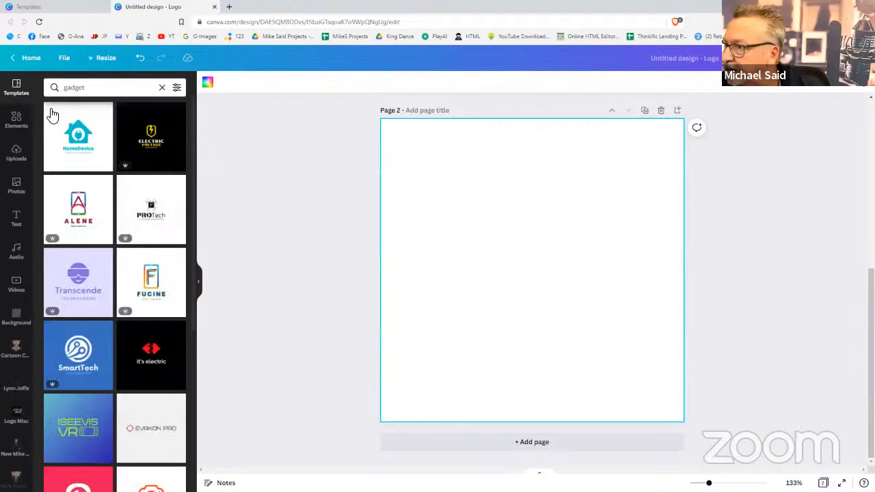
{"action": "left_click", "coordinate": [146, 212]}
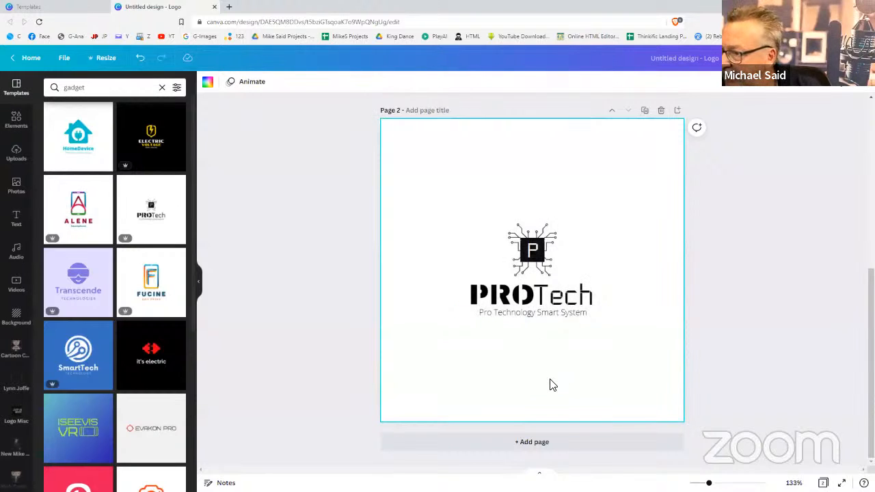
{"action": "left_click", "coordinate": [537, 443]}
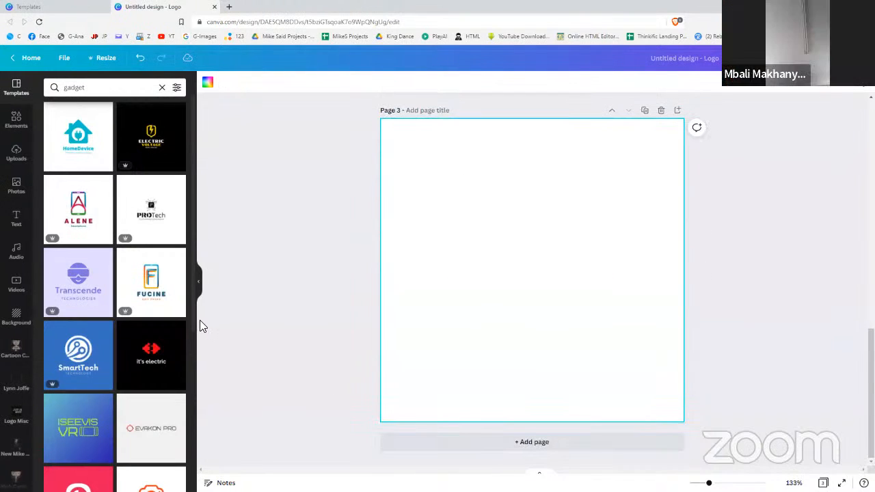
{"action": "scroll", "coordinate": [126, 381], "scroll_direction": "down", "scroll_amount": 3}
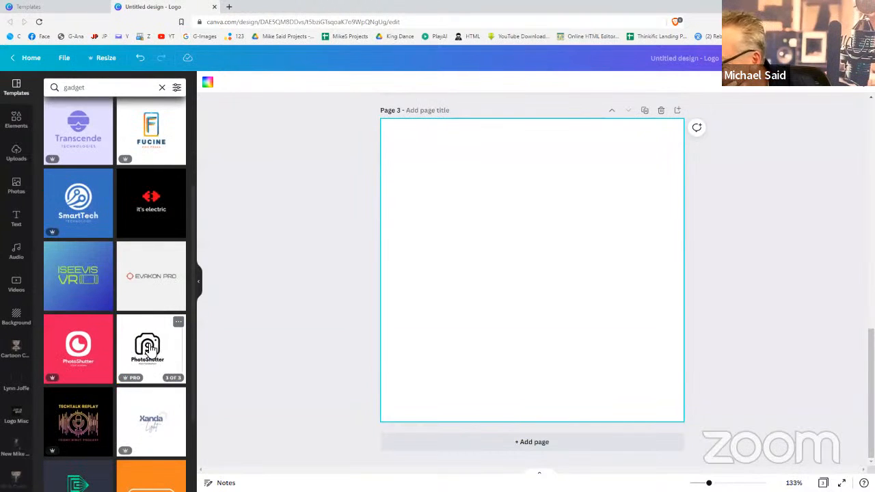
{"action": "scroll", "coordinate": [151, 349], "scroll_direction": "down", "scroll_amount": 1}
{"action": "scroll", "coordinate": [151, 350], "scroll_direction": "down", "scroll_amount": 1}
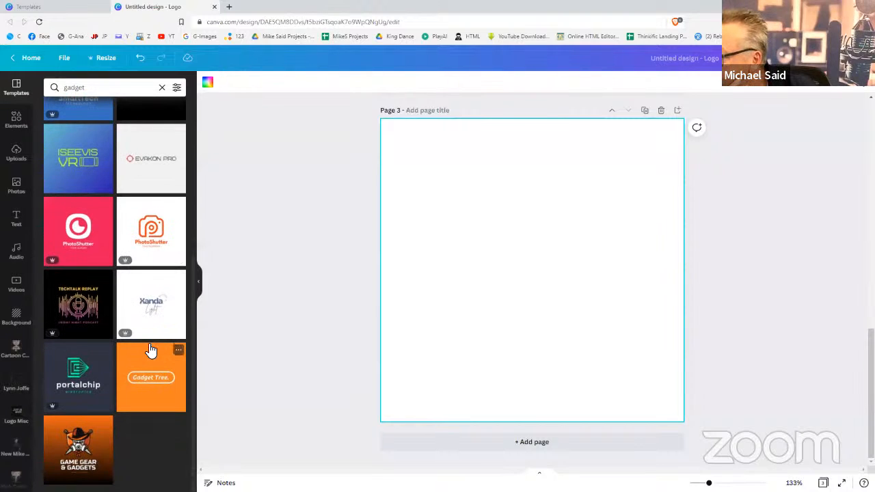
{"action": "scroll", "coordinate": [86, 312], "scroll_direction": "up", "scroll_amount": 2}
{"action": "left_click", "coordinate": [85, 311]}
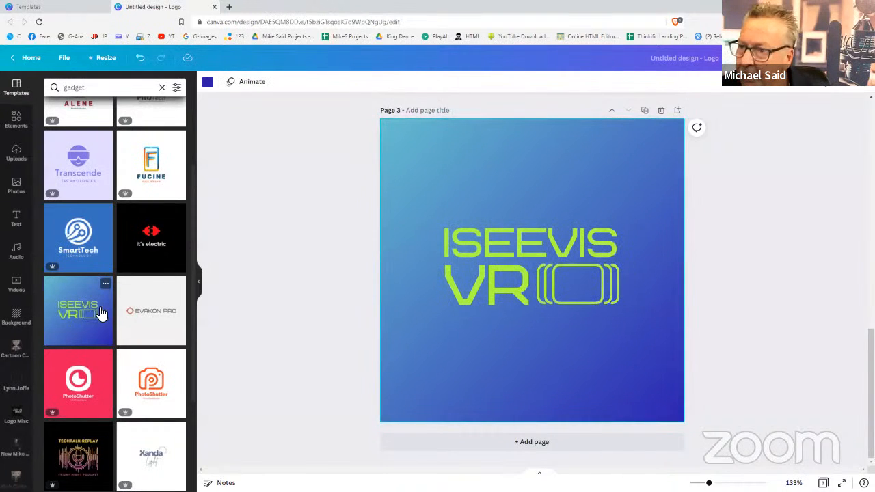
{"action": "scroll", "coordinate": [747, 284], "scroll_direction": "up", "scroll_amount": 10}
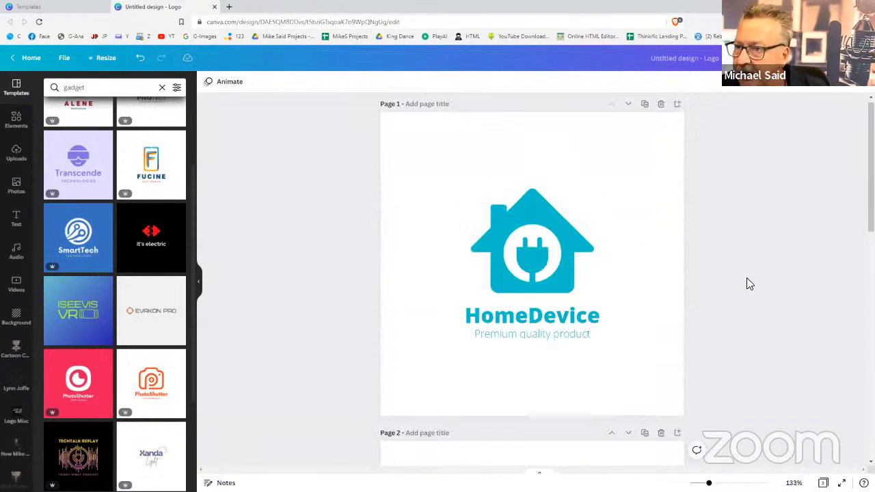
{"action": "scroll", "coordinate": [747, 284], "scroll_direction": "down", "scroll_amount": 1}
{"action": "scroll", "coordinate": [747, 284], "scroll_direction": "up", "scroll_amount": 1}
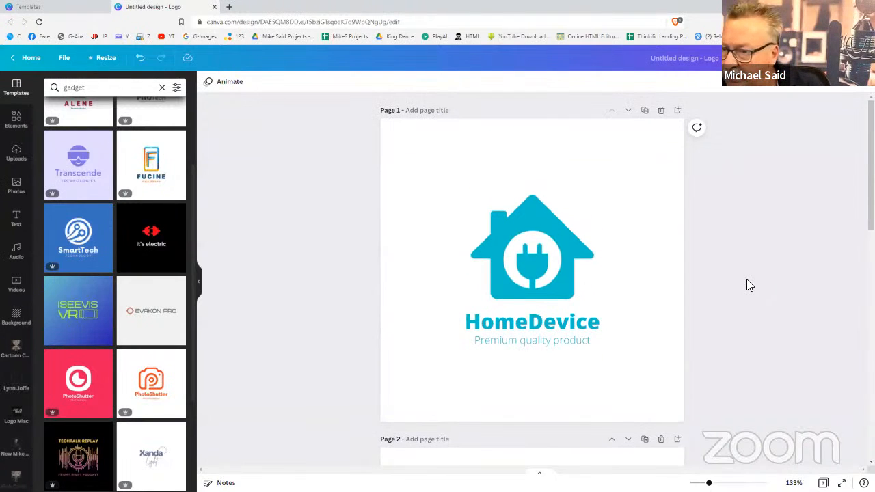
Replace the HomeDevice title text with 'GadgetStore'
{"action": "left_click", "coordinate": [532, 324]}
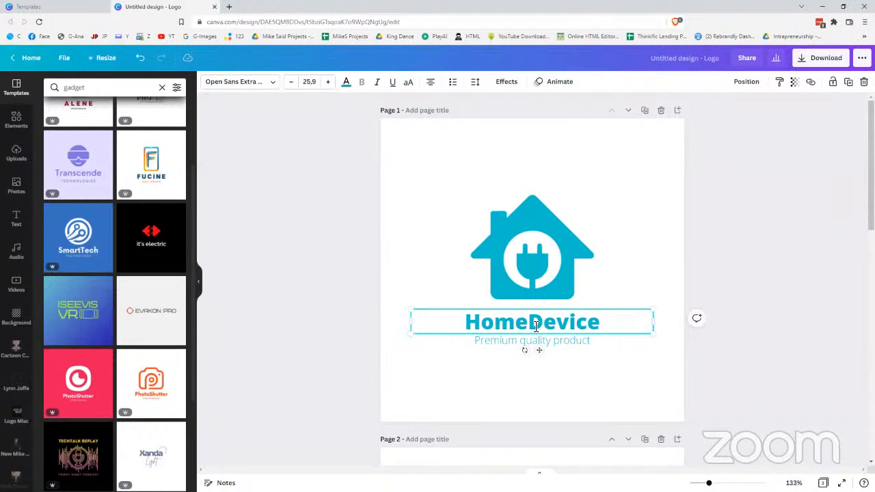
{"action": "left_click", "coordinate": [533, 325]}
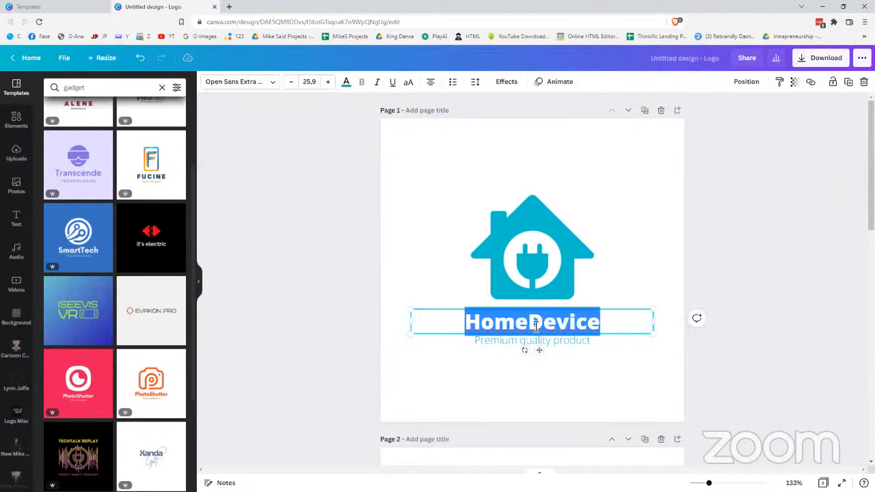
{"action": "type", "text": "Gadge"}
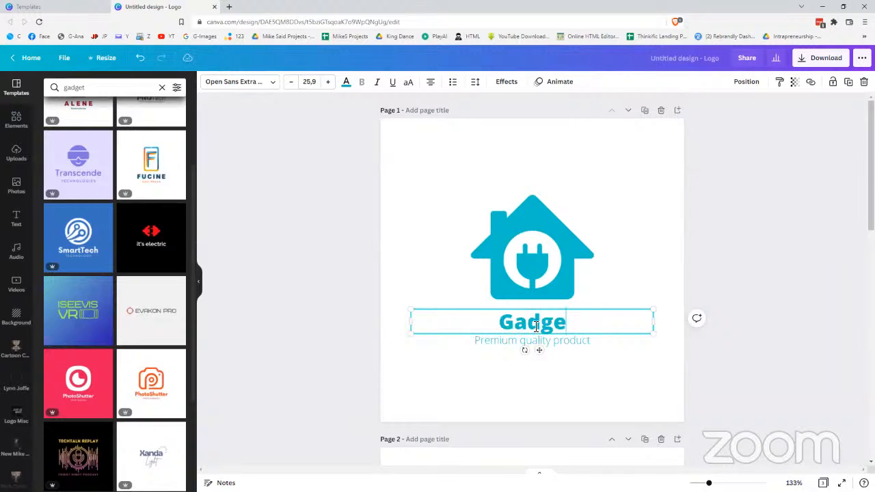
{"action": "type", "text": "tSto"}
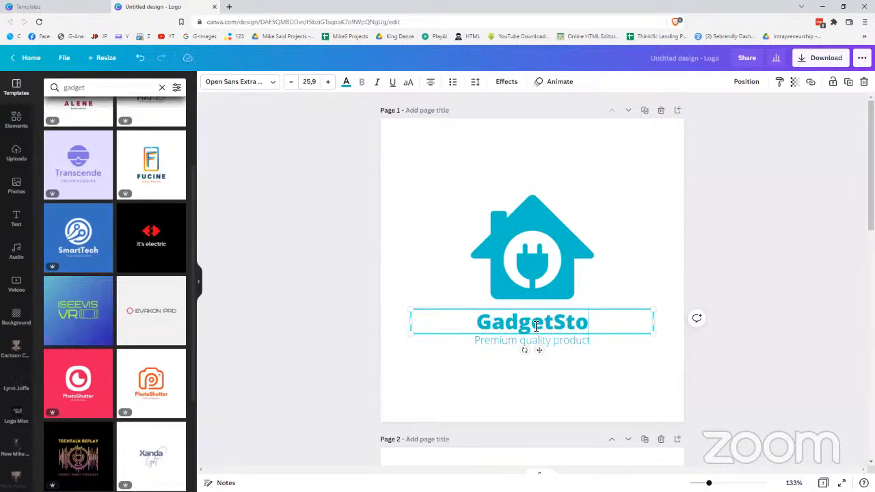
{"action": "type", "text": "re"}
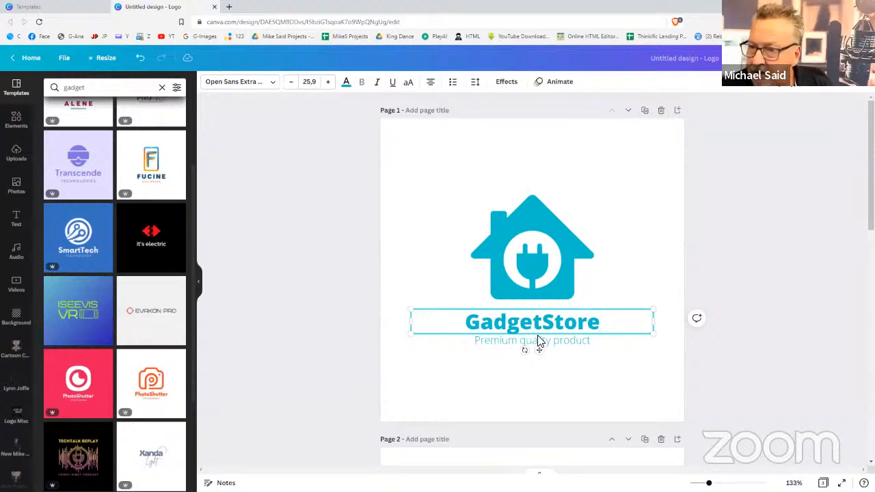
{"action": "left_click", "coordinate": [762, 357]}
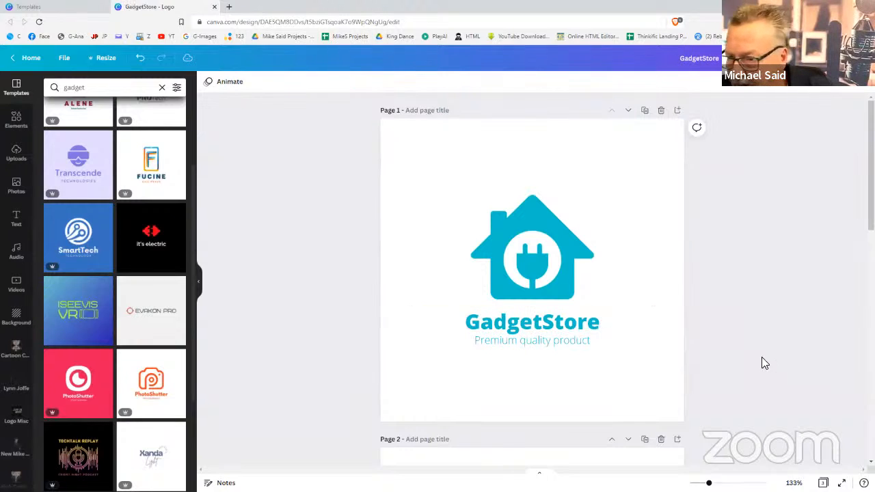
{"action": "left_click", "coordinate": [541, 346]}
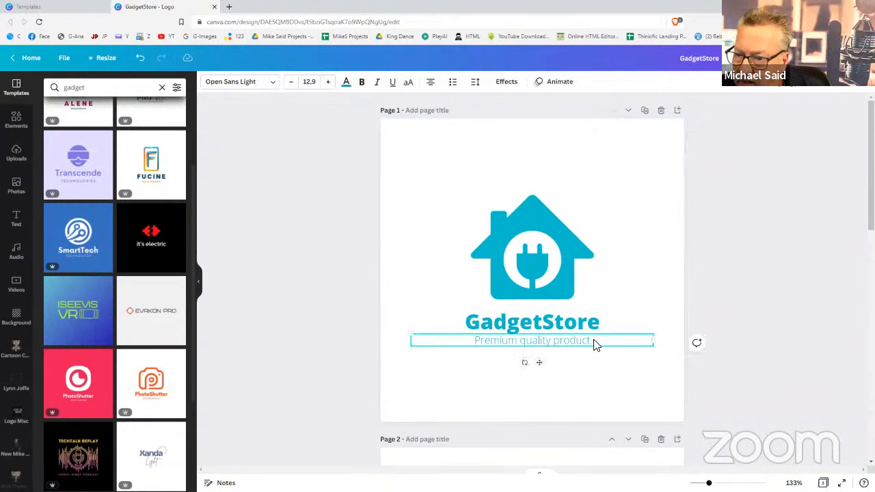
{"action": "left_click", "coordinate": [720, 296]}
Turn the house-plug icon dark blue
{"action": "left_click", "coordinate": [539, 224]}
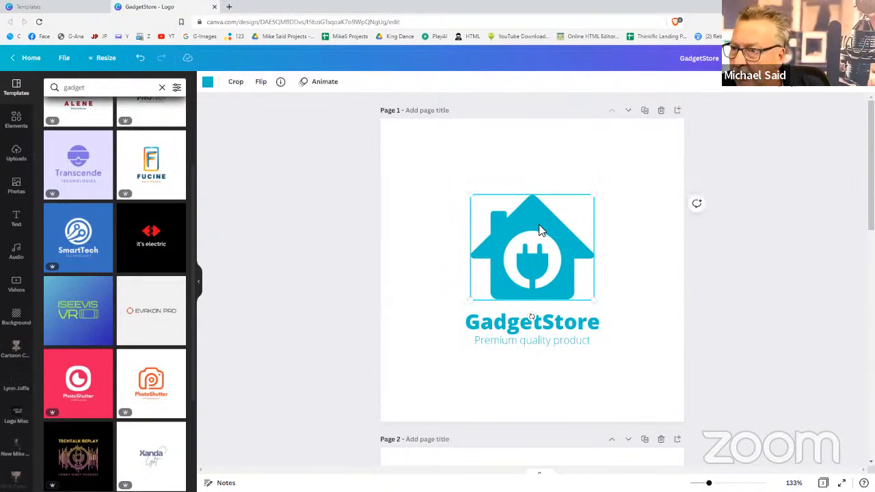
{"action": "left_click", "coordinate": [207, 85]}
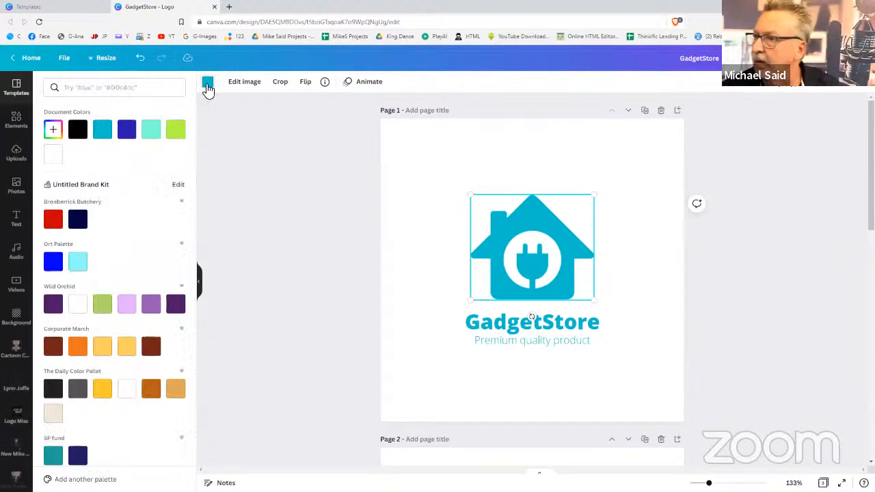
{"action": "left_click", "coordinate": [126, 129]}
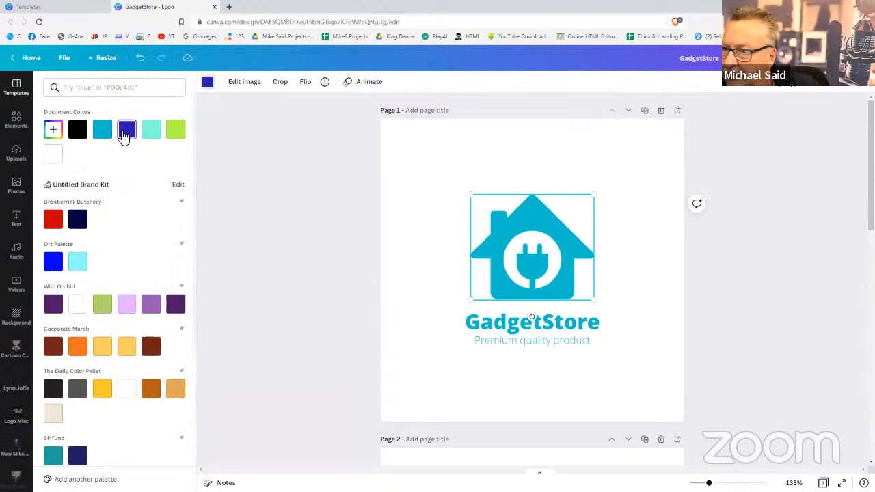
Make the logo page's background black
{"action": "left_click", "coordinate": [510, 326]}
{"action": "left_click", "coordinate": [241, 87]}
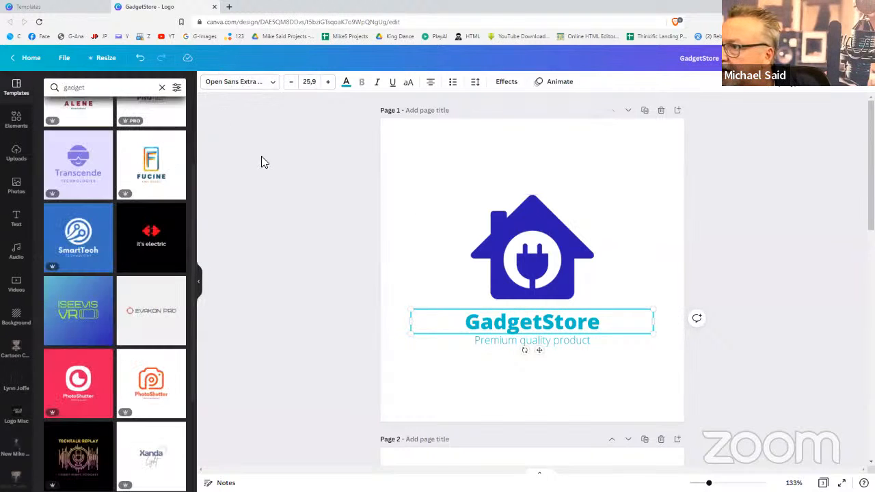
{"action": "left_click", "coordinate": [658, 194]}
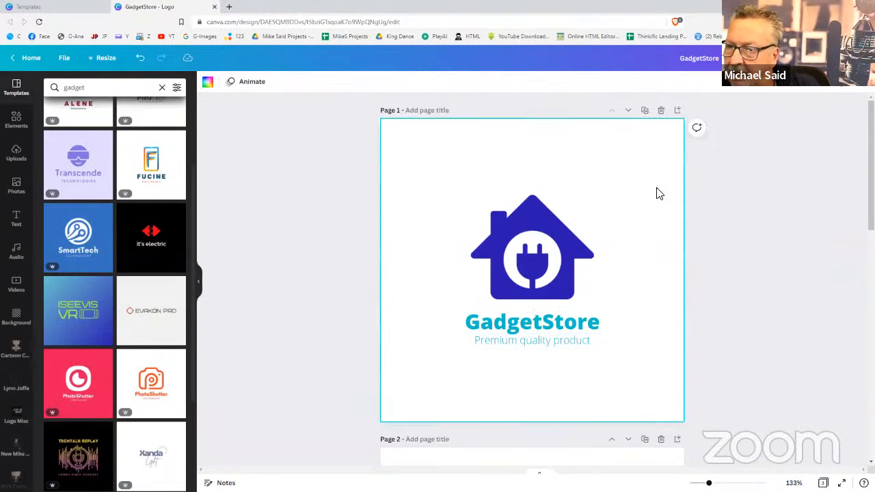
{"action": "left_click", "coordinate": [208, 82]}
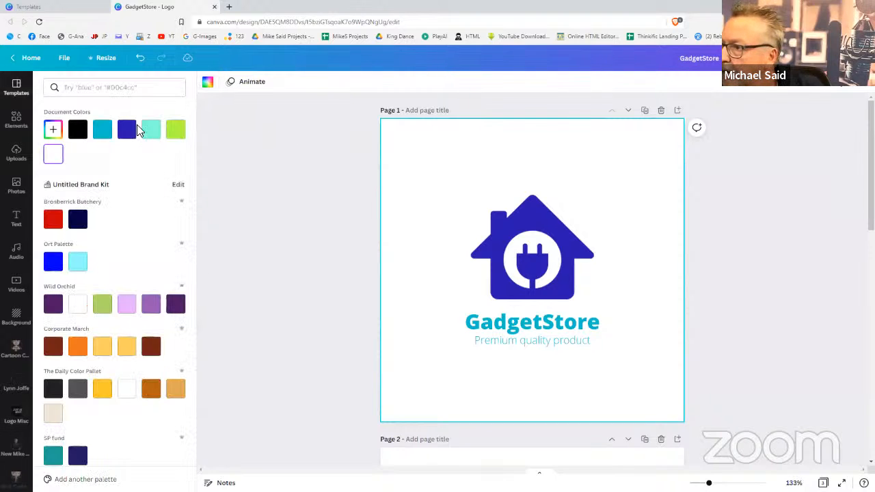
{"action": "left_click", "coordinate": [78, 135]}
Change the house-plug icon to the yellow from The Daily Color Pallet
{"action": "left_click", "coordinate": [524, 226]}
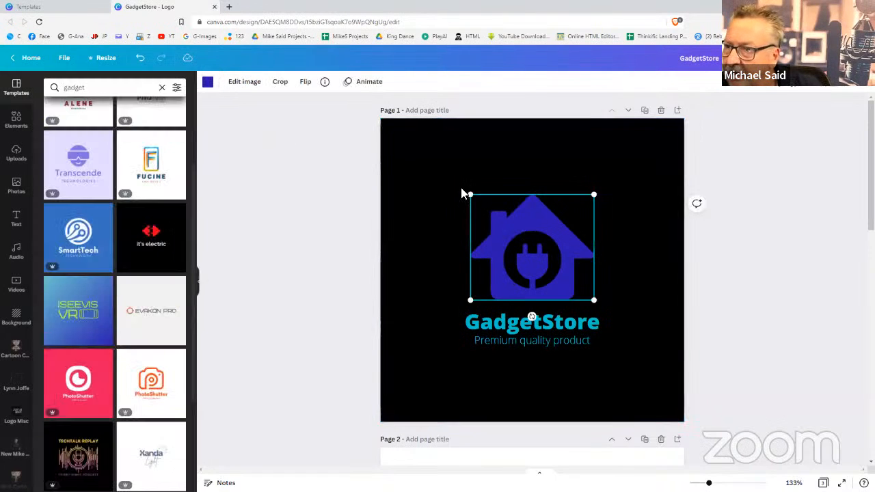
{"action": "left_click", "coordinate": [208, 83]}
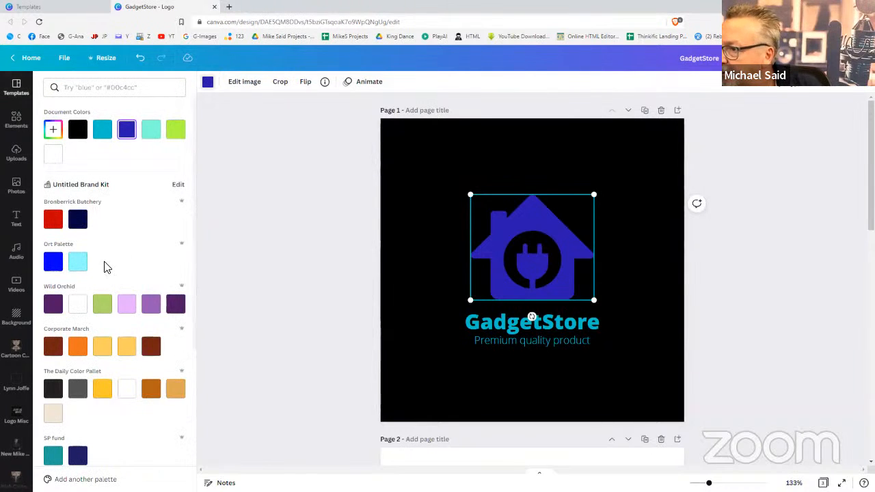
{"action": "left_click", "coordinate": [102, 390]}
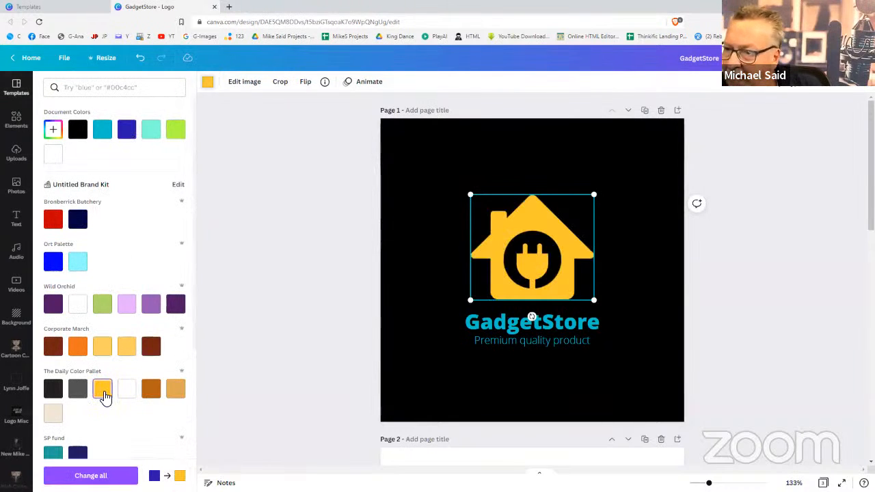
{"action": "left_click", "coordinate": [490, 325]}
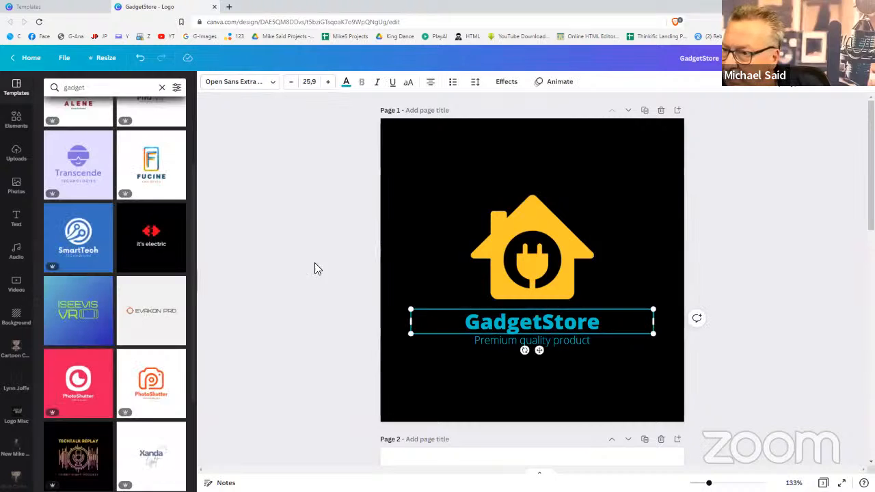
{"action": "scroll", "coordinate": [145, 166], "scroll_direction": "up", "scroll_amount": 2}
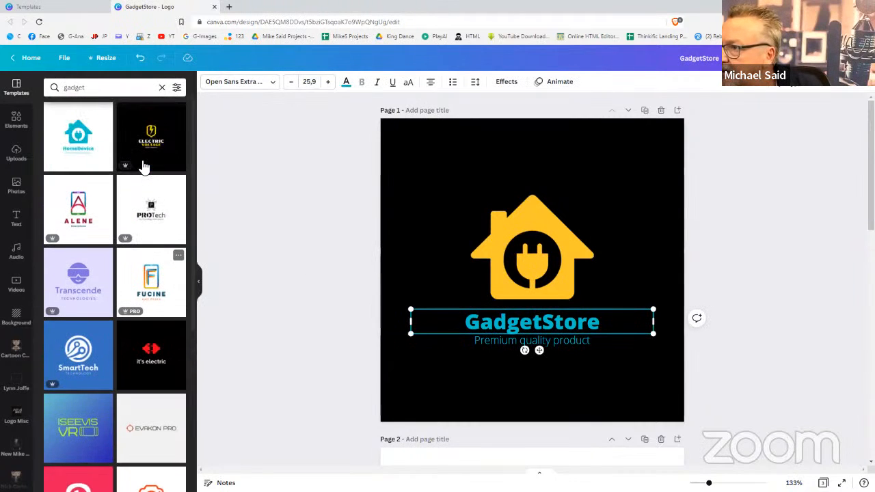
Turn the GadgetStore name yellow and replace 'quality product' in the tagline with 'Online Store'
{"action": "left_click", "coordinate": [346, 83]}
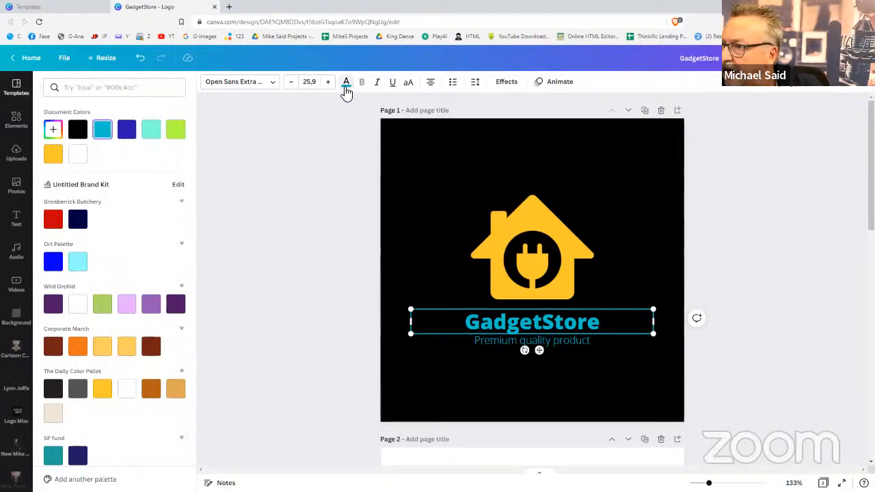
{"action": "left_click", "coordinate": [53, 153]}
{"action": "left_click", "coordinate": [498, 345]}
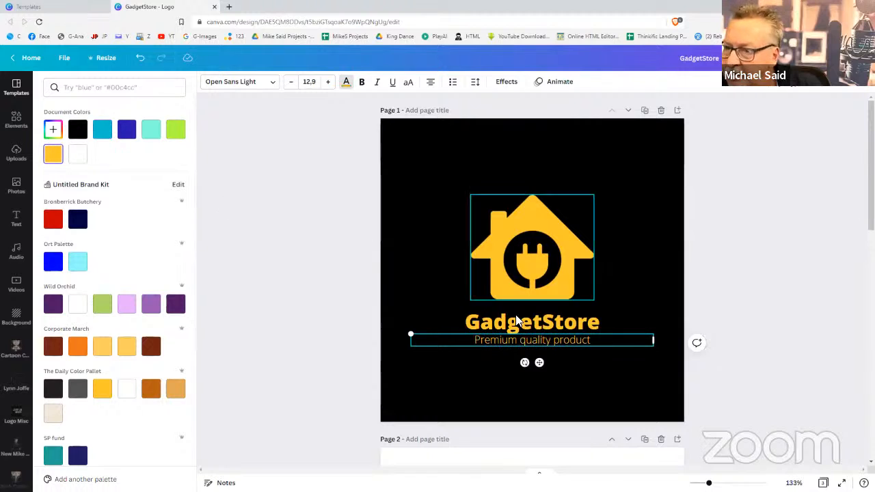
{"action": "left_click", "coordinate": [522, 340]}
{"action": "double_click", "coordinate": [516, 342]}
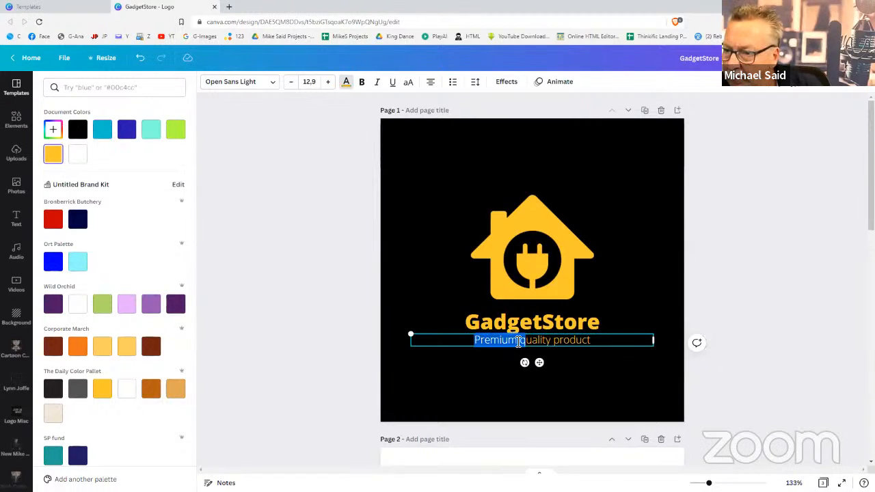
{"action": "left_click", "coordinate": [523, 341]}
{"action": "left_click", "coordinate": [592, 344], "text": "shift"}
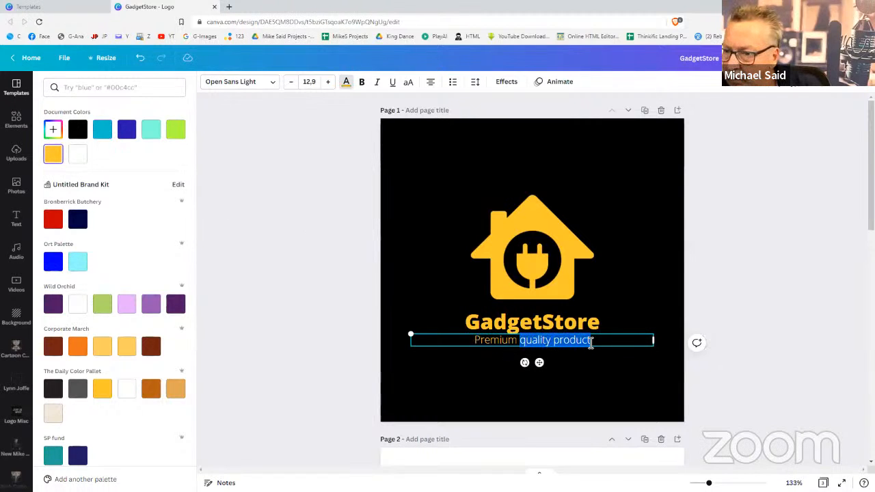
{"action": "type", "text": "online"}
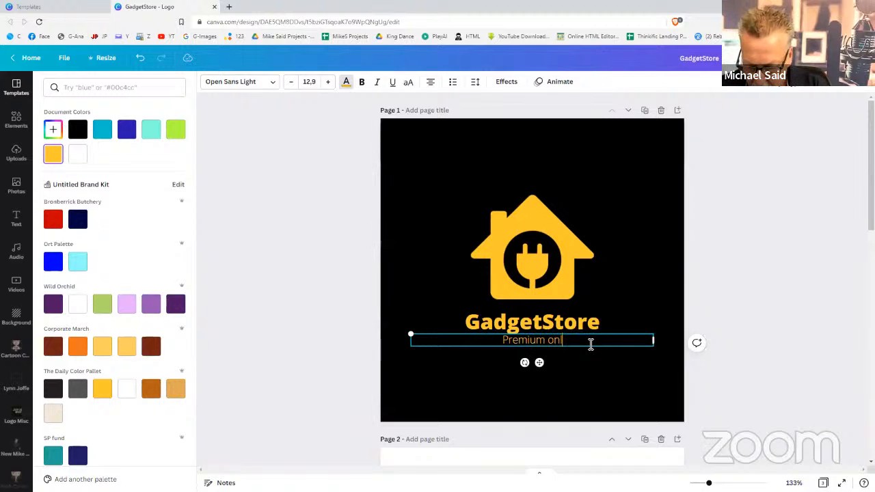
{"action": "key", "text": "BackSpace"}
{"action": "key", "text": "BackSpace"}
{"action": "key", "text": "BackSpace"}
{"action": "key", "text": "BackSpace"}
{"action": "key", "text": "BackSpace"}
{"action": "key", "text": "BackSpace"}
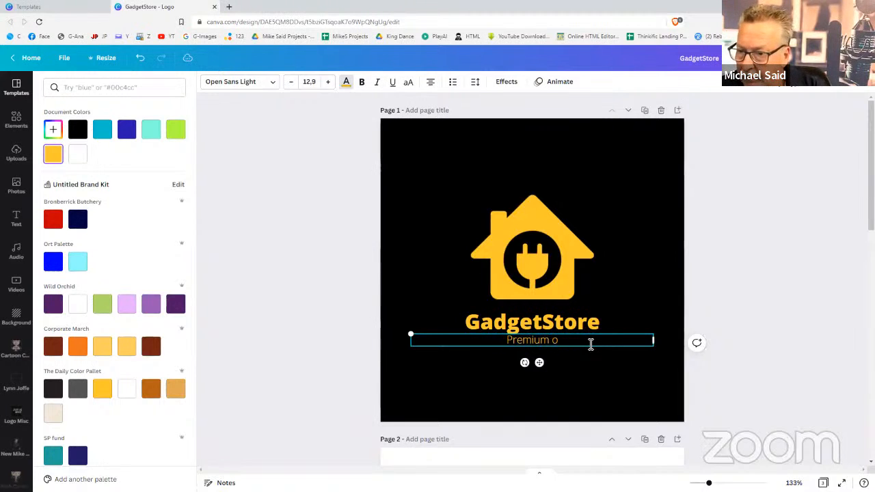
{"action": "type", "text": "Onlin"}
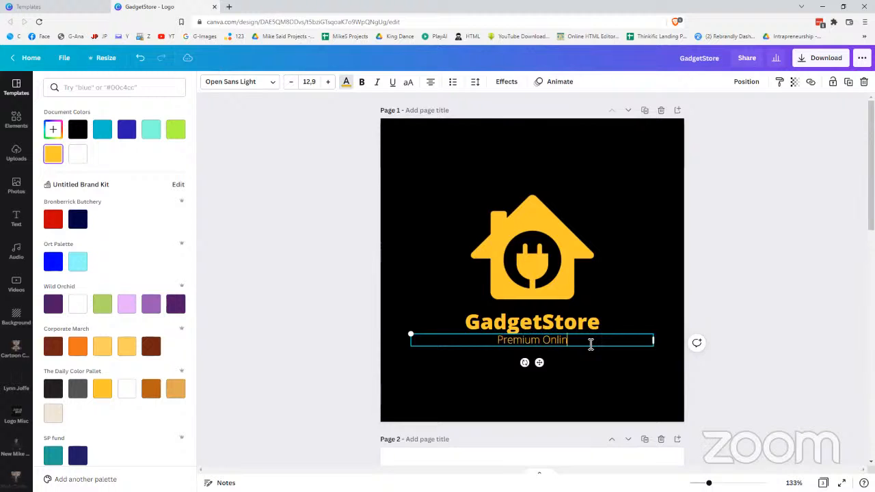
{"action": "type", "text": "e Store"}
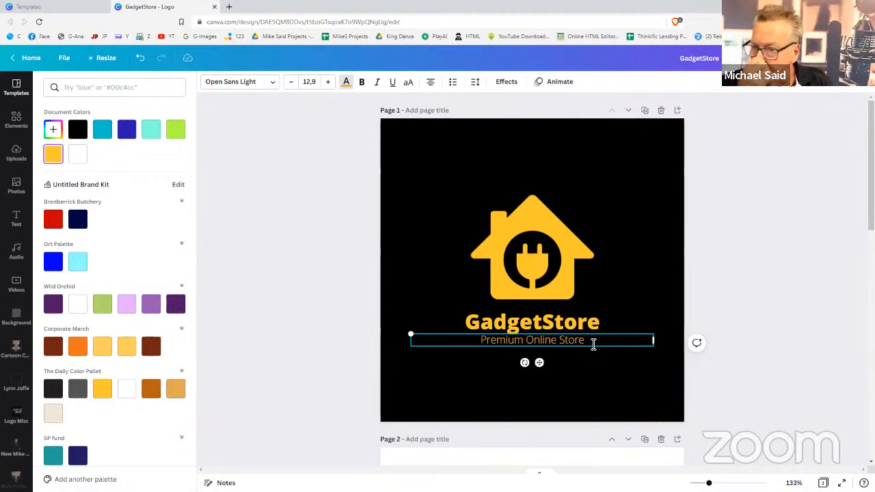
Finish the tagline edit and deselect the text
{"action": "left_click", "coordinate": [799, 372]}
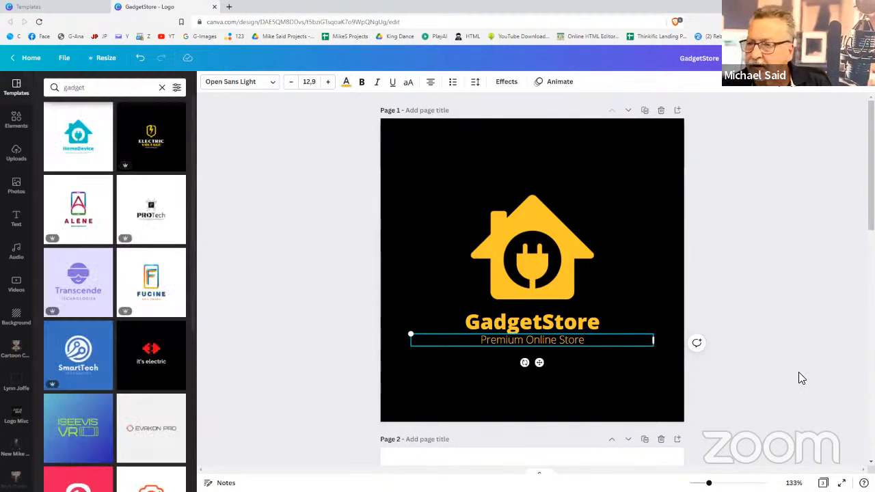
{"action": "scroll", "coordinate": [799, 372], "scroll_direction": "down", "scroll_amount": 3}
{"action": "scroll", "coordinate": [799, 372], "scroll_direction": "up", "scroll_amount": 3}
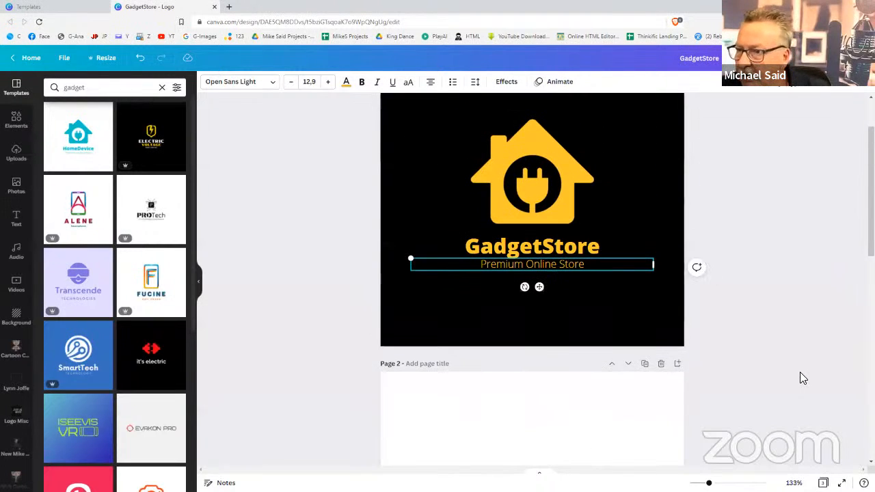
{"action": "scroll", "coordinate": [798, 372], "scroll_direction": "down", "scroll_amount": 2}
{"action": "scroll", "coordinate": [799, 372], "scroll_direction": "up", "scroll_amount": 2}
{"action": "left_click", "coordinate": [788, 369]}
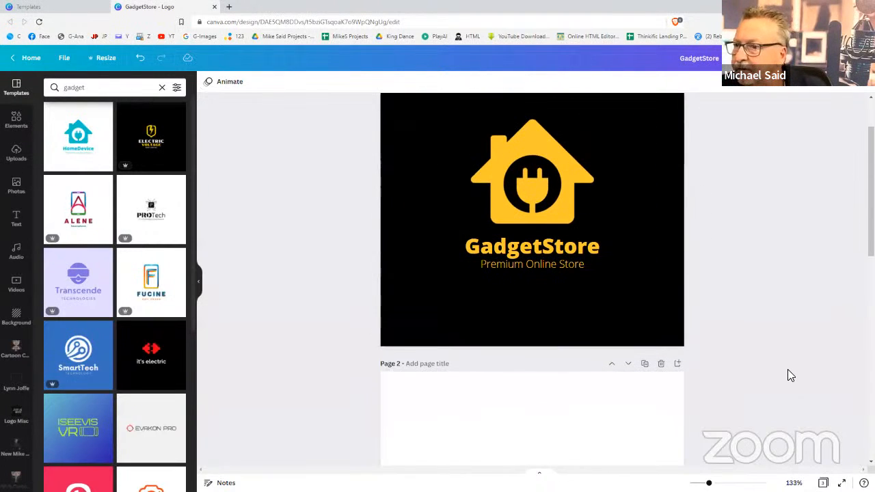
Delete the ISEEVIS VR and PROTech template pages, keeping only Page 1
{"action": "scroll", "coordinate": [788, 369], "scroll_direction": "up", "scroll_amount": 1}
{"action": "scroll", "coordinate": [753, 373], "scroll_direction": "down", "scroll_amount": 4}
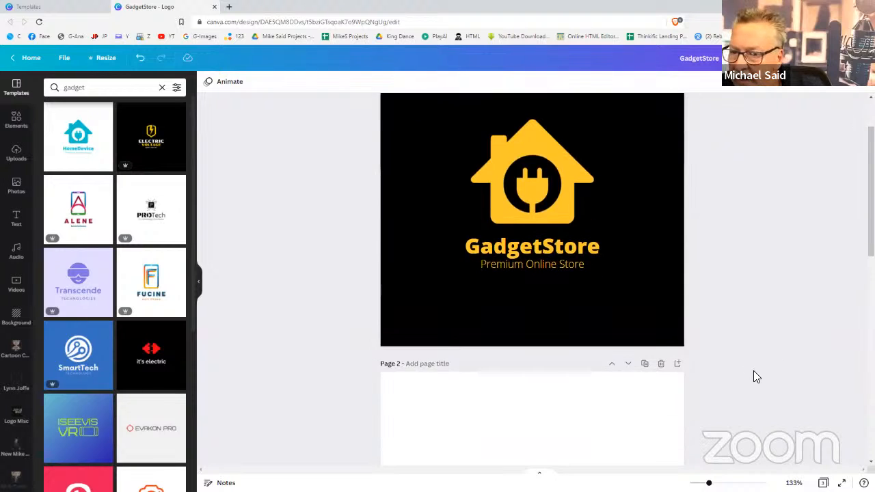
{"action": "scroll", "coordinate": [753, 370], "scroll_direction": "down", "scroll_amount": 4}
{"action": "scroll", "coordinate": [753, 370], "scroll_direction": "up", "scroll_amount": 3}
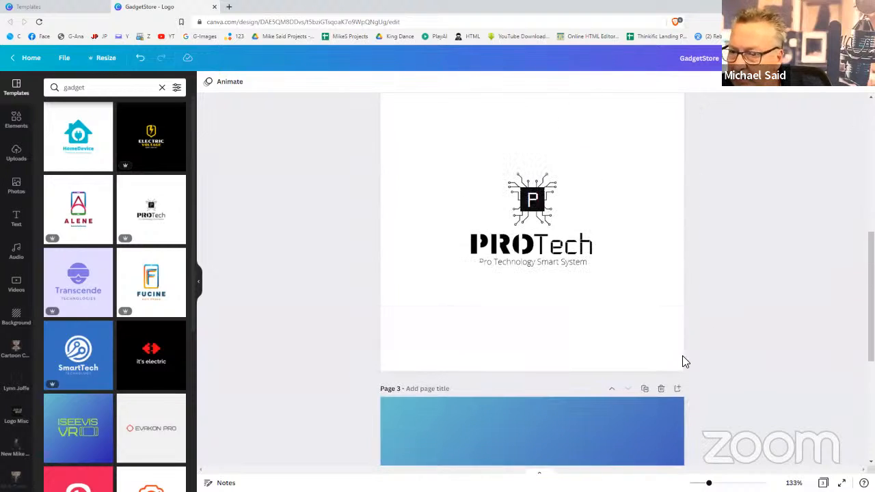
{"action": "left_click", "coordinate": [663, 388]}
{"action": "scroll", "coordinate": [680, 372], "scroll_direction": "up", "scroll_amount": 3}
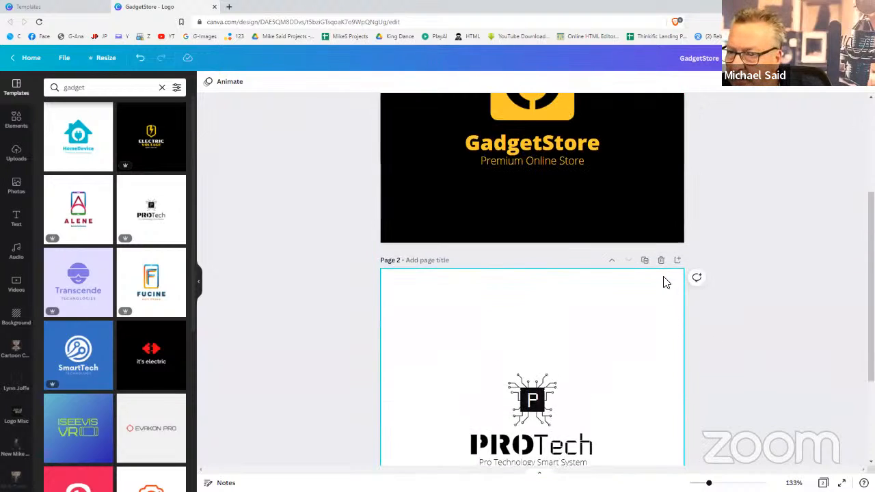
{"action": "left_click", "coordinate": [662, 264]}
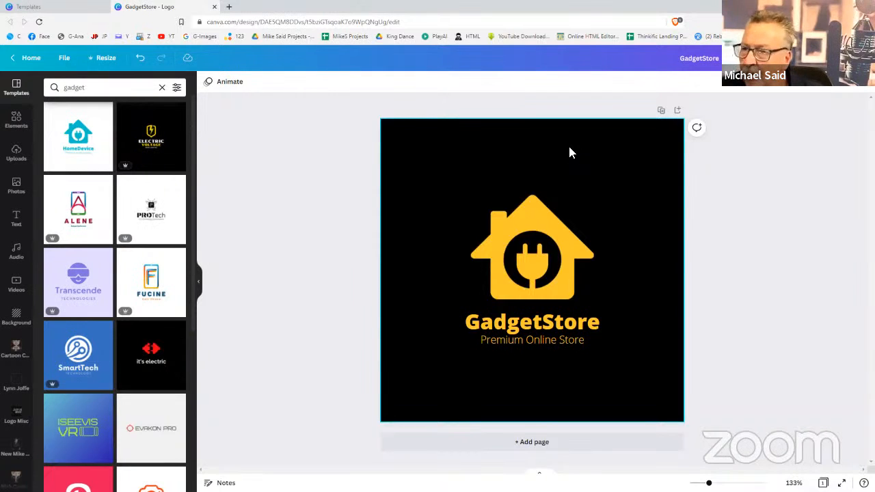
Duplicate the logo page and move the house icon to the left on the copy
{"action": "left_click", "coordinate": [662, 112]}
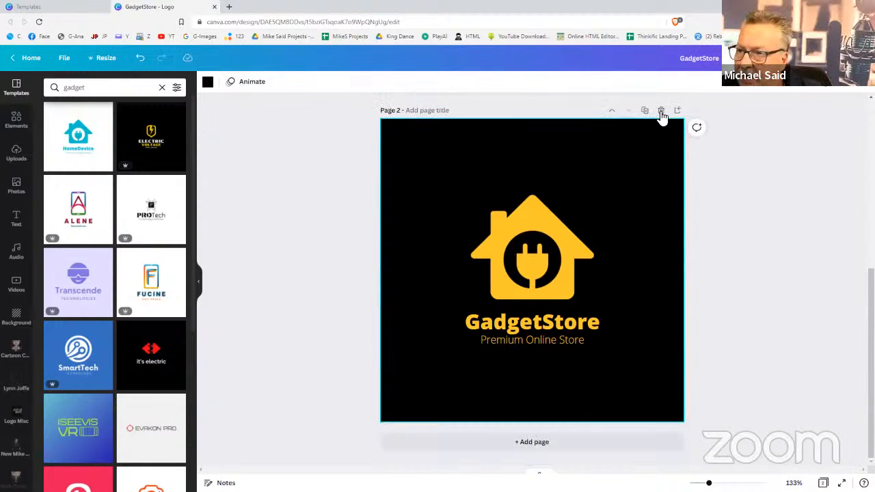
{"action": "scroll", "coordinate": [606, 183], "scroll_direction": "up", "scroll_amount": 6}
{"action": "scroll", "coordinate": [606, 184], "scroll_direction": "down", "scroll_amount": 5}
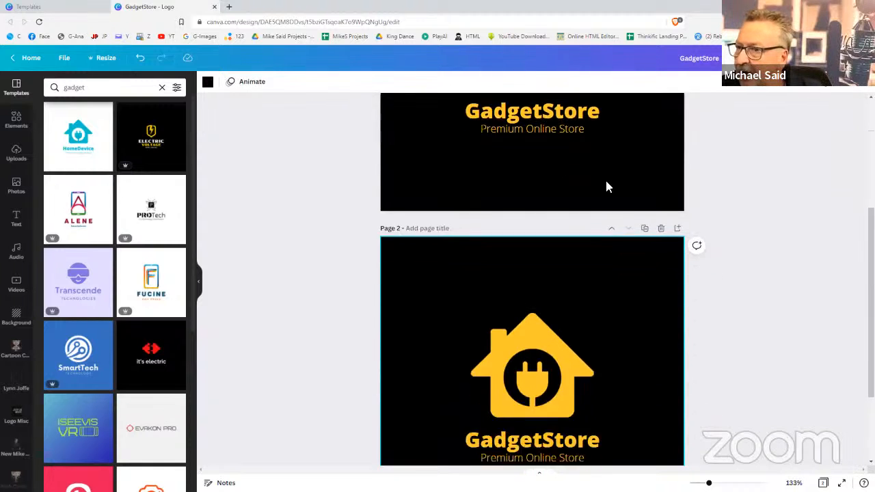
{"action": "scroll", "coordinate": [607, 183], "scroll_direction": "up", "scroll_amount": 1}
{"action": "scroll", "coordinate": [610, 187], "scroll_direction": "up", "scroll_amount": 2}
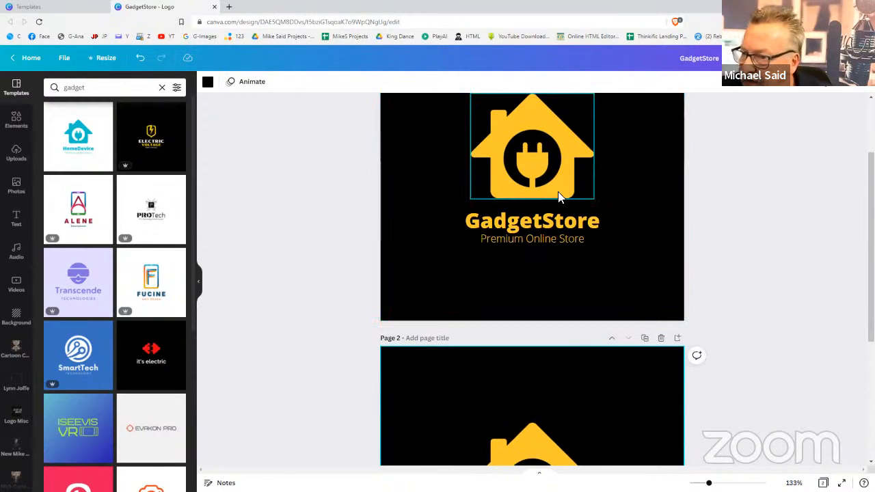
{"action": "scroll", "coordinate": [564, 267], "scroll_direction": "down", "scroll_amount": 1}
{"action": "scroll", "coordinate": [563, 268], "scroll_direction": "down", "scroll_amount": 4}
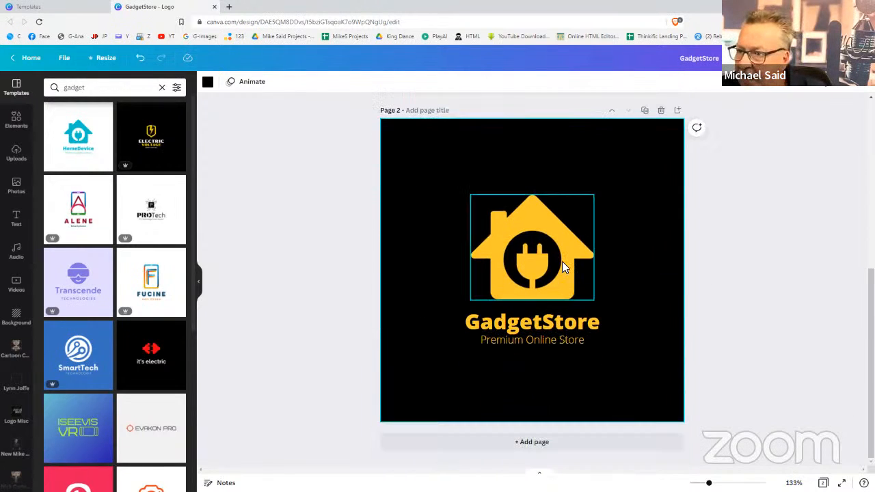
{"action": "left_click_drag", "start_coordinate": [562, 262], "coordinate": [488, 286]}
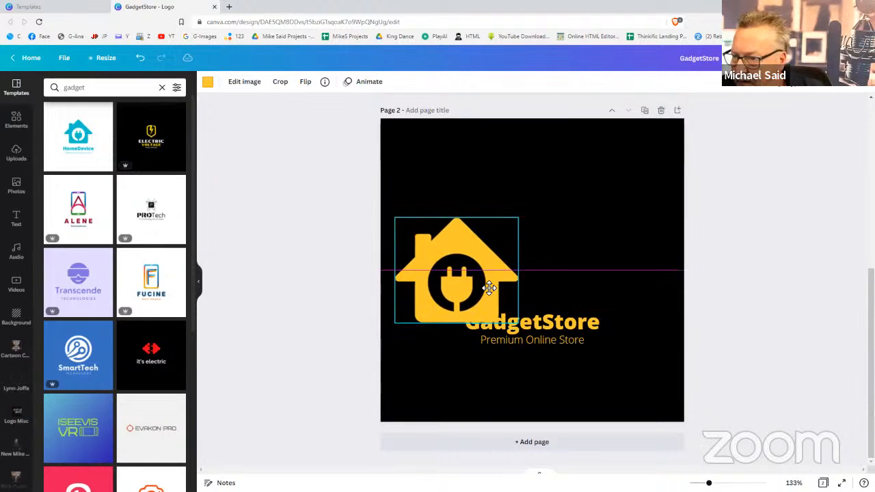
Group the GadgetStore name and Premium Online Store tagline and place them right of the house
{"action": "left_click", "coordinate": [571, 329]}
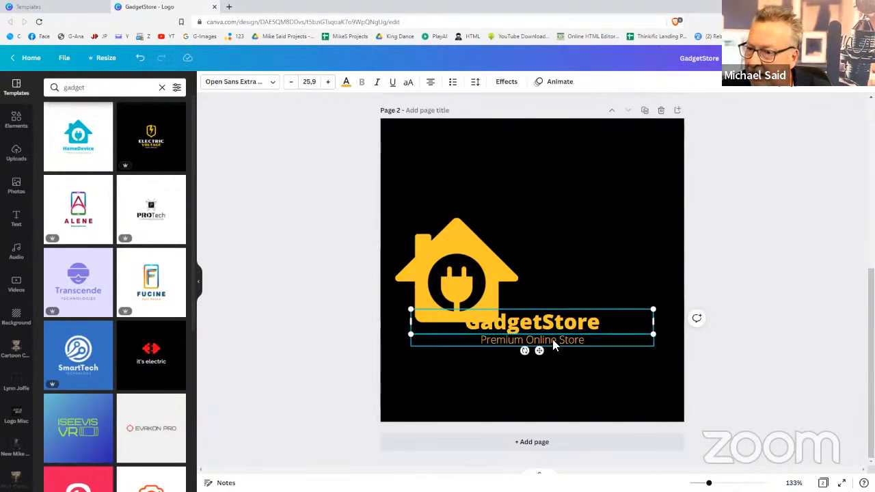
{"action": "left_click", "coordinate": [552, 339], "text": "shift"}
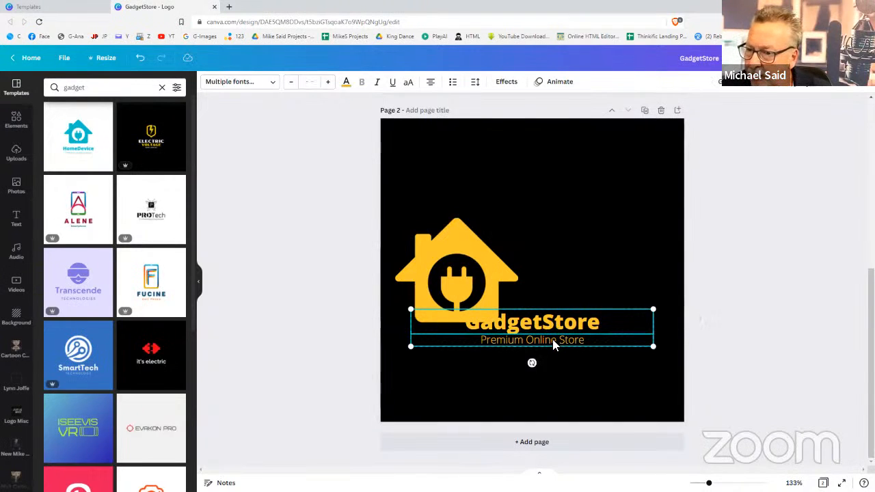
{"action": "left_click", "coordinate": [729, 84]}
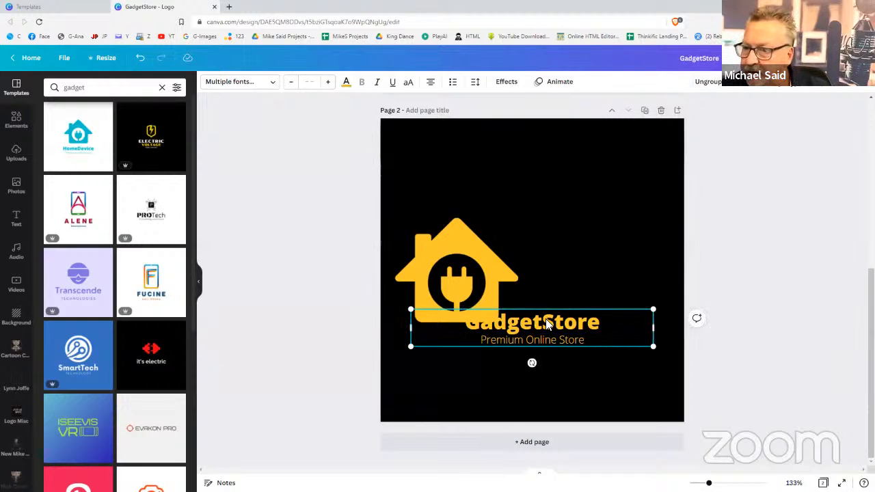
{"action": "left_click_drag", "start_coordinate": [549, 324], "coordinate": [583, 301]}
{"action": "left_click_drag", "start_coordinate": [582, 307], "coordinate": [586, 300]}
{"action": "left_click", "coordinate": [739, 310]}
Review both logo pages, then bring up the Download options (PNG, 500 × 500 px)
{"action": "scroll", "coordinate": [740, 309], "scroll_direction": "up", "scroll_amount": 5}
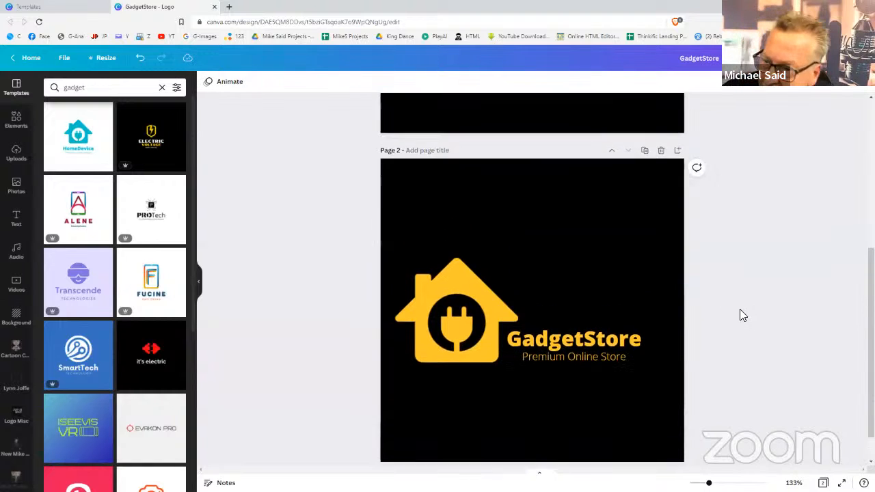
{"action": "scroll", "coordinate": [740, 315], "scroll_direction": "down", "scroll_amount": 4}
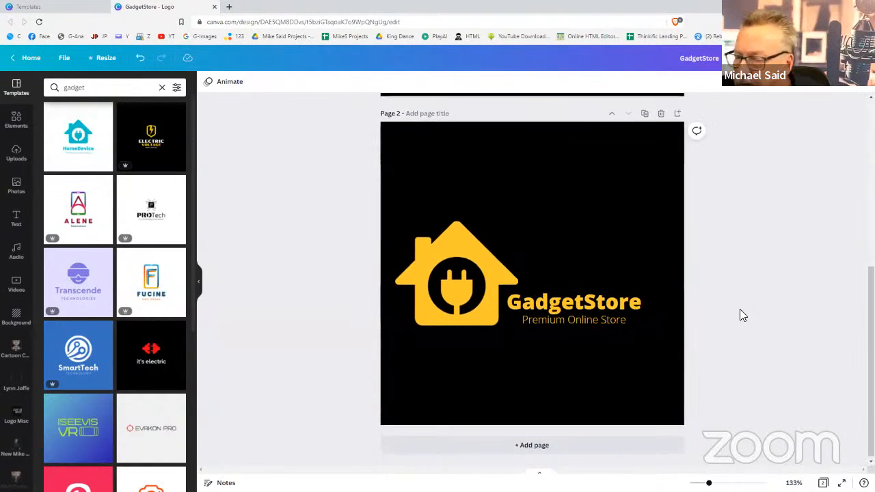
{"action": "scroll", "coordinate": [740, 316], "scroll_direction": "up", "scroll_amount": 2}
{"action": "scroll", "coordinate": [743, 315], "scroll_direction": "down", "scroll_amount": 3}
{"action": "scroll", "coordinate": [743, 316], "scroll_direction": "up", "scroll_amount": 4}
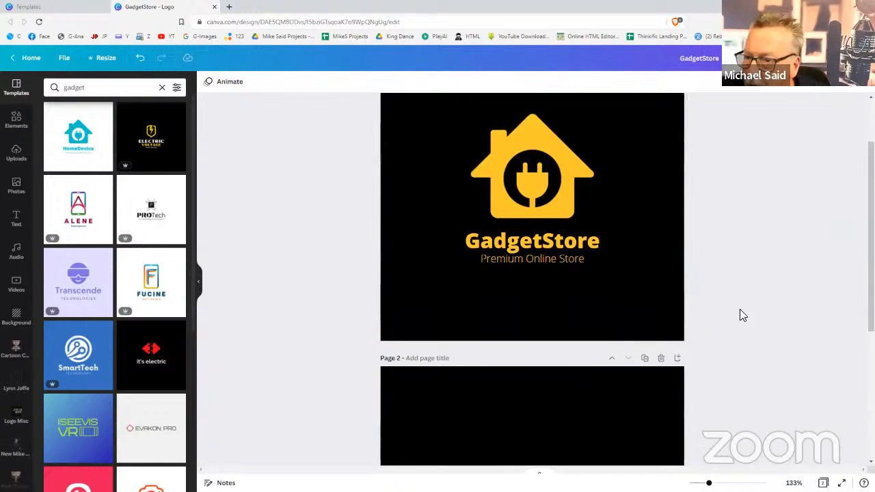
{"action": "scroll", "coordinate": [744, 315], "scroll_direction": "down", "scroll_amount": 1}
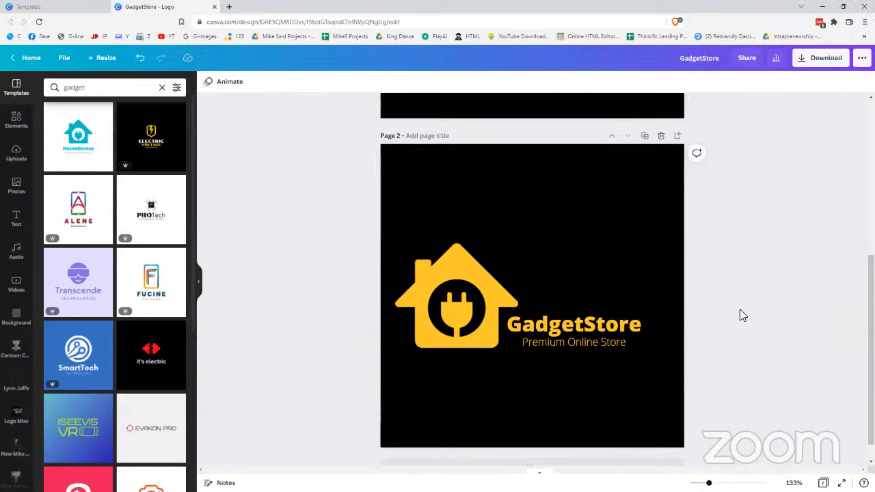
{"action": "scroll", "coordinate": [743, 315], "scroll_direction": "up", "scroll_amount": 3}
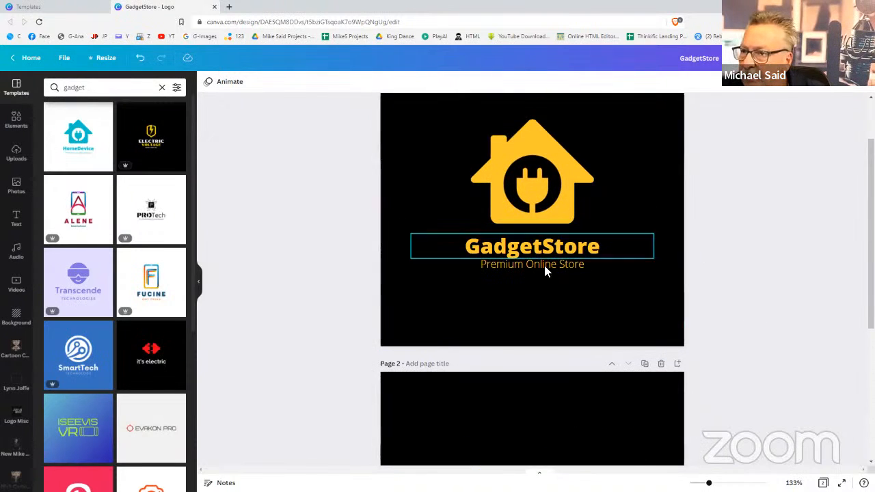
{"action": "scroll", "coordinate": [748, 288], "scroll_direction": "down", "scroll_amount": 5}
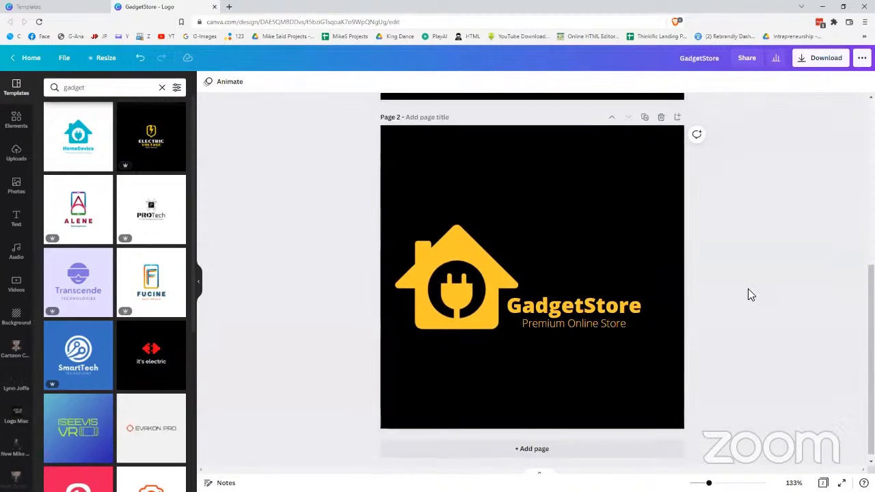
{"action": "scroll", "coordinate": [748, 290], "scroll_direction": "up", "scroll_amount": 1}
{"action": "scroll", "coordinate": [749, 290], "scroll_direction": "up", "scroll_amount": 3}
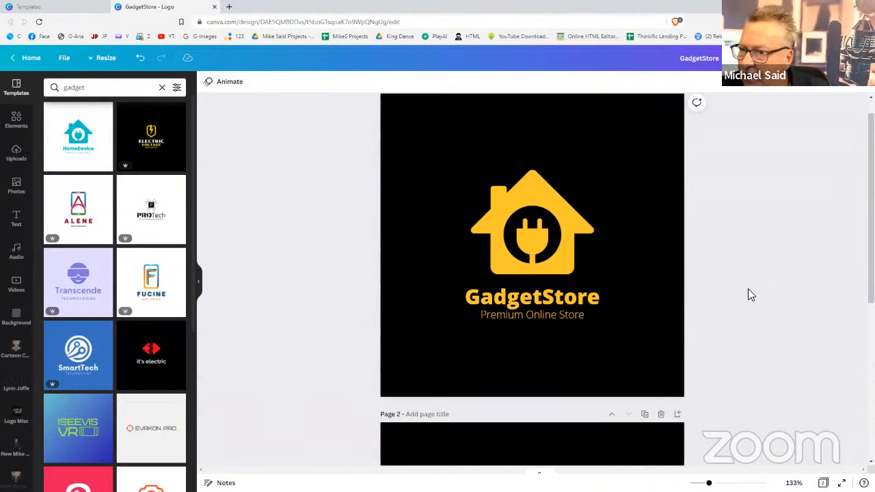
{"action": "scroll", "coordinate": [749, 291], "scroll_direction": "down", "scroll_amount": 3}
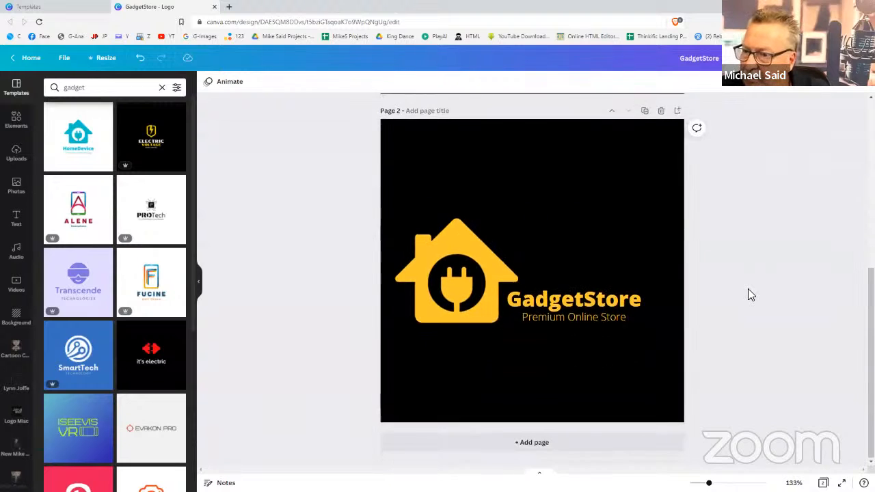
{"action": "scroll", "coordinate": [749, 295], "scroll_direction": "up", "scroll_amount": 3}
{"action": "scroll", "coordinate": [748, 295], "scroll_direction": "up", "scroll_amount": 1}
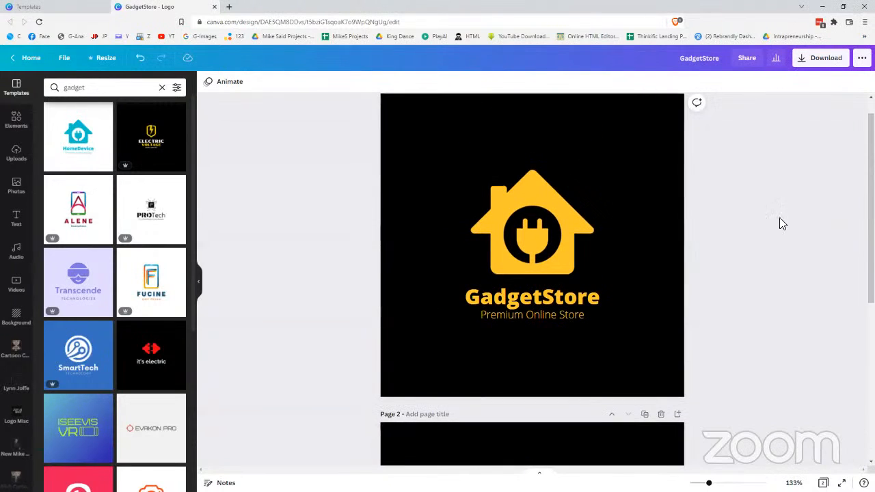
{"action": "left_click", "coordinate": [814, 58]}
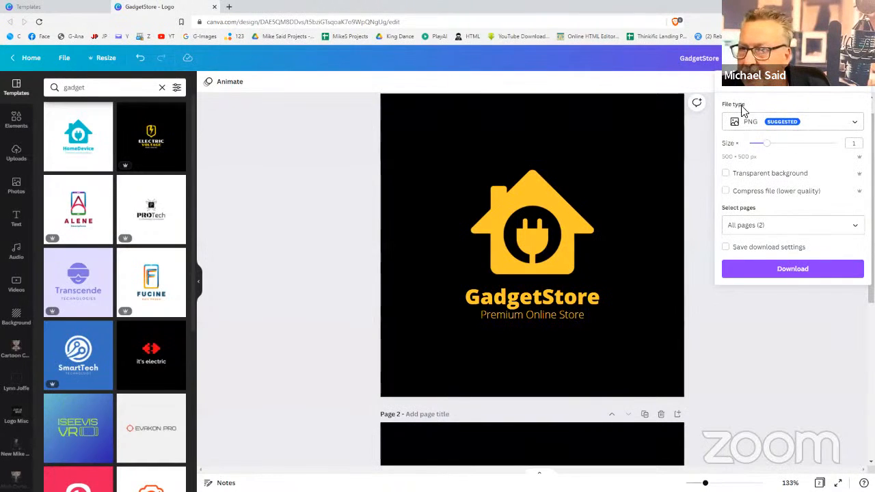
Rename the design to 'GadgetStoreLogo' and download all pages as PNG
{"action": "left_click", "coordinate": [720, 59]}
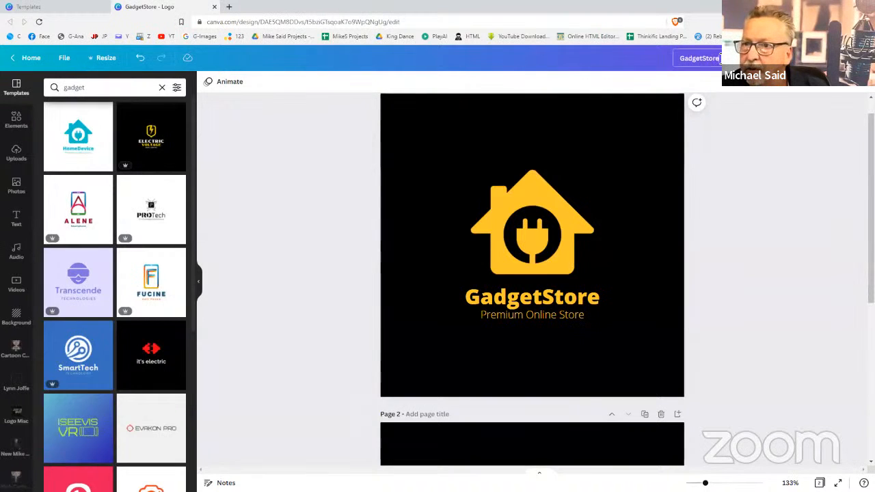
{"action": "type", "text": "Log"}
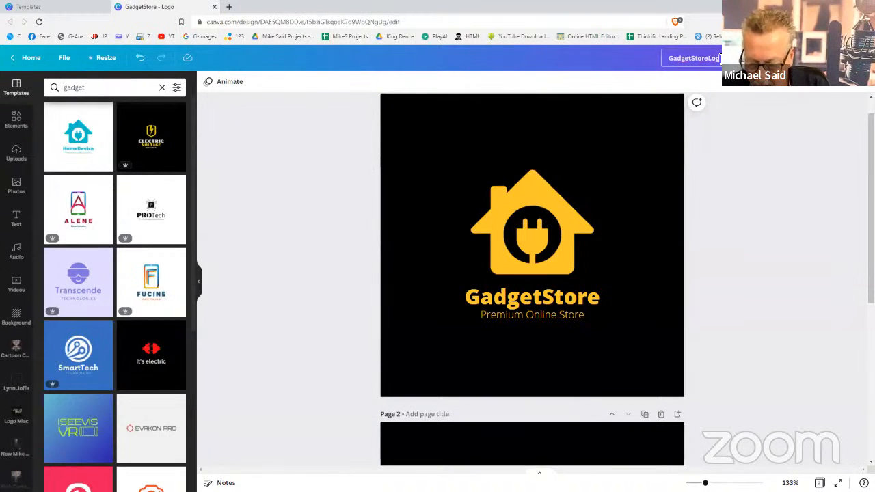
{"action": "type", "text": "o"}
{"action": "left_click", "coordinate": [757, 154]}
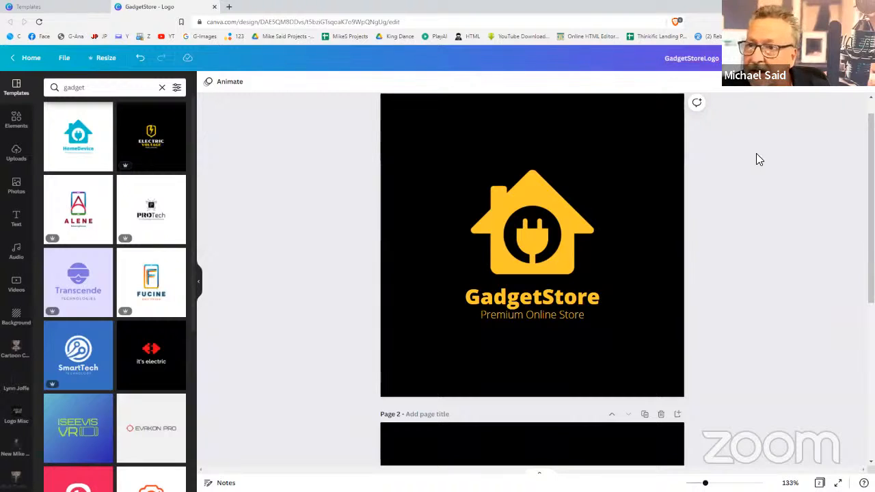
{"action": "left_click", "coordinate": [821, 58]}
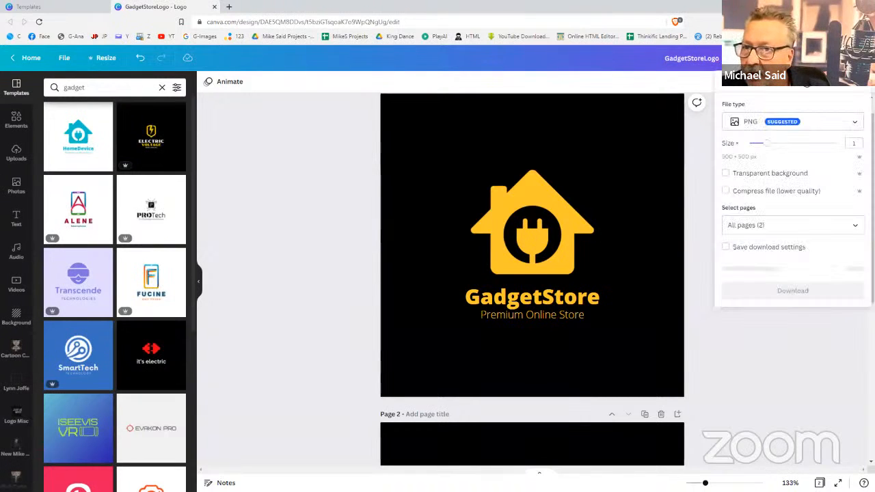
{"action": "left_click", "coordinate": [785, 272]}
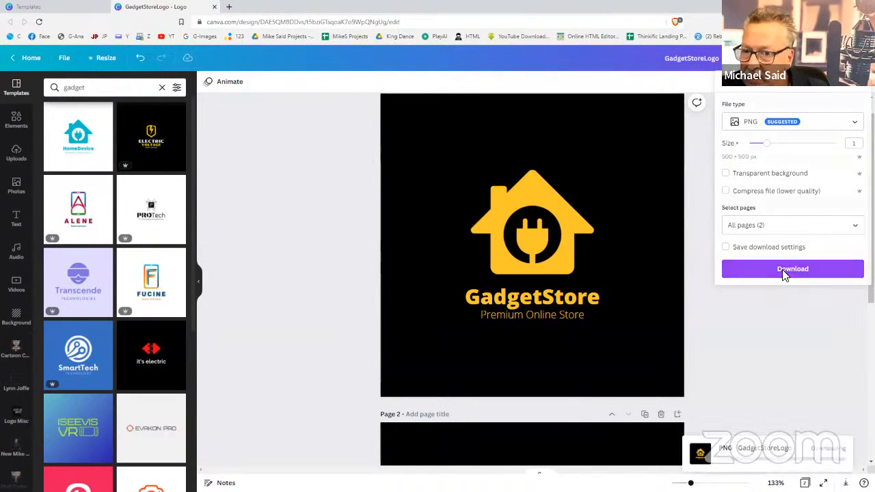
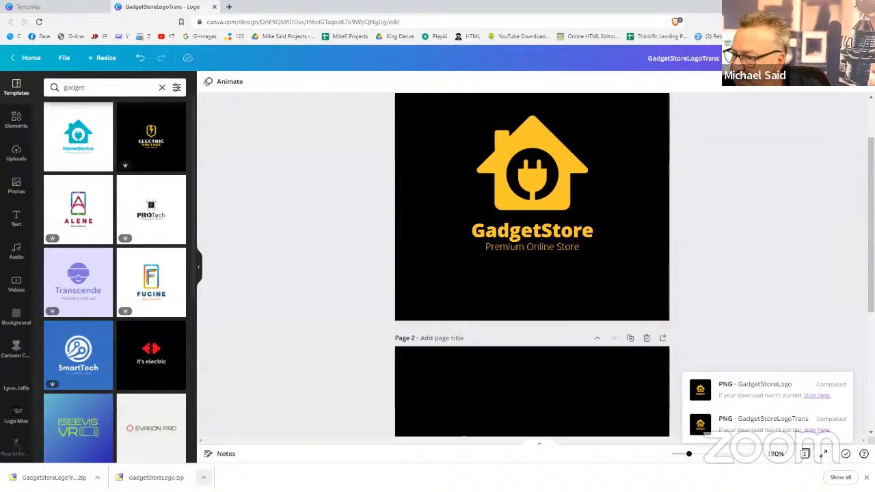
Reveal the downloaded GadgetStoreLogo.zip in the computer's Downloads folder
{"action": "left_click", "coordinate": [203, 478]}
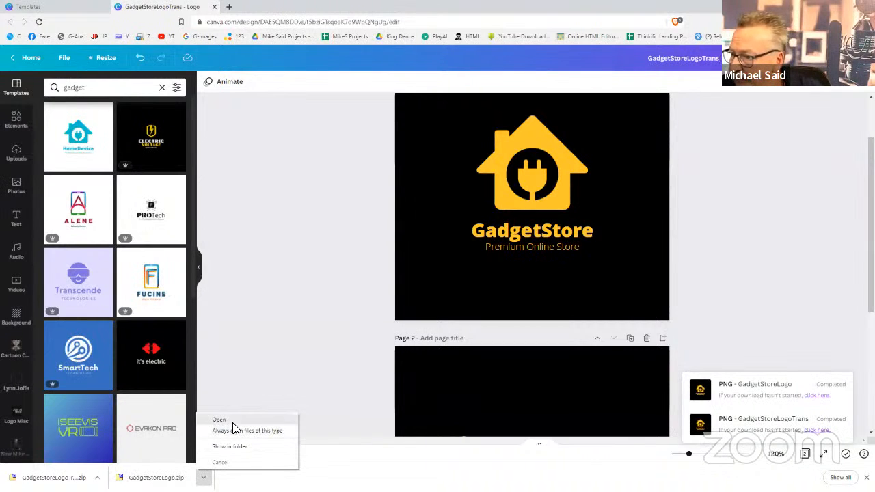
{"action": "left_click", "coordinate": [233, 446]}
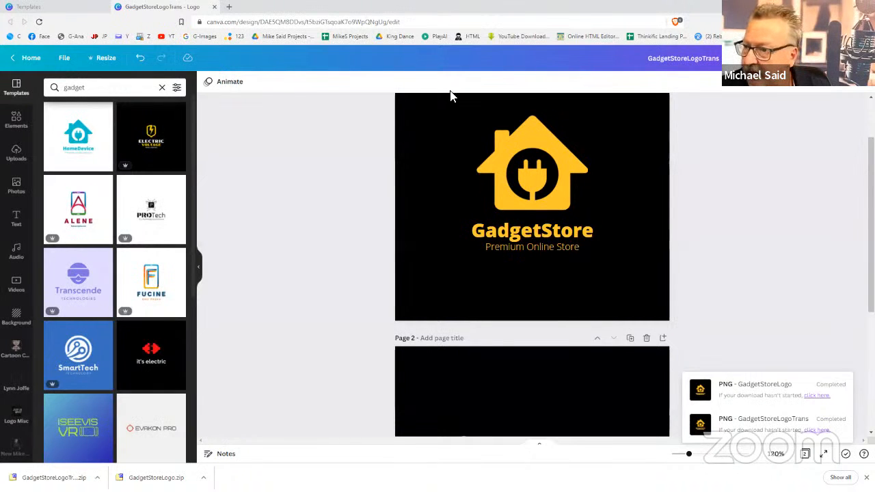
{"action": "key", "text": "alt+Tab"}
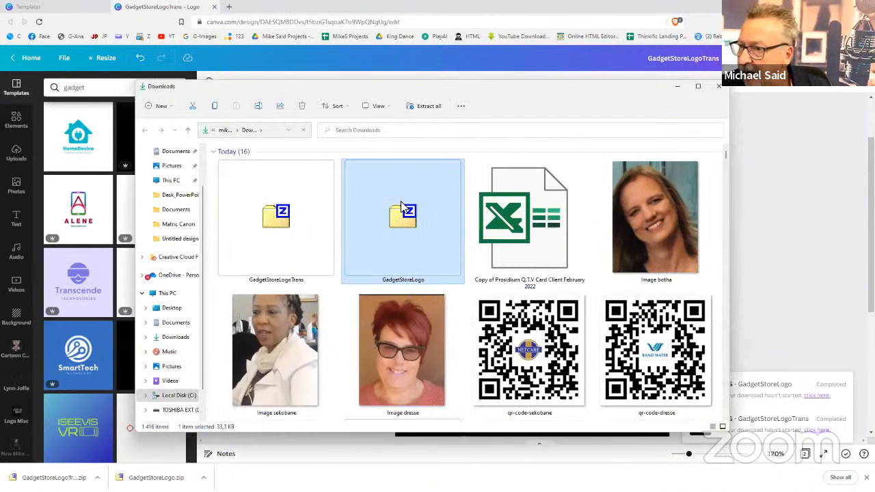
Extract GadgetStoreLogo.zip with 7-Zip into a GadgetStoreLogo folder
{"action": "right_click", "coordinate": [402, 209]}
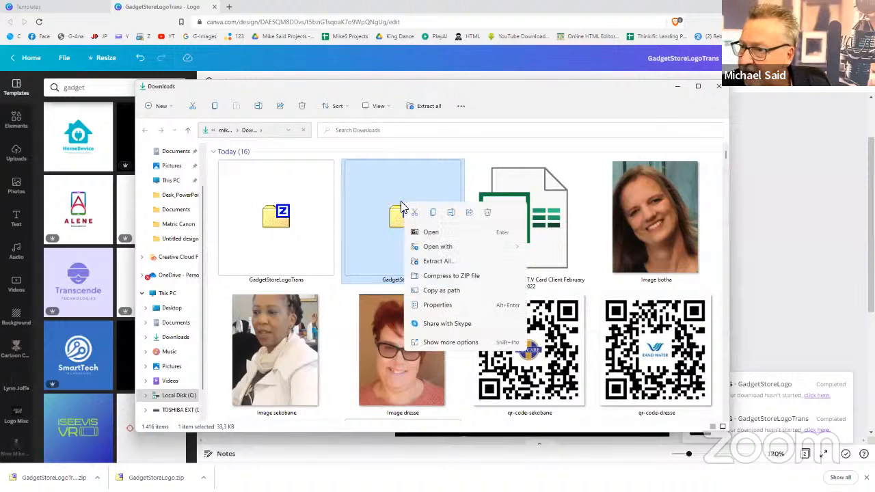
{"action": "left_click", "coordinate": [441, 343]}
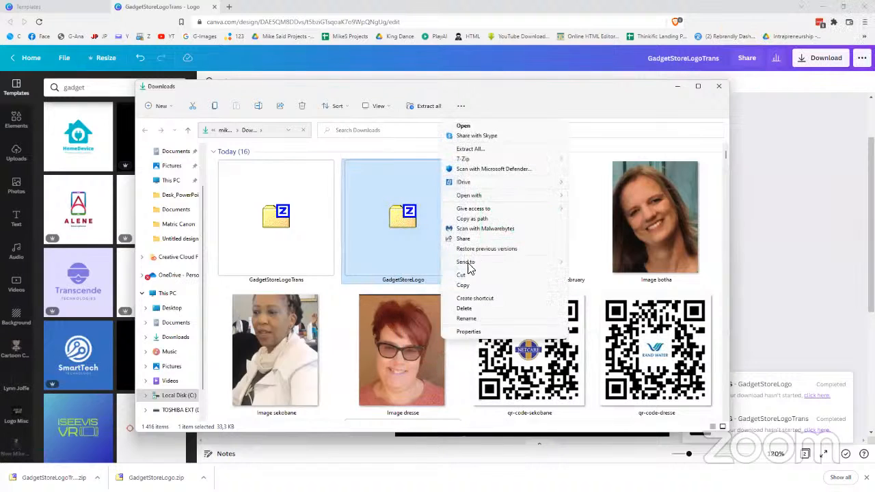
{"action": "mouse_move", "coordinate": [485, 160]}
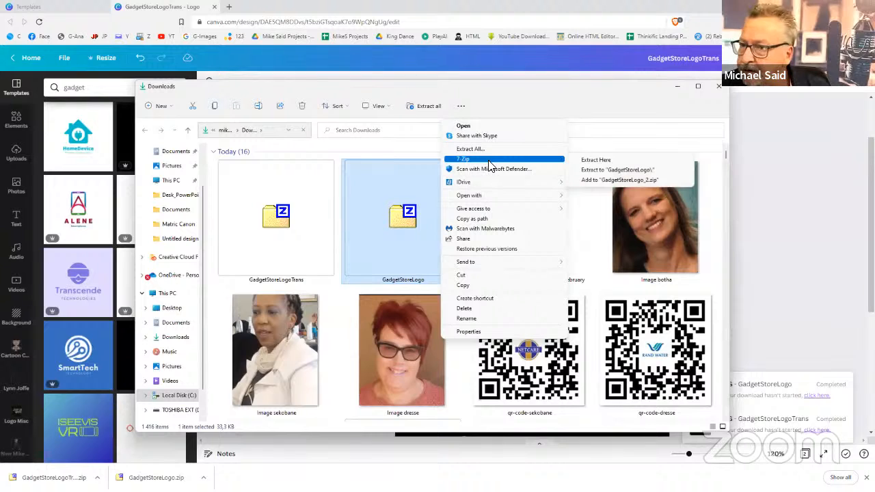
{"action": "left_click", "coordinate": [605, 170]}
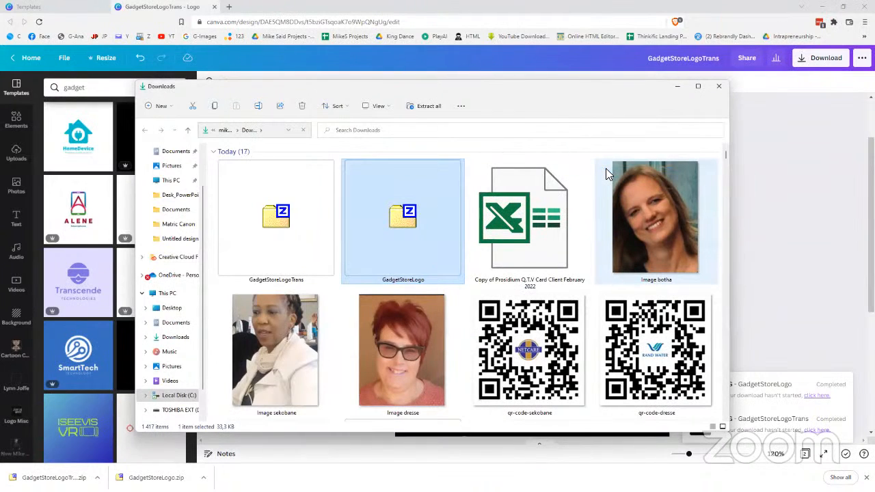
Extract GadgetStoreLogoTrans.zip with 7-Zip into a GadgetStoreLogoTrans folder
{"action": "left_click", "coordinate": [260, 209]}
{"action": "right_click", "coordinate": [261, 206]}
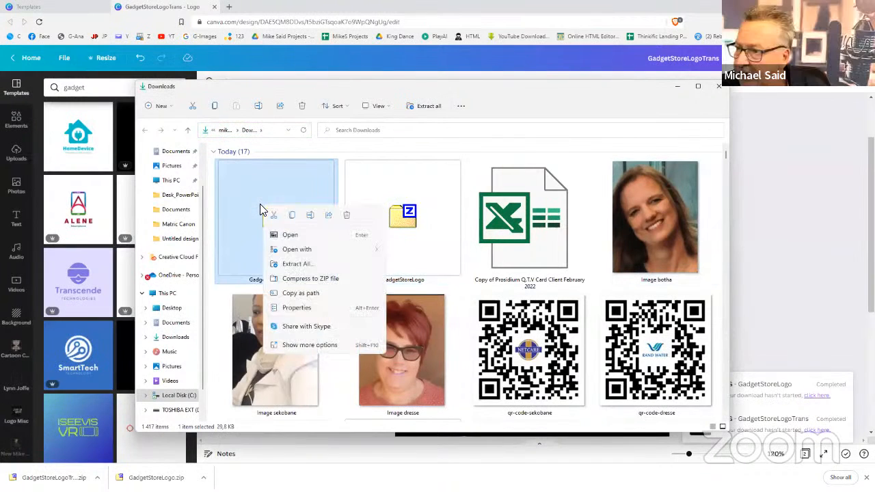
{"action": "left_click", "coordinate": [326, 344]}
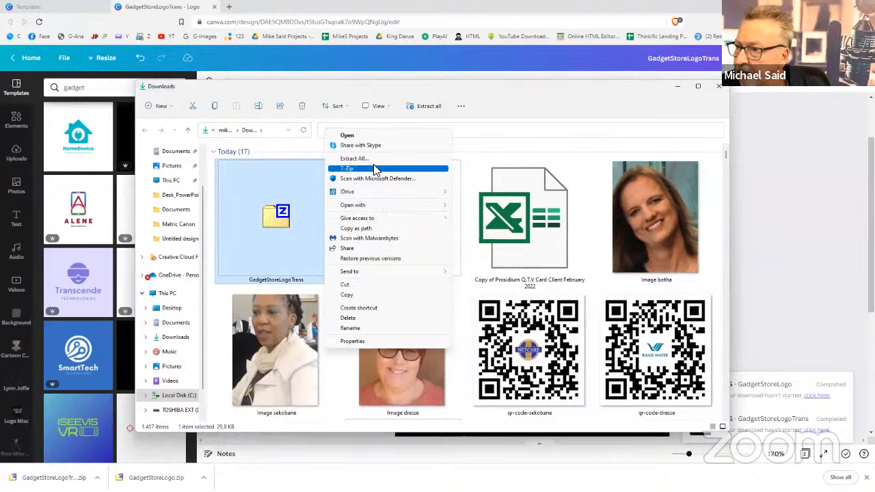
{"action": "mouse_move", "coordinate": [379, 170]}
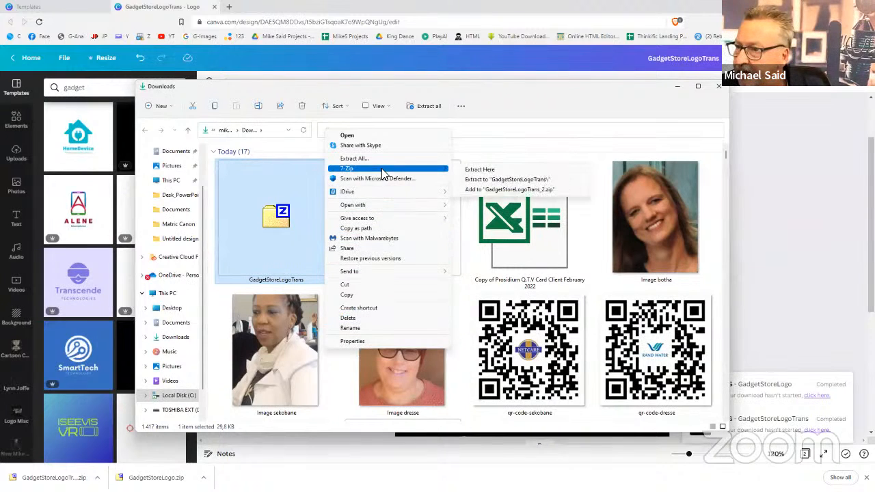
{"action": "left_click", "coordinate": [504, 180]}
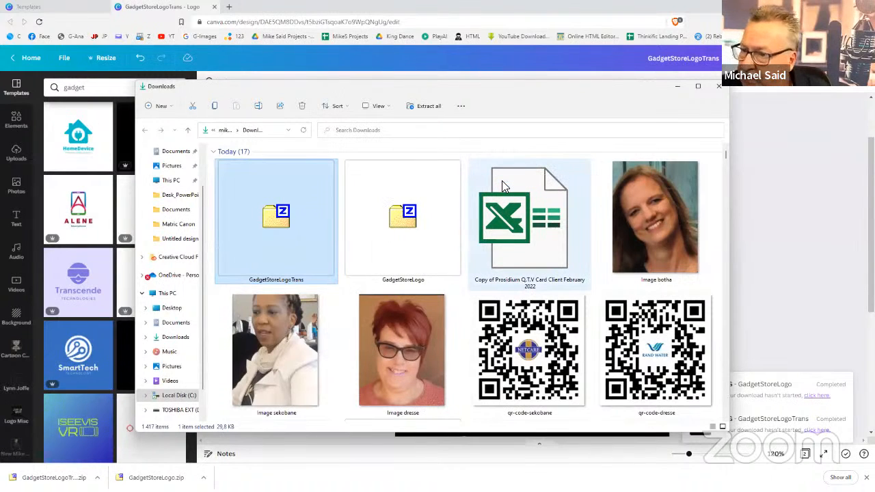
{"action": "scroll", "coordinate": [502, 191], "scroll_direction": "down", "scroll_amount": 5}
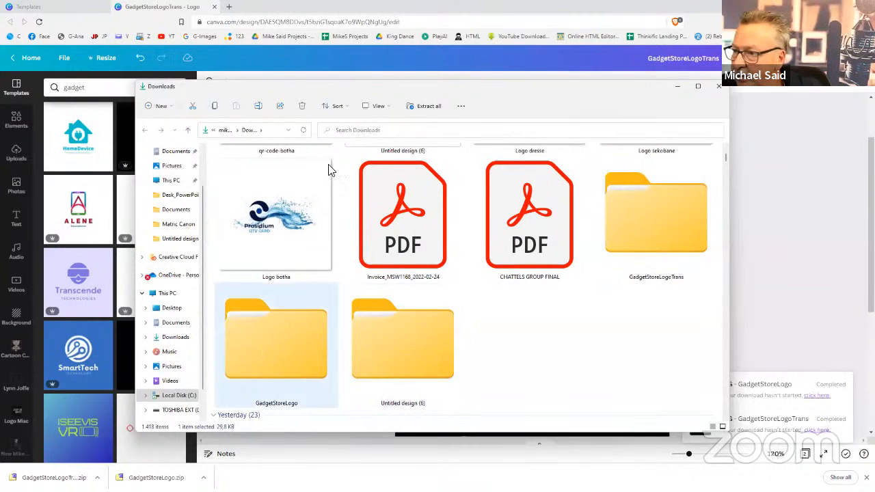
Open the extracted GadgetStoreLogoTrans folder and select logo image 1
{"action": "left_click", "coordinate": [502, 100]}
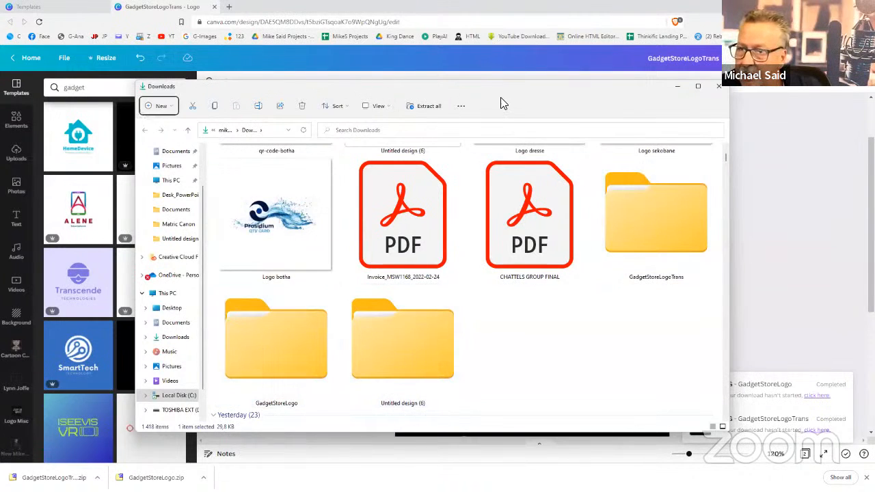
{"action": "left_click_drag", "start_coordinate": [490, 97], "coordinate": [519, 97]}
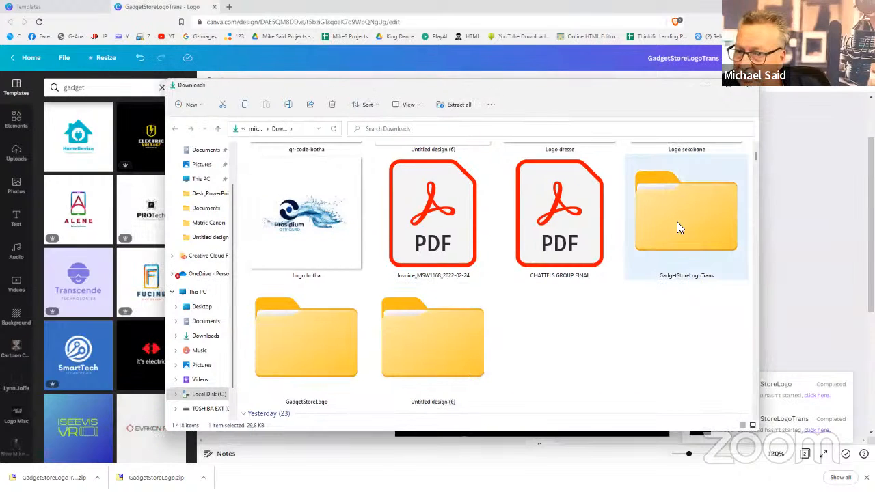
{"action": "double_click", "coordinate": [677, 221]}
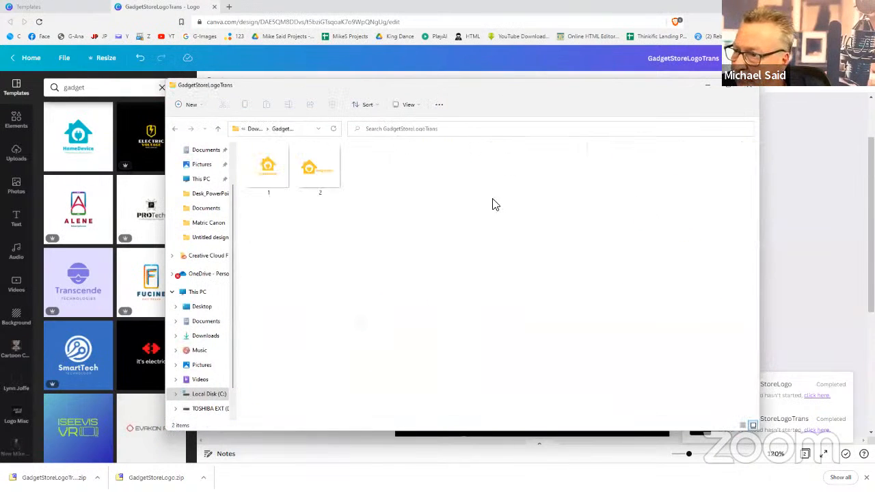
{"action": "left_click_drag", "start_coordinate": [373, 175], "coordinate": [61, 205]}
{"action": "left_click", "coordinate": [271, 186]}
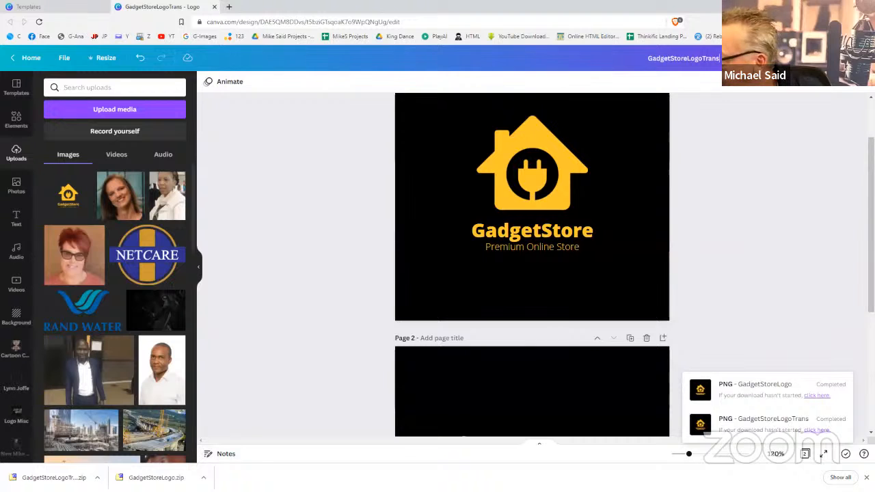
Drag logo image 2 from the GadgetStoreLogoTrans folder into Canva's Uploads panel
{"action": "left_click_drag", "start_coordinate": [0, 86], "coordinate": [255, 86]}
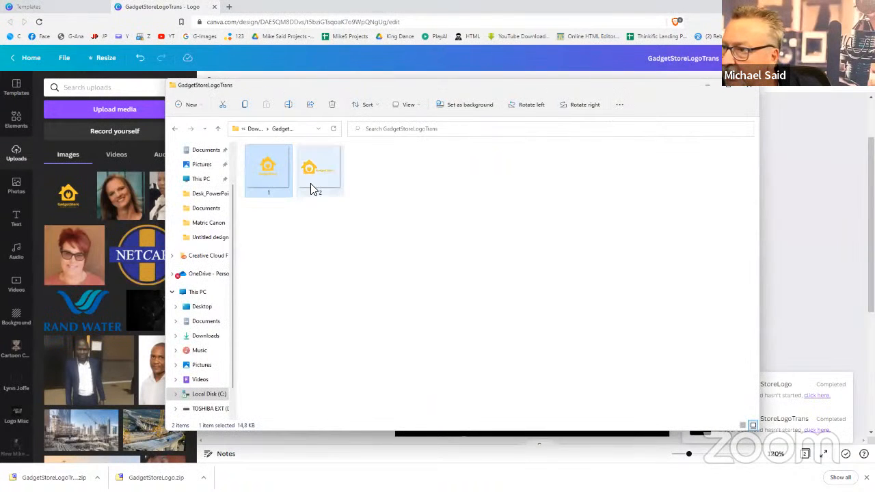
{"action": "left_click", "coordinate": [324, 166]}
{"action": "left_click_drag", "start_coordinate": [320, 169], "coordinate": [96, 252]}
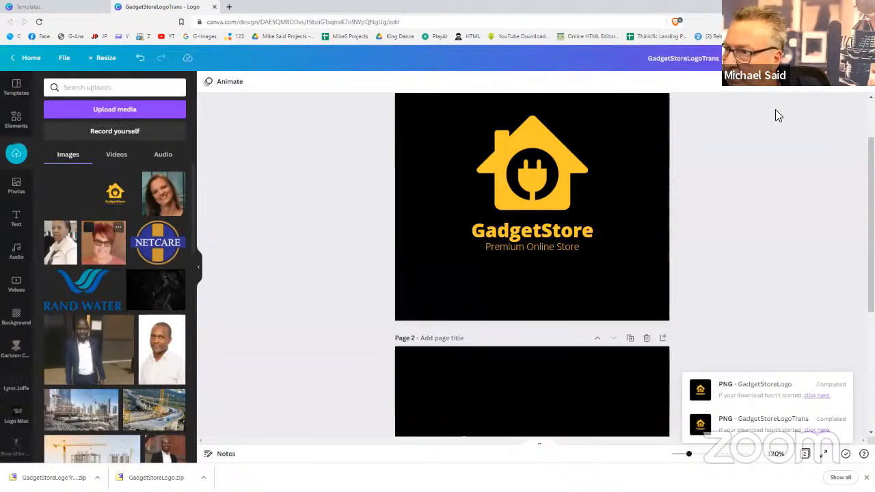
{"action": "scroll", "coordinate": [732, 222], "scroll_direction": "up", "scroll_amount": 1}
{"action": "scroll", "coordinate": [732, 219], "scroll_direction": "down", "scroll_amount": 1}
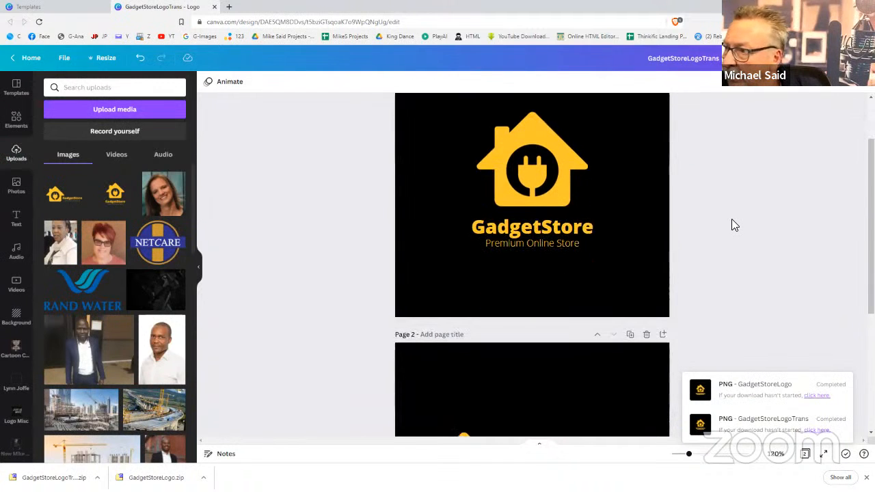
{"action": "scroll", "coordinate": [732, 219], "scroll_direction": "up", "scroll_amount": 1}
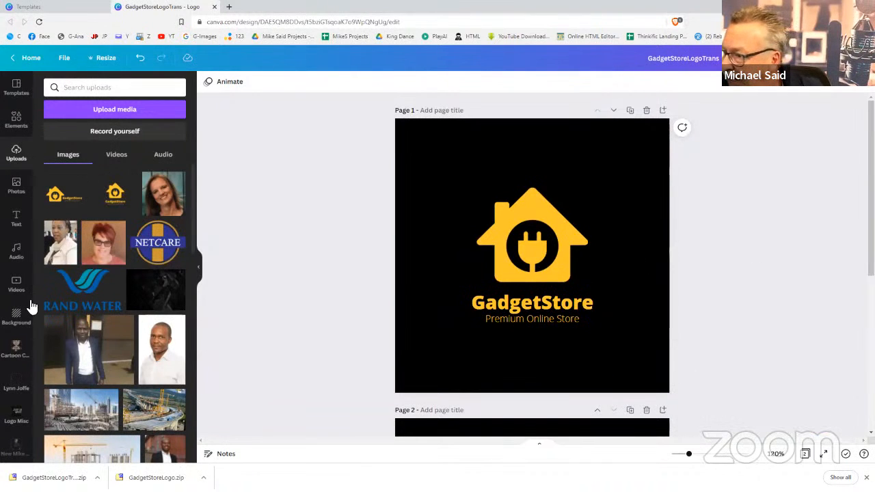
{"action": "scroll", "coordinate": [15, 315], "scroll_direction": "down", "scroll_amount": 1}
{"action": "scroll", "coordinate": [15, 316], "scroll_direction": "down", "scroll_amount": 4}
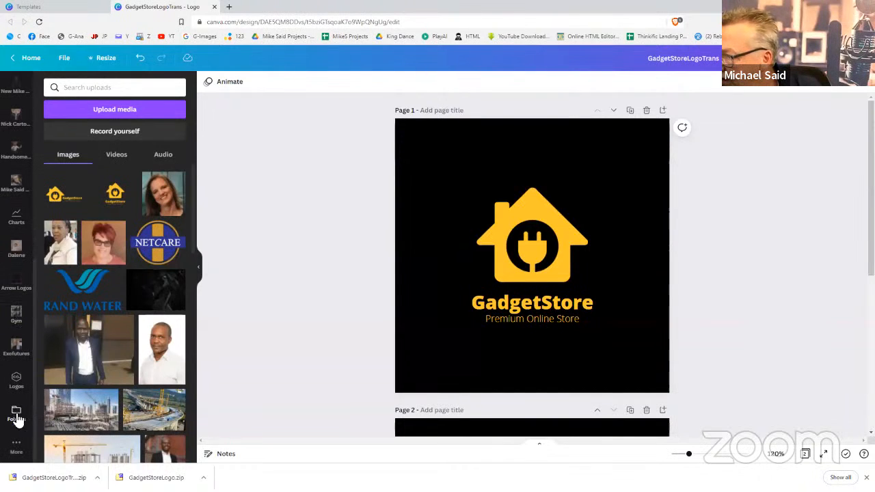
Create a new Canva folder named 'GadgetStore' from the Folders panel
{"action": "left_click", "coordinate": [15, 414]}
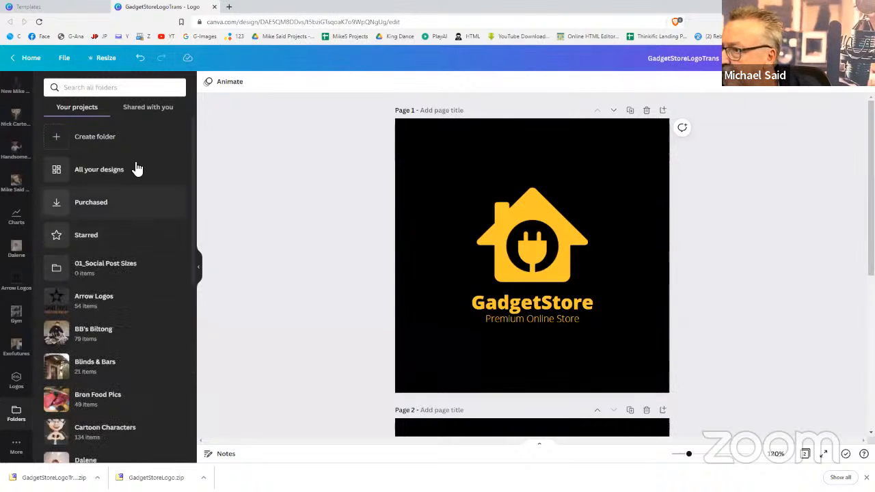
{"action": "left_click", "coordinate": [99, 138]}
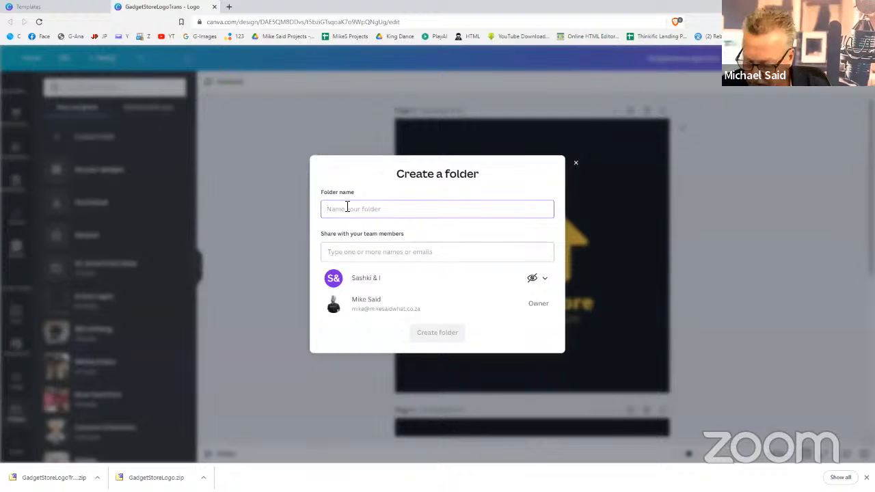
{"action": "type", "text": "GadgetStore"}
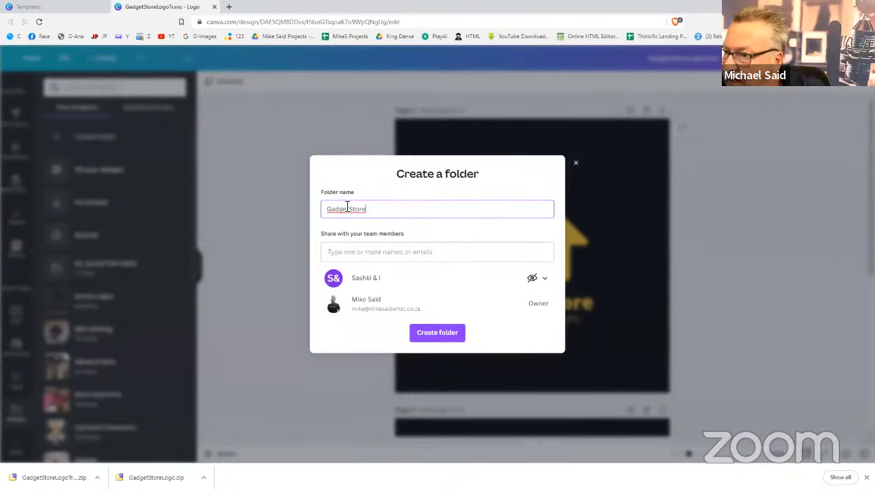
{"action": "left_click", "coordinate": [416, 256]}
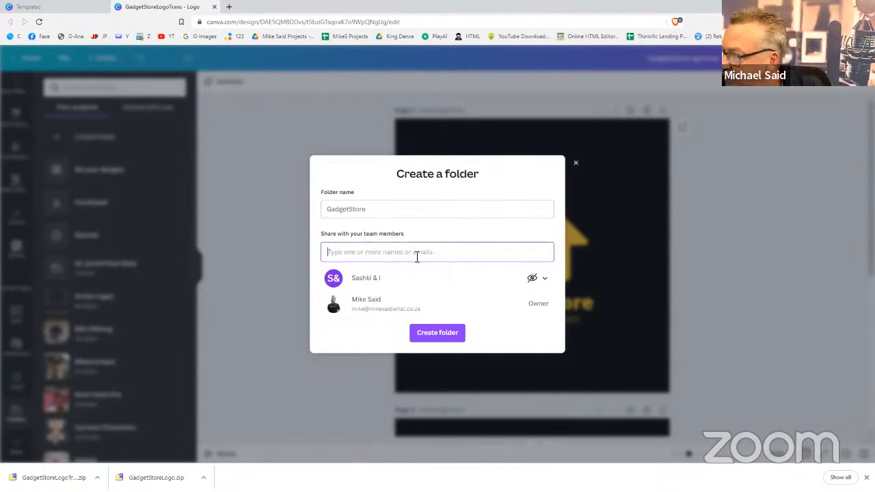
{"action": "left_click", "coordinate": [452, 338]}
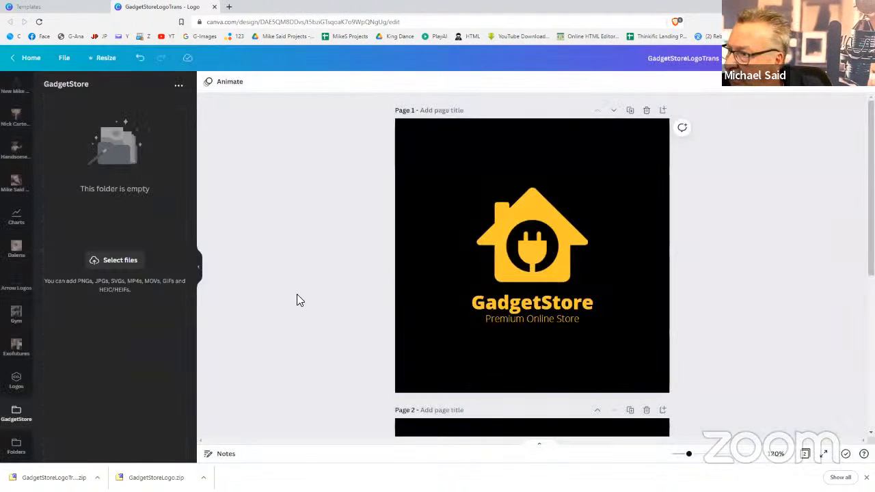
Upload both transparent logo images from GadgetStoreLogoTrans into the GadgetStore folder
{"action": "left_click", "coordinate": [117, 263]}
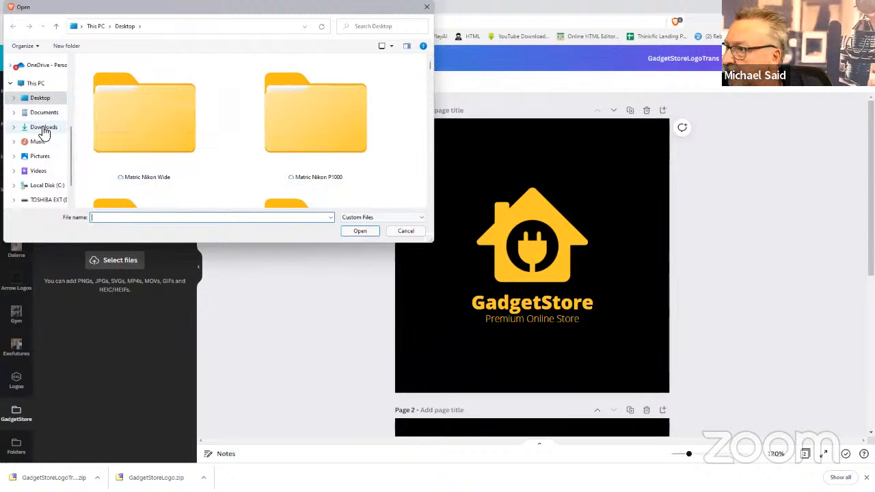
{"action": "left_click", "coordinate": [38, 127]}
{"action": "scroll", "coordinate": [217, 130], "scroll_direction": "down", "scroll_amount": 5}
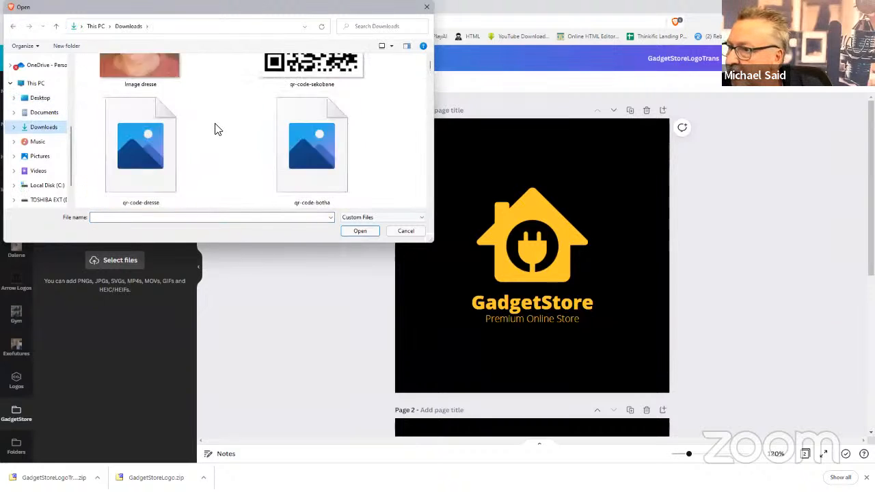
{"action": "scroll", "coordinate": [217, 129], "scroll_direction": "up", "scroll_amount": 1}
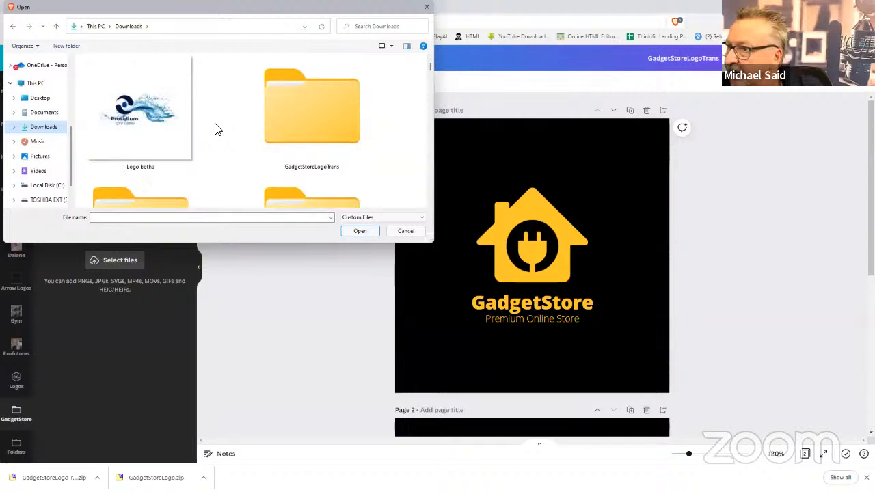
{"action": "double_click", "coordinate": [299, 115]}
{"action": "left_click_drag", "start_coordinate": [290, 91], "coordinate": [104, 85]}
{"action": "left_click", "coordinate": [362, 234]}
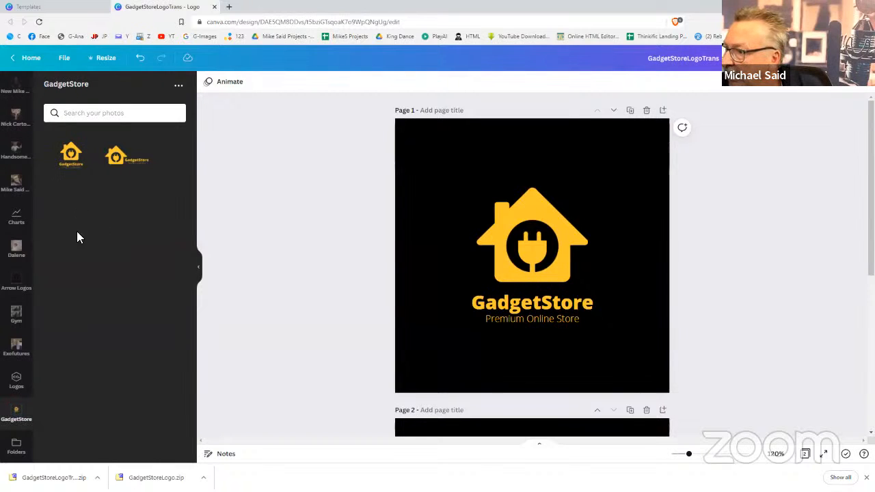
{"action": "right_click", "coordinate": [102, 245]}
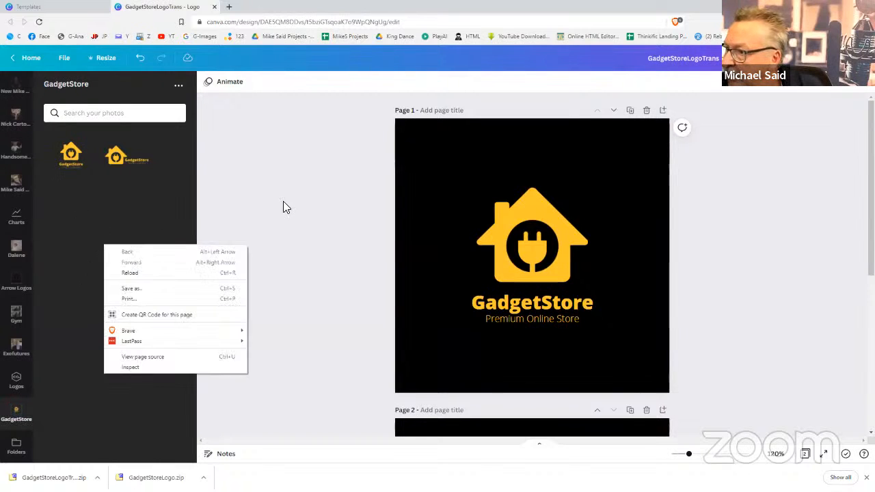
{"action": "left_click", "coordinate": [283, 201]}
Upload black-background logo images 1 and 2 from Downloads > GadgetStoreLogo into the folder
{"action": "left_click", "coordinate": [176, 86]}
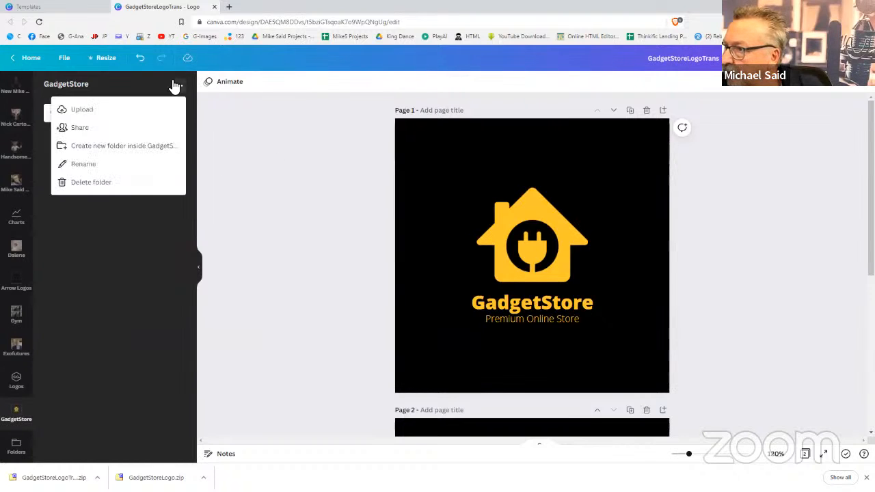
{"action": "left_click", "coordinate": [143, 107]}
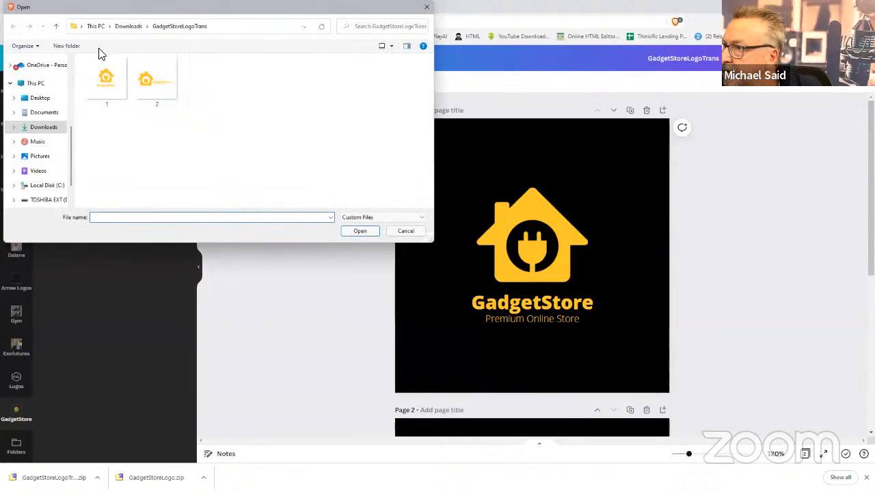
{"action": "left_click", "coordinate": [57, 31]}
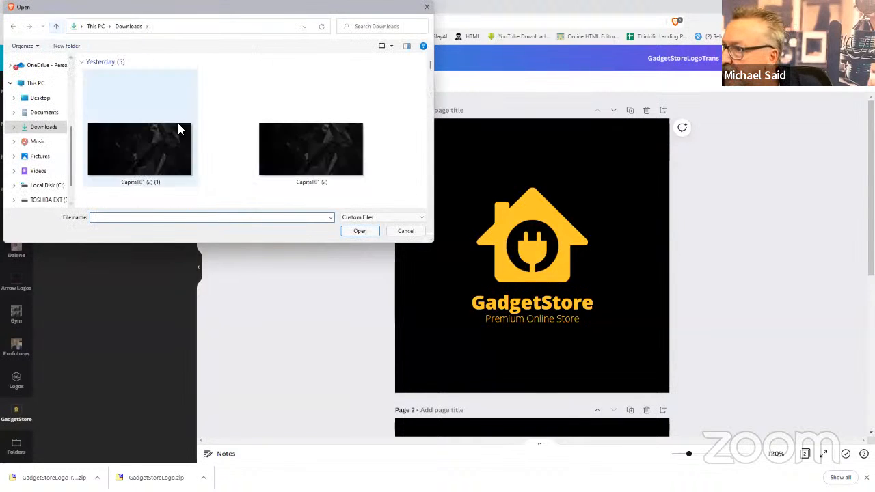
{"action": "scroll", "coordinate": [202, 147], "scroll_direction": "down", "scroll_amount": 2}
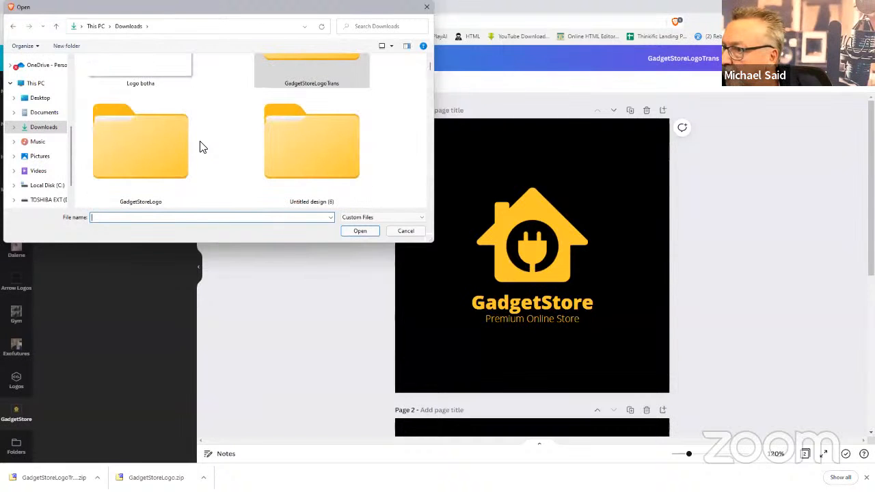
{"action": "double_click", "coordinate": [179, 159]}
{"action": "left_click", "coordinate": [106, 76]}
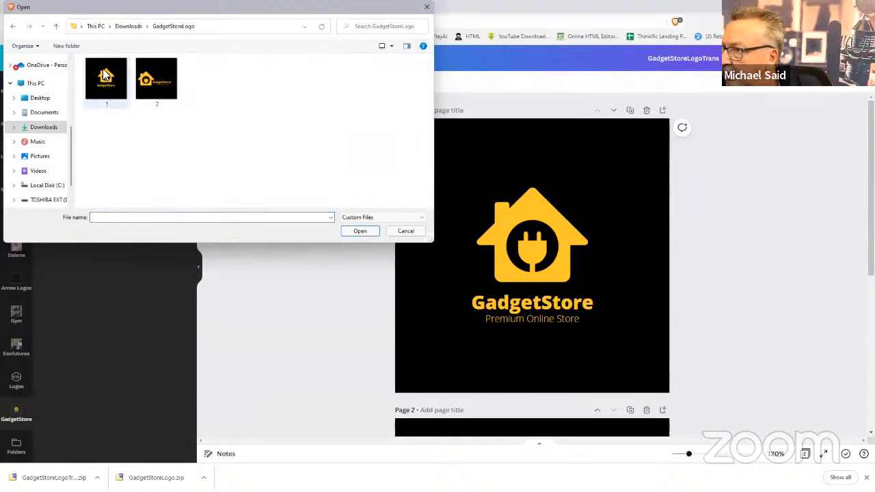
{"action": "left_click", "coordinate": [147, 92], "text": "ctrl"}
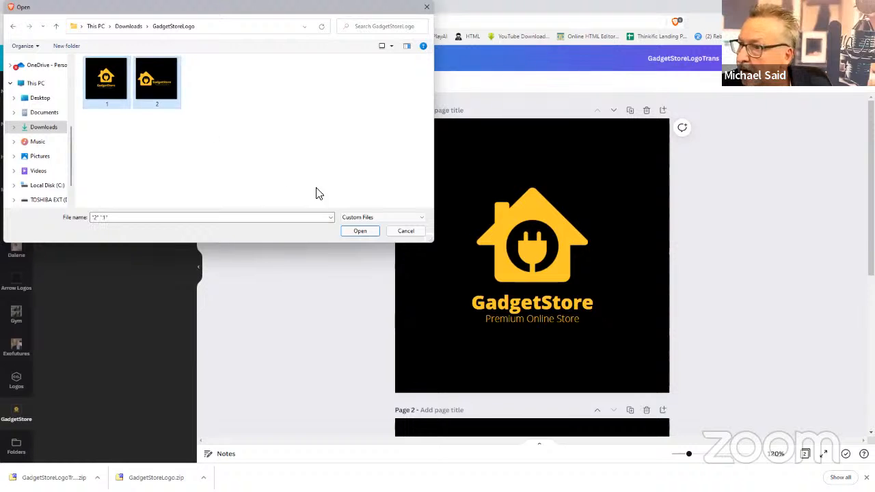
{"action": "left_click", "coordinate": [362, 232]}
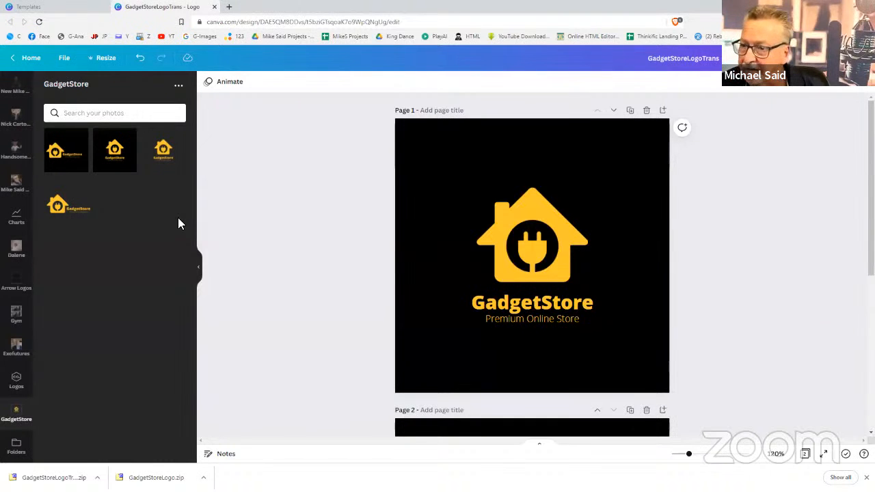
Search templates for 'business' and create a blank Business Card design
{"action": "left_click", "coordinate": [75, 8]}
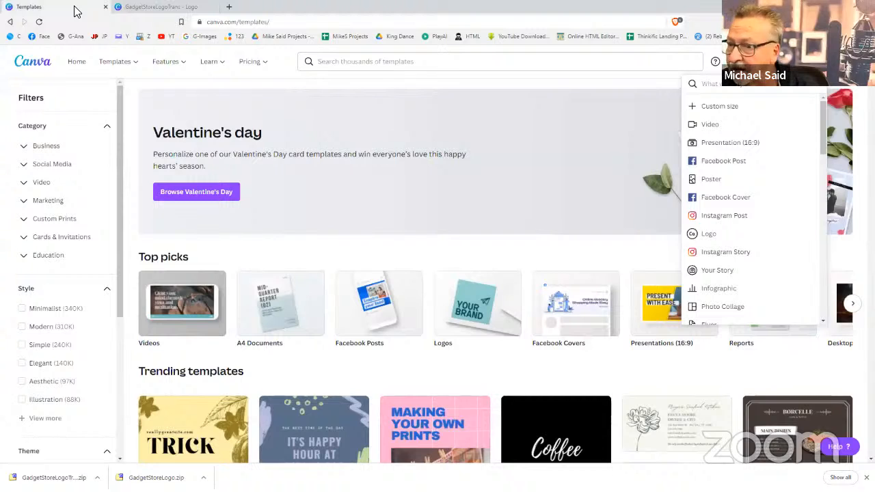
{"action": "left_click", "coordinate": [568, 63]}
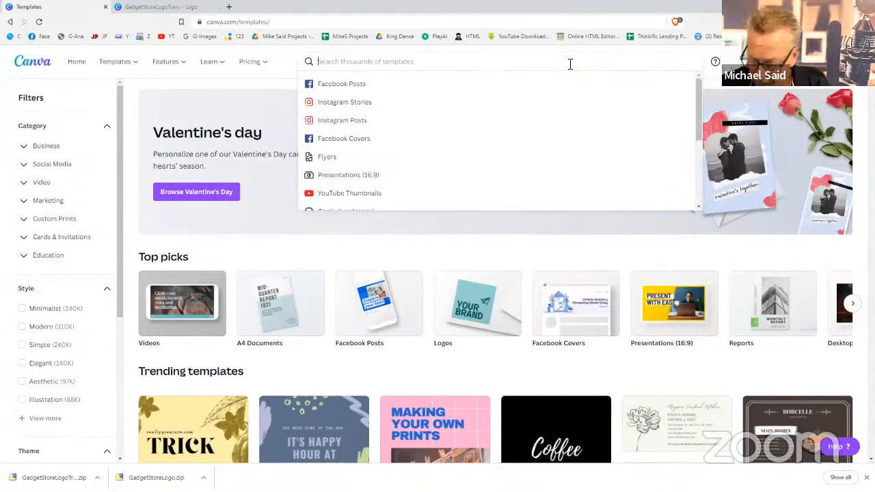
{"action": "type", "text": "busine"}
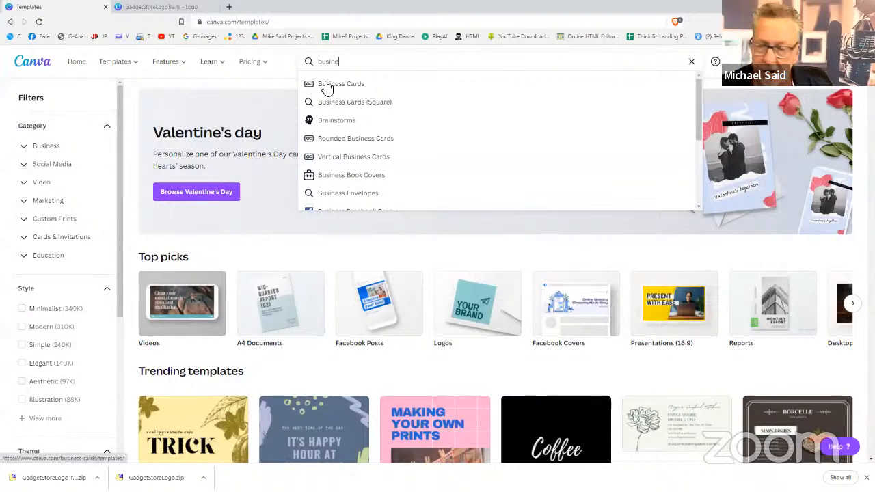
{"action": "left_click", "coordinate": [327, 85]}
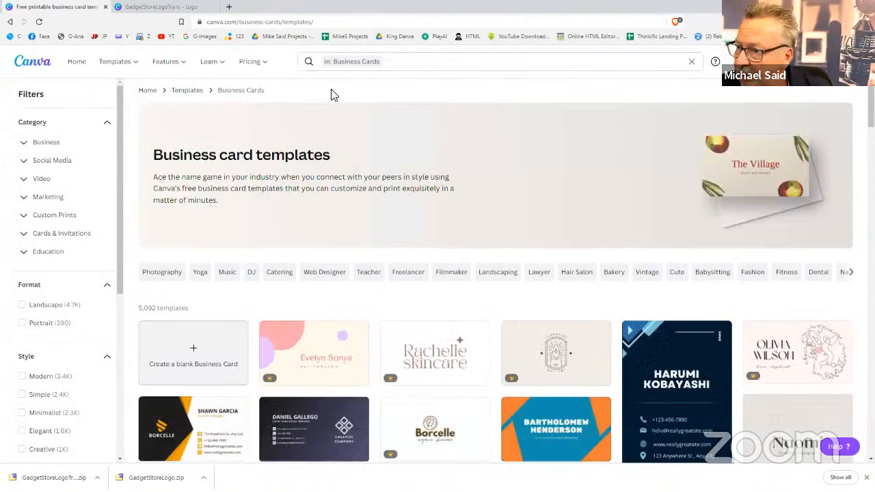
{"action": "left_click", "coordinate": [209, 349]}
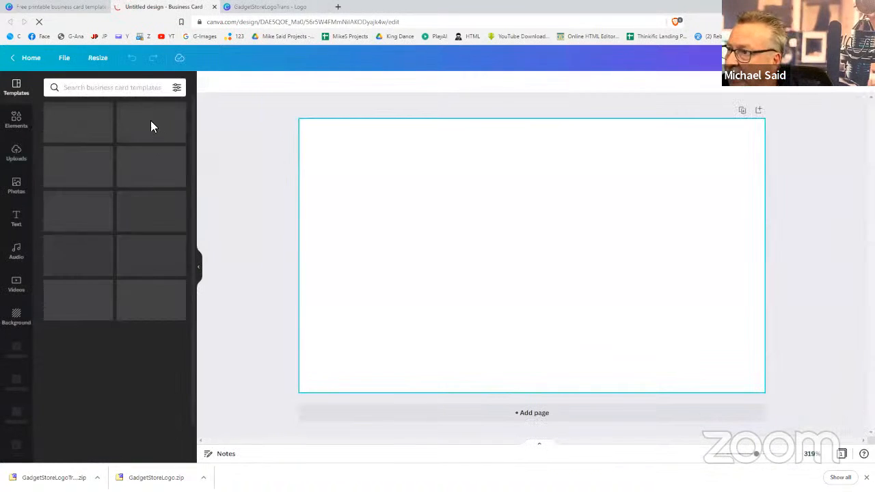
Fill the business card background with a near-black colour from the colour palette
{"action": "left_click", "coordinate": [106, 59]}
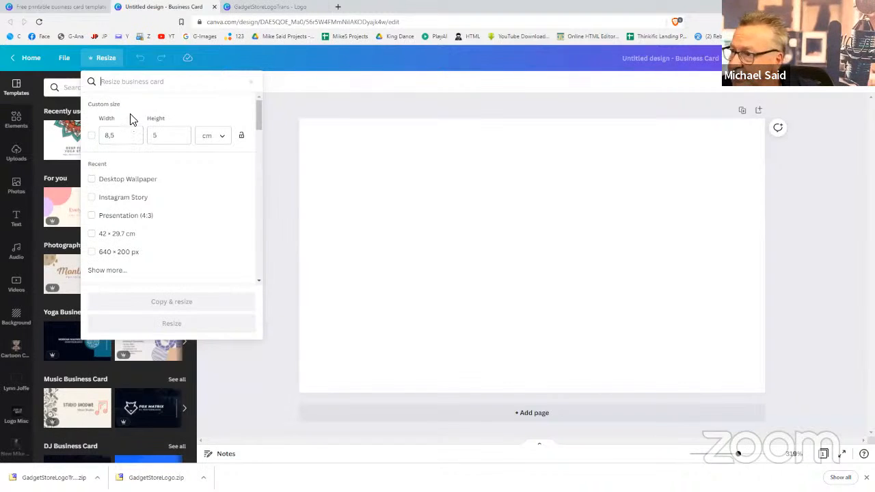
{"action": "left_click", "coordinate": [301, 107]}
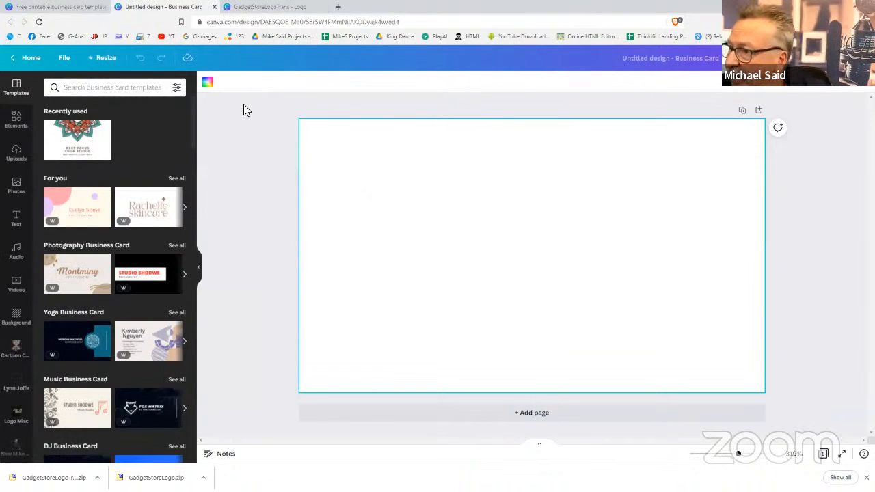
{"action": "left_click", "coordinate": [210, 83]}
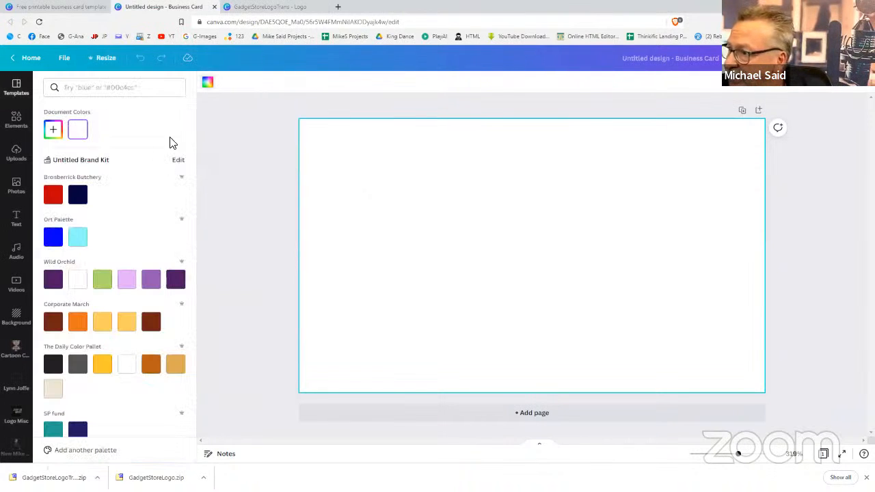
{"action": "left_click", "coordinate": [87, 200]}
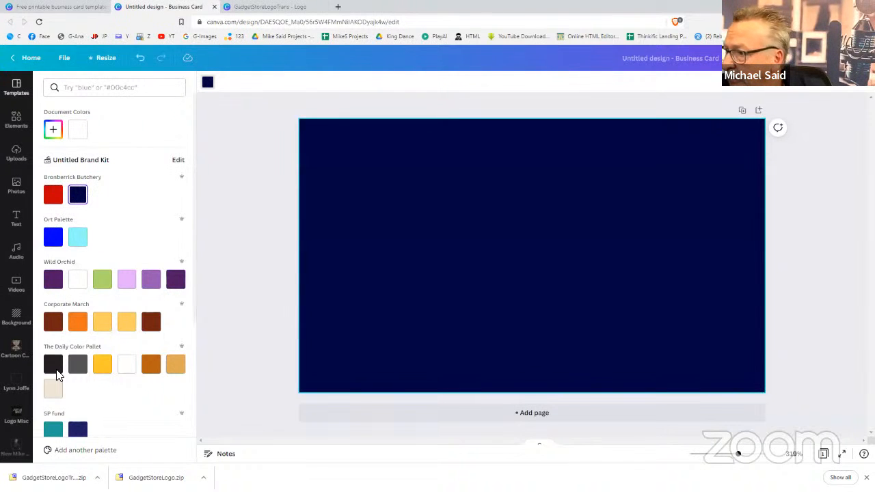
{"action": "left_click", "coordinate": [54, 367]}
{"action": "scroll", "coordinate": [105, 341], "scroll_direction": "down", "scroll_amount": 3}
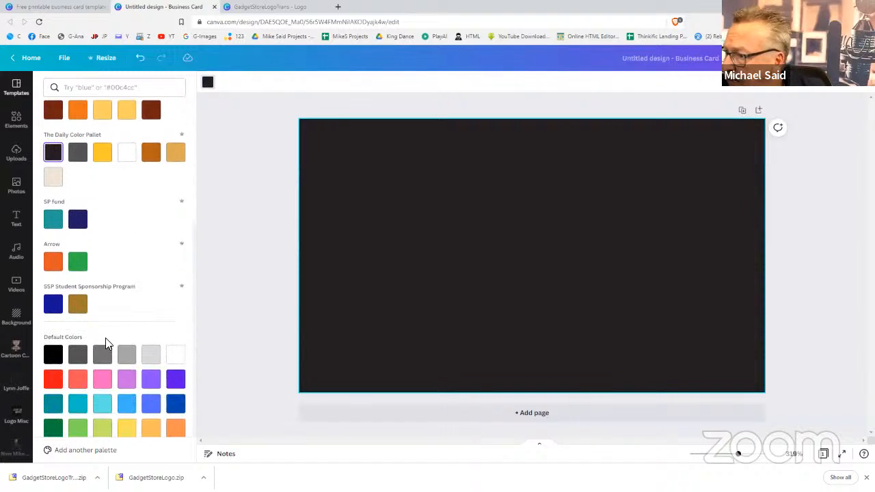
{"action": "left_click", "coordinate": [56, 346]}
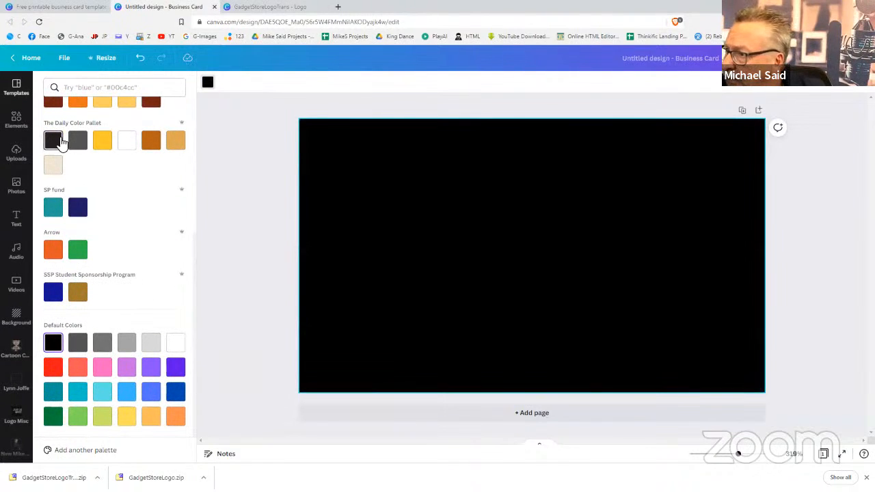
{"action": "left_click", "coordinate": [56, 141]}
{"action": "left_click", "coordinate": [222, 230]}
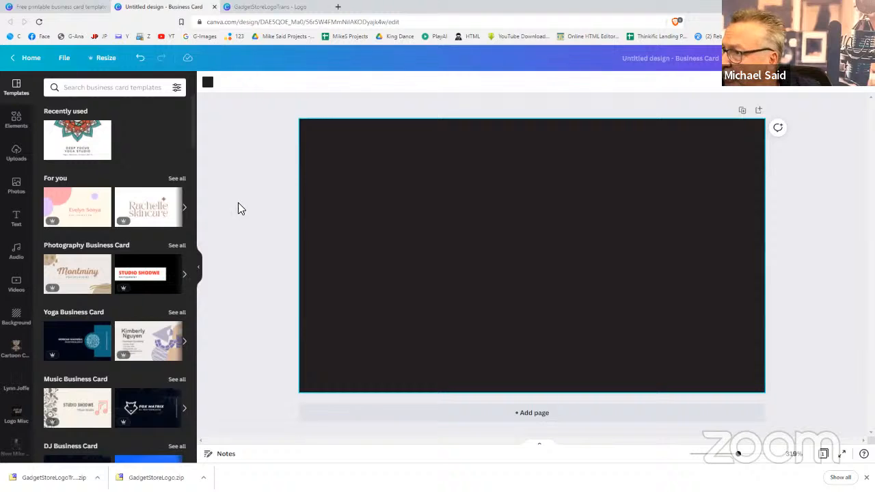
{"action": "scroll", "coordinate": [8, 362], "scroll_direction": "down", "scroll_amount": 5}
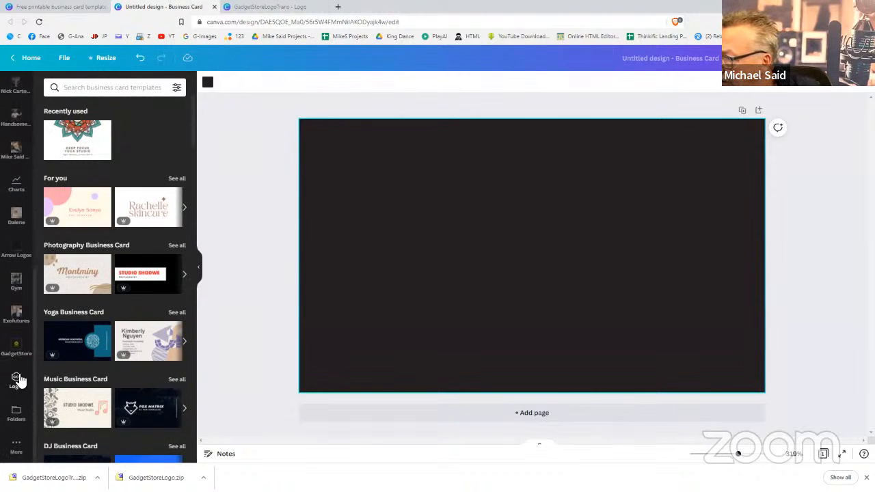
Place the transparent GadgetStore logo from the GadgetStore folder on the card's left side
{"action": "left_click", "coordinate": [15, 346]}
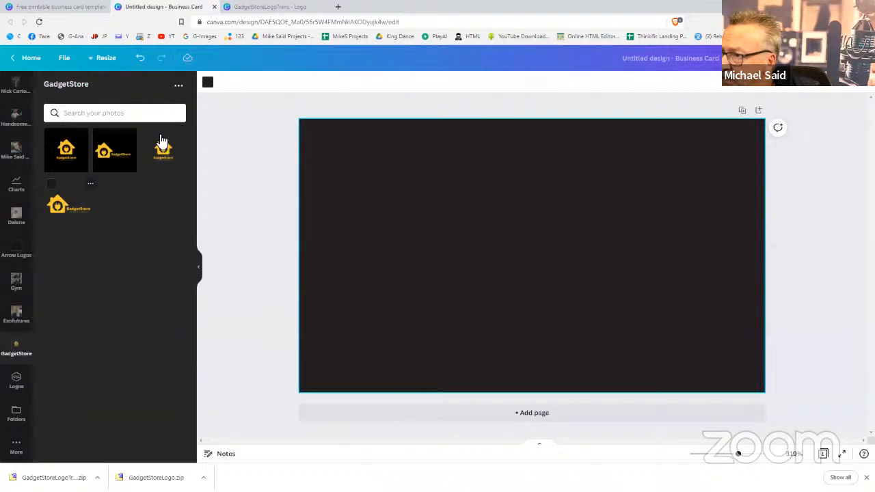
{"action": "left_click", "coordinate": [164, 150]}
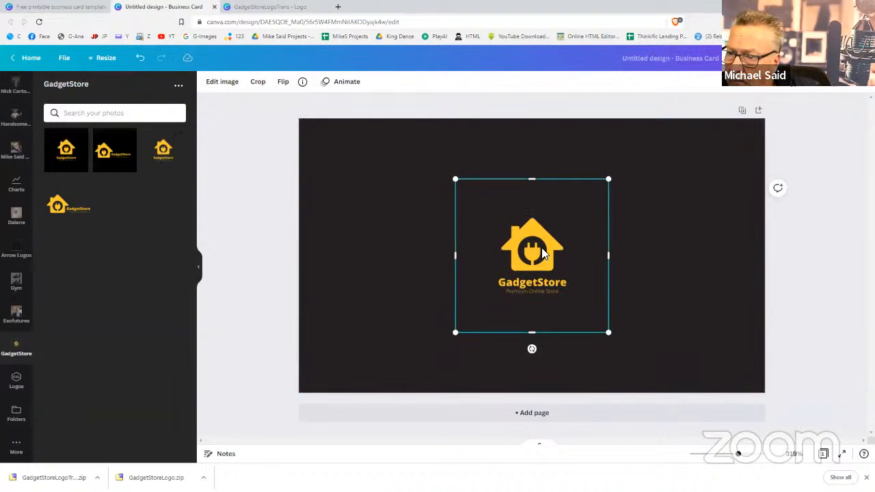
{"action": "left_click_drag", "start_coordinate": [495, 248], "coordinate": [402, 252]}
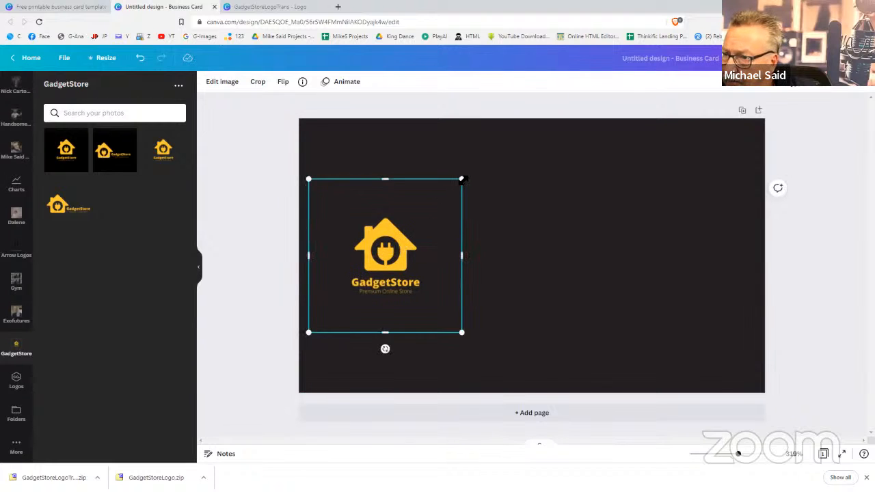
{"action": "left_click_drag", "start_coordinate": [461, 180], "coordinate": [522, 119]}
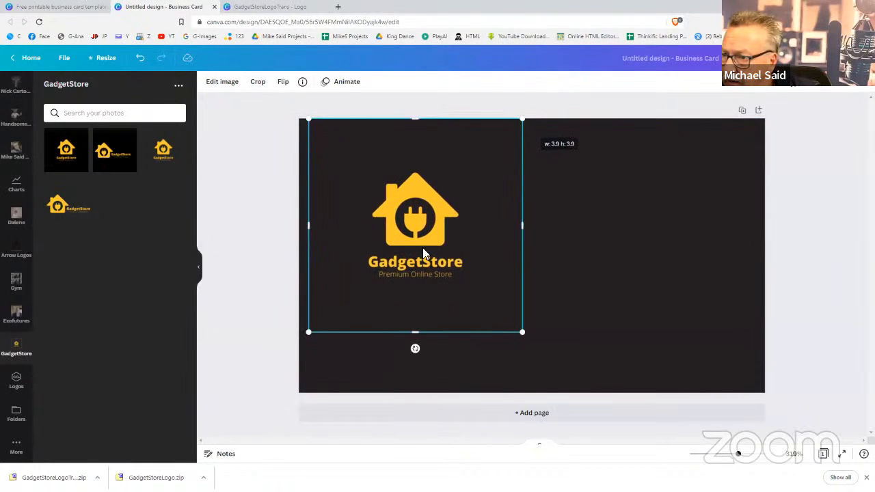
{"action": "left_click_drag", "start_coordinate": [308, 332], "coordinate": [267, 412]}
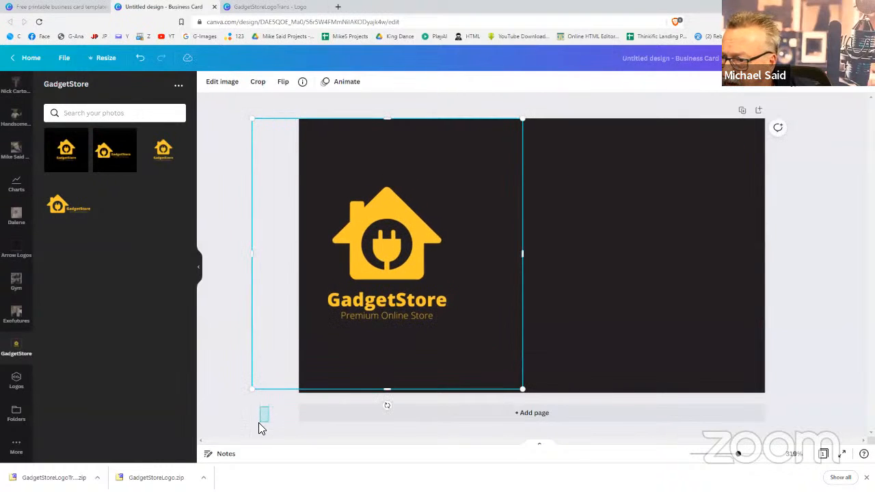
Enlarge the logo to the card's full height and nudge it slightly right
{"action": "left_click", "coordinate": [246, 393]}
{"action": "left_click", "coordinate": [334, 346]}
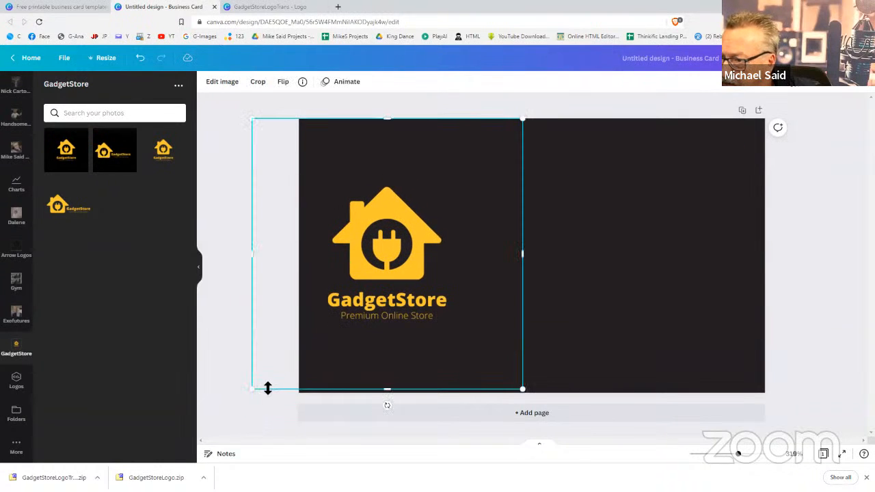
{"action": "left_click_drag", "start_coordinate": [254, 389], "coordinate": [249, 392]}
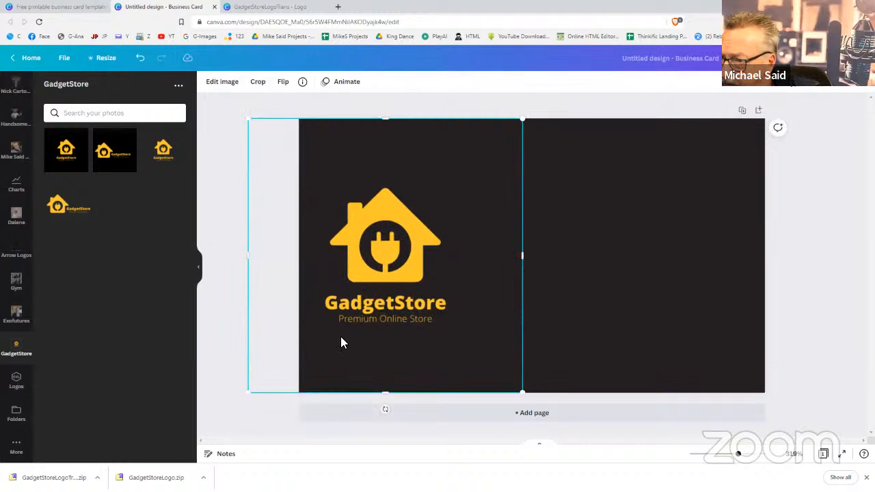
{"action": "left_click_drag", "start_coordinate": [342, 344], "coordinate": [366, 339]}
{"action": "left_click", "coordinate": [238, 346]}
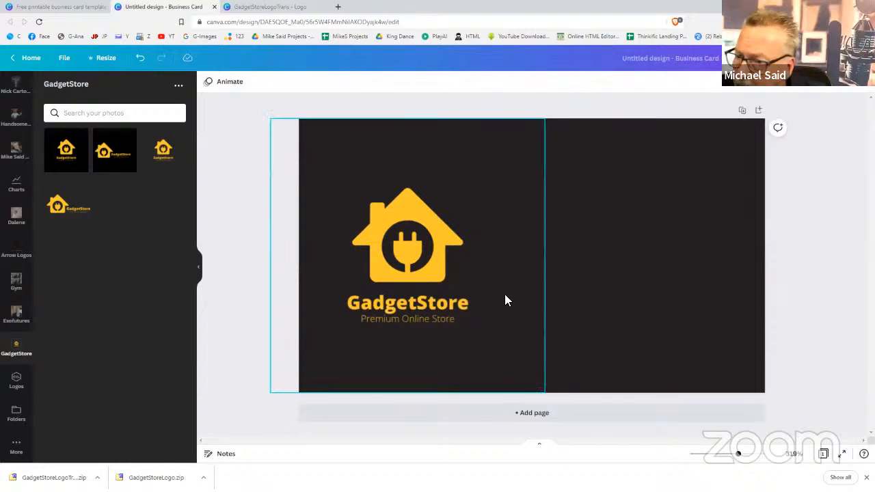
{"action": "left_click", "coordinate": [609, 295]}
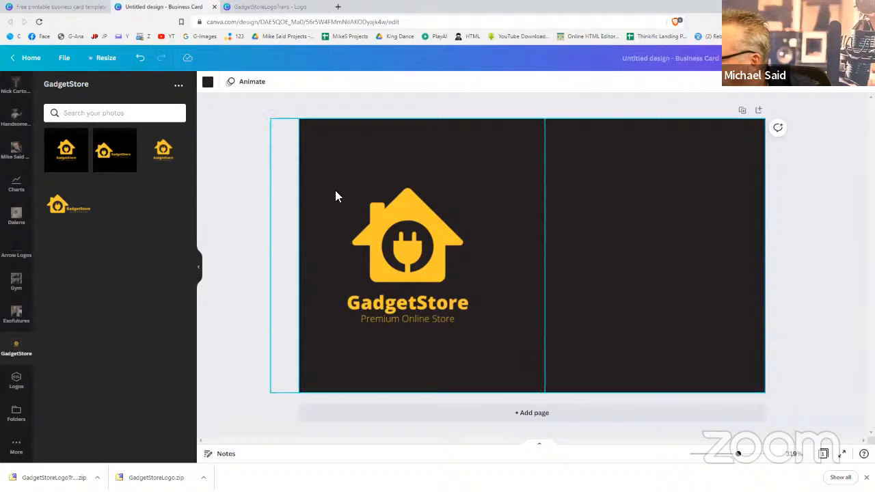
{"action": "scroll", "coordinate": [19, 192], "scroll_direction": "up", "scroll_amount": 5}
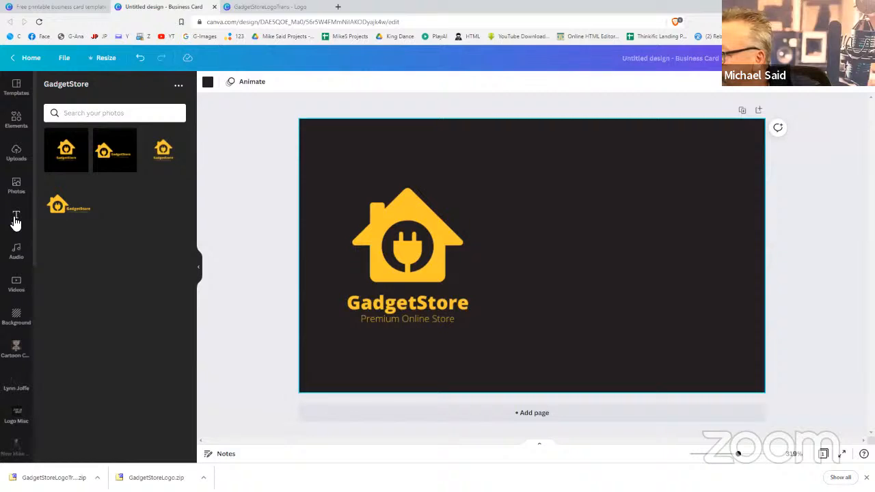
{"action": "left_click", "coordinate": [14, 219]}
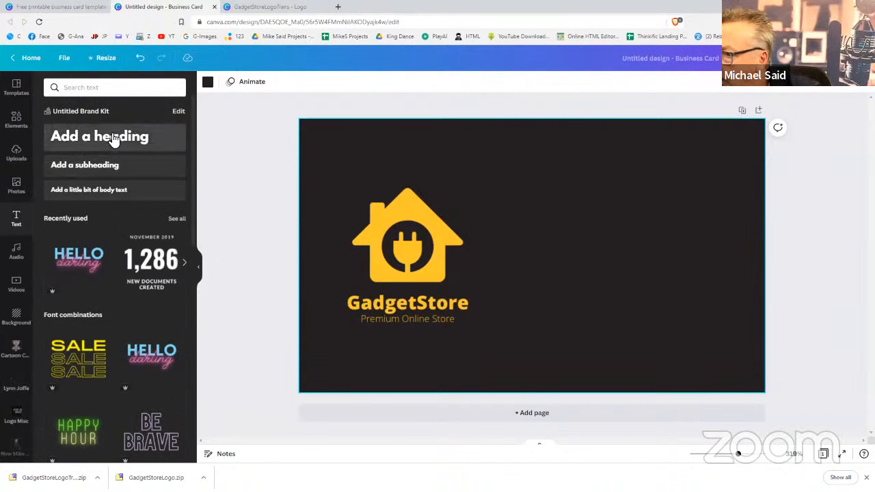
Check which font the GadgetStore name uses in the logo design
{"action": "left_click", "coordinate": [256, 6]}
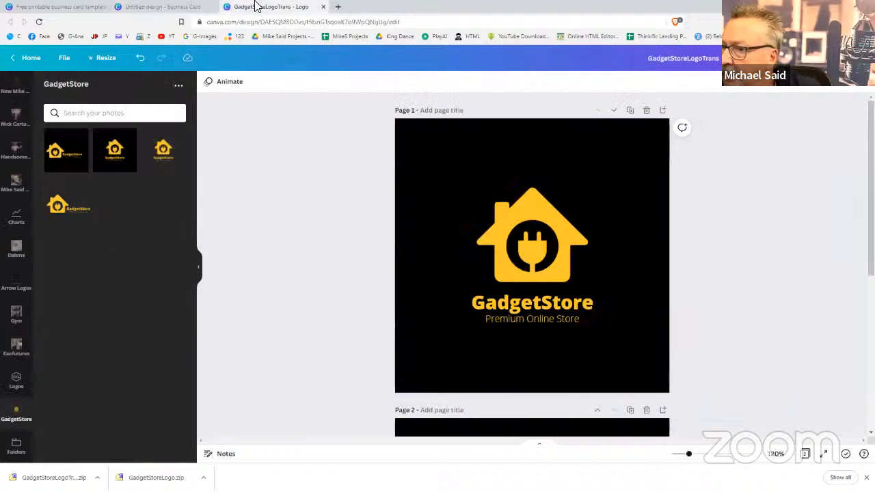
{"action": "left_click", "coordinate": [543, 308]}
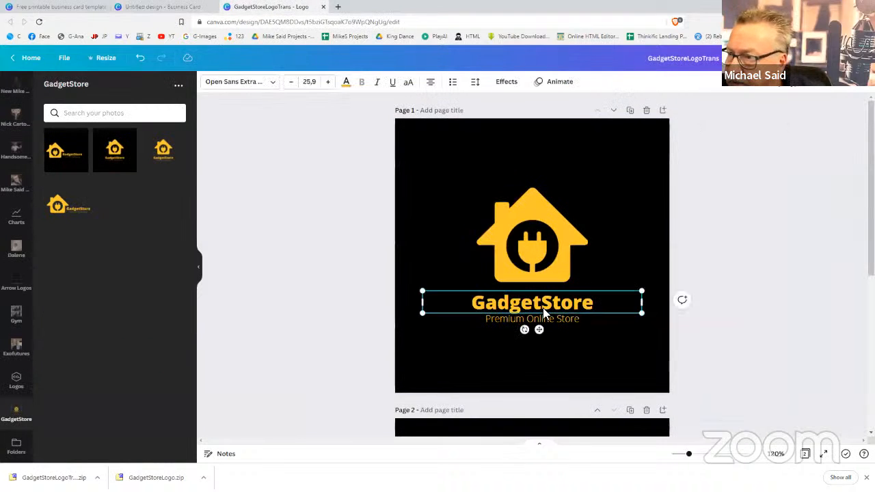
{"action": "left_click", "coordinate": [275, 86]}
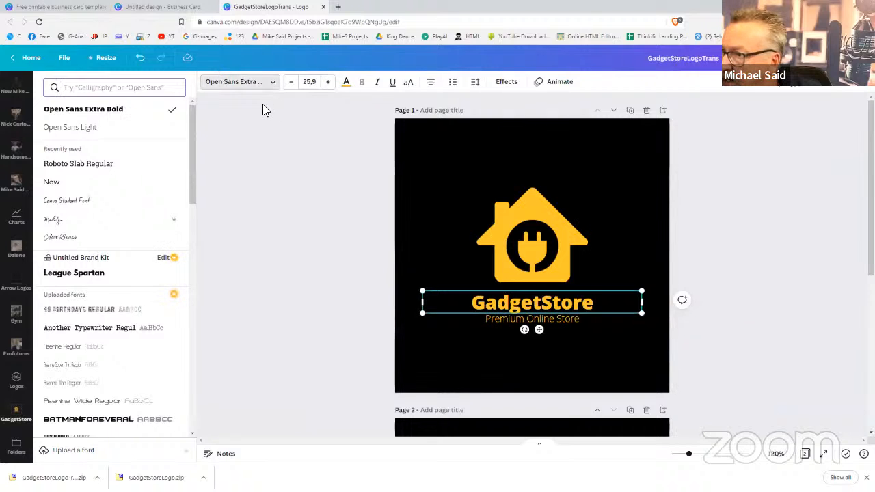
{"action": "left_click", "coordinate": [262, 104]}
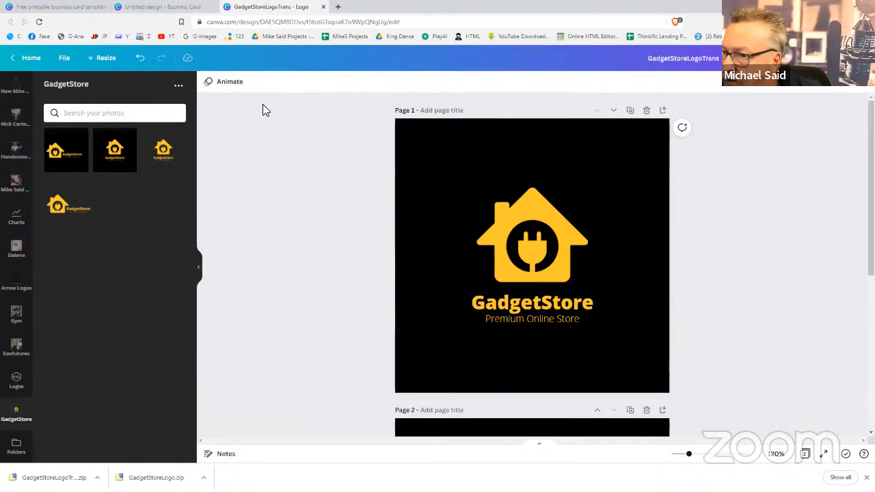
{"action": "left_click", "coordinate": [162, 9]}
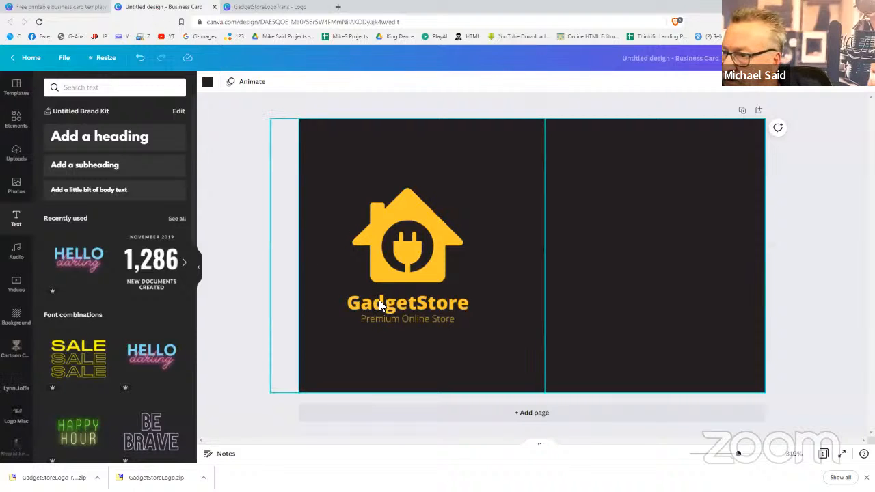
Add a heading to the business card and set its font size to 13
{"action": "left_click", "coordinate": [87, 139]}
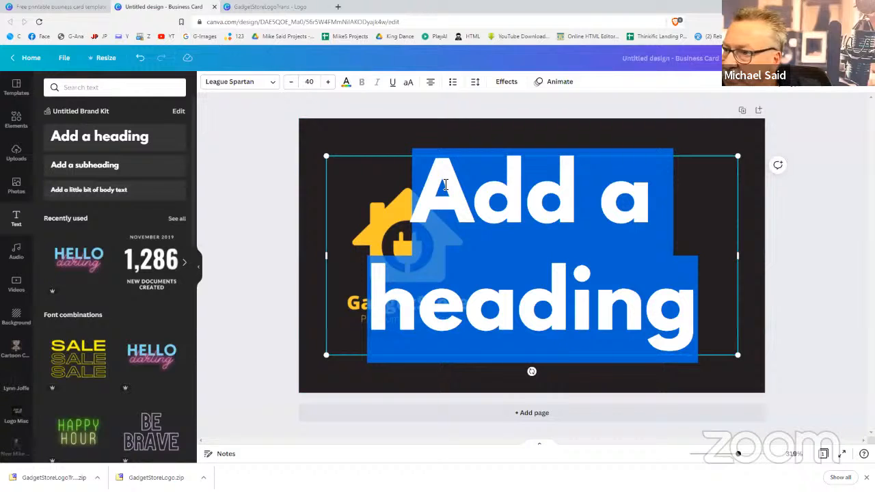
{"action": "left_click", "coordinate": [309, 83]}
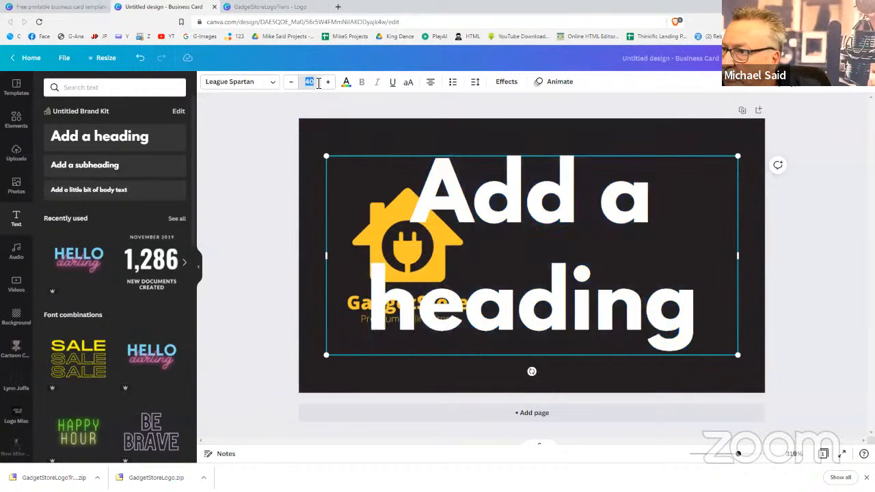
{"action": "type", "text": "20"}
{"action": "key", "text": "Return"}
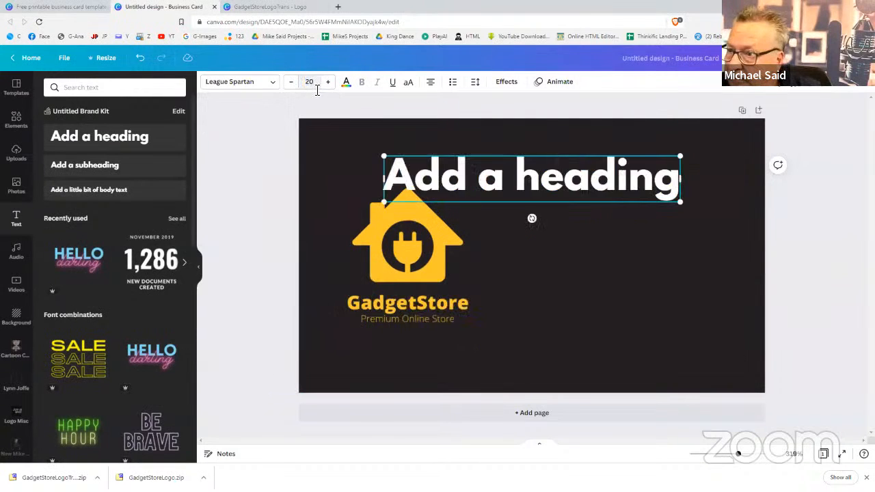
{"action": "left_click", "coordinate": [316, 85]}
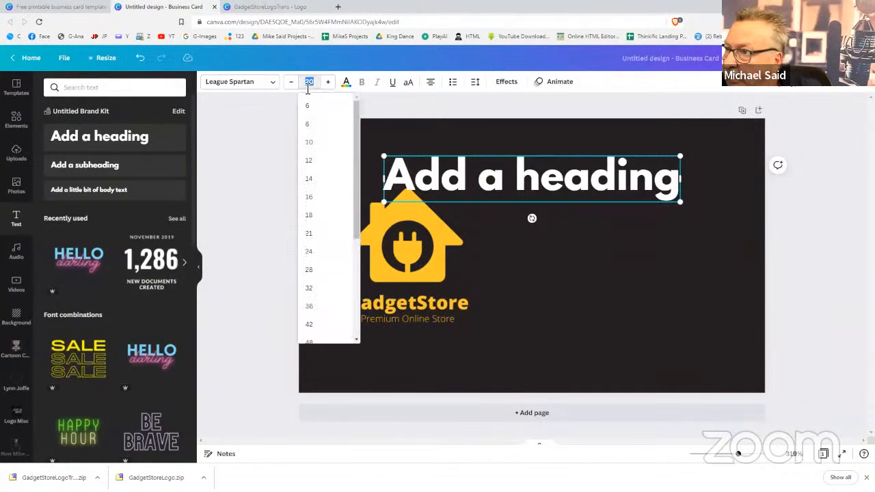
{"action": "type", "text": "16"}
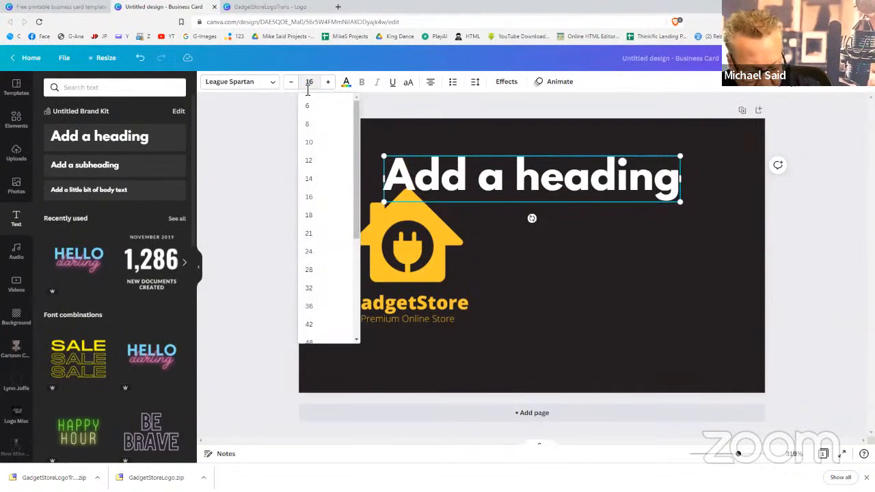
{"action": "key", "text": "Return"}
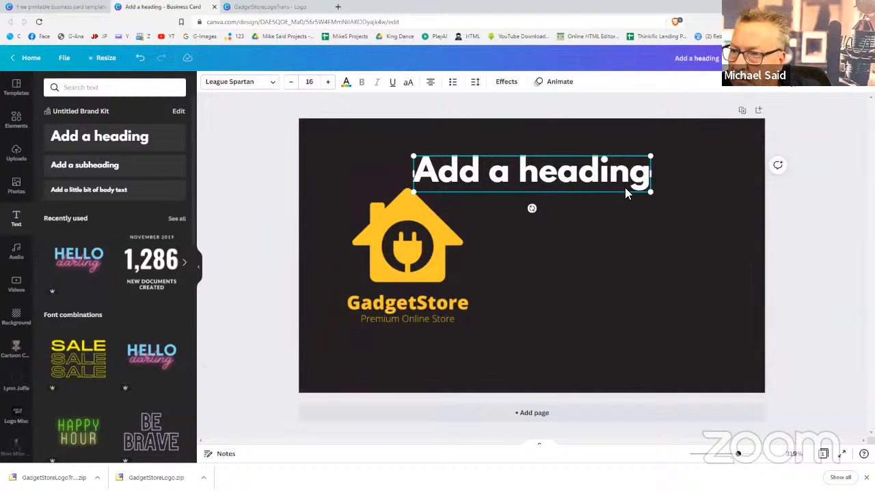
{"action": "left_click_drag", "start_coordinate": [651, 191], "coordinate": [619, 205]}
{"action": "left_click", "coordinate": [311, 82]}
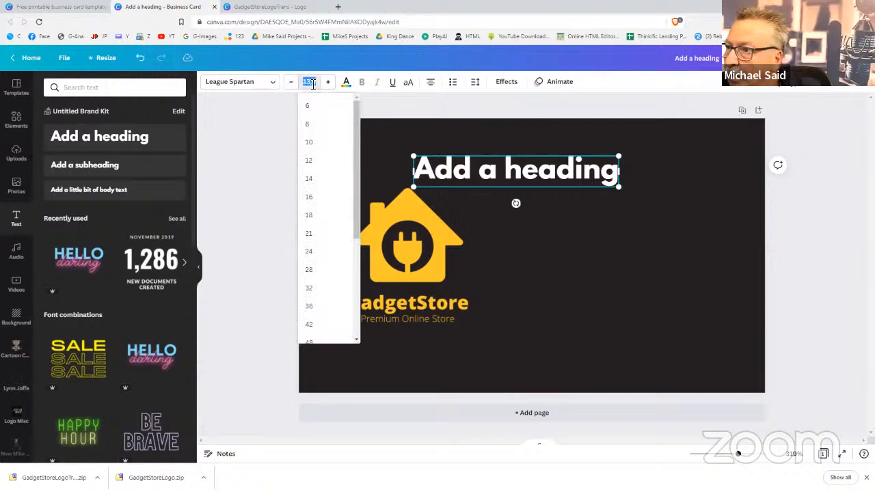
{"action": "type", "text": "13"}
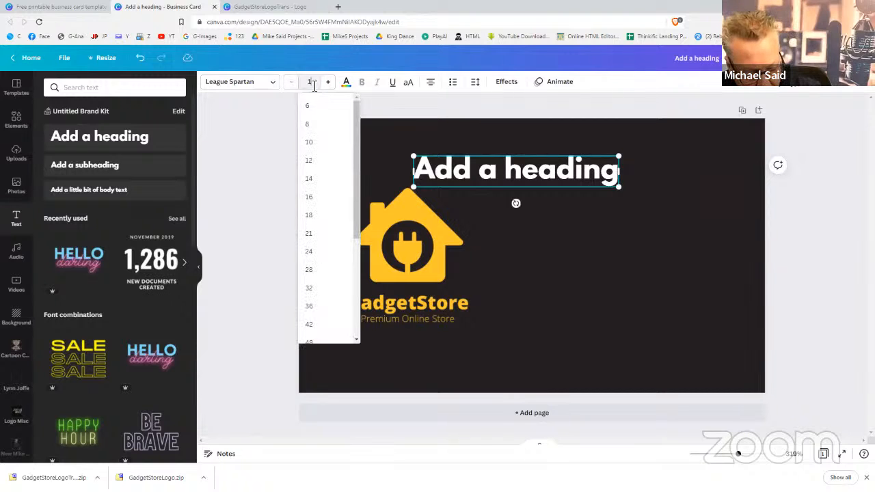
{"action": "key", "text": "Return"}
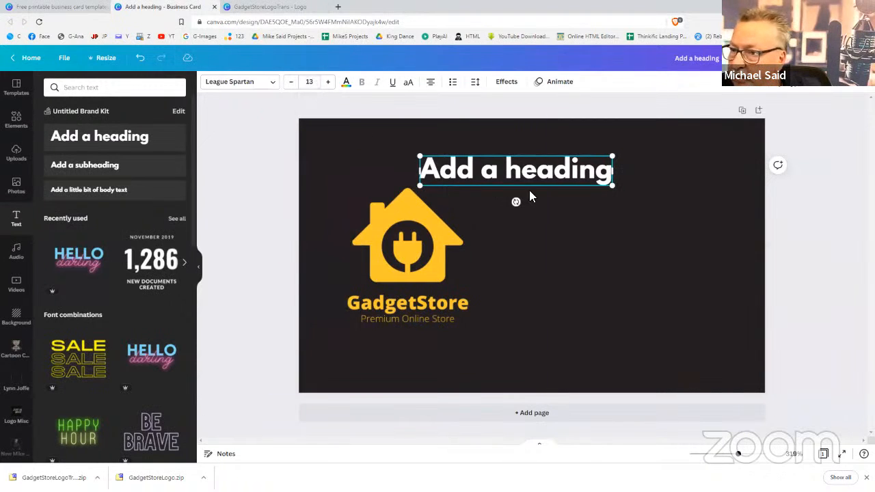
Position the heading just right of the GadgetStore logo on the card
{"action": "double_click", "coordinate": [575, 177]}
{"action": "left_click_drag", "start_coordinate": [575, 178], "coordinate": [640, 209]}
{"action": "left_click", "coordinate": [599, 201]}
{"action": "mouse_move", "coordinate": [649, 206]}
{"action": "left_mouse_down"}
{"action": "mouse_move", "coordinate": [645, 200]}
{"action": "mouse_move", "coordinate": [645, 208]}
{"action": "left_mouse_up"}
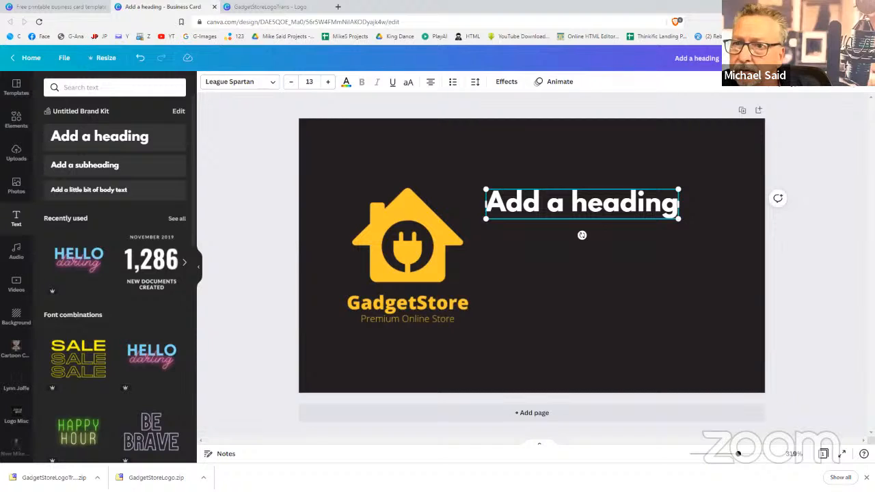
{"action": "left_click", "coordinate": [860, 58]}
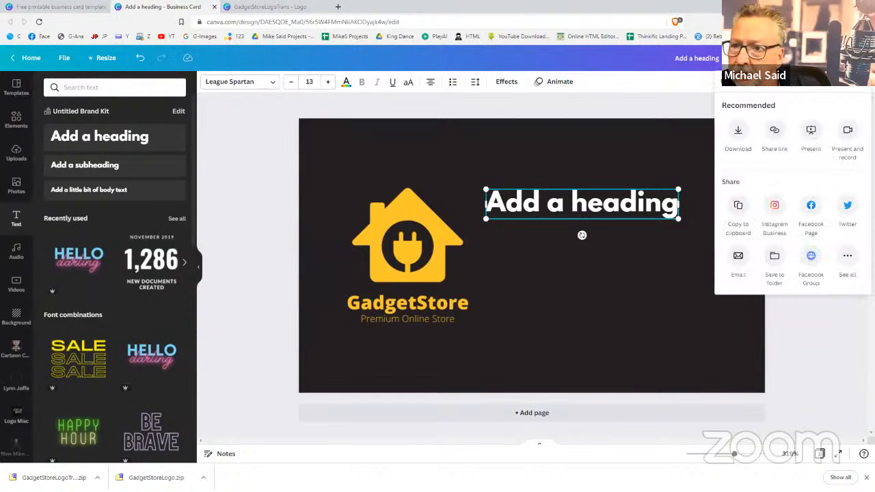
{"action": "left_click", "coordinate": [681, 115]}
{"action": "left_click", "coordinate": [680, 119]}
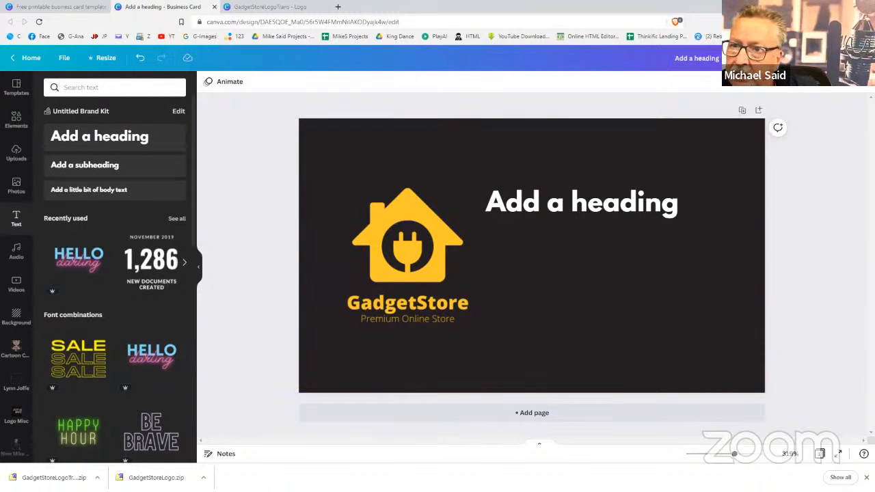
{"action": "left_click", "coordinate": [758, 58]}
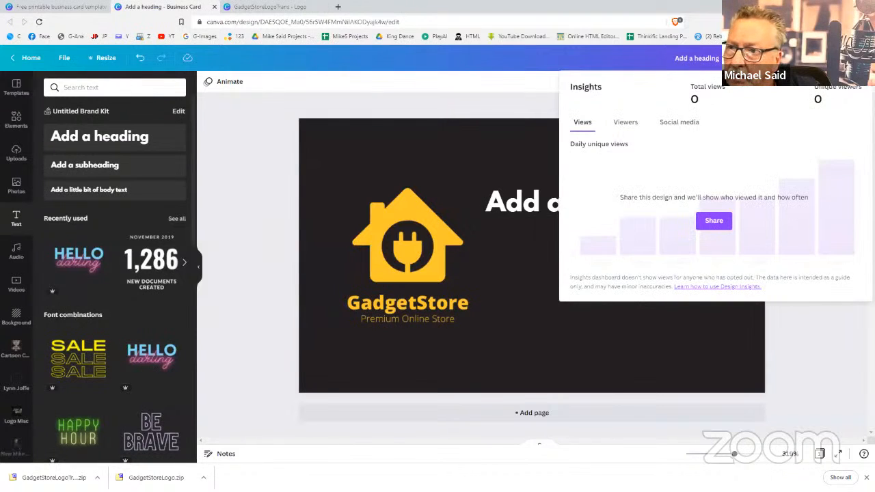
{"action": "left_click", "coordinate": [758, 59]}
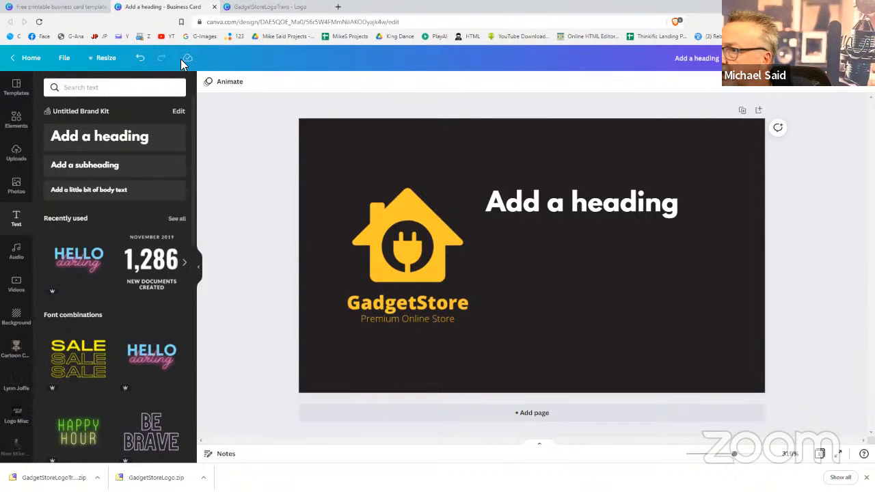
Replace the heading with the cardholder's full name, fix a mistyped letter, and reposition it
{"action": "left_click", "coordinate": [554, 211]}
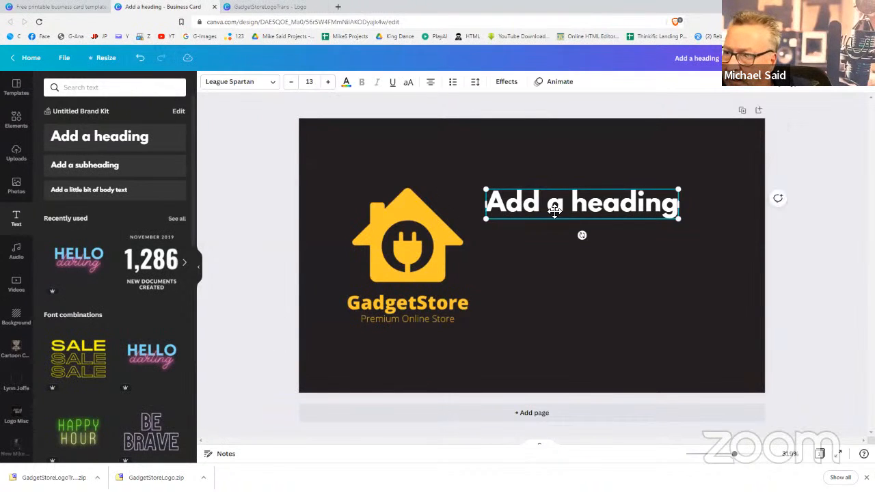
{"action": "left_click_drag", "start_coordinate": [555, 211], "coordinate": [554, 208]}
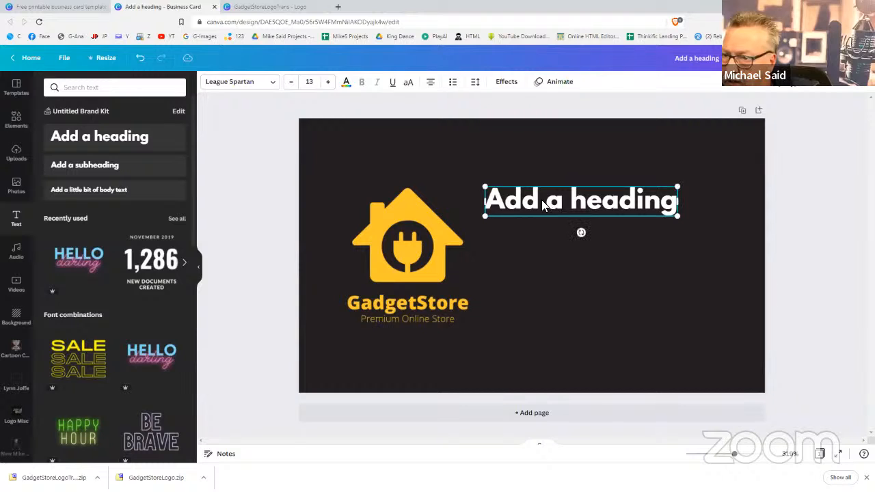
{"action": "double_click", "coordinate": [545, 205]}
{"action": "double_click", "coordinate": [546, 202]}
{"action": "left_click", "coordinate": [546, 202]}
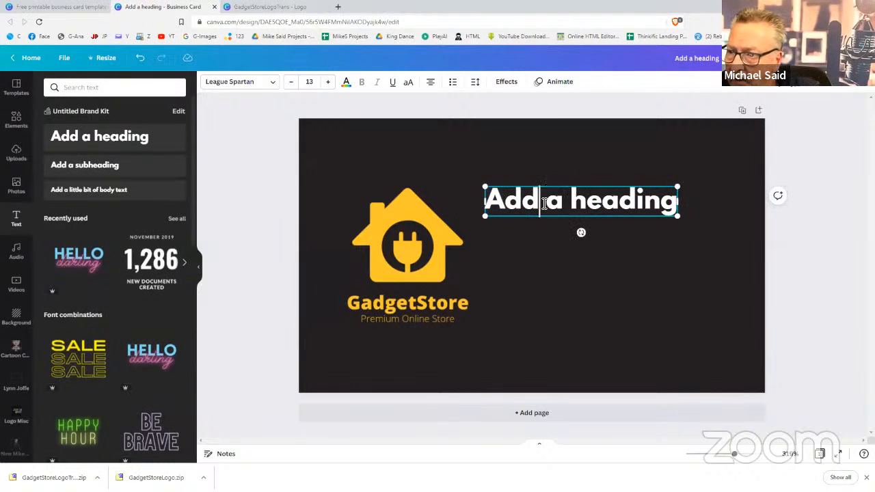
{"action": "triple_click", "coordinate": [546, 203]}
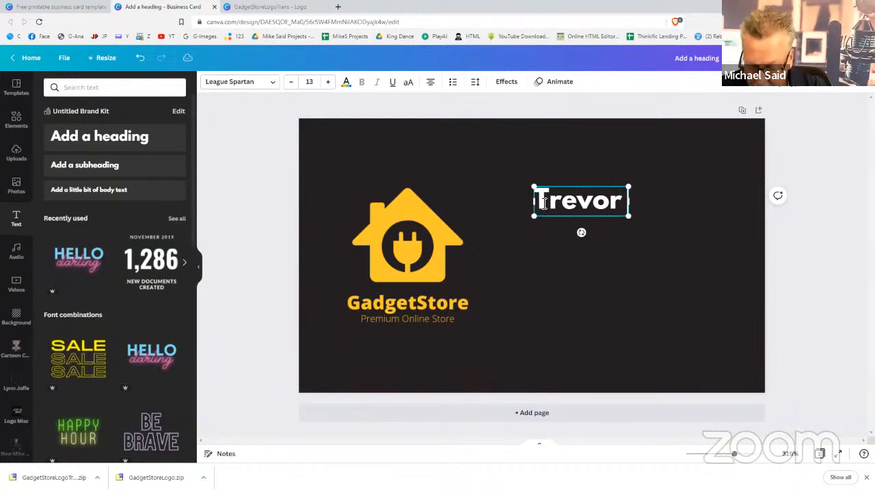
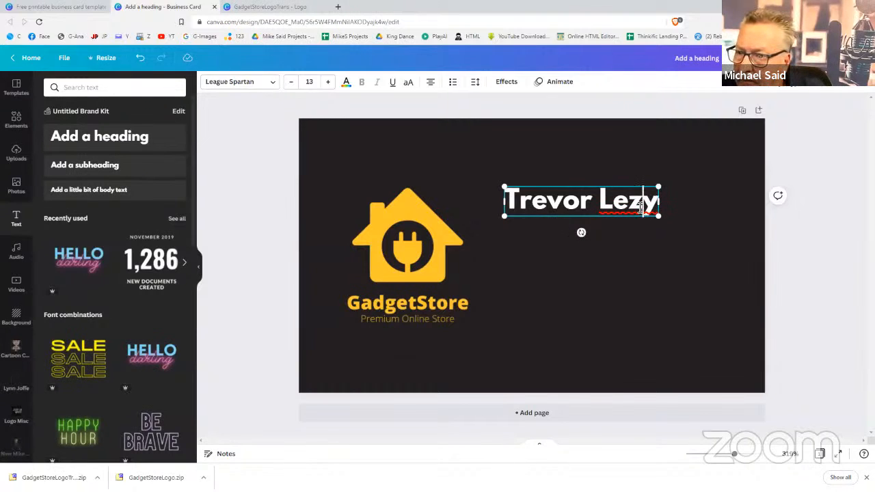
{"action": "left_click_drag", "start_coordinate": [642, 207], "coordinate": [636, 209]}
{"action": "type", "text": "v"}
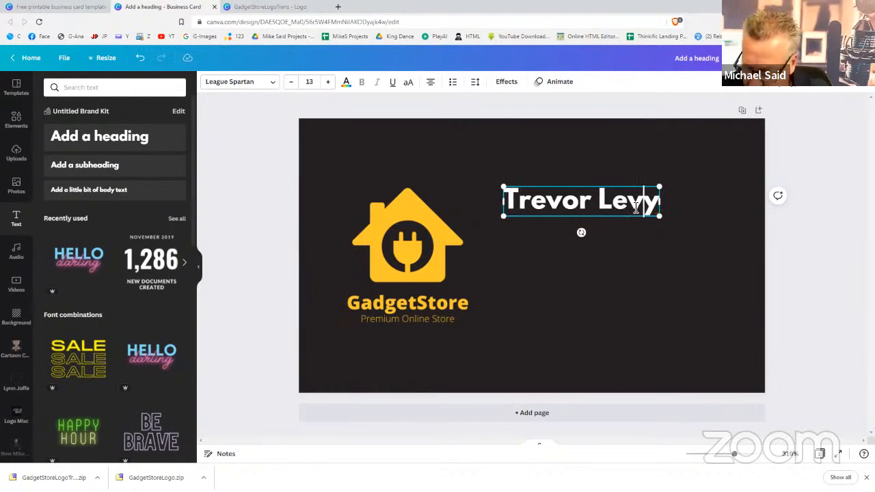
{"action": "left_click", "coordinate": [727, 243]}
{"action": "left_click", "coordinate": [573, 212]}
{"action": "left_click_drag", "start_coordinate": [575, 211], "coordinate": [559, 205]}
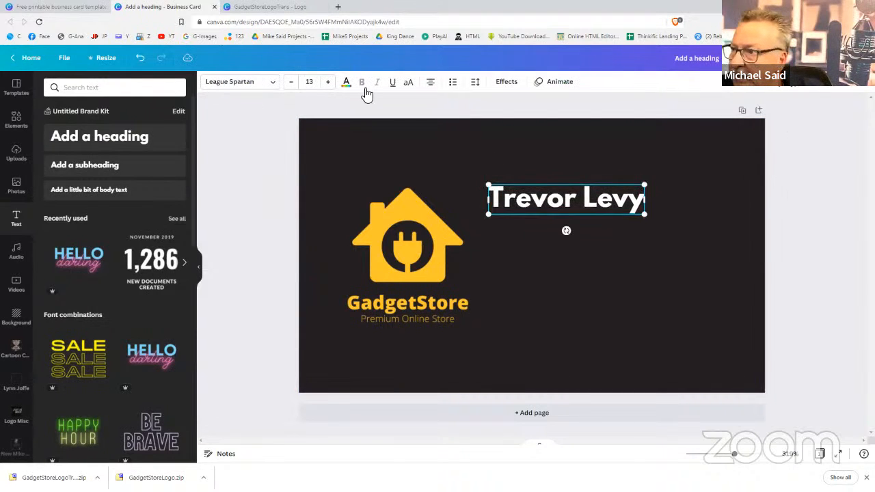
Check which font the logo's GadgetStore title uses
{"action": "left_click", "coordinate": [273, 86]}
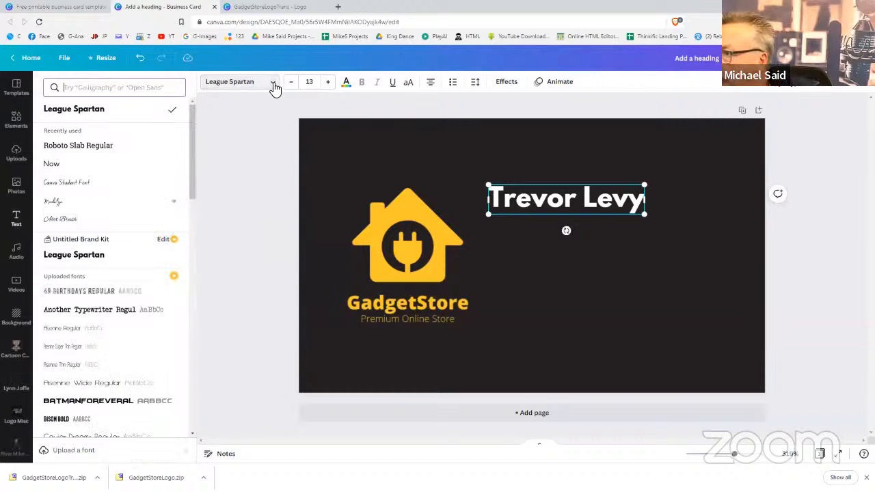
{"action": "left_click", "coordinate": [252, 9]}
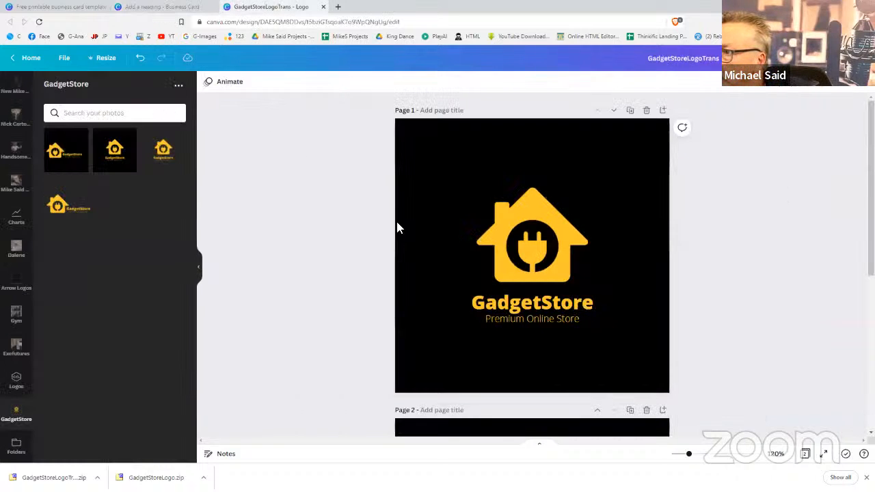
{"action": "left_click", "coordinate": [546, 305]}
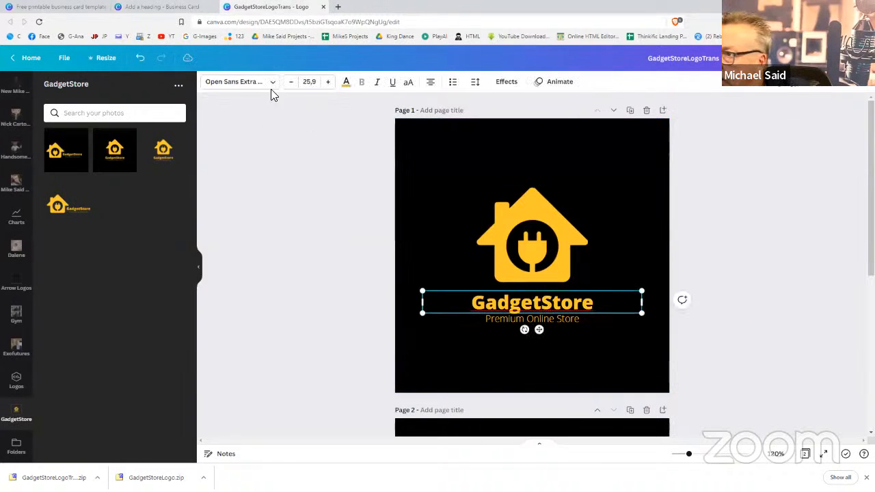
{"action": "left_click", "coordinate": [242, 88]}
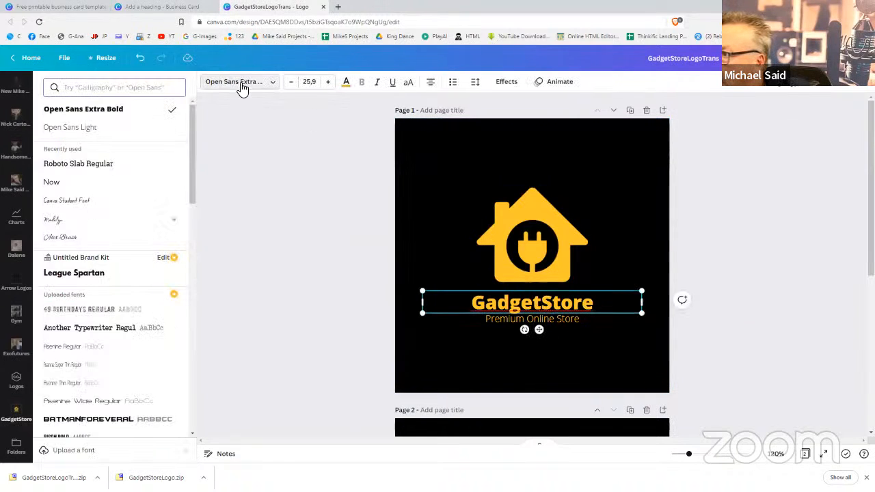
{"action": "left_click", "coordinate": [191, 7]}
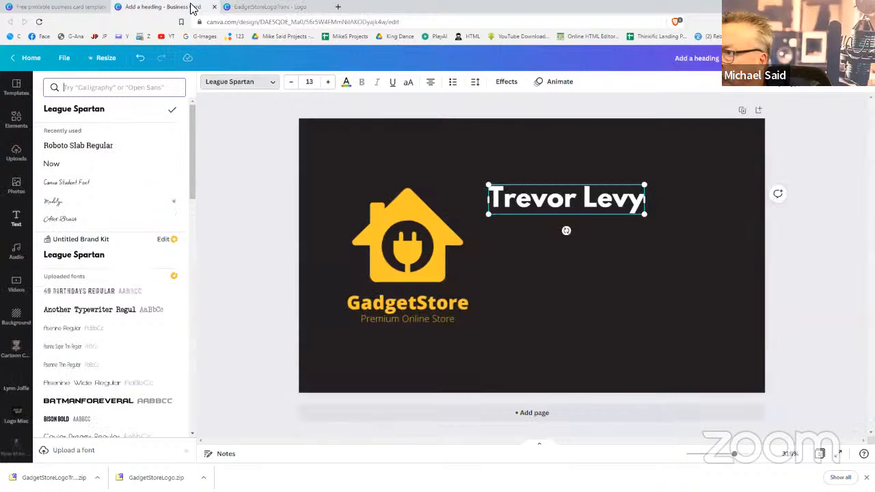
Set the name heading to Open Sans Extra Bold and enlarge it to about 15.9
{"action": "left_click", "coordinate": [123, 78]}
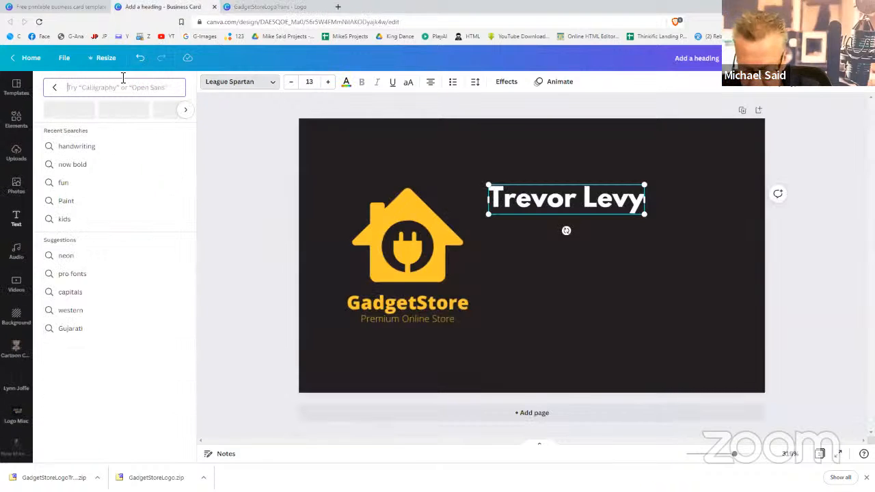
{"action": "type", "text": "open san"}
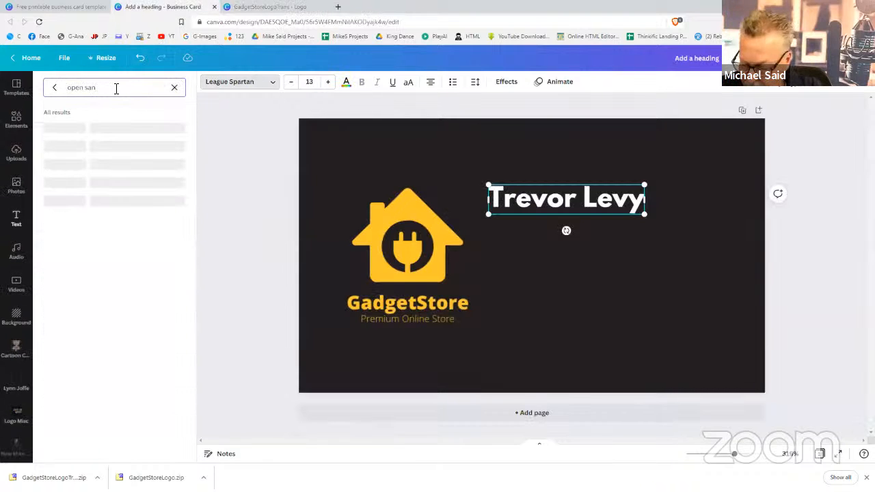
{"action": "type", "text": "s"}
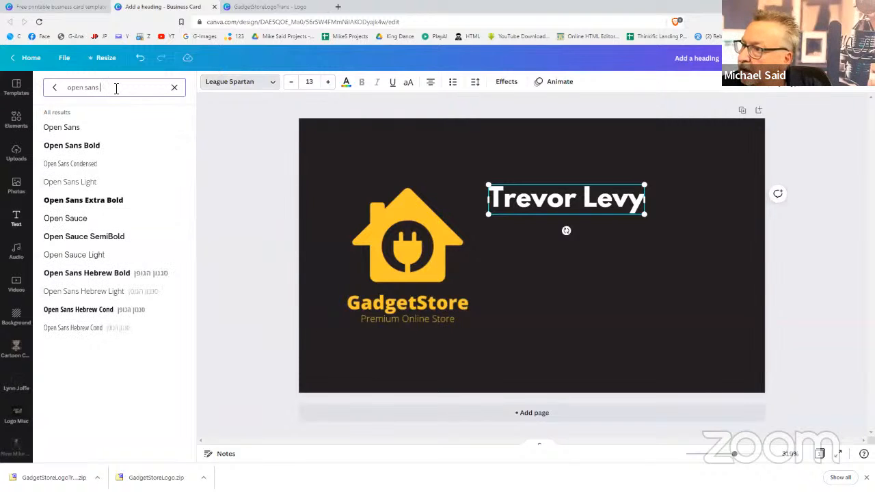
{"action": "left_click", "coordinate": [109, 202]}
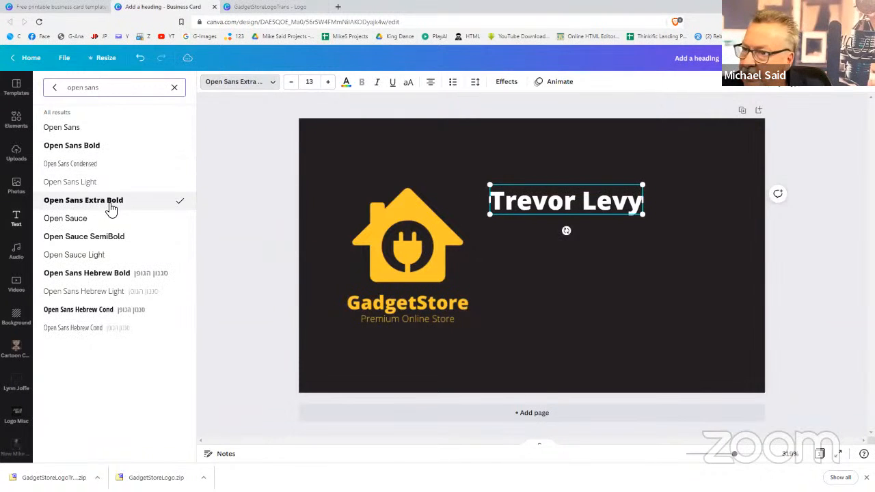
{"action": "left_click", "coordinate": [590, 244]}
{"action": "left_click_drag", "start_coordinate": [551, 212], "coordinate": [545, 211]}
{"action": "left_click_drag", "start_coordinate": [638, 216], "coordinate": [676, 236]}
{"action": "left_click", "coordinate": [679, 250]}
Shift the name heading slightly left and review its effects and position options
{"action": "left_click_drag", "start_coordinate": [608, 214], "coordinate": [603, 211]}
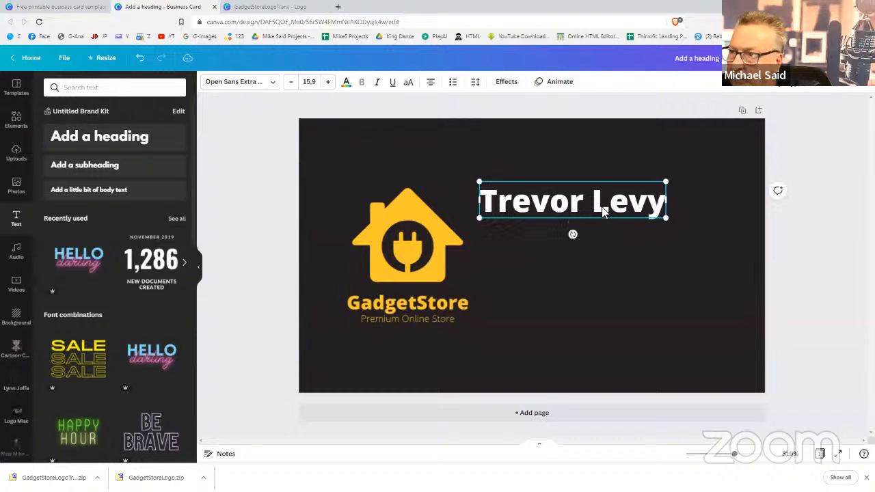
{"action": "left_click", "coordinate": [510, 83]}
{"action": "left_click", "coordinate": [511, 83]}
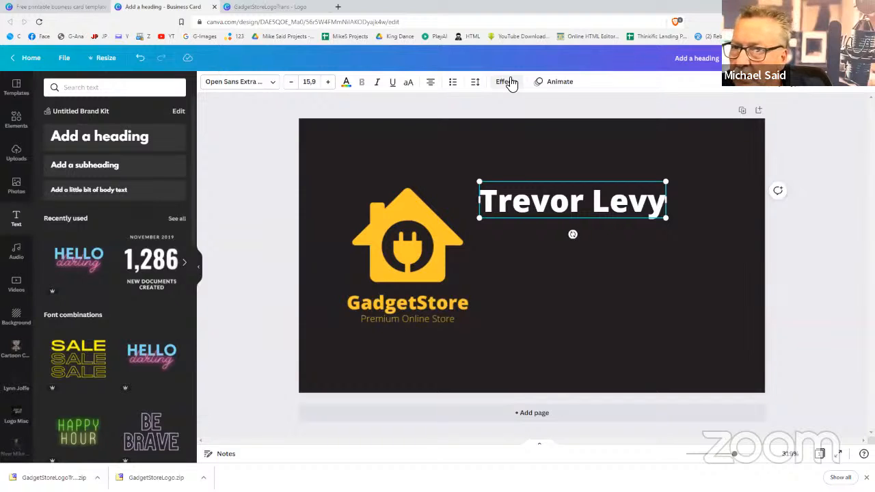
{"action": "left_click", "coordinate": [753, 89]}
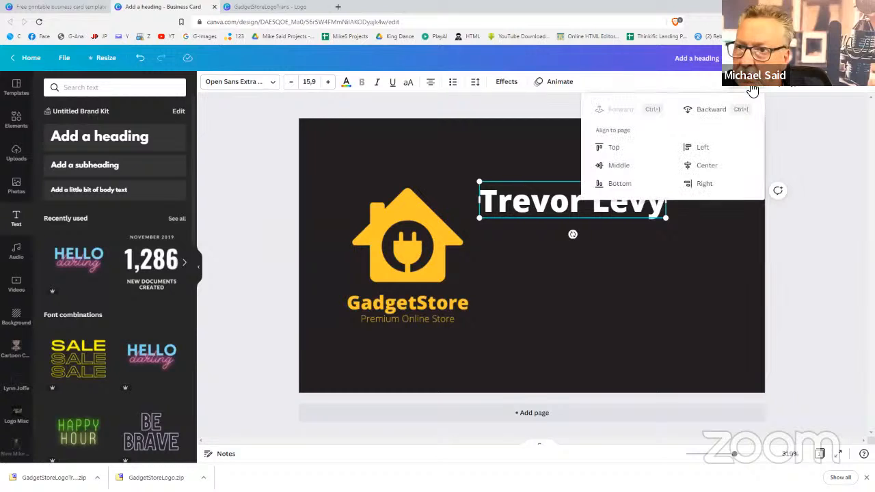
{"action": "left_click", "coordinate": [785, 121]}
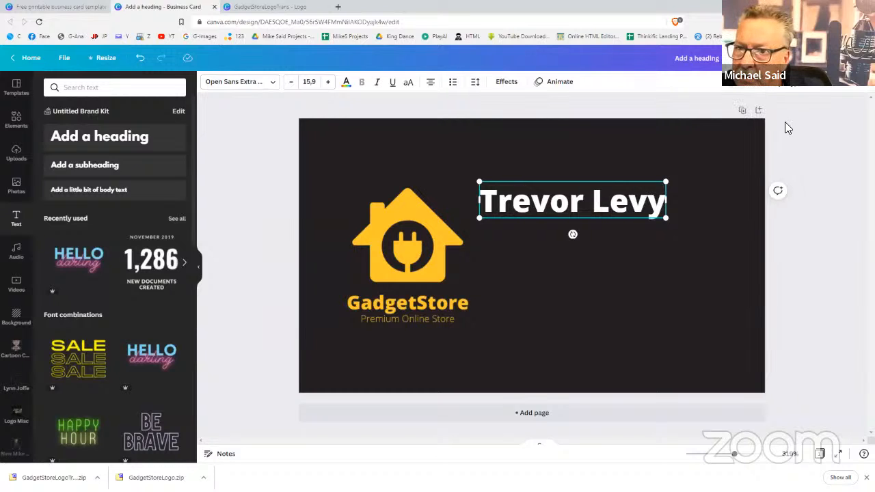
{"action": "left_click", "coordinate": [661, 260]}
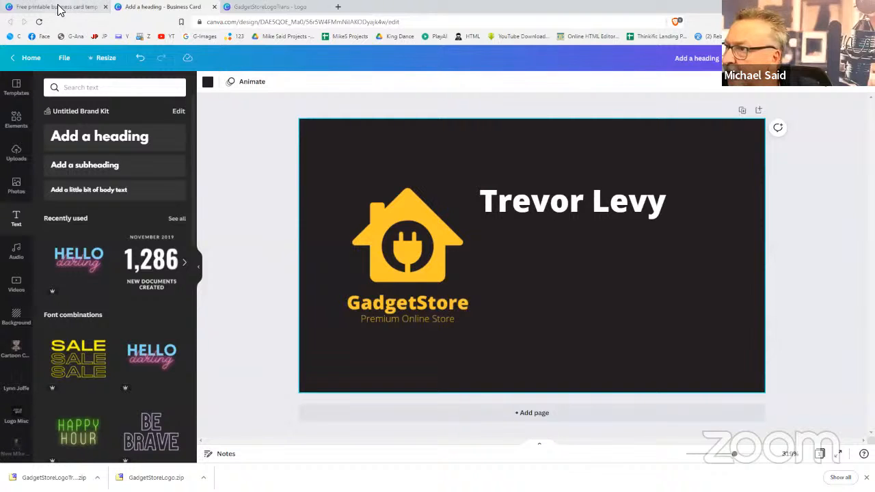
Add a small subheading in Open Sans Light just under the name
{"action": "left_click", "coordinate": [296, 8]}
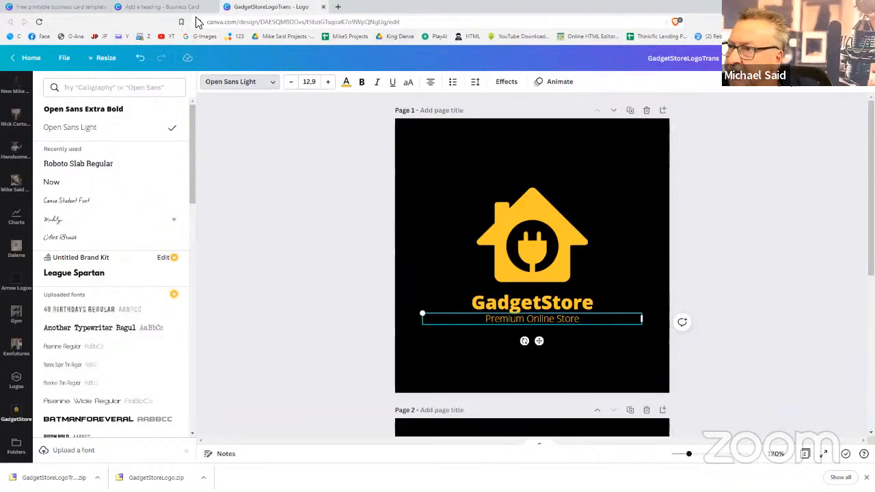
{"action": "left_click", "coordinate": [172, 8]}
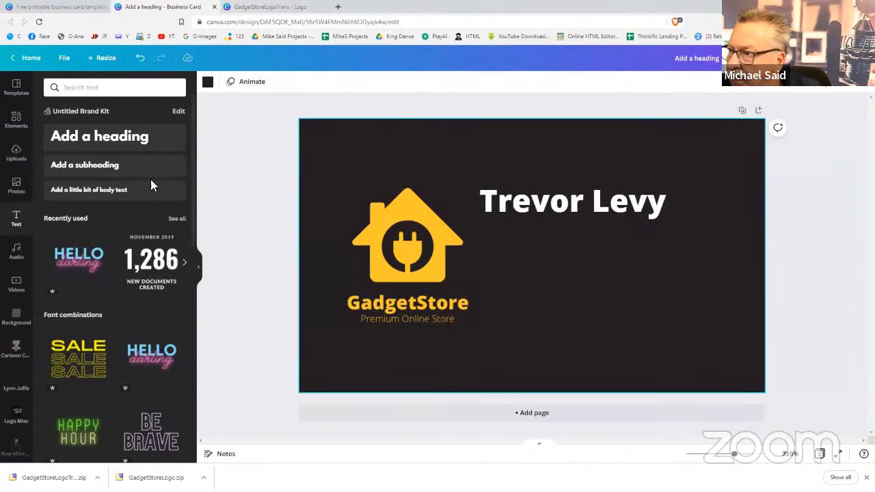
{"action": "left_click", "coordinate": [101, 174]}
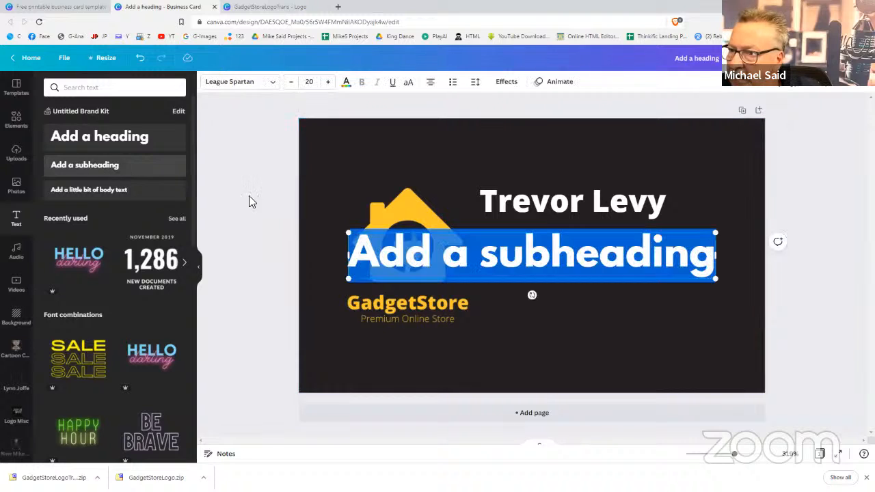
{"action": "left_click_drag", "start_coordinate": [717, 279], "coordinate": [512, 252]}
{"action": "left_click", "coordinate": [258, 83]}
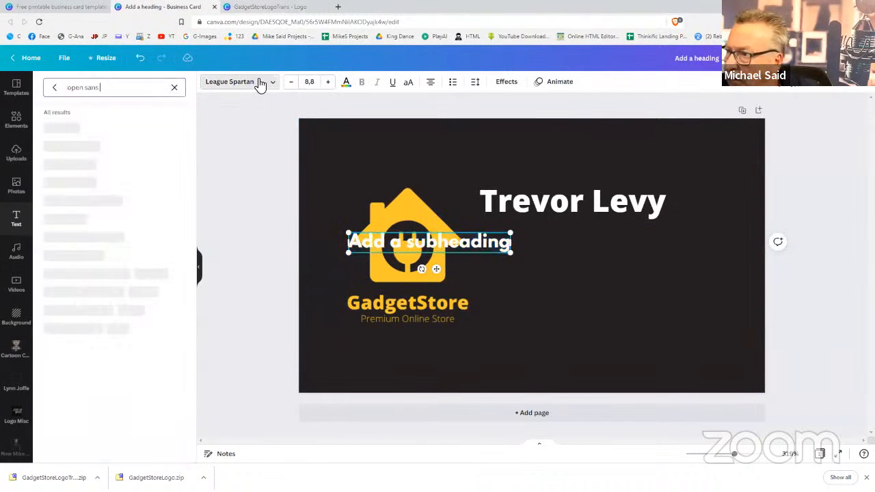
{"action": "left_click", "coordinate": [92, 182]}
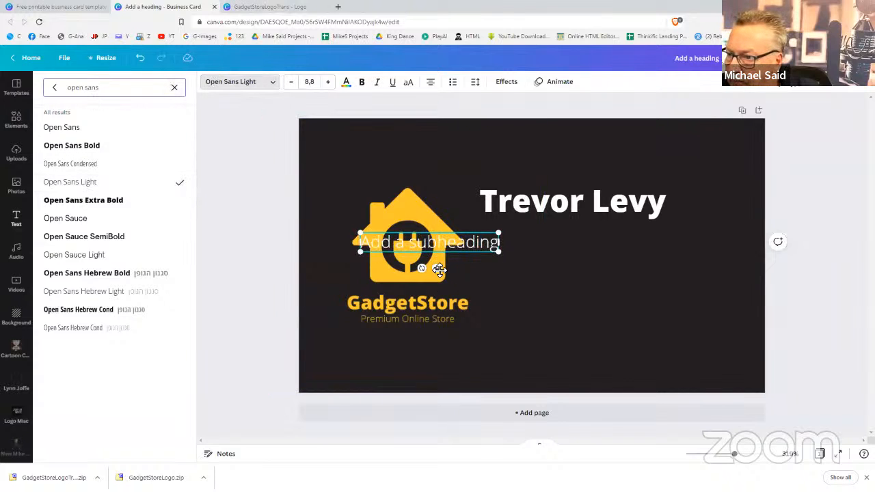
{"action": "left_click_drag", "start_coordinate": [439, 269], "coordinate": [559, 260]}
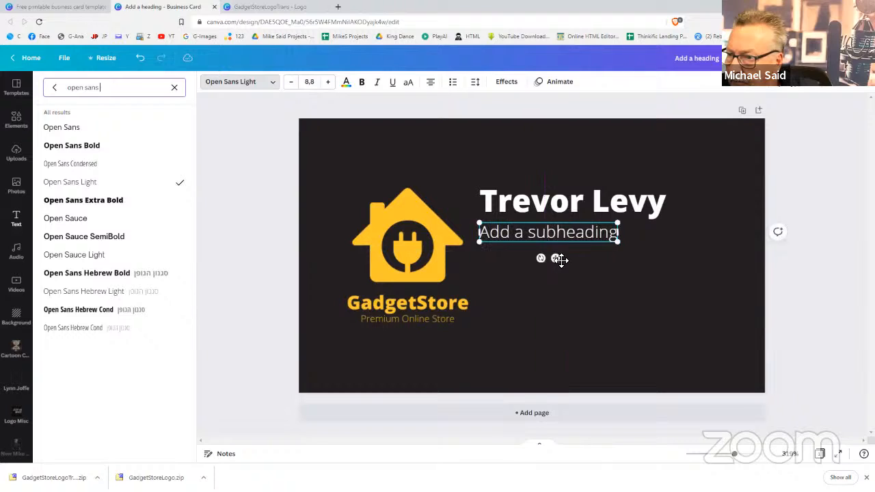
Enter the cardholder's e-mail address and size it to the name's width, about 8.4
{"action": "triple_click", "coordinate": [556, 240]}
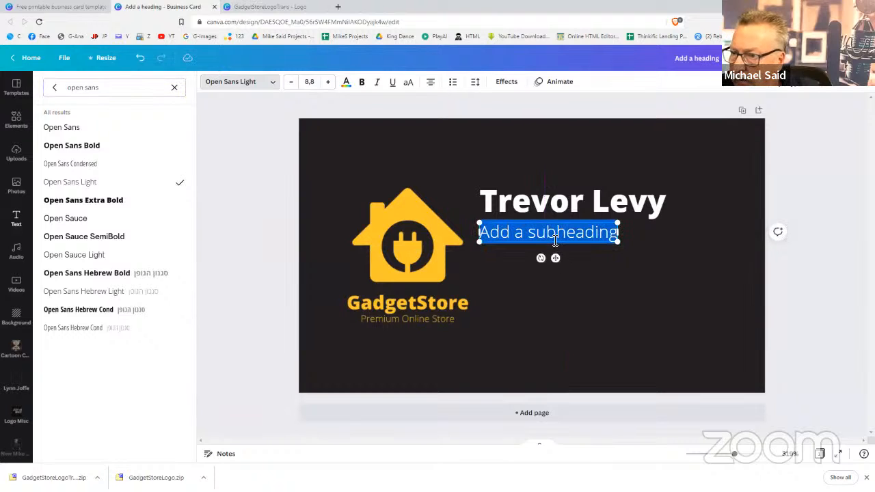
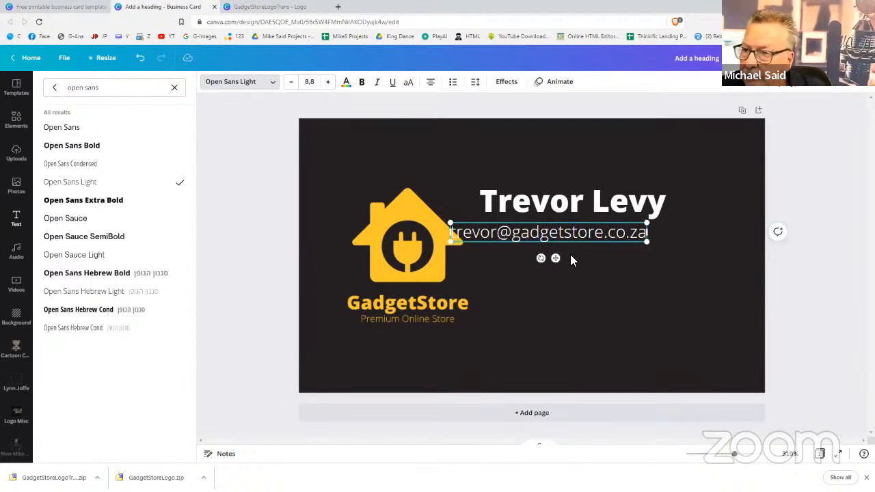
{"action": "left_click_drag", "start_coordinate": [576, 257], "coordinate": [606, 259]}
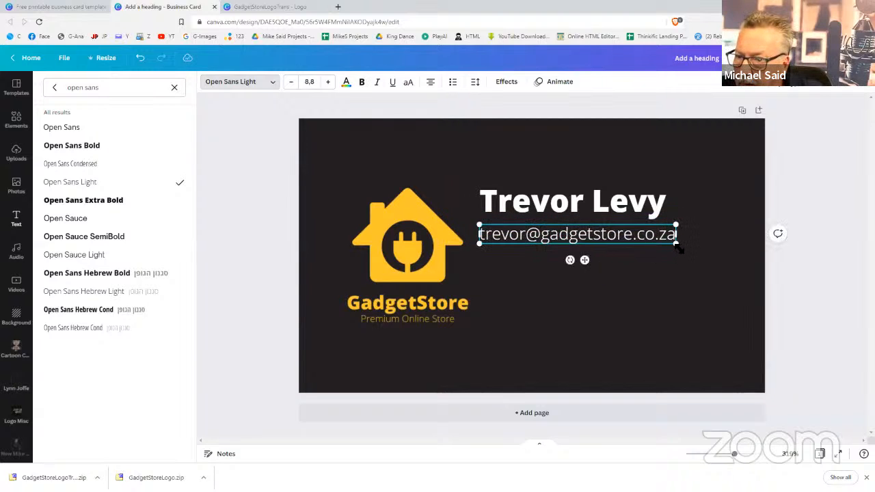
{"action": "left_click_drag", "start_coordinate": [677, 245], "coordinate": [672, 241]}
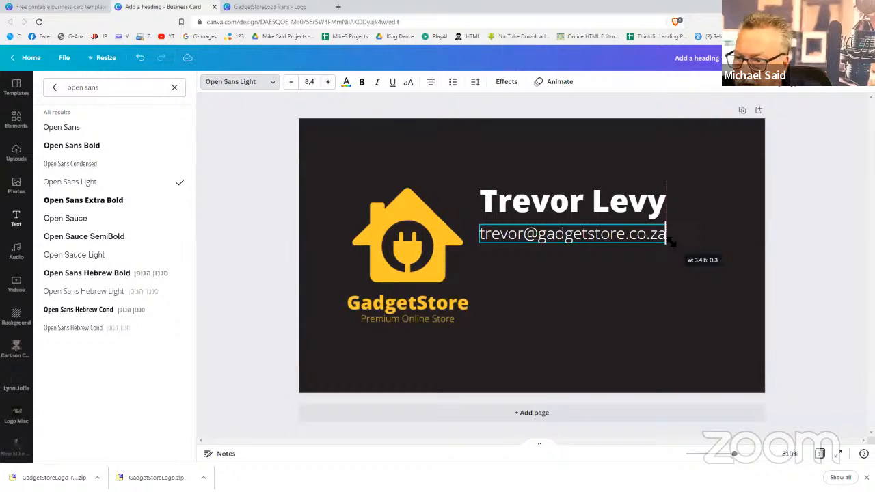
{"action": "left_click", "coordinate": [677, 268]}
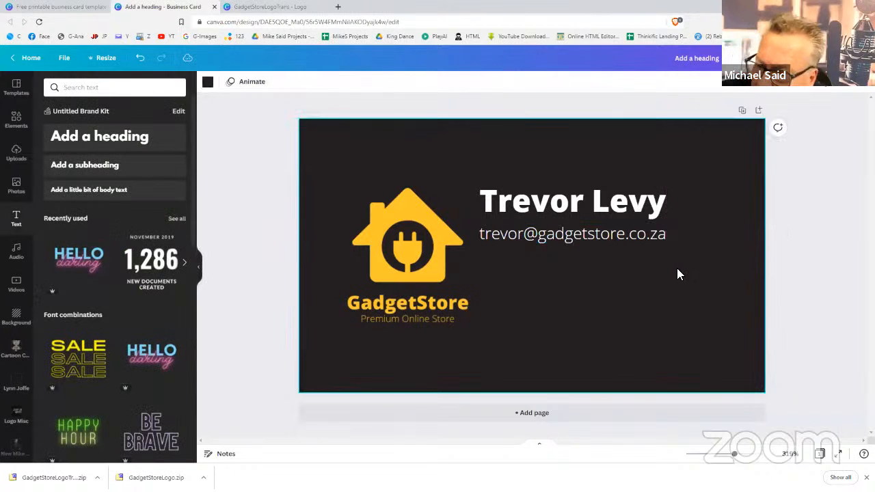
Add the cardholder's phone number on a new line below the e-mail
{"action": "left_click", "coordinate": [665, 235]}
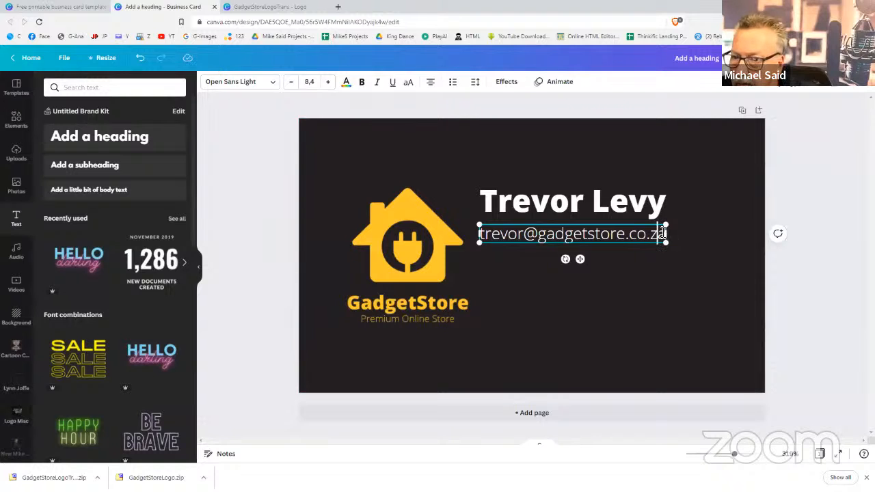
{"action": "left_click", "coordinate": [663, 233]}
{"action": "key", "text": "Return"}
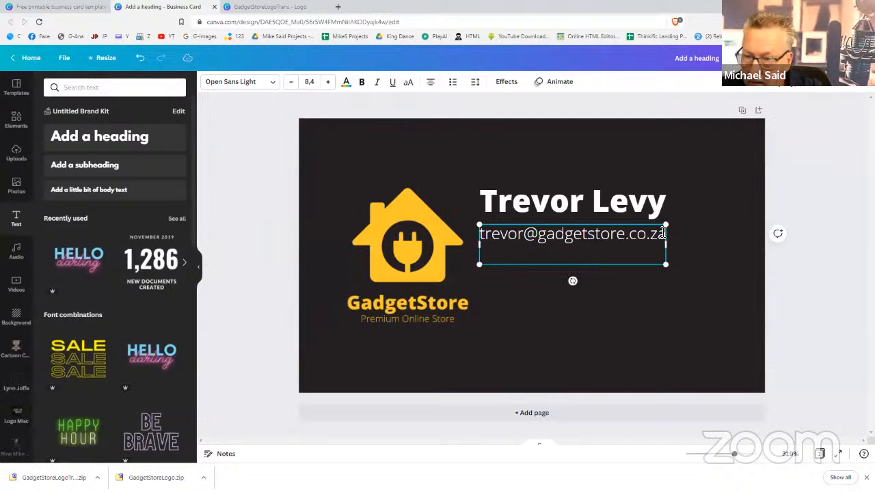
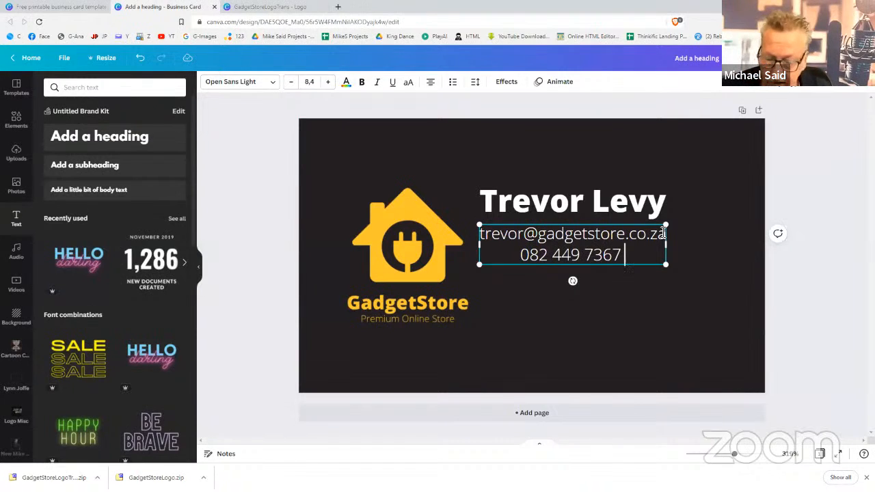
{"action": "left_click", "coordinate": [735, 290]}
Left-align the e-mail and phone lines, shrink them to size 7, and reposition under the name
{"action": "left_click", "coordinate": [619, 263]}
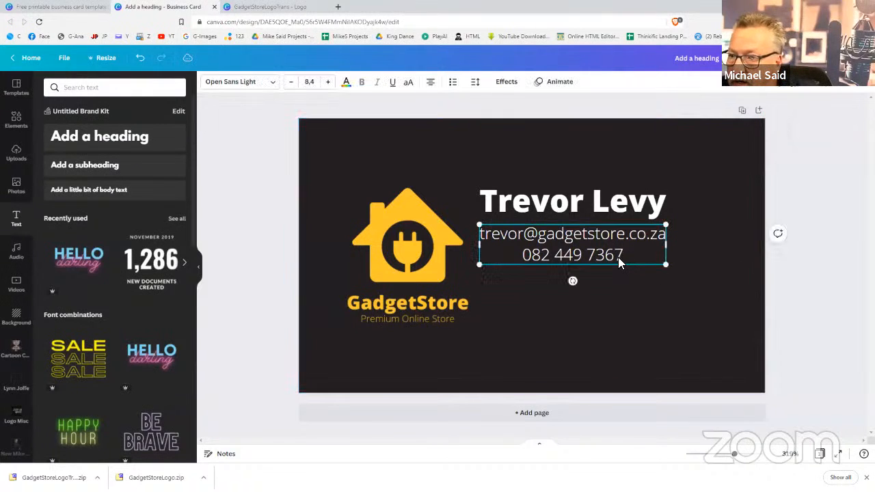
{"action": "left_click", "coordinate": [431, 83]}
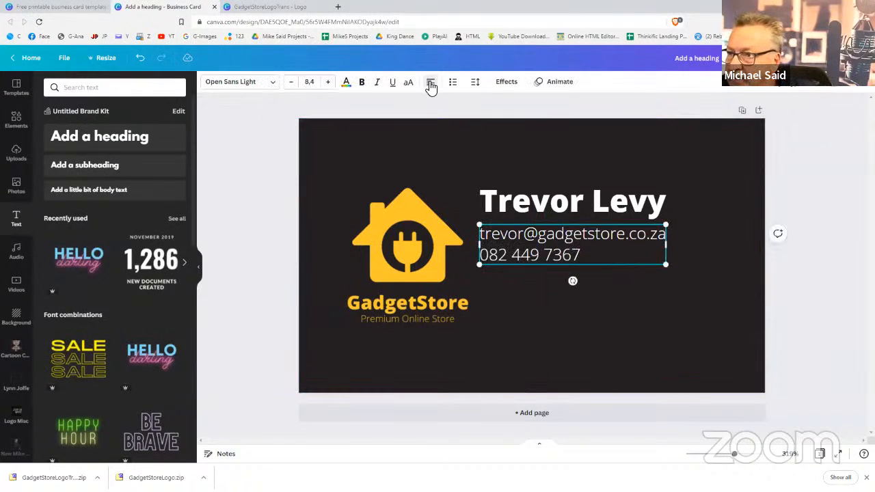
{"action": "left_click", "coordinate": [554, 375]}
{"action": "left_click", "coordinate": [624, 251]}
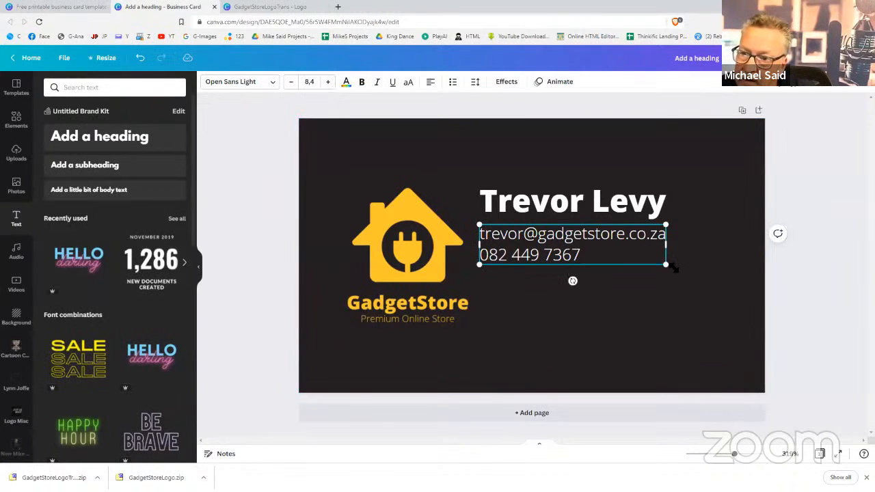
{"action": "left_click_drag", "start_coordinate": [671, 266], "coordinate": [638, 258]}
{"action": "left_click", "coordinate": [639, 281]}
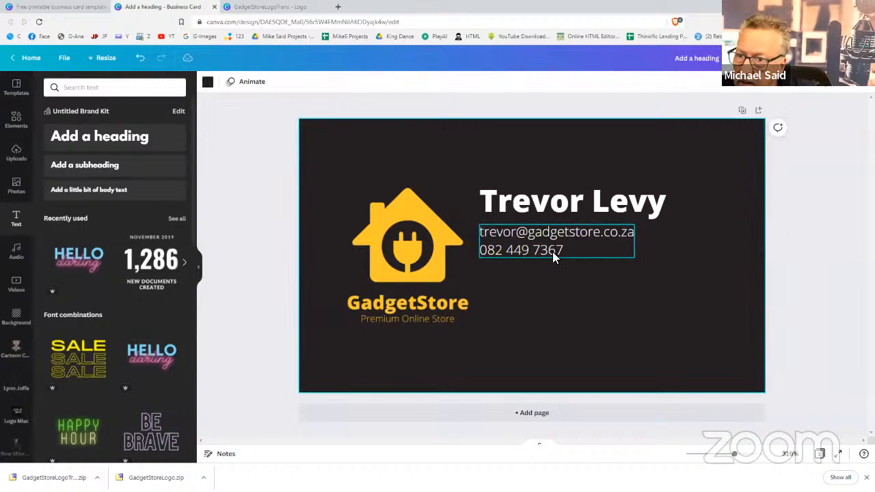
{"action": "left_click", "coordinate": [554, 252]}
{"action": "left_click_drag", "start_coordinate": [558, 253], "coordinate": [555, 252]}
{"action": "left_click", "coordinate": [608, 287]}
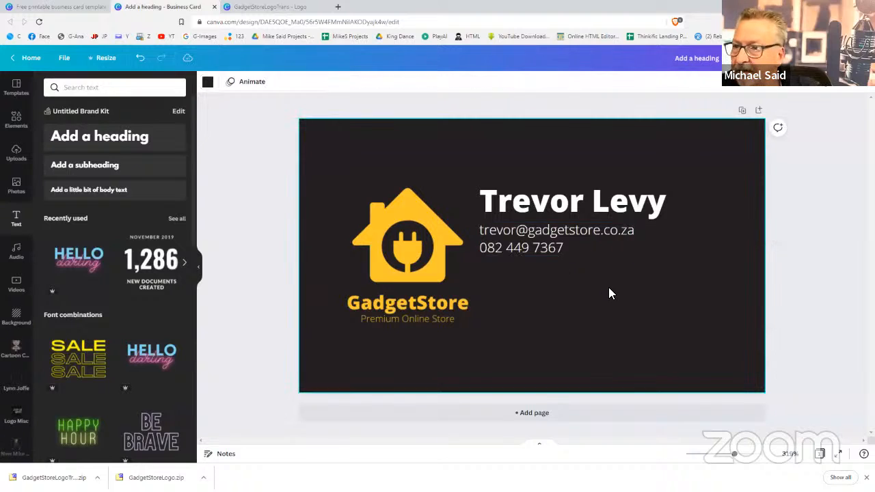
Widen the line spacing between the e-mail and phone lines to 1.8
{"action": "left_click", "coordinate": [560, 237]}
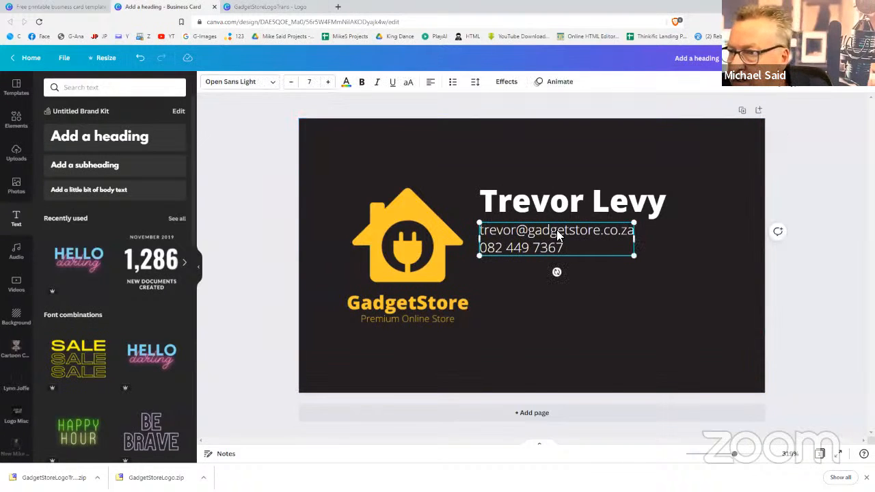
{"action": "left_click", "coordinate": [476, 83]}
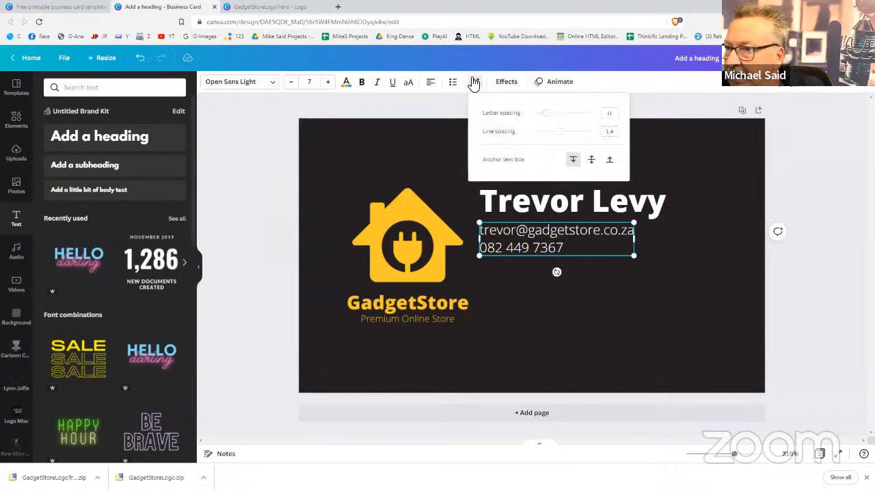
{"action": "left_click_drag", "start_coordinate": [559, 135], "coordinate": [573, 136]}
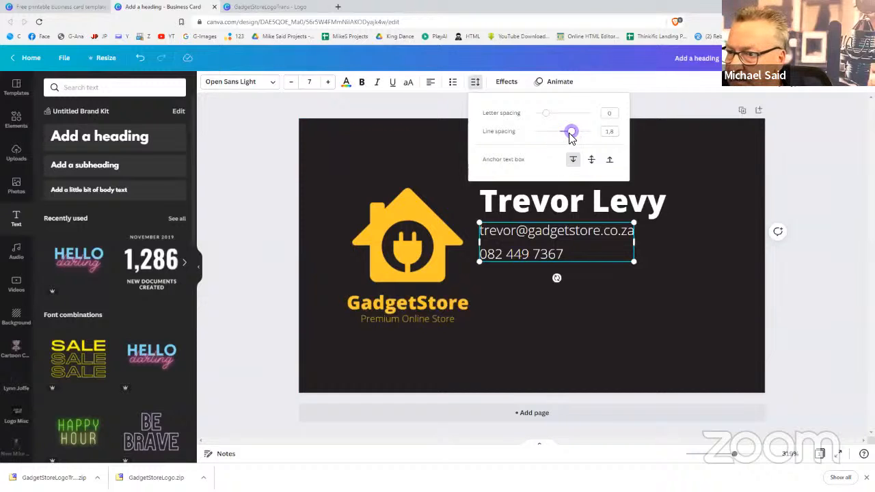
{"action": "left_click", "coordinate": [618, 338]}
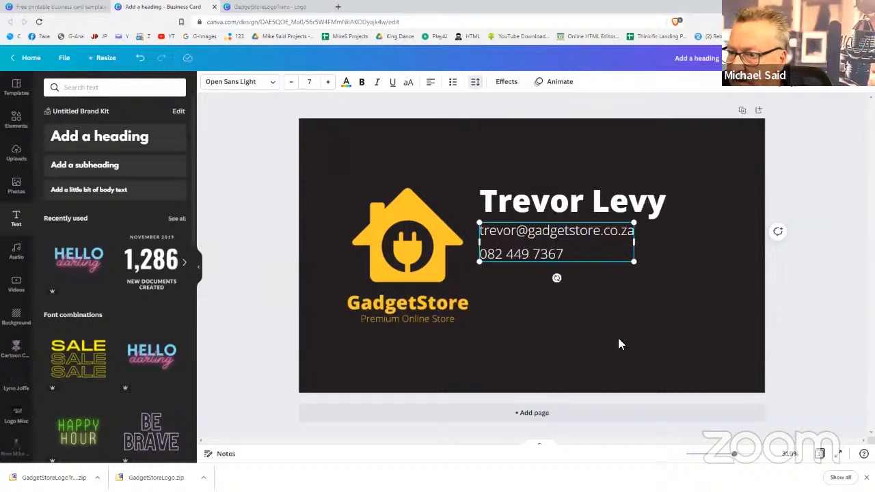
{"action": "left_click", "coordinate": [530, 249]}
{"action": "left_click", "coordinate": [546, 301]}
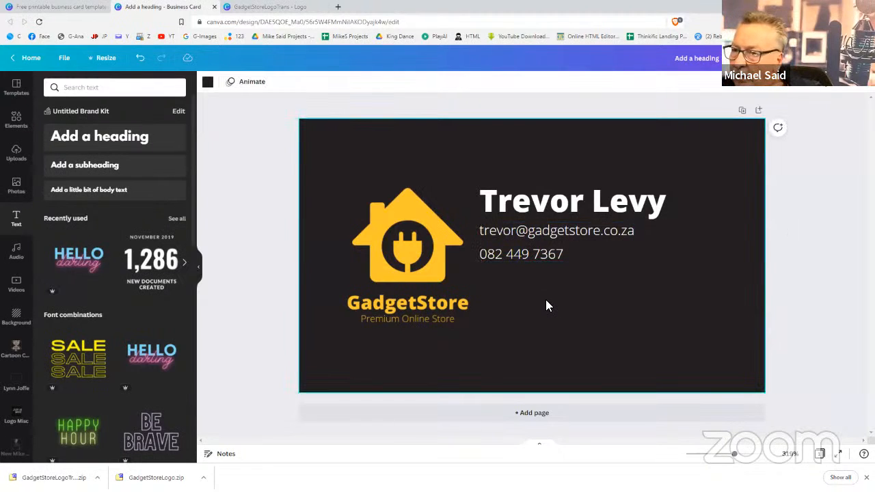
Duplicate the contact box below and replace its text with the three-line postal address
{"action": "left_click", "coordinate": [521, 231]}
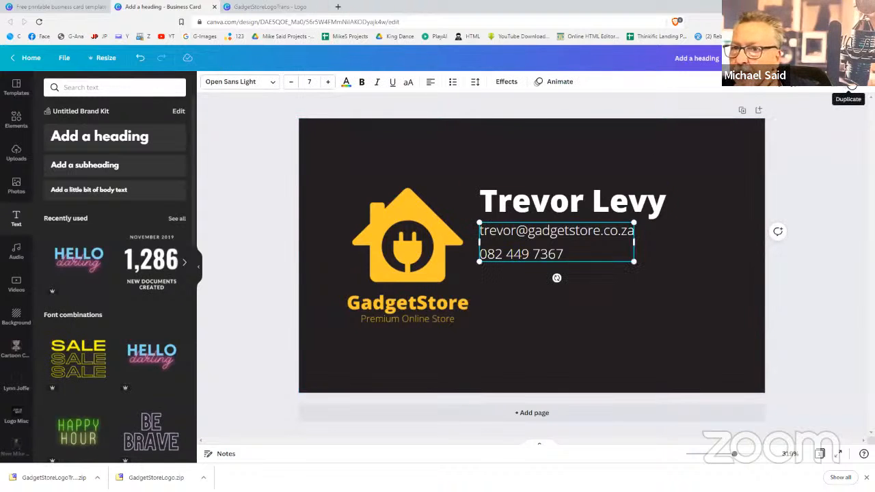
{"action": "left_click", "coordinate": [853, 85]}
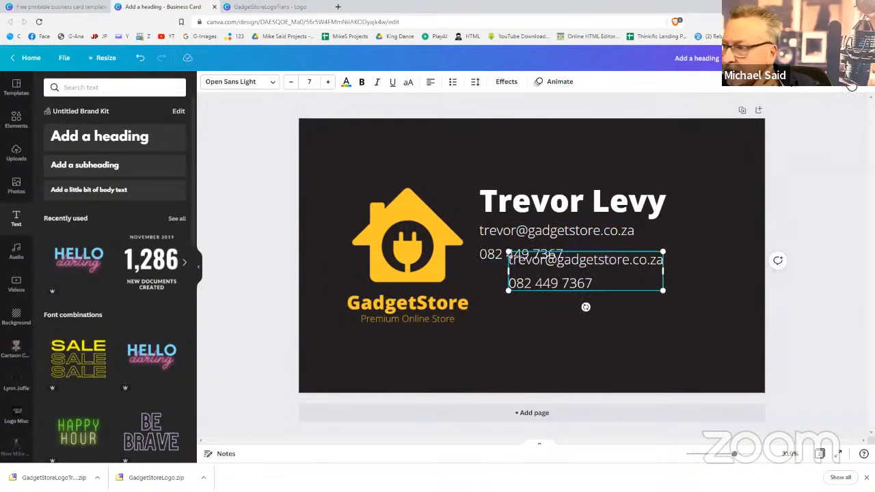
{"action": "left_click_drag", "start_coordinate": [563, 285], "coordinate": [541, 302]}
{"action": "left_click", "coordinate": [565, 298]}
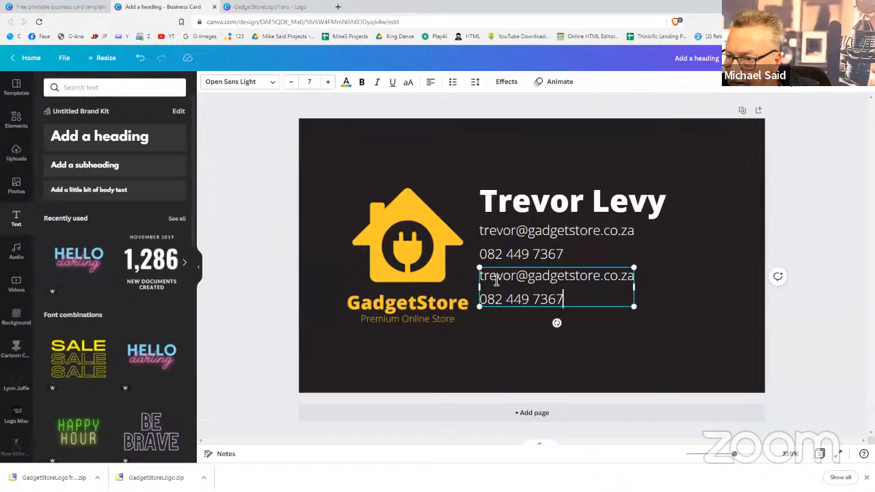
{"action": "key", "text": "ctrl+a"}
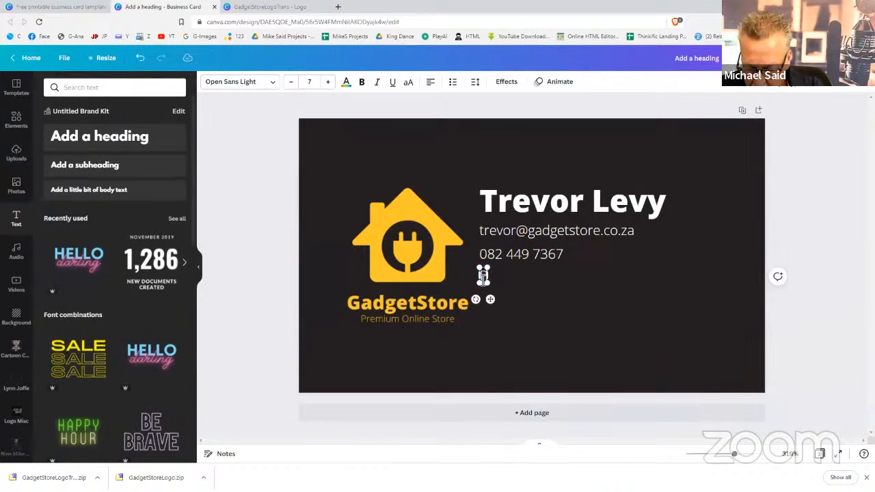
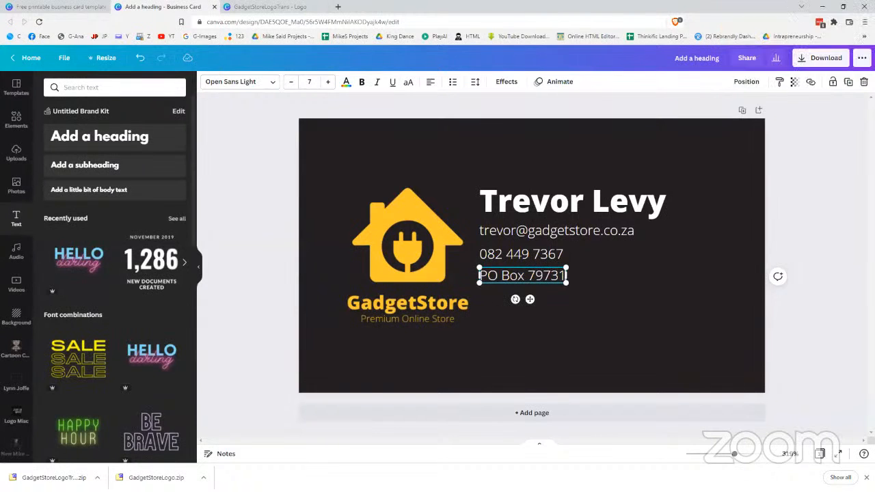
{"action": "key", "text": "Return"}
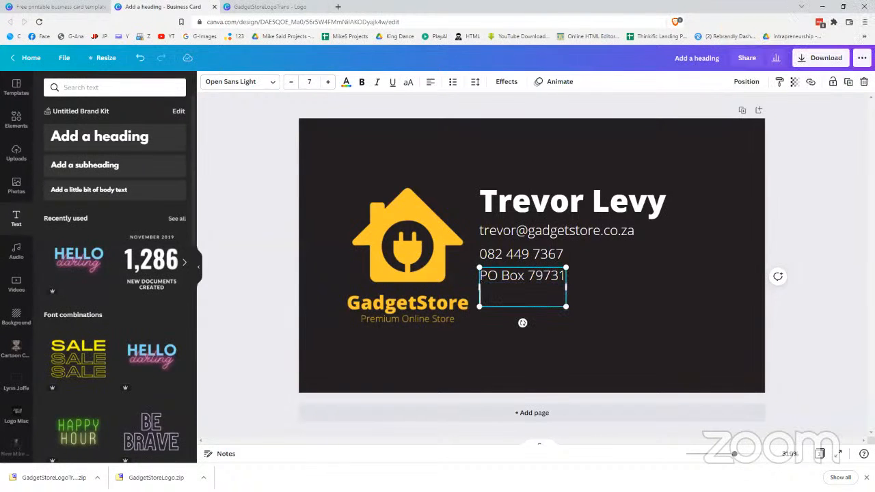
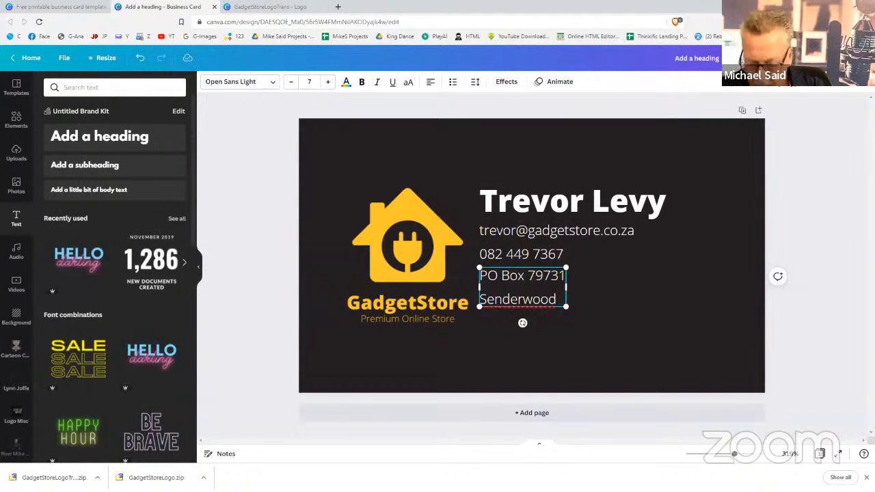
{"action": "key", "text": "Return"}
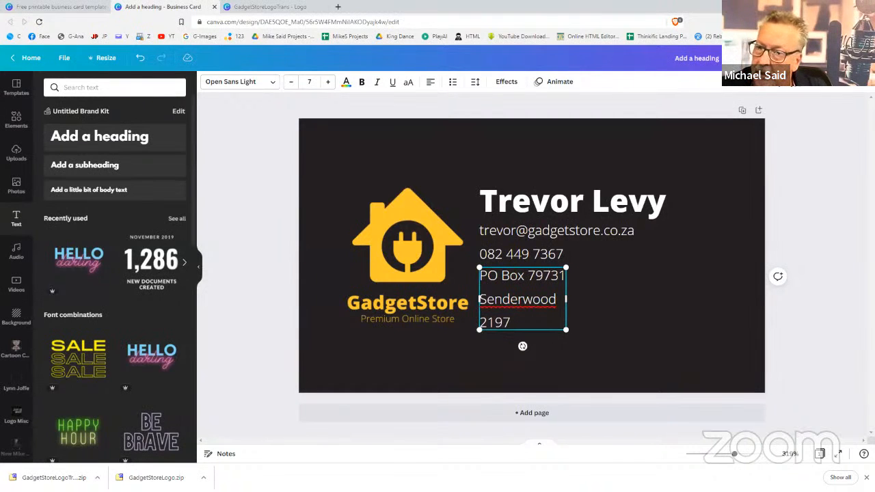
Shrink the address block to a smaller text size
{"action": "left_click", "coordinate": [716, 338]}
{"action": "left_click", "coordinate": [535, 297]}
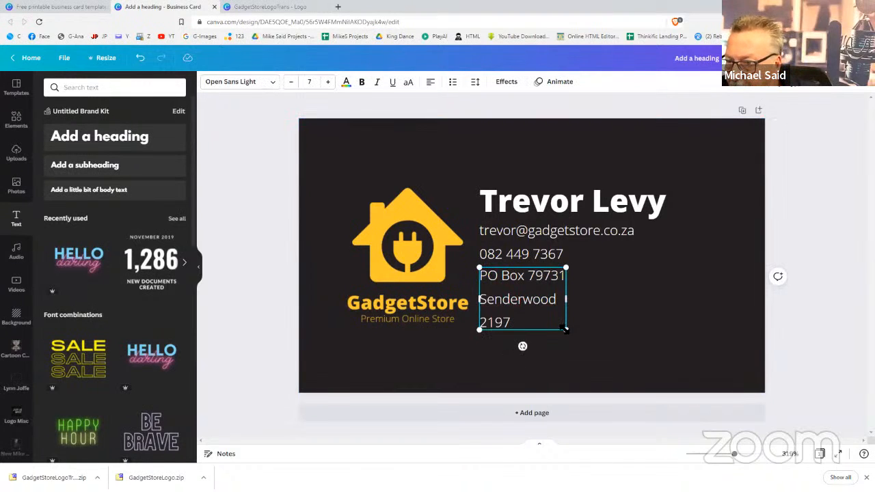
{"action": "left_click_drag", "start_coordinate": [567, 334], "coordinate": [540, 303]}
{"action": "left_click", "coordinate": [560, 315]}
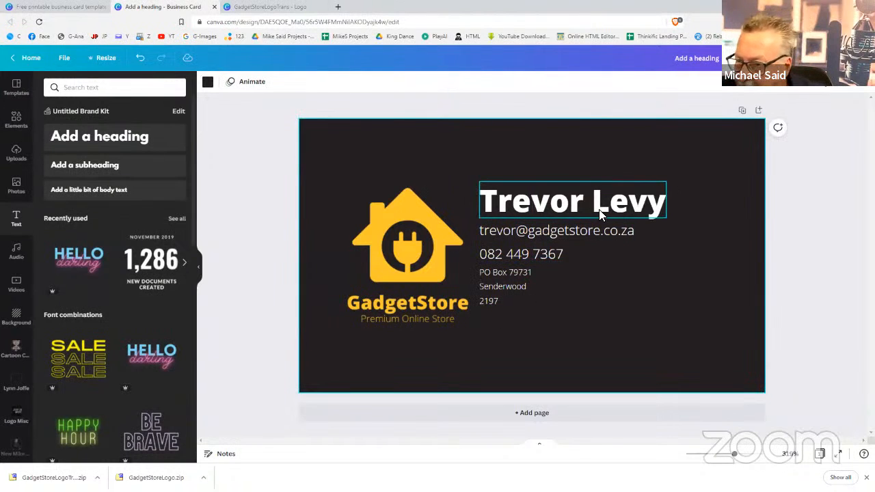
Move the contact and address text boxes down slightly together
{"action": "left_click", "coordinate": [524, 243]}
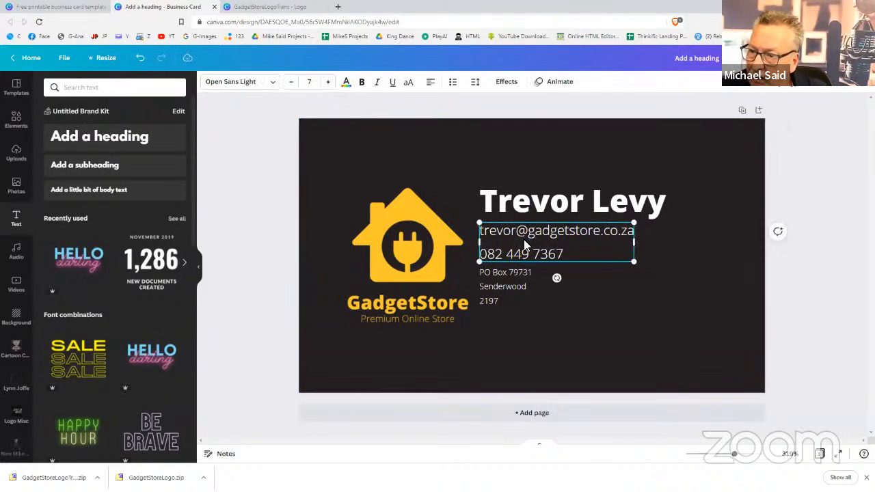
{"action": "left_click", "coordinate": [504, 274], "text": "shift"}
{"action": "mouse_move", "coordinate": [505, 274]}
{"action": "left_mouse_down"}
{"action": "mouse_move", "coordinate": [503, 294]}
{"action": "mouse_move", "coordinate": [493, 267]}
{"action": "left_mouse_up"}
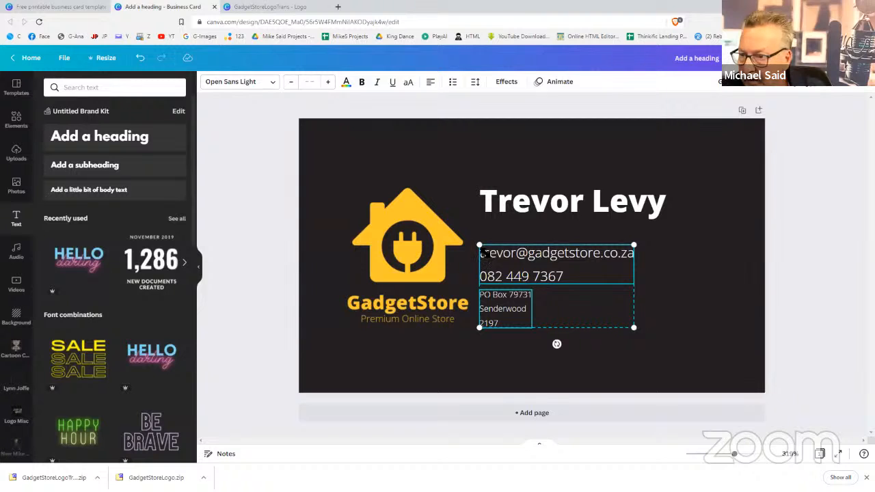
{"action": "left_click", "coordinate": [588, 275]}
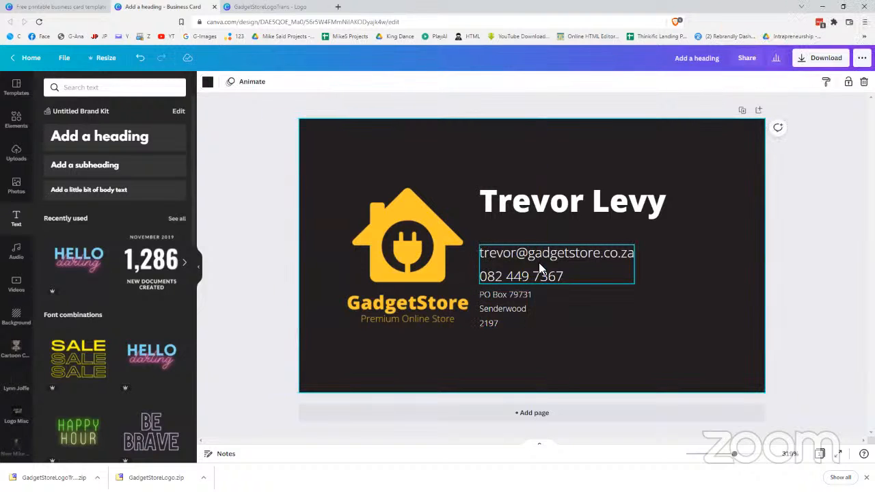
{"action": "left_click", "coordinate": [490, 252]}
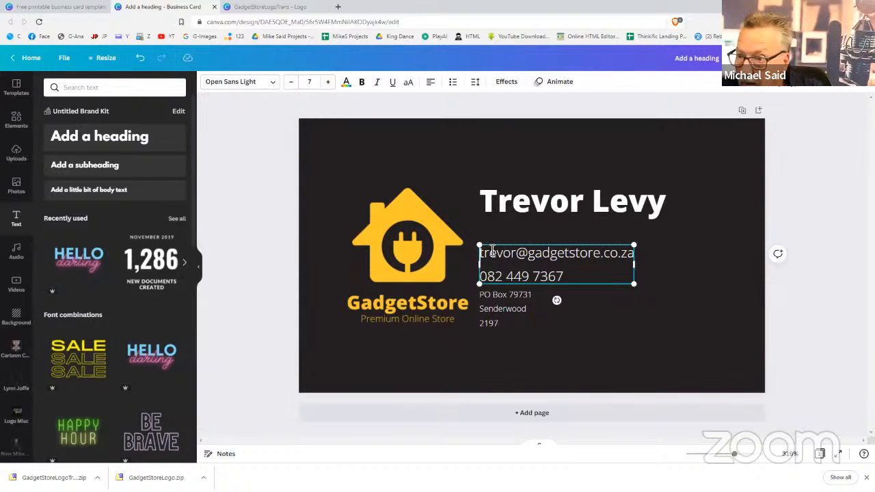
{"action": "key", "text": "Return"}
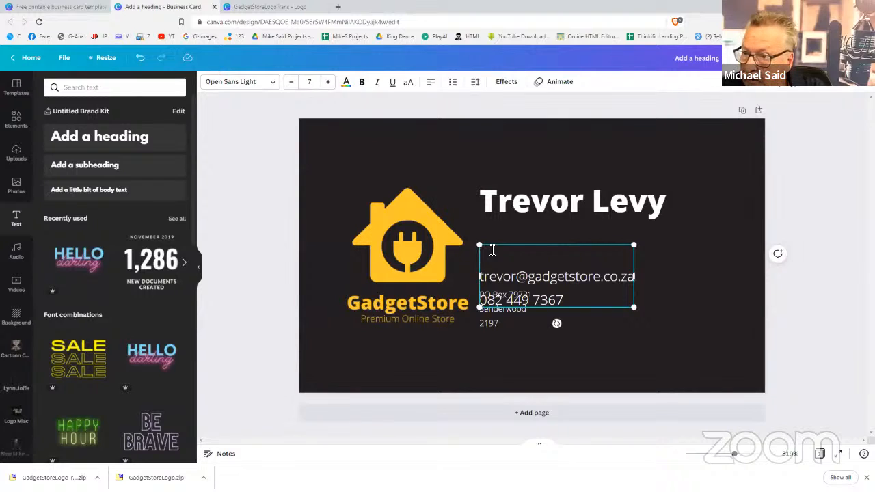
{"action": "type", "text": "www."}
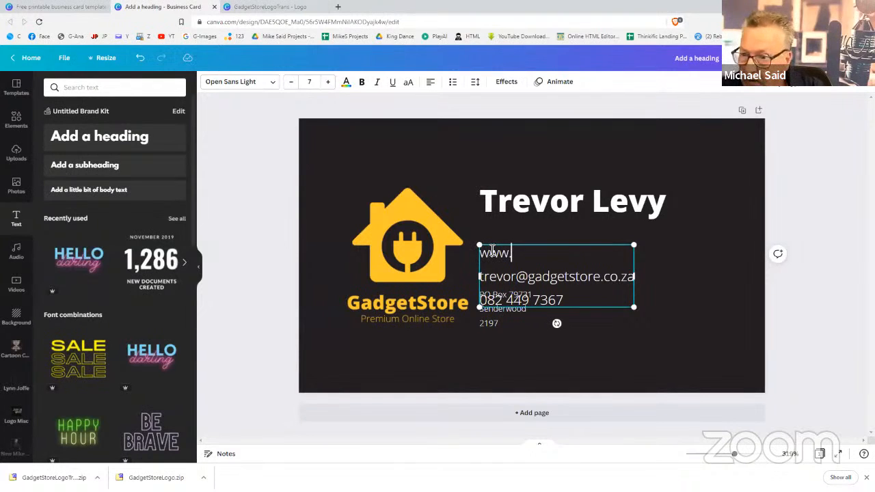
{"action": "type", "text": "gadget"}
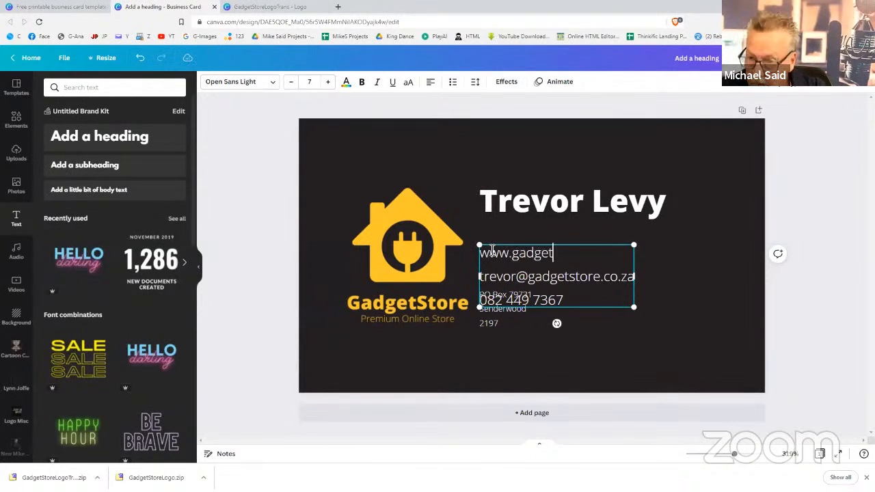
{"action": "type", "text": "store"}
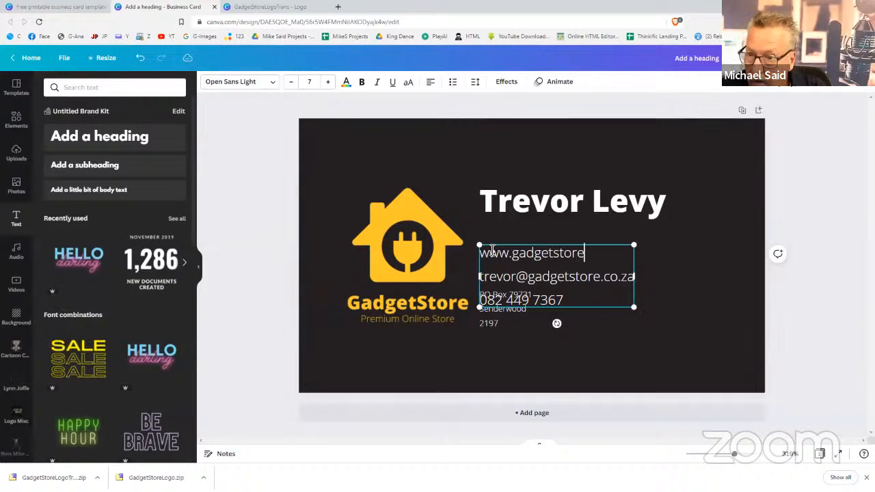
{"action": "type", "text": ".co.za"}
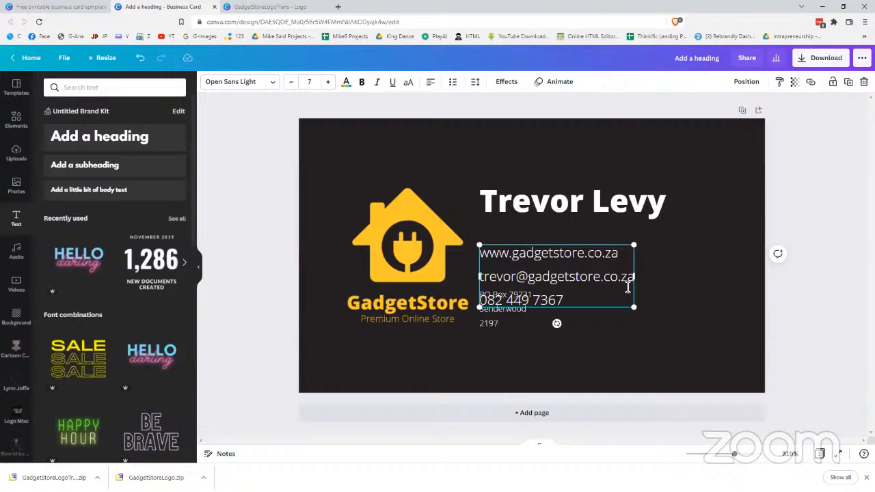
{"action": "left_click", "coordinate": [718, 318]}
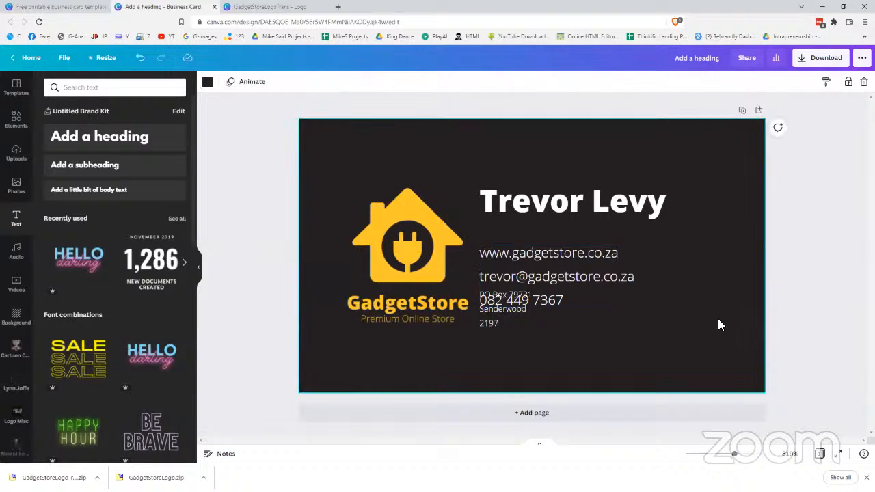
Move the contact lines up above the address and enlarge the GadgetStore logo
{"action": "left_click", "coordinate": [581, 273]}
{"action": "left_click_drag", "start_coordinate": [581, 272], "coordinate": [579, 262]}
{"action": "left_click", "coordinate": [509, 305]}
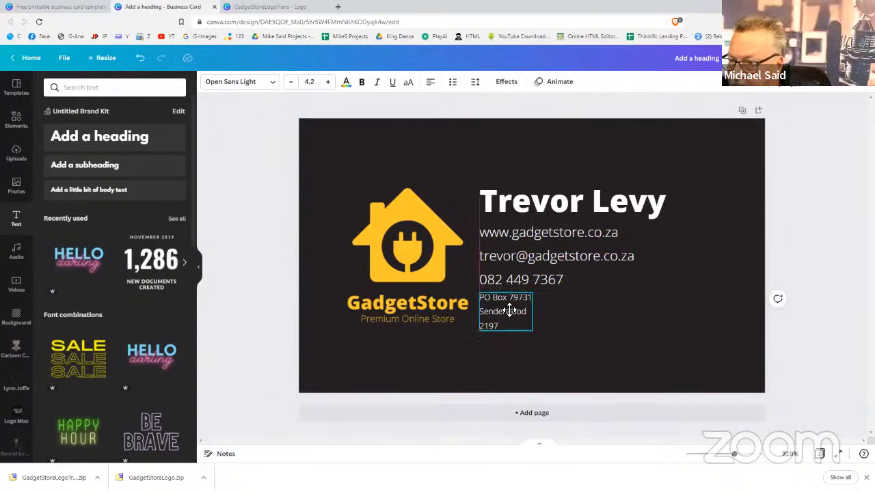
{"action": "left_click", "coordinate": [433, 297]}
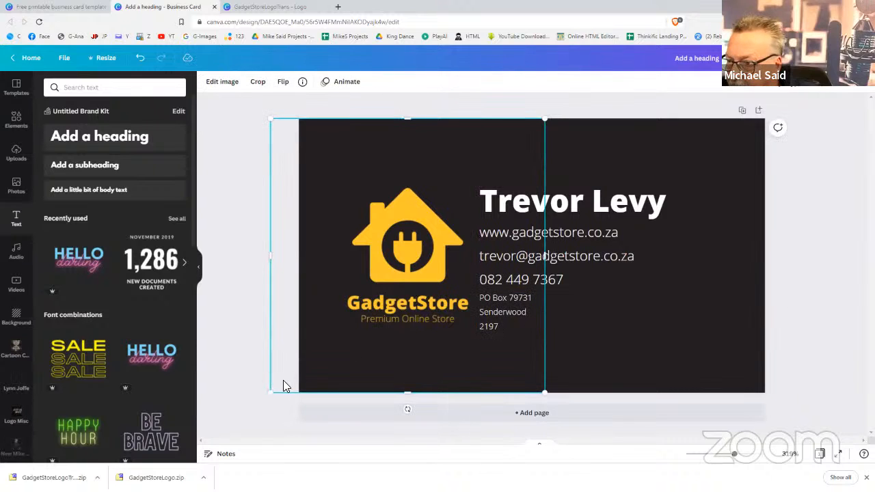
{"action": "left_click_drag", "start_coordinate": [272, 392], "coordinate": [232, 435]}
{"action": "left_click_drag", "start_coordinate": [547, 119], "coordinate": [579, 100]}
{"action": "left_click_drag", "start_coordinate": [436, 229], "coordinate": [436, 231]}
Enlarge and reposition the name, contact and address text boxes as one group
{"action": "left_click", "coordinate": [508, 209]}
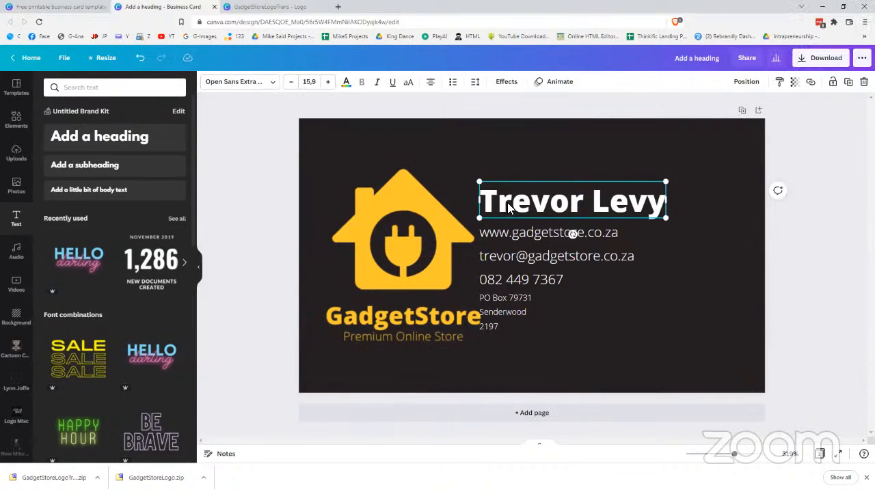
{"action": "left_click", "coordinate": [503, 231], "text": "shift"}
{"action": "left_click", "coordinate": [490, 304], "text": "shift"}
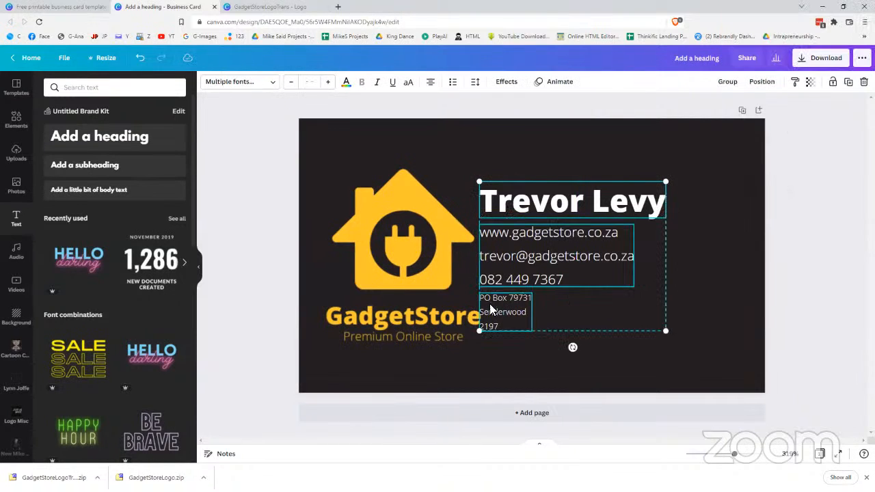
{"action": "mouse_move", "coordinate": [490, 304]}
{"action": "left_mouse_down"}
{"action": "mouse_move", "coordinate": [505, 302]}
{"action": "mouse_move", "coordinate": [498, 292]}
{"action": "left_mouse_up"}
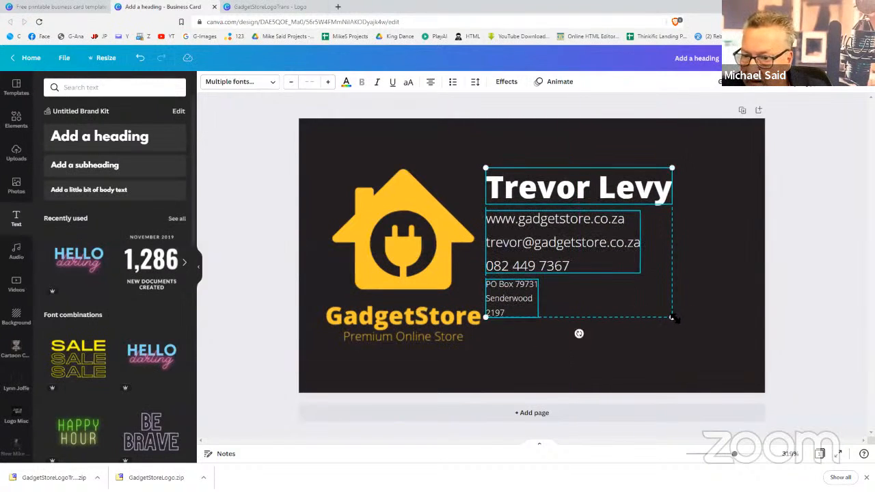
{"action": "left_click_drag", "start_coordinate": [673, 318], "coordinate": [694, 356]}
{"action": "left_click_drag", "start_coordinate": [664, 302], "coordinate": [668, 303]}
{"action": "left_click", "coordinate": [841, 332]}
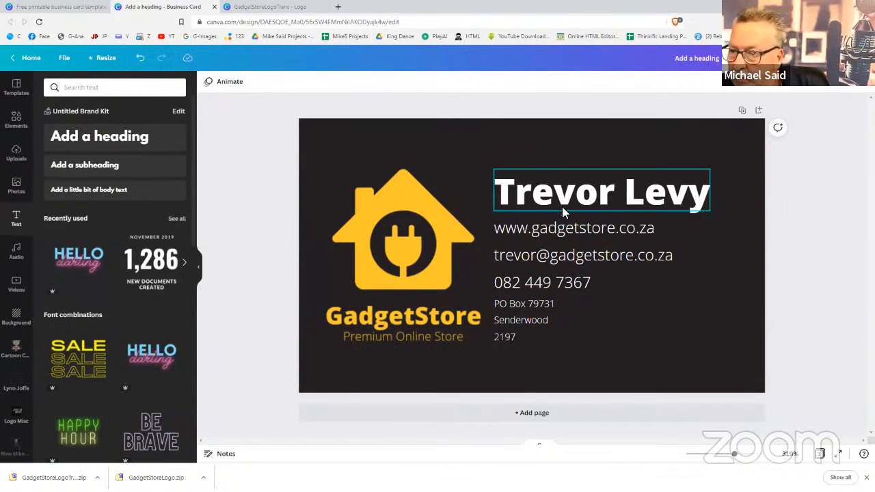
{"action": "left_click", "coordinate": [569, 230]}
{"action": "triple_click", "coordinate": [570, 231]}
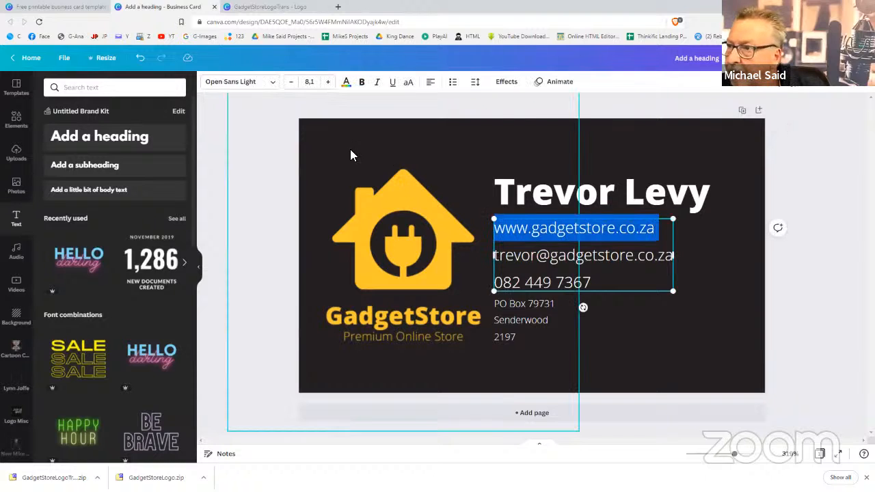
{"action": "left_click", "coordinate": [347, 83]}
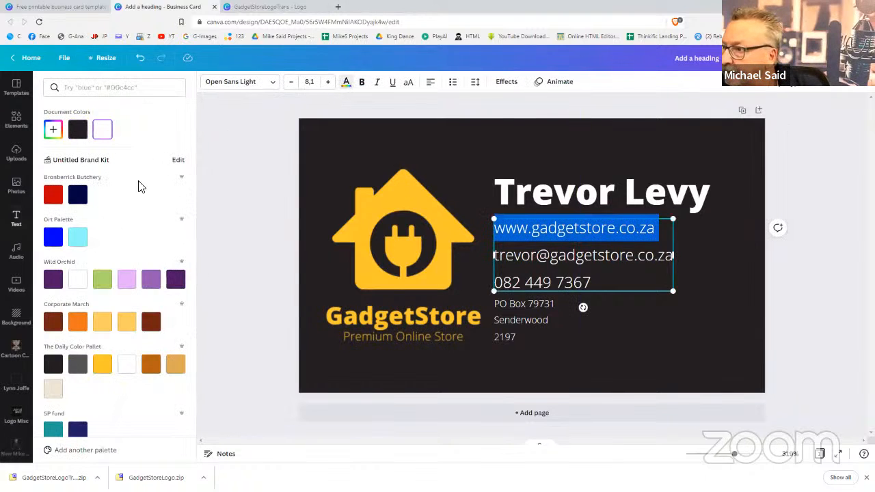
{"action": "left_click", "coordinate": [101, 366]}
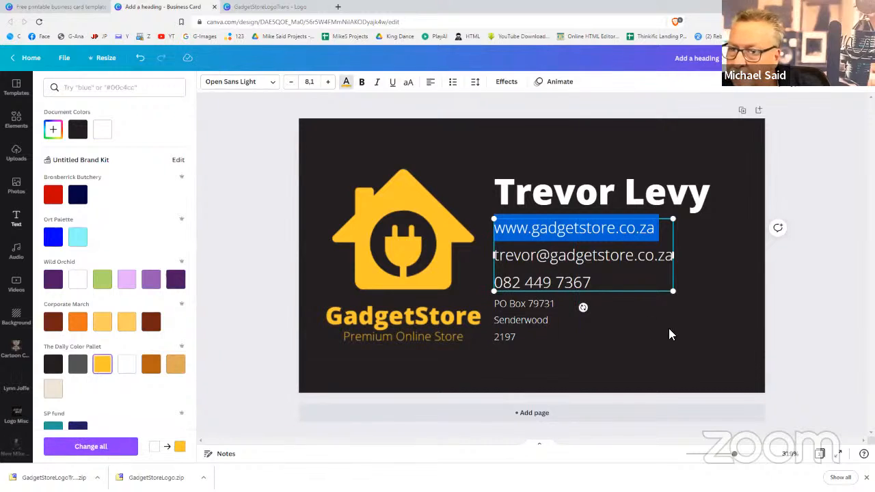
{"action": "key", "text": "Escape"}
{"action": "left_click", "coordinate": [726, 342]}
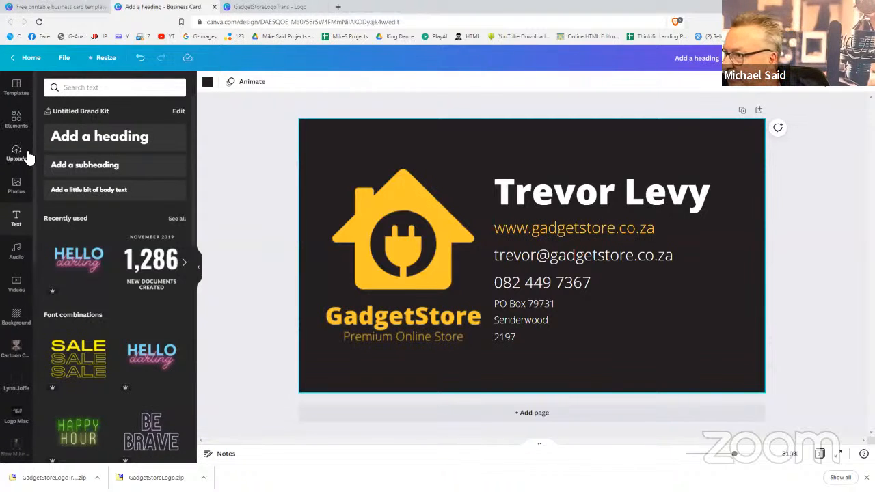
{"action": "left_click", "coordinate": [18, 119]}
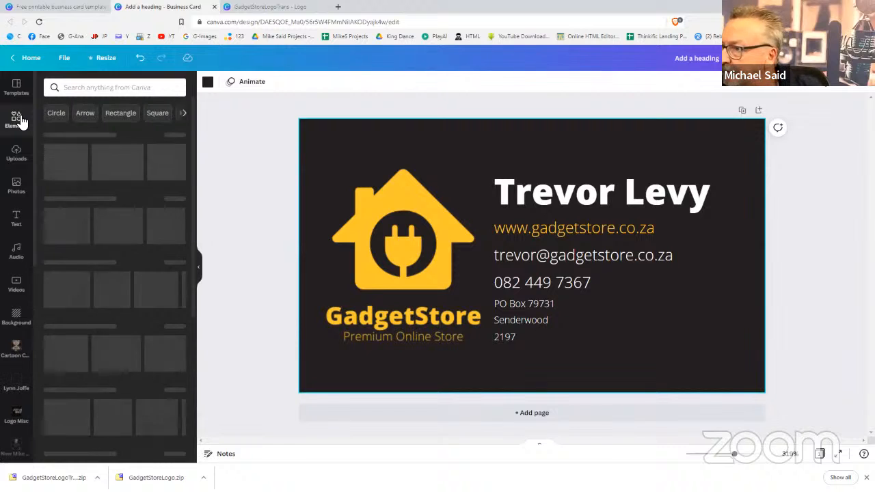
Search the elements for 'frame' and browse the circle and square frame results
{"action": "left_click", "coordinate": [90, 90]}
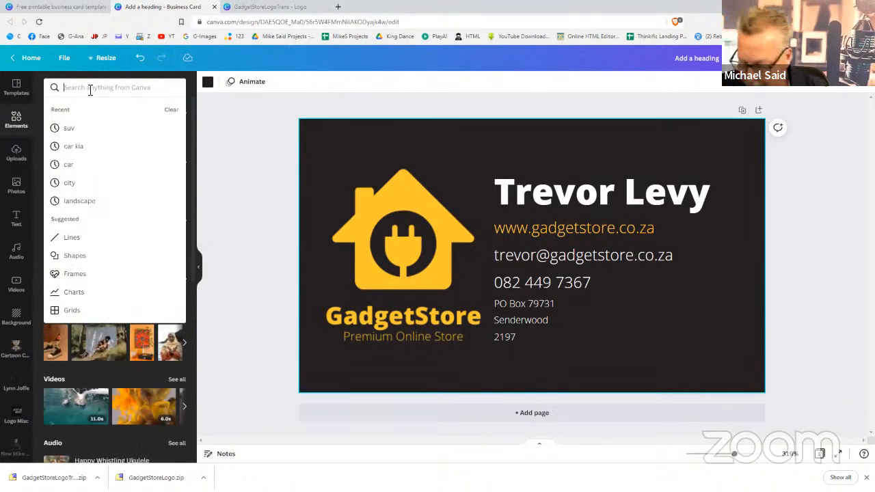
{"action": "type", "text": "frame"}
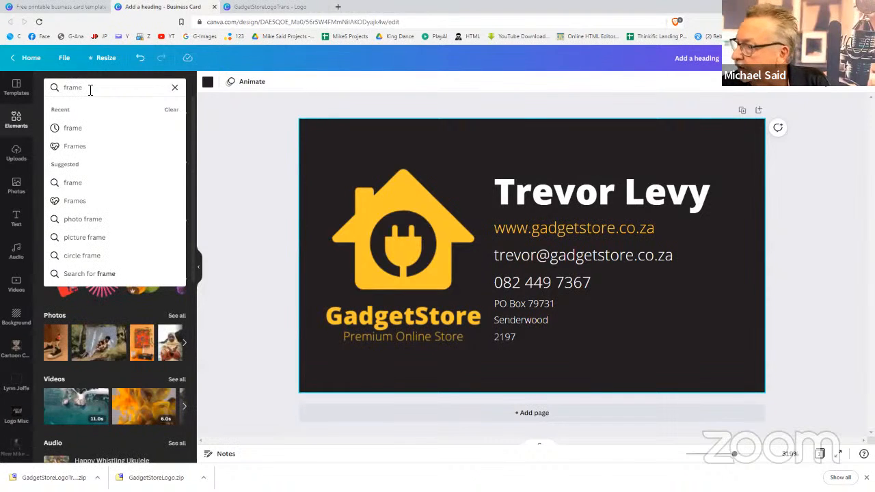
{"action": "key", "text": "Return"}
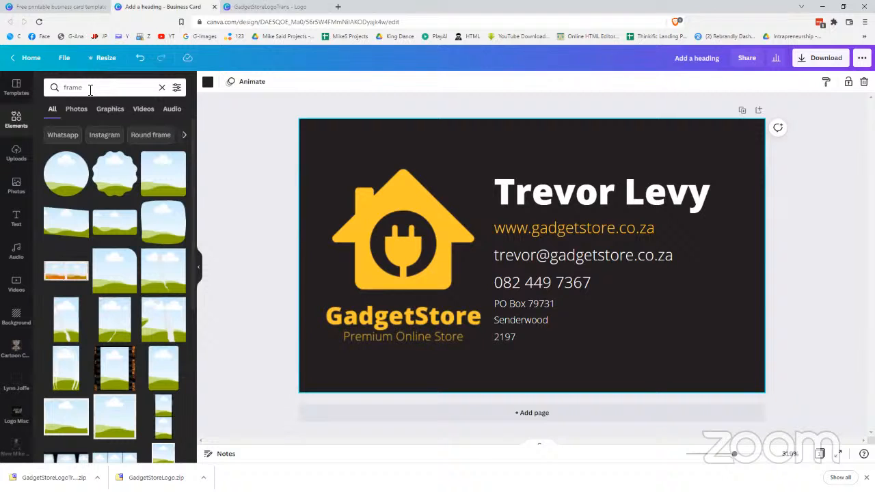
{"action": "scroll", "coordinate": [62, 220], "scroll_direction": "down", "scroll_amount": 10}
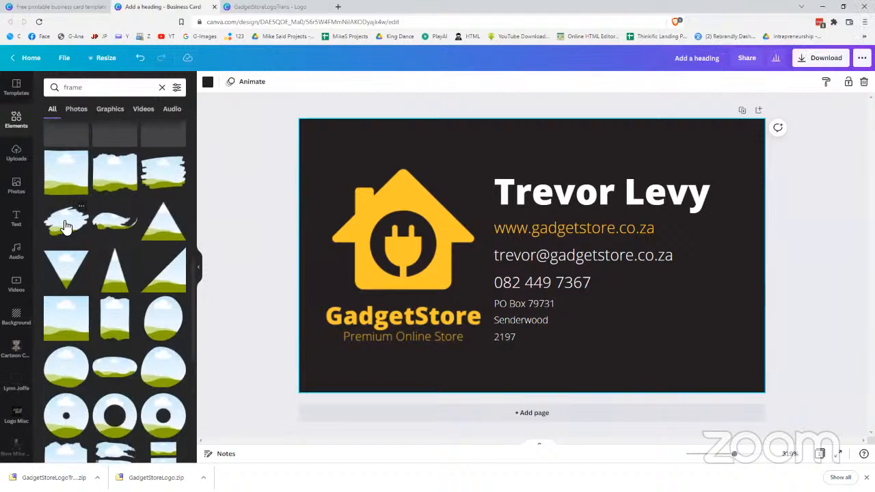
{"action": "scroll", "coordinate": [63, 220], "scroll_direction": "up", "scroll_amount": 10}
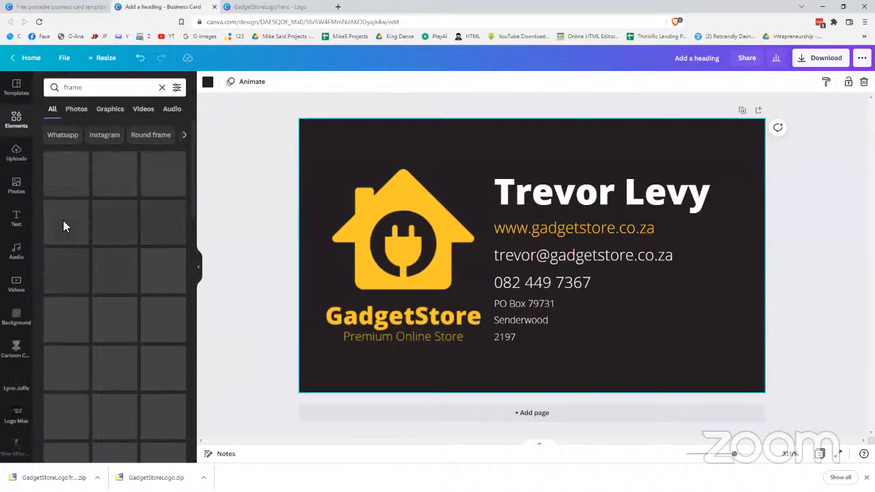
{"action": "left_click", "coordinate": [536, 258]}
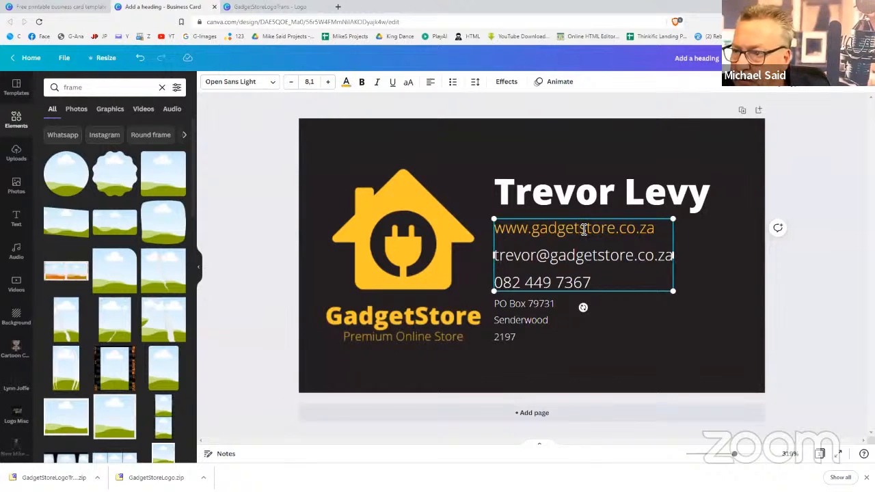
{"action": "left_click_drag", "start_coordinate": [581, 229], "coordinate": [615, 229]}
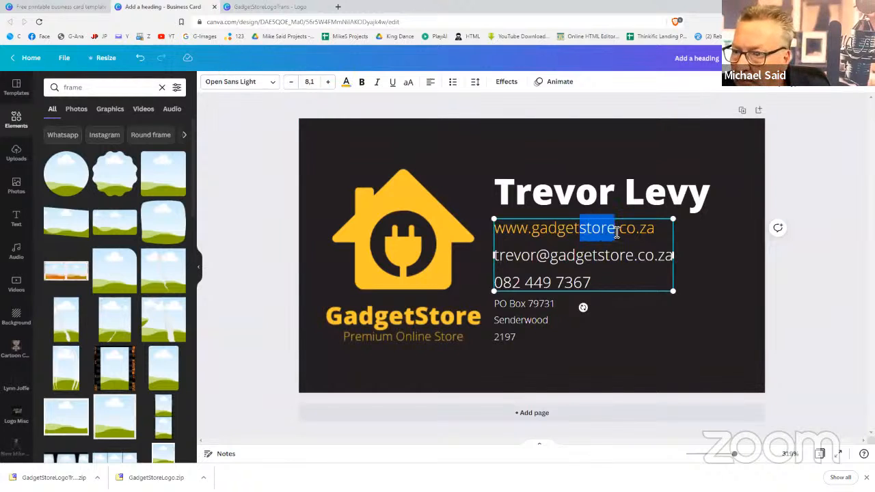
{"action": "left_click", "coordinate": [347, 82]}
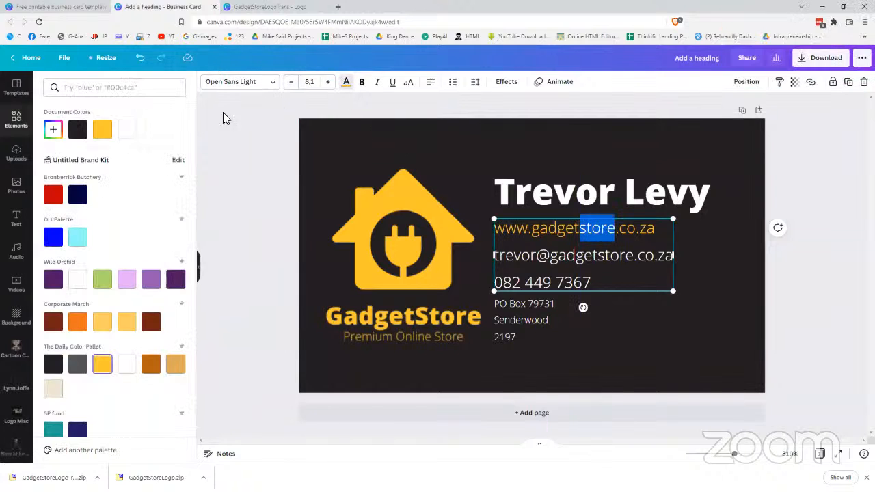
{"action": "left_click", "coordinate": [128, 135]}
{"action": "key", "text": "Escape"}
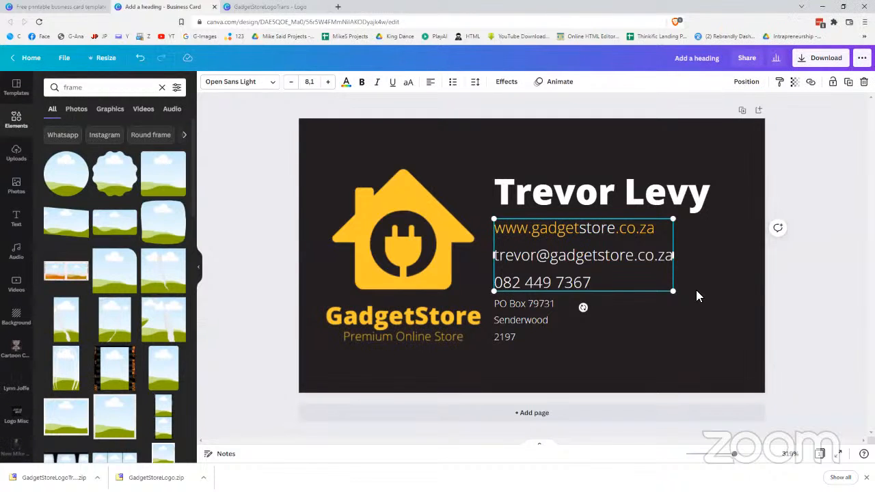
{"action": "left_click", "coordinate": [688, 351]}
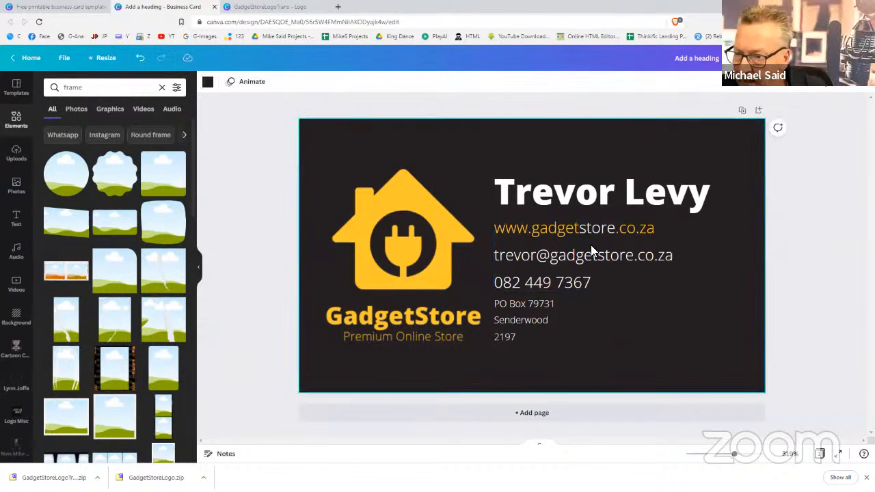
{"action": "left_click", "coordinate": [579, 229]}
{"action": "double_click", "coordinate": [579, 229]}
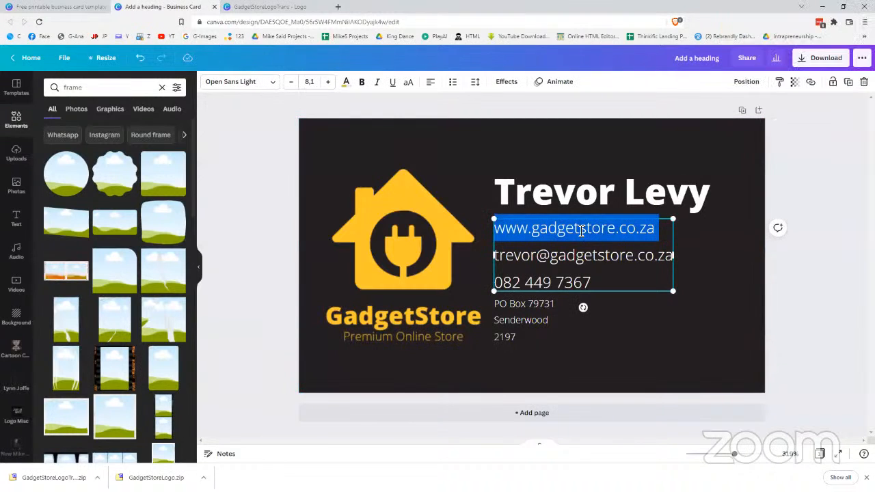
{"action": "left_click", "coordinate": [723, 362]}
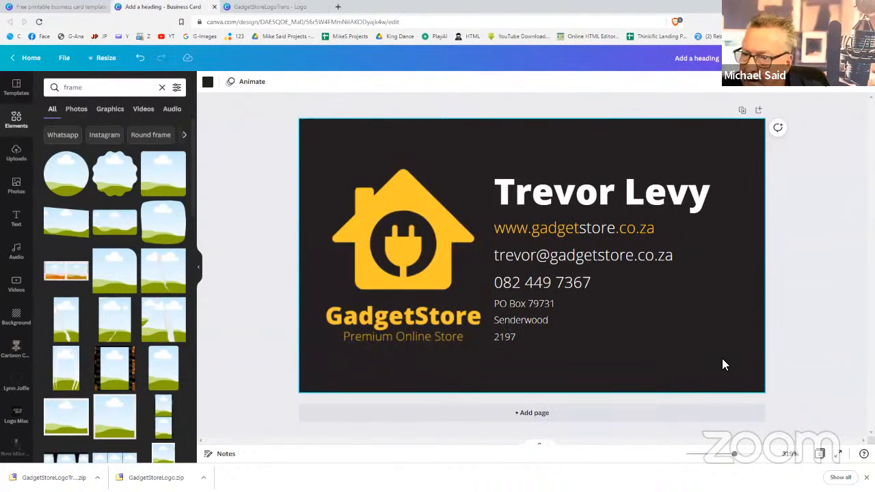
{"action": "left_click", "coordinate": [822, 305]}
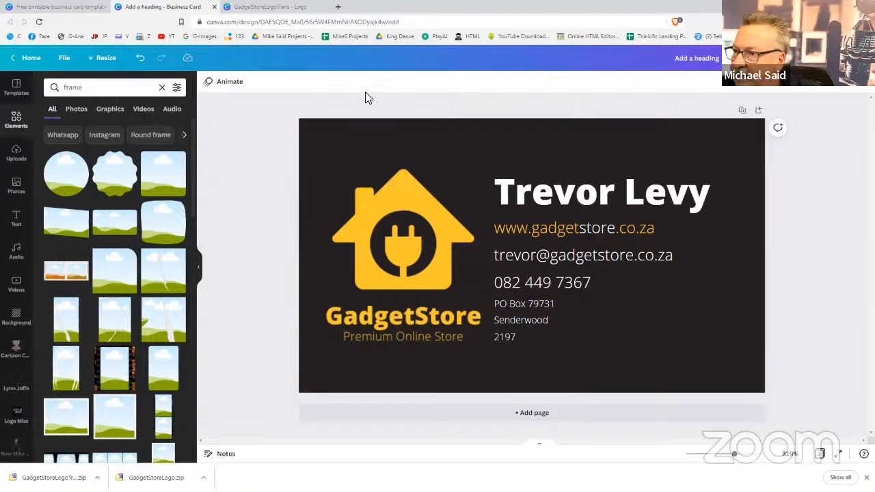
Start a custom resize size and exclude the original 8.5 × 5 size
{"action": "left_click", "coordinate": [103, 59]}
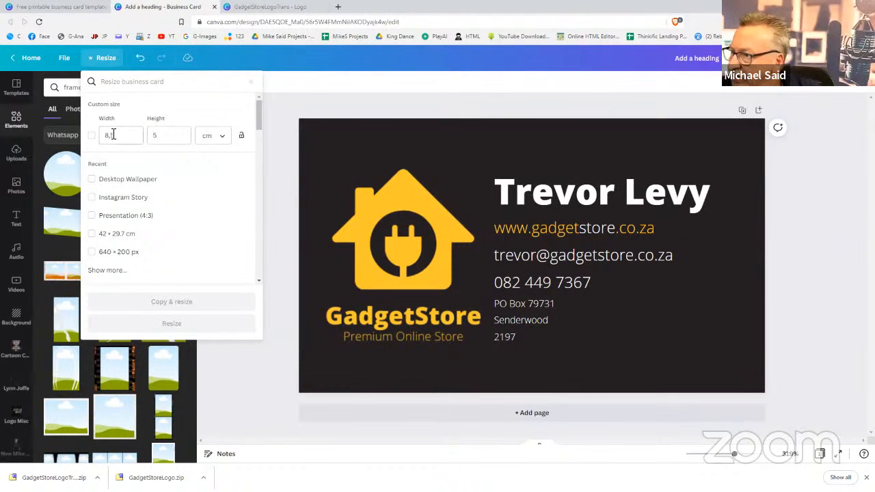
{"action": "left_click", "coordinate": [92, 137]}
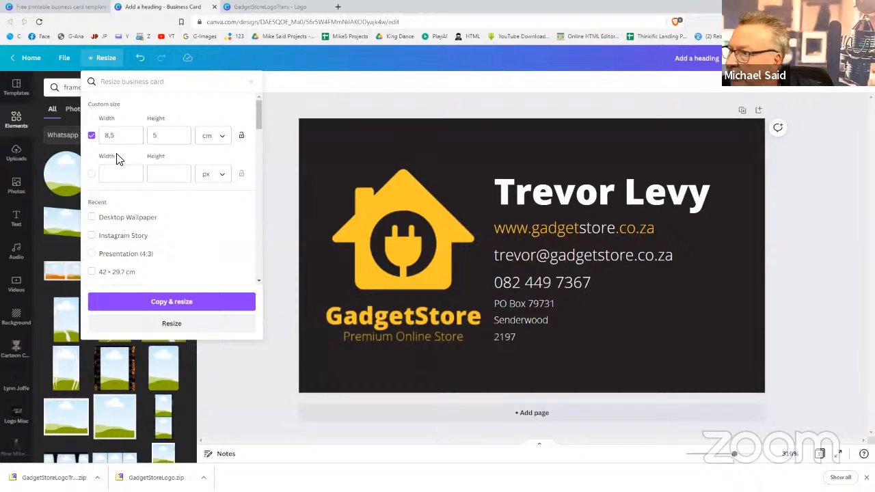
{"action": "left_click", "coordinate": [122, 173]}
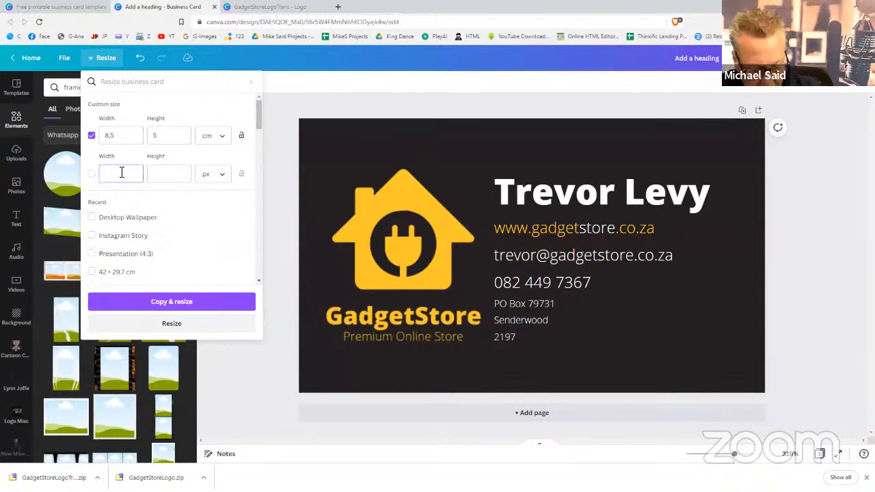
{"action": "type", "text": "8"}
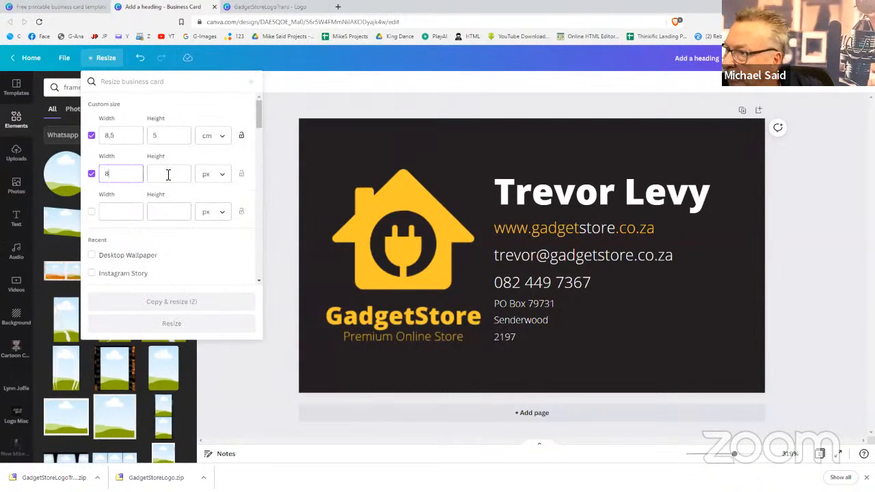
{"action": "left_click", "coordinate": [168, 174]}
{"action": "type", "text": "8,5"}
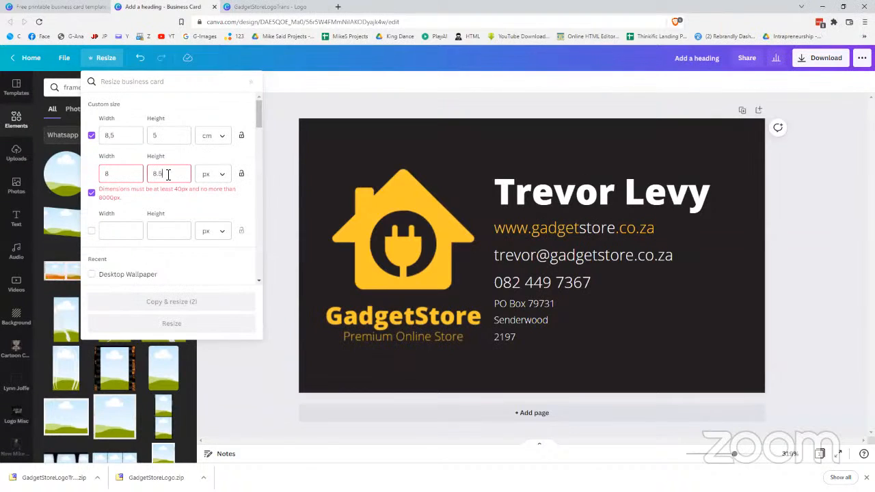
{"action": "left_click", "coordinate": [91, 136]}
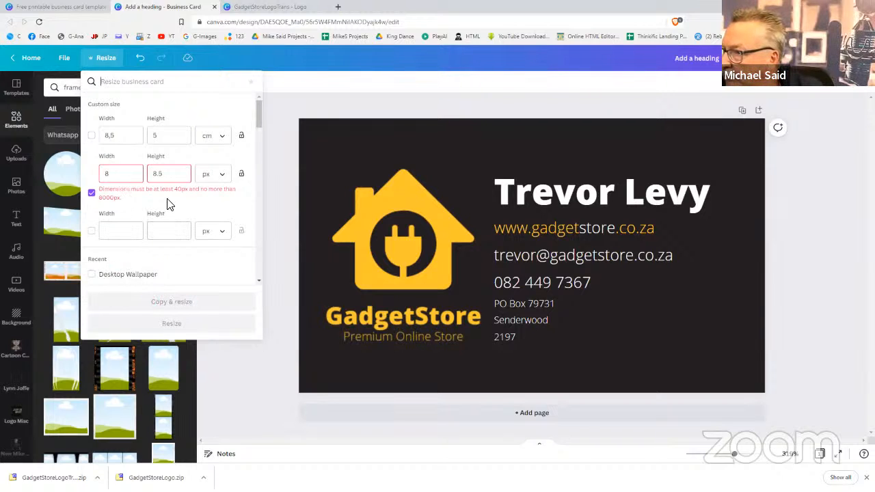
Set the custom size in centimetres and create the 5 × 8.5 cm portrait copy
{"action": "left_click", "coordinate": [212, 174]}
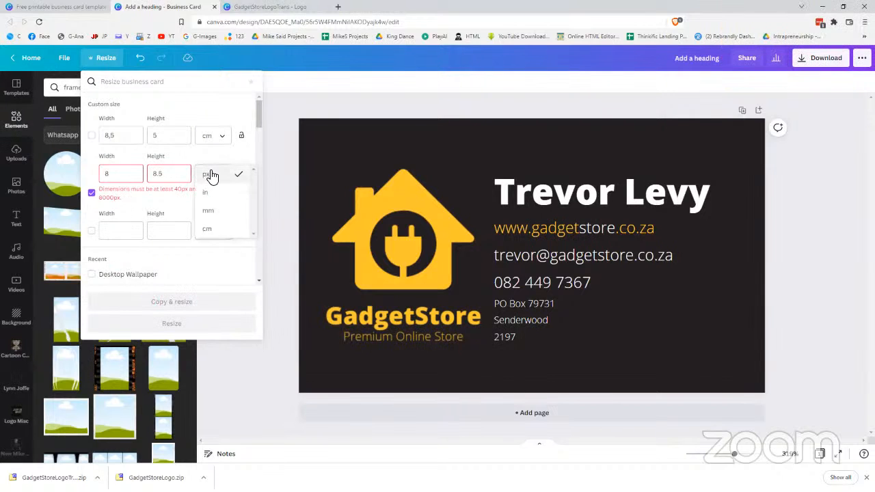
{"action": "left_click", "coordinate": [210, 231]}
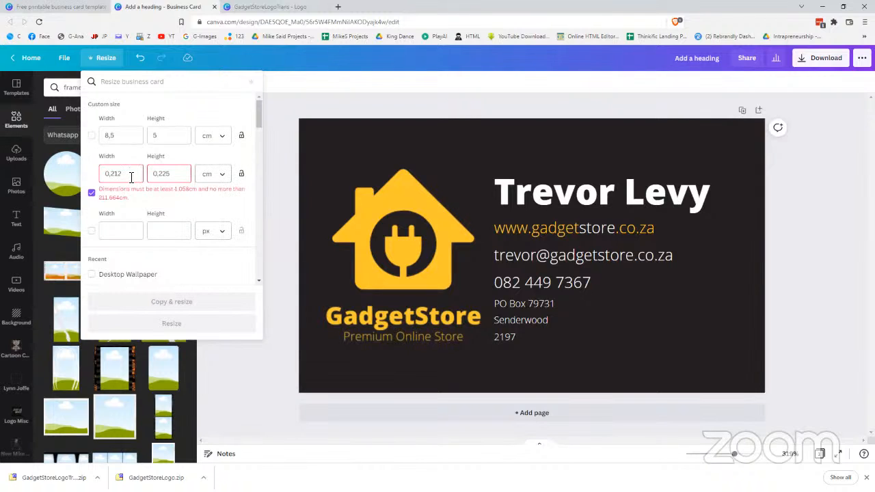
{"action": "left_click_drag", "start_coordinate": [129, 176], "coordinate": [93, 168]}
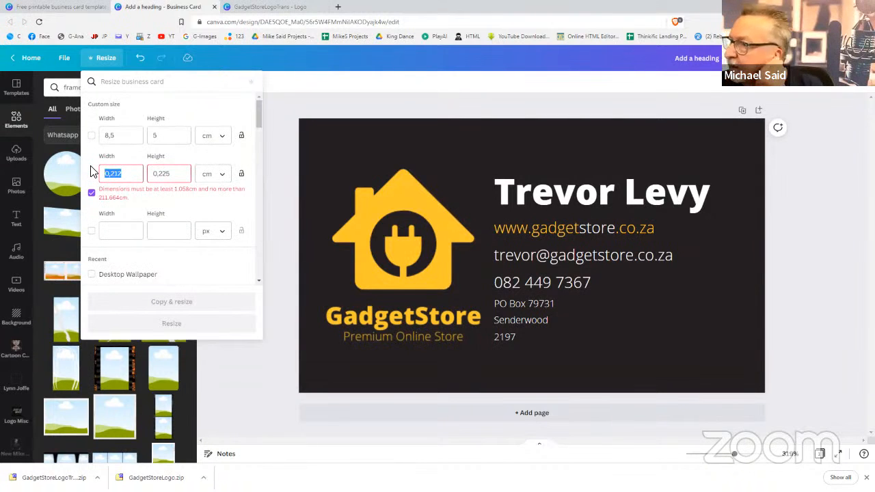
{"action": "type", "text": "8."}
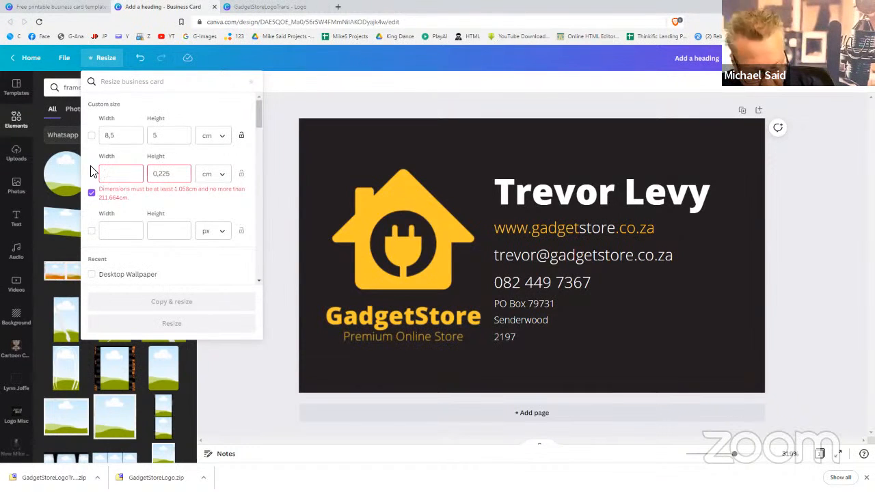
{"action": "type", "text": "5"}
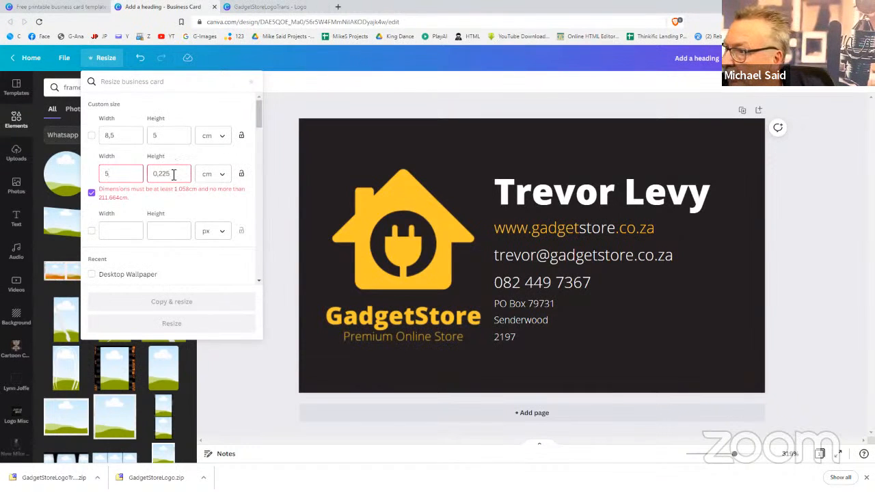
{"action": "left_click_drag", "start_coordinate": [174, 174], "coordinate": [153, 174]}
{"action": "type", "text": "5"}
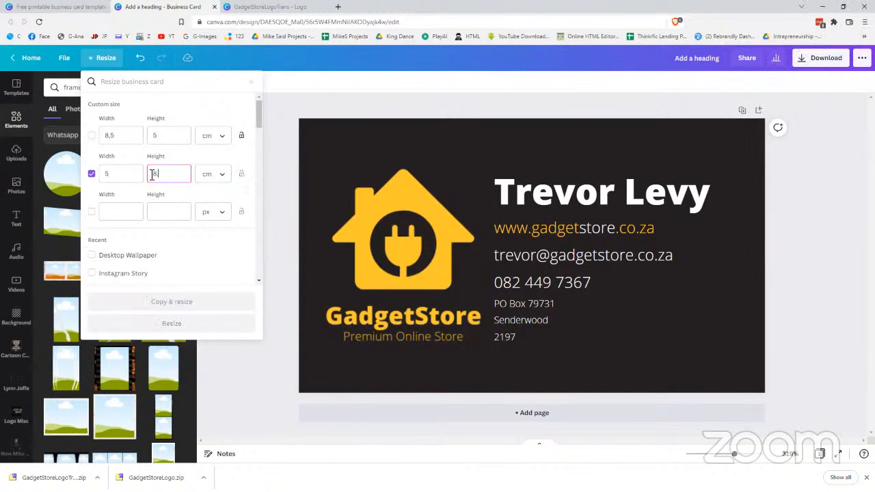
{"action": "type", "text": ",5"}
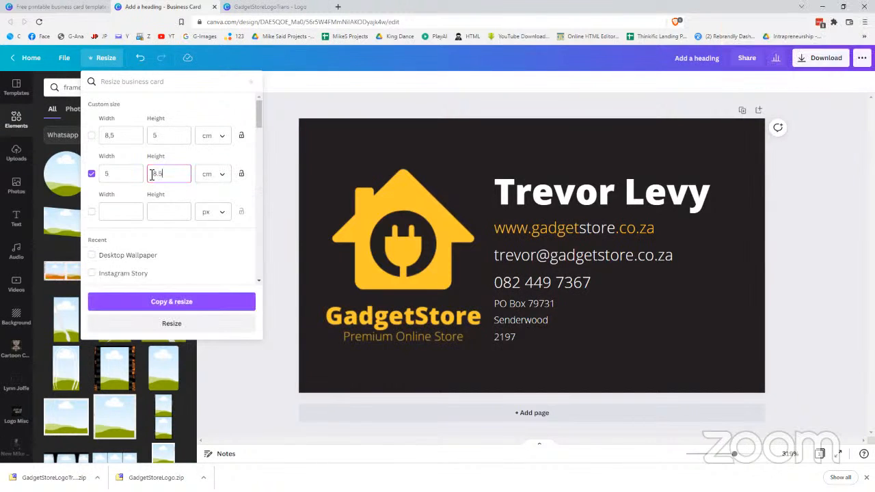
{"action": "left_click", "coordinate": [162, 301]}
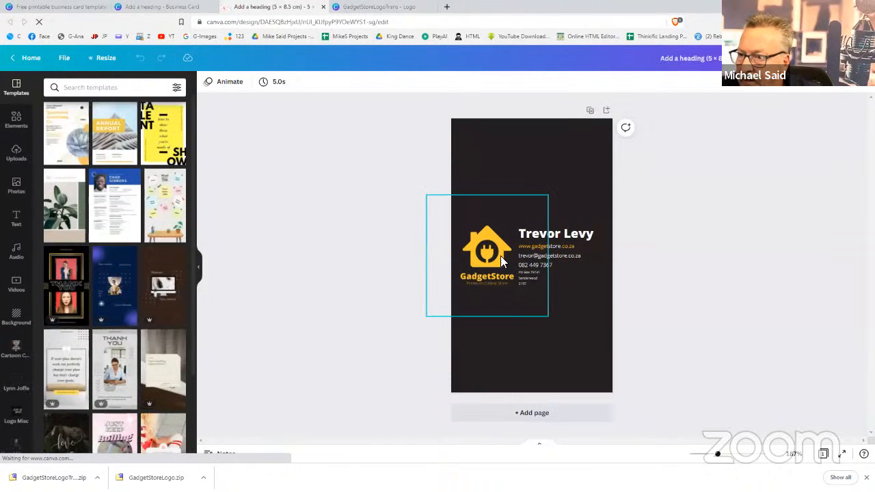
Move the GadgetStore logo to the top of the portrait card and enlarge it
{"action": "left_click_drag", "start_coordinate": [517, 225], "coordinate": [567, 185]}
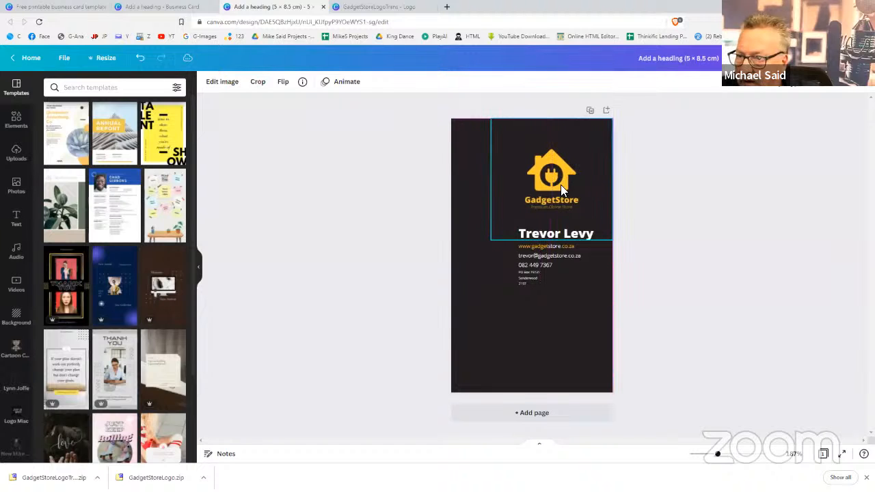
{"action": "left_click_drag", "start_coordinate": [481, 248], "coordinate": [415, 298]}
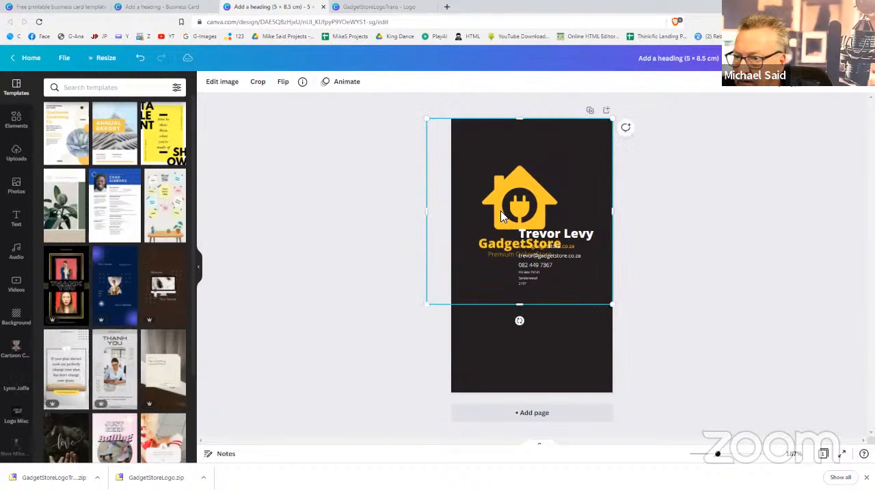
{"action": "left_click_drag", "start_coordinate": [500, 210], "coordinate": [517, 192]}
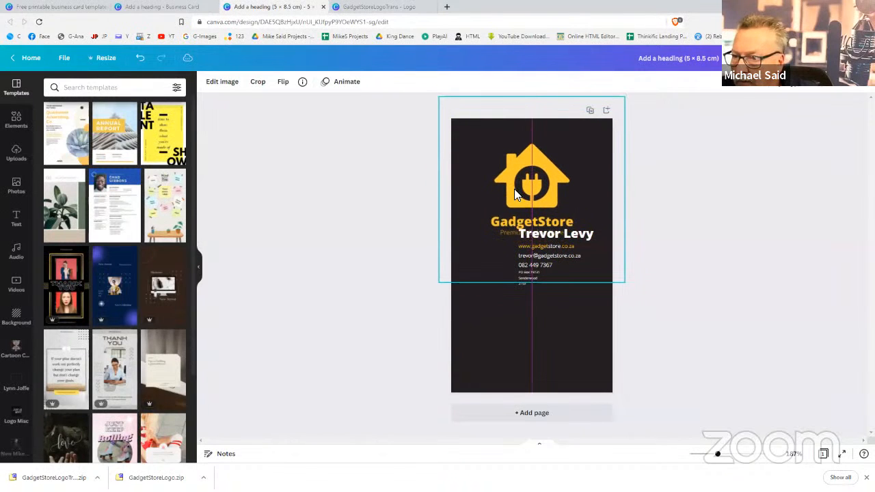
Move the name, contact and address text below the logo and enlarge it
{"action": "left_click", "coordinate": [554, 234]}
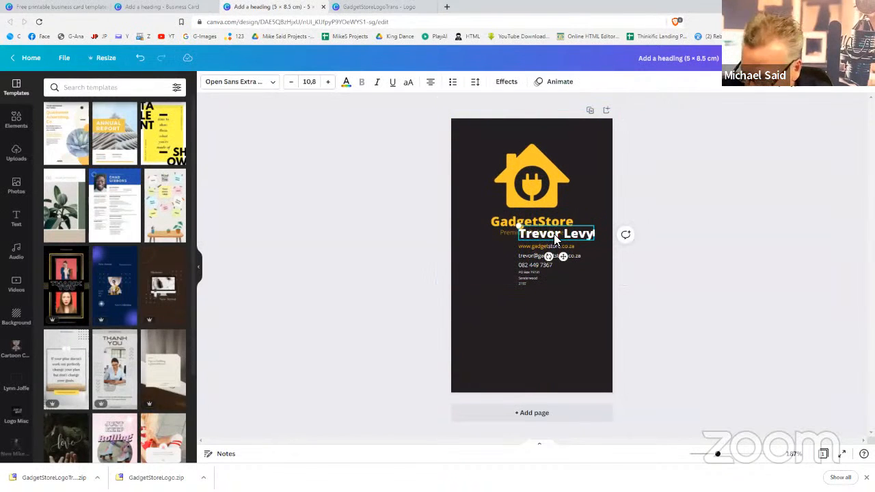
{"action": "left_click", "coordinate": [551, 246], "text": "shift"}
{"action": "left_click", "coordinate": [534, 282], "text": "shift"}
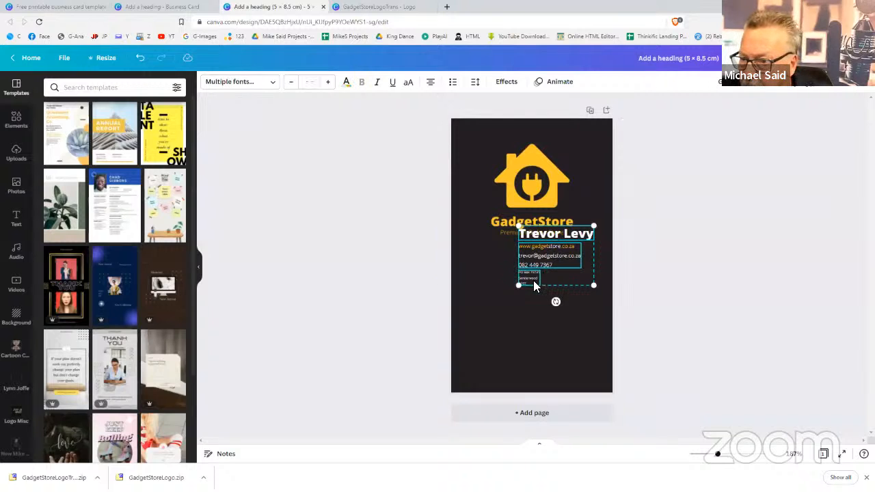
{"action": "left_click_drag", "start_coordinate": [534, 286], "coordinate": [483, 313]}
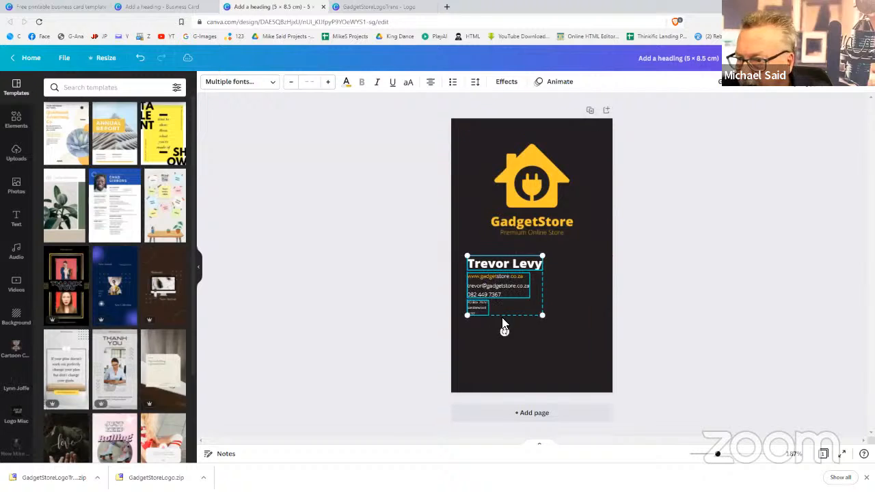
{"action": "left_click_drag", "start_coordinate": [543, 315], "coordinate": [597, 359]}
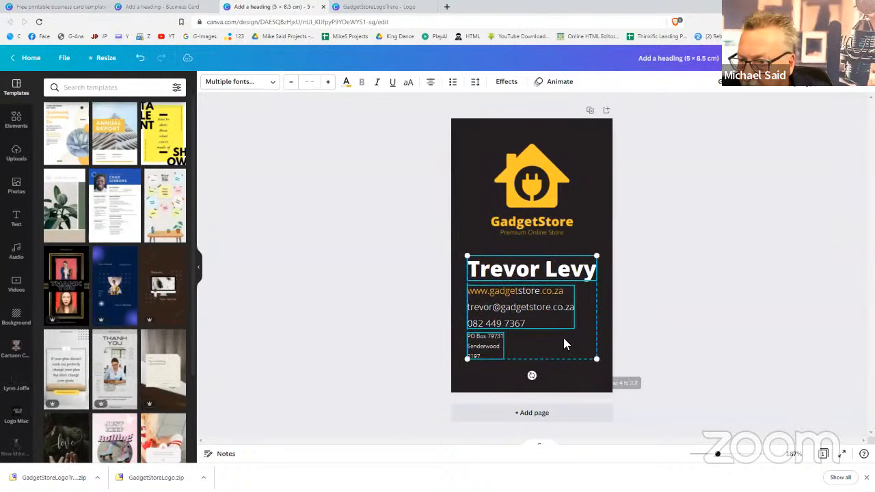
{"action": "left_click_drag", "start_coordinate": [553, 329], "coordinate": [555, 346]}
Enlarge the logo further to fill the card width and centre it
{"action": "left_click", "coordinate": [549, 210]}
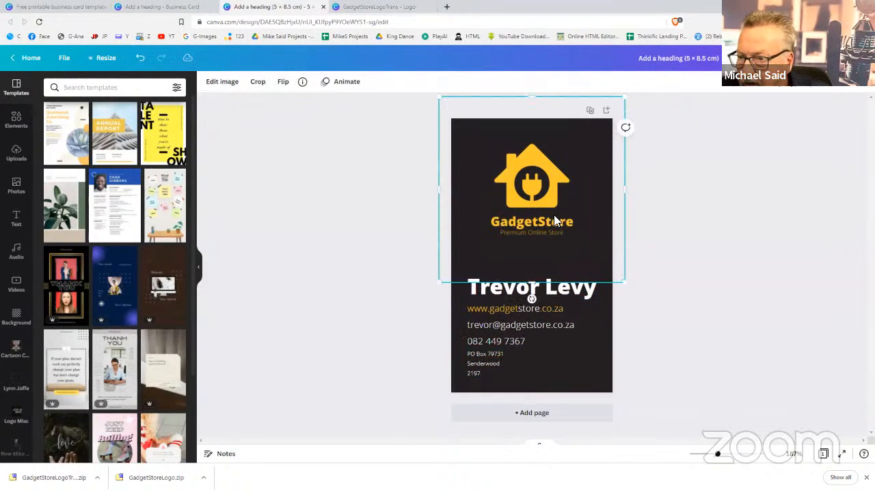
{"action": "left_click_drag", "start_coordinate": [627, 283], "coordinate": [647, 316]}
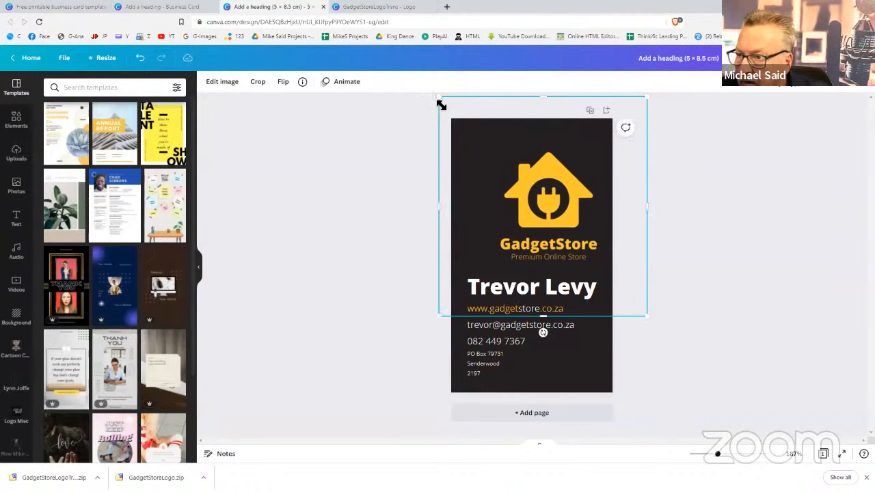
{"action": "left_click_drag", "start_coordinate": [435, 93], "coordinate": [403, 82]}
{"action": "left_click_drag", "start_coordinate": [525, 155], "coordinate": [528, 171]}
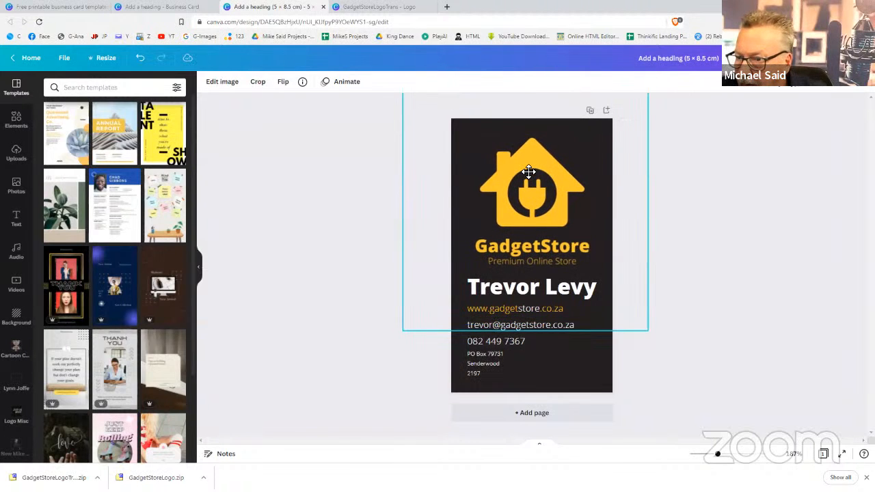
{"action": "left_click", "coordinate": [723, 243]}
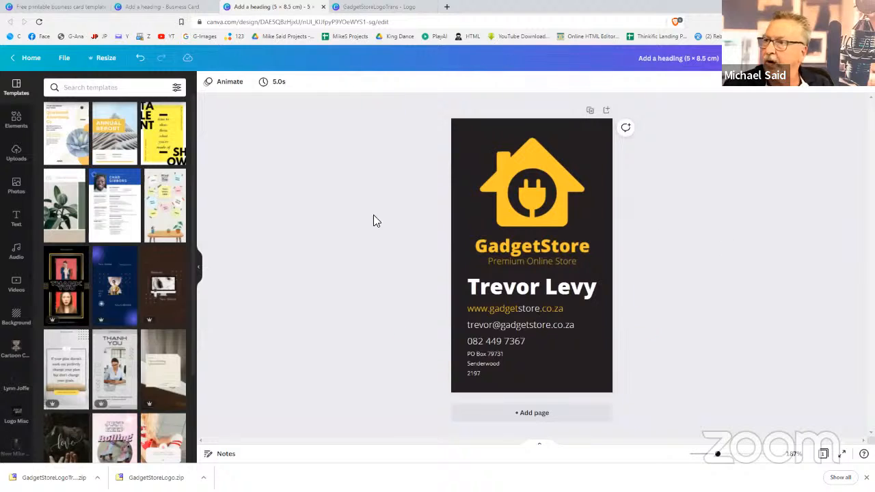
{"action": "left_click", "coordinate": [164, 10]}
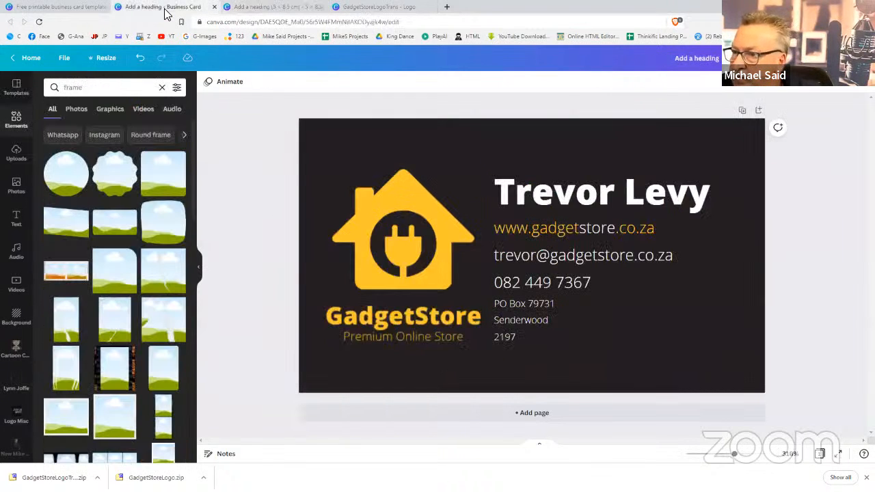
{"action": "left_click", "coordinate": [287, 9]}
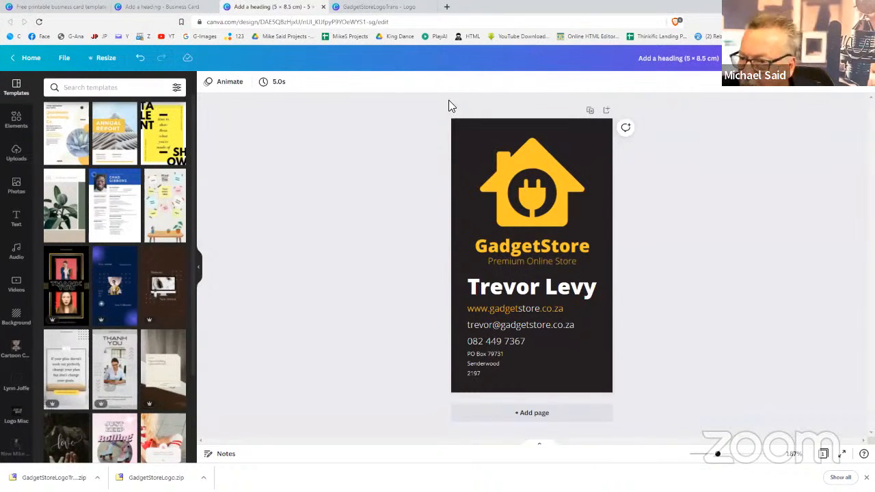
{"action": "left_click", "coordinate": [535, 293]}
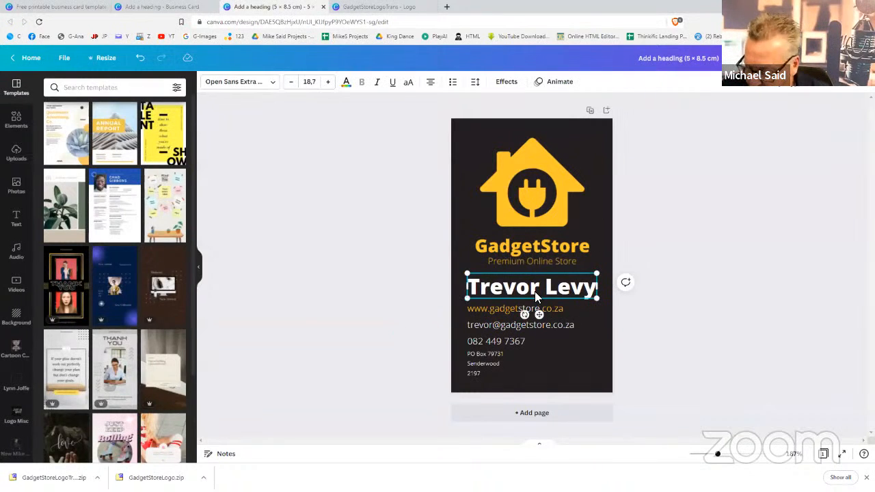
{"action": "left_click", "coordinate": [532, 310], "text": "shift"}
{"action": "left_click", "coordinate": [480, 373], "text": "shift"}
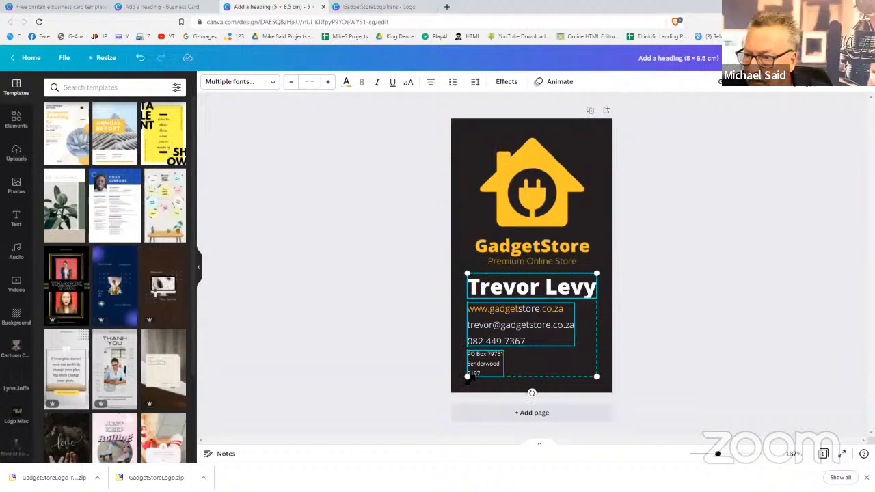
{"action": "left_click_drag", "start_coordinate": [468, 375], "coordinate": [488, 361]}
{"action": "left_click_drag", "start_coordinate": [600, 357], "coordinate": [562, 340]}
{"action": "left_click", "coordinate": [740, 332]}
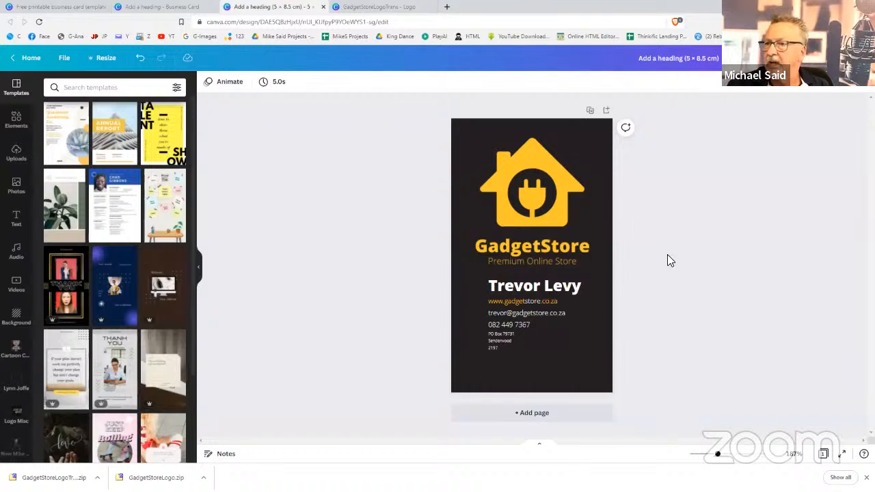
{"action": "left_click", "coordinate": [156, 6]}
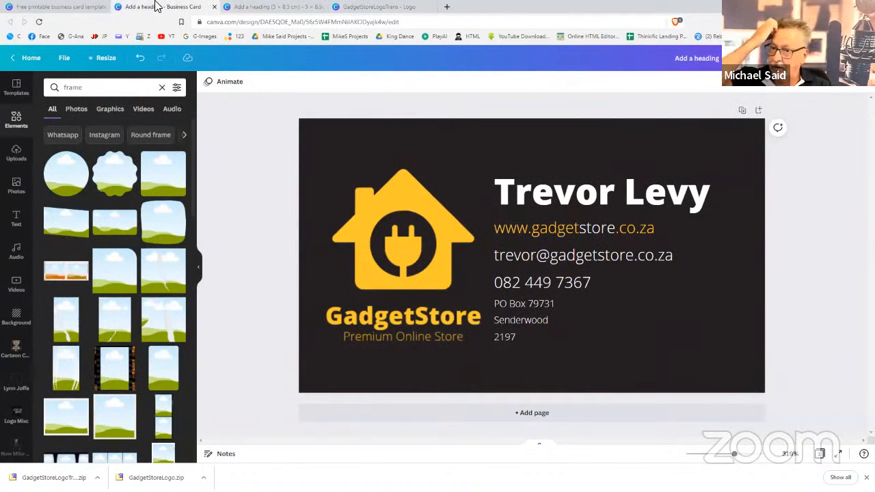
{"action": "left_click", "coordinate": [264, 7]}
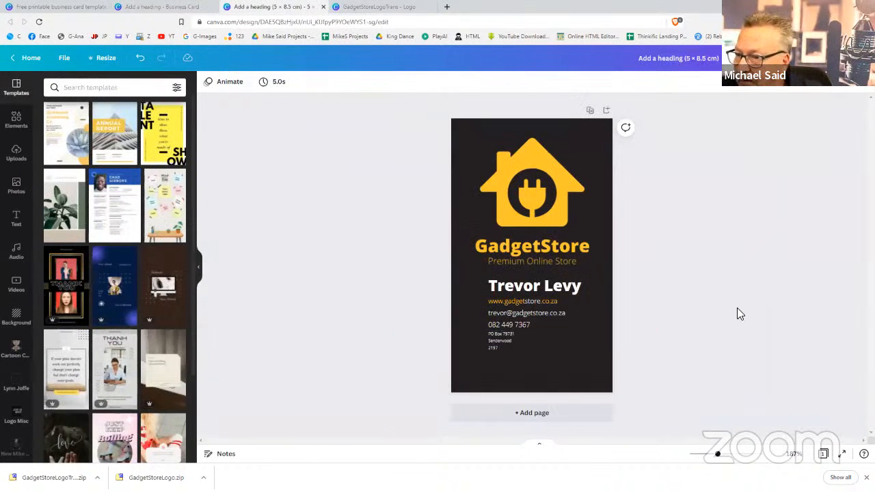
Rename the portrait card design to 'GadgetStoreCardPort'
{"action": "left_click", "coordinate": [674, 57]}
{"action": "type", "text": "GadgetS"}
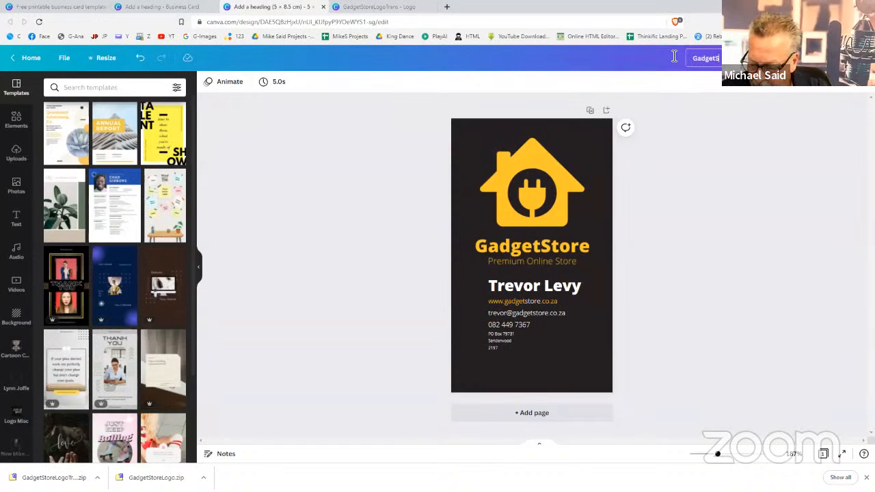
{"action": "type", "text": "toreC"}
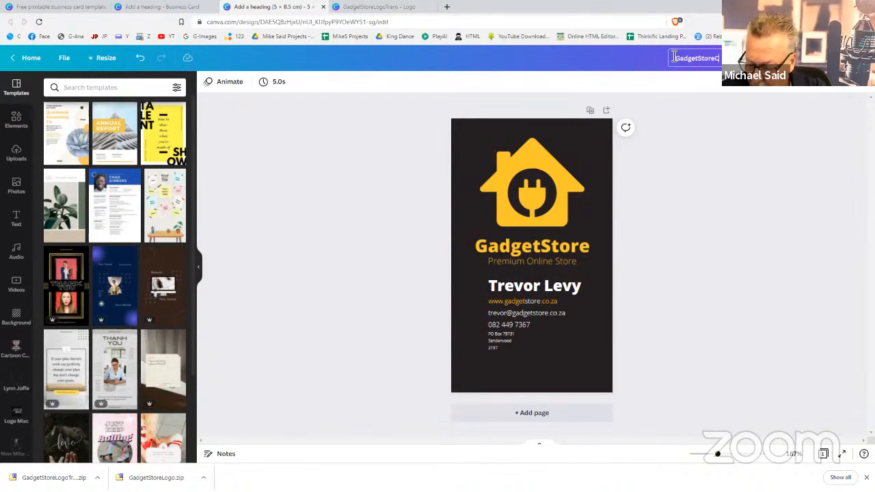
{"action": "type", "text": "ardPort"}
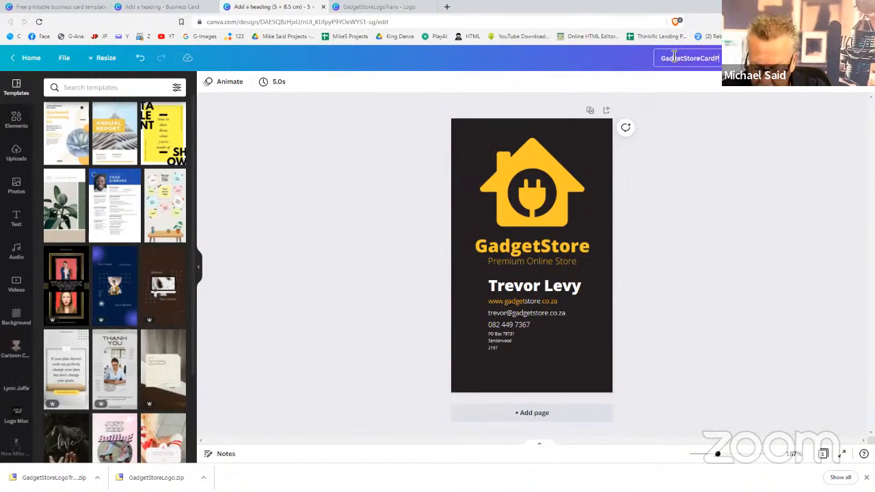
{"action": "left_click", "coordinate": [690, 132]}
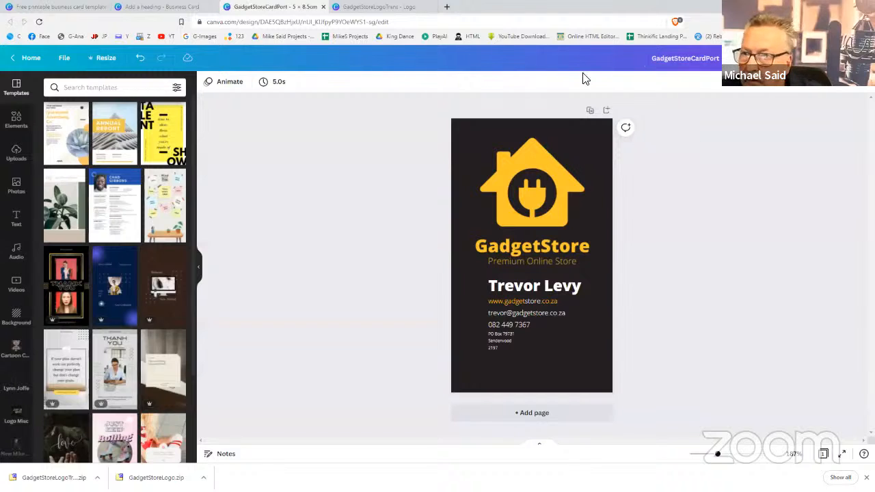
Rename the landscape card design to 'GadgetStoreCardLand', then return to the portrait design
{"action": "left_click", "coordinate": [164, 7]}
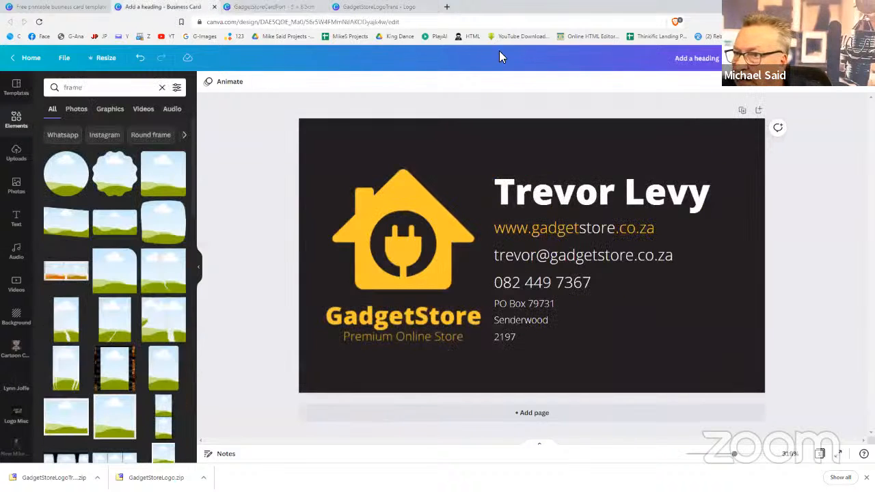
{"action": "left_click", "coordinate": [720, 58]}
{"action": "type", "text": "Gad"}
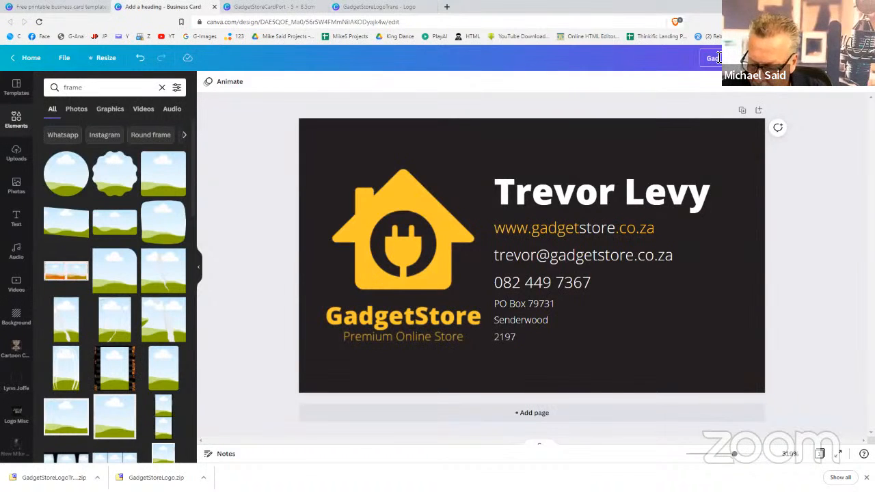
{"action": "type", "text": "getStoreCar"}
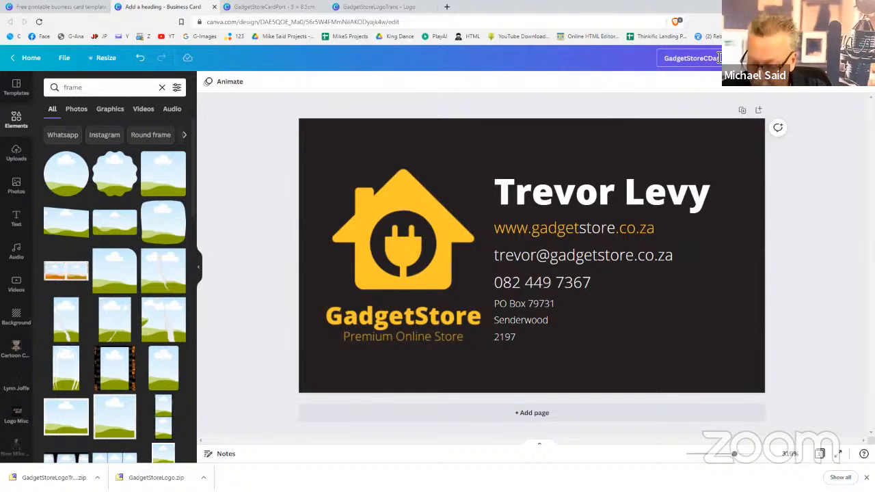
{"action": "key", "text": "BackSpace"}
{"action": "key", "text": "BackSpace"}
{"action": "key", "text": "BackSpace"}
{"action": "key", "text": "BackSpace"}
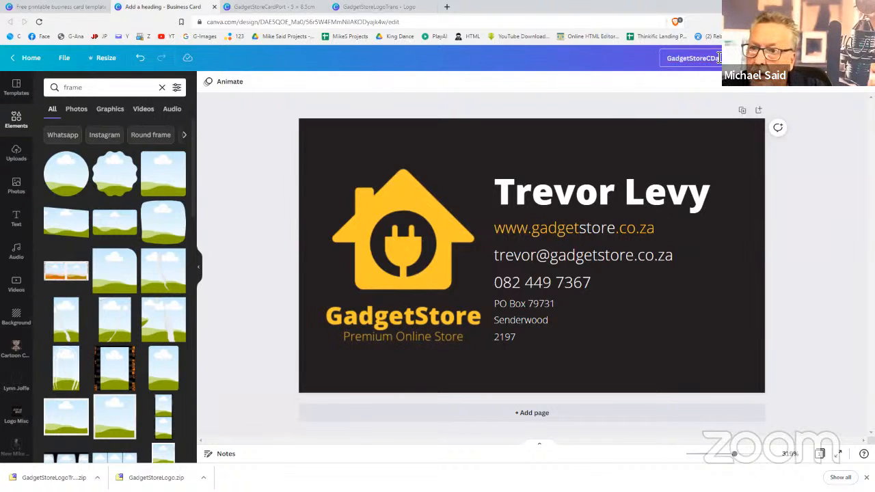
{"action": "type", "text": "Card"}
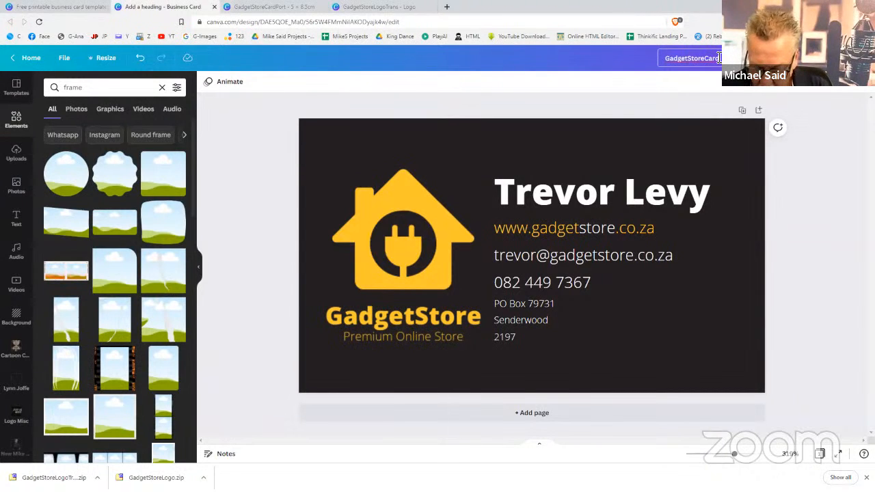
{"action": "type", "text": "Land"}
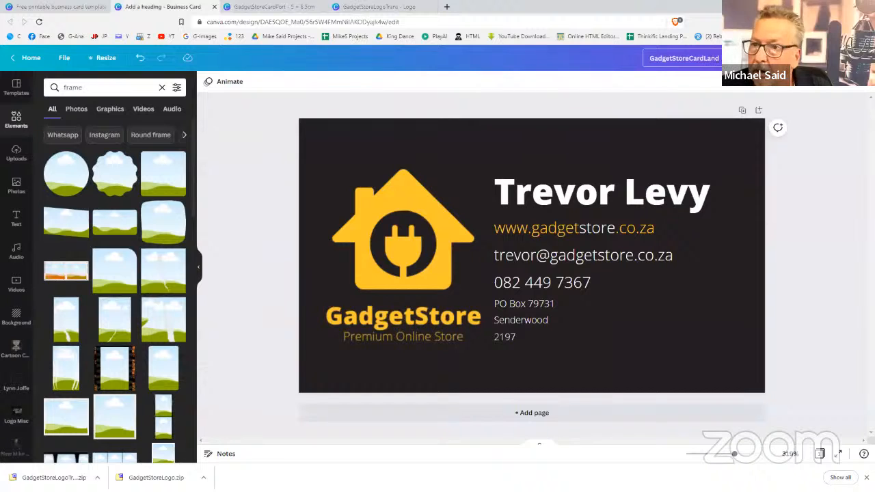
{"action": "key", "text": "Return"}
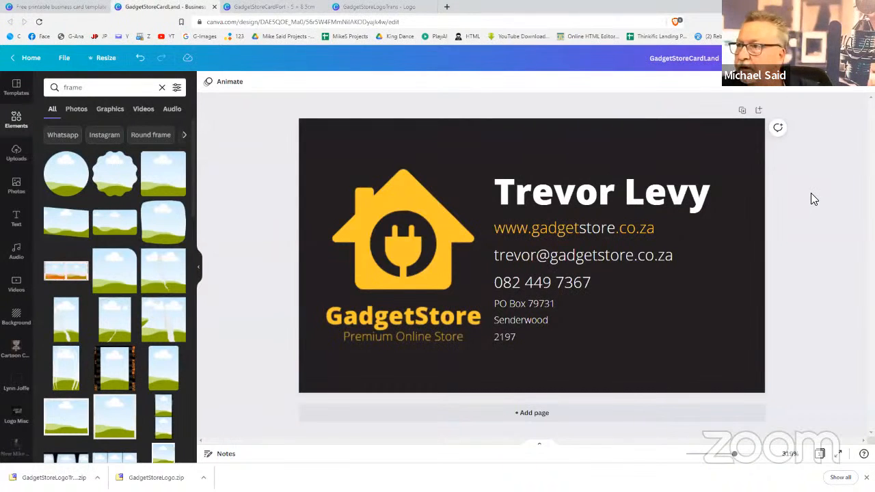
{"action": "left_click", "coordinate": [277, 8]}
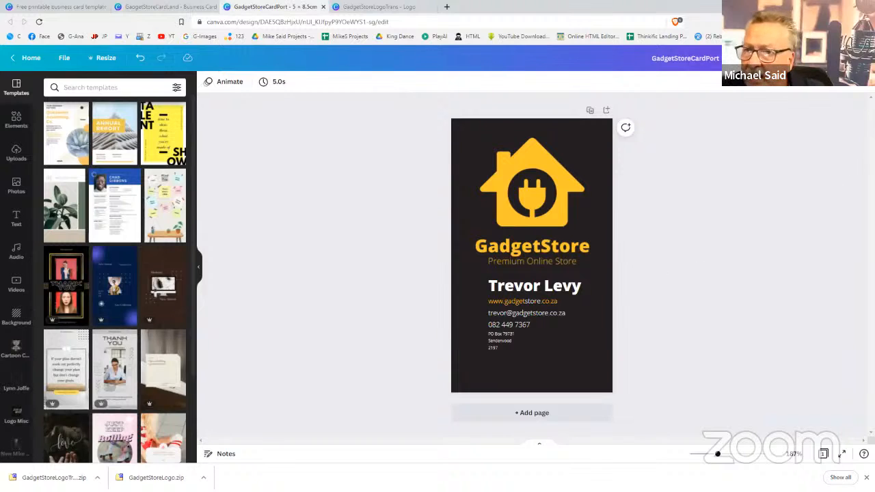
Download the portrait card as a PDF Print file and open GadgetStoreCardPort.pdf
{"action": "left_click", "coordinate": [814, 58]}
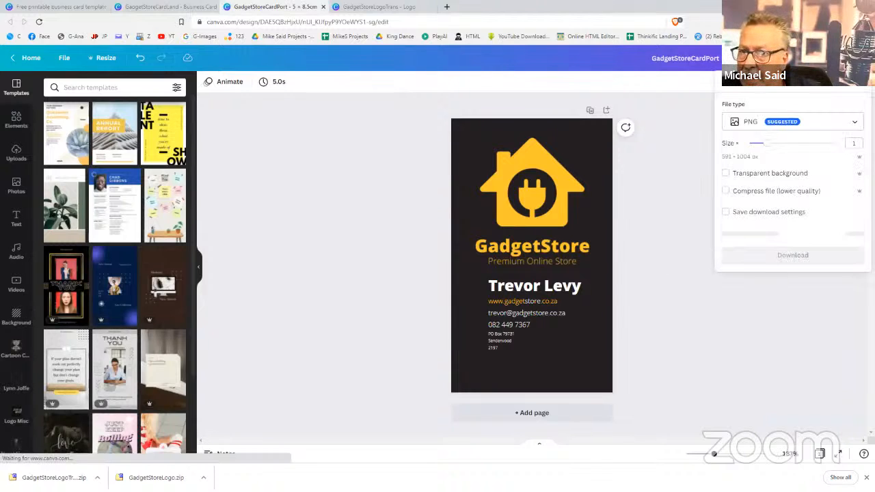
{"action": "left_click", "coordinate": [809, 129]}
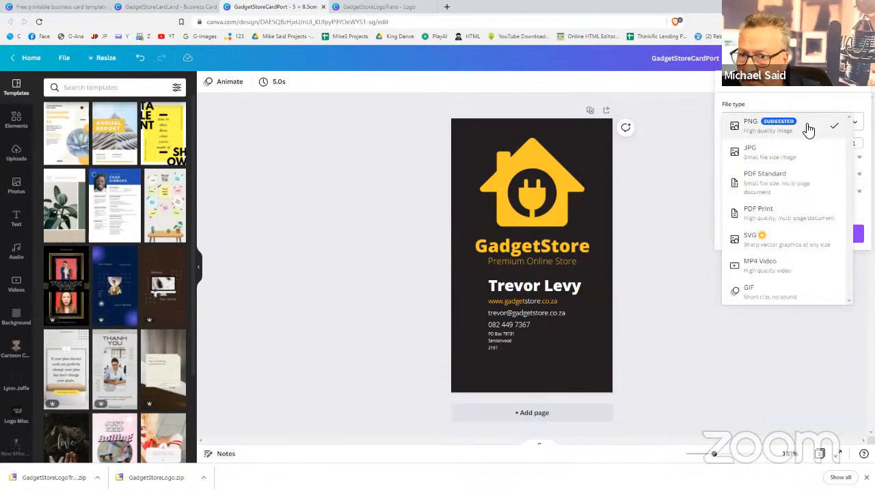
{"action": "left_click", "coordinate": [783, 214]}
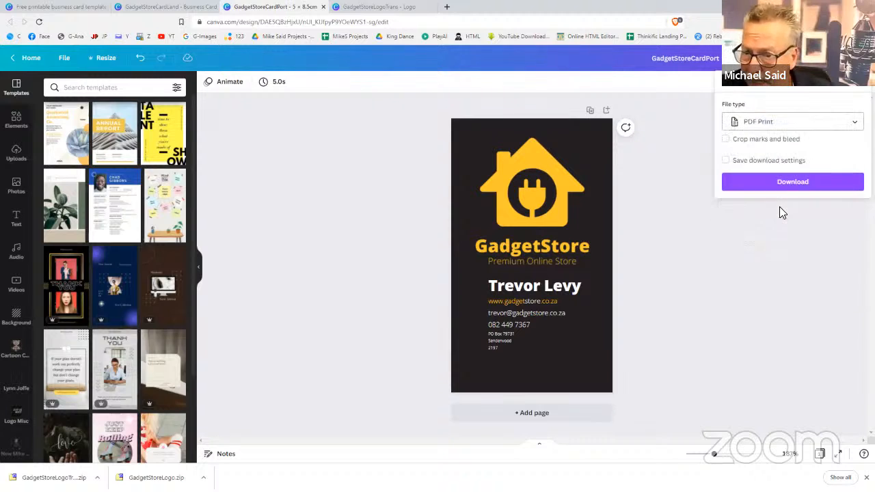
{"action": "left_click", "coordinate": [786, 184]}
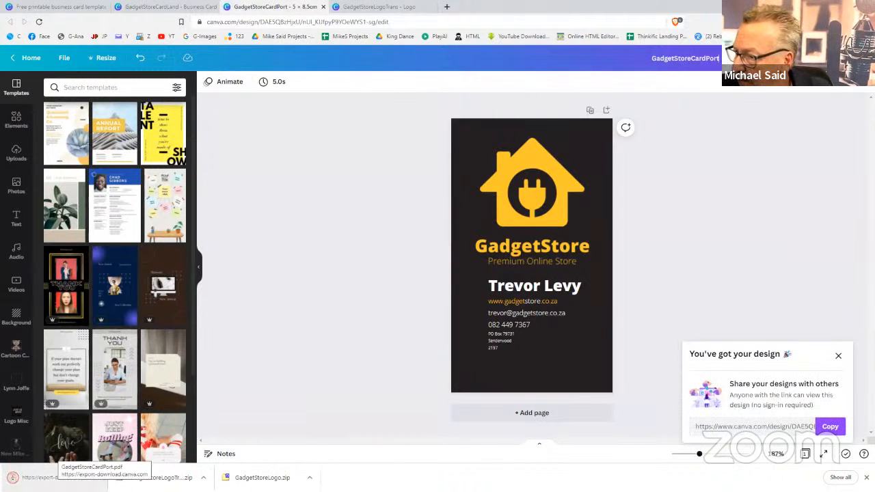
{"action": "left_click", "coordinate": [60, 477]}
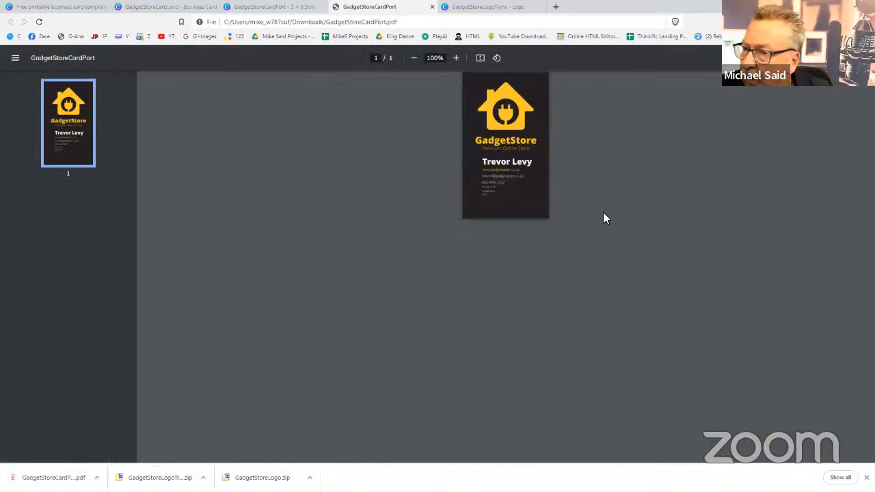
Zoom in on GadgetStoreCardPort.pdf, reset it to 100%, then close the PDF
{"action": "left_click", "coordinate": [455, 59]}
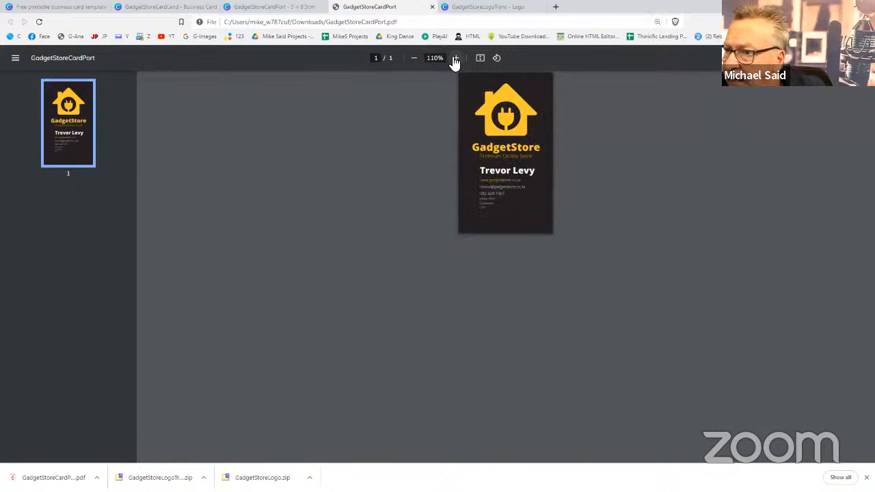
{"action": "left_click", "coordinate": [414, 60]}
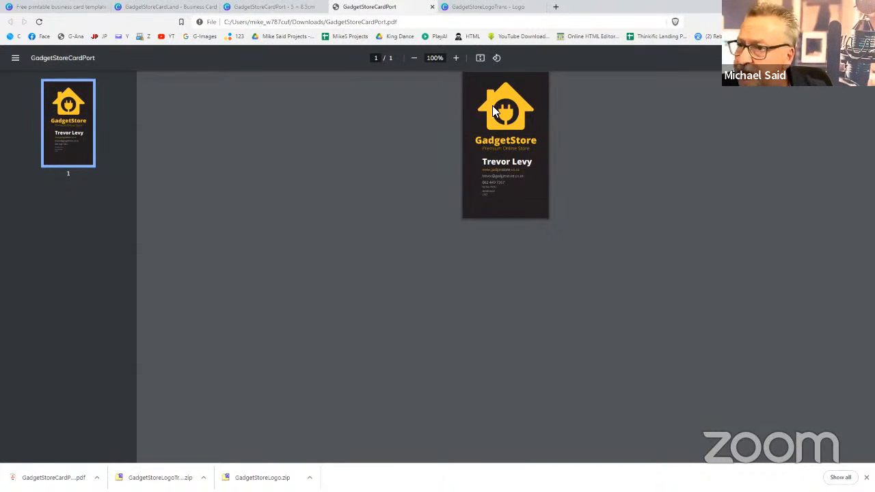
{"action": "left_click", "coordinate": [433, 7]}
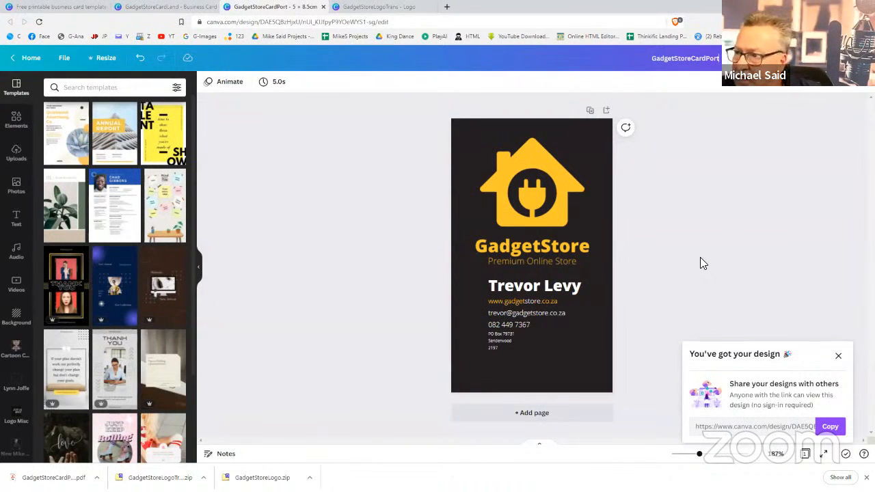
From the Canva home page, search 'face' and create a new Facebook Cover design
{"action": "left_click", "coordinate": [73, 8]}
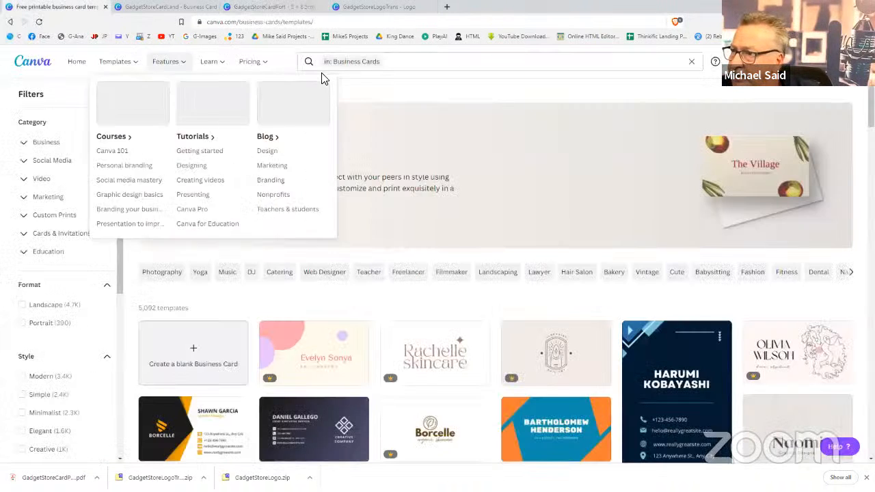
{"action": "left_click", "coordinate": [78, 64]}
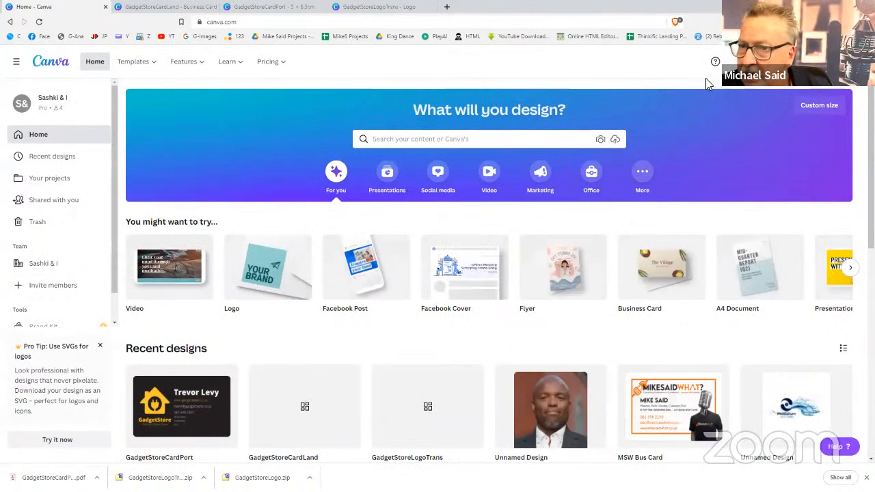
{"action": "left_click", "coordinate": [792, 62]}
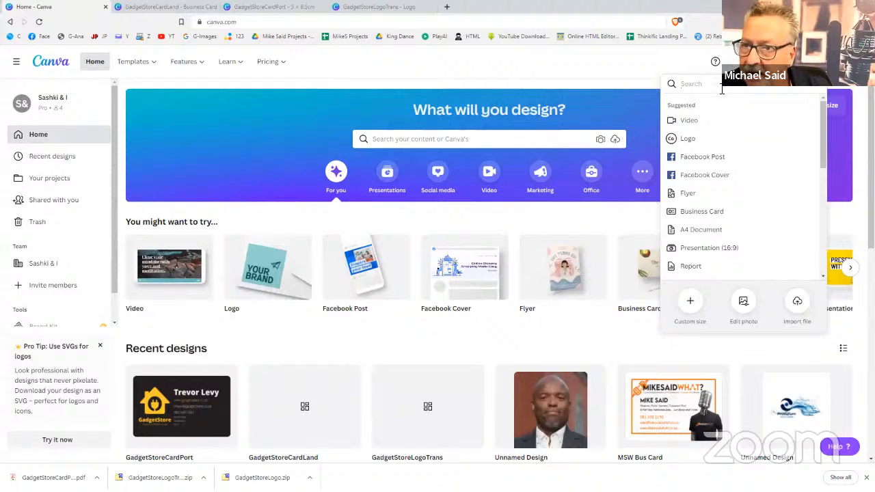
{"action": "type", "text": "facebook"}
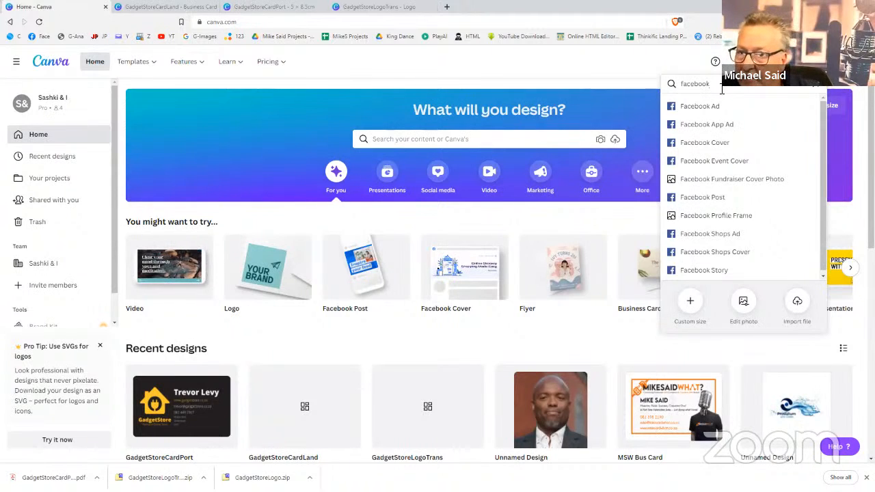
{"action": "left_click", "coordinate": [704, 143]}
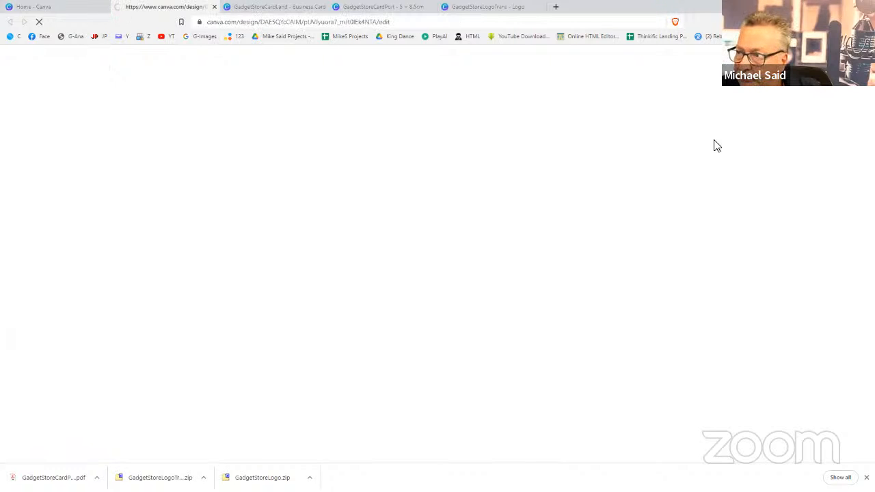
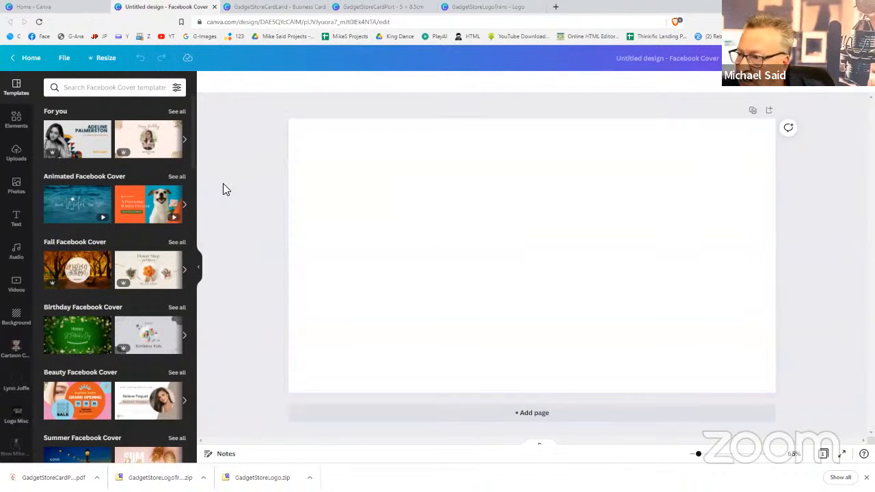
Add a square from Elements and stretch it edge to edge across the cover
{"action": "left_click", "coordinate": [16, 130]}
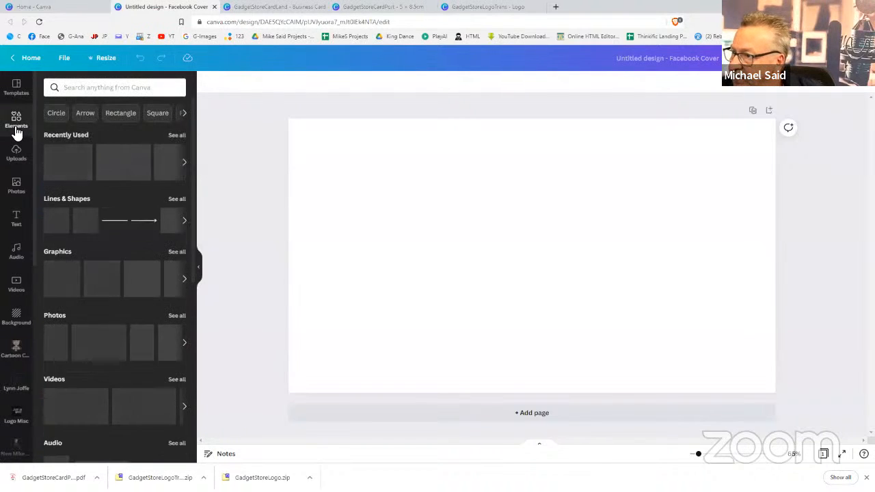
{"action": "left_click", "coordinate": [81, 221]}
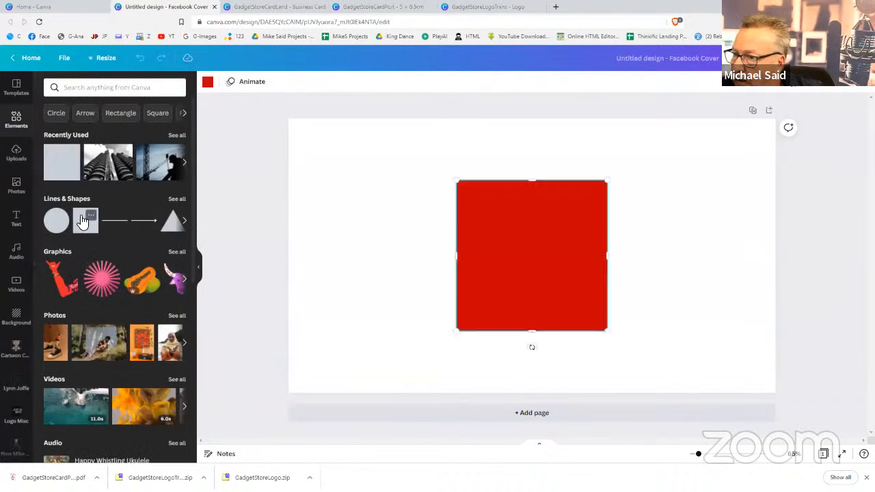
{"action": "left_click_drag", "start_coordinate": [461, 255], "coordinate": [295, 254]}
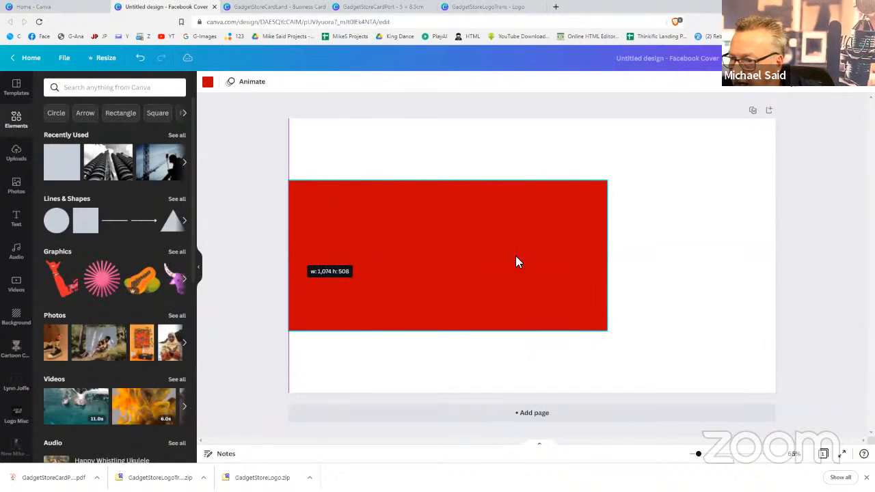
{"action": "left_click_drag", "start_coordinate": [608, 258], "coordinate": [779, 257]}
{"action": "left_click", "coordinate": [795, 245]}
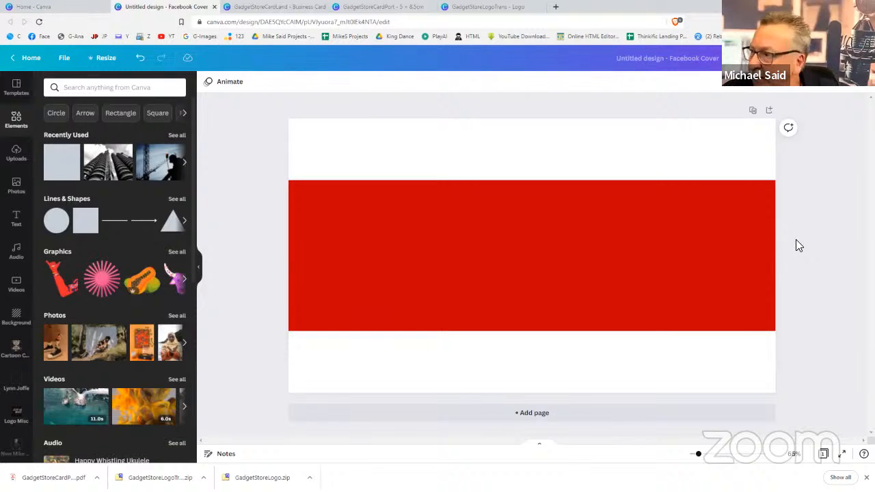
Make the red band taller and centre it vertically on the page
{"action": "left_click", "coordinate": [685, 216]}
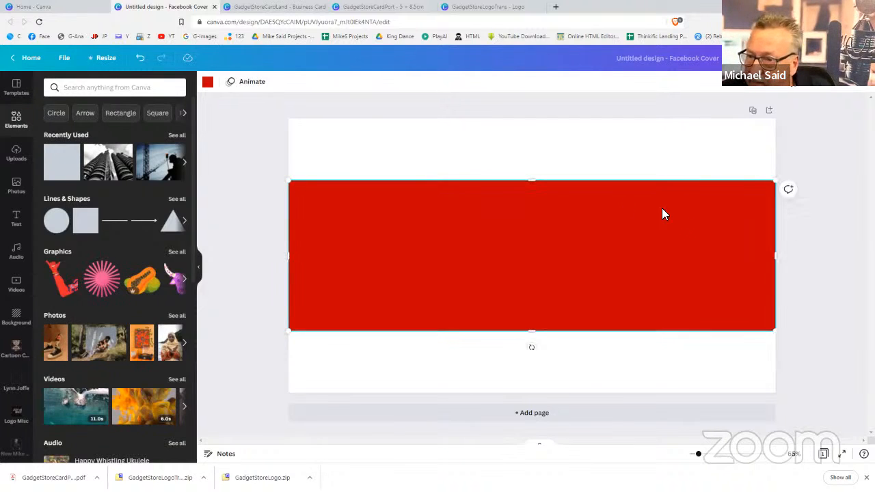
{"action": "left_click_drag", "start_coordinate": [534, 176], "coordinate": [536, 156]}
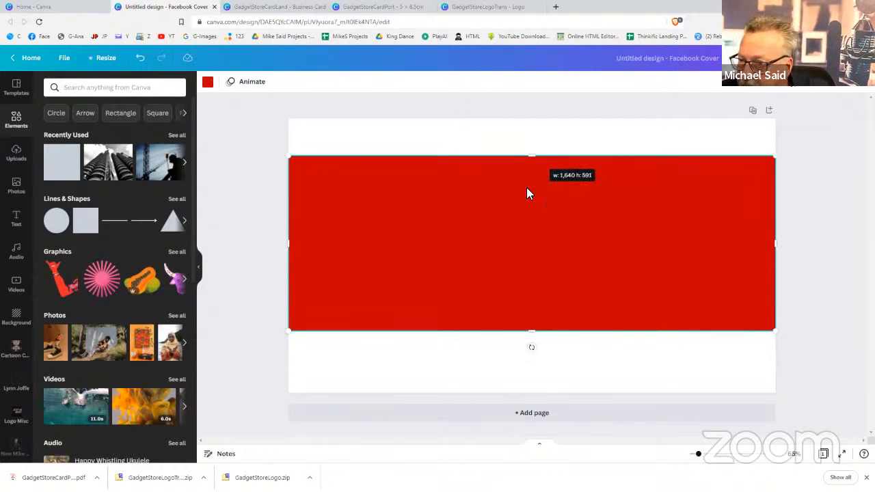
{"action": "left_click_drag", "start_coordinate": [526, 198], "coordinate": [530, 208]}
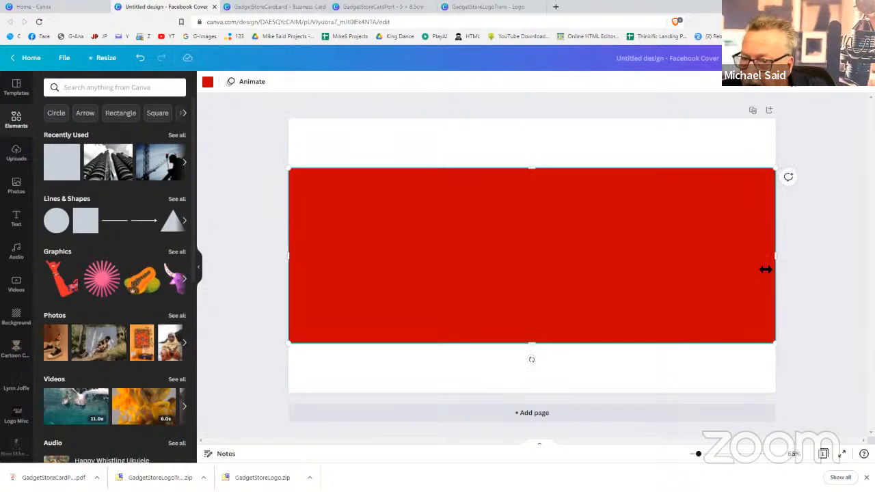
{"action": "left_click", "coordinate": [808, 279]}
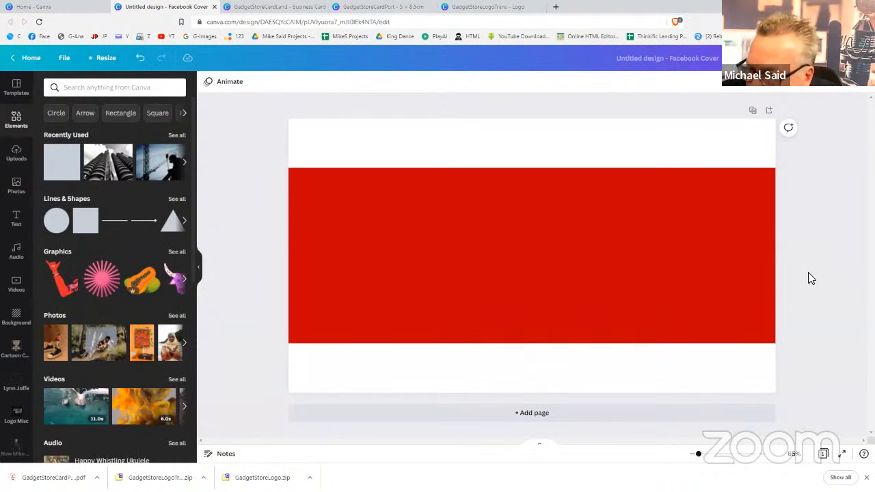
Set the band's transparency to 21 so it turns pale pink
{"action": "left_click", "coordinate": [684, 285]}
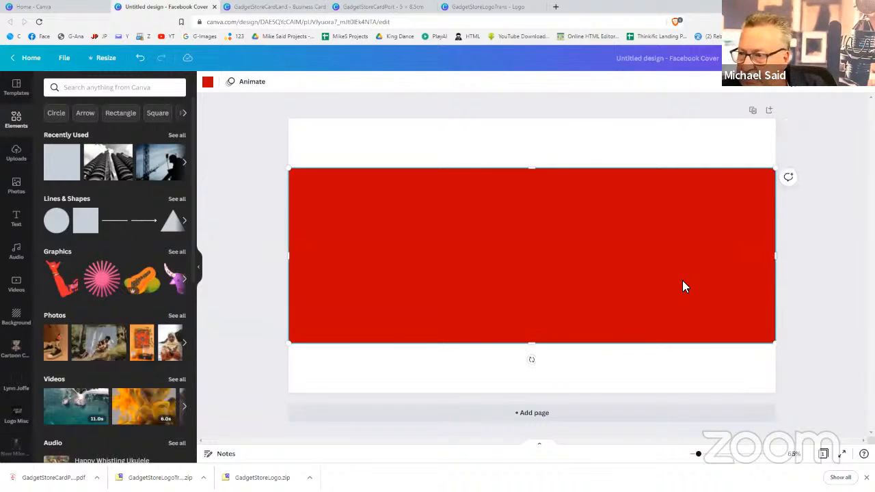
{"action": "left_click", "coordinate": [797, 85]}
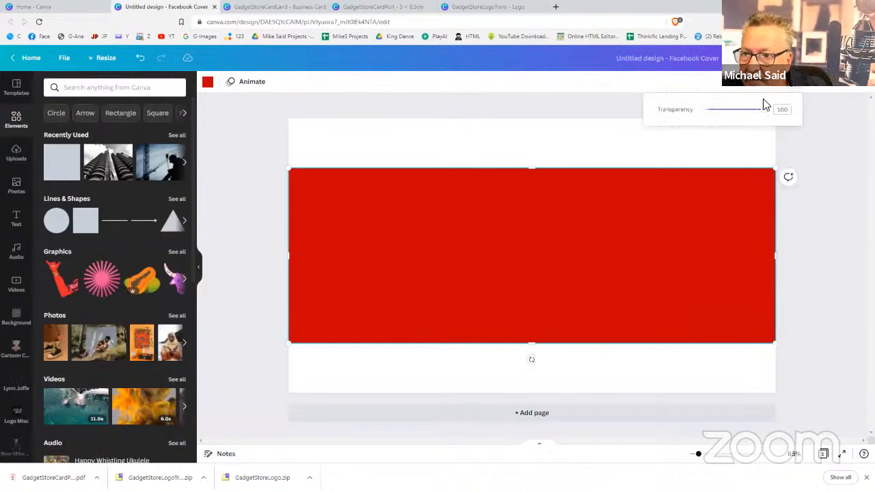
{"action": "left_click_drag", "start_coordinate": [742, 118], "coordinate": [717, 112]}
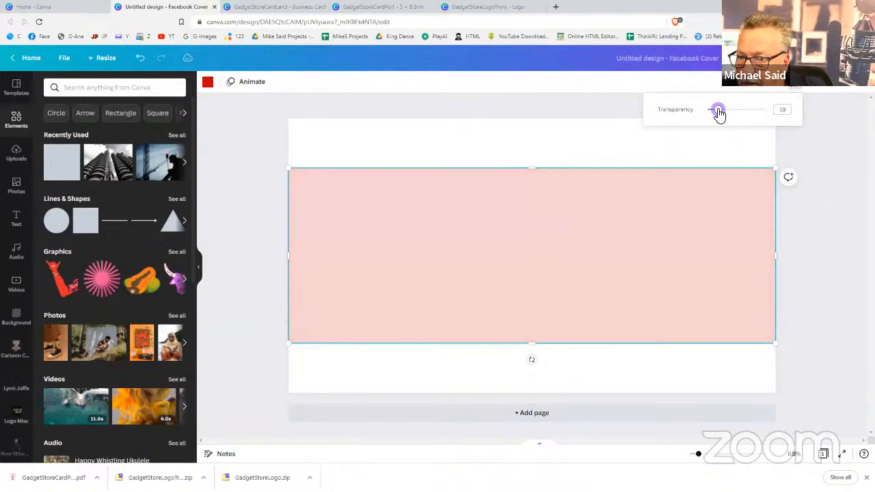
{"action": "left_click", "coordinate": [826, 242]}
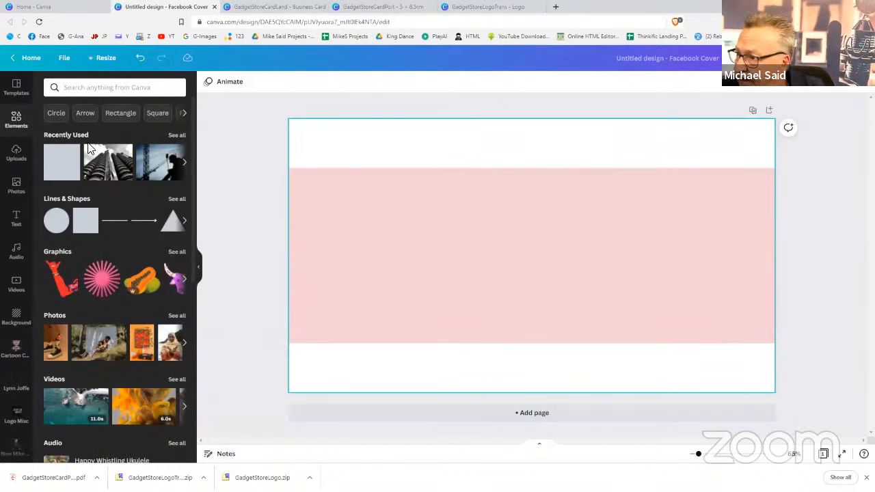
Search the Photos library for 'gadgets'
{"action": "left_click", "coordinate": [16, 184]}
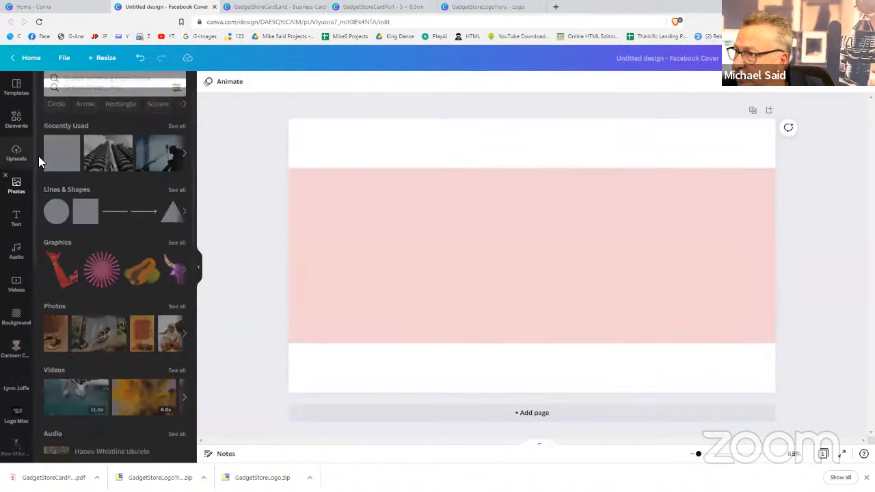
{"action": "left_click", "coordinate": [94, 86]}
{"action": "type", "text": "gadgets"}
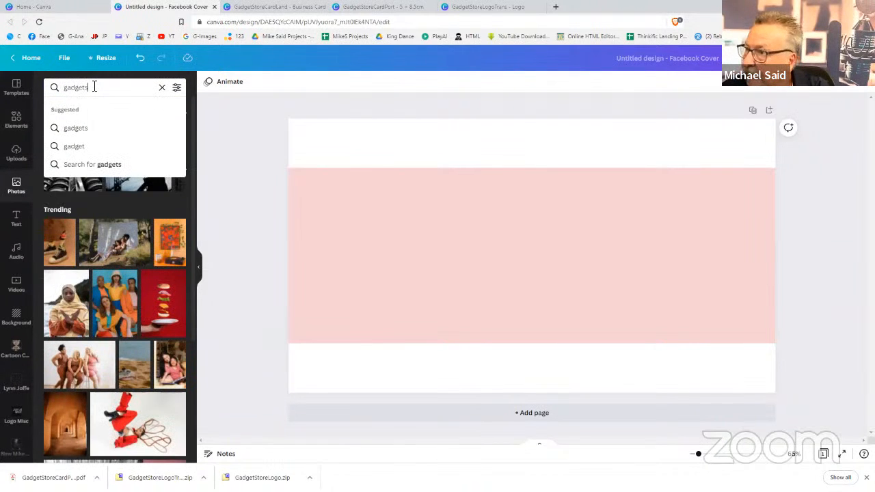
{"action": "key", "text": "Return"}
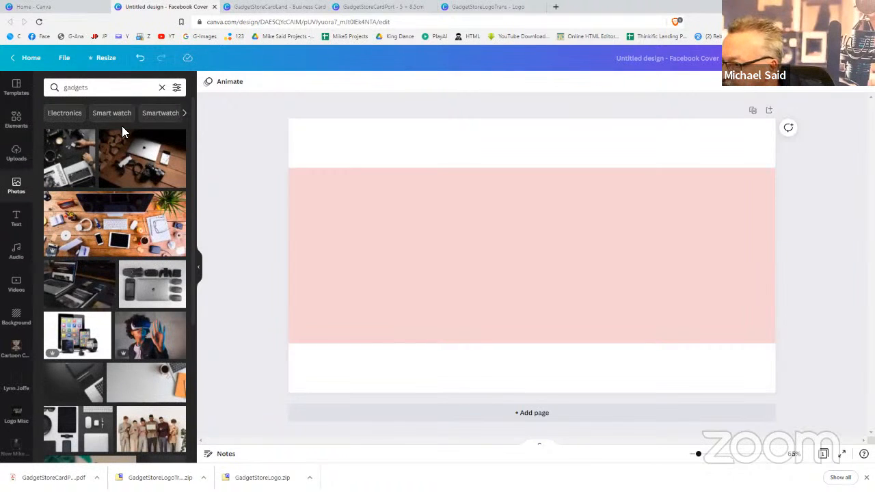
Scroll through the gadgets photo results, then open a new browser tab
{"action": "scroll", "coordinate": [107, 269], "scroll_direction": "down", "scroll_amount": 3}
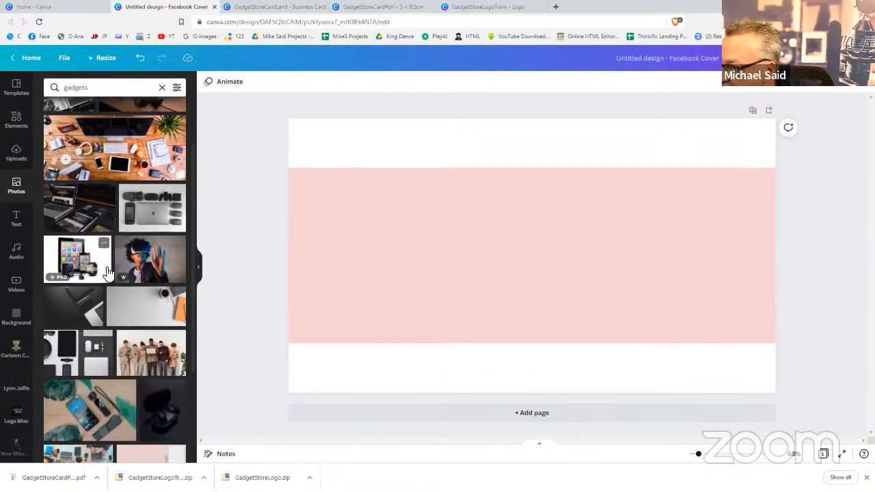
{"action": "scroll", "coordinate": [106, 270], "scroll_direction": "down", "scroll_amount": 1}
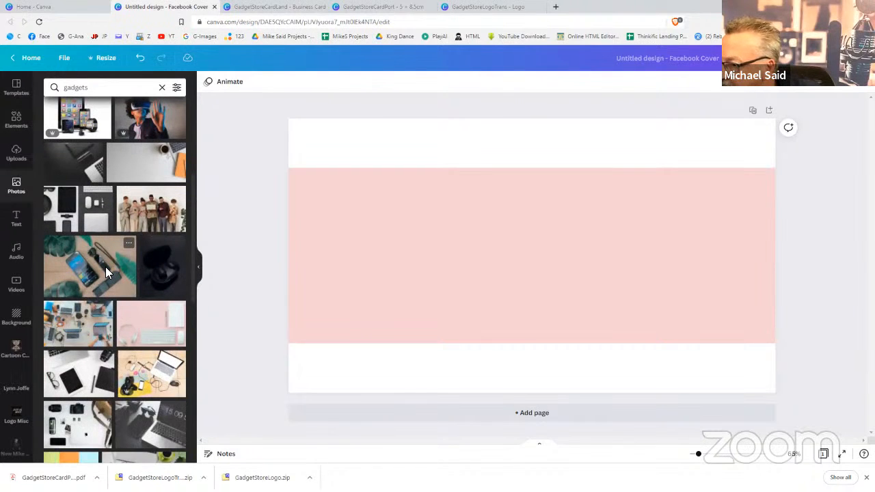
{"action": "scroll", "coordinate": [106, 271], "scroll_direction": "down", "scroll_amount": 2}
{"action": "scroll", "coordinate": [110, 272], "scroll_direction": "down", "scroll_amount": 2}
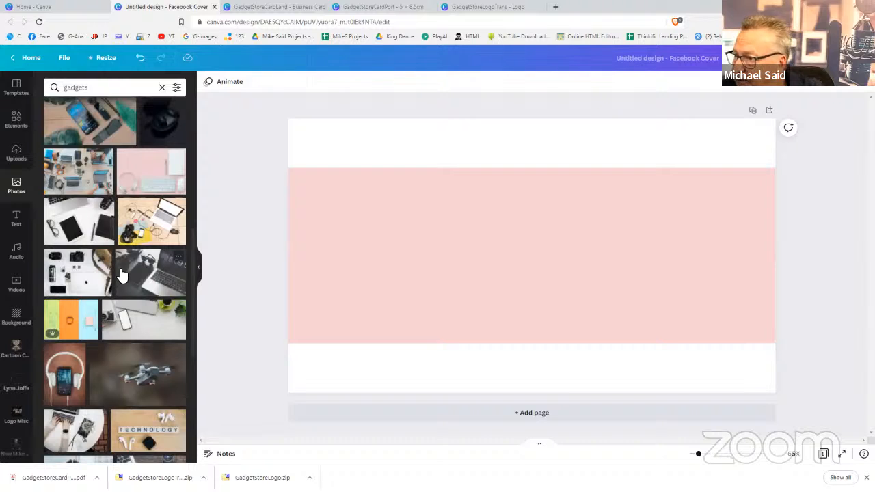
{"action": "scroll", "coordinate": [120, 275], "scroll_direction": "down", "scroll_amount": 4}
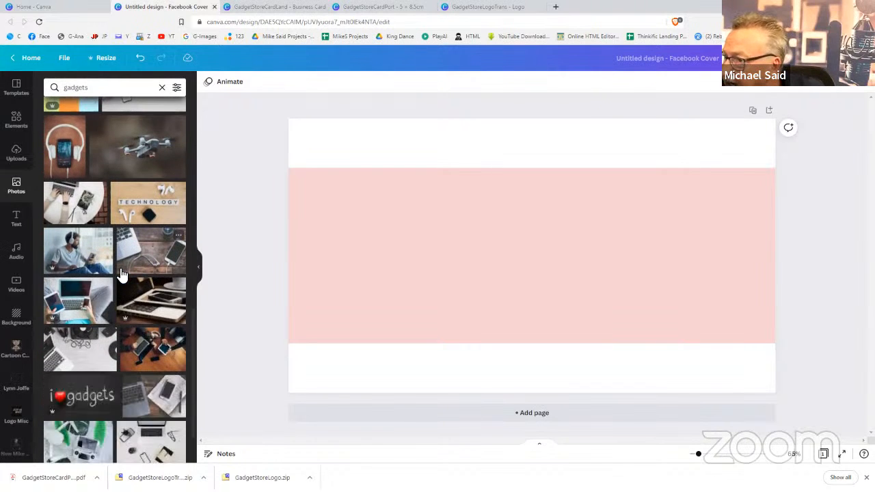
{"action": "scroll", "coordinate": [120, 274], "scroll_direction": "down", "scroll_amount": 3}
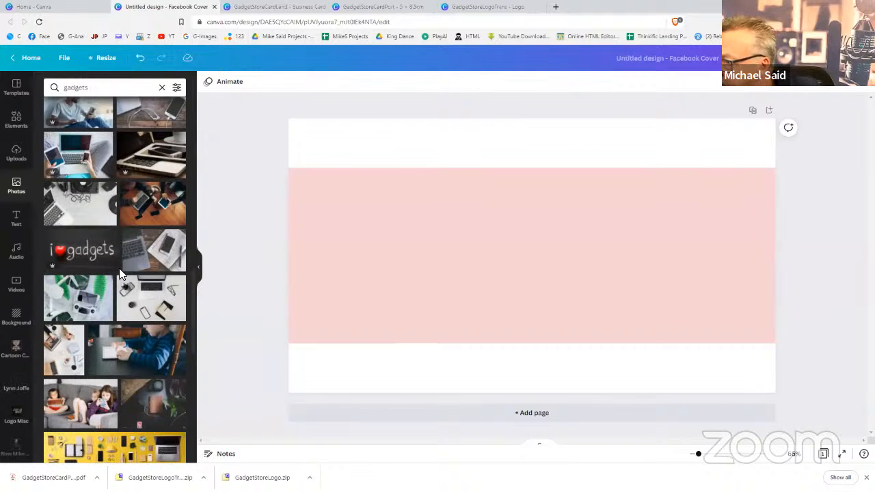
{"action": "scroll", "coordinate": [120, 273], "scroll_direction": "down", "scroll_amount": 2}
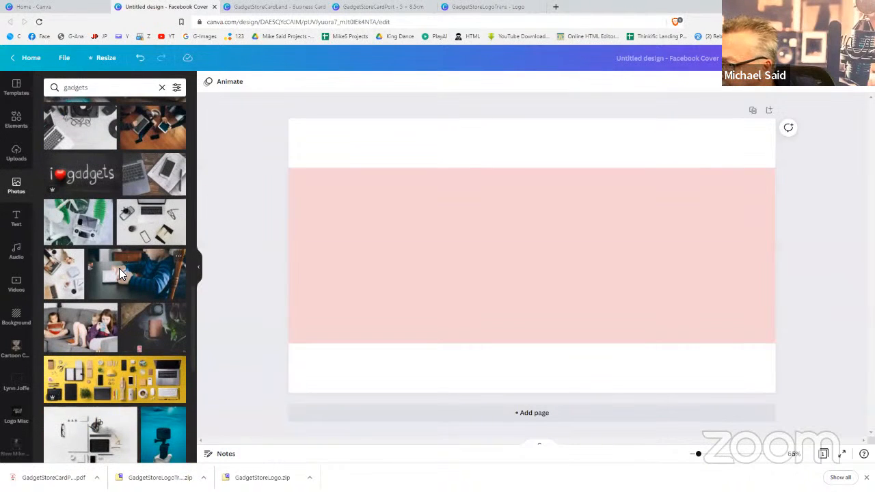
{"action": "scroll", "coordinate": [121, 274], "scroll_direction": "down", "scroll_amount": 3}
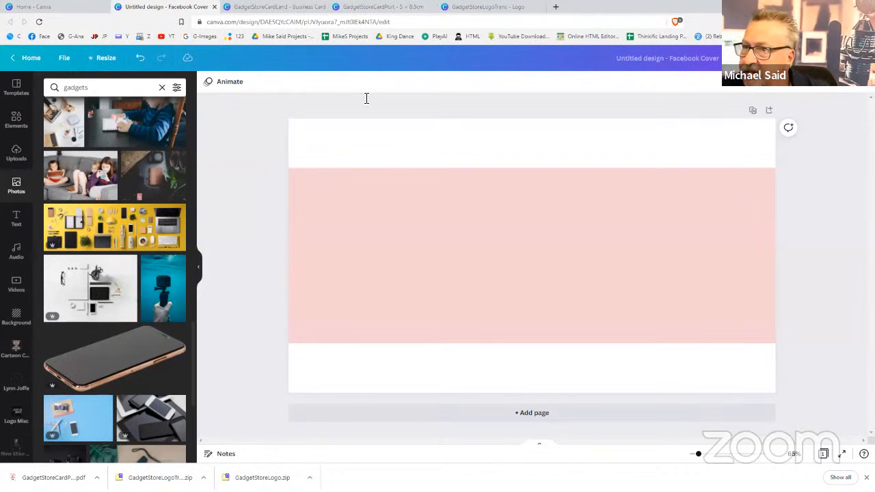
{"action": "left_click", "coordinate": [557, 7]}
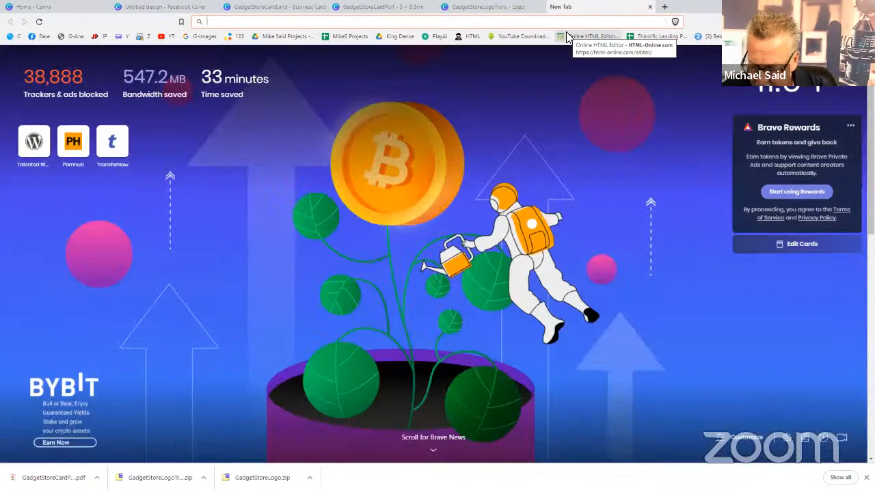
Search Google Images for 'gadget', filtered to large images
{"action": "type", "text": "gadget"}
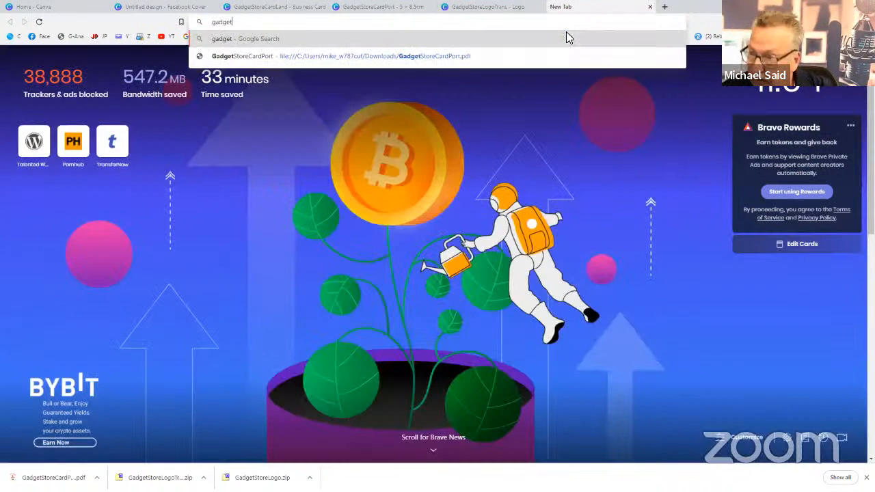
{"action": "key", "text": "Return"}
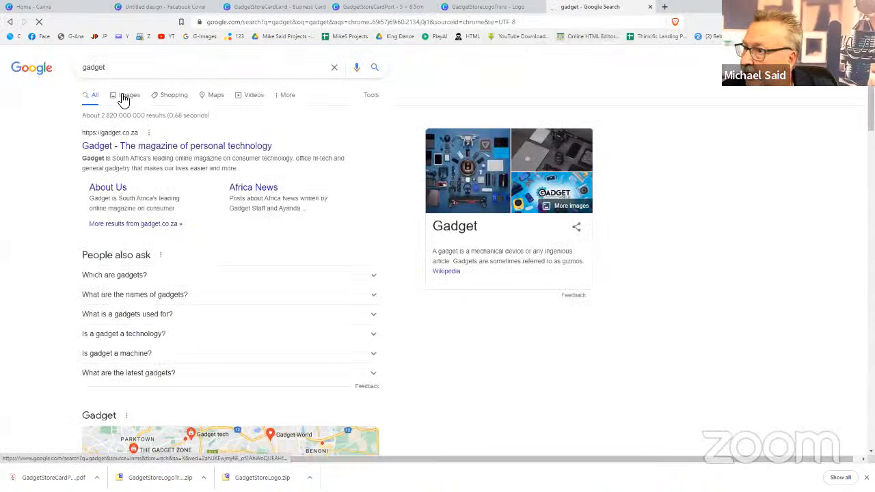
{"action": "left_click", "coordinate": [124, 99]}
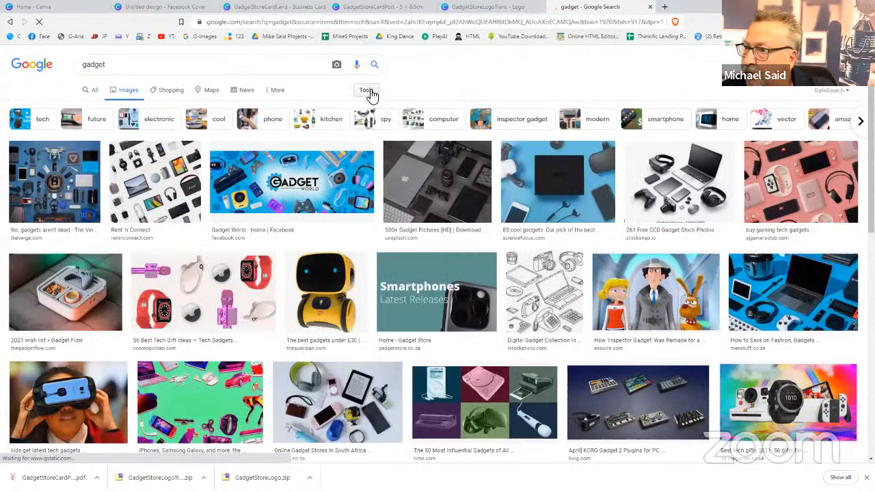
{"action": "left_click", "coordinate": [367, 91]}
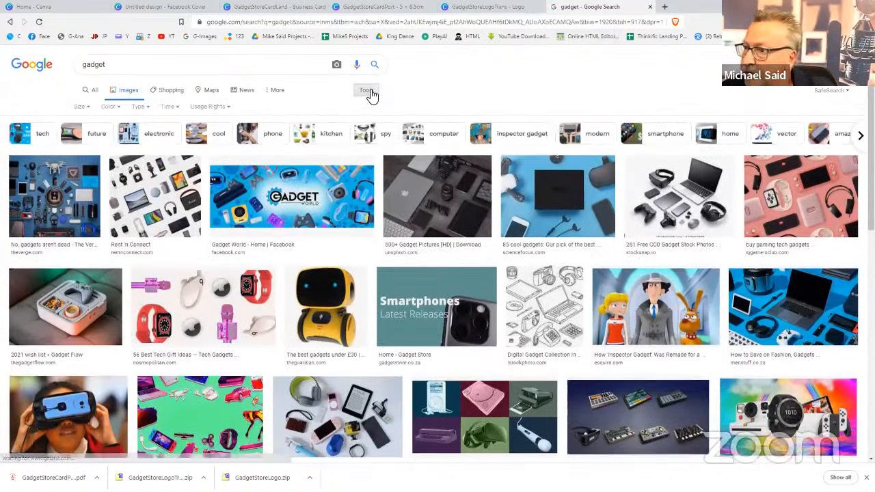
{"action": "left_click", "coordinate": [84, 107]}
{"action": "left_click", "coordinate": [84, 138]}
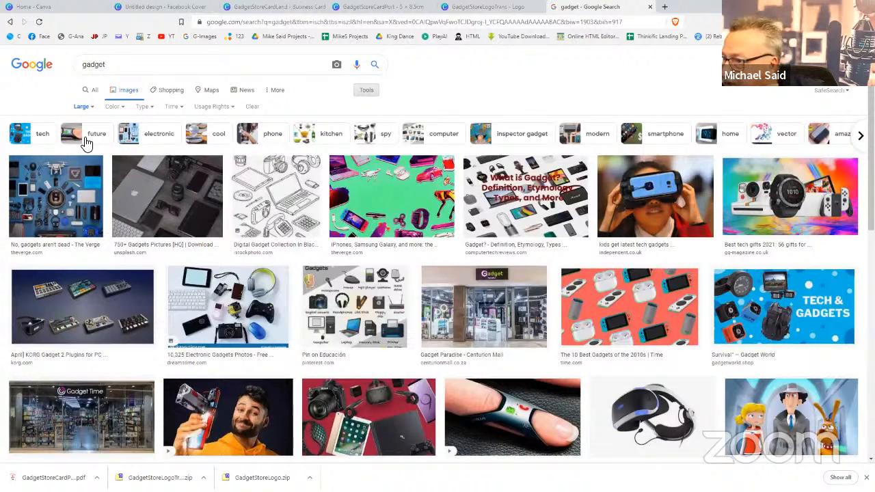
Preview the KORG and Best tech gifts images, then return to the Canva cover
{"action": "left_click", "coordinate": [98, 293]}
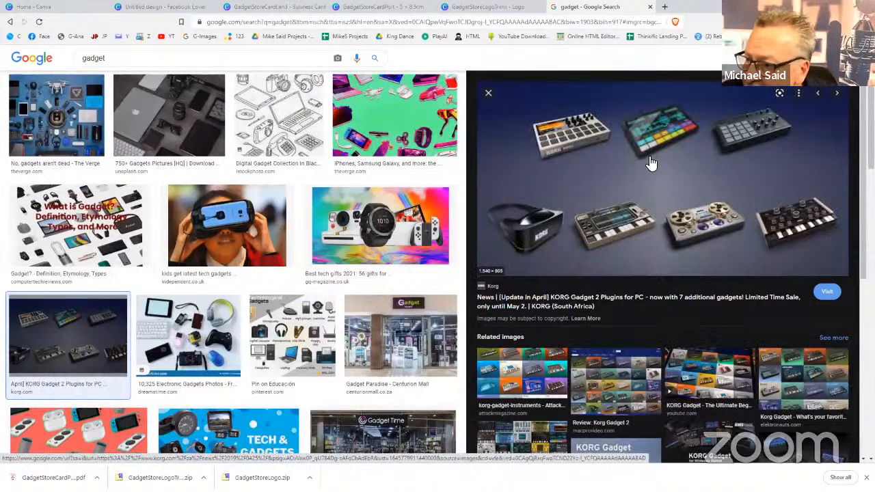
{"action": "left_click", "coordinate": [375, 220]}
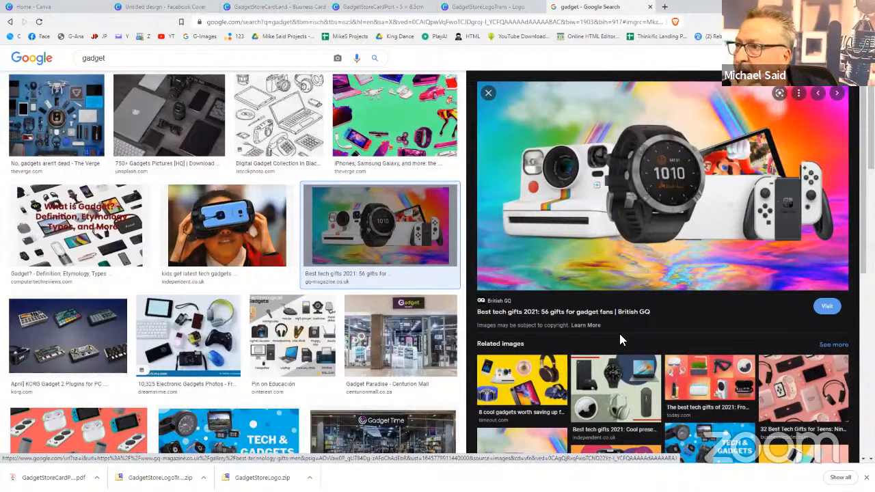
{"action": "left_click", "coordinate": [488, 8]}
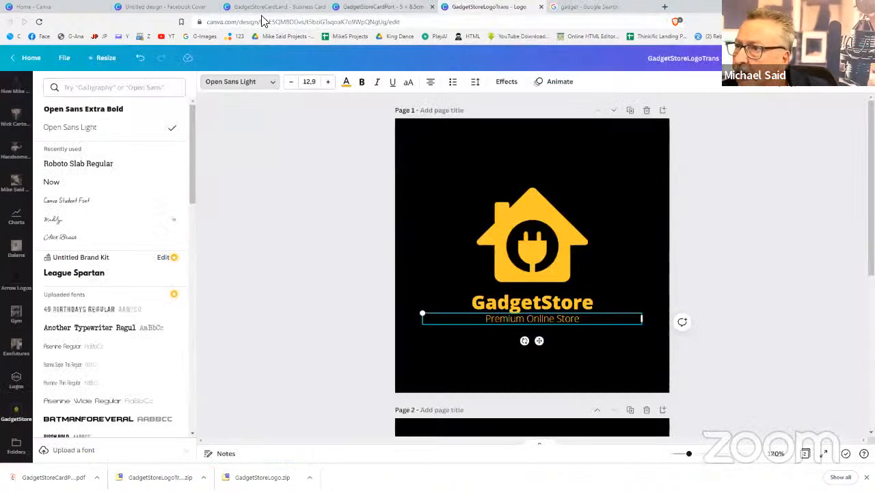
{"action": "left_click", "coordinate": [164, 6]}
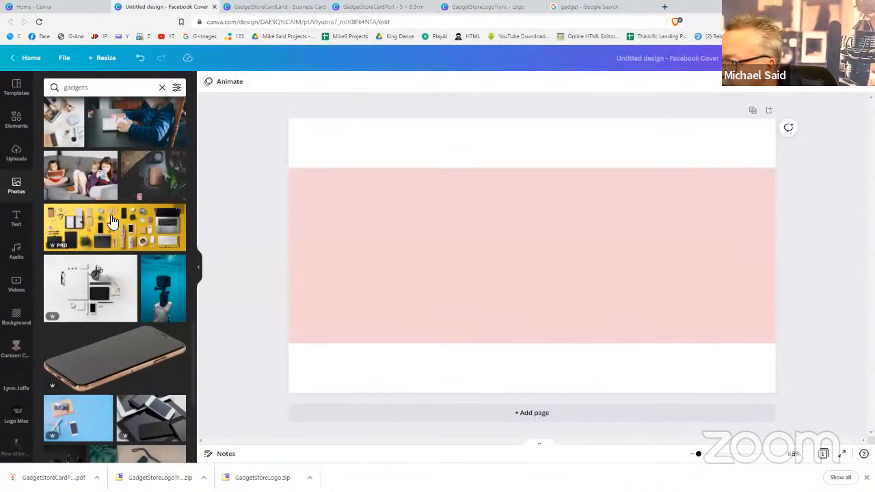
Browse further through the gadgets photos and select the pink band
{"action": "scroll", "coordinate": [102, 248], "scroll_direction": "down", "scroll_amount": 5}
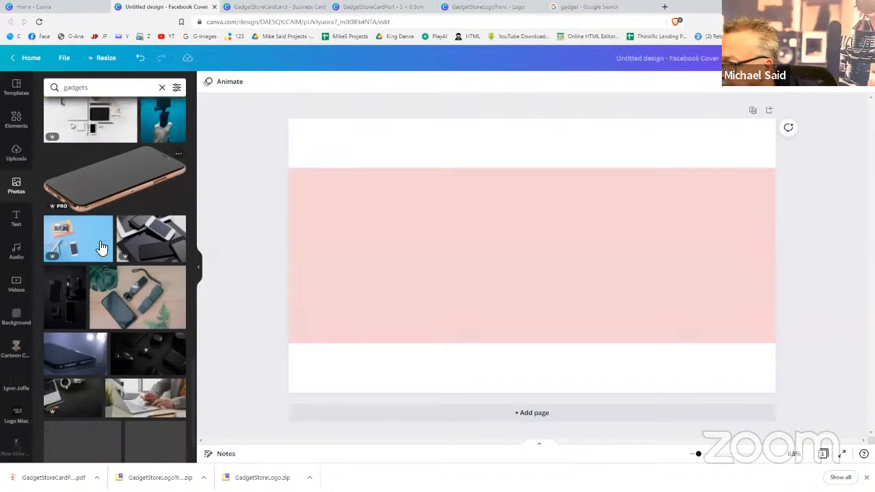
{"action": "scroll", "coordinate": [102, 248], "scroll_direction": "down", "scroll_amount": 3}
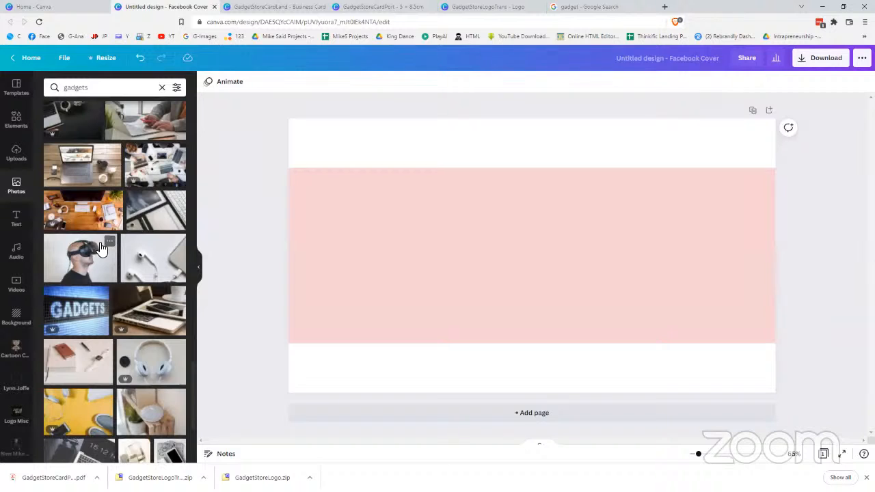
{"action": "scroll", "coordinate": [101, 248], "scroll_direction": "down", "scroll_amount": 3}
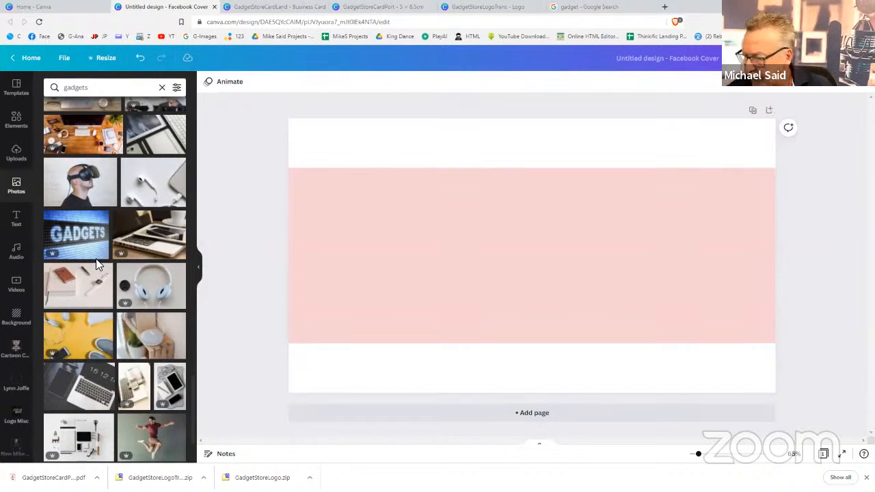
{"action": "mouse_move", "coordinate": [97, 257]}
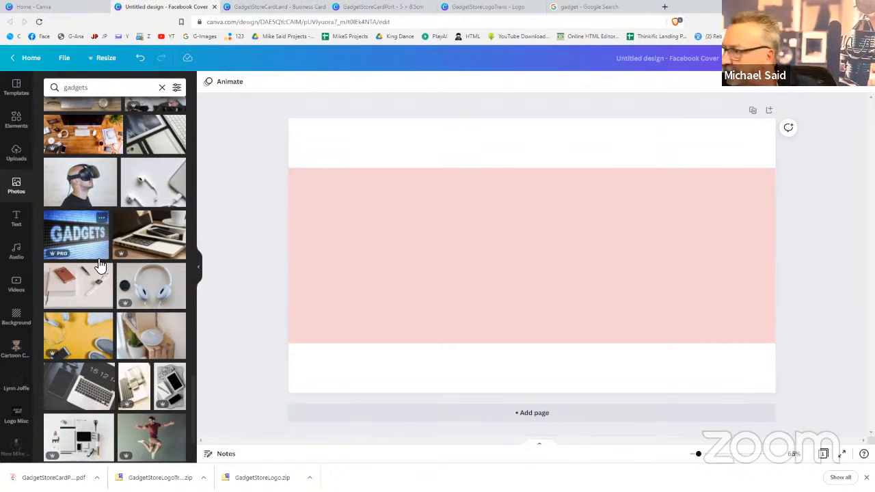
{"action": "left_click", "coordinate": [324, 296]}
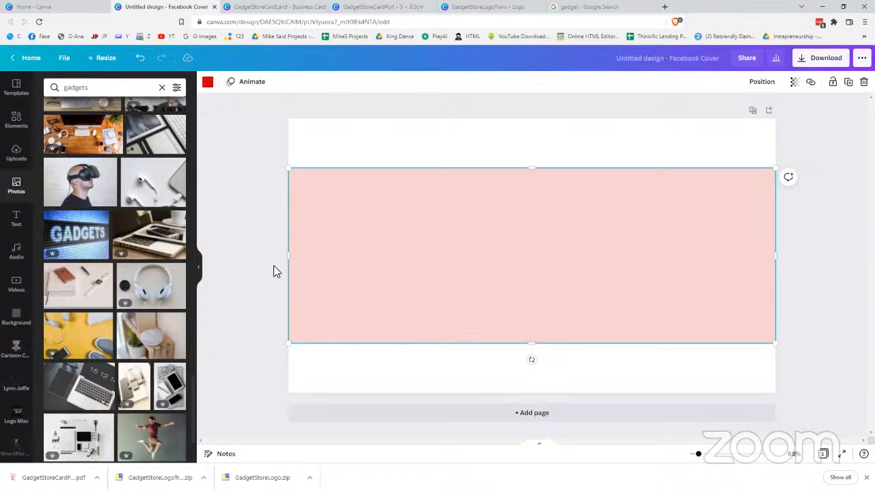
Replace the photo search term with 'electronics'
{"action": "scroll", "coordinate": [152, 307], "scroll_direction": "down", "scroll_amount": 2}
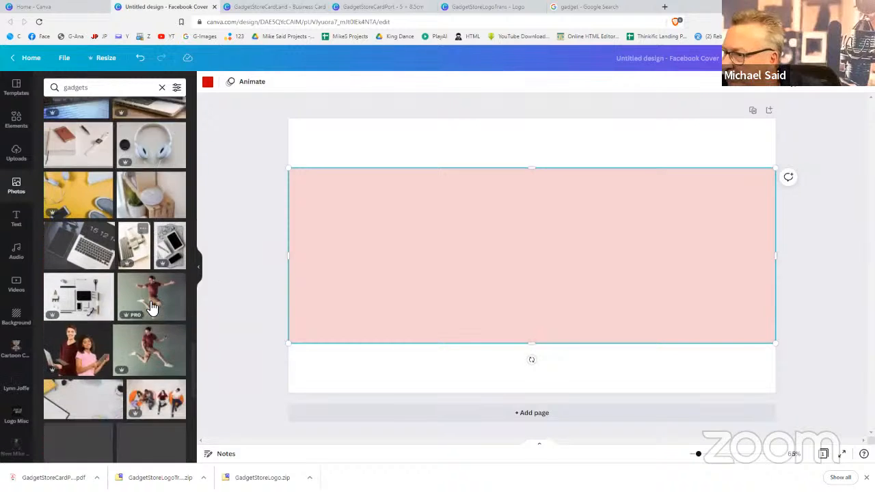
{"action": "scroll", "coordinate": [152, 307], "scroll_direction": "down", "scroll_amount": 4}
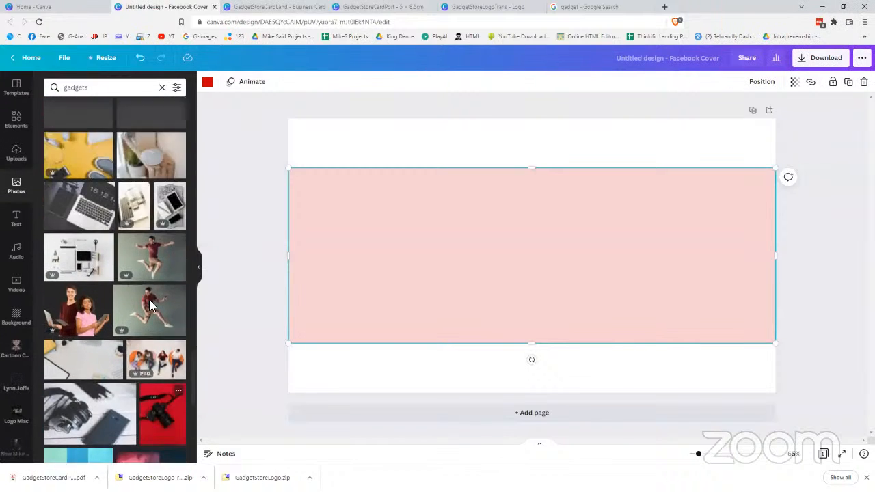
{"action": "scroll", "coordinate": [152, 307], "scroll_direction": "up", "scroll_amount": 2}
{"action": "double_click", "coordinate": [85, 87]}
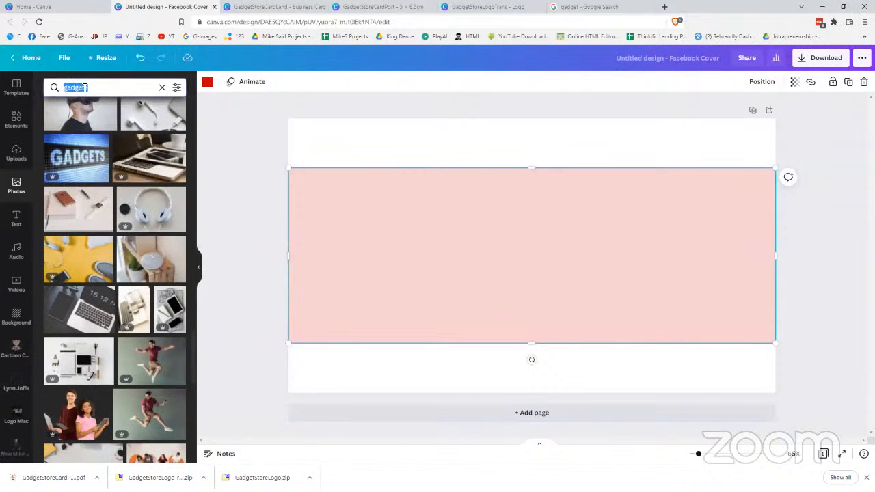
{"action": "type", "text": "electr"}
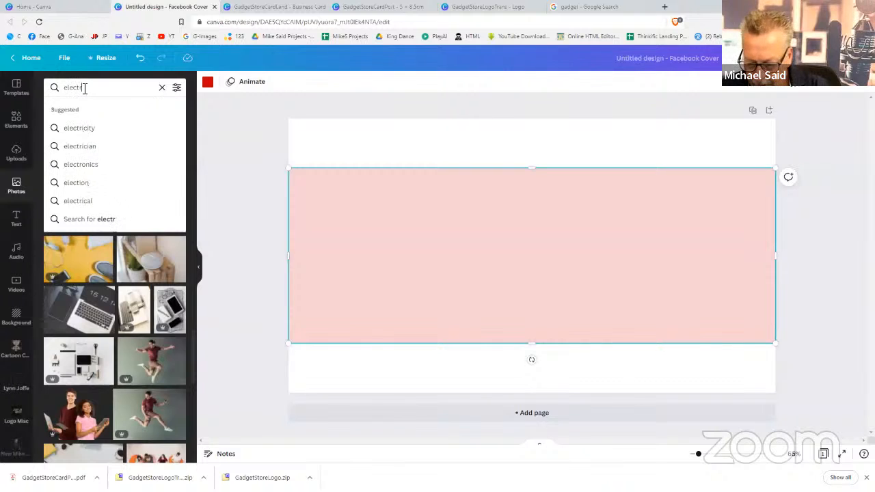
{"action": "type", "text": "onics"}
Search electronics photos and add the rainbow circuit-lines photo to the page
{"action": "key", "text": "Return"}
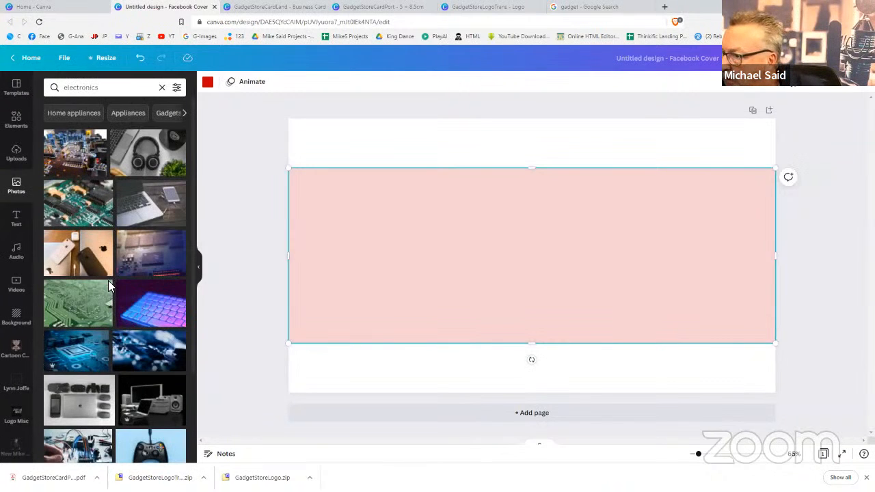
{"action": "scroll", "coordinate": [109, 284], "scroll_direction": "down", "scroll_amount": 5}
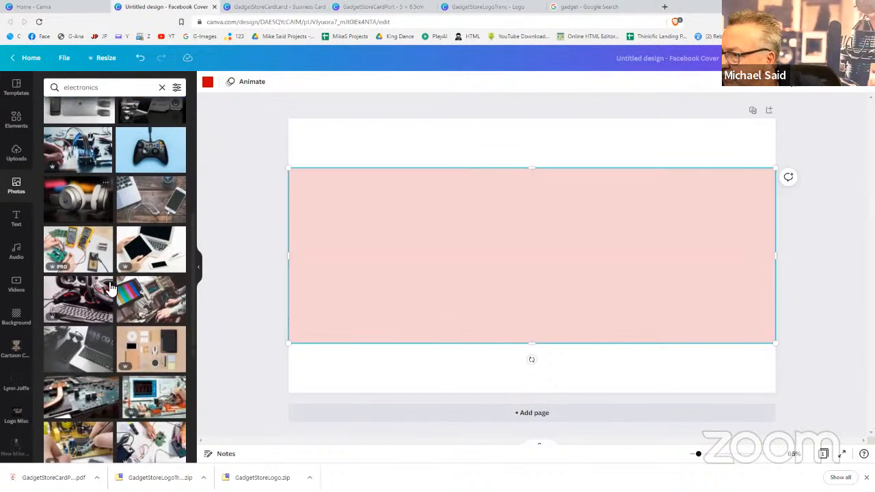
{"action": "scroll", "coordinate": [109, 287], "scroll_direction": "down", "scroll_amount": 3}
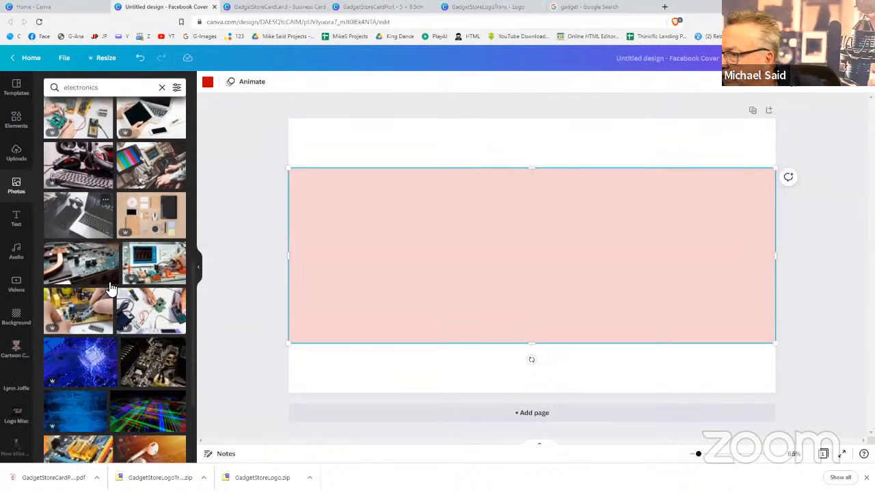
{"action": "scroll", "coordinate": [110, 288], "scroll_direction": "down", "scroll_amount": 3}
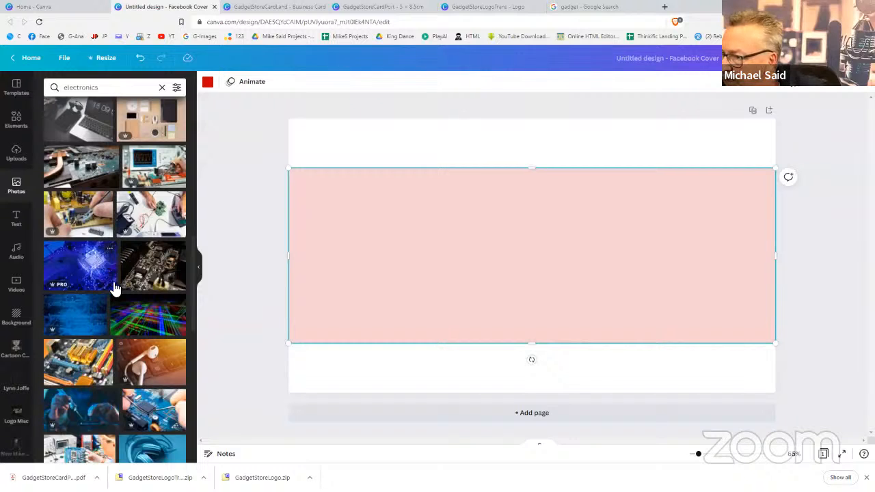
{"action": "left_click", "coordinate": [147, 321]}
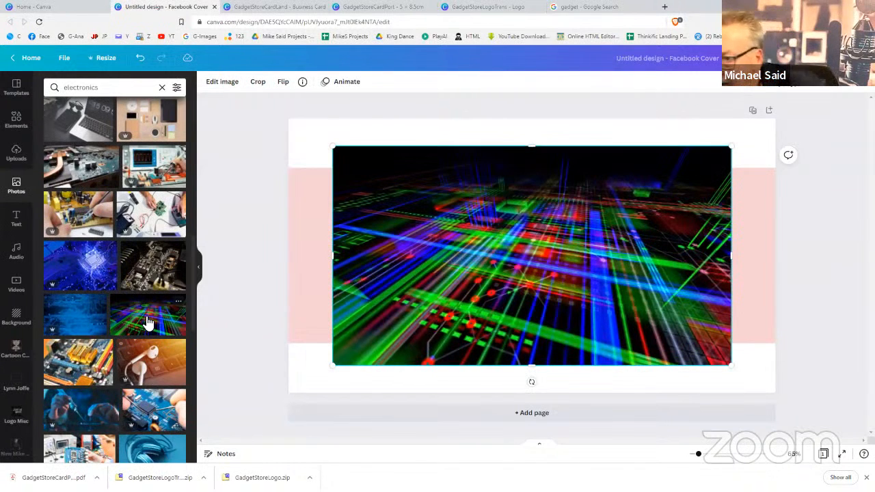
Set the circuit-lines photo as the page background and delete the extra page 2
{"action": "right_click", "coordinate": [558, 282]}
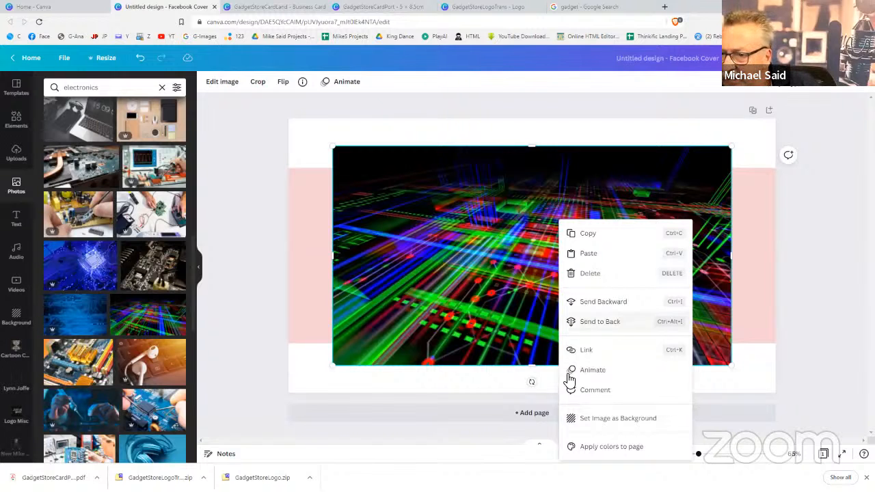
{"action": "left_click", "coordinate": [577, 419]}
{"action": "left_click", "coordinate": [579, 416]}
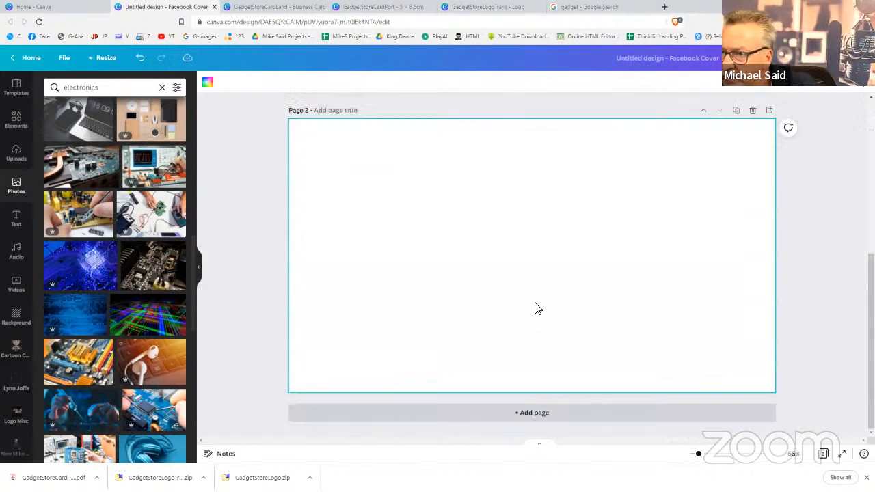
{"action": "scroll", "coordinate": [752, 363], "scroll_direction": "up", "scroll_amount": 3}
{"action": "left_click", "coordinate": [754, 338]}
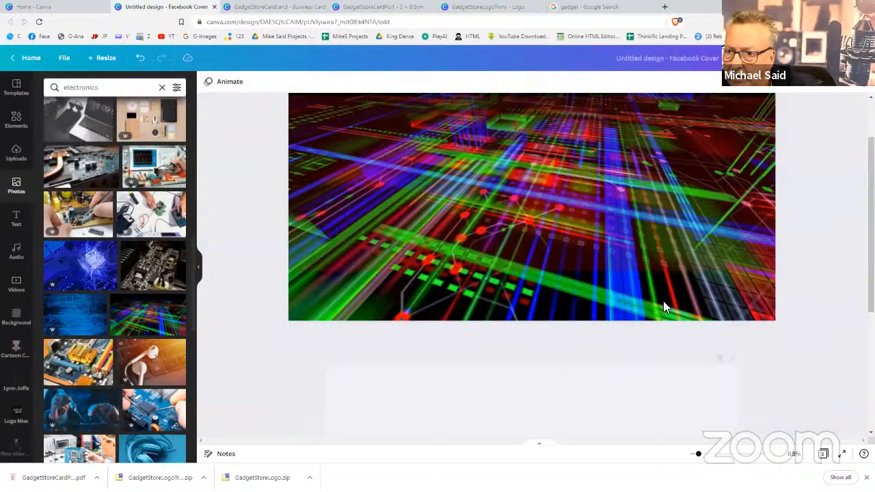
Set the red band's transparency to 40 over the background photo
{"action": "left_click", "coordinate": [635, 256]}
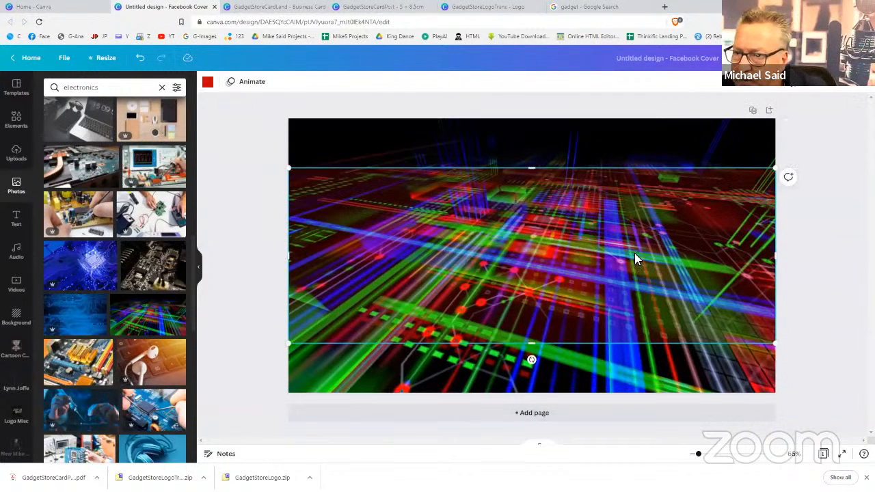
{"action": "left_click", "coordinate": [803, 89]}
{"action": "left_click_drag", "start_coordinate": [729, 112], "coordinate": [737, 116]}
{"action": "left_click", "coordinate": [839, 311]}
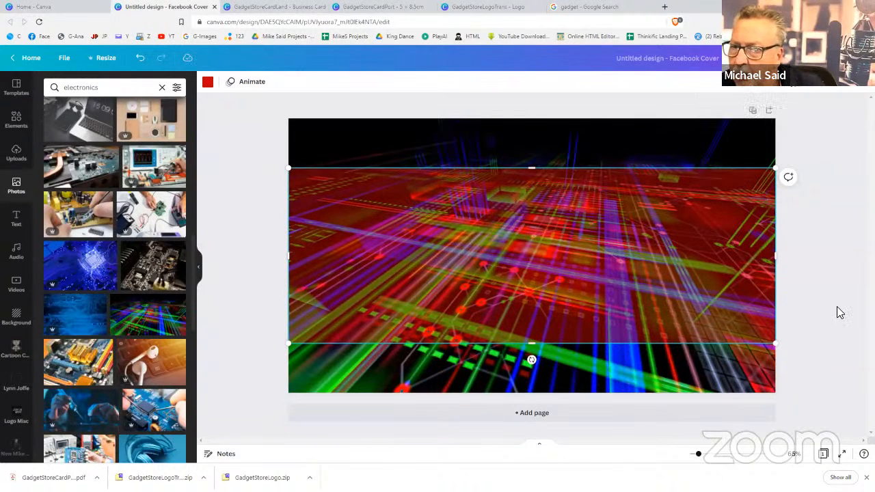
{"action": "left_click", "coordinate": [839, 311]}
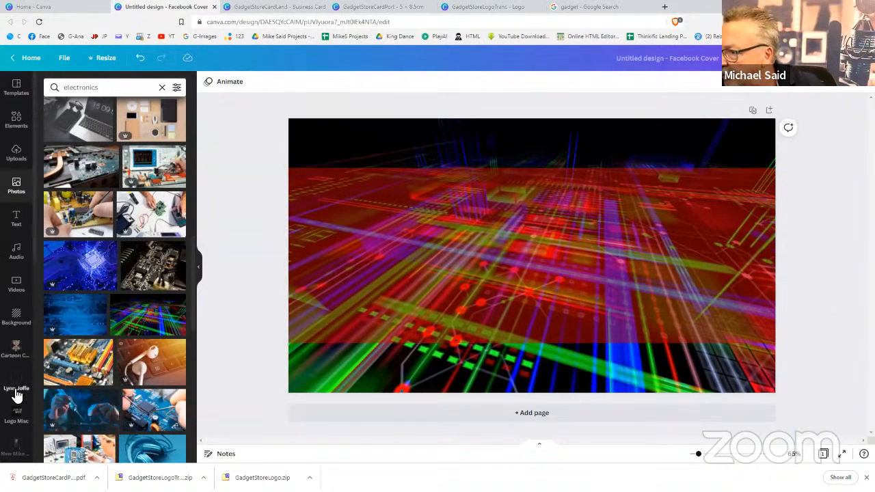
Add the GadgetStore logo from the uploads folder, enlarged, on the cover's left side
{"action": "scroll", "coordinate": [17, 396], "scroll_direction": "down", "scroll_amount": 4}
{"action": "scroll", "coordinate": [17, 396], "scroll_direction": "down", "scroll_amount": 2}
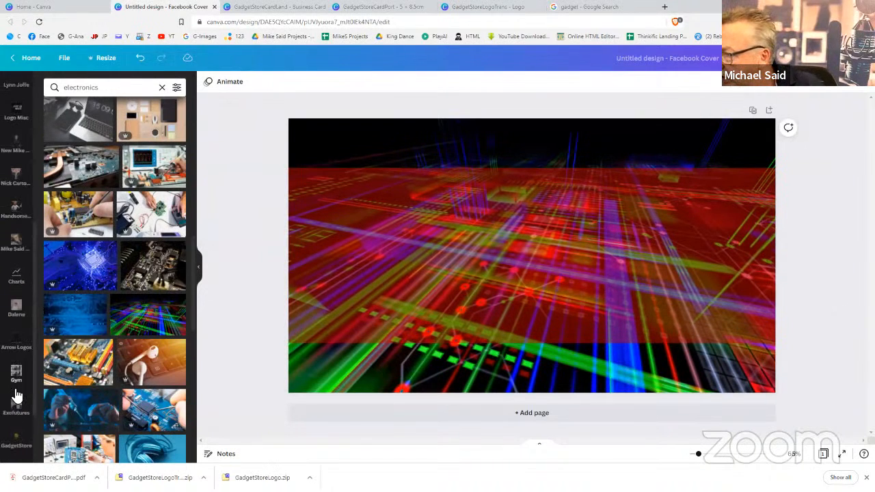
{"action": "scroll", "coordinate": [16, 395], "scroll_direction": "down", "scroll_amount": 2}
{"action": "left_click", "coordinate": [14, 364]}
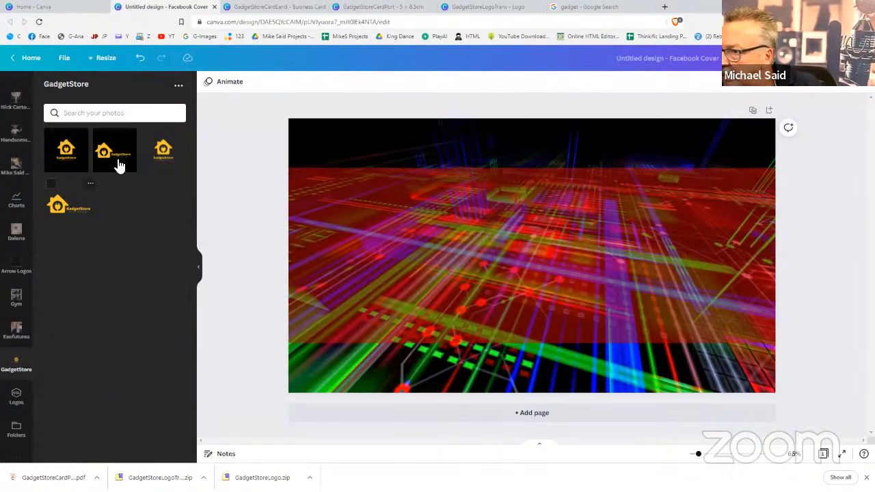
{"action": "left_click", "coordinate": [161, 149]}
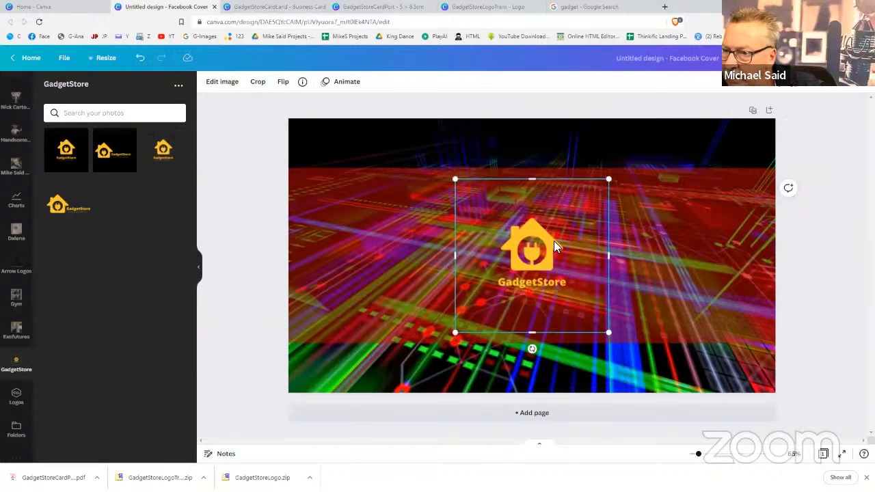
{"action": "left_click_drag", "start_coordinate": [553, 245], "coordinate": [370, 193]}
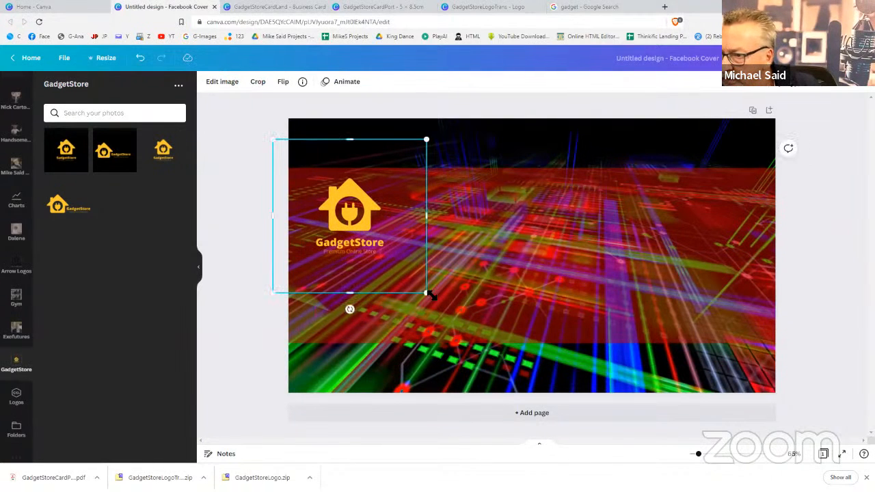
{"action": "left_click_drag", "start_coordinate": [427, 293], "coordinate": [519, 386]}
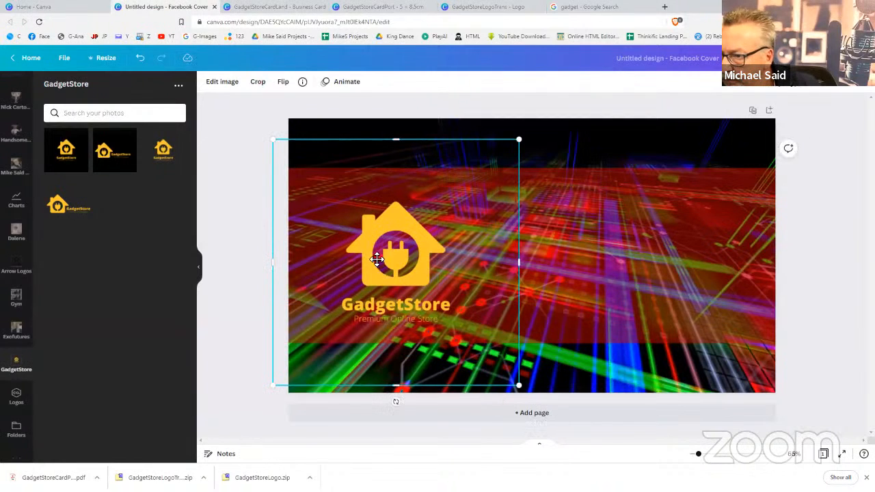
{"action": "left_click_drag", "start_coordinate": [377, 259], "coordinate": [356, 255]}
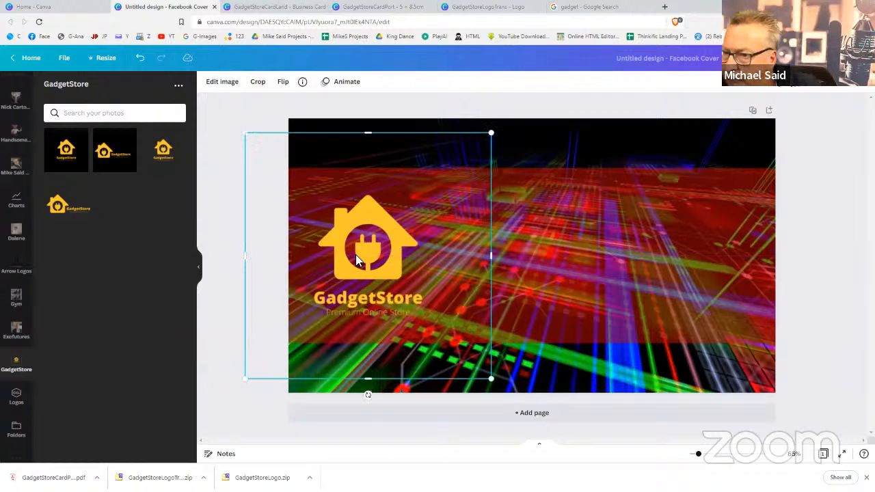
{"action": "left_click", "coordinate": [593, 209]}
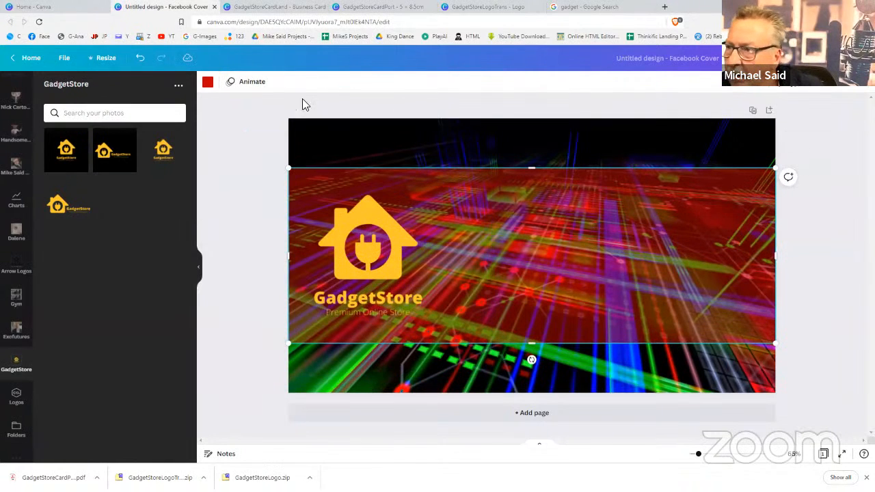
Recolour the band near-black and set its transparency to 68
{"action": "left_click", "coordinate": [208, 81]}
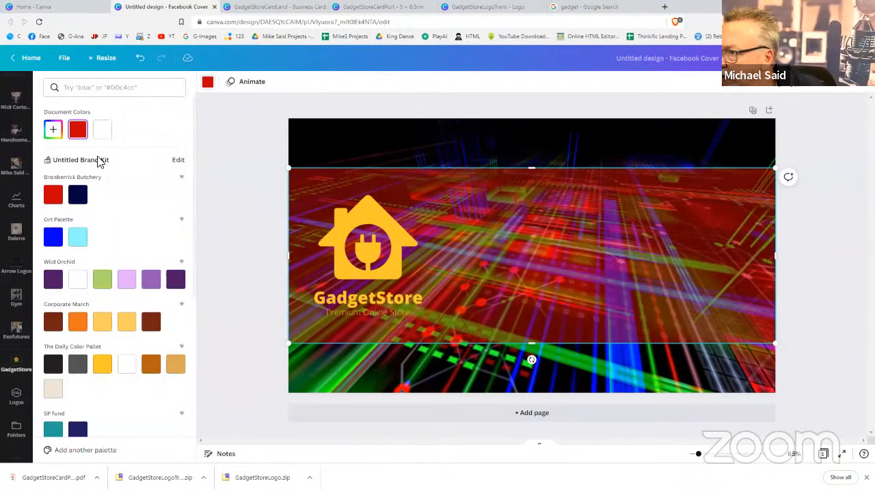
{"action": "left_click", "coordinate": [53, 363]}
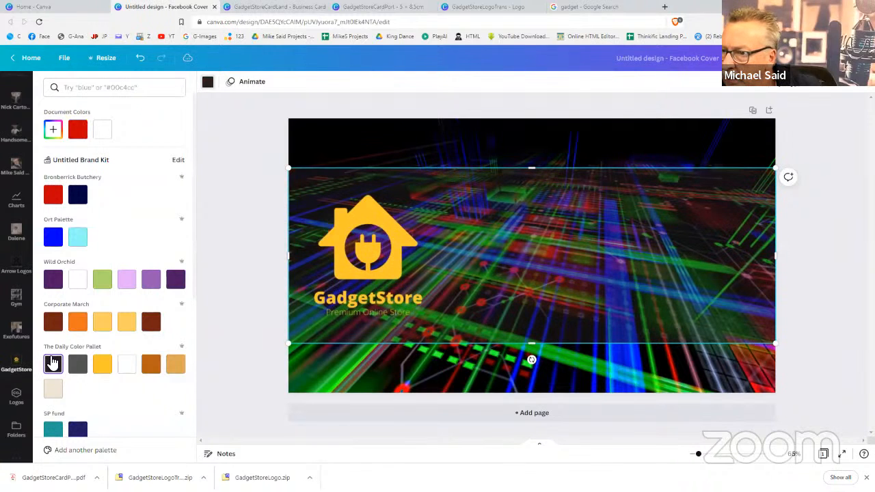
{"action": "left_click", "coordinate": [800, 88]}
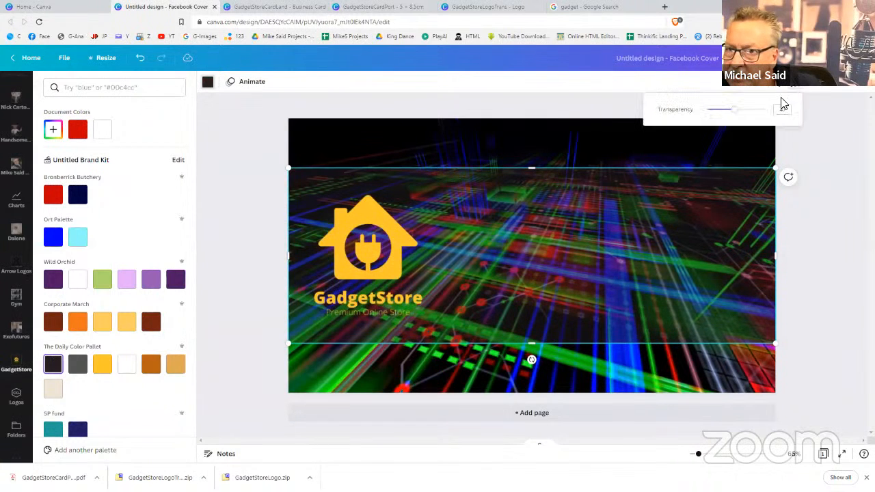
{"action": "left_click", "coordinate": [749, 110]}
{"action": "left_click", "coordinate": [831, 220]}
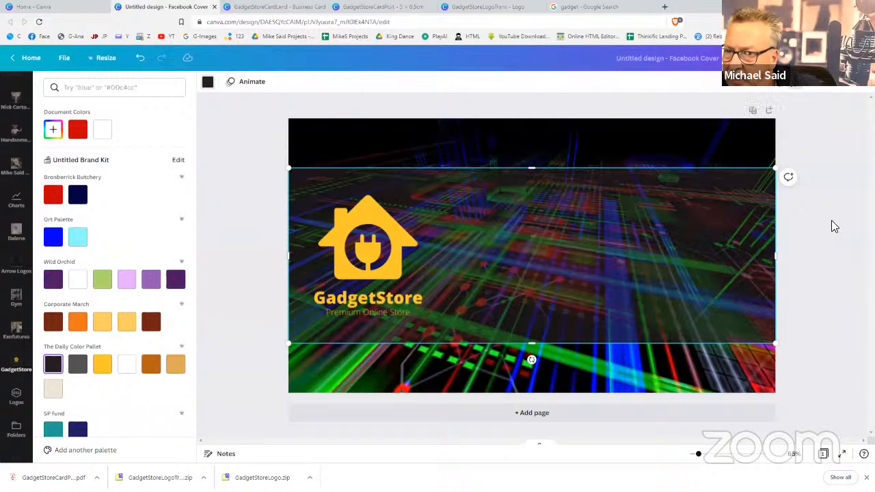
{"action": "left_click", "coordinate": [832, 221]}
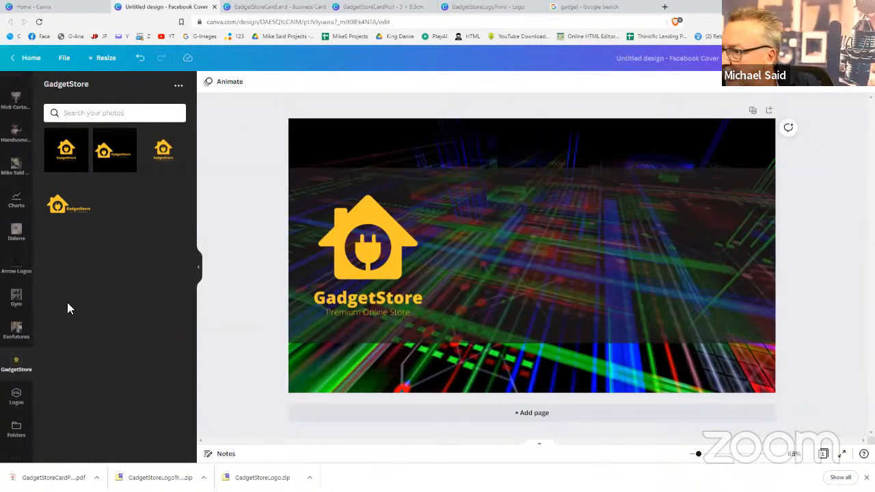
Add a heading reading 'South Africa's Leading' / 'Online GadgetStore' on two lines
{"action": "scroll", "coordinate": [12, 168], "scroll_direction": "up", "scroll_amount": 5}
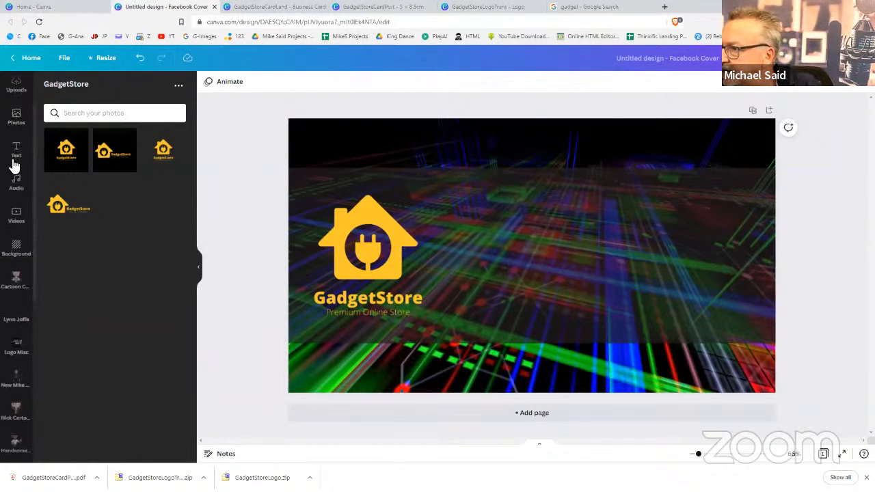
{"action": "left_click", "coordinate": [16, 219]}
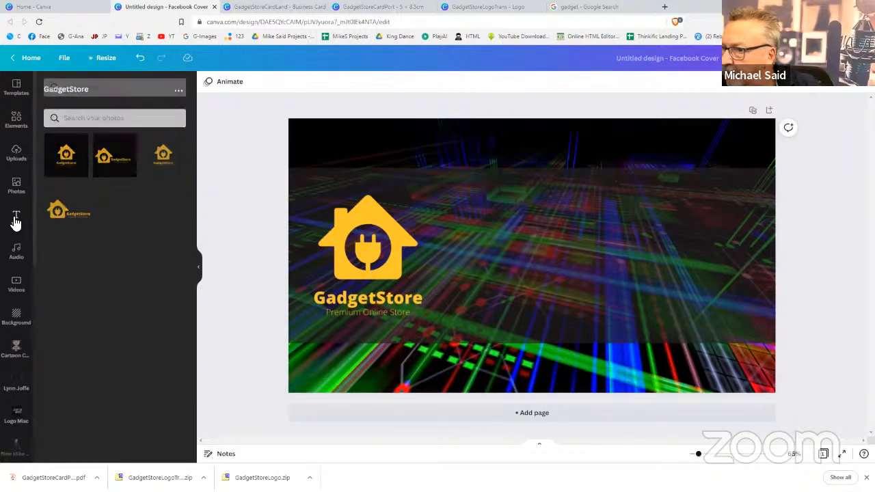
{"action": "left_click", "coordinate": [74, 148]}
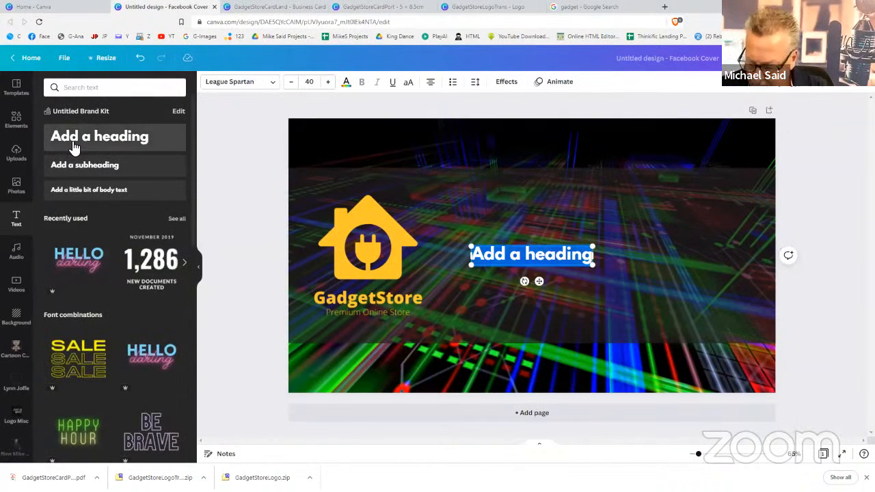
{"action": "type", "text": "South "}
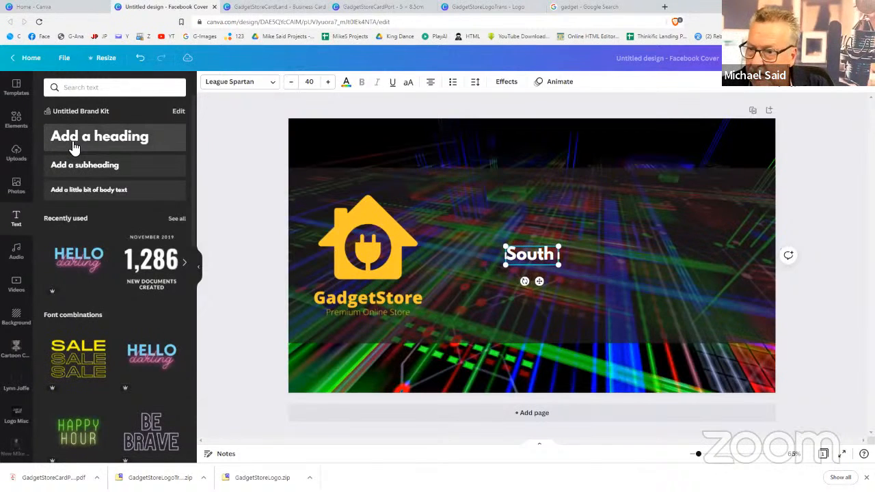
{"action": "type", "text": "Africa"}
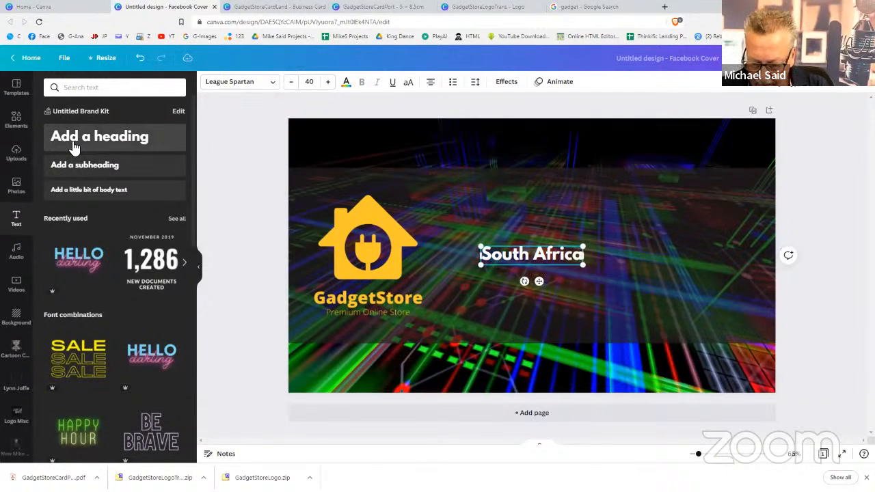
{"action": "type", "text": "'s Leading"}
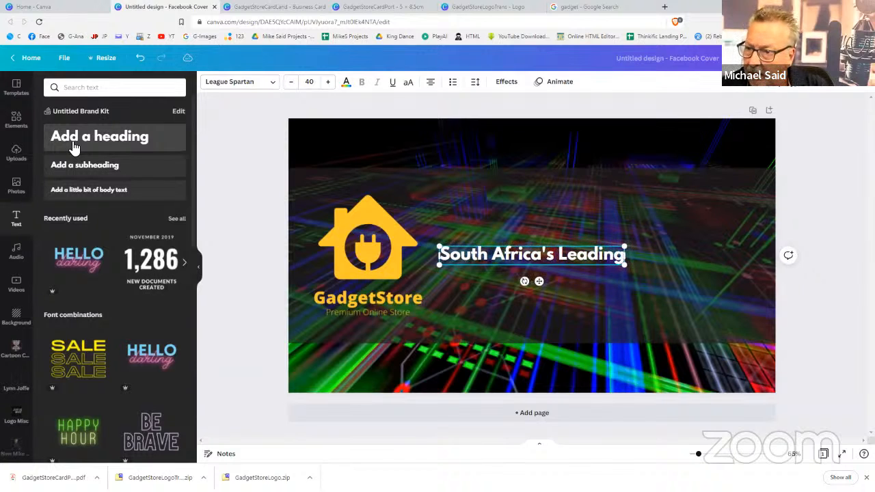
{"action": "key", "text": "Return"}
{"action": "type", "text": "Onl"}
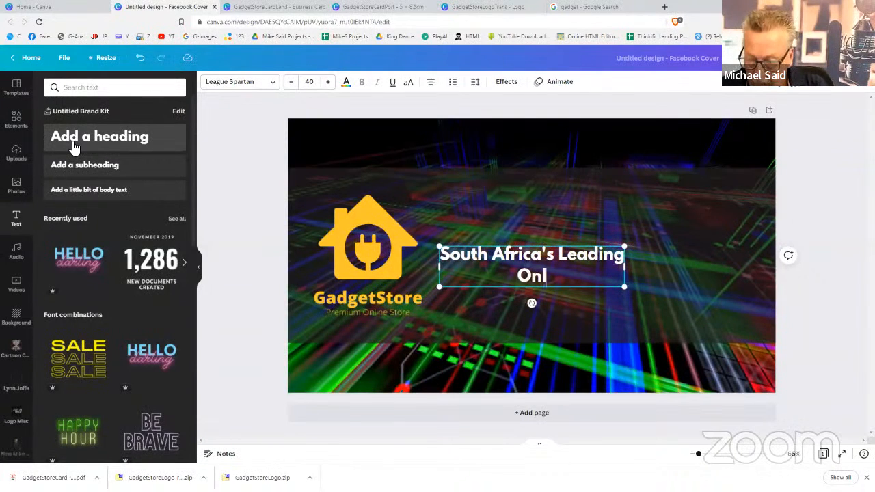
{"action": "type", "text": "ine G"}
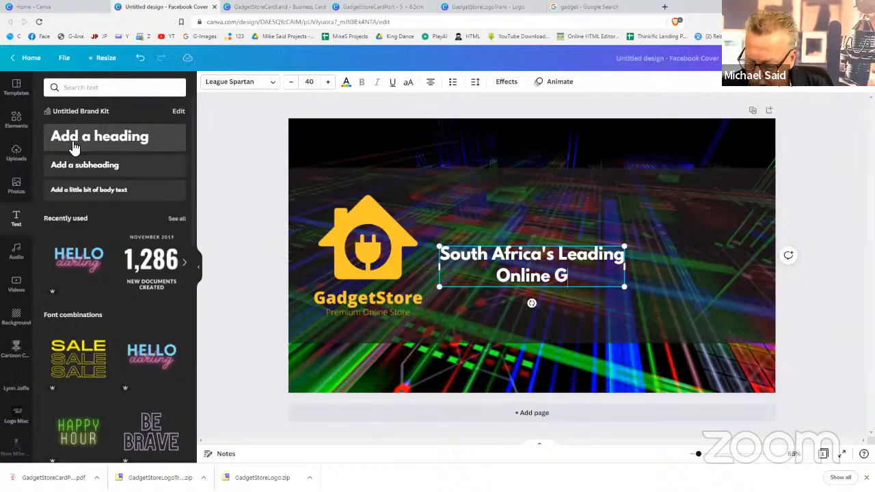
{"action": "type", "text": "adgetS"}
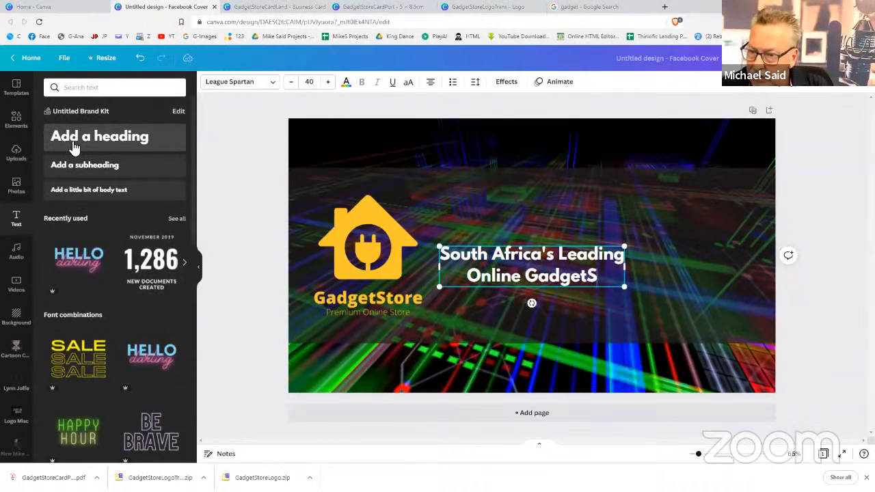
{"action": "type", "text": "tore"}
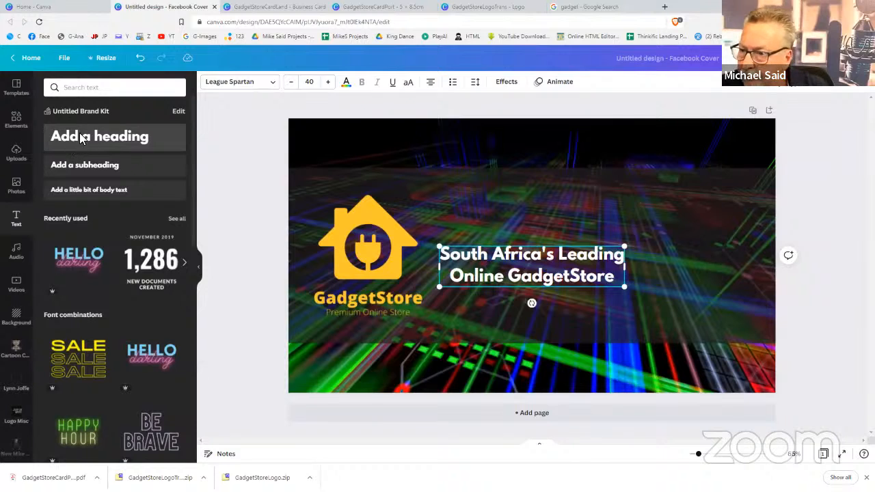
{"action": "left_click", "coordinate": [674, 308]}
{"action": "left_click", "coordinate": [606, 283]}
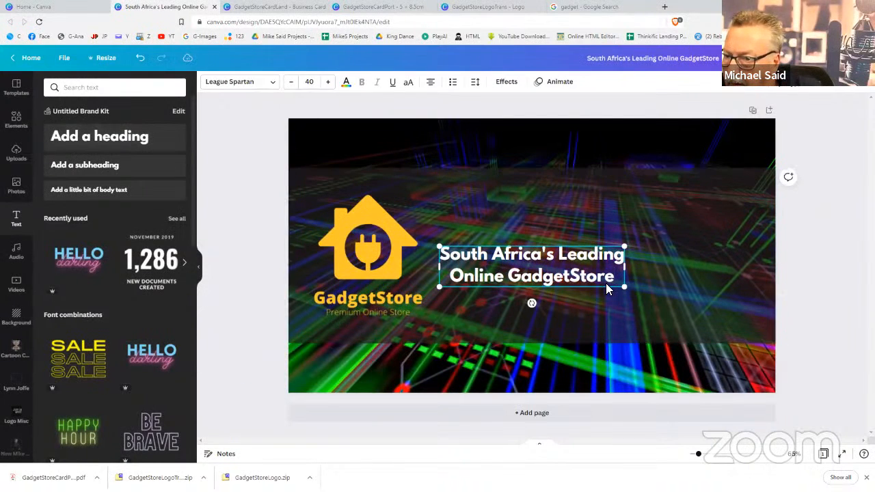
Set the heading to Open Sans Extra Bold, about size 65.5, centred with the logo
{"action": "left_click", "coordinate": [259, 82]}
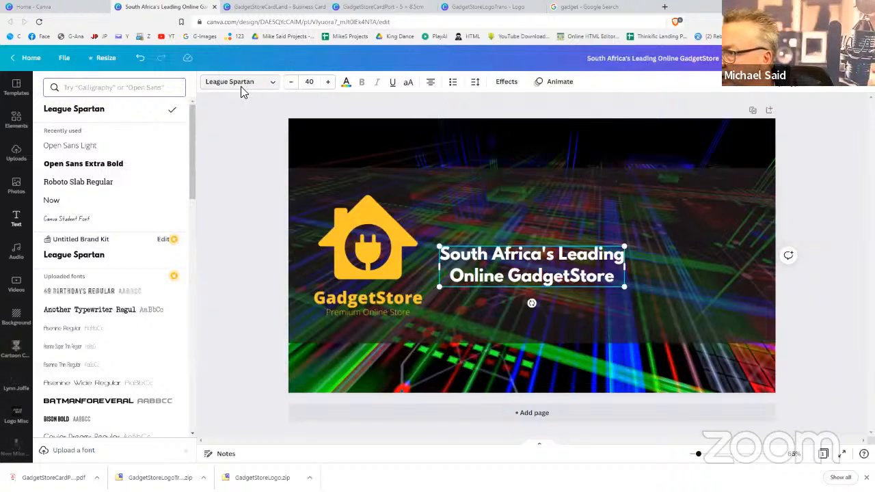
{"action": "left_click", "coordinate": [113, 165]}
{"action": "left_click_drag", "start_coordinate": [472, 259], "coordinate": [471, 211]}
{"action": "left_click_drag", "start_coordinate": [620, 239], "coordinate": [736, 321]}
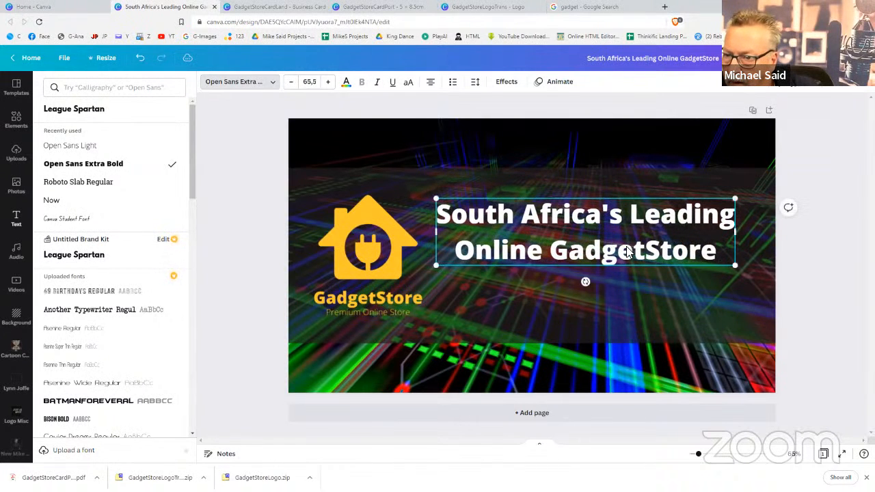
{"action": "left_click_drag", "start_coordinate": [629, 247], "coordinate": [636, 270]}
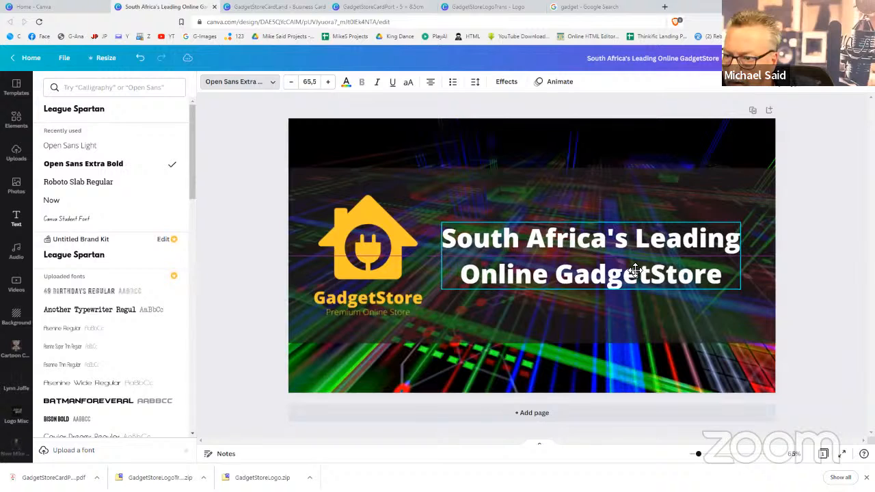
{"action": "left_click", "coordinate": [804, 197]}
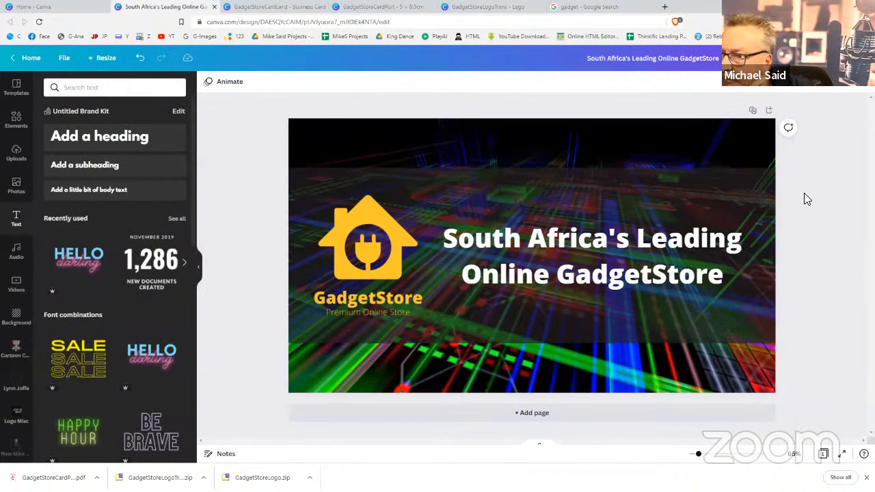
Try yellow heading text, then revert it to white
{"action": "left_click", "coordinate": [601, 227]}
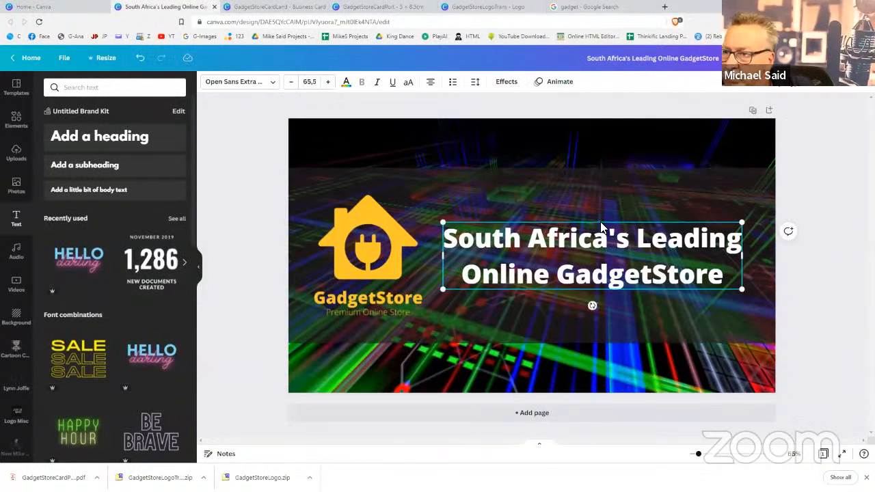
{"action": "left_click", "coordinate": [346, 82]}
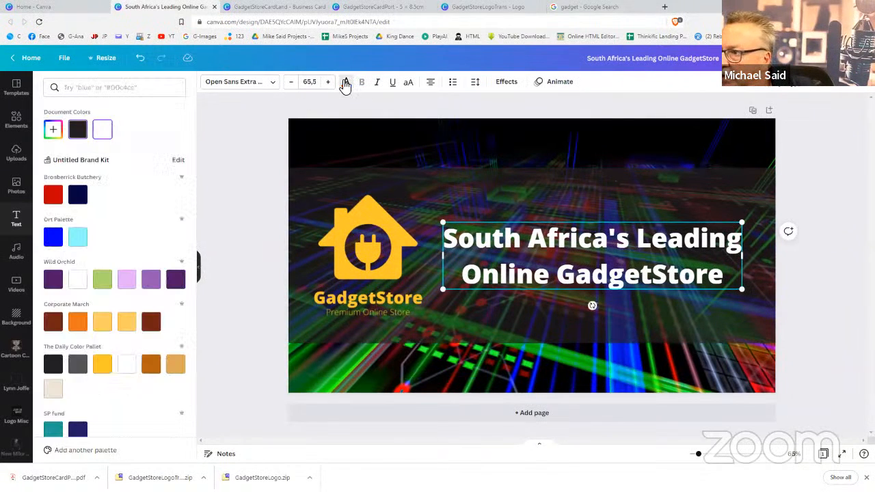
{"action": "left_click", "coordinate": [102, 363]}
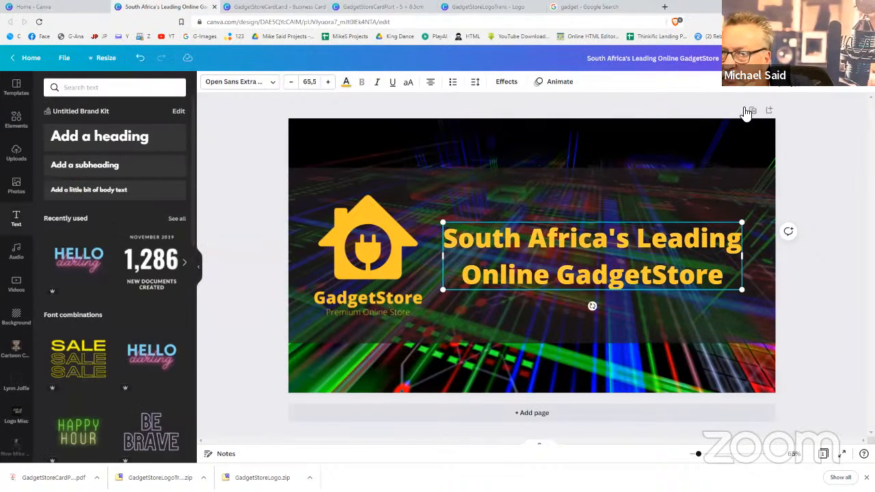
{"action": "left_click", "coordinate": [752, 111]}
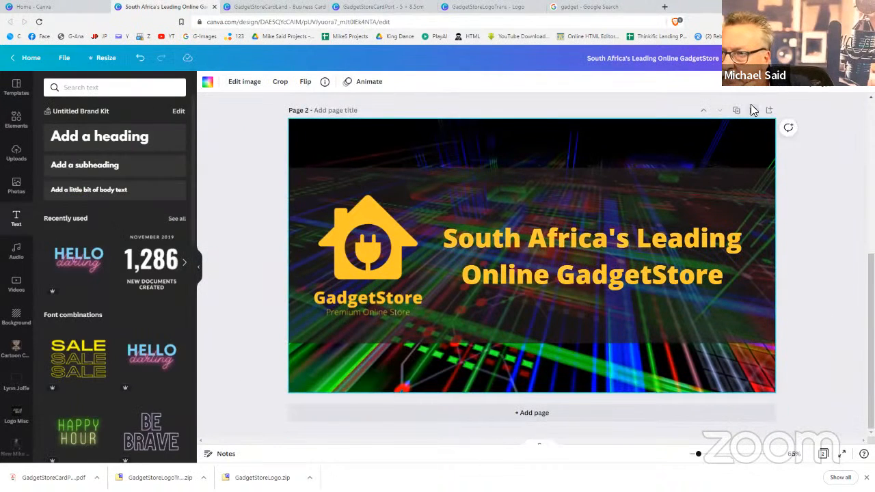
{"action": "left_click", "coordinate": [610, 238]}
{"action": "left_click", "coordinate": [346, 82]}
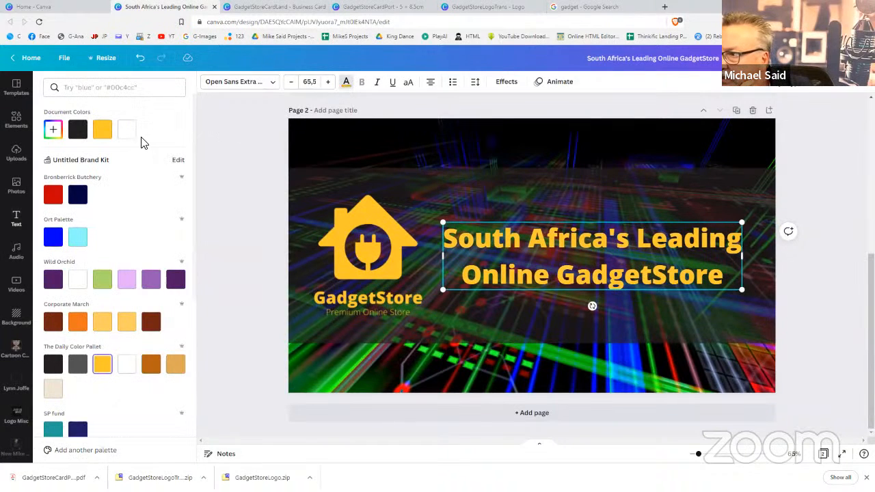
{"action": "left_click", "coordinate": [127, 129]}
{"action": "left_click", "coordinate": [807, 189]}
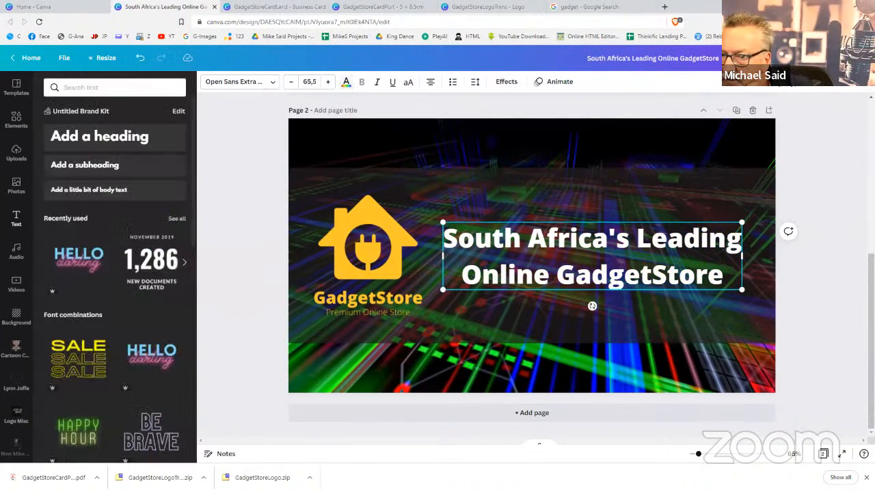
Give the heading a Lift shadow text effect
{"action": "scroll", "coordinate": [532, 265], "scroll_direction": "up", "scroll_amount": 3}
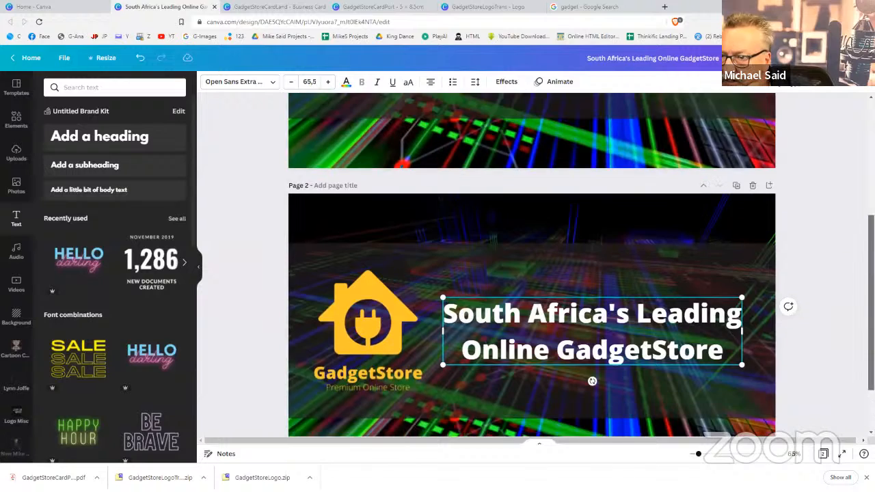
{"action": "scroll", "coordinate": [532, 265], "scroll_direction": "down", "scroll_amount": 3}
{"action": "scroll", "coordinate": [532, 265], "scroll_direction": "up", "scroll_amount": 3}
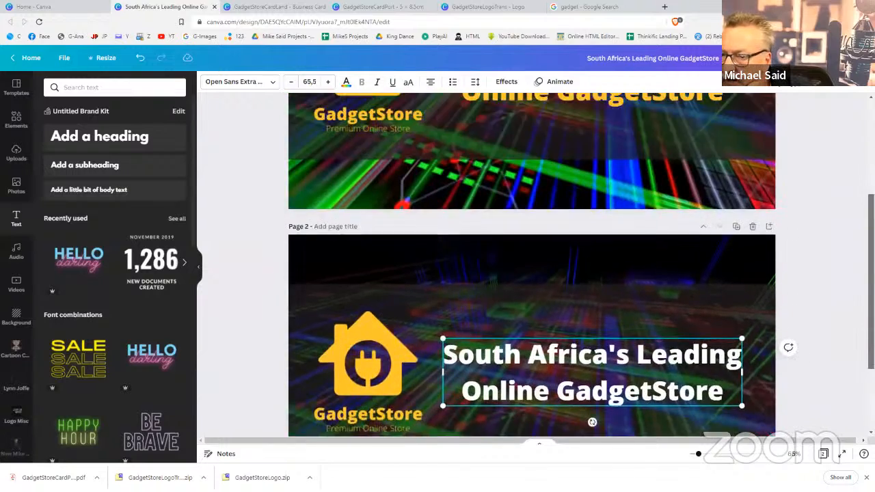
{"action": "scroll", "coordinate": [532, 266], "scroll_direction": "down", "scroll_amount": 1}
{"action": "scroll", "coordinate": [532, 266], "scroll_direction": "up", "scroll_amount": 3}
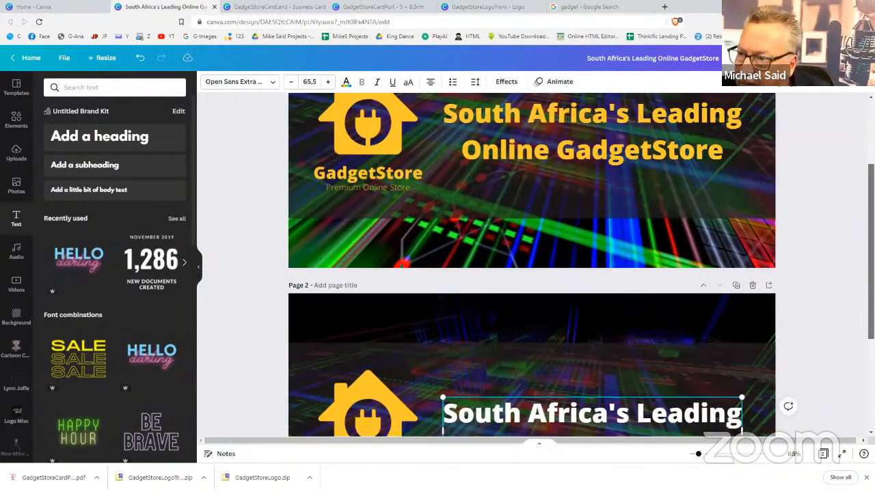
{"action": "scroll", "coordinate": [532, 265], "scroll_direction": "down", "scroll_amount": 2}
{"action": "scroll", "coordinate": [532, 265], "scroll_direction": "down", "scroll_amount": 2}
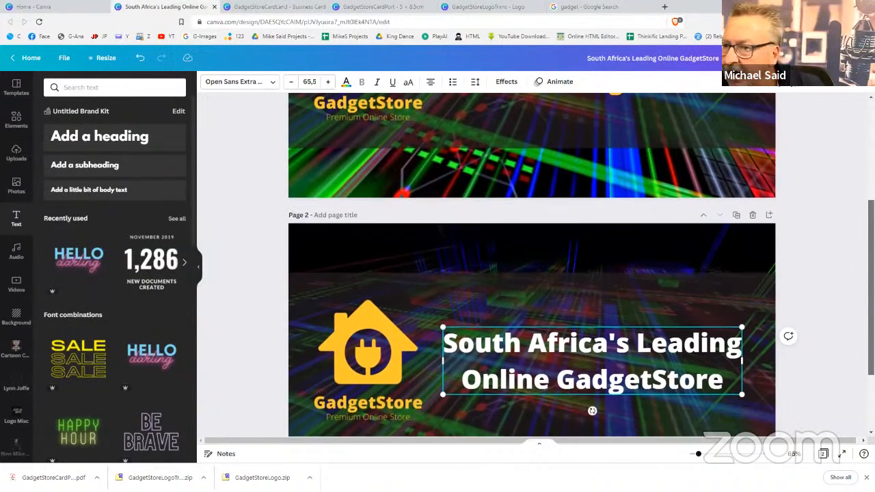
{"action": "left_click", "coordinate": [827, 267]}
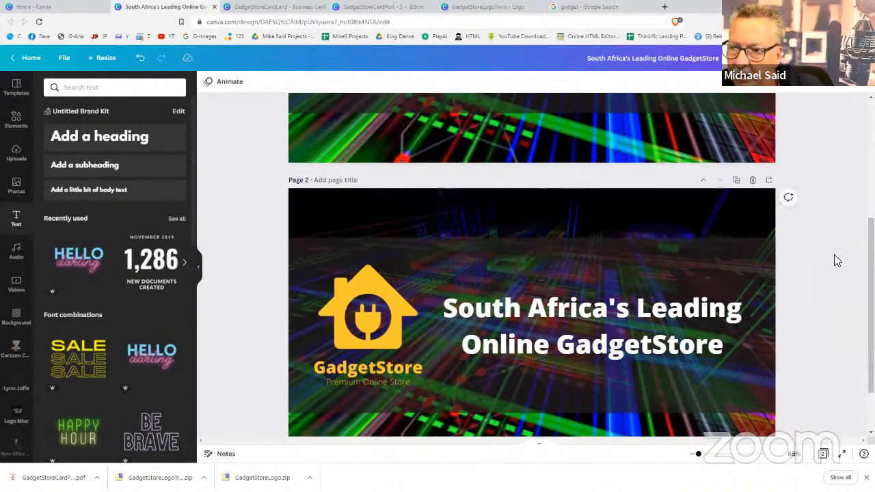
{"action": "left_click", "coordinate": [625, 309]}
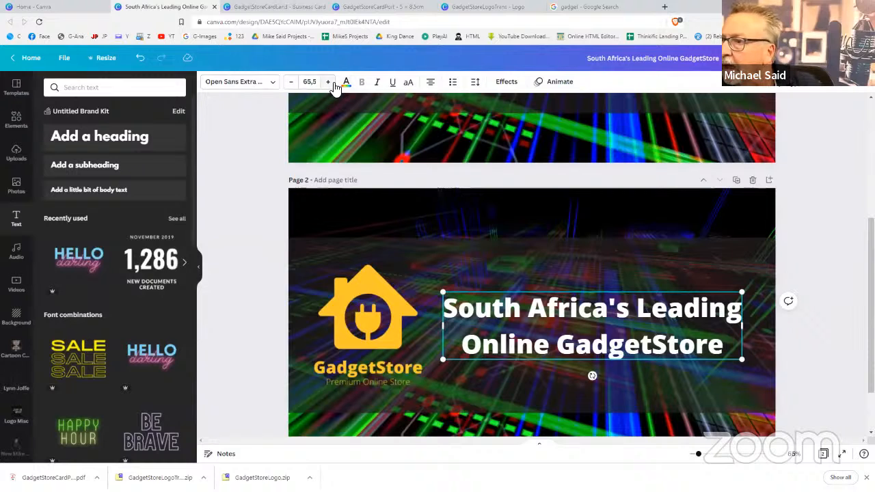
{"action": "left_click", "coordinate": [510, 85]}
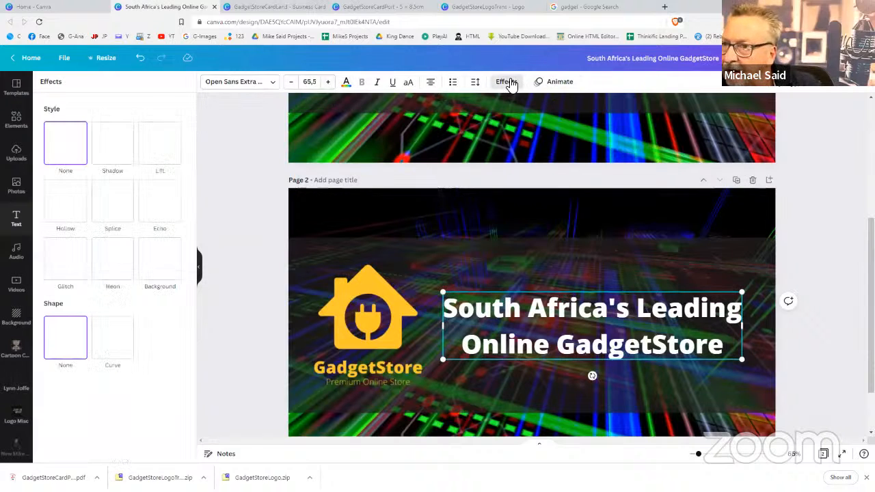
{"action": "left_click", "coordinate": [169, 156]}
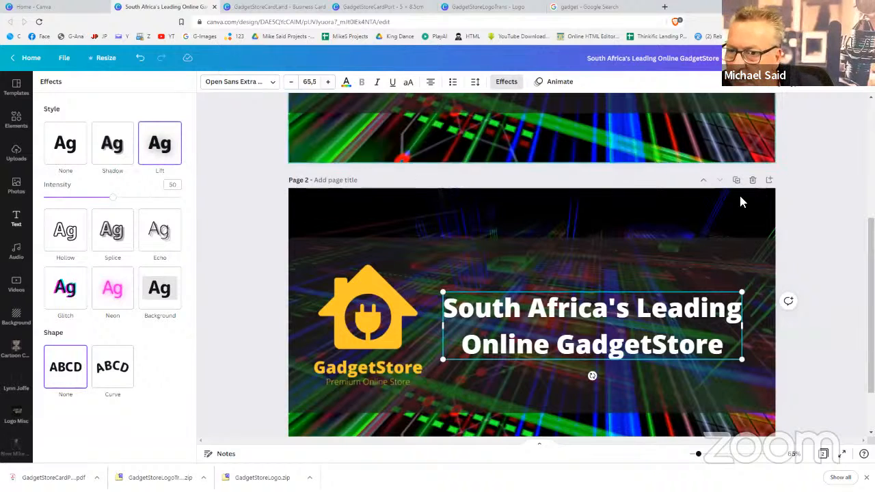
{"action": "left_click", "coordinate": [801, 257]}
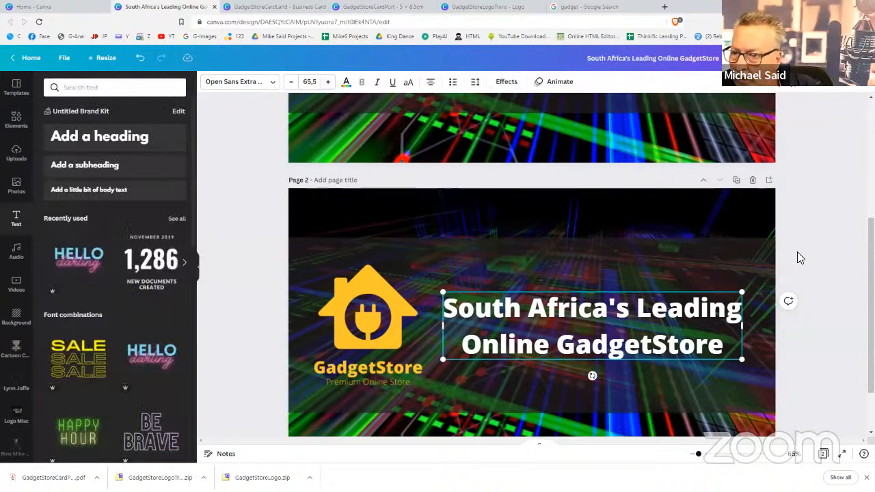
Move the title a little higher on the page
{"action": "left_click", "coordinate": [629, 312]}
{"action": "triple_click", "coordinate": [629, 300]}
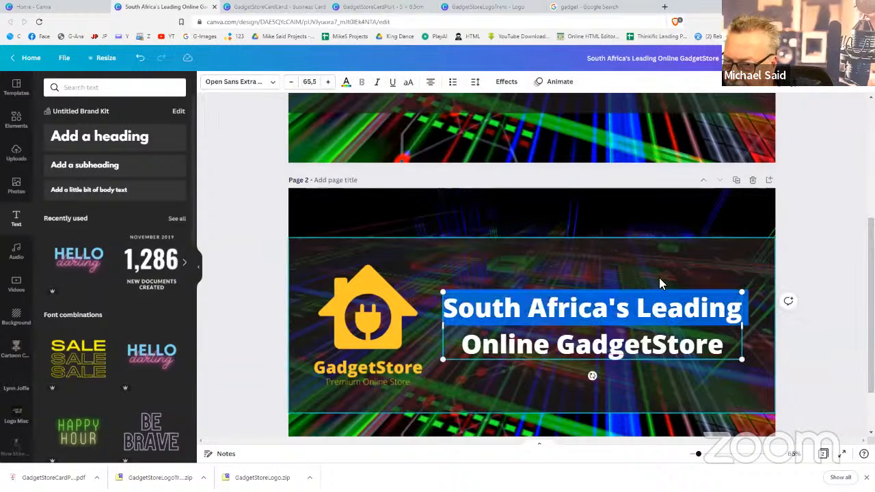
{"action": "left_click", "coordinate": [653, 361]}
{"action": "left_click_drag", "start_coordinate": [628, 346], "coordinate": [628, 313]}
{"action": "left_click", "coordinate": [789, 380]}
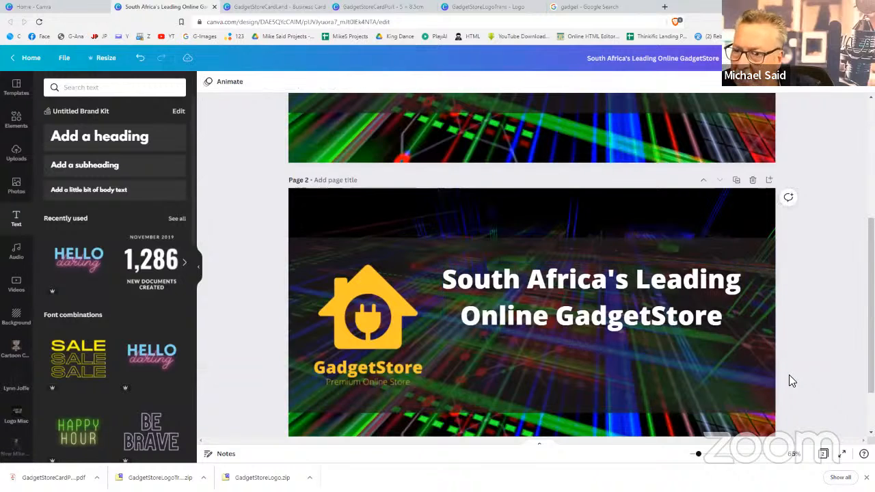
Add the green ORDER NOW graphic from an 'order now' search, shrunk beneath the heading
{"action": "left_click", "coordinate": [17, 119]}
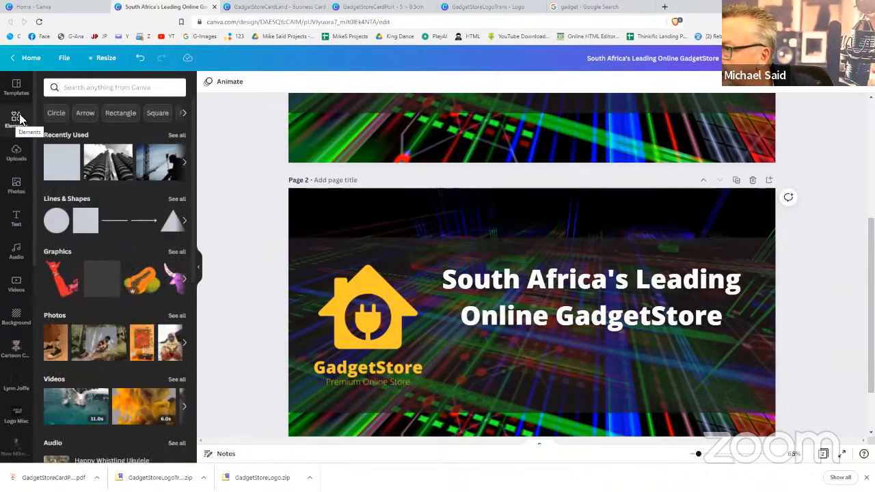
{"action": "left_click", "coordinate": [86, 87]}
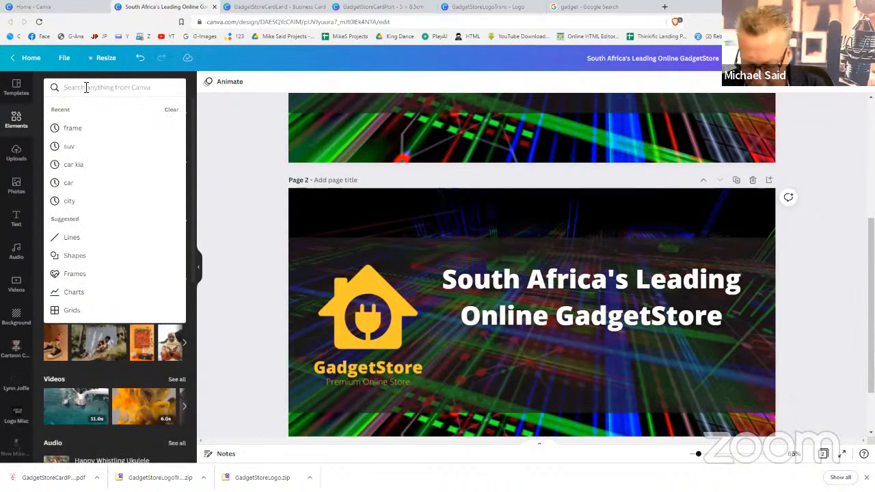
{"action": "type", "text": "order now"}
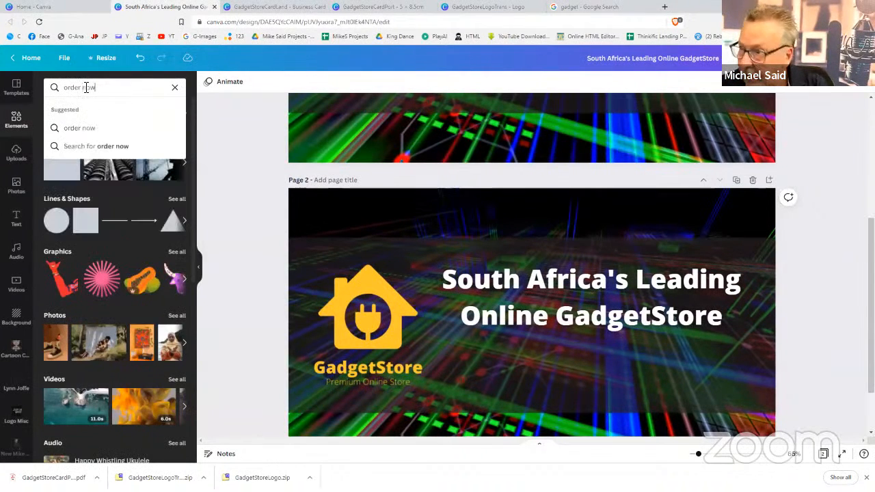
{"action": "key", "text": "Return"}
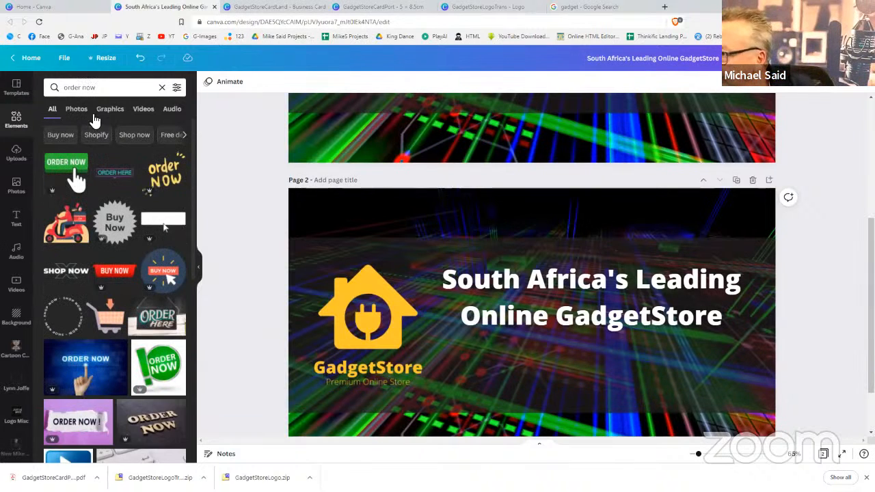
{"action": "left_click", "coordinate": [68, 169]}
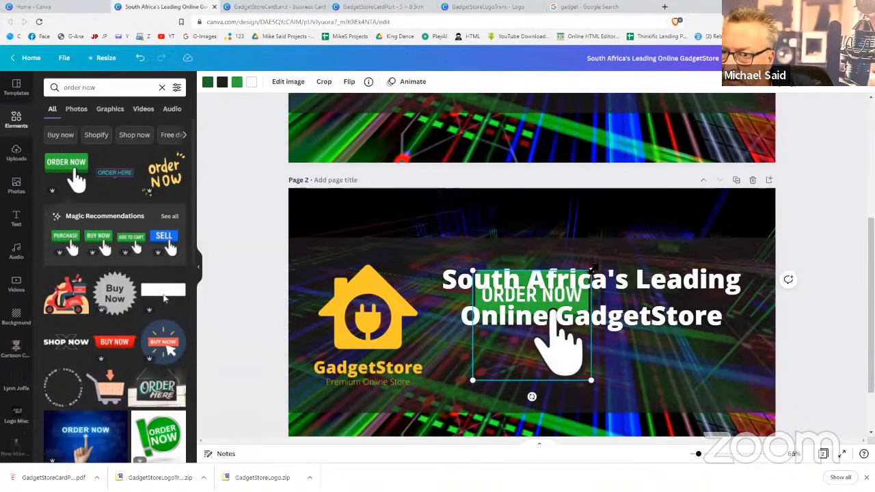
{"action": "left_click_drag", "start_coordinate": [592, 269], "coordinate": [625, 352]}
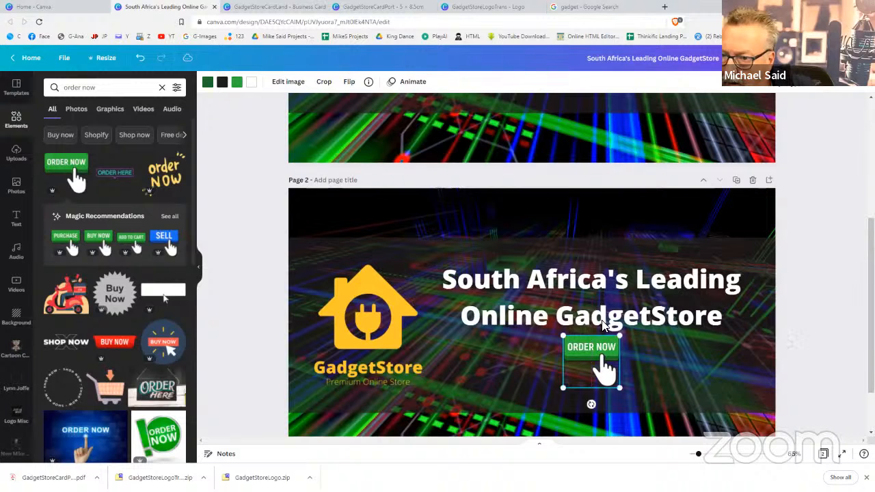
{"action": "mouse_move", "coordinate": [606, 318]}
{"action": "left_mouse_down"}
{"action": "mouse_move", "coordinate": [610, 307]}
{"action": "mouse_move", "coordinate": [602, 309]}
{"action": "left_mouse_up"}
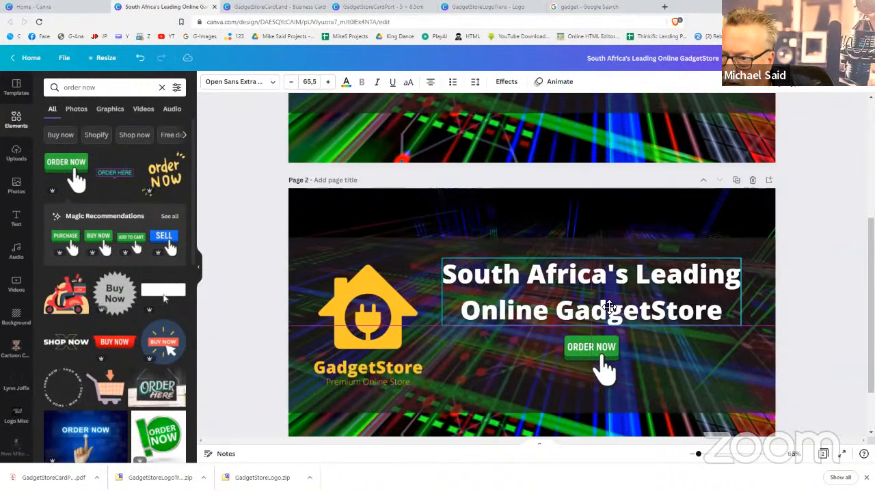
{"action": "left_click", "coordinate": [584, 346]}
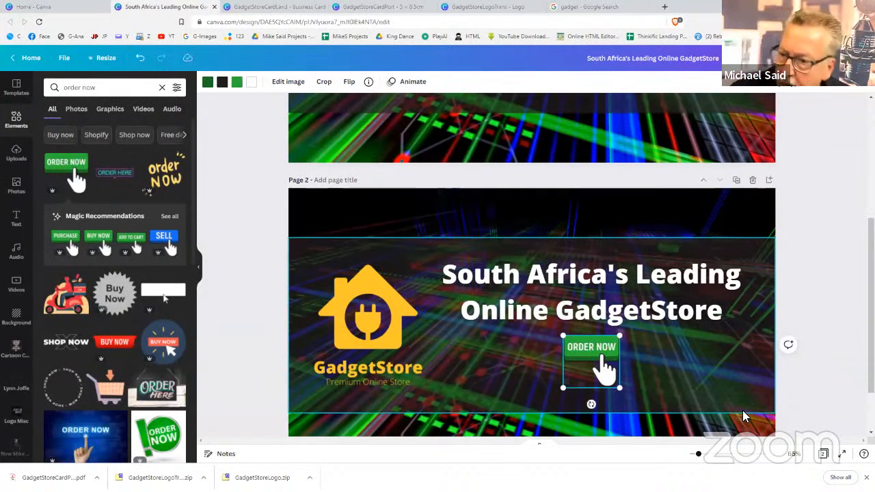
Recolour both green parts of the ORDER NOW button to golden yellow #DFA810
{"action": "left_click", "coordinate": [241, 82]}
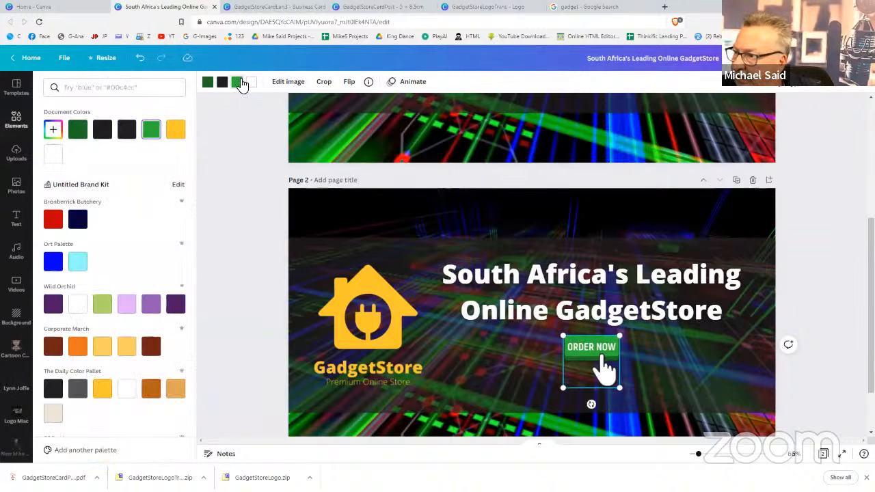
{"action": "left_click", "coordinate": [176, 128]}
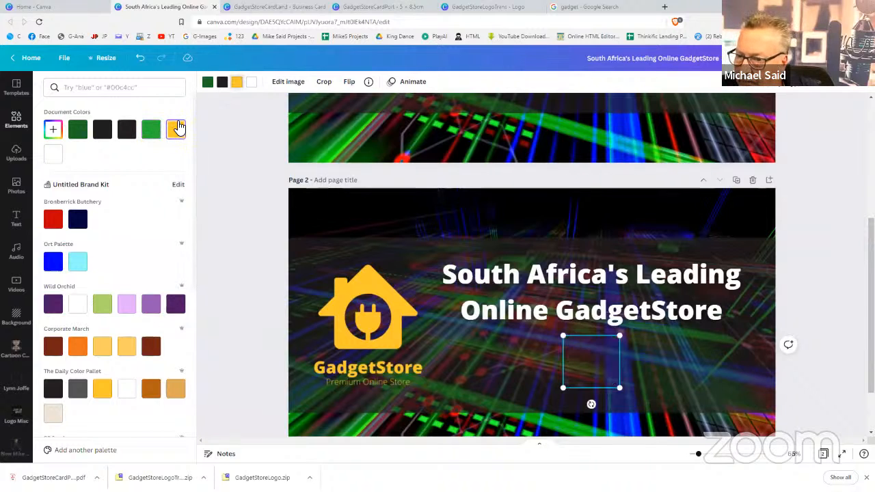
{"action": "left_click", "coordinate": [212, 87]}
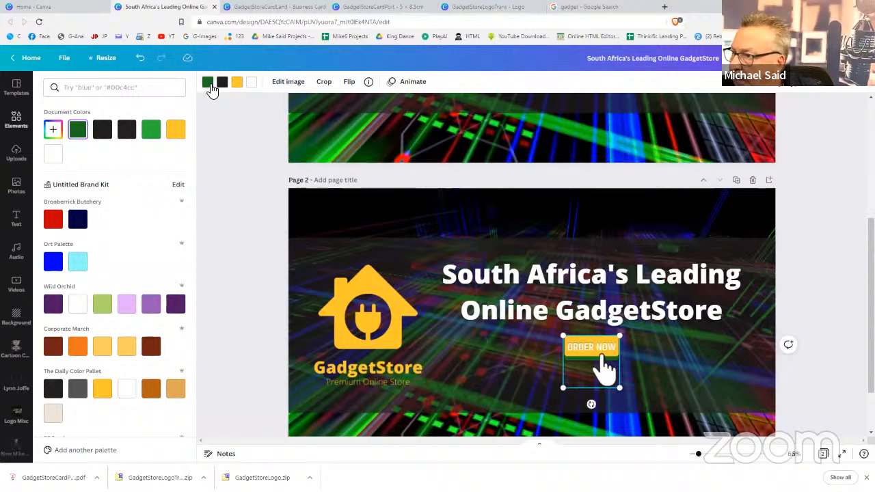
{"action": "left_click", "coordinate": [175, 130]}
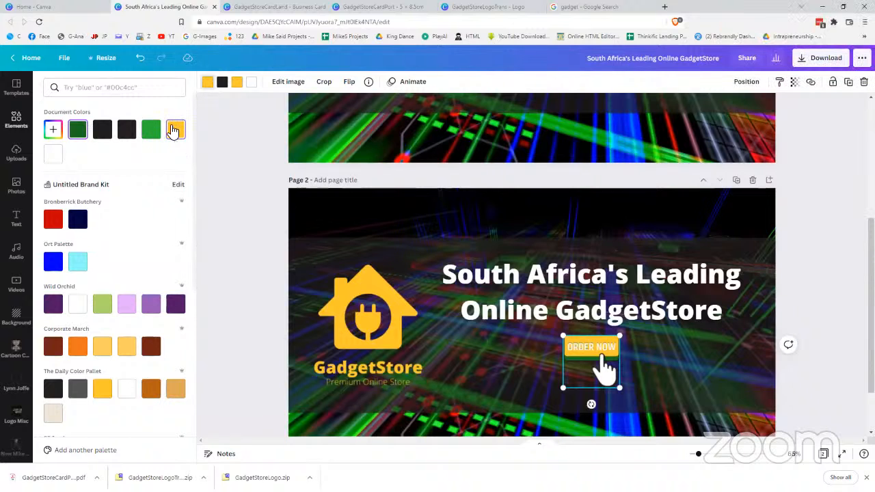
{"action": "left_click", "coordinate": [54, 130]}
{"action": "left_click", "coordinate": [152, 155]}
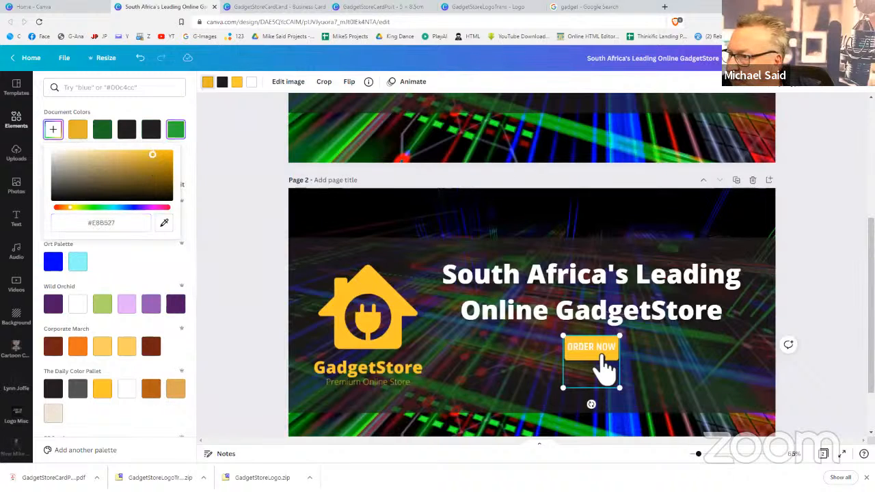
{"action": "mouse_move", "coordinate": [153, 155]}
{"action": "left_mouse_down"}
{"action": "mouse_move", "coordinate": [164, 171]}
{"action": "mouse_move", "coordinate": [164, 157]}
{"action": "left_mouse_up"}
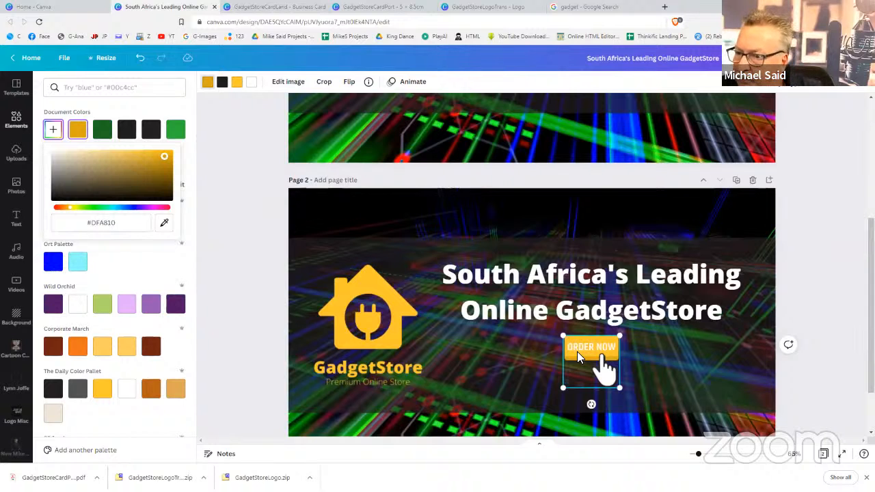
{"action": "left_click", "coordinate": [214, 137]}
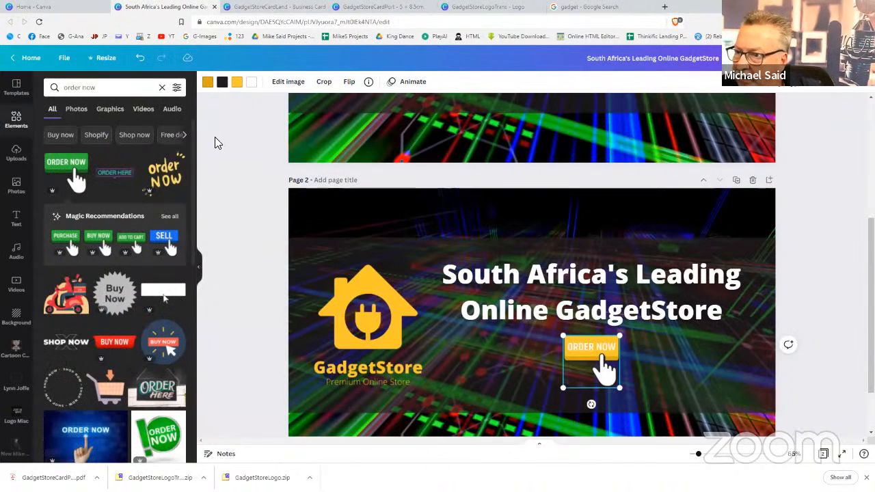
Deselect the button and browse all the Magic Recommendations call-to-action button graphics
{"action": "left_click", "coordinate": [215, 136]}
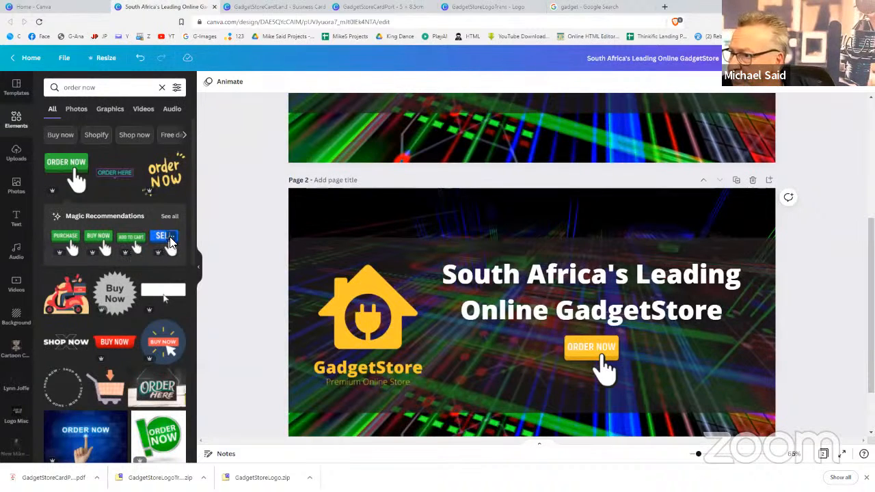
{"action": "left_click", "coordinate": [168, 219]}
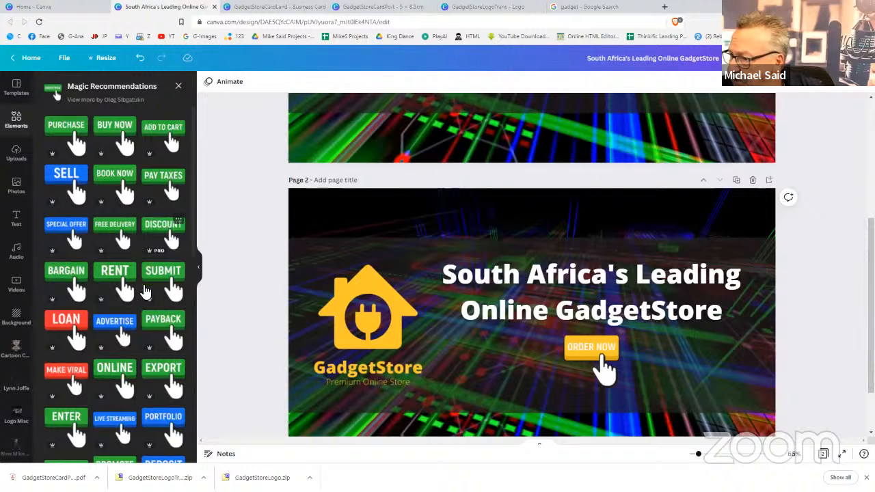
{"action": "scroll", "coordinate": [133, 311], "scroll_direction": "down", "scroll_amount": 3}
{"action": "scroll", "coordinate": [137, 314], "scroll_direction": "down", "scroll_amount": 2}
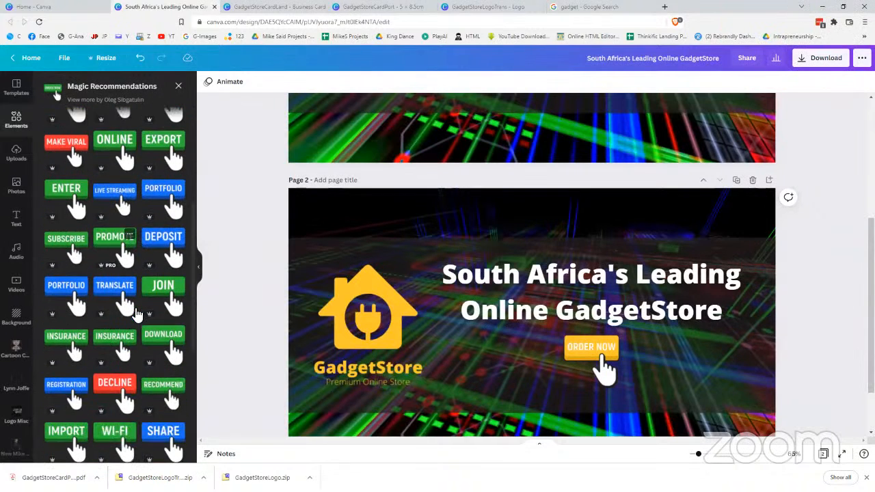
{"action": "scroll", "coordinate": [130, 301], "scroll_direction": "up", "scroll_amount": 3}
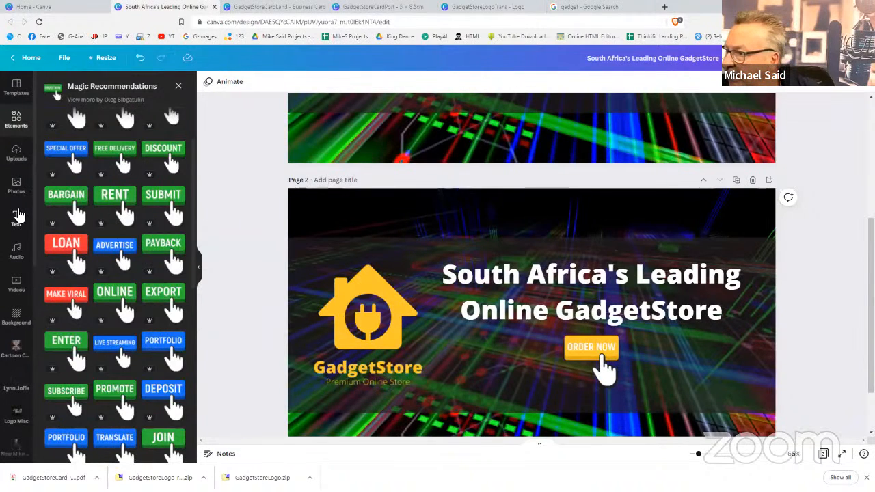
{"action": "left_click", "coordinate": [19, 216]}
{"action": "left_click", "coordinate": [95, 167]}
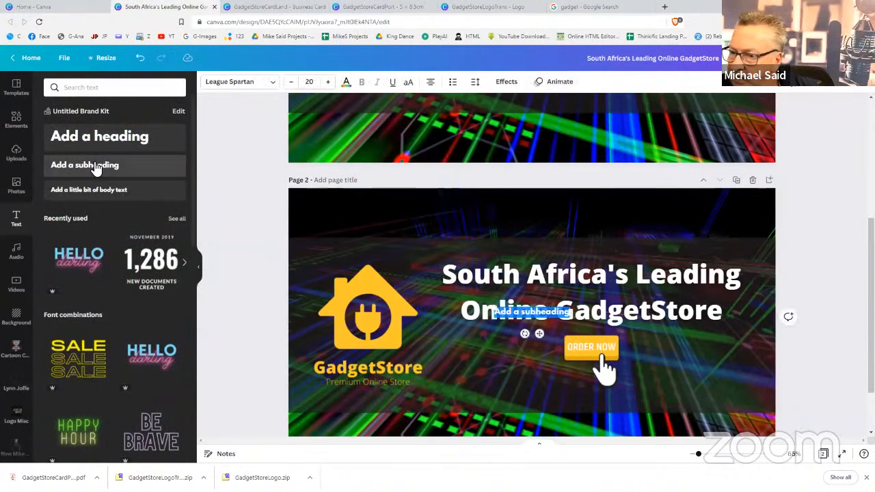
{"action": "left_click_drag", "start_coordinate": [542, 333], "coordinate": [610, 418]}
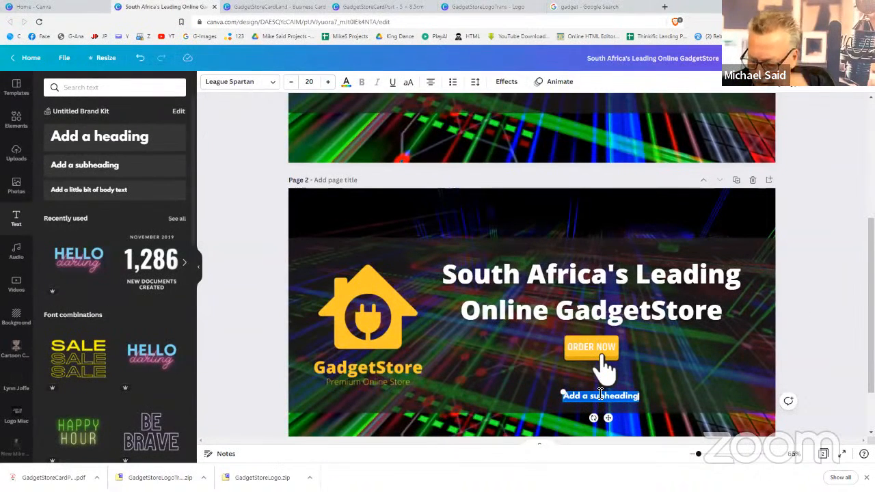
{"action": "type", "text": "Visit ou"}
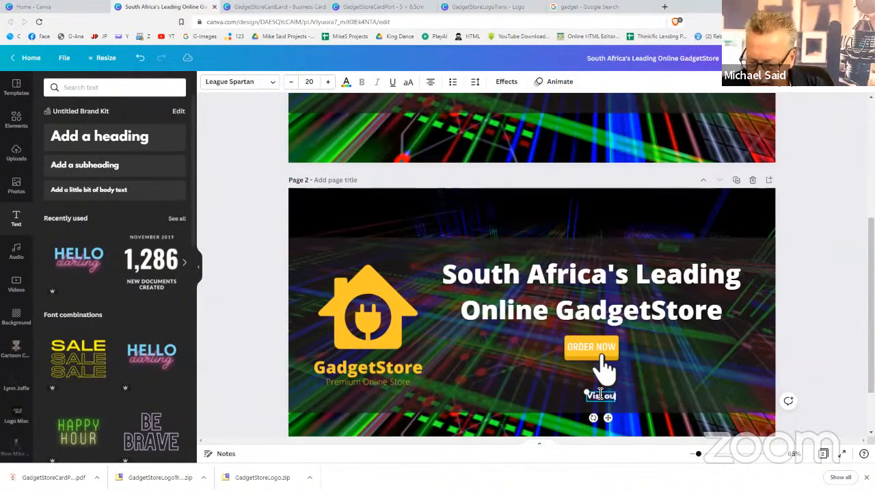
{"action": "type", "text": "r website"}
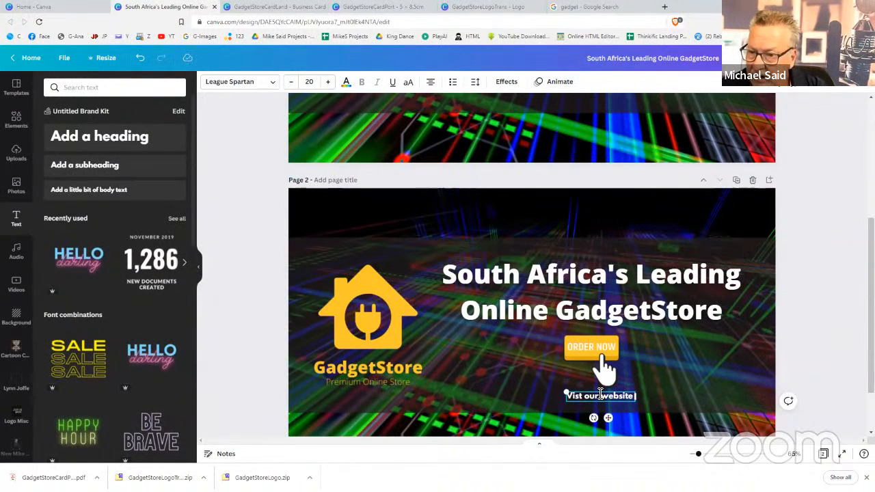
{"action": "key", "text": "BackSpace"}
{"action": "key", "text": "BackSpace"}
{"action": "key", "text": "BackSpace"}
{"action": "key", "text": "BackSpace"}
{"action": "key", "text": "BackSpace"}
{"action": "key", "text": "BackSpace"}
{"action": "key", "text": "BackSpace"}
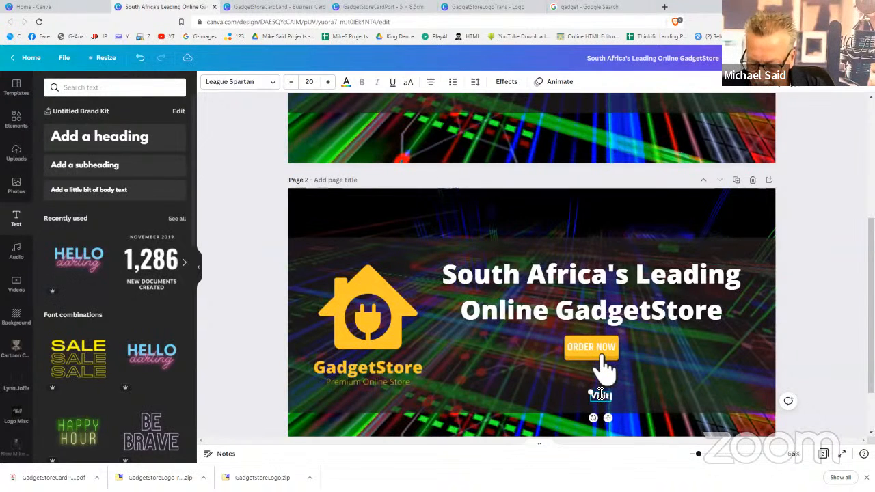
{"action": "type", "text": "webs"}
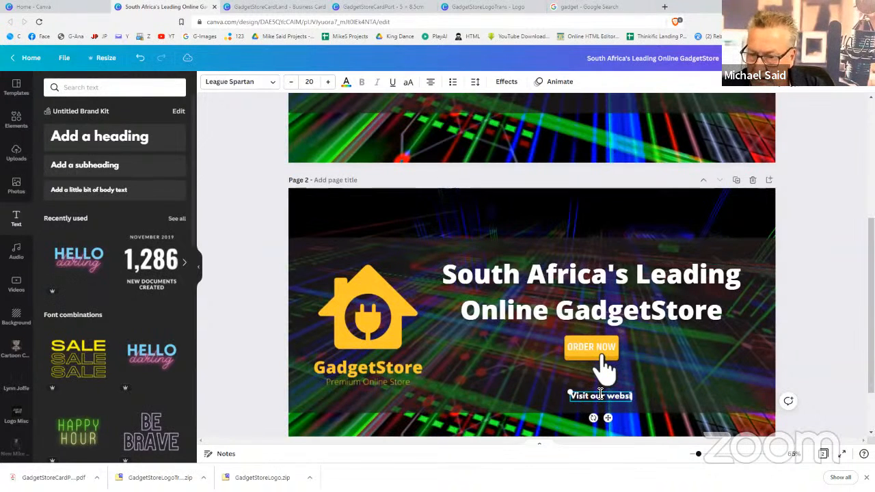
{"action": "type", "text": "ite at ww"}
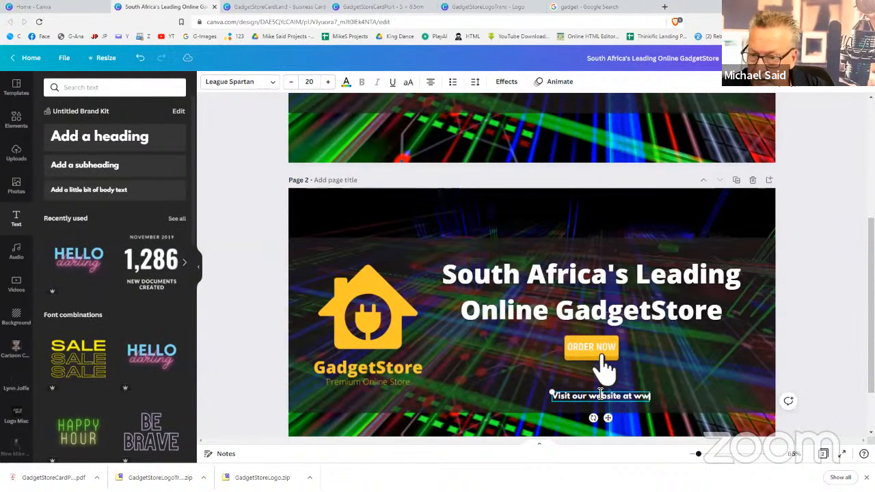
{"action": "type", "text": "w."}
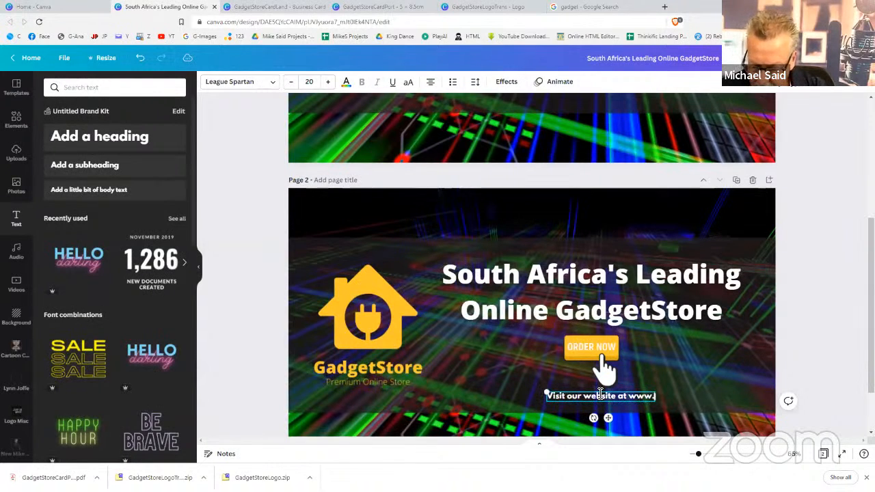
{"action": "type", "text": "gadgetsto"}
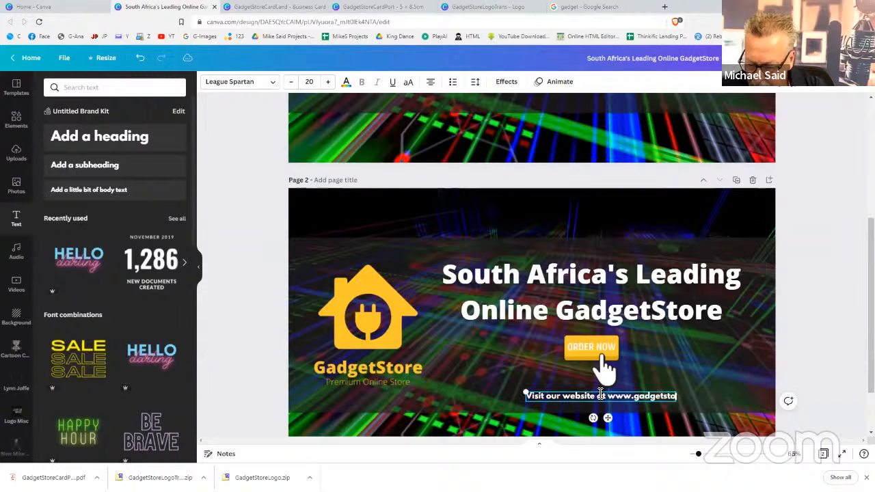
{"action": "type", "text": "re.c"}
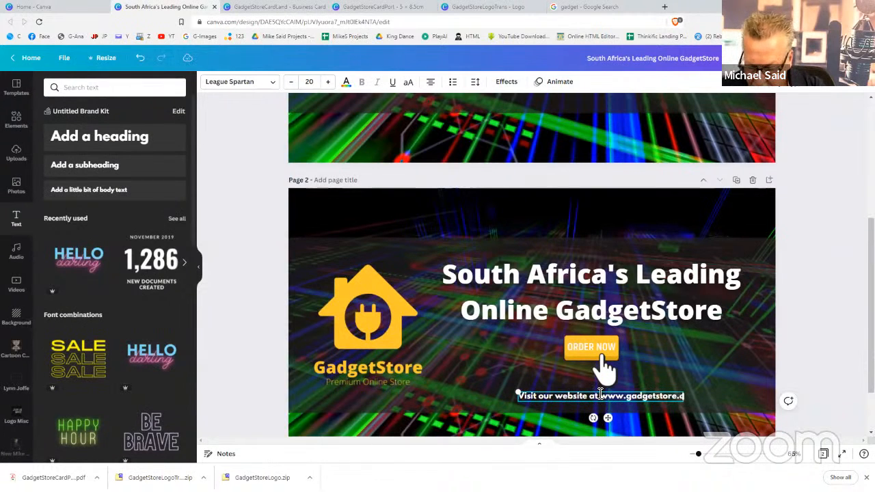
{"action": "type", "text": "o.za"}
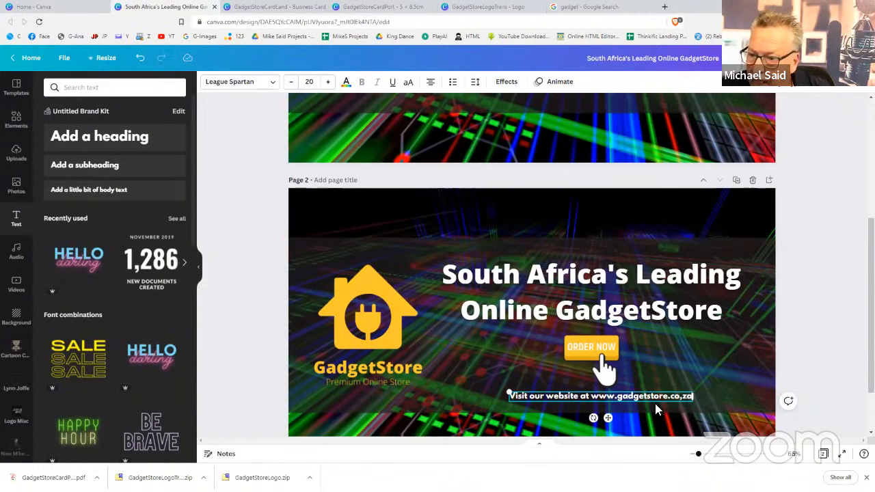
{"action": "left_click_drag", "start_coordinate": [608, 418], "coordinate": [602, 421]}
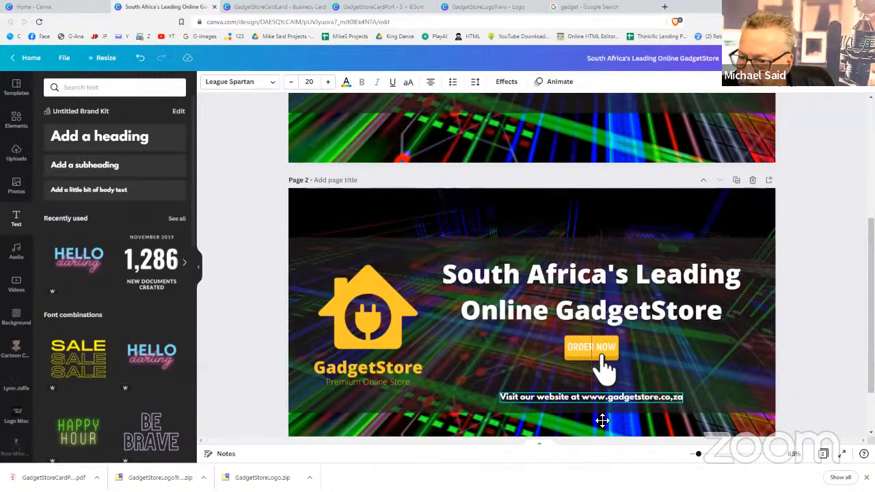
{"action": "left_click", "coordinate": [799, 365]}
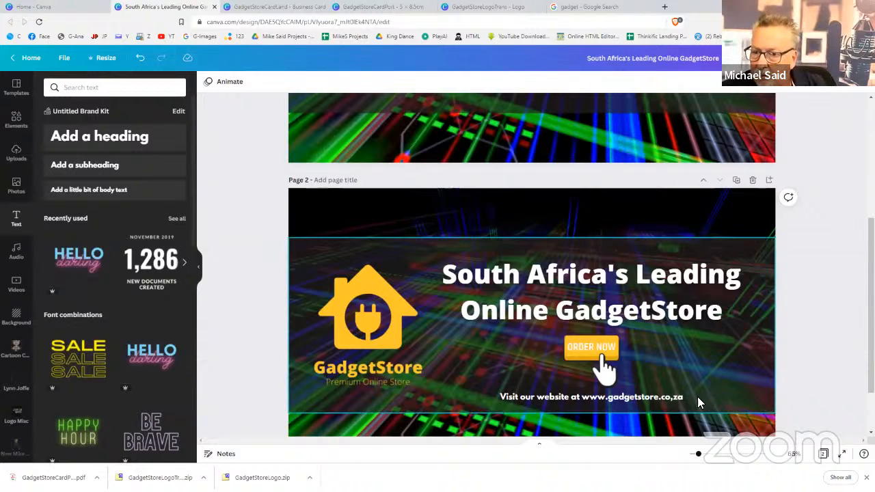
{"action": "left_click", "coordinate": [658, 401]}
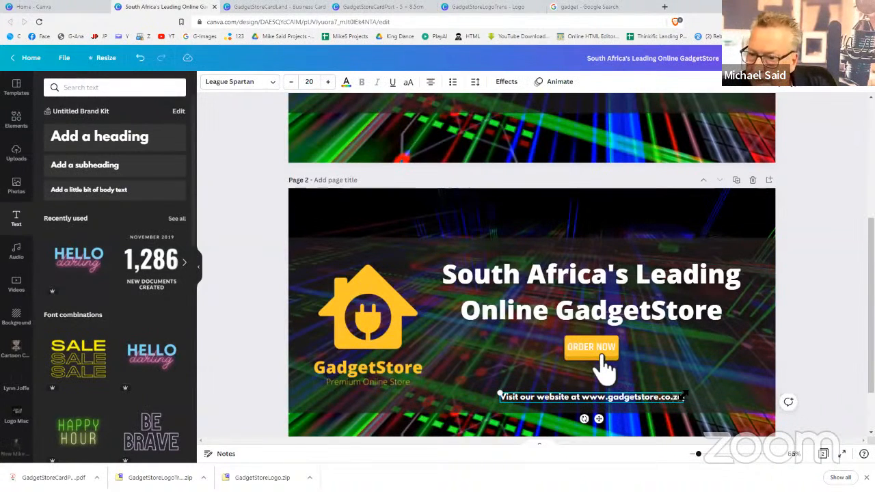
{"action": "left_click", "coordinate": [813, 374]}
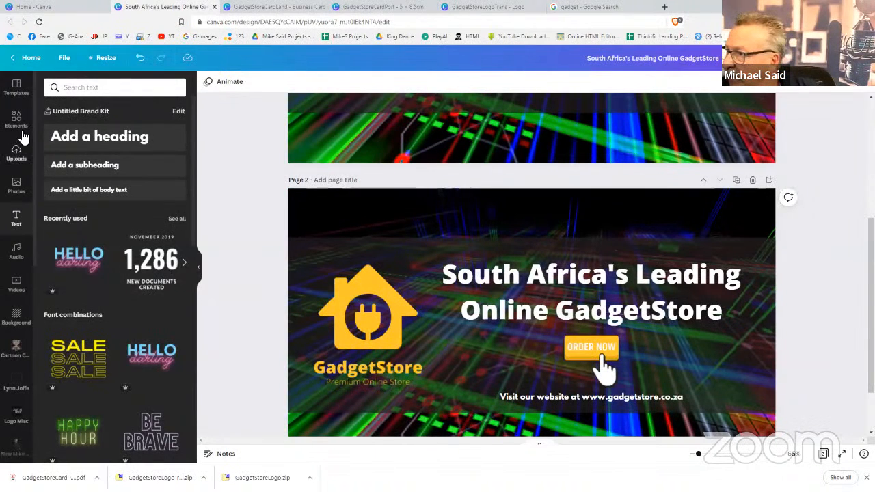
Search the stock photos for 'gadget cutout'
{"action": "left_click", "coordinate": [16, 185]}
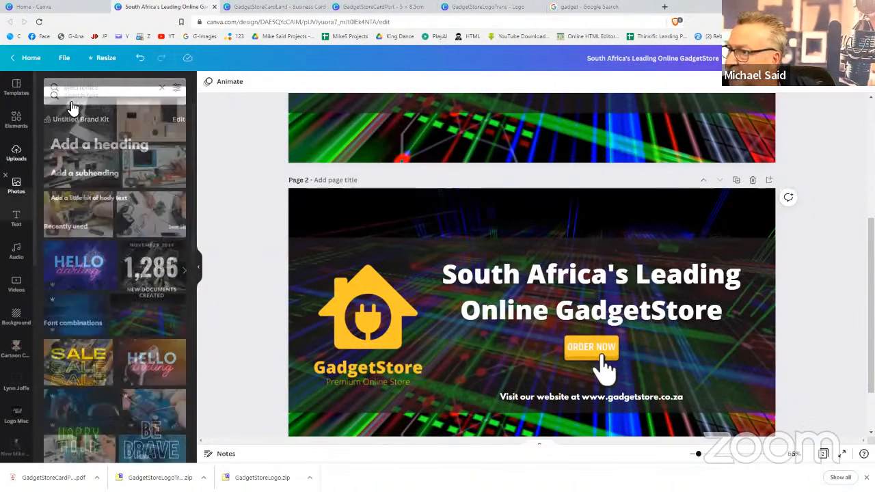
{"action": "double_click", "coordinate": [91, 89]}
{"action": "type", "text": "gadget"}
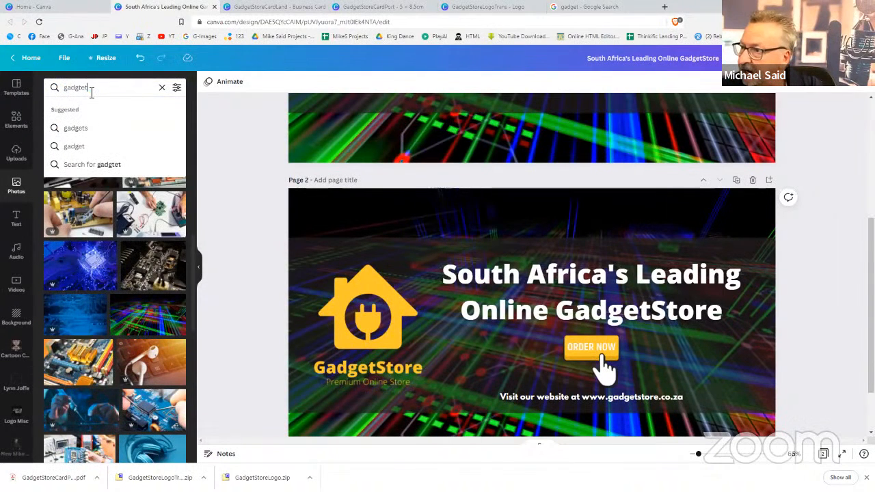
{"action": "key", "text": "BackSpace"}
{"action": "key", "text": "BackSpace"}
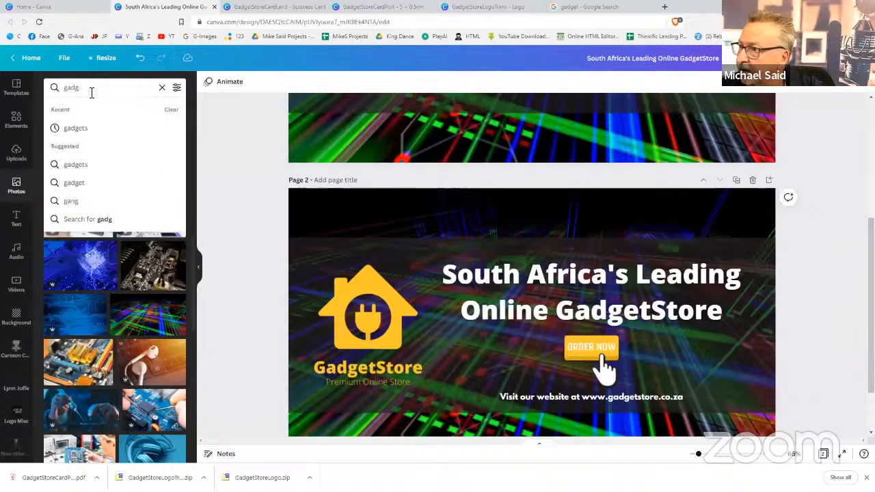
{"action": "type", "text": "et "}
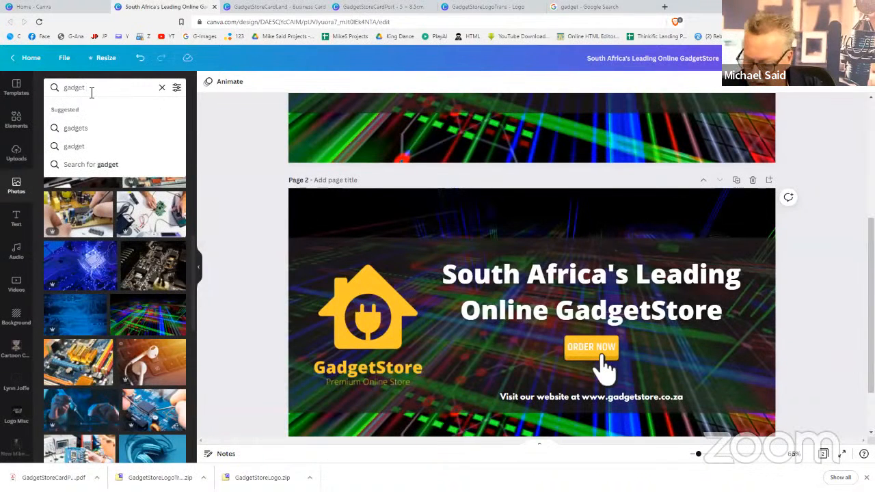
{"action": "type", "text": "cuto"}
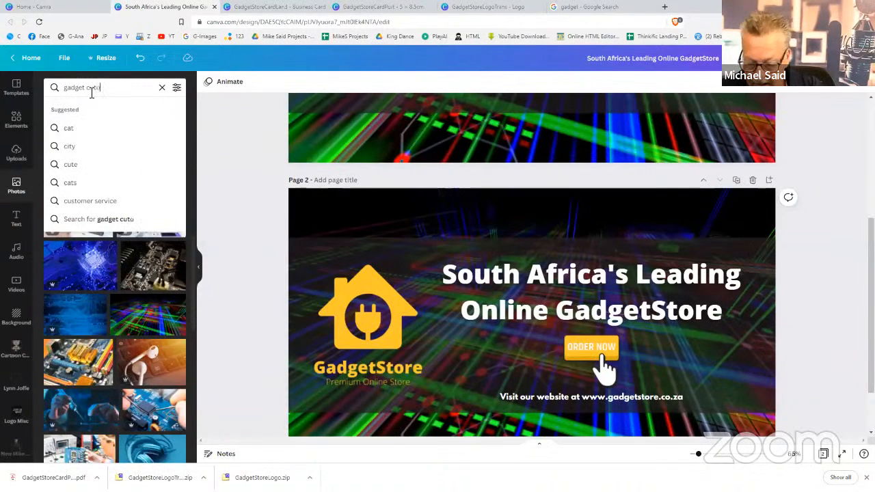
{"action": "type", "text": "ut"}
{"action": "key", "text": "Return"}
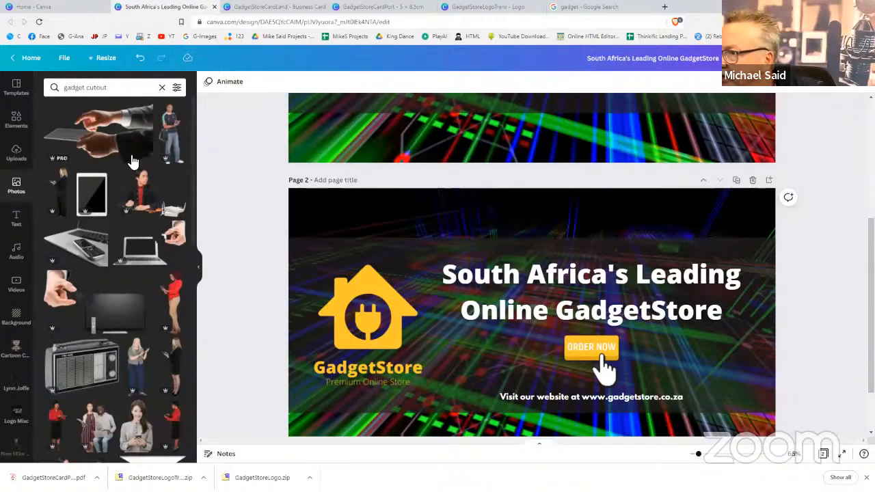
Add the hand-holding-a-smartphone photo from the results to page 2
{"action": "scroll", "coordinate": [128, 325], "scroll_direction": "down", "scroll_amount": 5}
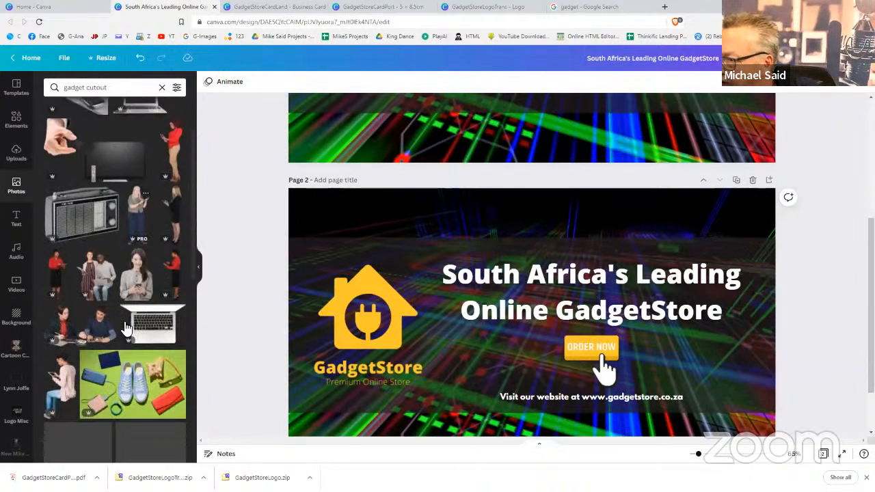
{"action": "scroll", "coordinate": [125, 326], "scroll_direction": "up", "scroll_amount": 3}
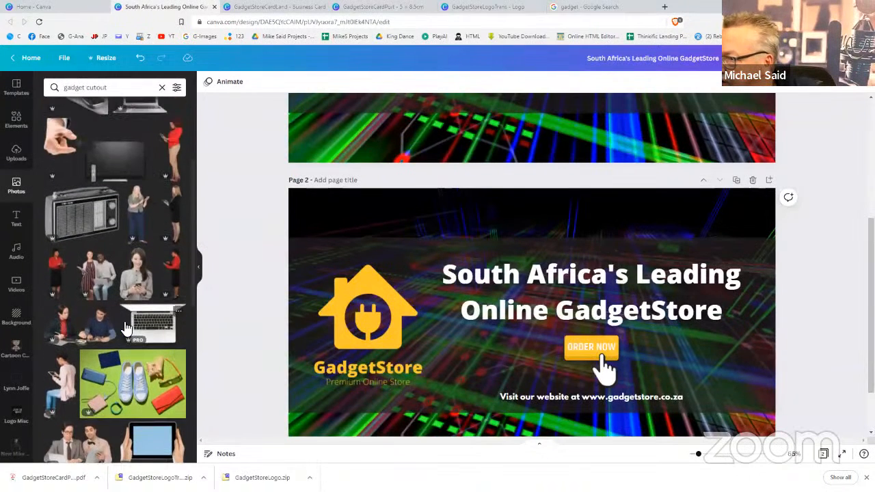
{"action": "scroll", "coordinate": [123, 321], "scroll_direction": "down", "scroll_amount": 6}
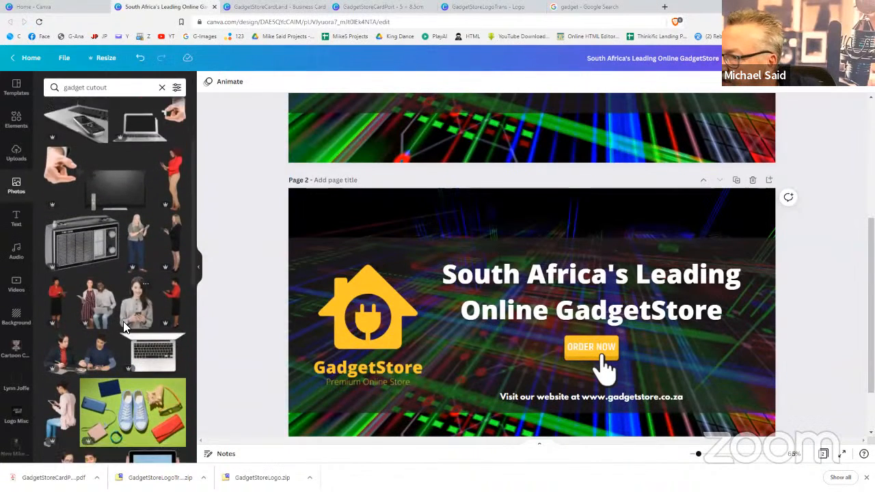
{"action": "scroll", "coordinate": [123, 321], "scroll_direction": "down", "scroll_amount": 3}
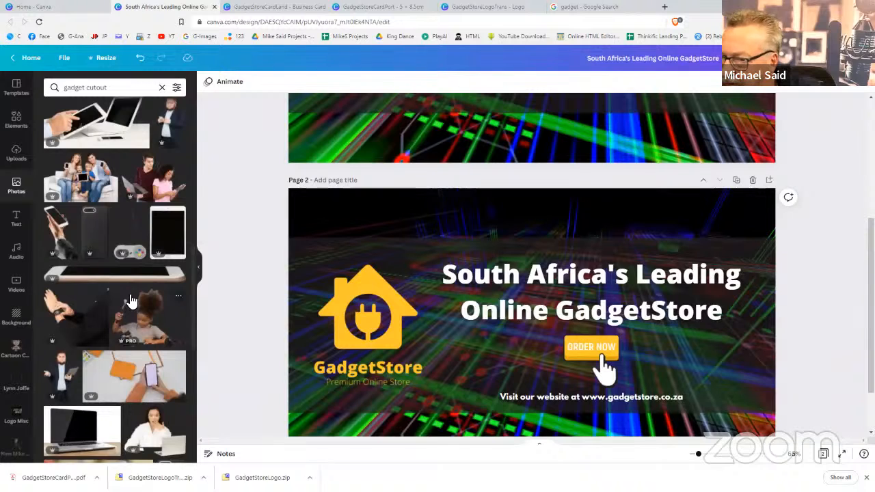
{"action": "left_click", "coordinate": [62, 237]}
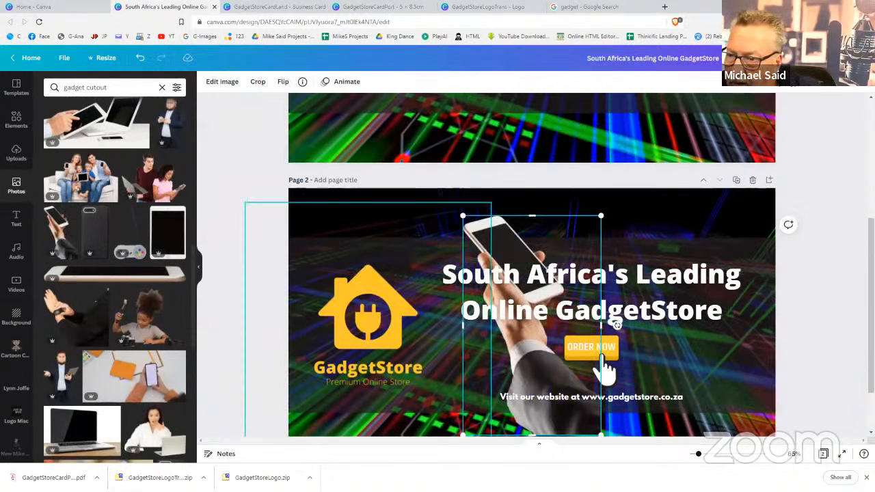
Shrink the hand-holding-phone photo and place it in page 2's bottom-right corner
{"action": "left_click_drag", "start_coordinate": [602, 216], "coordinate": [547, 303]}
{"action": "left_click", "coordinate": [492, 308]}
{"action": "left_click_drag", "start_coordinate": [493, 357], "coordinate": [720, 362]}
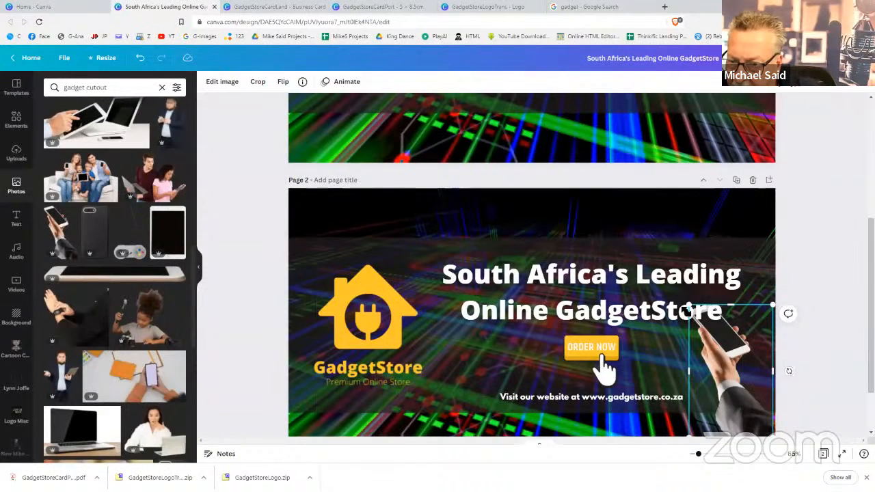
{"action": "left_click_drag", "start_coordinate": [689, 306], "coordinate": [731, 360]}
{"action": "left_click", "coordinate": [717, 328]}
{"action": "double_click", "coordinate": [731, 360]}
{"action": "left_click", "coordinate": [832, 336]}
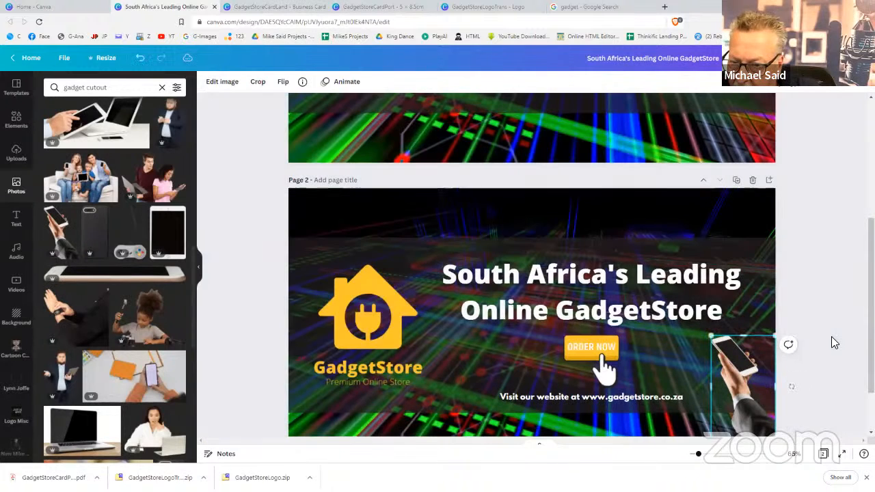
{"action": "left_click", "coordinate": [832, 334]}
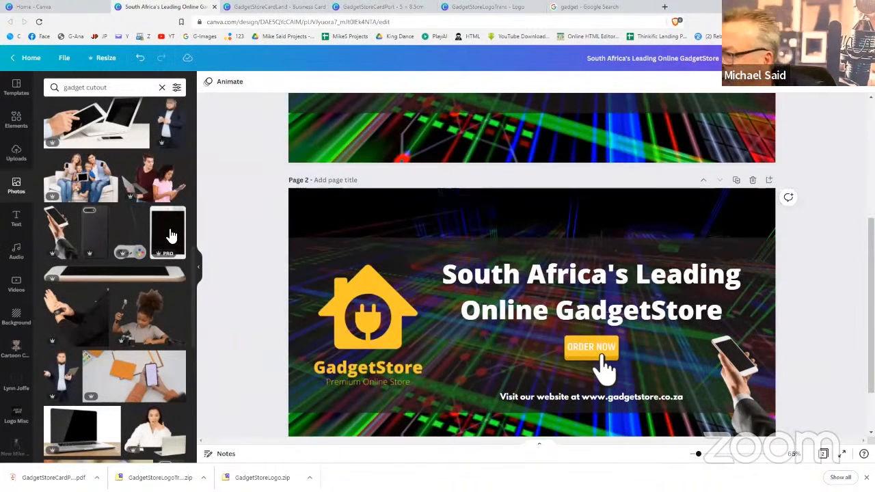
Add the smartwatch hand cutout photo, flip it horizontally and shrink it
{"action": "left_click", "coordinate": [66, 311]}
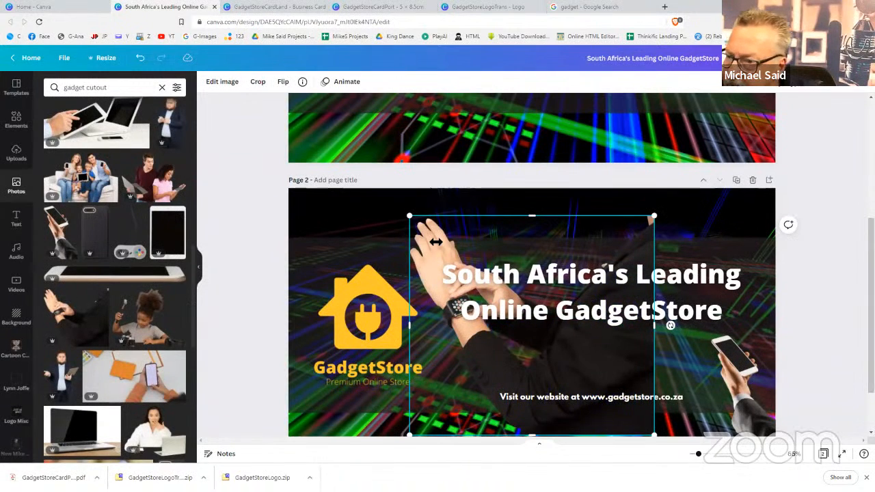
{"action": "left_click", "coordinate": [283, 83]}
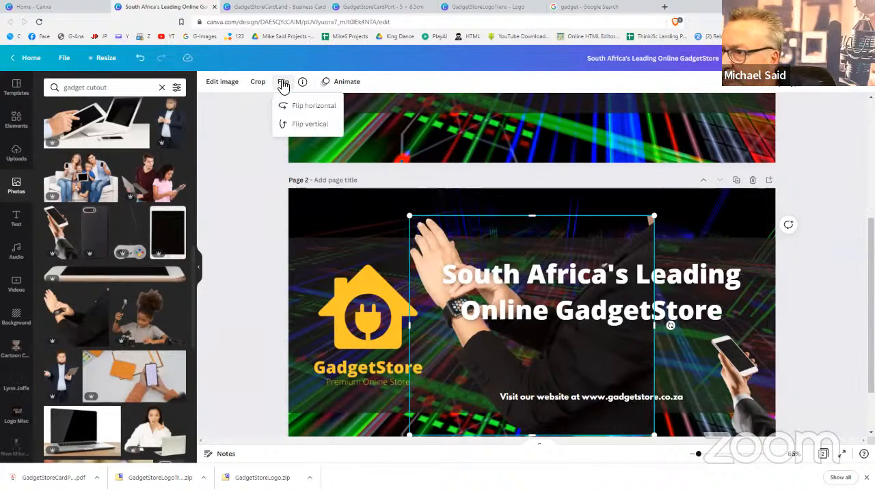
{"action": "left_click", "coordinate": [297, 106]}
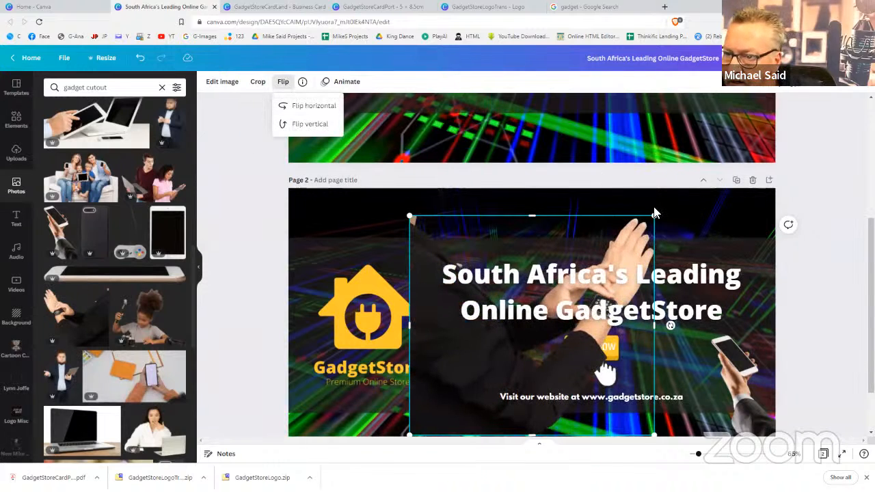
{"action": "left_click_drag", "start_coordinate": [654, 217], "coordinate": [510, 284]}
{"action": "left_click", "coordinate": [506, 285]}
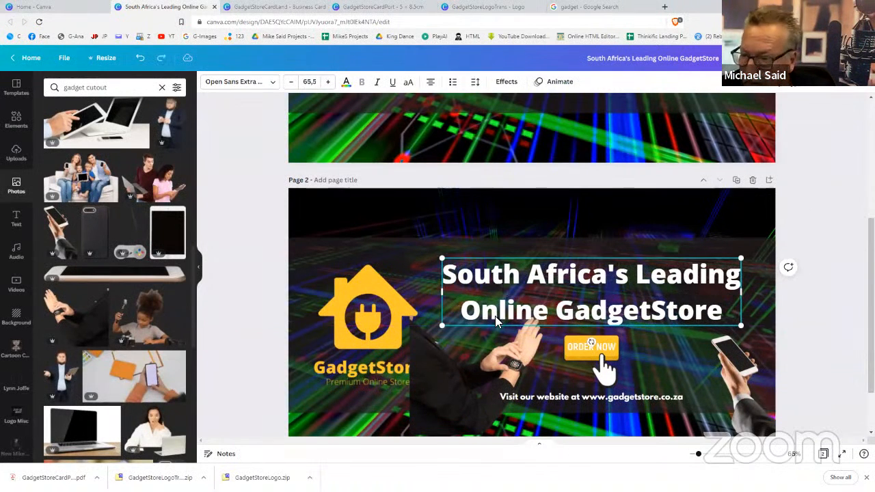
Crop the hand image, shrink it further and move it over the GadgetStore logo text
{"action": "double_click", "coordinate": [483, 350]}
{"action": "left_click_drag", "start_coordinate": [537, 328], "coordinate": [534, 331]}
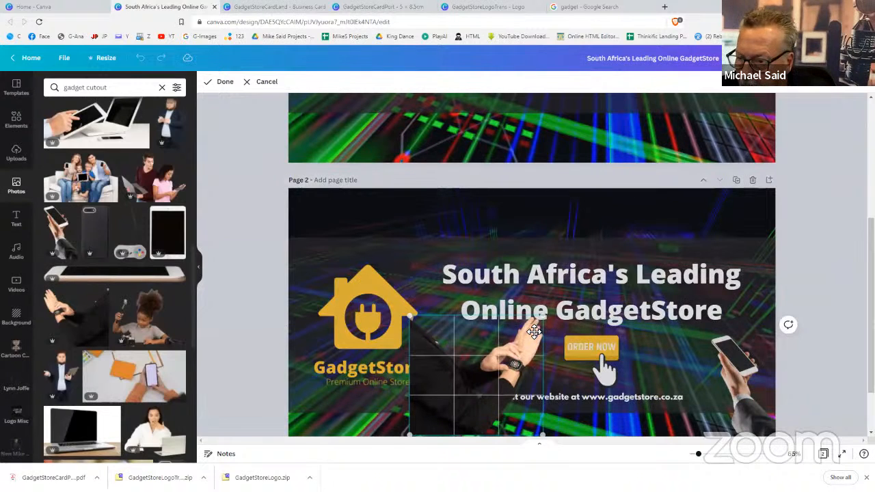
{"action": "left_click", "coordinate": [284, 405]}
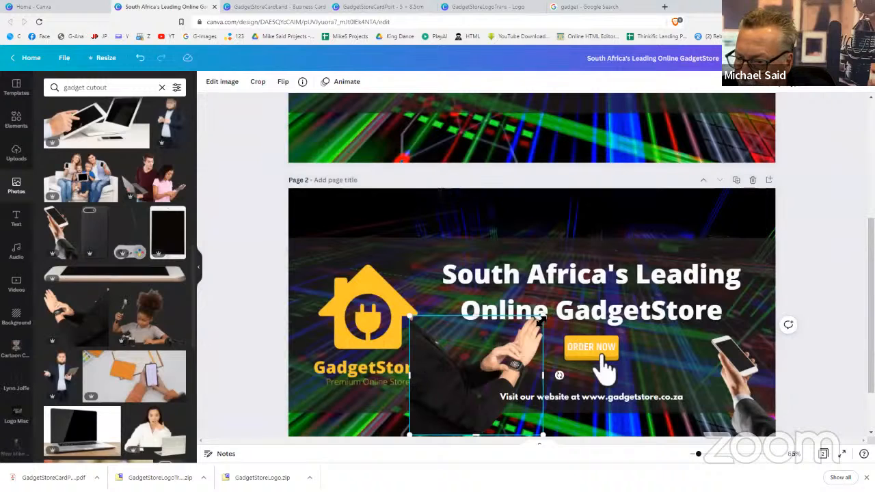
{"action": "left_click_drag", "start_coordinate": [542, 320], "coordinate": [521, 336]}
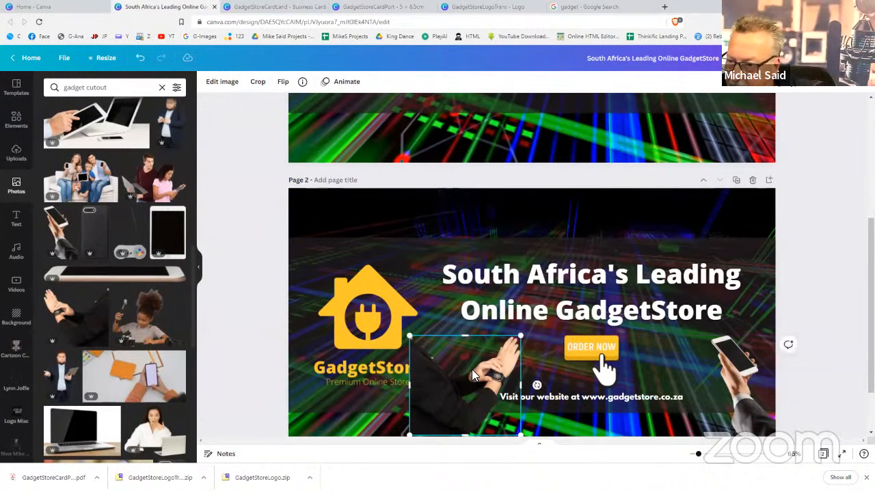
{"action": "left_click_drag", "start_coordinate": [472, 375], "coordinate": [353, 371]}
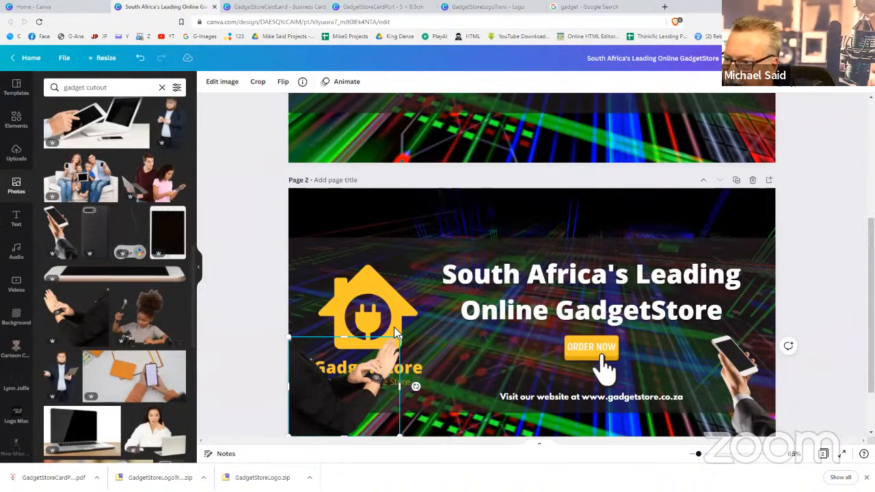
{"action": "left_click", "coordinate": [746, 81]}
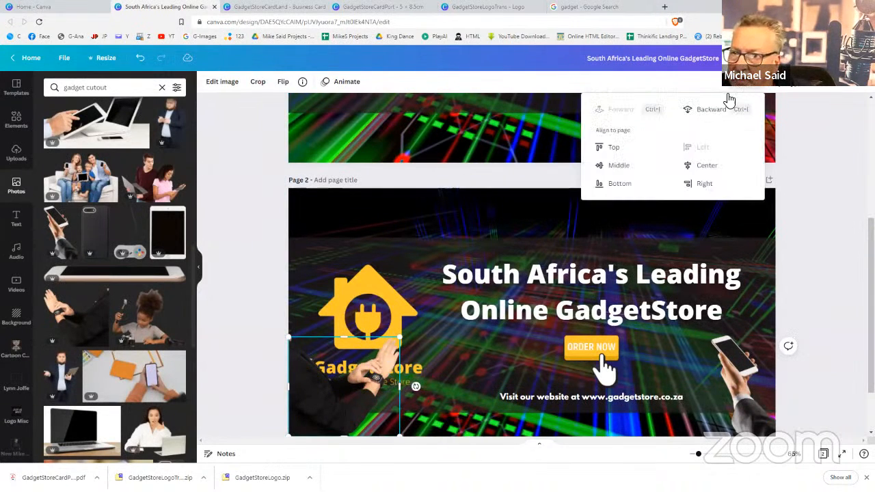
Send the hand behind the logo text, then shrink and reposition the logo and hand
{"action": "left_click", "coordinate": [704, 120]}
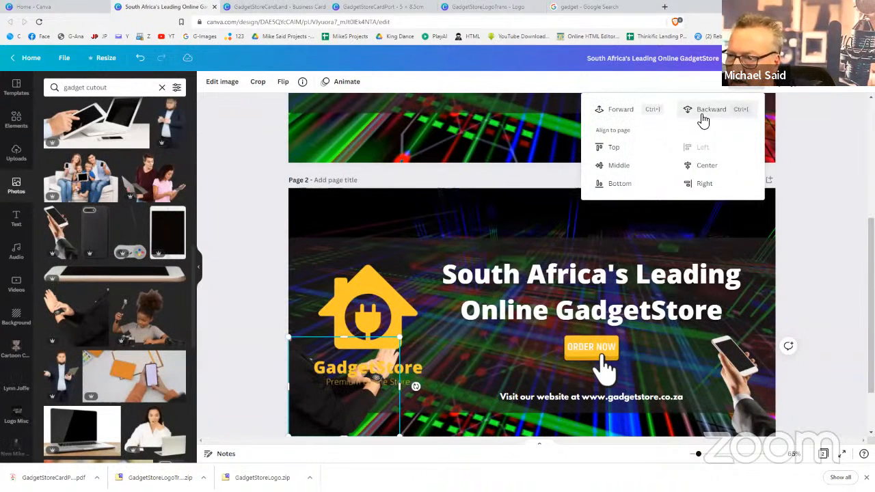
{"action": "left_click", "coordinate": [356, 303]}
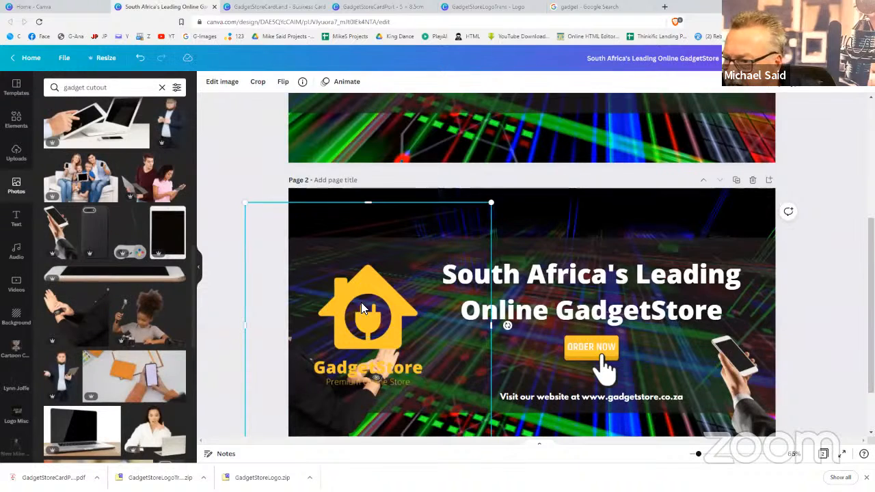
{"action": "left_click_drag", "start_coordinate": [365, 292], "coordinate": [365, 275]}
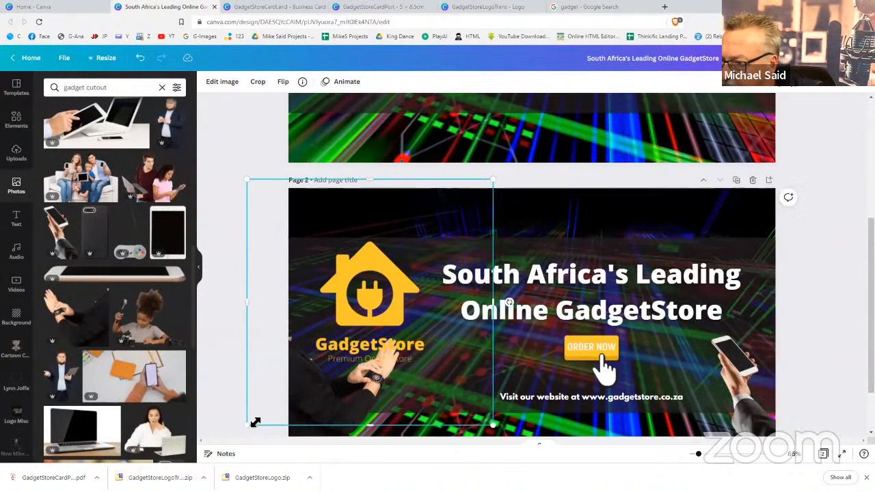
{"action": "left_click_drag", "start_coordinate": [267, 413], "coordinate": [306, 374]}
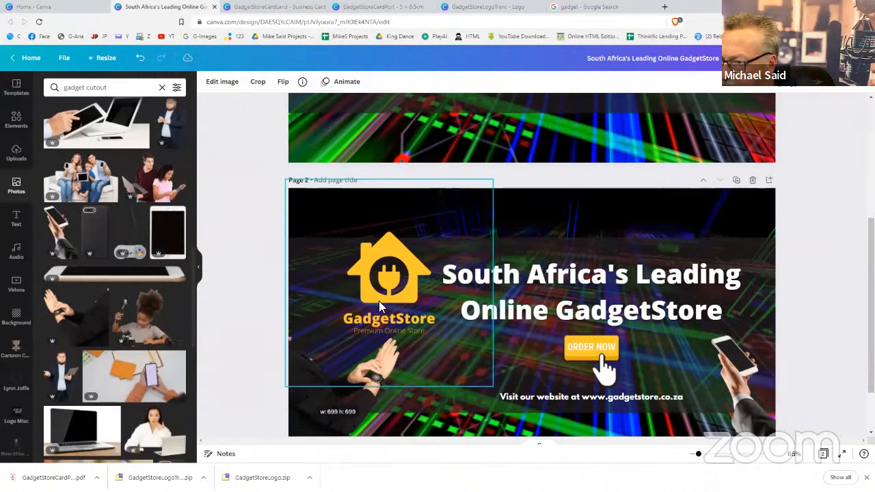
{"action": "left_click_drag", "start_coordinate": [381, 289], "coordinate": [378, 292]}
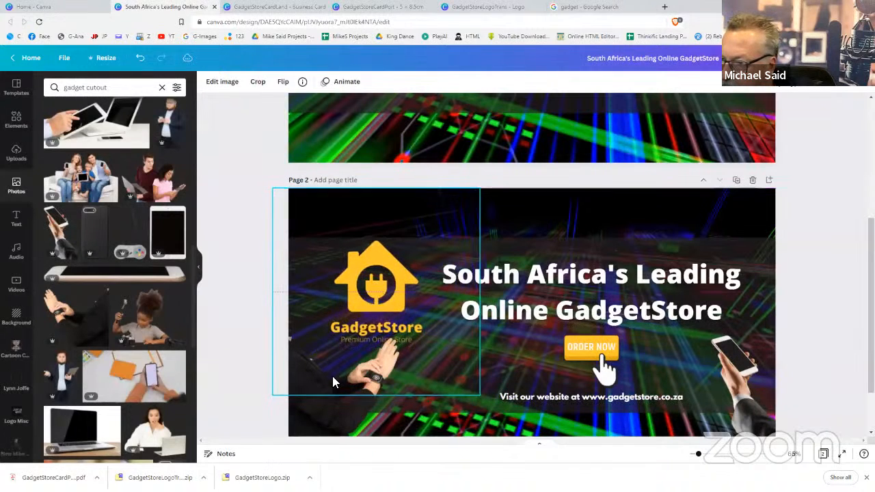
{"action": "left_click", "coordinate": [323, 409]}
{"action": "left_click_drag", "start_coordinate": [322, 409], "coordinate": [290, 412]}
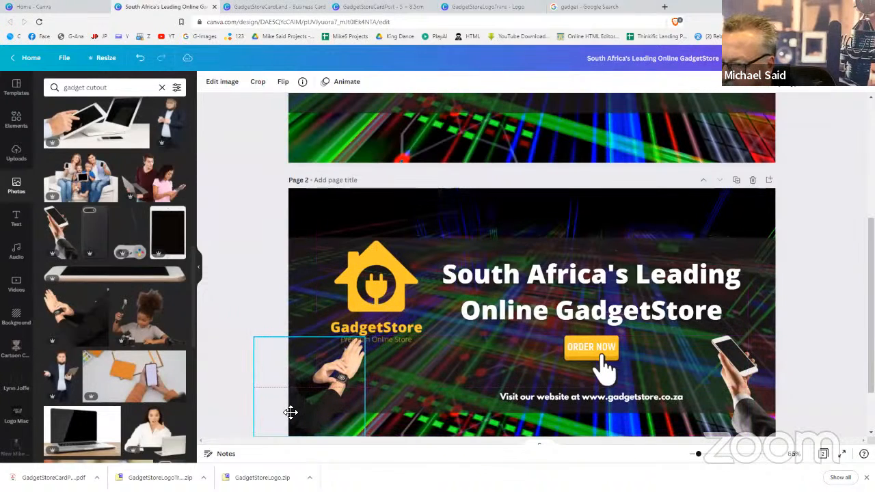
{"action": "left_click", "coordinate": [257, 276]}
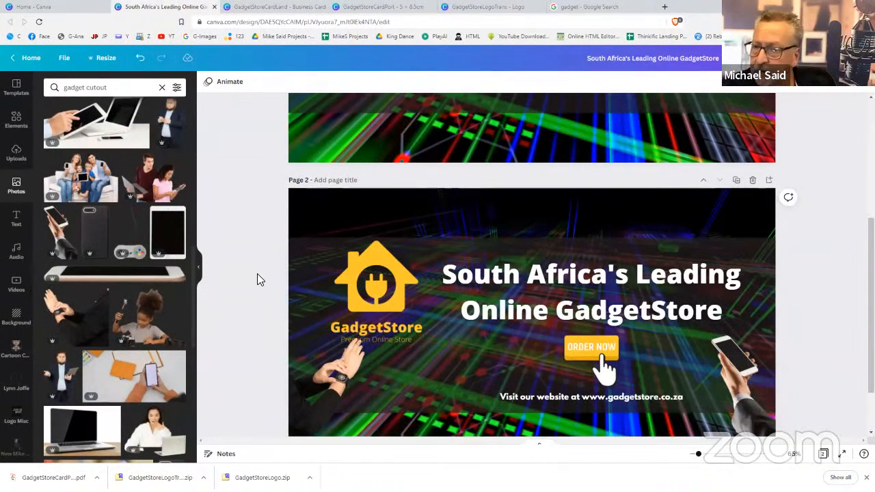
Delete the old first page and duplicate the remaining cover as Page 2
{"action": "scroll", "coordinate": [748, 156], "scroll_direction": "up", "scroll_amount": 5}
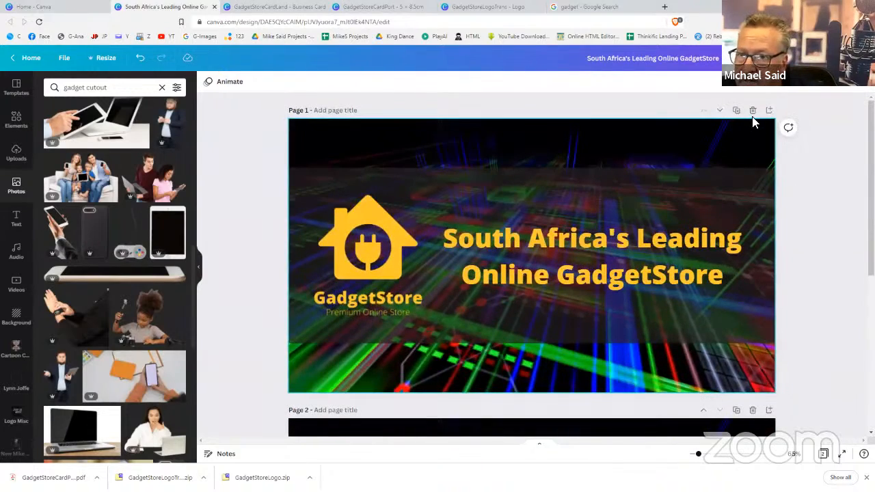
{"action": "left_click", "coordinate": [753, 112]}
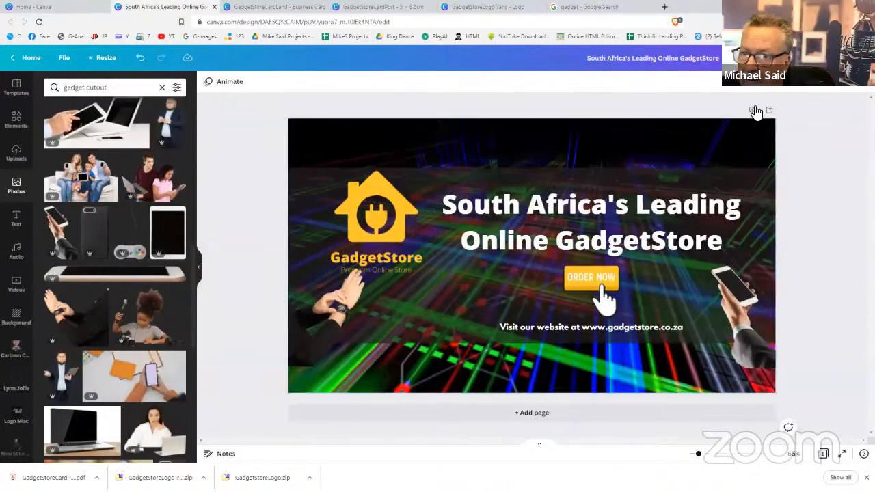
{"action": "left_click", "coordinate": [753, 110]}
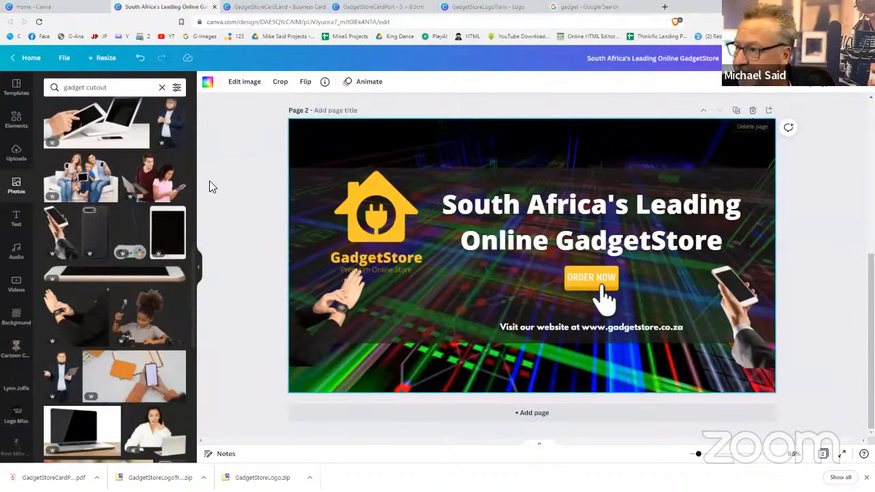
Make the wooden-desk laptop-and-camera photo from a 'gadget' search Page 2's background, then duplicate the page
{"action": "triple_click", "coordinate": [85, 89]}
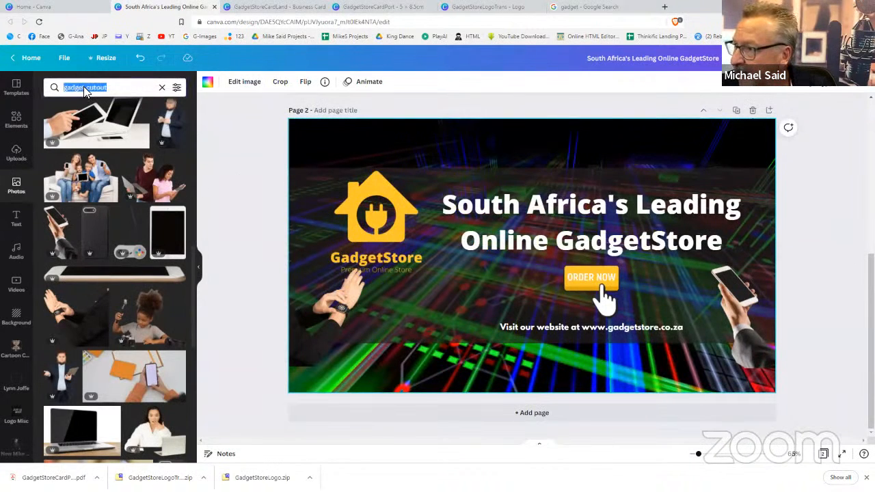
{"action": "type", "text": "gadgets"}
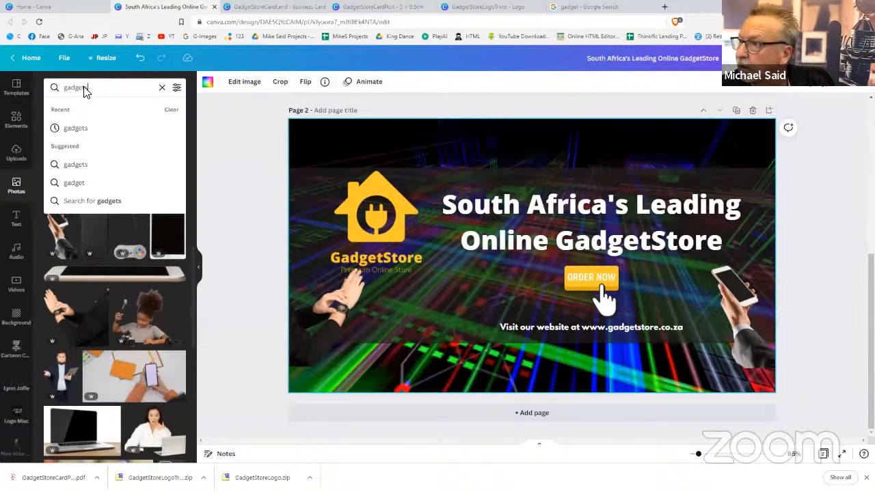
{"action": "key", "text": "Return"}
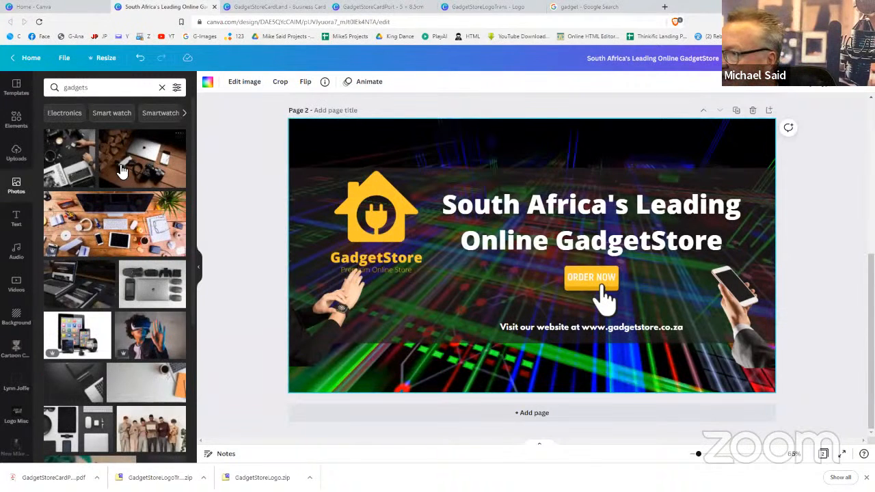
{"action": "left_click", "coordinate": [123, 170]}
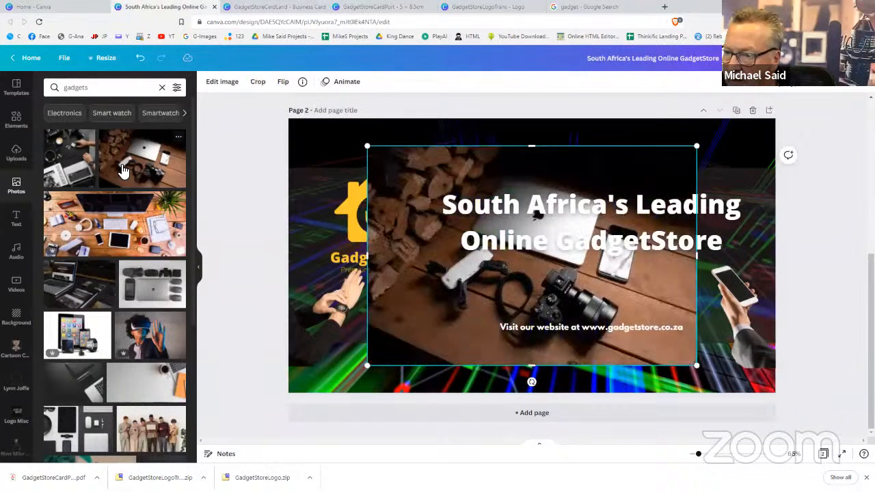
{"action": "right_click", "coordinate": [545, 166]}
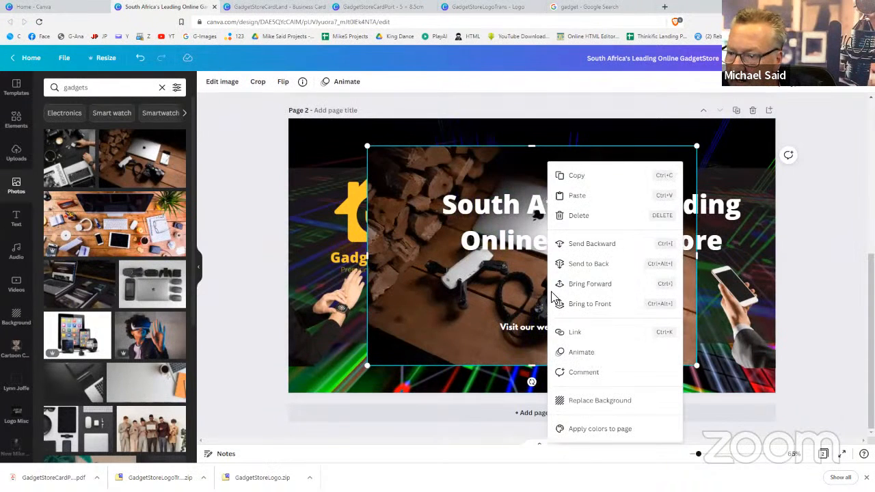
{"action": "left_click", "coordinate": [574, 402]}
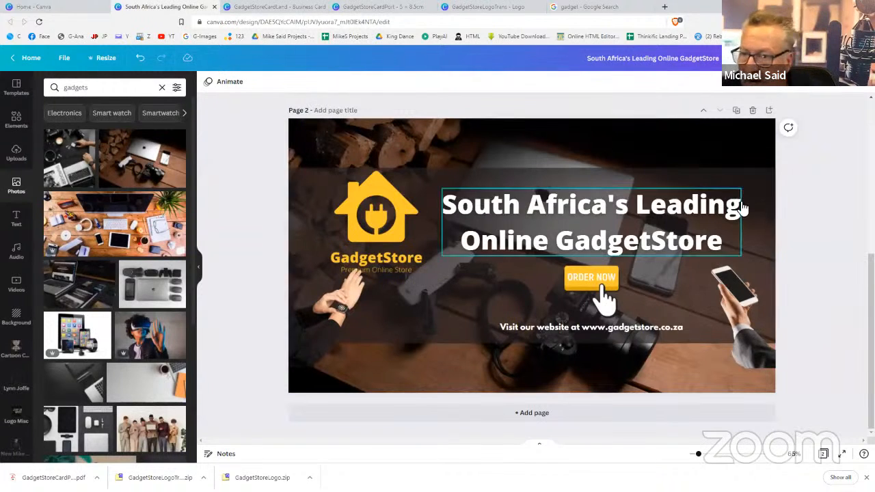
{"action": "left_click", "coordinate": [738, 111]}
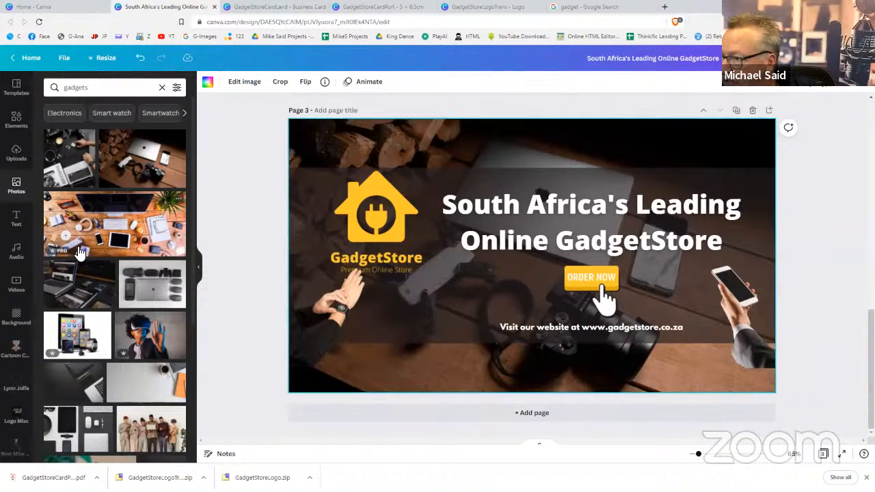
Set the VR-headset photo as Page 3's background
{"action": "left_click_drag", "start_coordinate": [151, 279], "coordinate": [162, 349]}
{"action": "left_click", "coordinate": [160, 349]}
{"action": "right_click", "coordinate": [421, 254]}
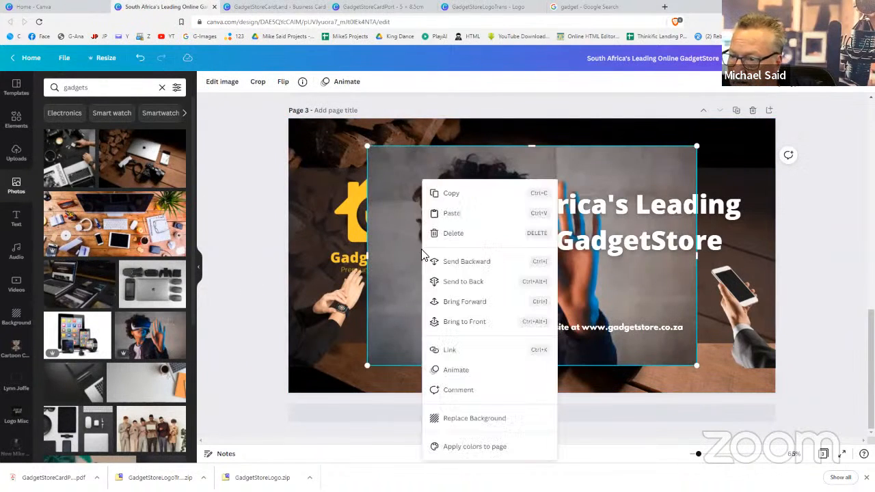
{"action": "left_click", "coordinate": [461, 418]}
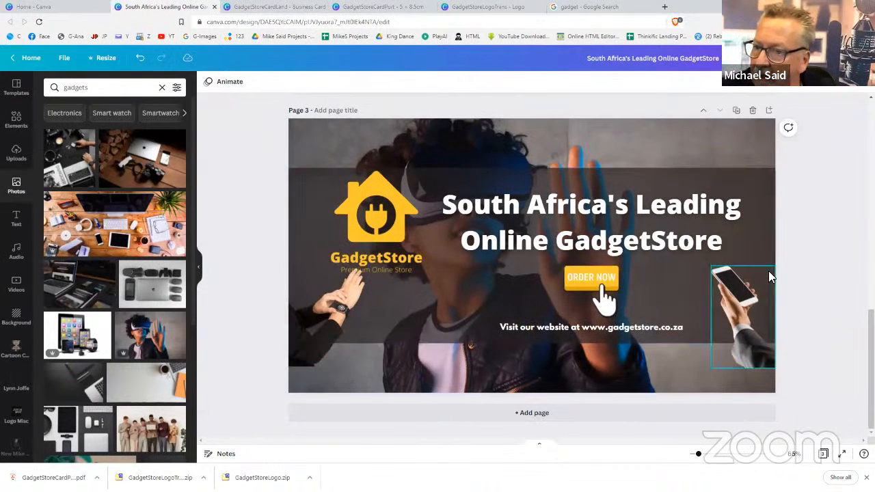
Duplicate Page 3 as Page 4
{"action": "scroll", "coordinate": [806, 274], "scroll_direction": "up", "scroll_amount": 4}
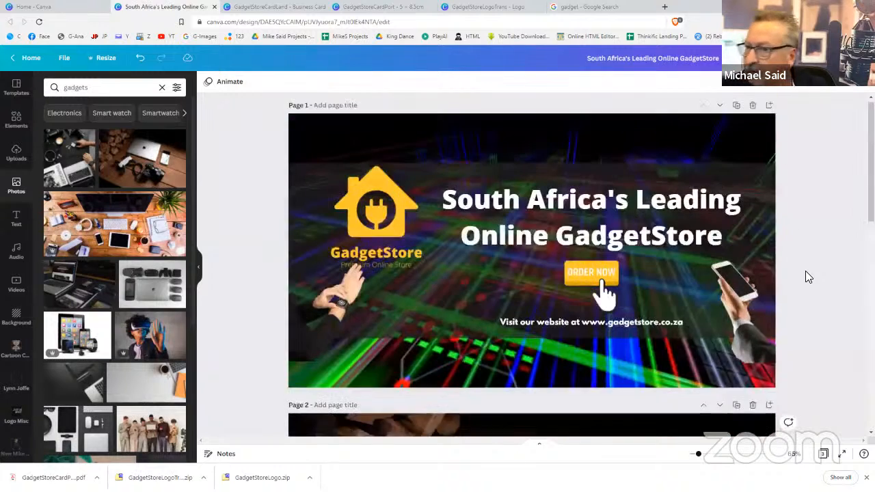
{"action": "scroll", "coordinate": [806, 271], "scroll_direction": "down", "scroll_amount": 4}
{"action": "scroll", "coordinate": [805, 276], "scroll_direction": "down", "scroll_amount": 1}
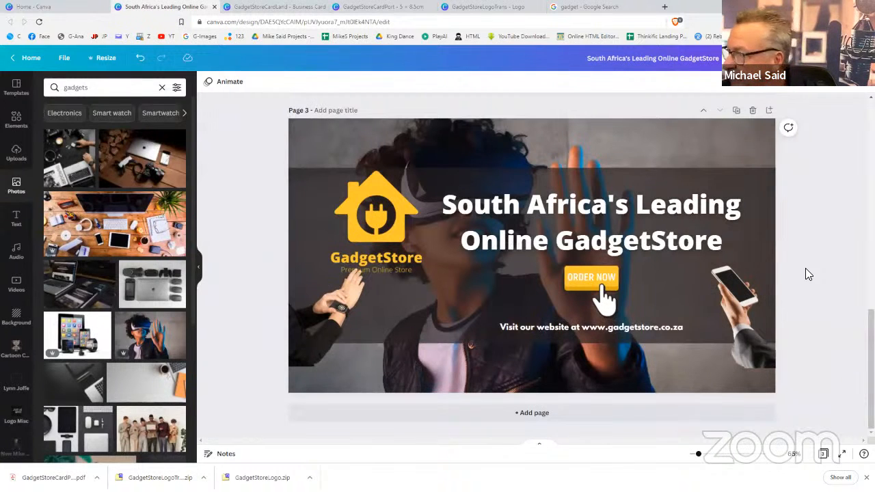
{"action": "scroll", "coordinate": [805, 273], "scroll_direction": "up", "scroll_amount": 6}
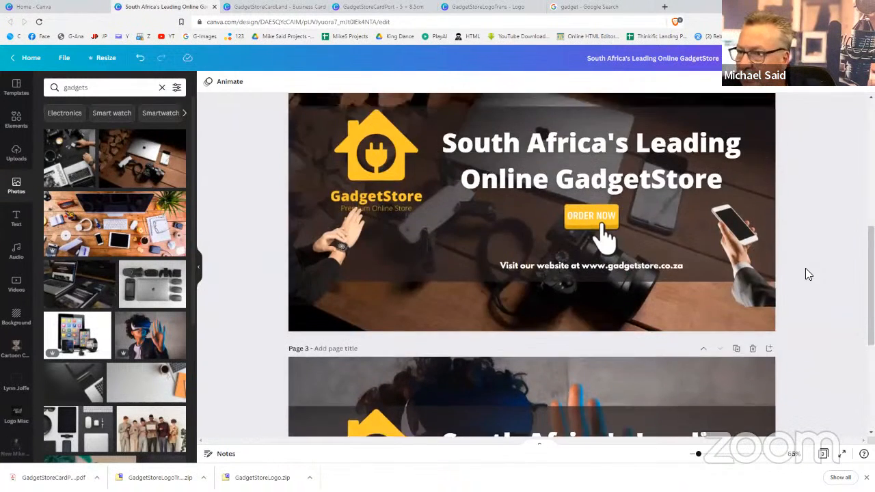
{"action": "scroll", "coordinate": [807, 273], "scroll_direction": "down", "scroll_amount": 5}
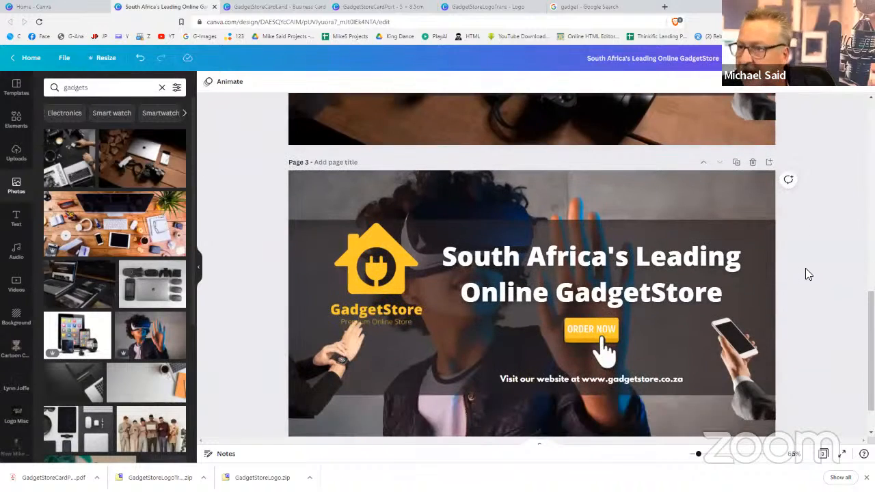
{"action": "scroll", "coordinate": [806, 275], "scroll_direction": "down", "scroll_amount": 1}
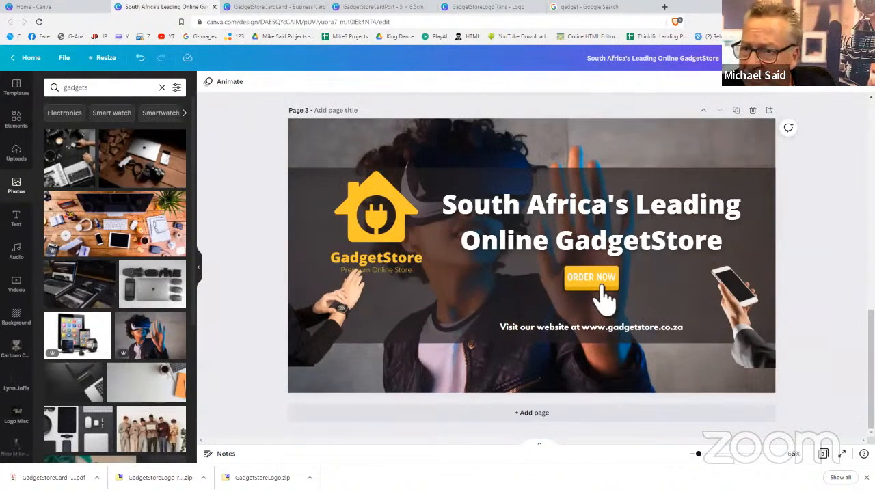
{"action": "left_click", "coordinate": [737, 110]}
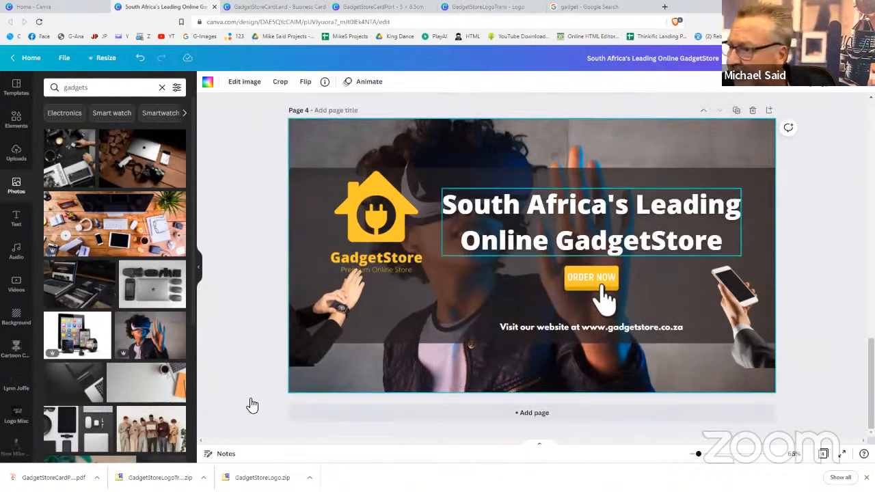
Make the grey drone photo Page 4's background and delete the dark band behind the text
{"action": "scroll", "coordinate": [97, 388], "scroll_direction": "down", "scroll_amount": 3}
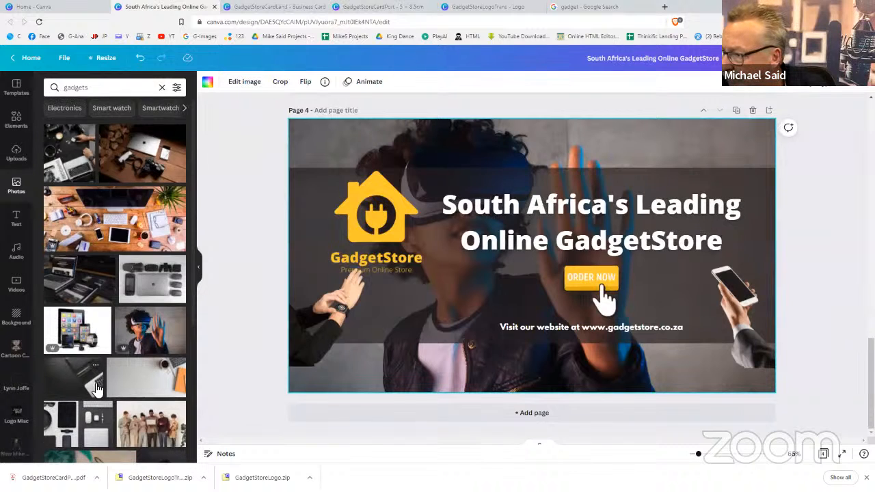
{"action": "scroll", "coordinate": [98, 367], "scroll_direction": "down", "scroll_amount": 2}
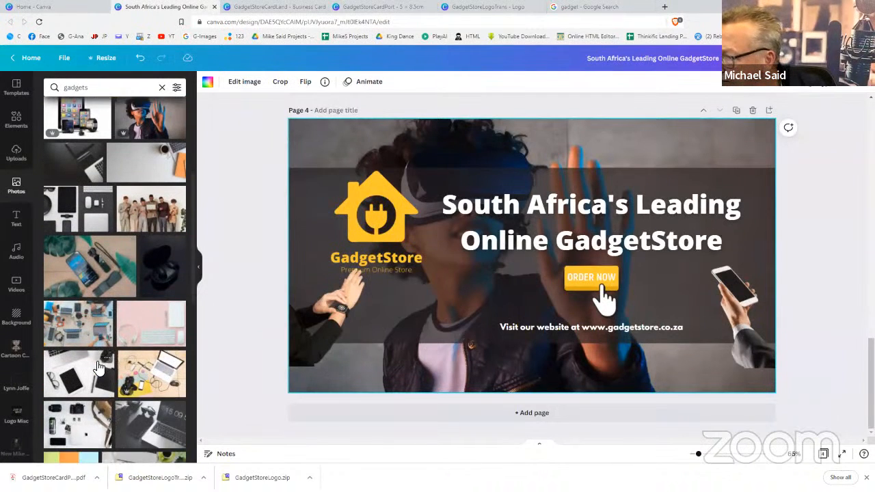
{"action": "scroll", "coordinate": [99, 367], "scroll_direction": "down", "scroll_amount": 3}
{"action": "scroll", "coordinate": [98, 367], "scroll_direction": "down", "scroll_amount": 2}
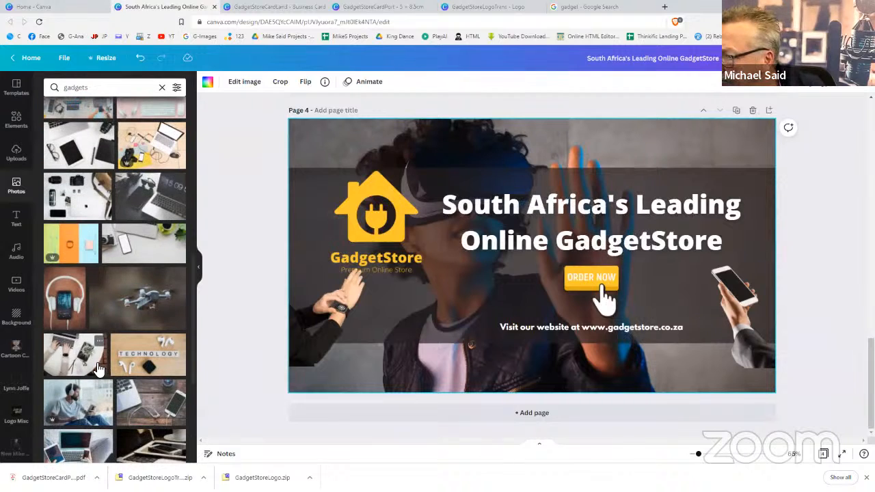
{"action": "scroll", "coordinate": [137, 335], "scroll_direction": "down", "scroll_amount": 2}
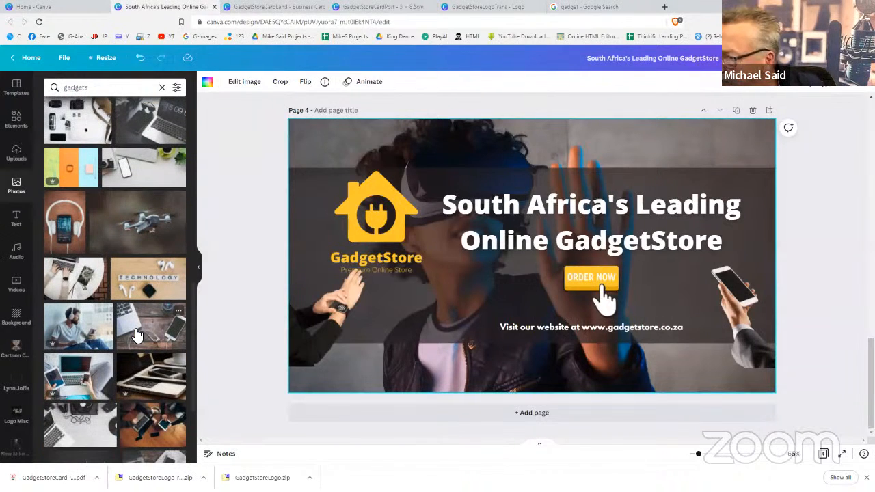
{"action": "left_click", "coordinate": [174, 219]}
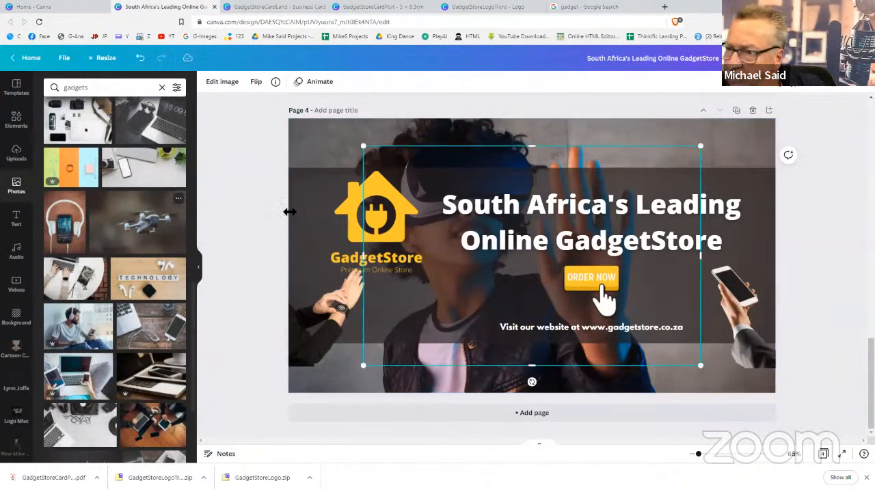
{"action": "right_click", "coordinate": [556, 180]}
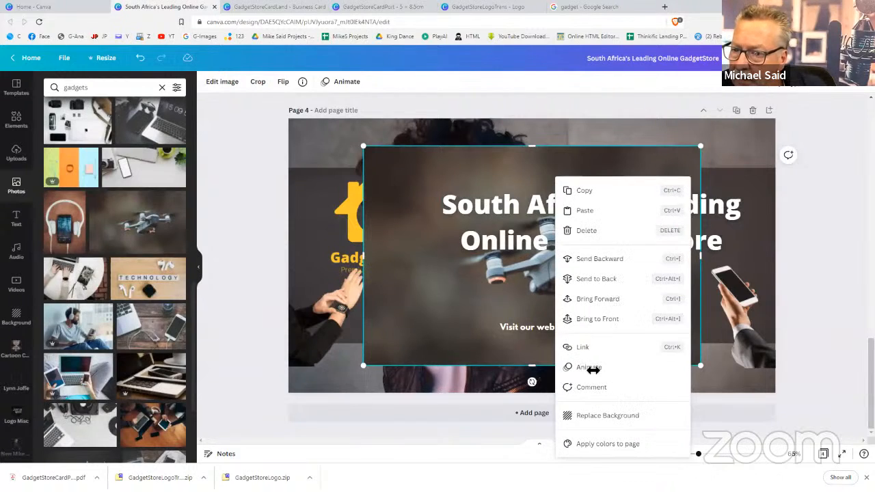
{"action": "left_click", "coordinate": [599, 415]}
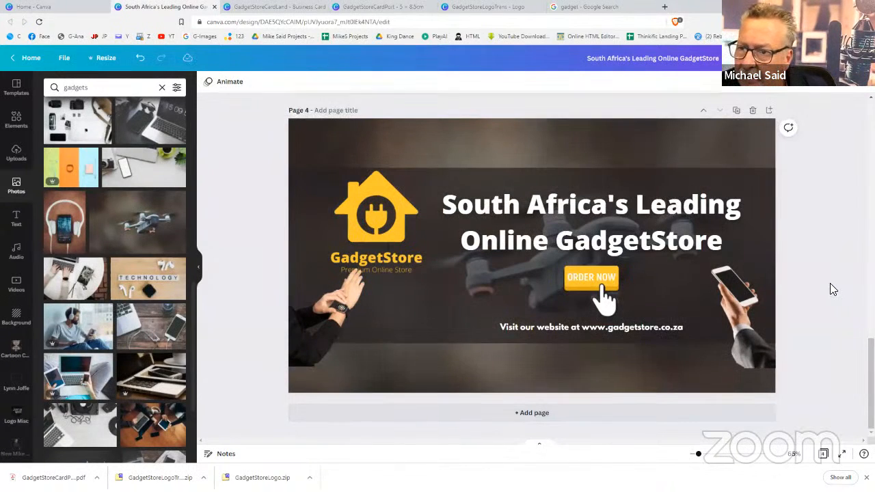
{"action": "left_click", "coordinate": [741, 171]}
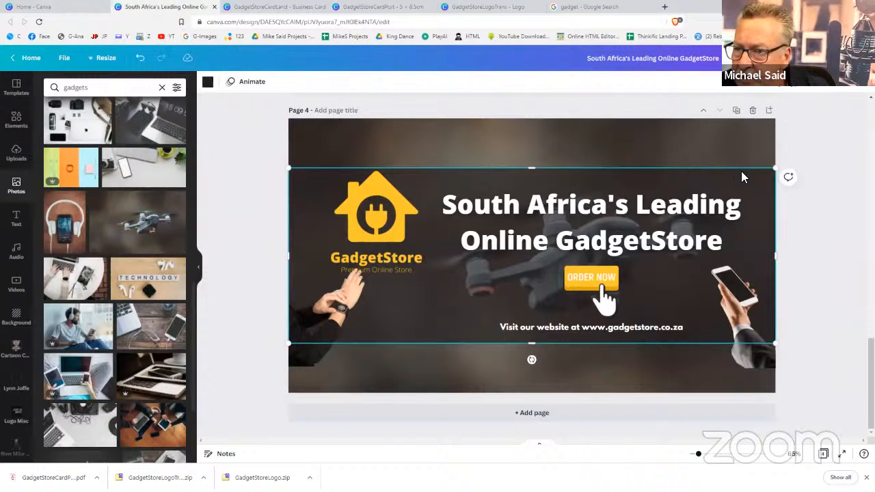
{"action": "key", "text": "Delete"}
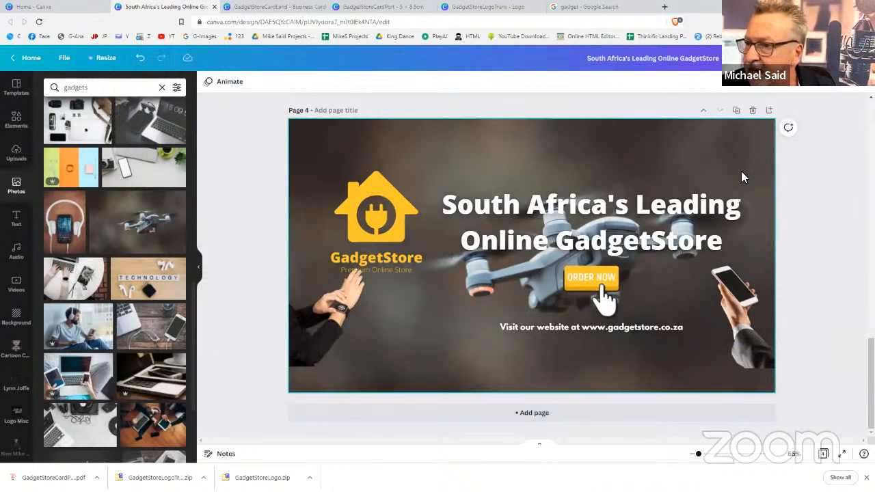
Shift the page 1 phone-in-hand photo lower within its crop frame
{"action": "scroll", "coordinate": [759, 199], "scroll_direction": "up", "scroll_amount": 15}
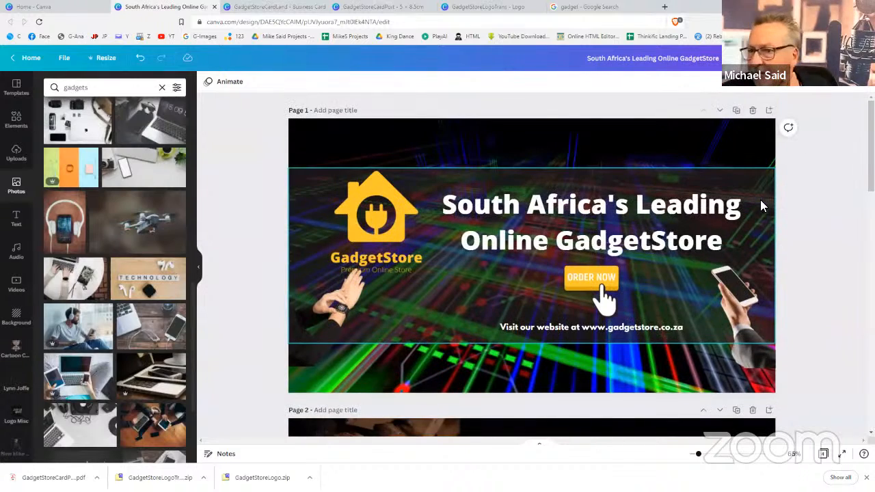
{"action": "scroll", "coordinate": [761, 200], "scroll_direction": "down", "scroll_amount": 3}
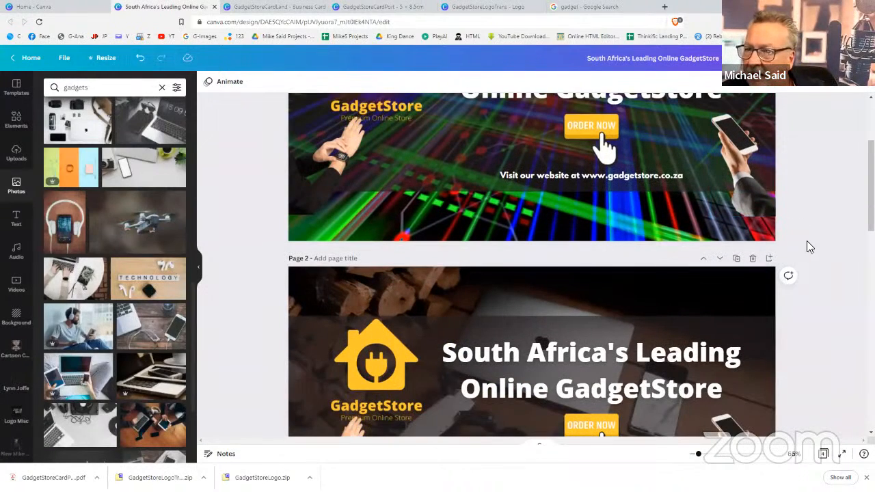
{"action": "left_click", "coordinate": [736, 190]}
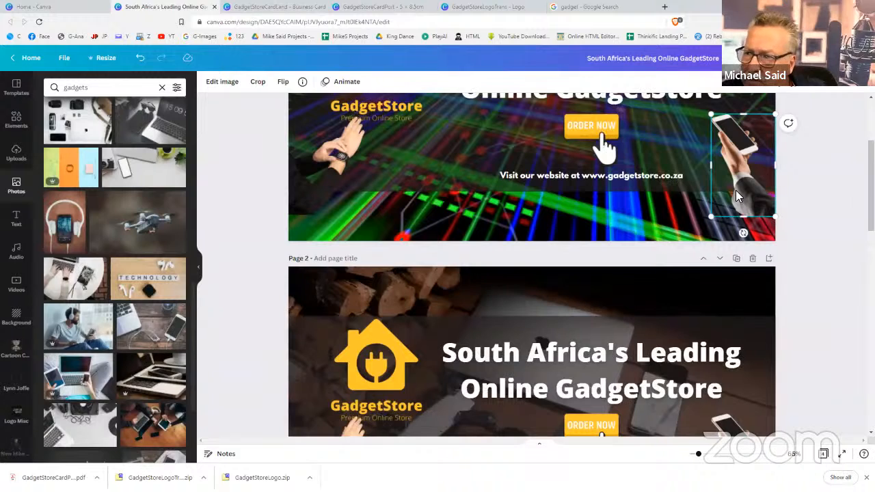
{"action": "double_click", "coordinate": [737, 191]}
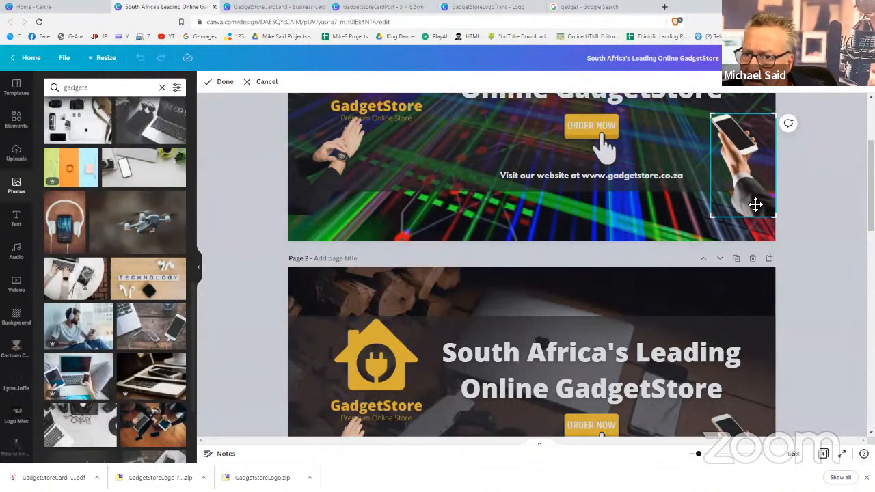
{"action": "left_click_drag", "start_coordinate": [756, 206], "coordinate": [754, 225]}
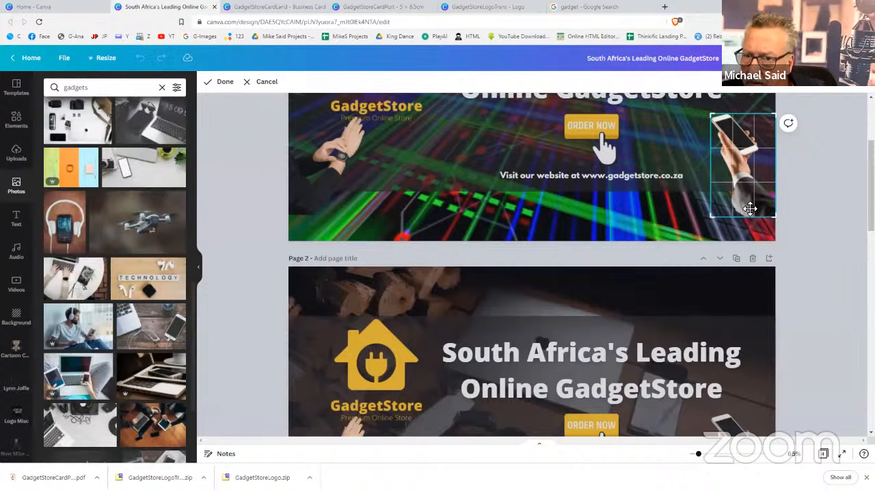
{"action": "scroll", "coordinate": [790, 190], "scroll_direction": "down", "scroll_amount": 1}
{"action": "scroll", "coordinate": [790, 190], "scroll_direction": "up", "scroll_amount": 3}
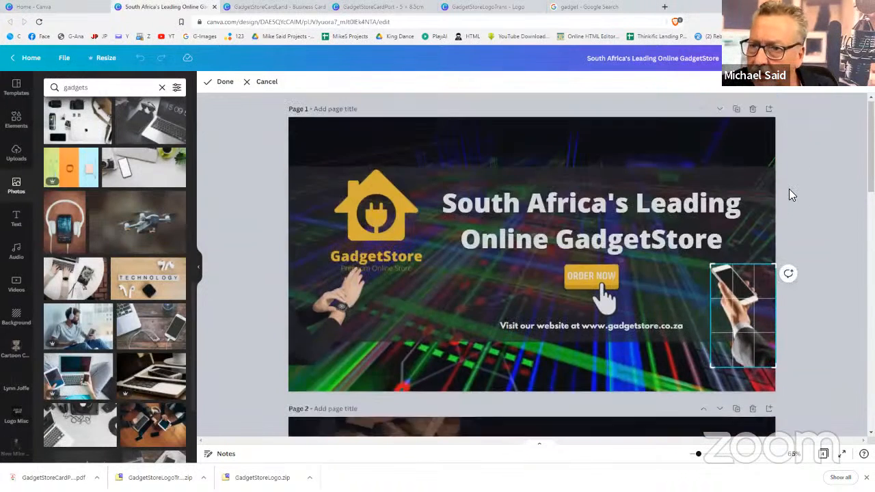
{"action": "left_click", "coordinate": [790, 190]}
{"action": "scroll", "coordinate": [790, 190], "scroll_direction": "down", "scroll_amount": 3}
{"action": "scroll", "coordinate": [791, 195], "scroll_direction": "down", "scroll_amount": 2}
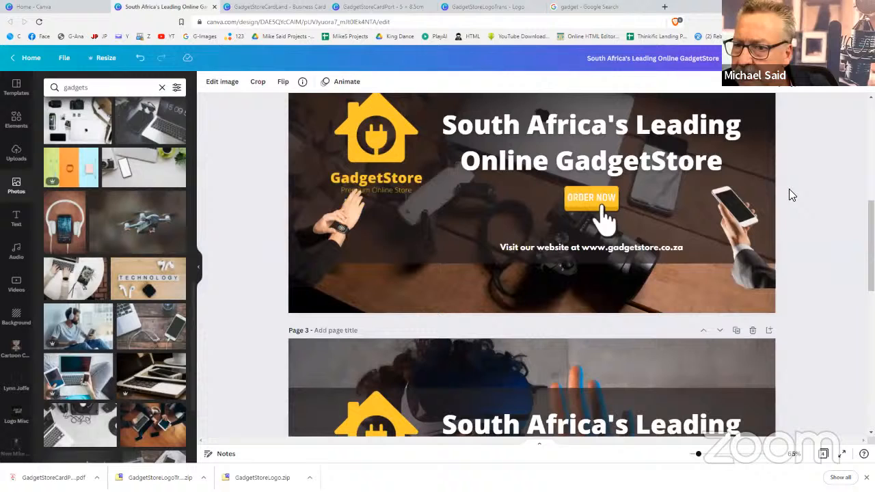
Recrop the page 2 phone photo and move it to the bottom-right corner
{"action": "left_click", "coordinate": [749, 255]}
{"action": "double_click", "coordinate": [751, 257]}
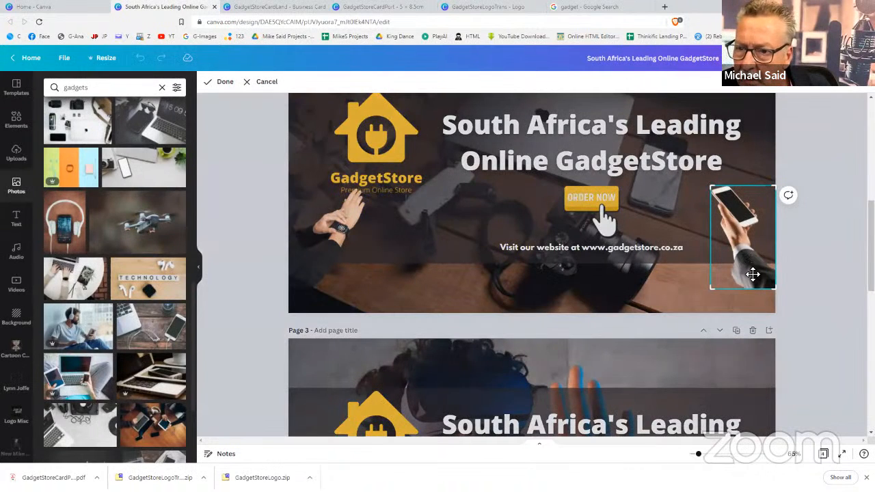
{"action": "left_click_drag", "start_coordinate": [752, 274], "coordinate": [754, 284]}
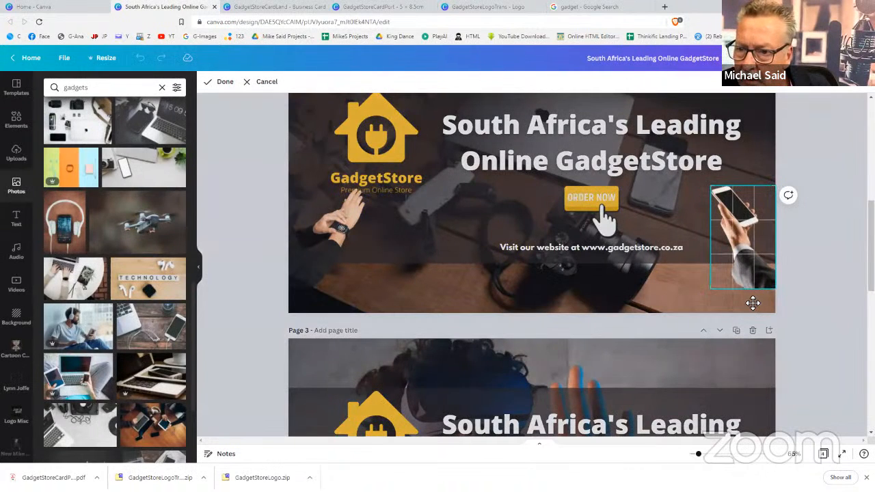
{"action": "left_click", "coordinate": [832, 245]}
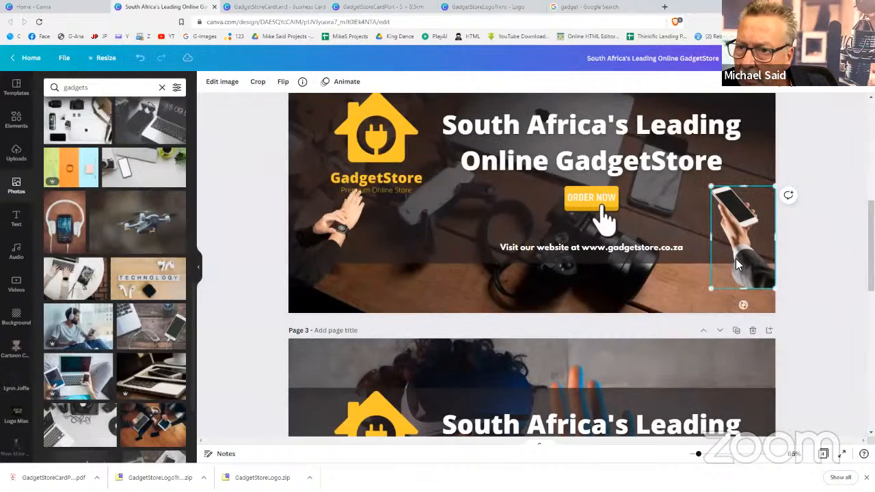
{"action": "double_click", "coordinate": [736, 258]}
{"action": "left_click_drag", "start_coordinate": [739, 276], "coordinate": [705, 260]}
{"action": "left_click", "coordinate": [705, 259]}
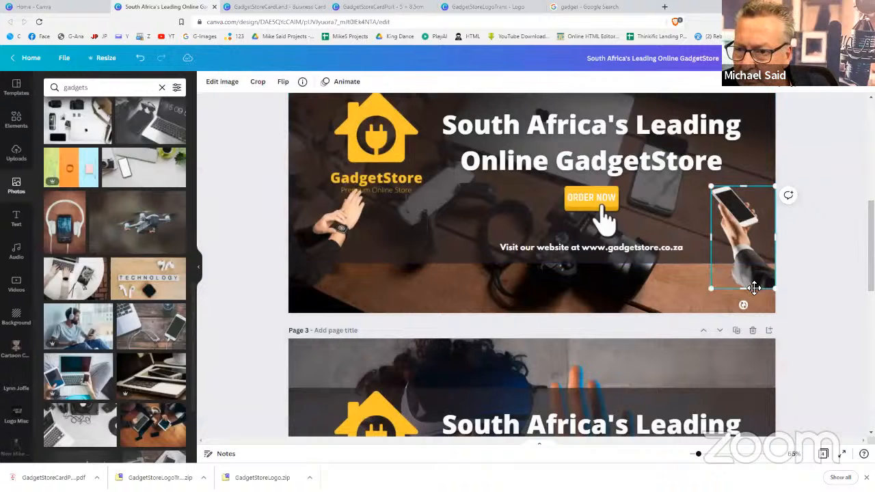
{"action": "left_click_drag", "start_coordinate": [754, 288], "coordinate": [750, 299]}
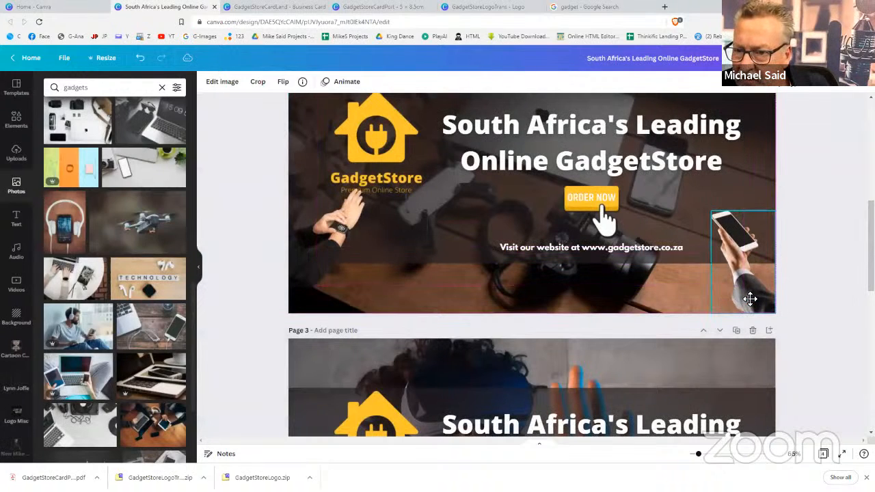
Move the page 2 watch-hand image to the bottom-left corner, then select both hand images
{"action": "left_click", "coordinate": [319, 268]}
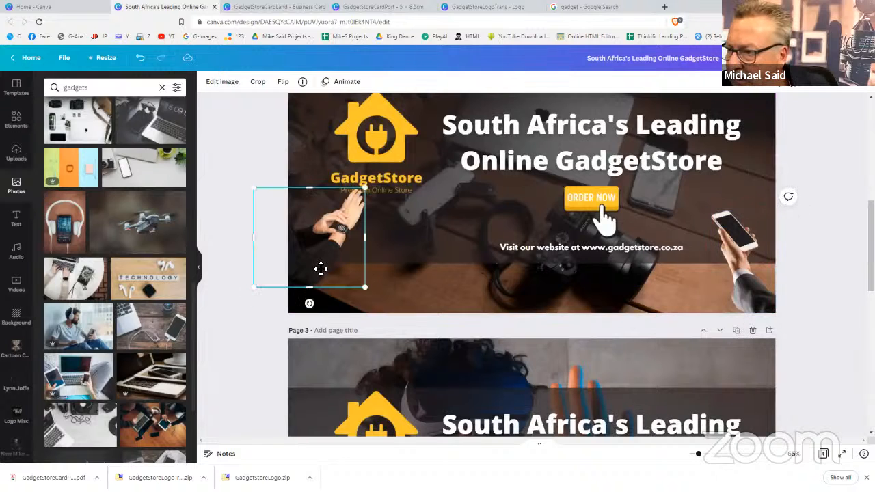
{"action": "double_click", "coordinate": [319, 269]}
{"action": "double_click", "coordinate": [314, 276]}
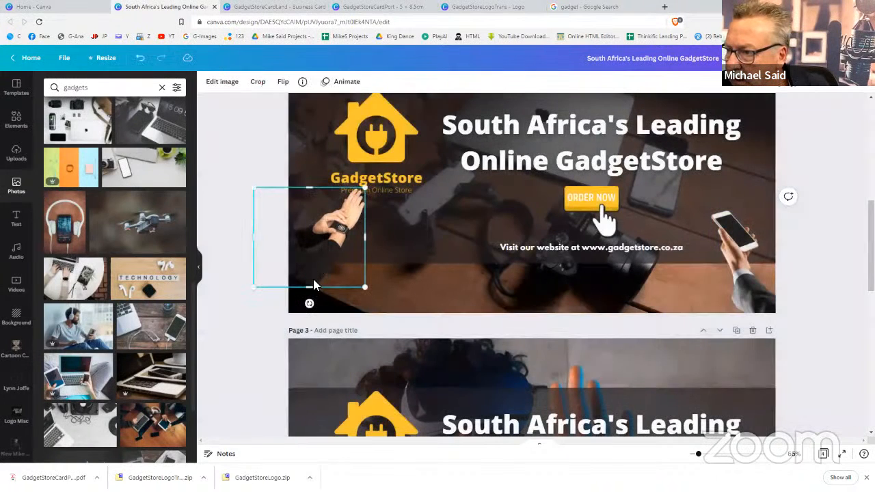
{"action": "left_click_drag", "start_coordinate": [313, 281], "coordinate": [313, 299]}
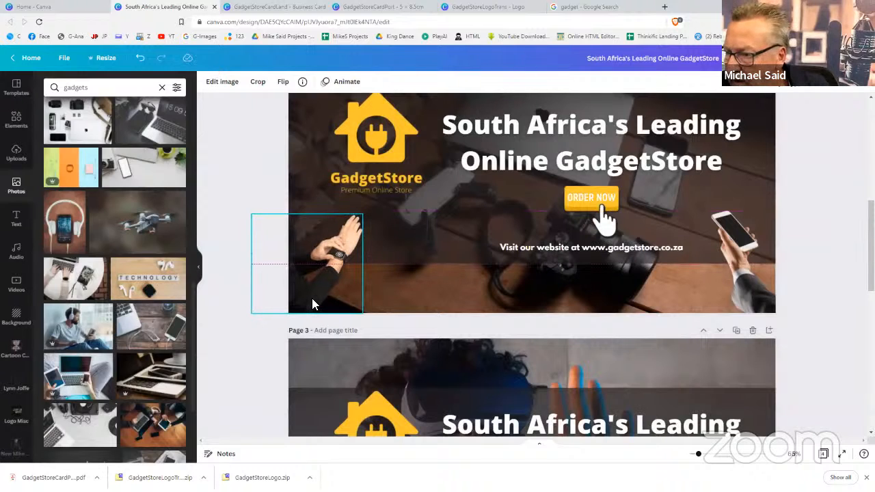
{"action": "left_click", "coordinate": [841, 311]}
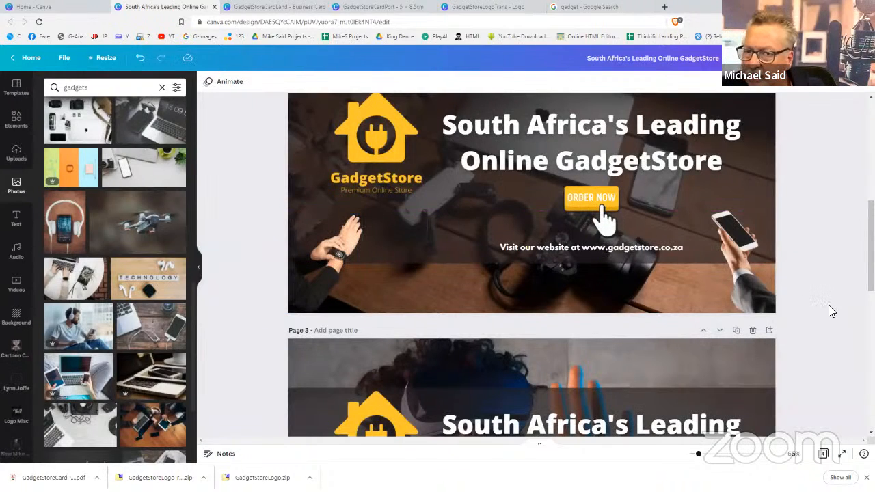
{"action": "left_click", "coordinate": [747, 260]}
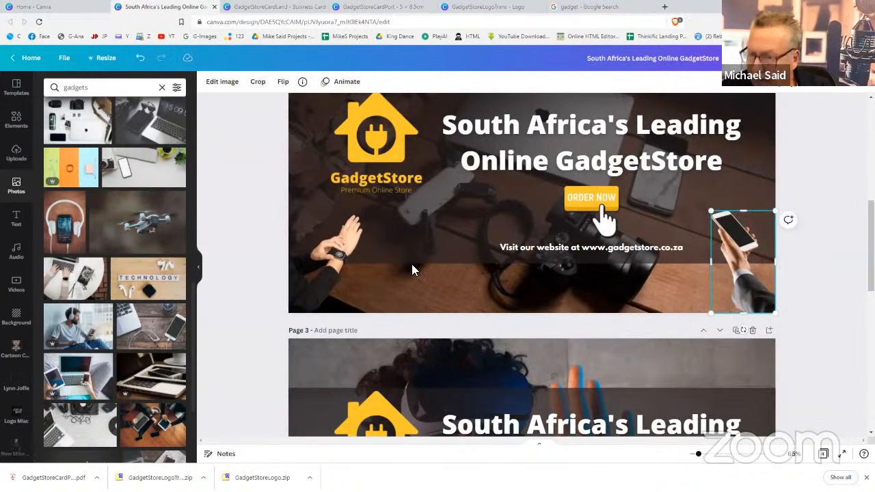
{"action": "left_click", "coordinate": [323, 267], "text": "shift"}
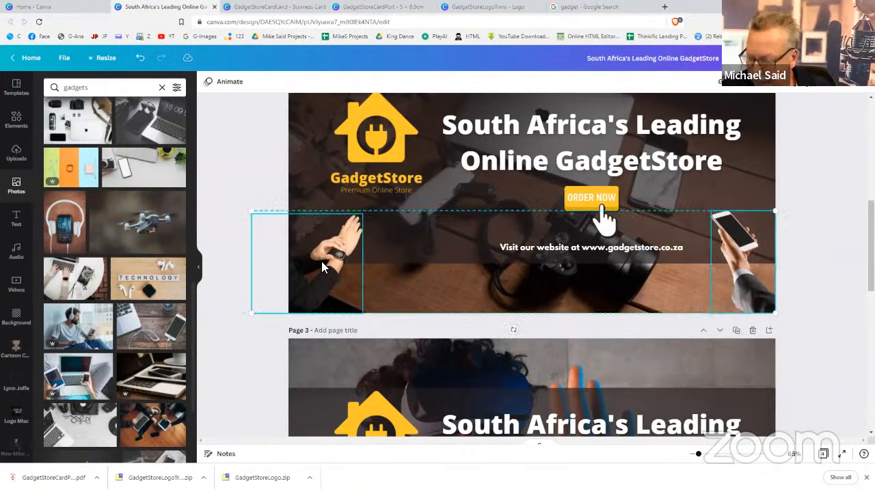
{"action": "scroll", "coordinate": [321, 260], "scroll_direction": "down", "scroll_amount": 5}
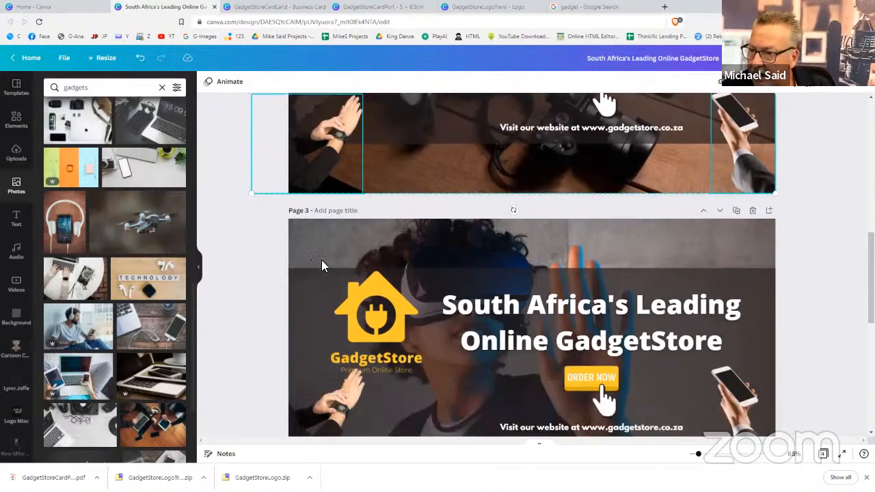
{"action": "left_click", "coordinate": [331, 240]}
Replace page 3's old watch and phone hands with the repositioned copies
{"action": "left_click", "coordinate": [325, 268]}
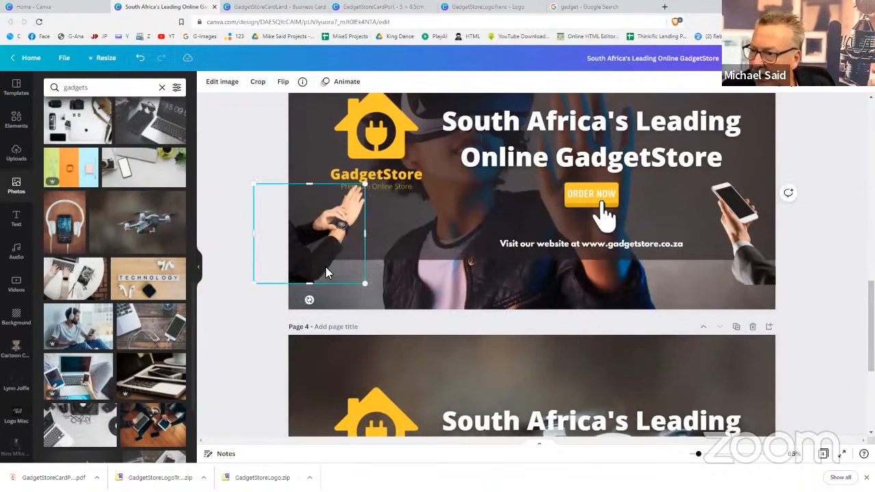
{"action": "key", "text": "Delete"}
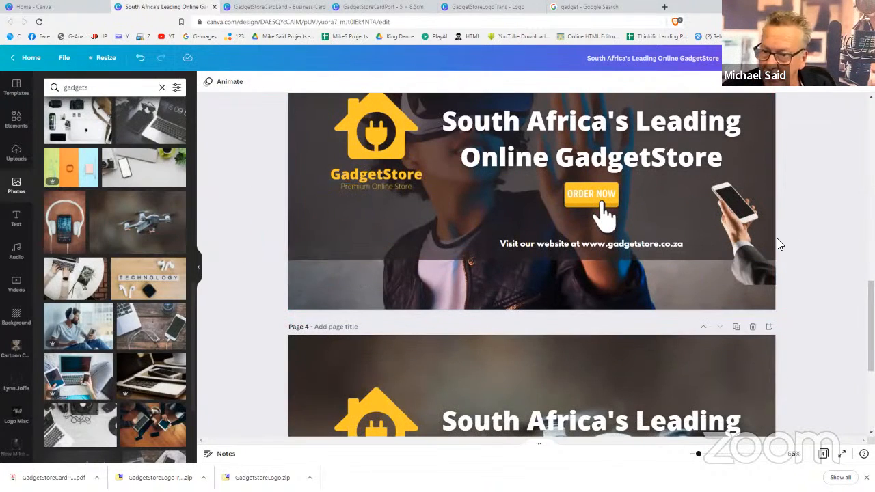
{"action": "left_click", "coordinate": [744, 258]}
{"action": "key", "text": "Delete"}
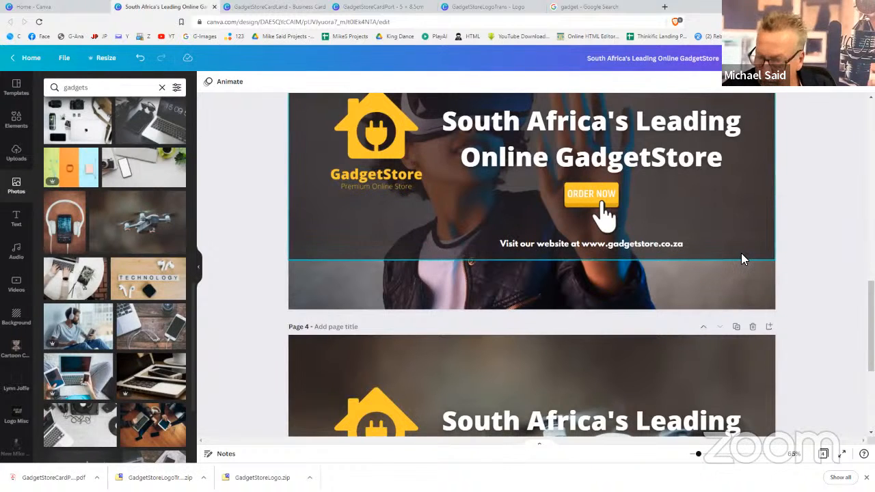
{"action": "key", "text": "ctrl+z"}
{"action": "left_click", "coordinate": [814, 287]}
Delete page 4's old watch and phone hands and paste in the repositioned ones
{"action": "scroll", "coordinate": [813, 287], "scroll_direction": "down", "scroll_amount": 3}
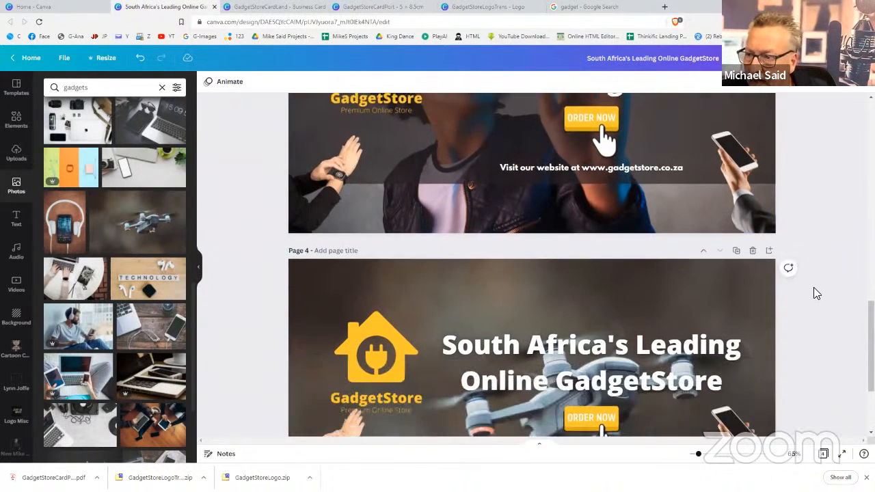
{"action": "left_click", "coordinate": [730, 296]}
{"action": "key", "text": "Delete"}
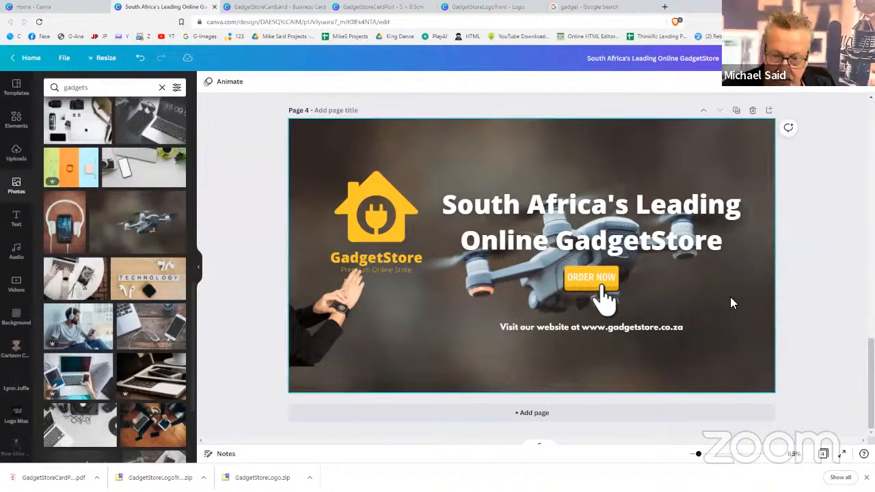
{"action": "left_click", "coordinate": [304, 342]}
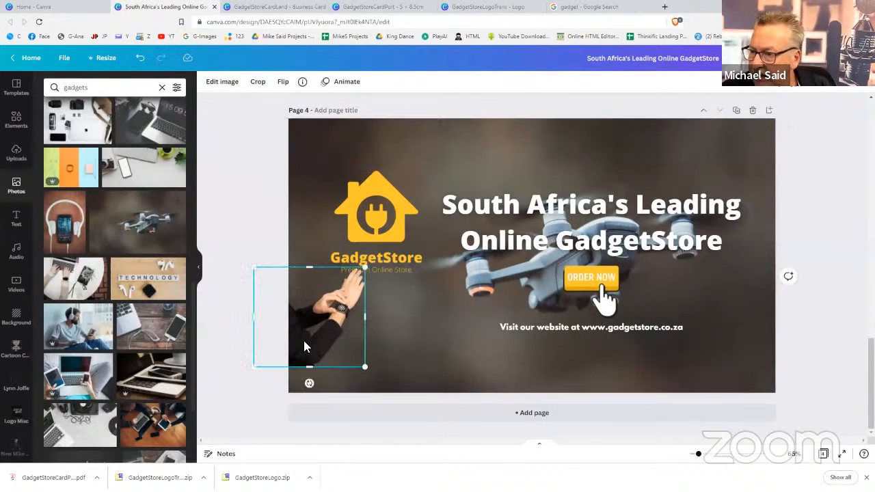
{"action": "key", "text": "Delete"}
{"action": "key", "text": "ctrl+v"}
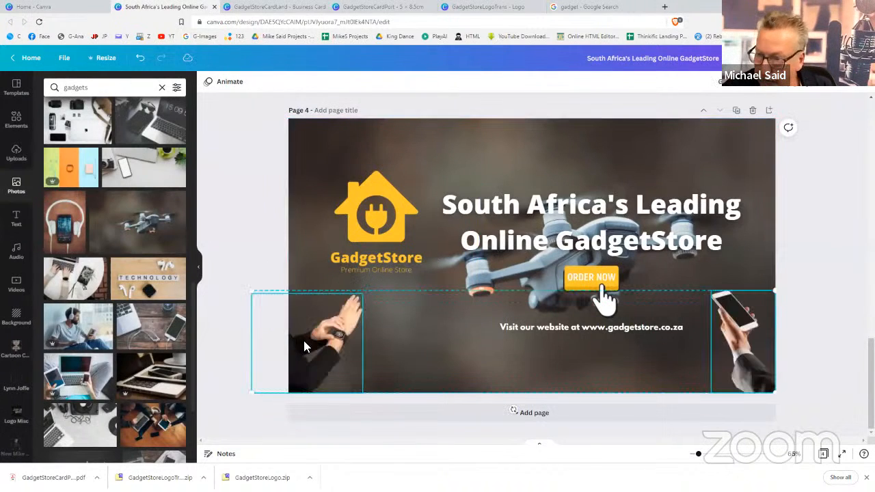
{"action": "left_click", "coordinate": [822, 312]}
{"action": "scroll", "coordinate": [822, 314], "scroll_direction": "up", "scroll_amount": 10}
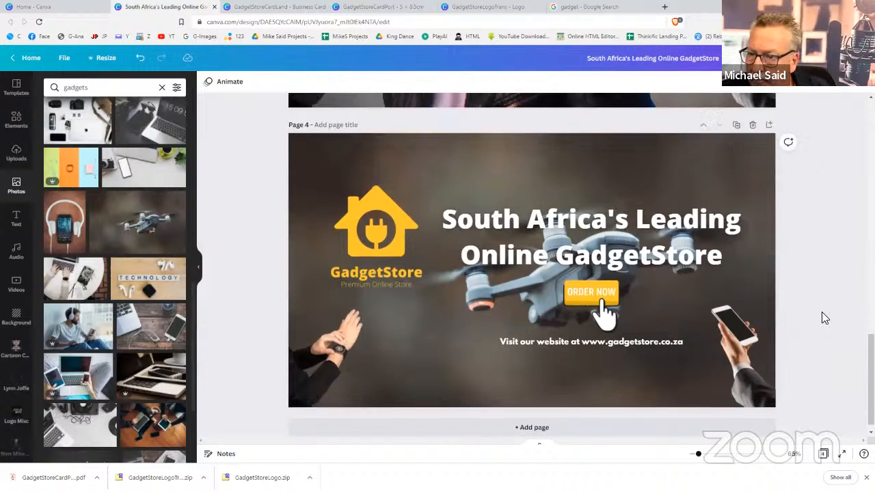
Move both hand images up so they sit fully inside page 1
{"action": "scroll", "coordinate": [822, 310], "scroll_direction": "up", "scroll_amount": 4}
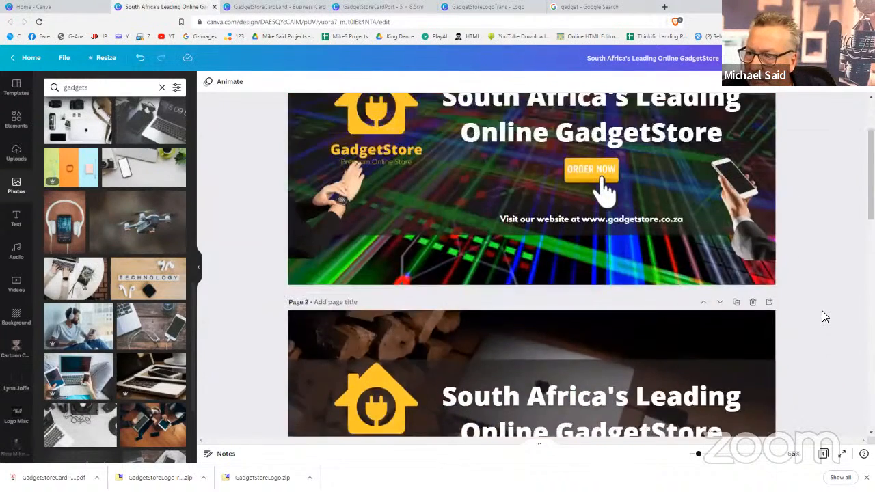
{"action": "scroll", "coordinate": [745, 241], "scroll_direction": "down", "scroll_amount": 2}
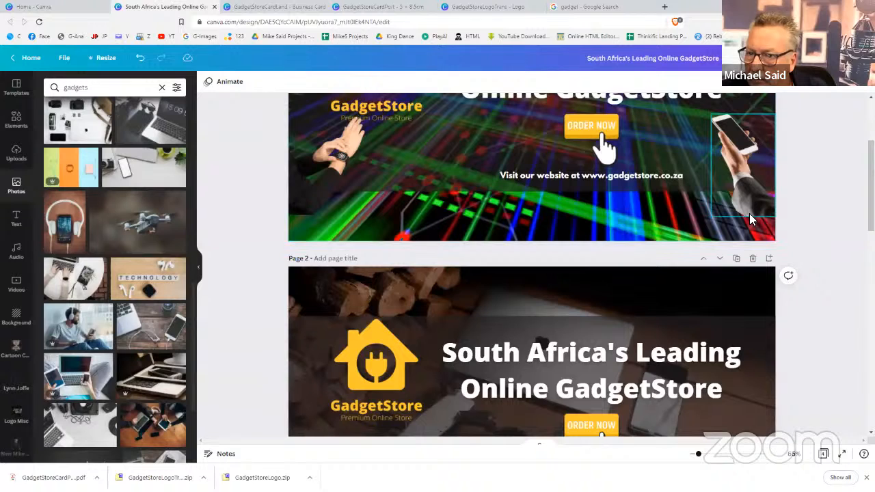
{"action": "left_click", "coordinate": [750, 215]}
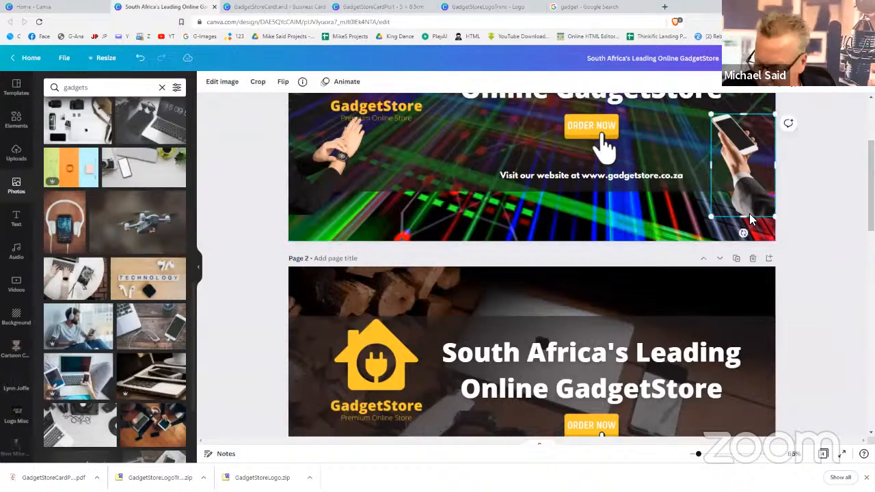
{"action": "left_click", "coordinate": [334, 181], "text": "shift"}
{"action": "key", "text": "Delete"}
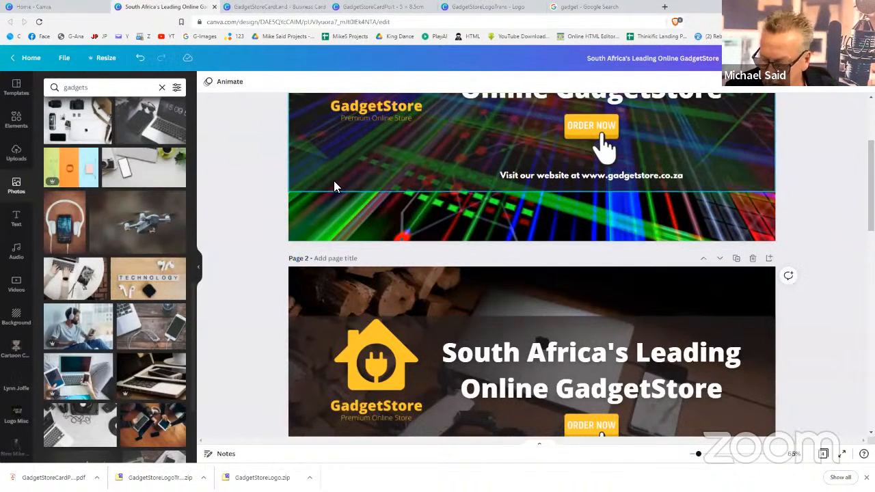
{"action": "key", "text": "ctrl+z"}
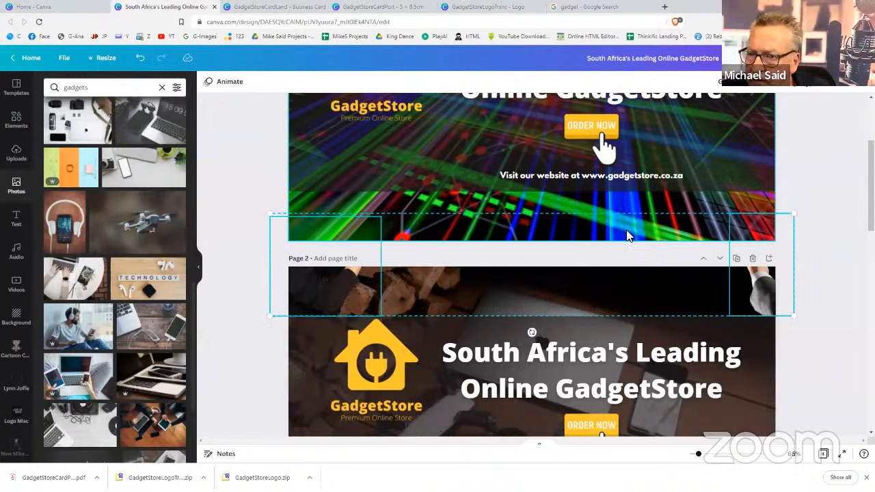
{"action": "left_click_drag", "start_coordinate": [628, 236], "coordinate": [629, 153]}
{"action": "left_click", "coordinate": [809, 252]}
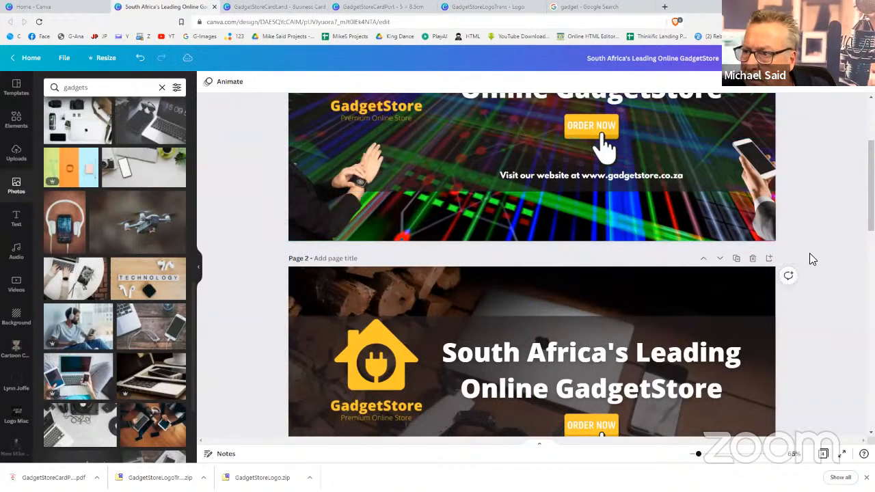
Nudge both page 1 hand images slightly left into the bottom corners
{"action": "left_click", "coordinate": [762, 212]}
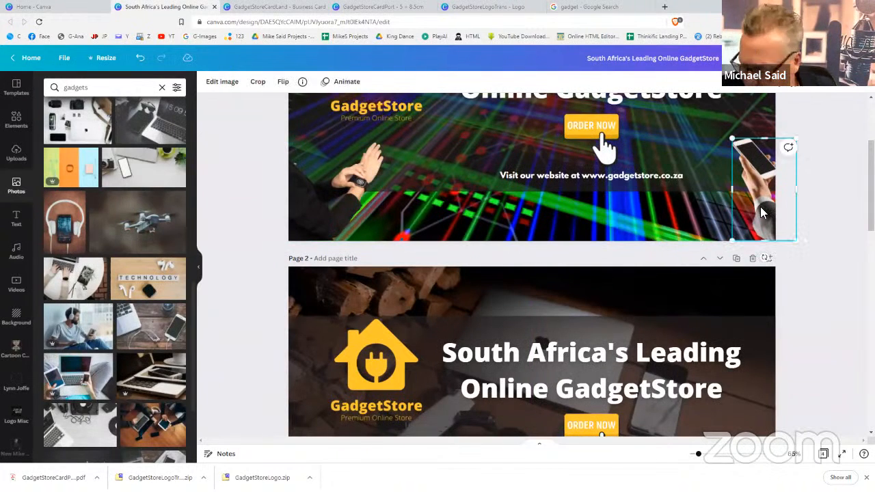
{"action": "left_click", "coordinate": [331, 192], "text": "shift"}
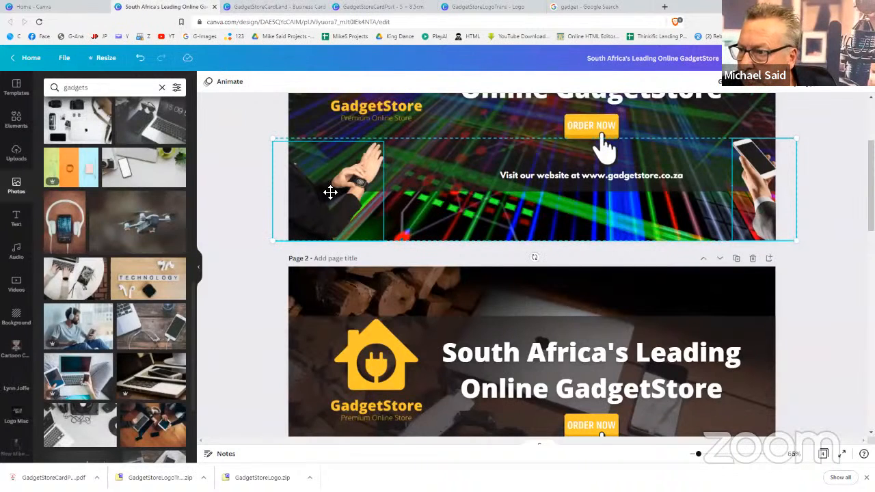
{"action": "left_click_drag", "start_coordinate": [330, 192], "coordinate": [316, 191]}
{"action": "left_click", "coordinate": [789, 301]}
{"action": "scroll", "coordinate": [789, 305], "scroll_direction": "up", "scroll_amount": 2}
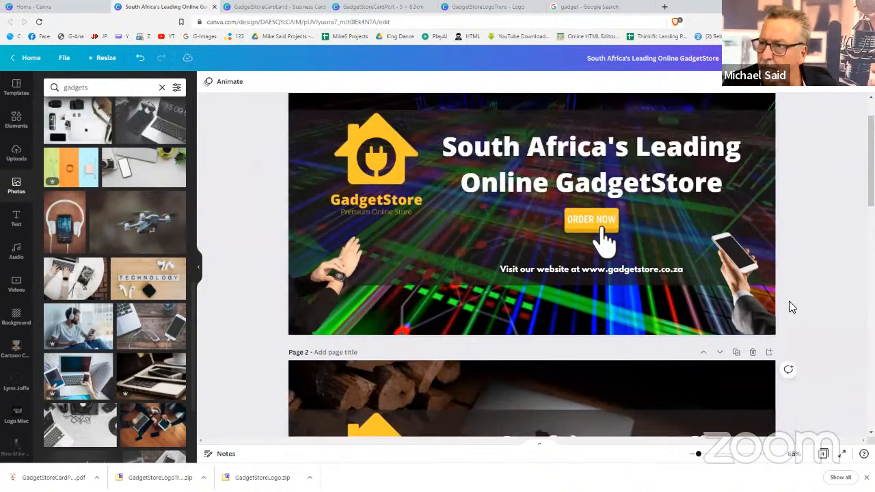
{"action": "scroll", "coordinate": [789, 301], "scroll_direction": "up", "scroll_amount": 1}
{"action": "scroll", "coordinate": [789, 299], "scroll_direction": "down", "scroll_amount": 2}
{"action": "scroll", "coordinate": [789, 298], "scroll_direction": "up", "scroll_amount": 2}
{"action": "scroll", "coordinate": [790, 298], "scroll_direction": "down", "scroll_amount": 1}
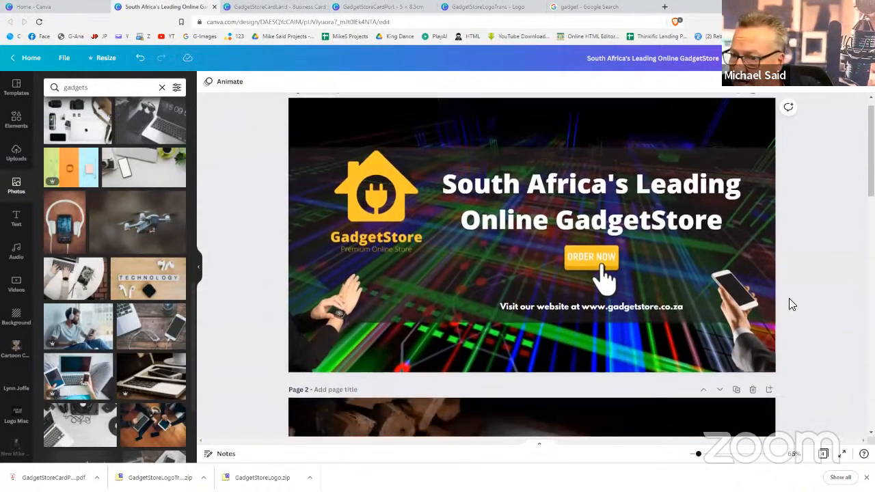
{"action": "scroll", "coordinate": [789, 298], "scroll_direction": "down", "scroll_amount": 6}
{"action": "scroll", "coordinate": [789, 298], "scroll_direction": "up", "scroll_amount": 5}
Check the download options and keep PNG, then start editing the design title
{"action": "left_click", "coordinate": [808, 58]}
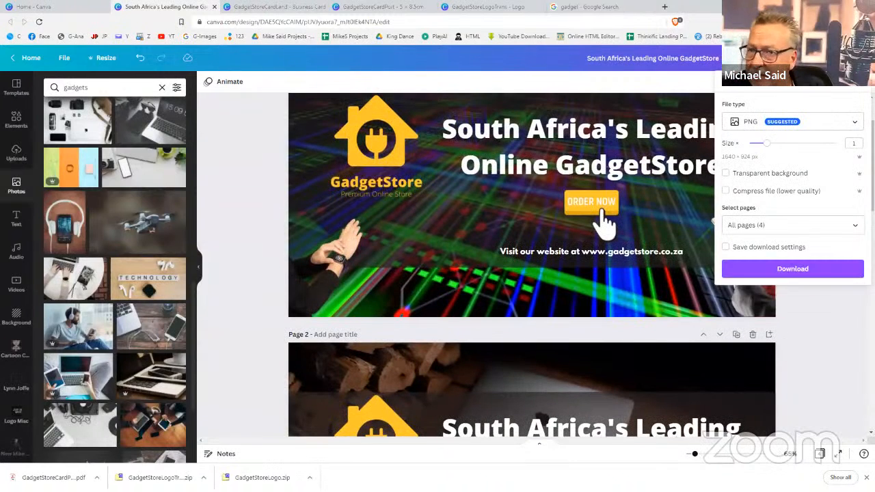
{"action": "left_click", "coordinate": [805, 125]}
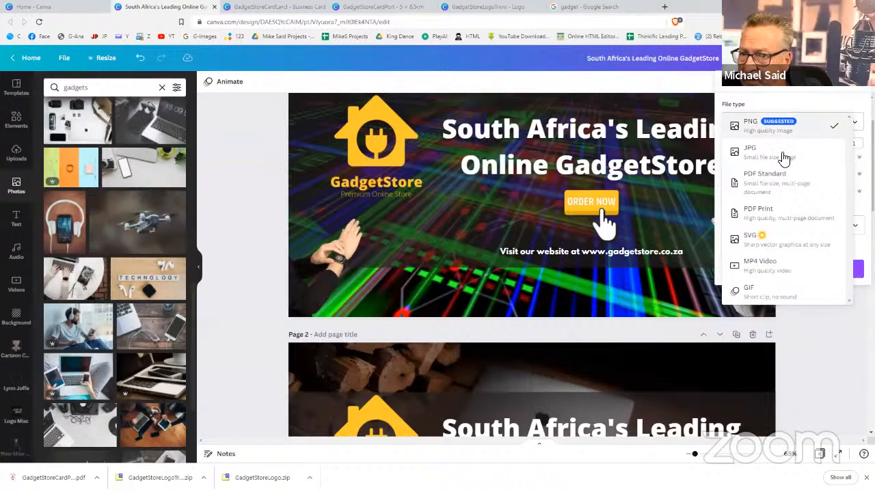
{"action": "left_click", "coordinate": [806, 127]}
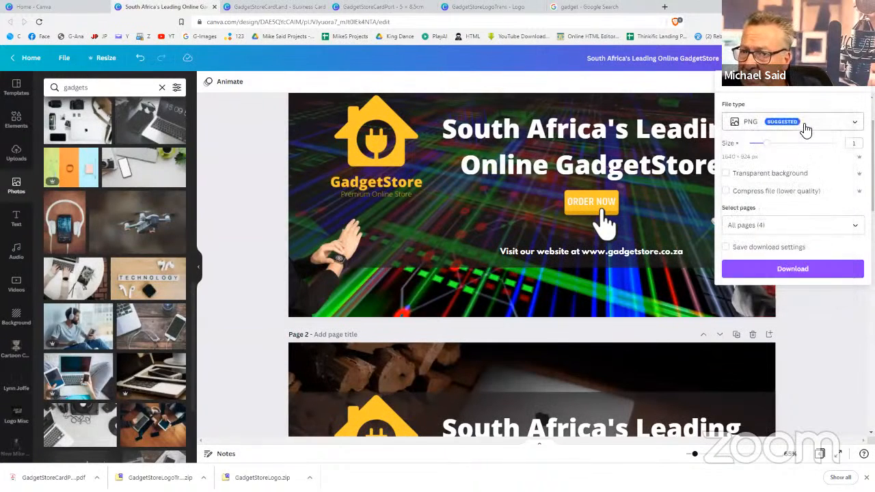
{"action": "left_click", "coordinate": [720, 58]}
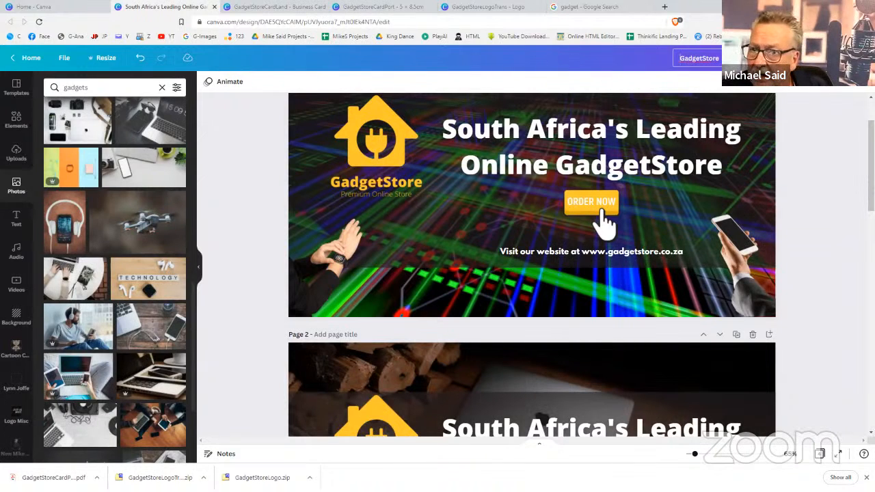
Complete the design title as 'GadgetStore Facebook Cover'
{"action": "type", "text": "Facebook"}
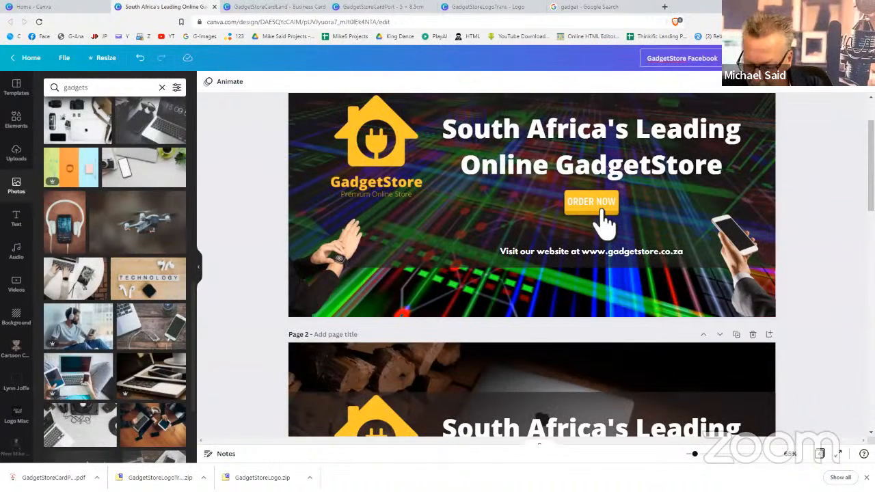
{"action": "type", "text": " Cover"}
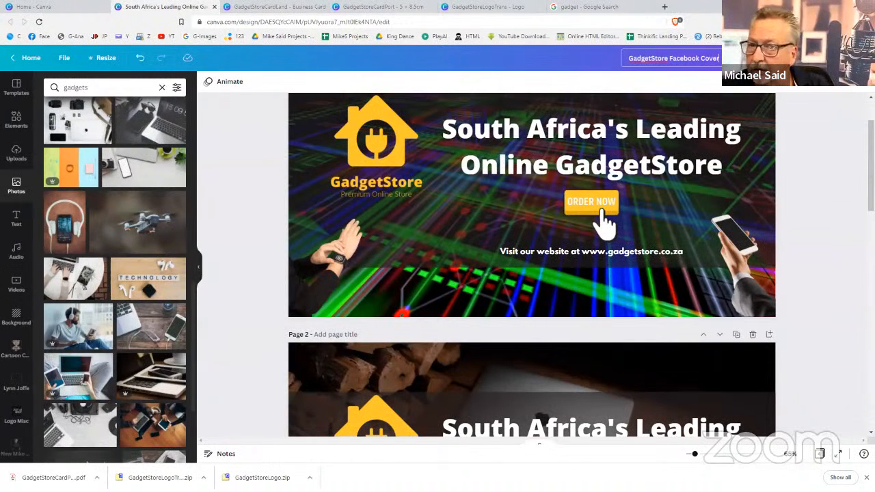
{"action": "left_click", "coordinate": [802, 173]}
{"action": "scroll", "coordinate": [802, 173], "scroll_direction": "up", "scroll_amount": 2}
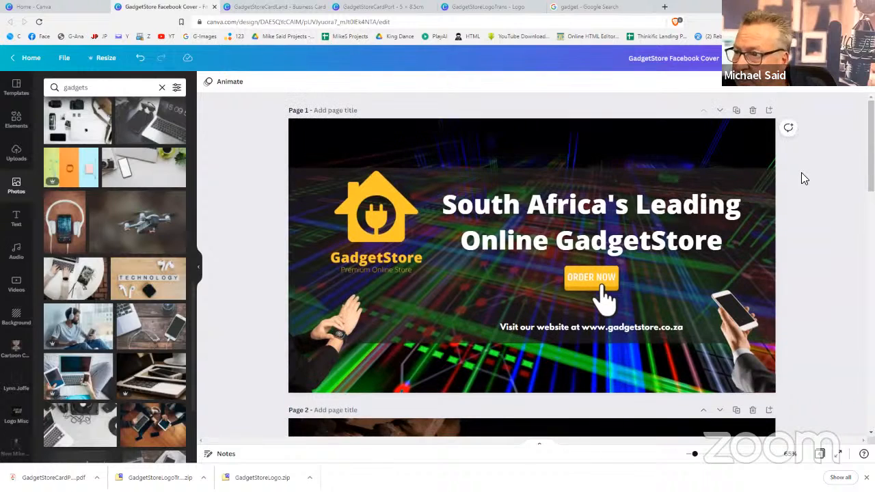
Title page 1 'Generic', page 2 'Products' and page 4 'Drone'
{"action": "left_click", "coordinate": [346, 106]}
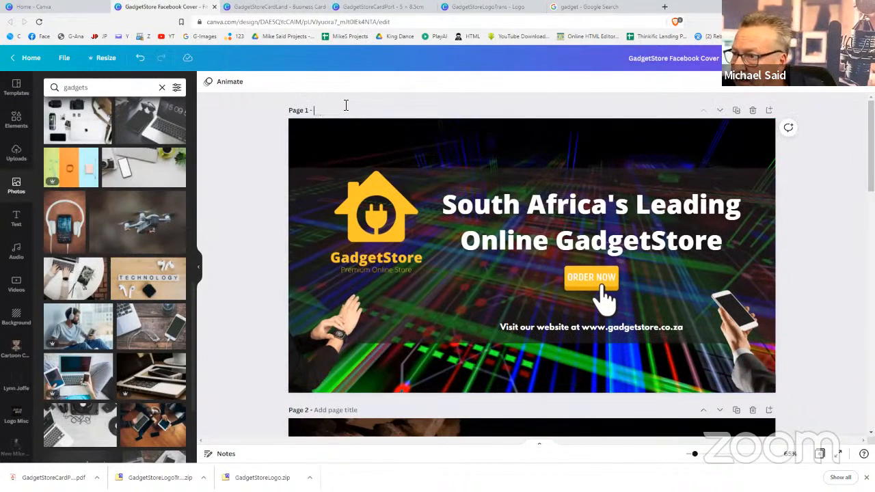
{"action": "type", "text": "Gener"}
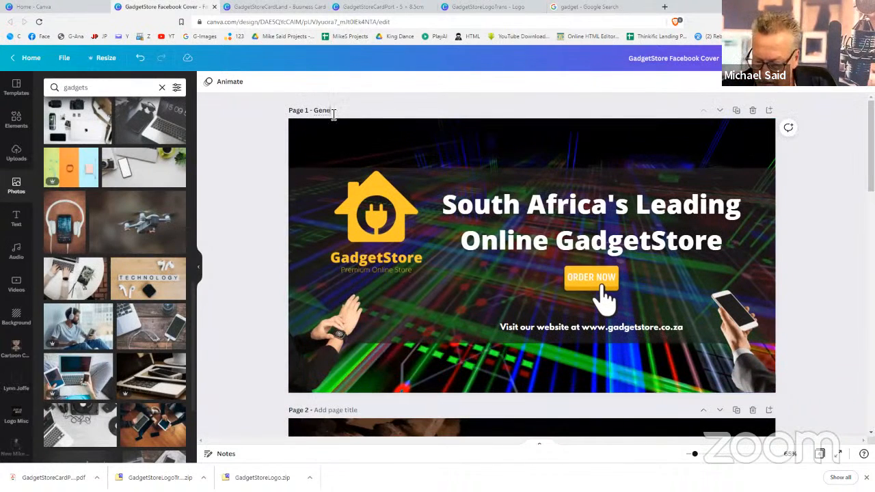
{"action": "type", "text": "ic"}
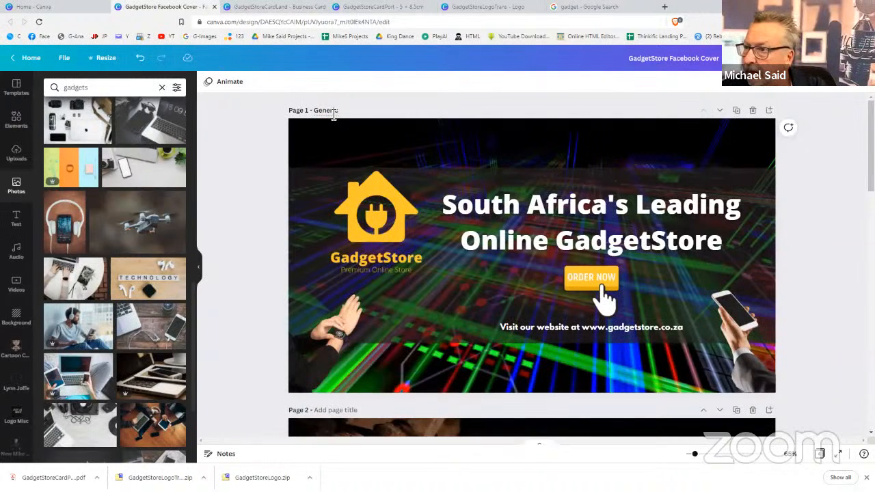
{"action": "scroll", "coordinate": [282, 218], "scroll_direction": "down", "scroll_amount": 4}
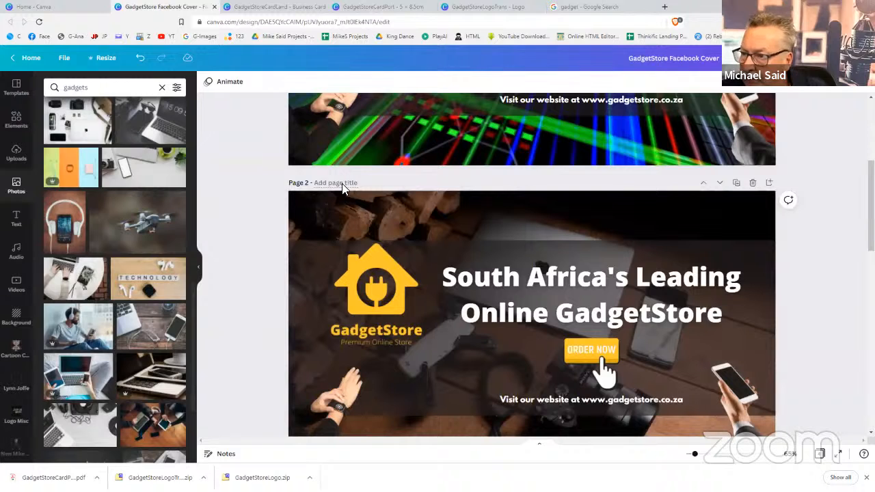
{"action": "left_click", "coordinate": [343, 186]}
{"action": "type", "text": "Products"}
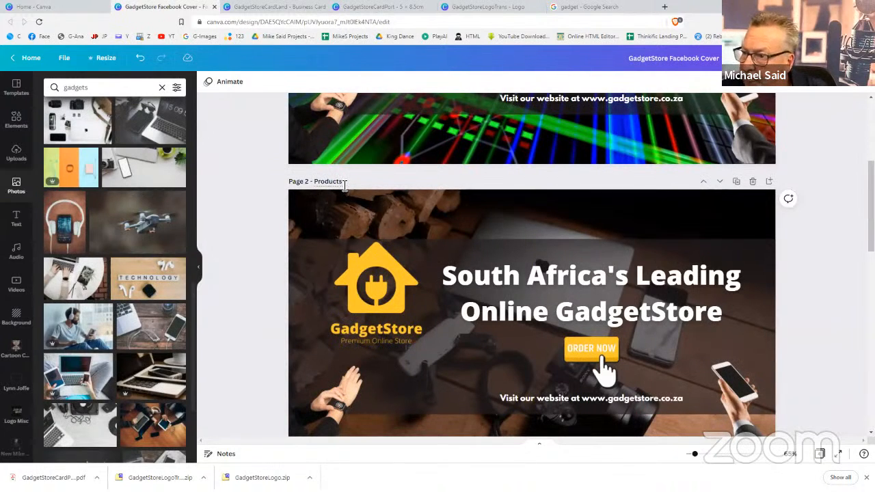
{"action": "scroll", "coordinate": [344, 185], "scroll_direction": "down", "scroll_amount": 5}
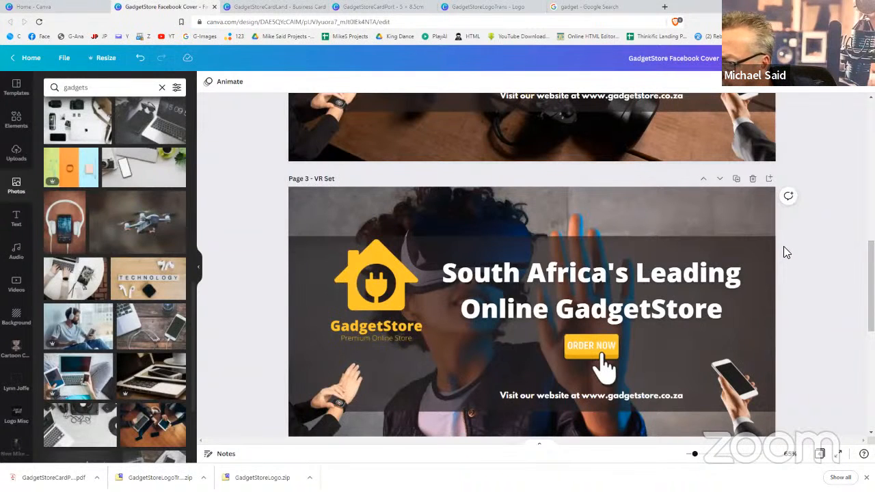
{"action": "scroll", "coordinate": [785, 251], "scroll_direction": "down", "scroll_amount": 4}
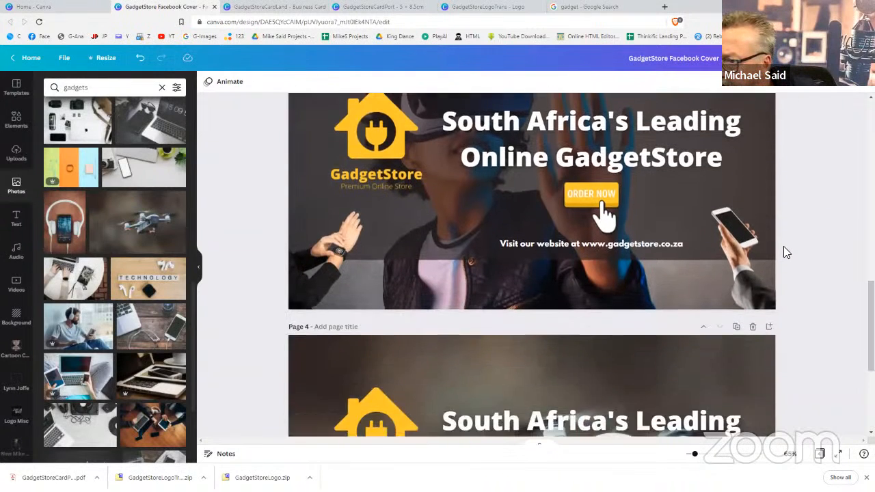
{"action": "left_click", "coordinate": [351, 250]}
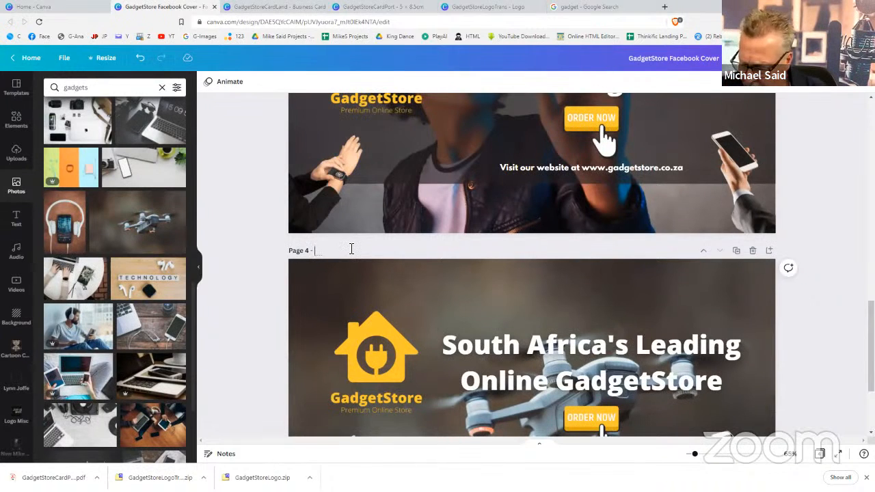
{"action": "type", "text": "Drone"}
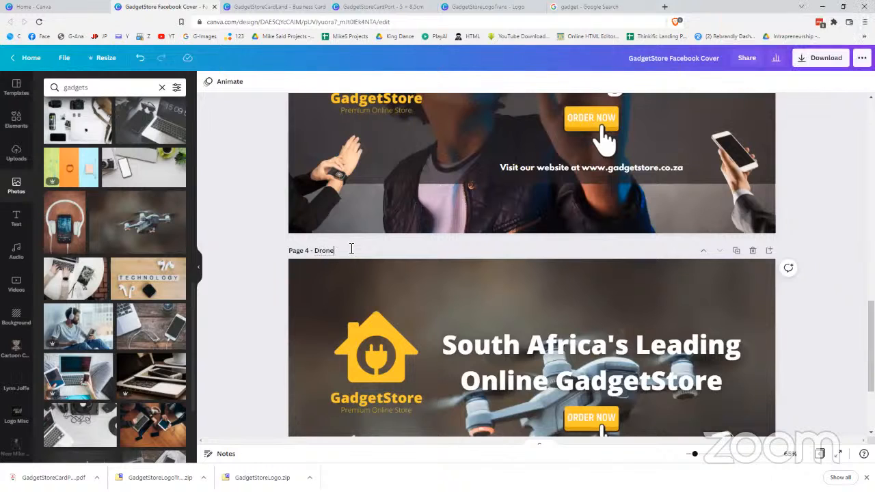
{"action": "left_click", "coordinate": [799, 319]}
{"action": "scroll", "coordinate": [798, 319], "scroll_direction": "up", "scroll_amount": 5}
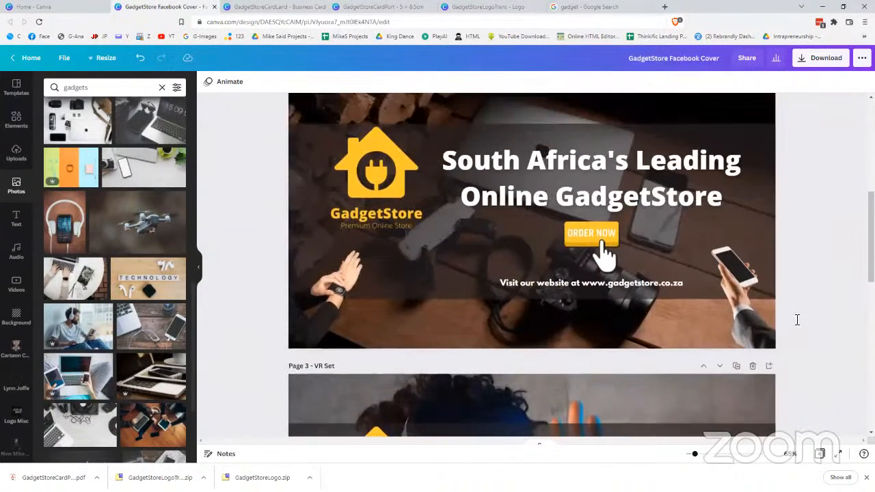
{"action": "scroll", "coordinate": [798, 320], "scroll_direction": "up", "scroll_amount": 6}
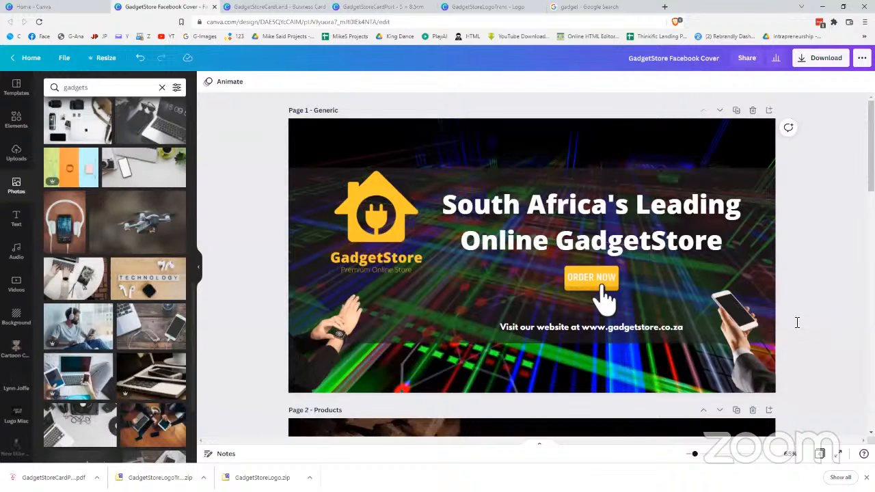
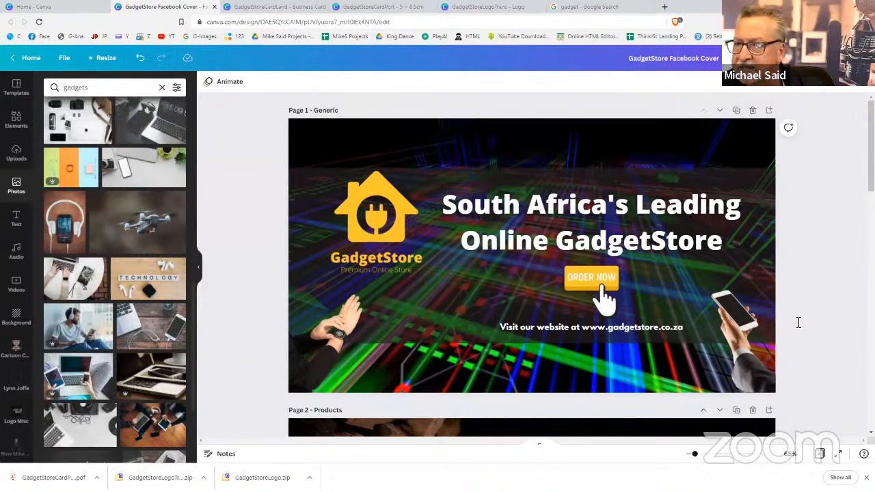
Download all four pages of the design as PNG images in a zip file
{"action": "left_click", "coordinate": [836, 58]}
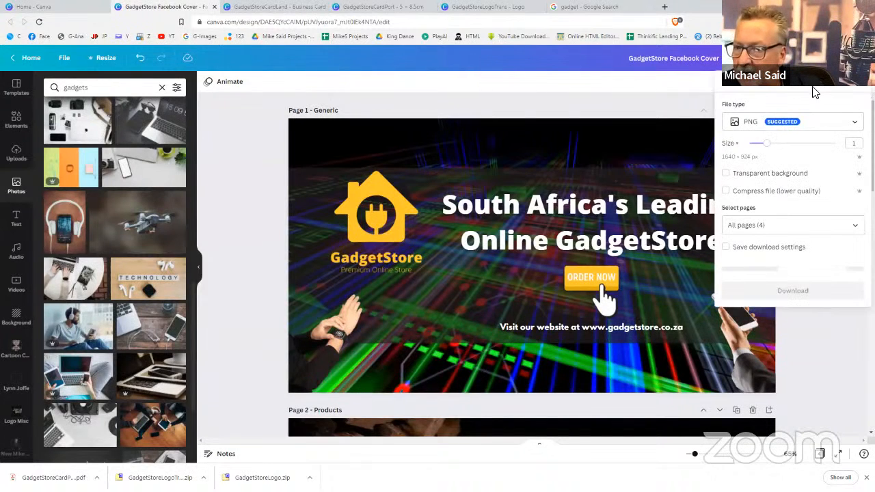
{"action": "left_click", "coordinate": [804, 122]}
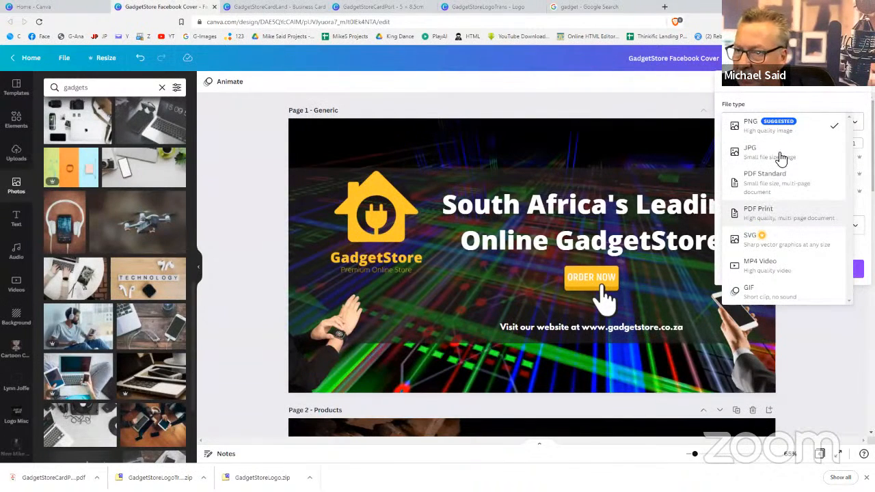
{"action": "left_click", "coordinate": [781, 132]}
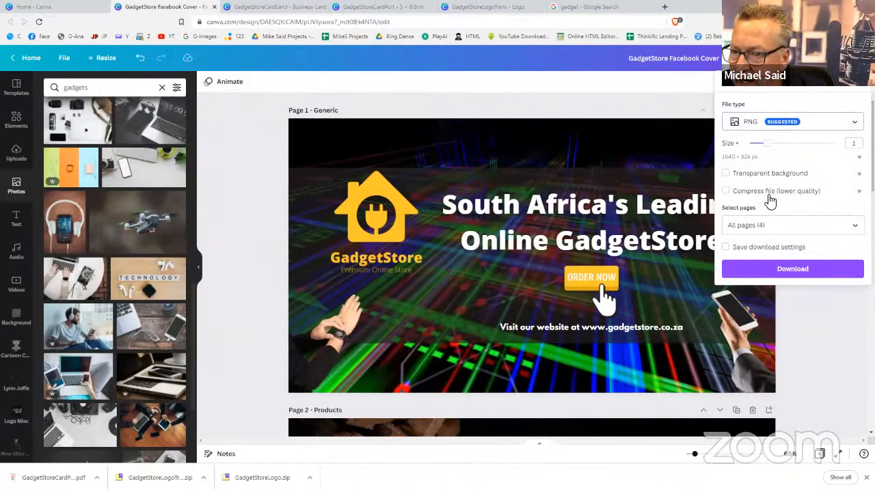
{"action": "left_click", "coordinate": [784, 272]}
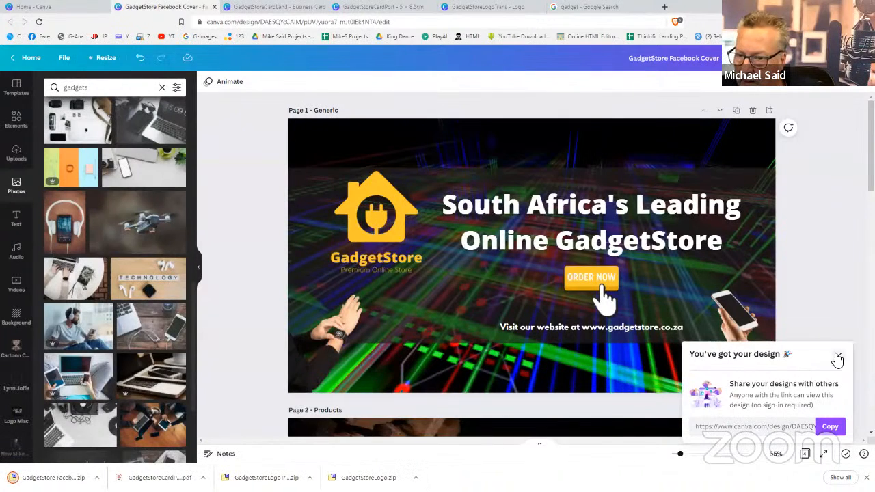
{"action": "left_click", "coordinate": [838, 356]}
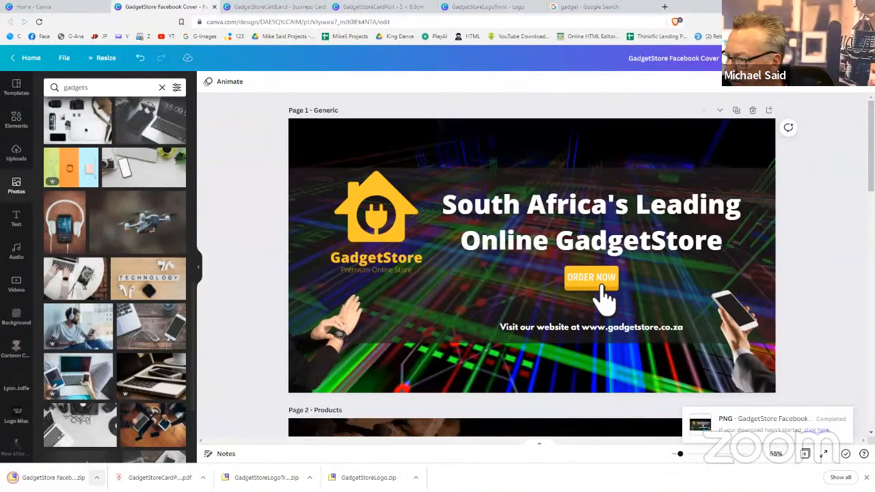
{"action": "left_click", "coordinate": [96, 477]}
Extract the downloaded zip with 7-Zip into a 'GadgetStore Facebook Cover' folder
{"action": "left_click", "coordinate": [126, 446]}
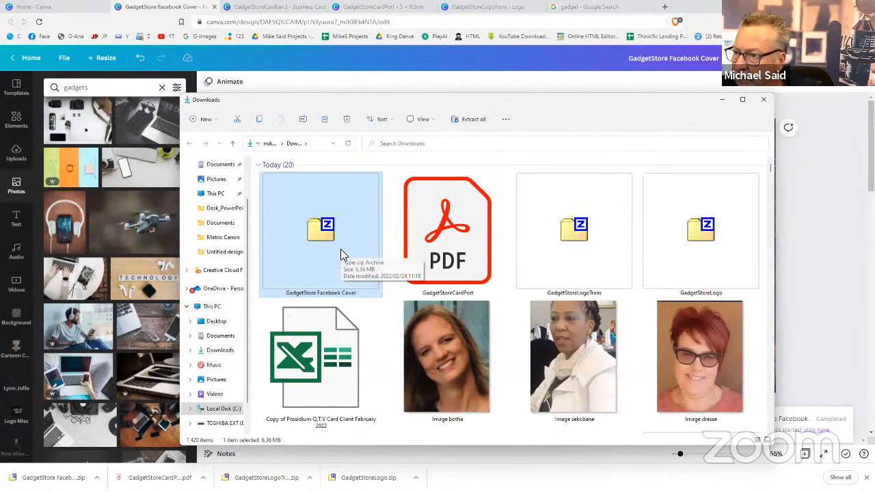
{"action": "right_click", "coordinate": [341, 249]}
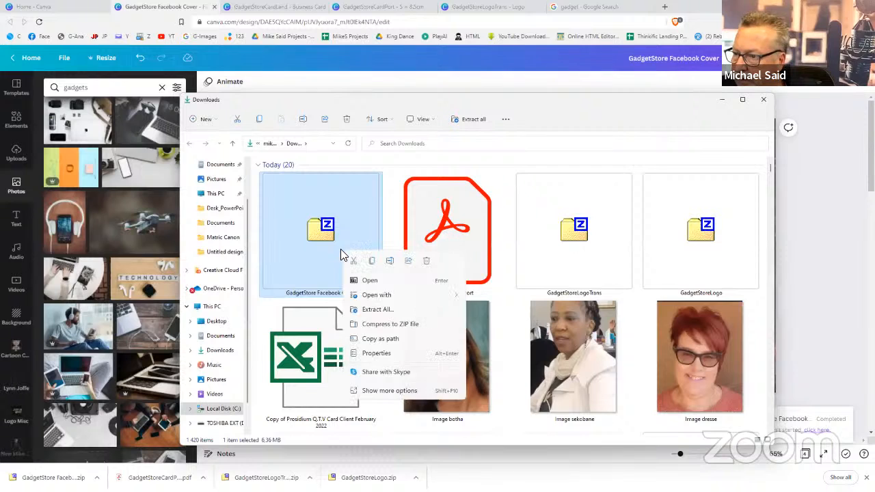
{"action": "left_click", "coordinate": [388, 391]}
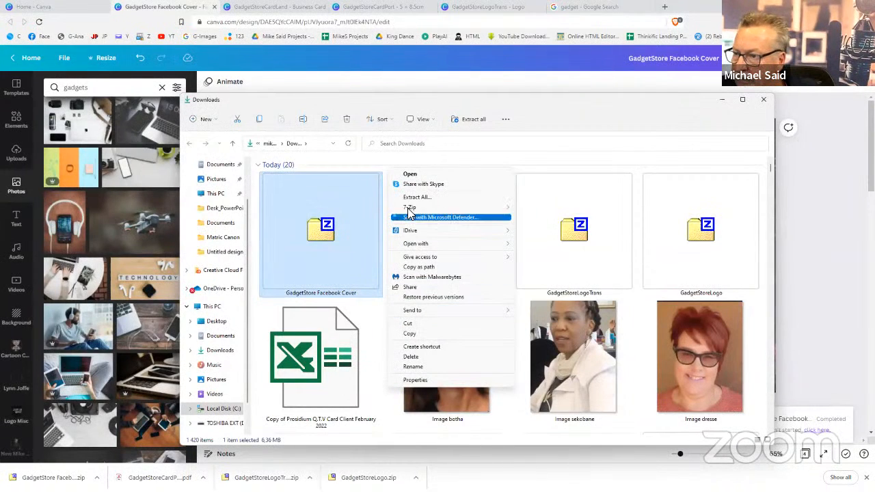
{"action": "mouse_move", "coordinate": [470, 209]}
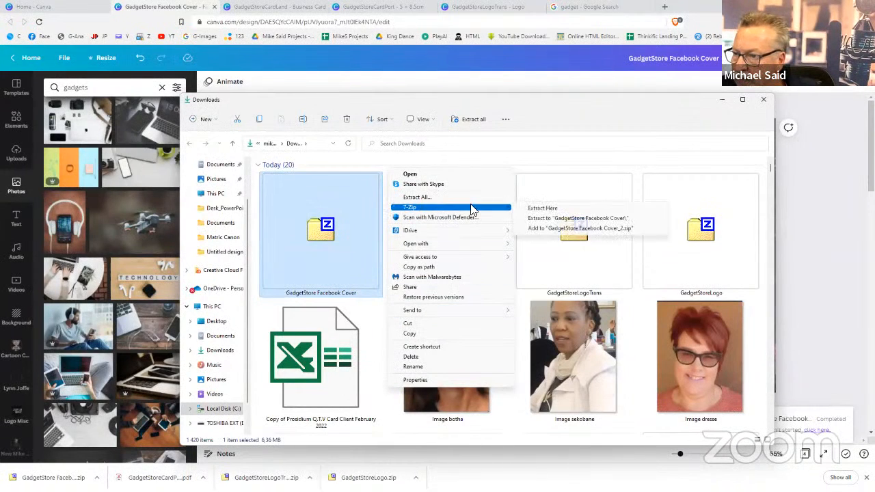
{"action": "left_click", "coordinate": [547, 218]}
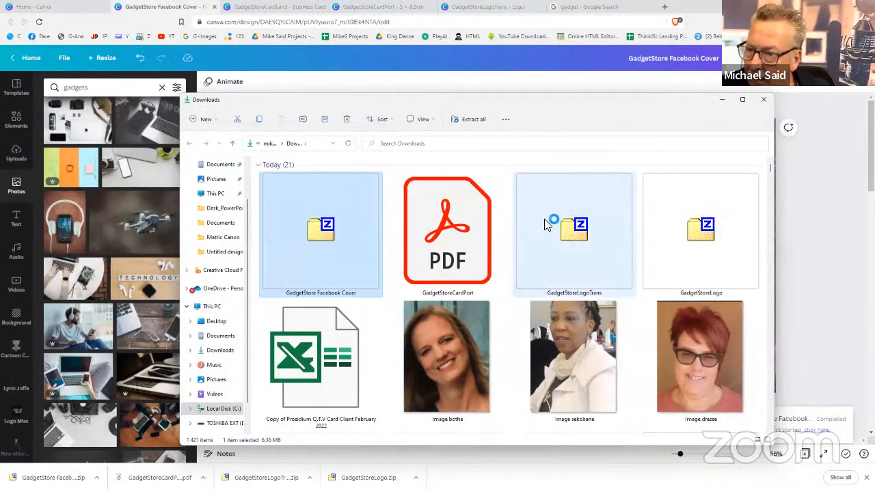
Open the extracted folder to check the four page images, then close File Explorer
{"action": "scroll", "coordinate": [547, 223], "scroll_direction": "down", "scroll_amount": 2}
{"action": "scroll", "coordinate": [546, 224], "scroll_direction": "down", "scroll_amount": 4}
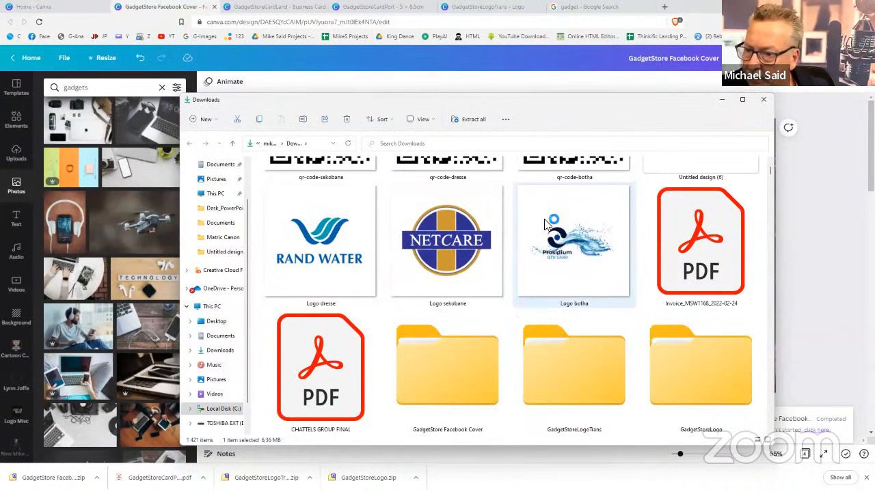
{"action": "left_click", "coordinate": [491, 347]}
{"action": "double_click", "coordinate": [491, 346]}
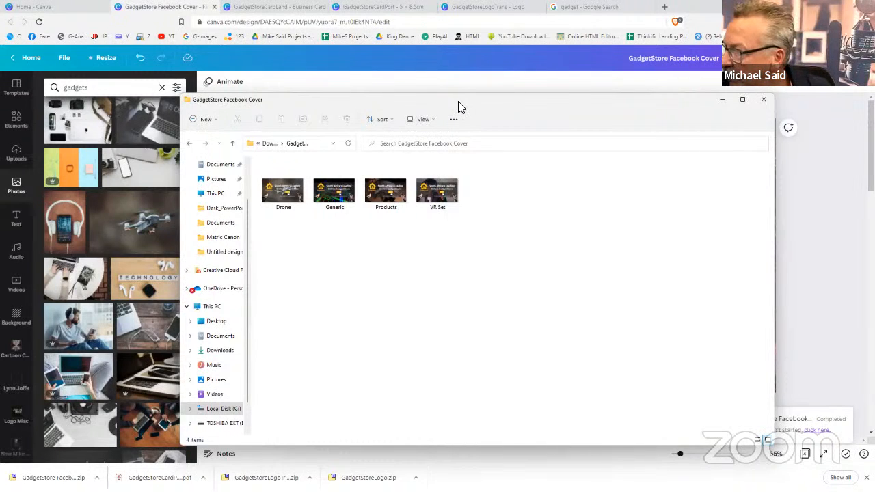
{"action": "left_click", "coordinate": [764, 103]}
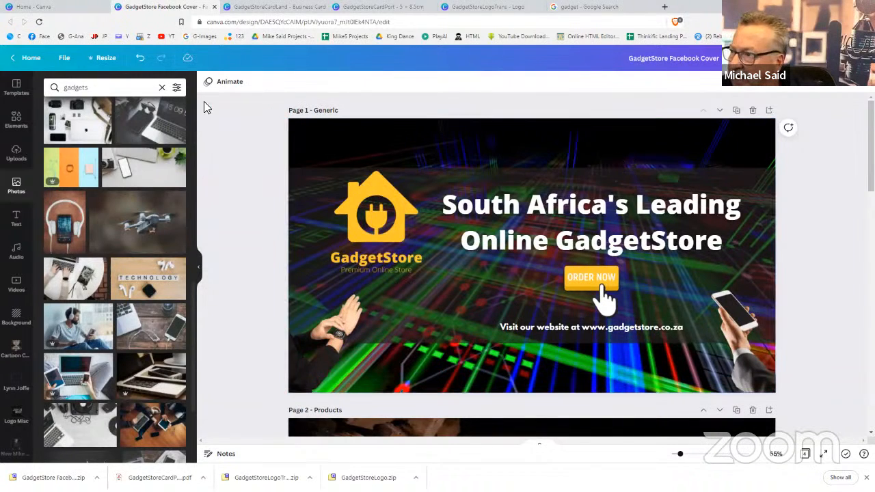
Copy and resize the design to the 1080 × 1080 Instagram Post size
{"action": "left_click", "coordinate": [102, 59]}
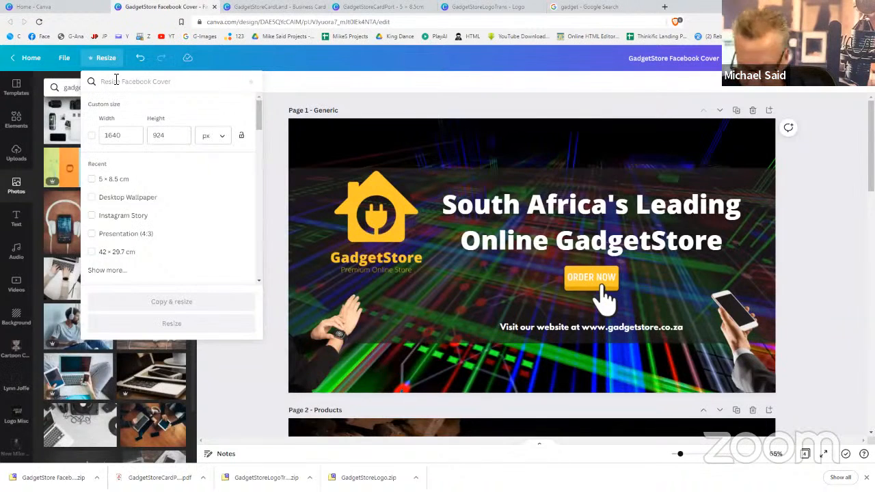
{"action": "left_click", "coordinate": [116, 80]}
{"action": "type", "text": "instagram"}
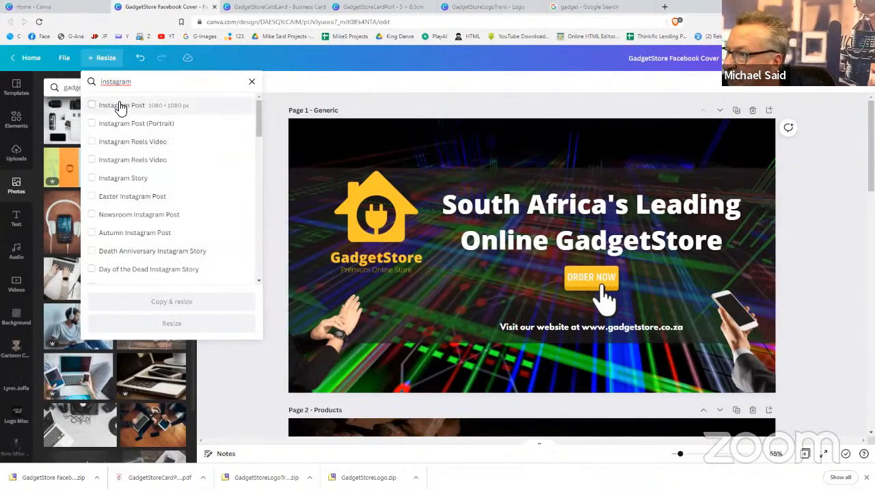
{"action": "left_click", "coordinate": [122, 107]}
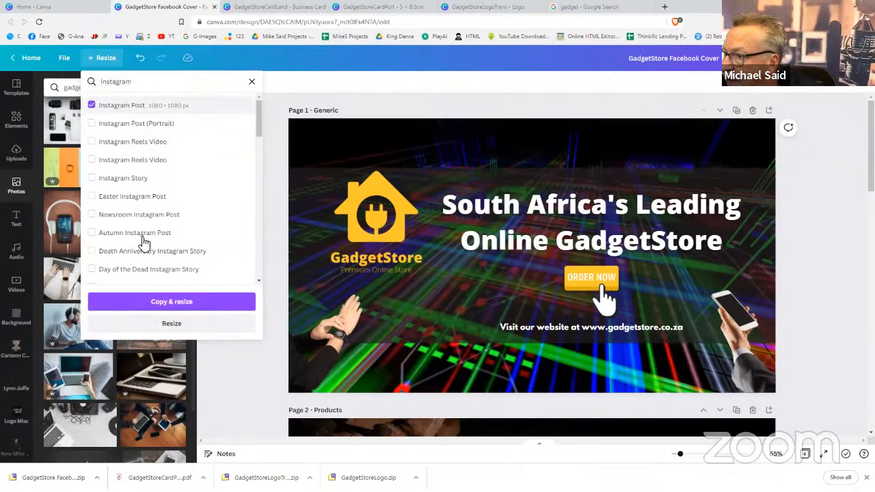
{"action": "left_click", "coordinate": [158, 302]}
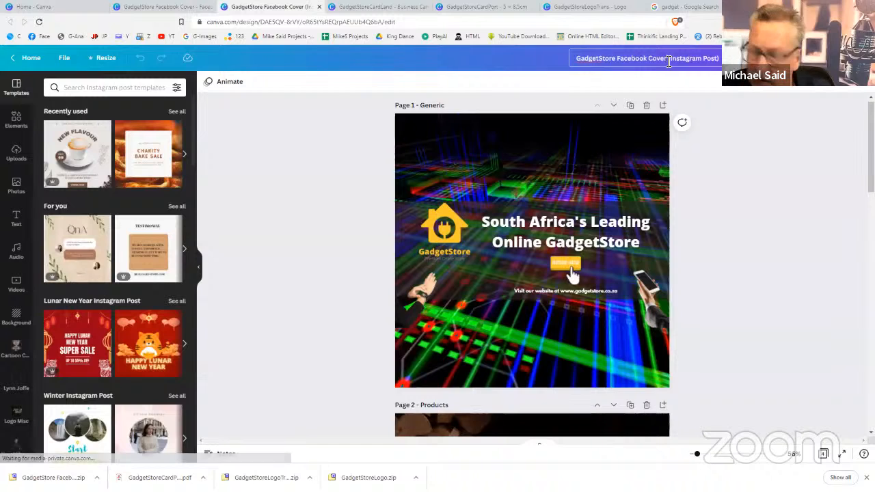
Rename the design to 'GadgetStore (Instagram Post)'
{"action": "left_click", "coordinate": [668, 61]}
{"action": "key", "text": "BackSpace"}
{"action": "key", "text": "BackSpace"}
{"action": "key", "text": "BackSpace"}
{"action": "key", "text": "BackSpace"}
{"action": "key", "text": "BackSpace"}
{"action": "key", "text": "BackSpace"}
{"action": "key", "text": "BackSpace"}
{"action": "key", "text": "BackSpace"}
{"action": "key", "text": "BackSpace"}
{"action": "key", "text": "BackSpace"}
{"action": "key", "text": "BackSpace"}
{"action": "key", "text": "BackSpace"}
{"action": "key", "text": "BackSpace"}
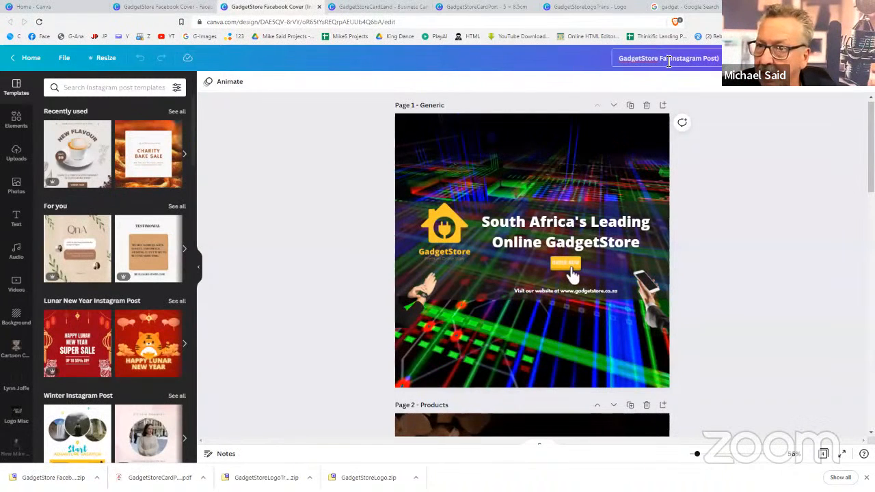
{"action": "key", "text": "BackSpace"}
{"action": "left_click", "coordinate": [726, 161]}
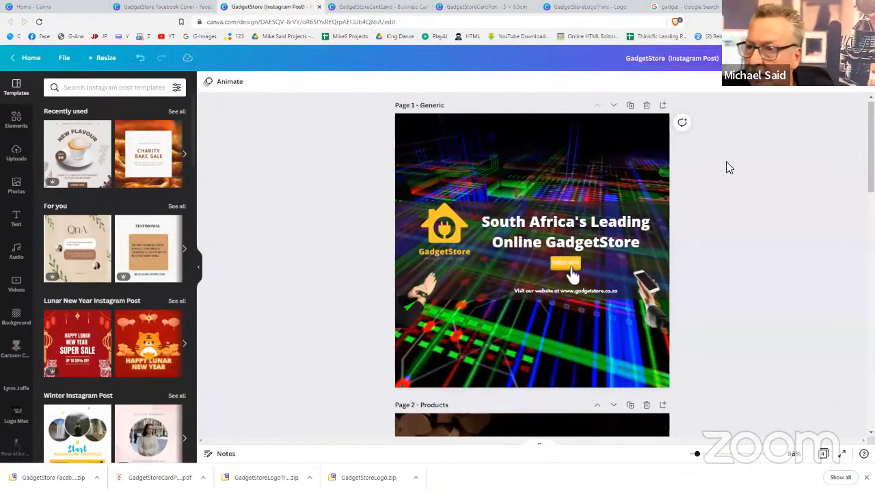
Select the layout elements overlaying the Products photo on page 2
{"action": "scroll", "coordinate": [726, 162], "scroll_direction": "down", "scroll_amount": 1}
{"action": "scroll", "coordinate": [726, 162], "scroll_direction": "down", "scroll_amount": 1}
{"action": "scroll", "coordinate": [726, 162], "scroll_direction": "up", "scroll_amount": 2}
{"action": "scroll", "coordinate": [727, 161], "scroll_direction": "down", "scroll_amount": 1}
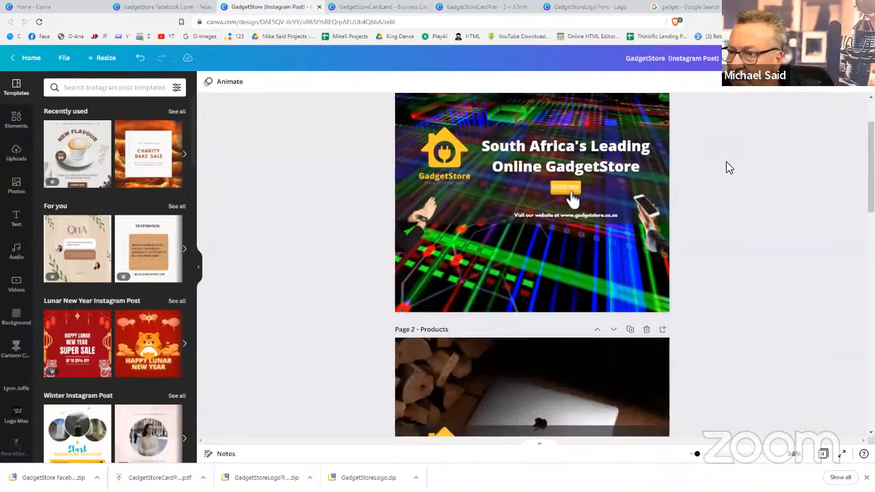
{"action": "scroll", "coordinate": [727, 161], "scroll_direction": "down", "scroll_amount": 3}
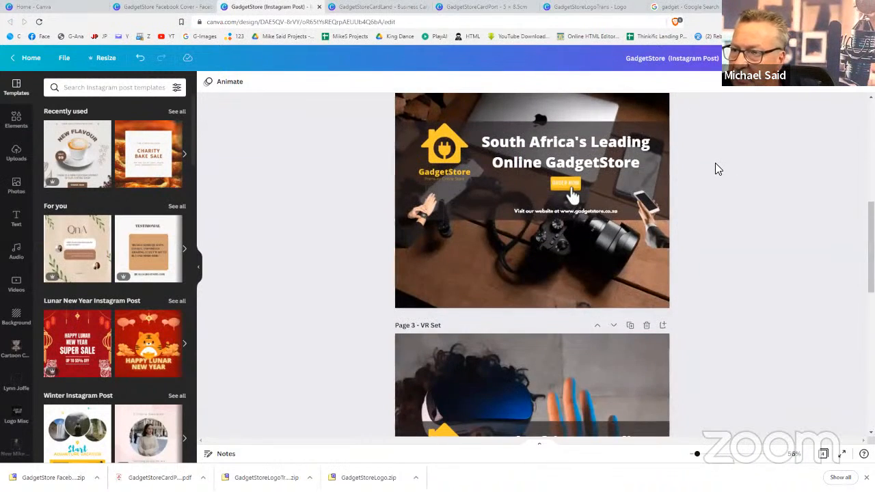
{"action": "scroll", "coordinate": [715, 162], "scroll_direction": "up", "scroll_amount": 2}
{"action": "scroll", "coordinate": [715, 169], "scroll_direction": "up", "scroll_amount": 1}
{"action": "scroll", "coordinate": [711, 175], "scroll_direction": "down", "scroll_amount": 2}
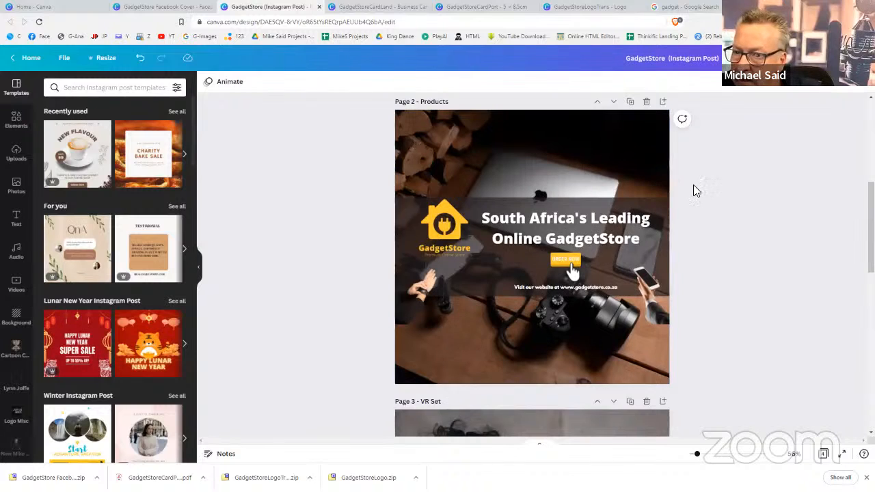
{"action": "left_click_drag", "start_coordinate": [702, 185], "coordinate": [361, 323]}
{"action": "left_click", "coordinate": [716, 171]}
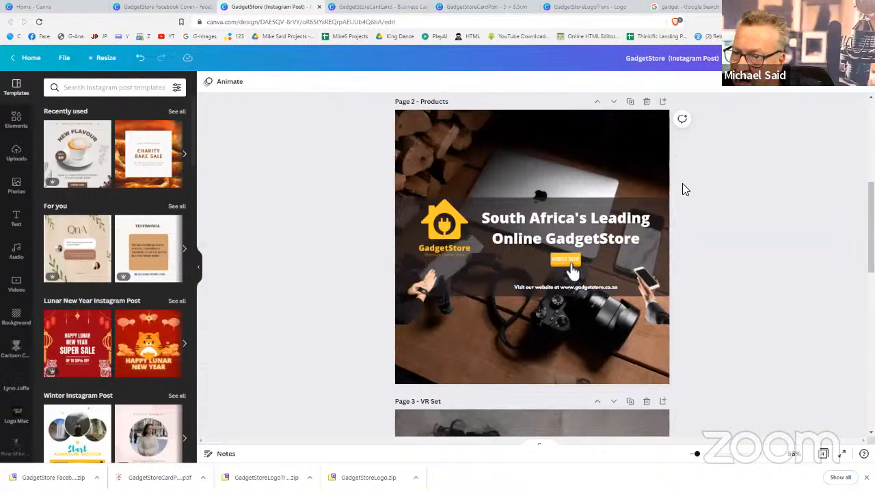
{"action": "left_click_drag", "start_coordinate": [684, 190], "coordinate": [377, 333]}
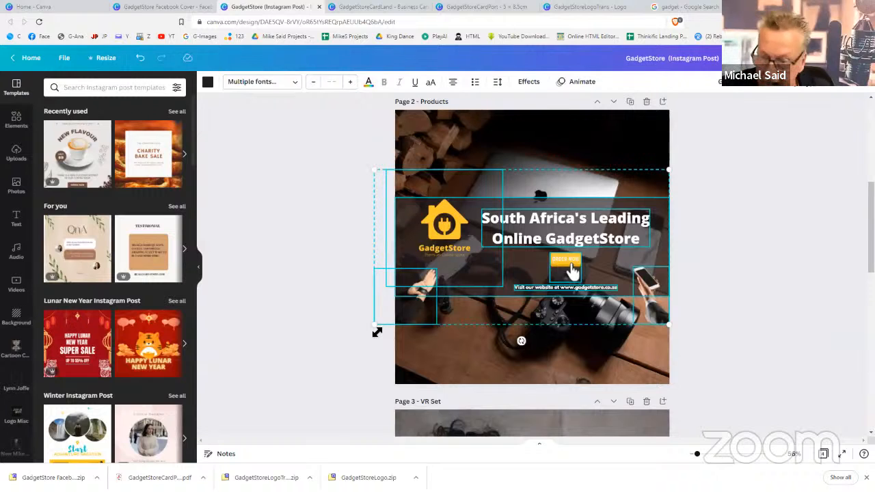
Delete the GadgetStore overlay from the Products, VR Set and Drone pages
{"action": "key", "text": "Delete"}
{"action": "scroll", "coordinate": [721, 179], "scroll_direction": "down", "scroll_amount": 5}
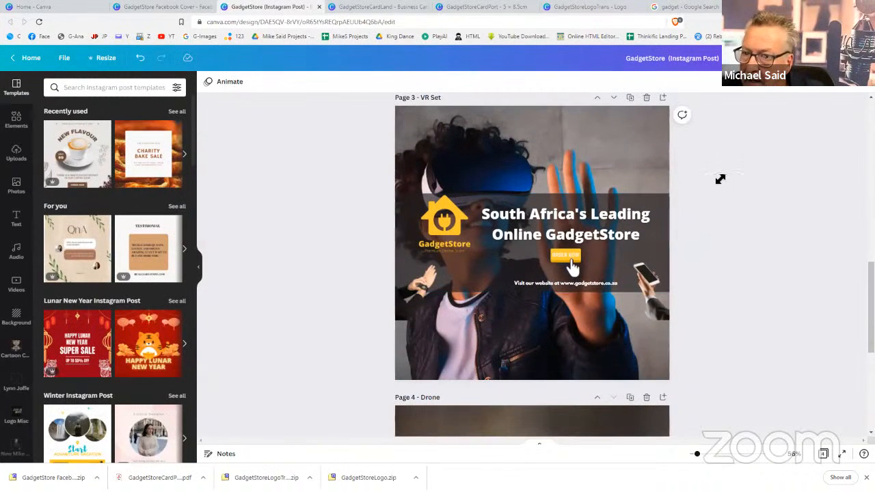
{"action": "left_click_drag", "start_coordinate": [715, 173], "coordinate": [672, 199]}
{"action": "left_click_drag", "start_coordinate": [668, 204], "coordinate": [418, 303]}
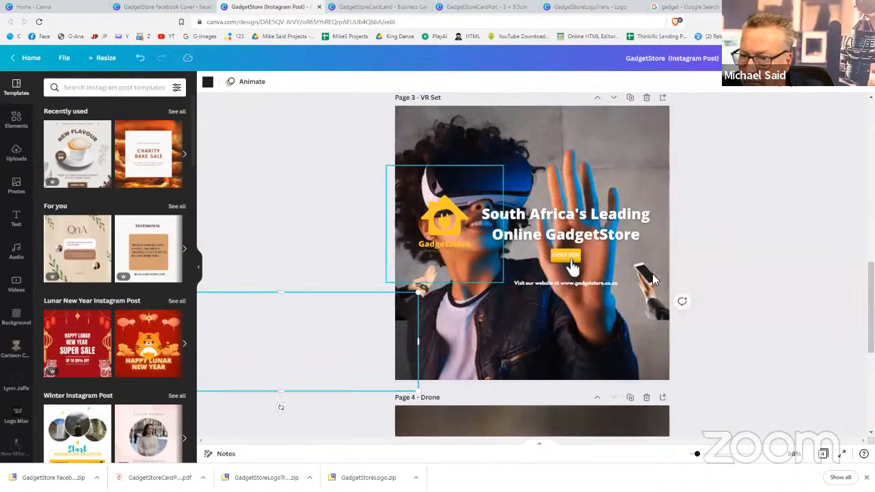
{"action": "key", "text": "ctrl+z"}
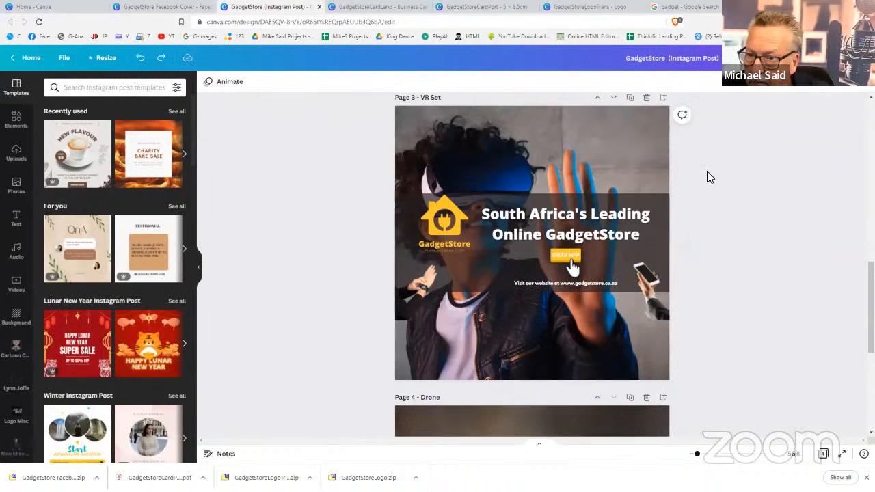
{"action": "left_click_drag", "start_coordinate": [710, 177], "coordinate": [370, 325]}
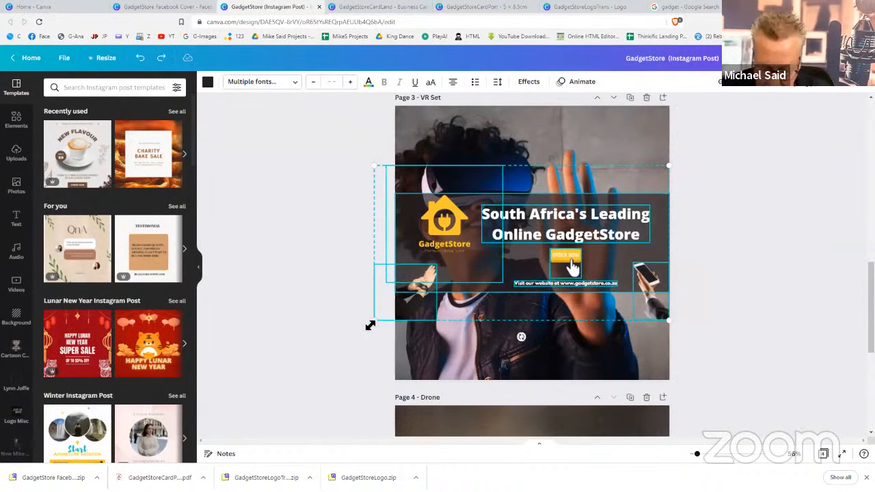
{"action": "key", "text": "Delete"}
{"action": "scroll", "coordinate": [499, 285], "scroll_direction": "down", "scroll_amount": 4}
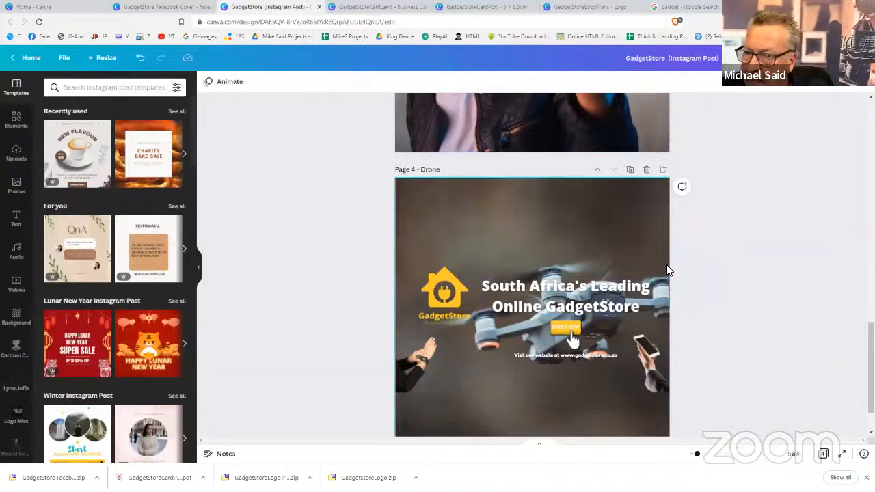
{"action": "left_click_drag", "start_coordinate": [688, 258], "coordinate": [377, 389]}
{"action": "key", "text": "Delete"}
On Page 1, move the logo to top centre and delete the headline's dark band
{"action": "scroll", "coordinate": [445, 318], "scroll_direction": "up", "scroll_amount": 10}
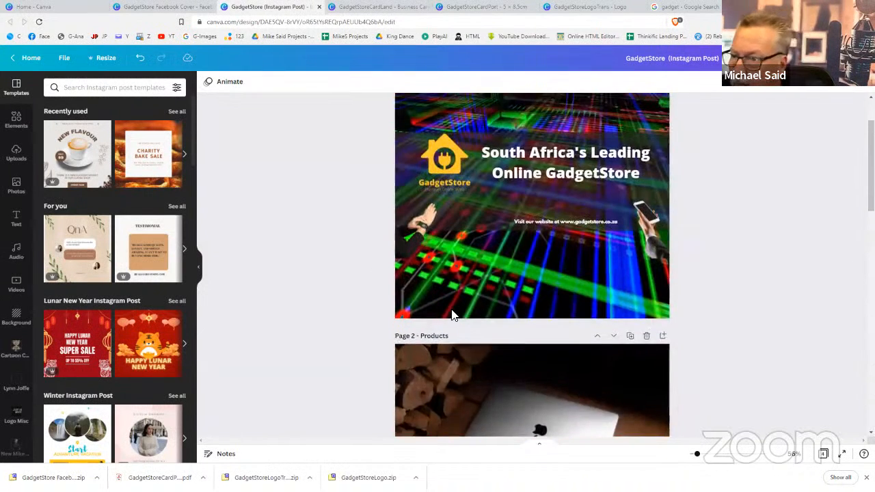
{"action": "scroll", "coordinate": [452, 315], "scroll_direction": "up", "scroll_amount": 2}
{"action": "left_click", "coordinate": [450, 251]}
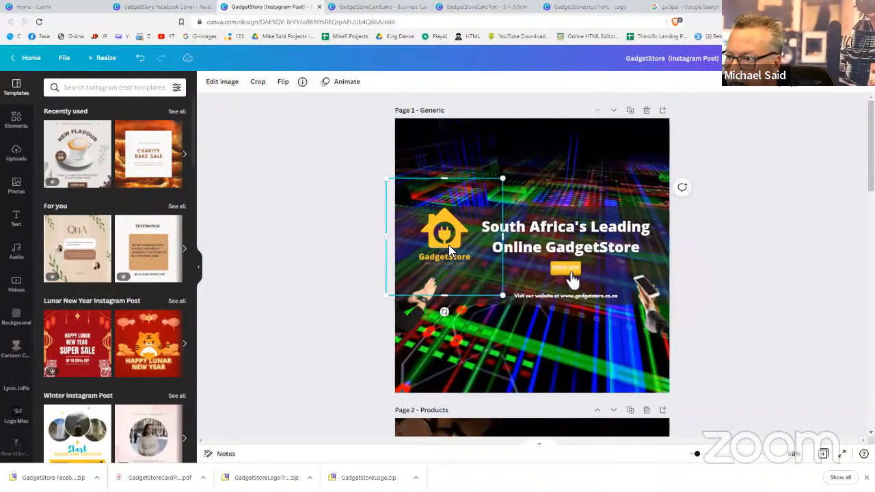
{"action": "left_click_drag", "start_coordinate": [470, 222], "coordinate": [552, 187]}
{"action": "left_click", "coordinate": [431, 240]}
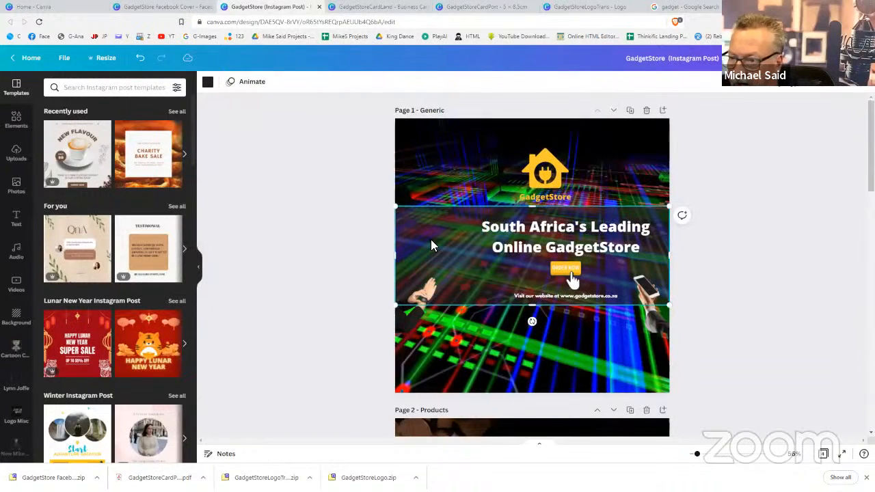
{"action": "key", "text": "Delete"}
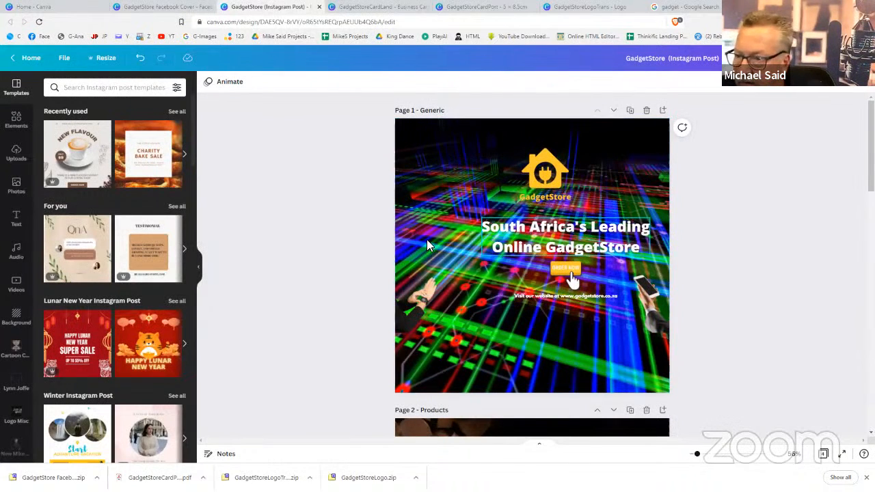
Restore the dark band, then enlarge the hand and phone stickers in Page 1's bottom corners
{"action": "key", "text": "ctrl+z"}
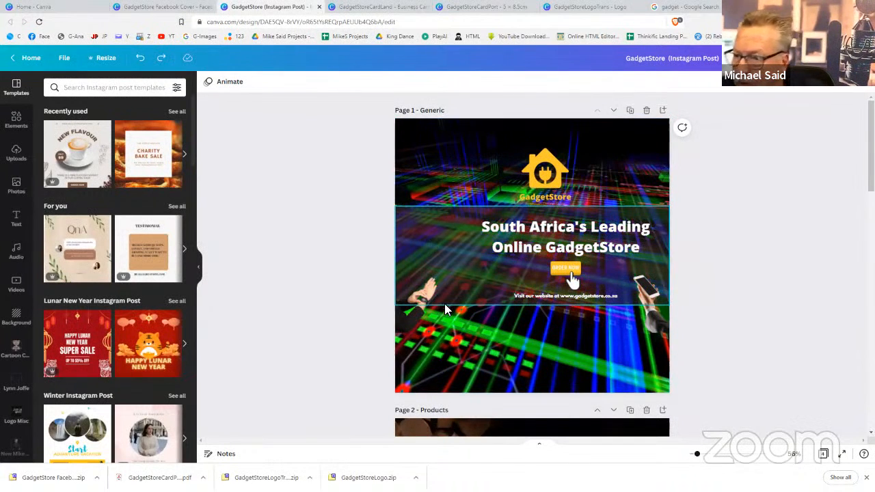
{"action": "left_click_drag", "start_coordinate": [414, 324], "coordinate": [411, 378]}
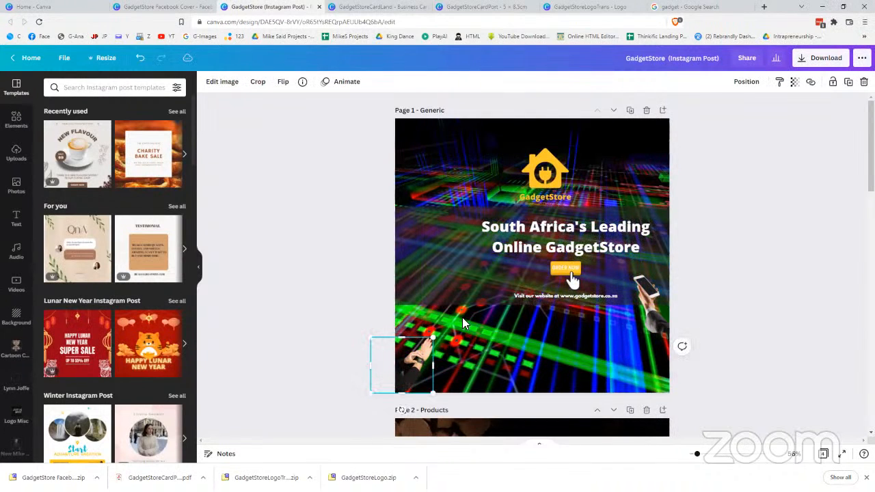
{"action": "left_click_drag", "start_coordinate": [433, 337], "coordinate": [482, 294]}
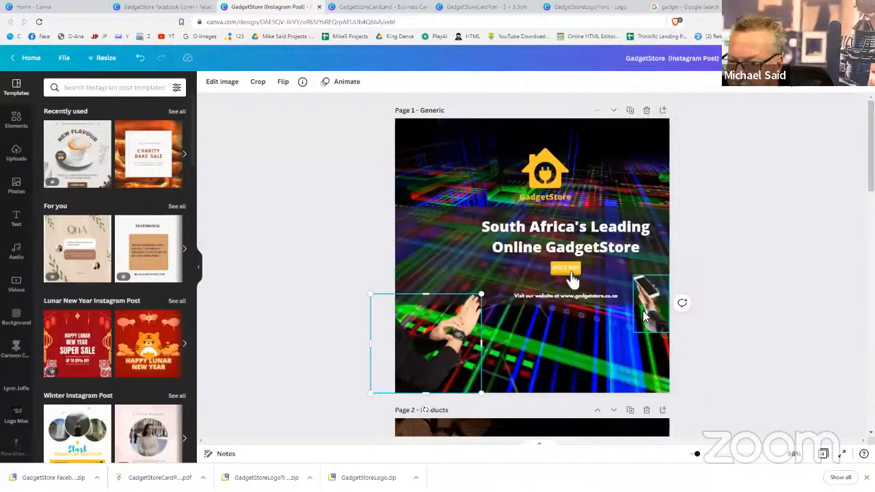
{"action": "left_click_drag", "start_coordinate": [644, 316], "coordinate": [648, 362]}
{"action": "left_click_drag", "start_coordinate": [628, 323], "coordinate": [525, 384]}
Move the website line to Page 1's bottom and stretch it across the page width
{"action": "left_click", "coordinate": [576, 331]}
{"action": "left_click", "coordinate": [560, 297]}
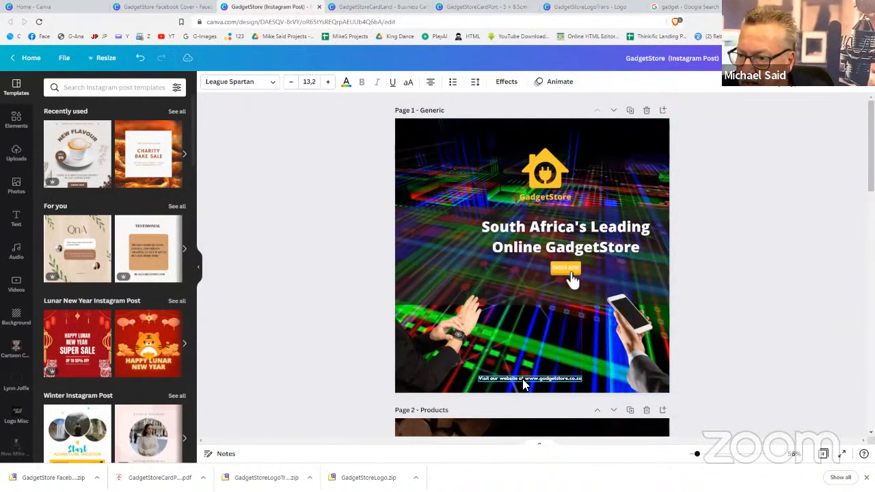
{"action": "double_click", "coordinate": [525, 385]}
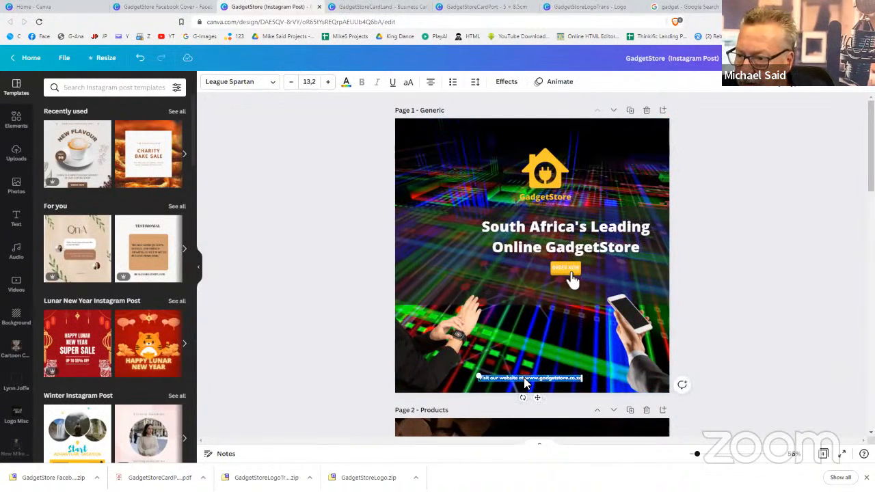
{"action": "left_click", "coordinate": [525, 384]}
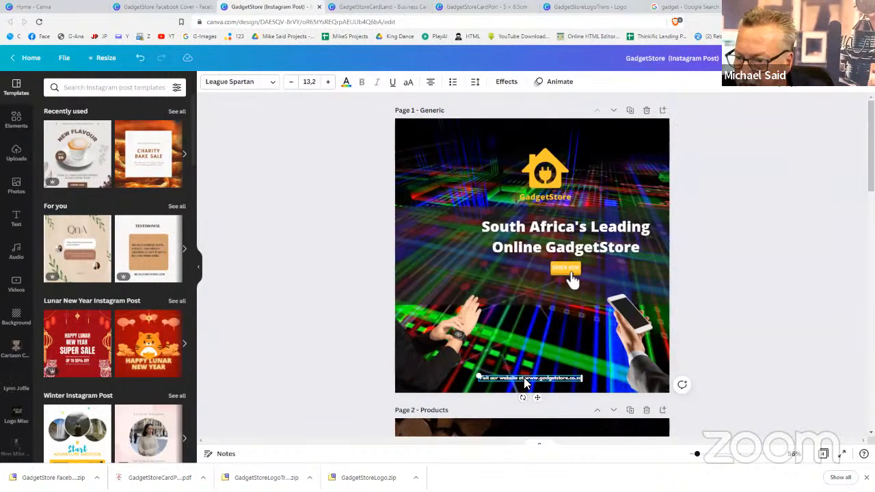
{"action": "left_click", "coordinate": [580, 378]}
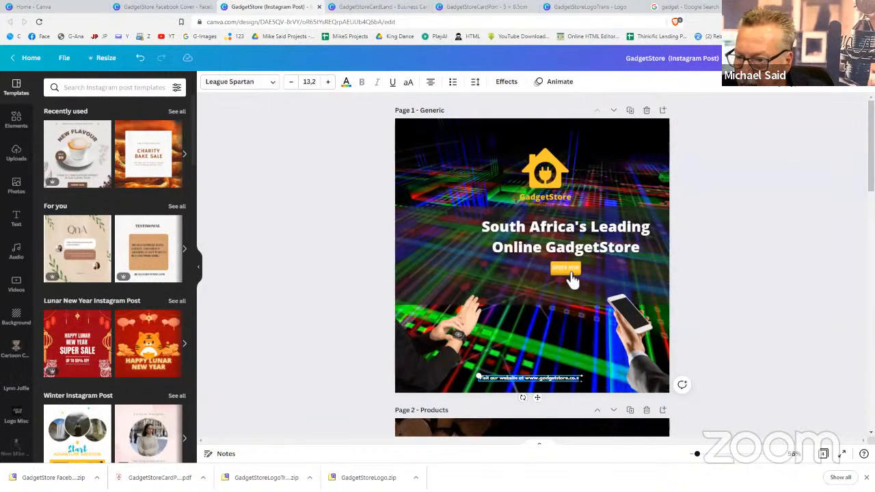
{"action": "left_click", "coordinate": [548, 383]}
{"action": "left_click", "coordinate": [548, 381]}
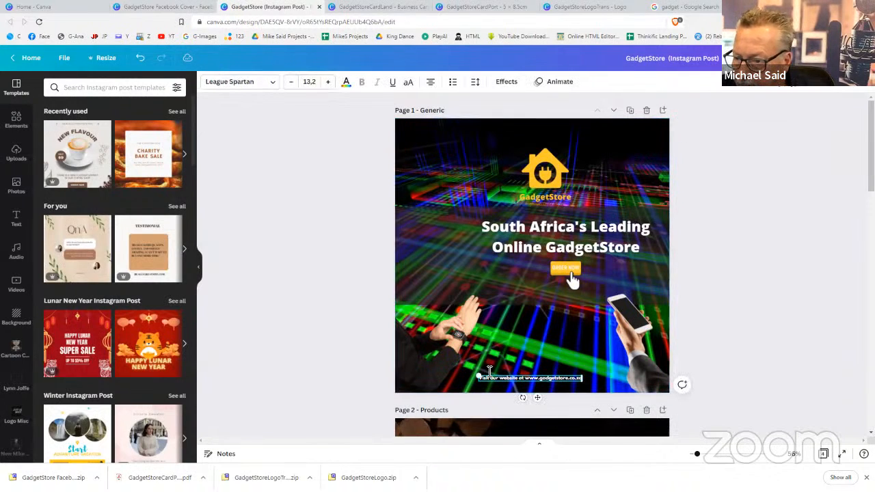
{"action": "left_click_drag", "start_coordinate": [478, 375], "coordinate": [396, 342]}
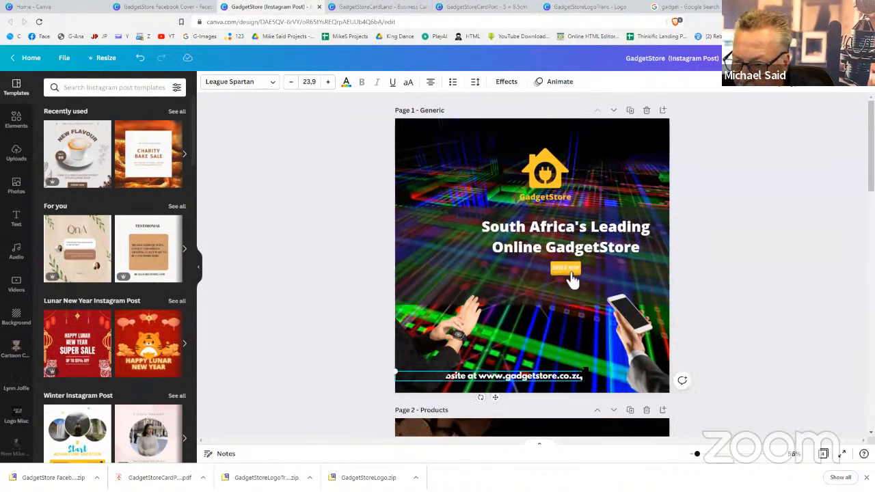
{"action": "left_click_drag", "start_coordinate": [587, 369], "coordinate": [672, 357]}
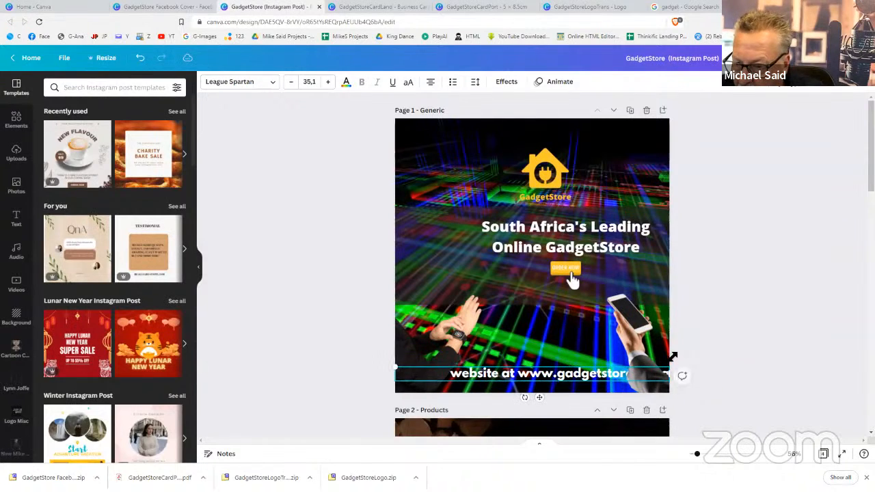
Bring the website text forward over the hand images and reduce its font size to 29.1
{"action": "left_click", "coordinate": [748, 86]}
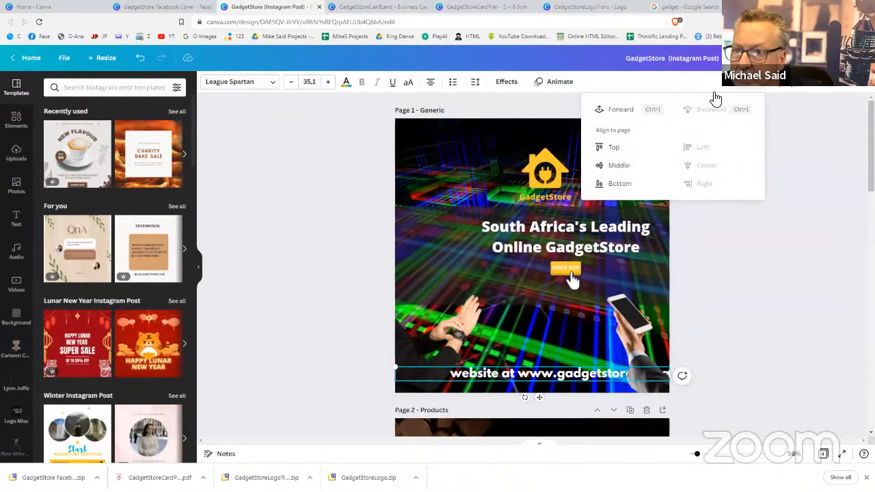
{"action": "left_click", "coordinate": [618, 116]}
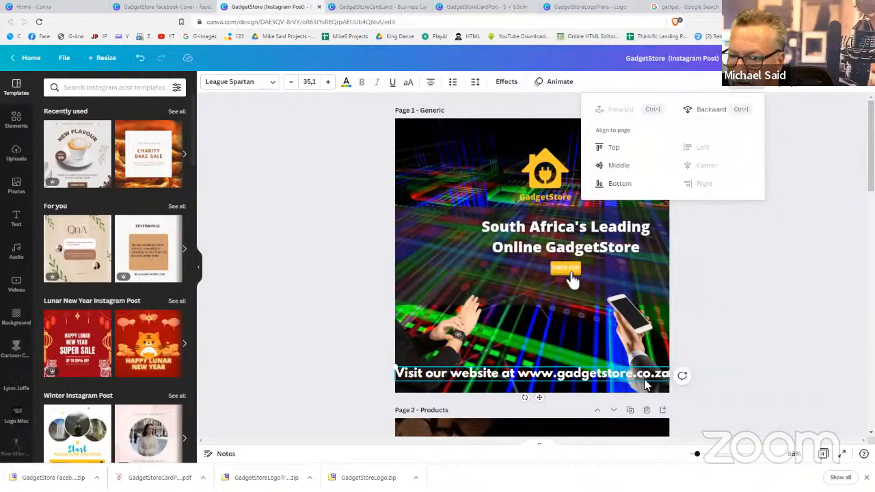
{"action": "left_click", "coordinate": [615, 374]}
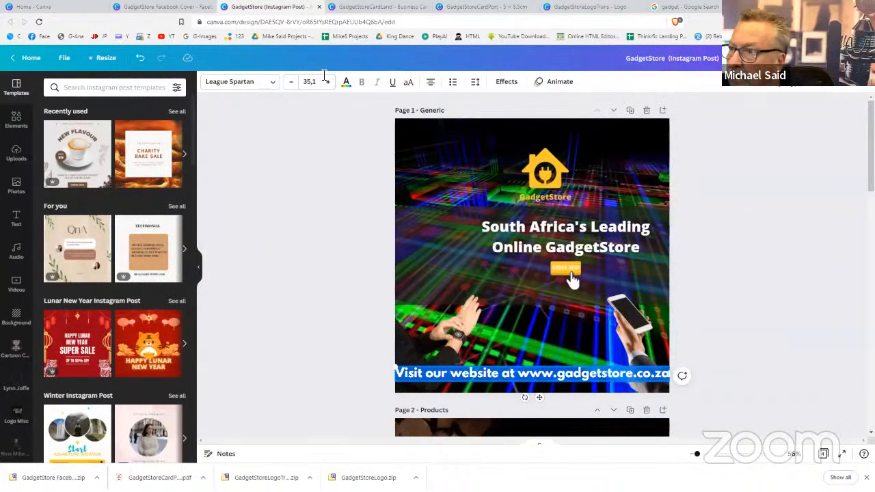
{"action": "left_click", "coordinate": [294, 82]}
{"action": "left_click", "coordinate": [294, 82]}
{"action": "left_click", "coordinate": [293, 82]}
{"action": "left_click", "coordinate": [293, 82]}
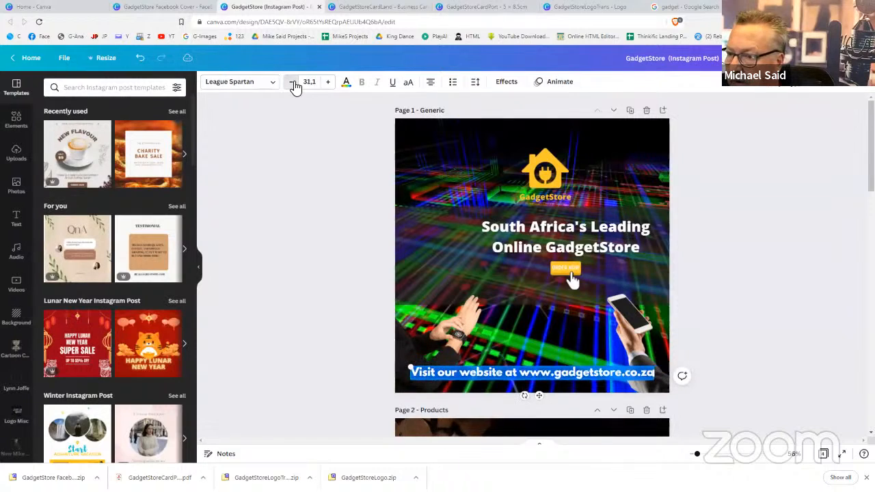
{"action": "left_click", "coordinate": [293, 82]}
{"action": "left_click", "coordinate": [293, 82]}
{"action": "left_click", "coordinate": [543, 374]}
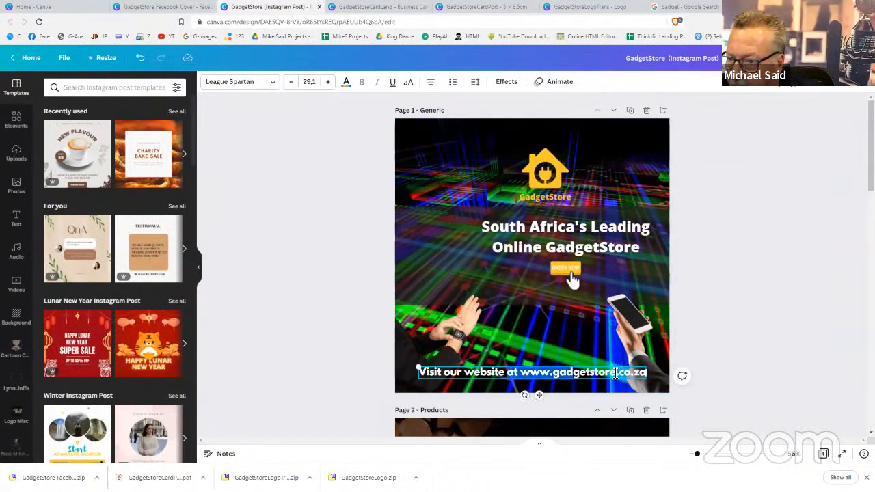
{"action": "left_click", "coordinate": [644, 374]}
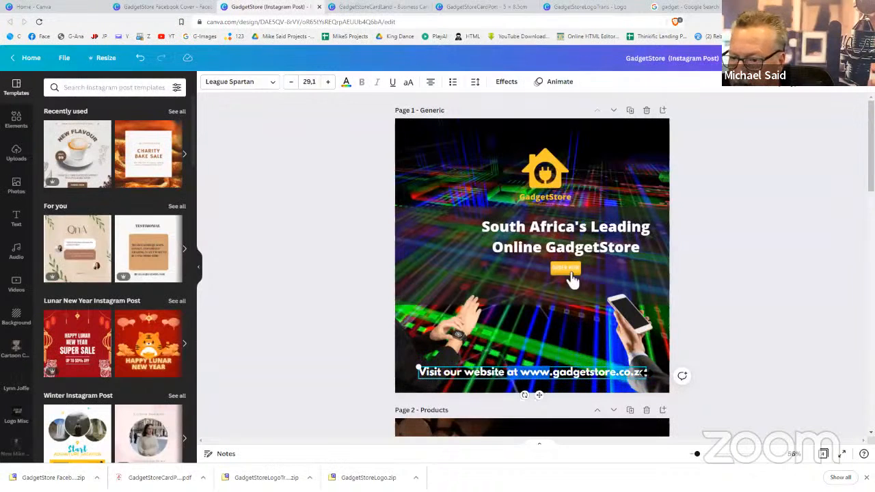
Change the bottom caption to 'Visit our website - Link In My Bio' and enlarge it to 38.4
{"action": "key", "text": "BackSpace"}
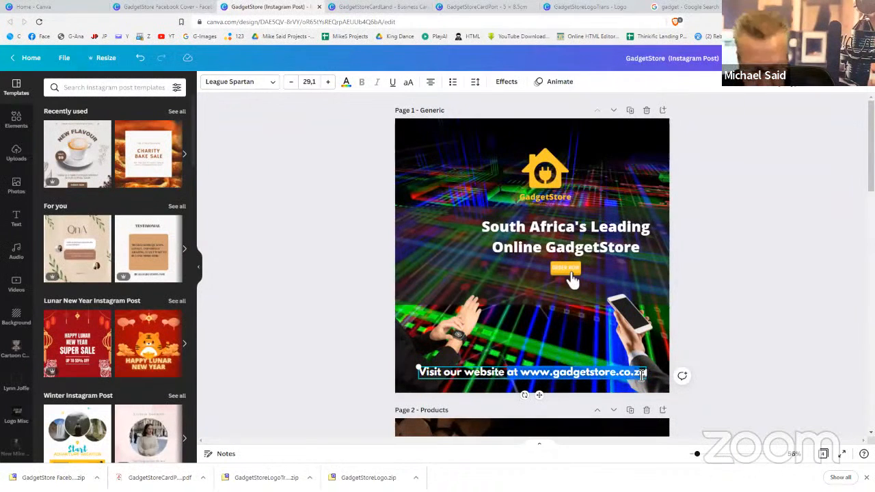
{"action": "key", "text": "BackSpace"}
{"action": "key", "text": "BackSpace"}
{"action": "key", "text": "BackSpace"}
{"action": "key", "text": "BackSpace"}
{"action": "key", "text": "BackSpace"}
{"action": "key", "text": "BackSpace"}
{"action": "key", "text": "BackSpace"}
{"action": "key", "text": "BackSpace"}
{"action": "key", "text": "BackSpace"}
{"action": "key", "text": "BackSpace"}
{"action": "key", "text": "BackSpace"}
{"action": "key", "text": "BackSpace"}
{"action": "key", "text": "BackSpace"}
{"action": "key", "text": "BackSpace"}
{"action": "key", "text": "BackSpace"}
{"action": "key", "text": "BackSpace"}
{"action": "key", "text": "BackSpace"}
{"action": "key", "text": "BackSpace"}
{"action": "key", "text": "BackSpace"}
{"action": "key", "text": "BackSpace"}
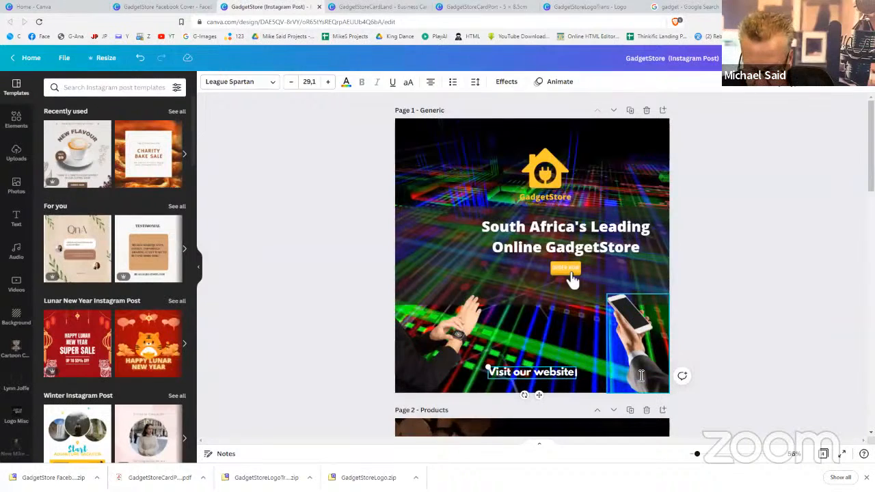
{"action": "type", "text": "- Link"}
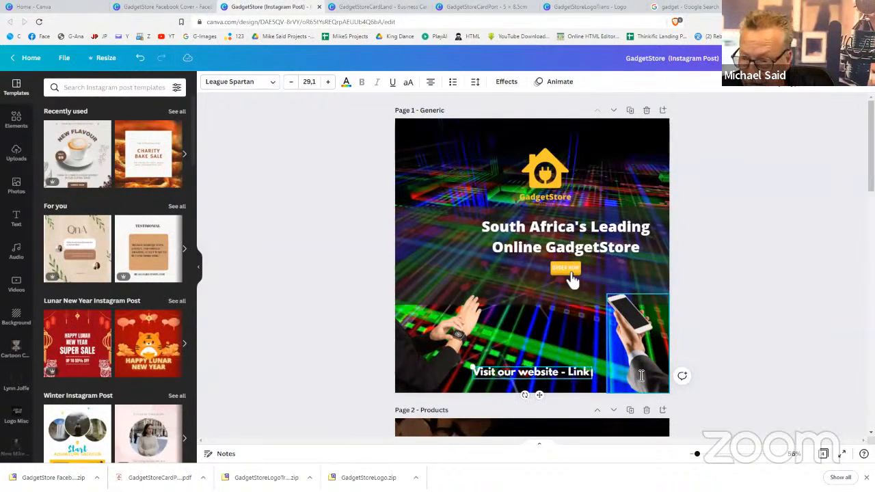
{"action": "type", "text": " In M"}
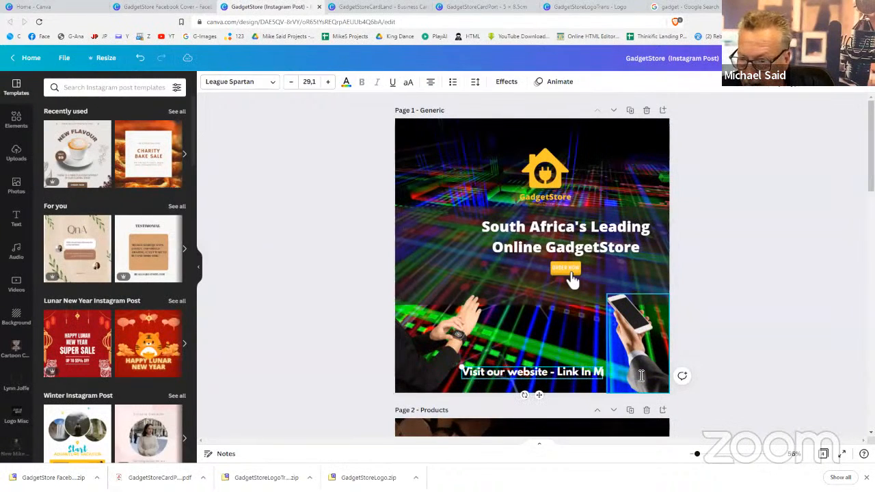
{"action": "type", "text": "y Bio"}
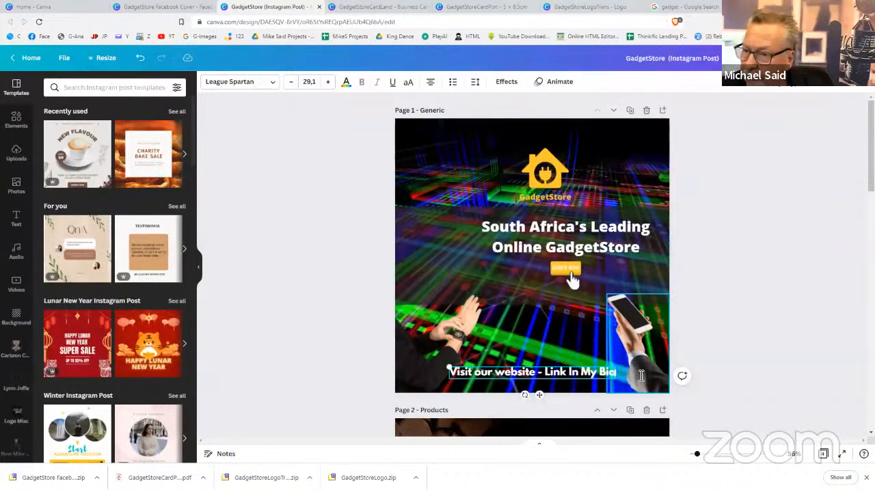
{"action": "left_click", "coordinate": [755, 367]}
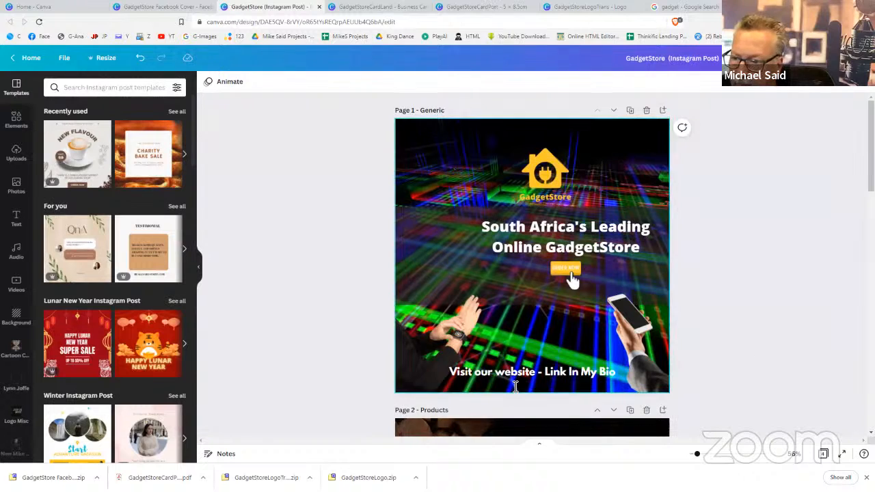
{"action": "left_click", "coordinate": [470, 373]}
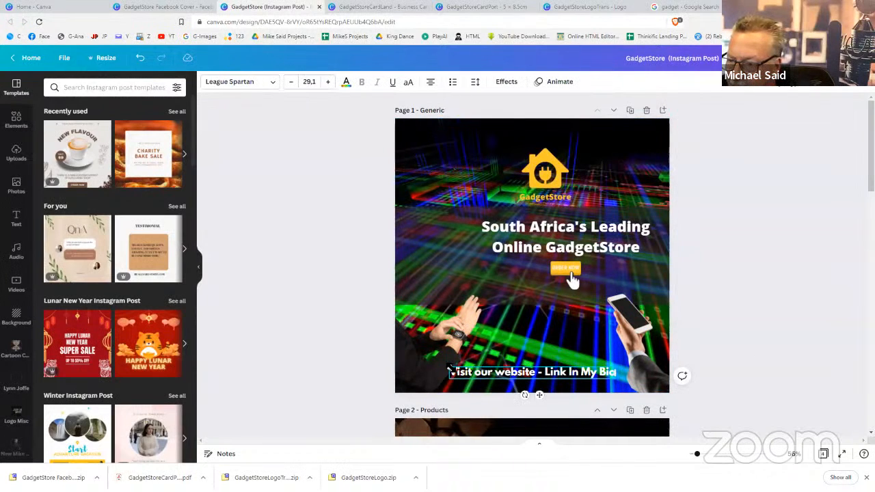
{"action": "left_click_drag", "start_coordinate": [450, 370], "coordinate": [424, 368]}
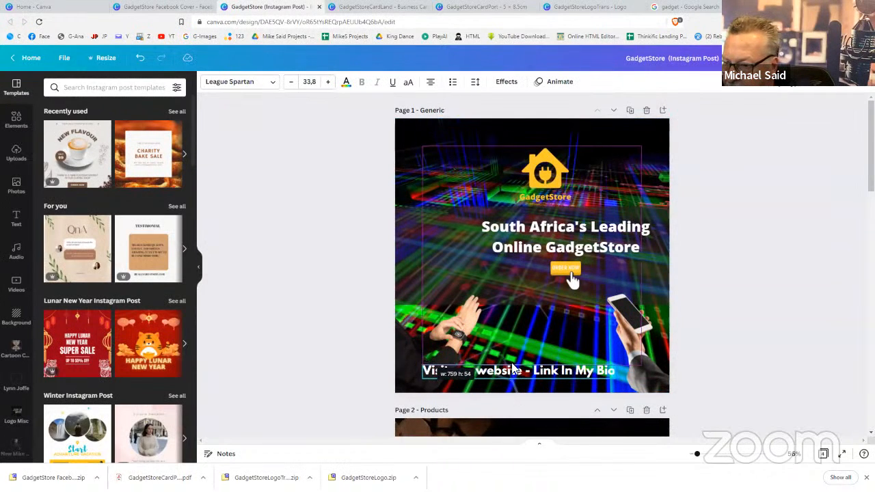
{"action": "left_click_drag", "start_coordinate": [617, 365], "coordinate": [654, 370]}
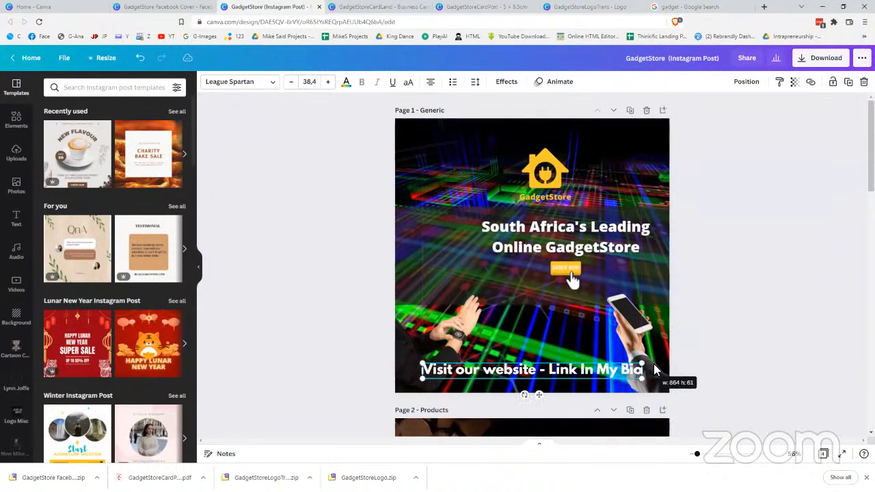
{"action": "left_click", "coordinate": [772, 357]}
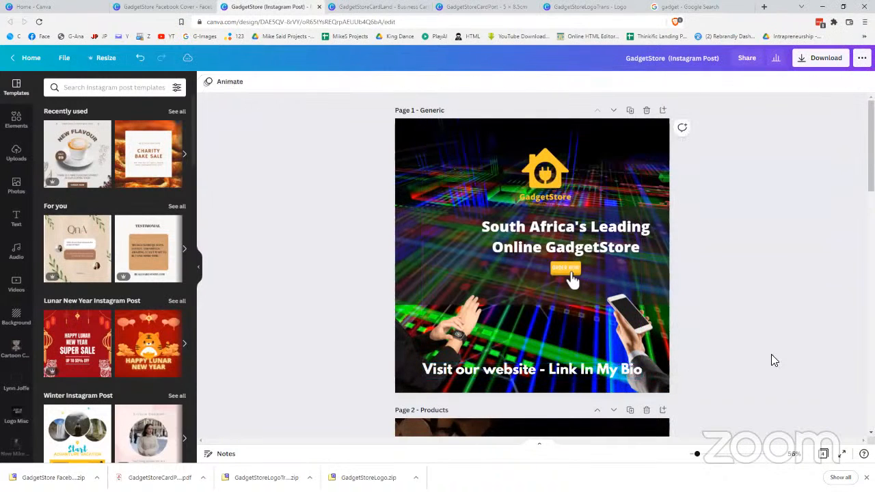
Enlarge the headline and ORDER NOW button together, then reposition and enlarge the GadgetStore logo
{"action": "left_click", "coordinate": [571, 277]}
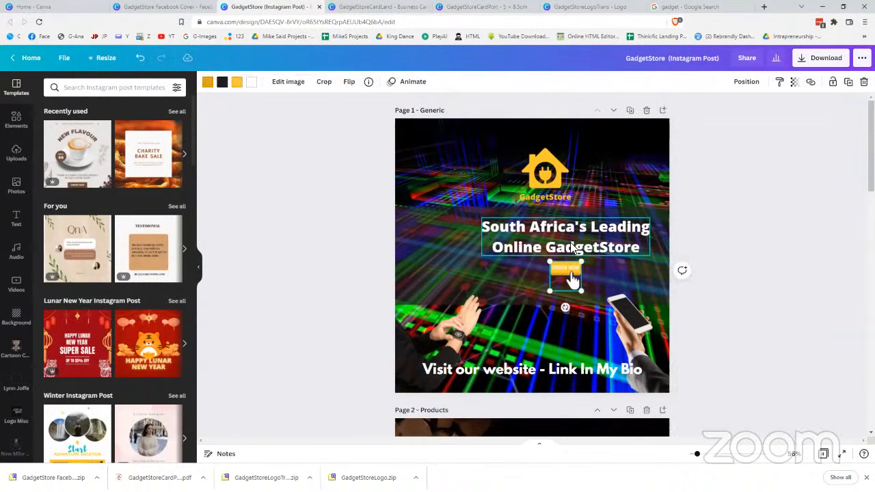
{"action": "left_click", "coordinate": [572, 246], "text": "shift"}
{"action": "mouse_move", "coordinate": [556, 270]}
{"action": "left_mouse_down"}
{"action": "mouse_move", "coordinate": [527, 286]}
{"action": "mouse_move", "coordinate": [554, 266]}
{"action": "left_mouse_up"}
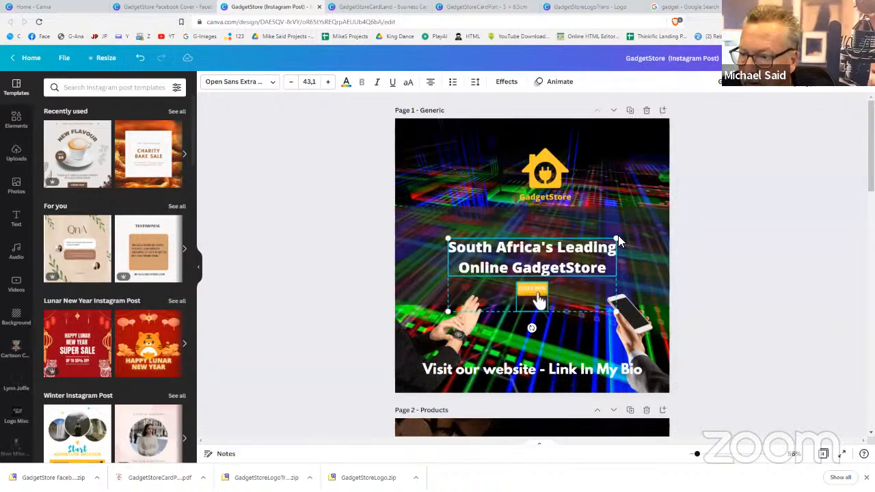
{"action": "left_click_drag", "start_coordinate": [618, 235], "coordinate": [576, 239]}
{"action": "left_click_drag", "start_coordinate": [543, 183], "coordinate": [514, 199]}
{"action": "left_click_drag", "start_coordinate": [577, 130], "coordinate": [609, 98]}
{"action": "mouse_move", "coordinate": [541, 171]}
{"action": "left_mouse_down"}
{"action": "mouse_move", "coordinate": [547, 179]}
{"action": "mouse_move", "coordinate": [537, 178]}
{"action": "left_mouse_up"}
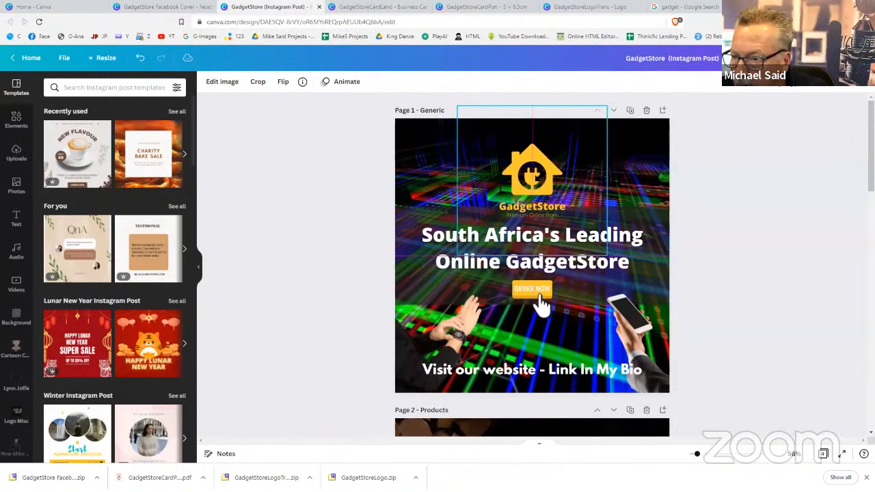
{"action": "left_click", "coordinate": [700, 263]}
Lower the ORDER NOW button and trim the dark headline band to 1080 × 217
{"action": "left_click_drag", "start_coordinate": [533, 298], "coordinate": [533, 323]}
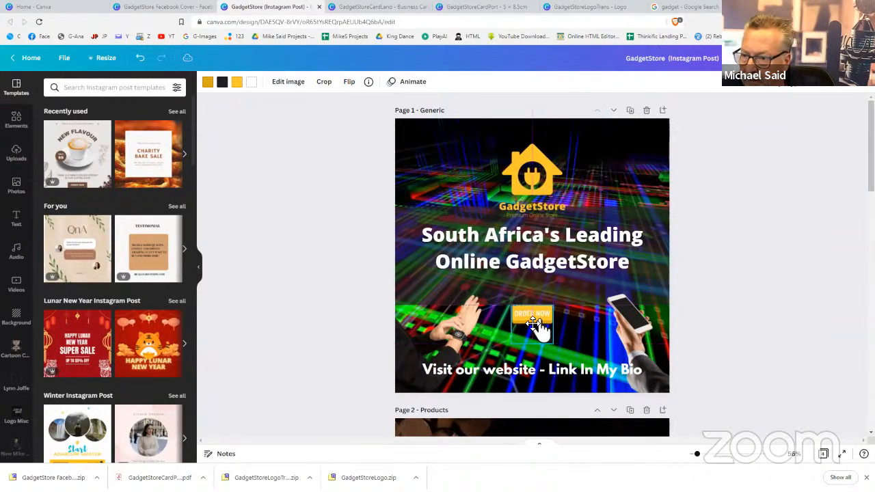
{"action": "left_click", "coordinate": [654, 277]}
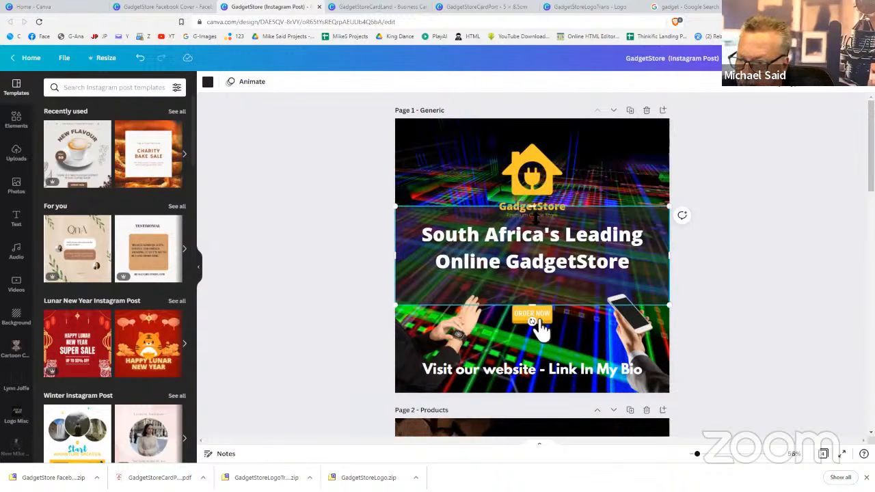
{"action": "left_click_drag", "start_coordinate": [537, 208], "coordinate": [536, 224]}
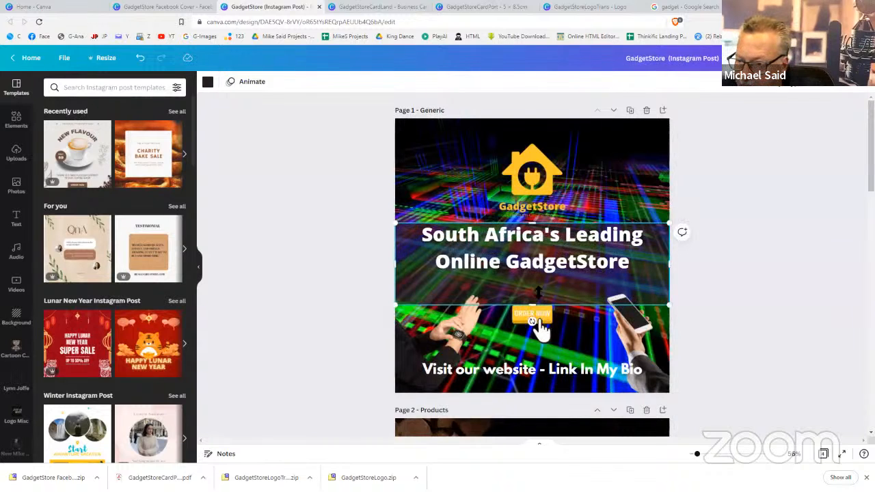
{"action": "left_click_drag", "start_coordinate": [539, 293], "coordinate": [539, 281]}
{"action": "left_click_drag", "start_coordinate": [541, 278], "coordinate": [540, 275]}
{"action": "left_click", "coordinate": [742, 298]}
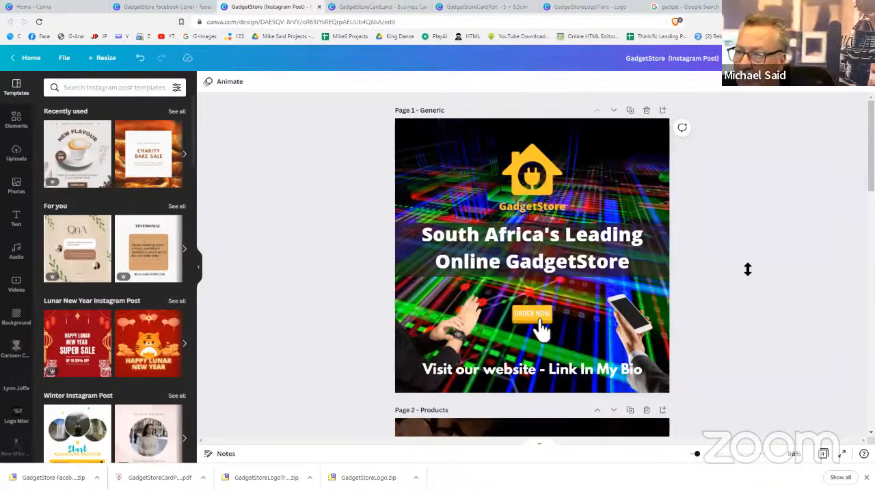
Copy Page 1's layout elements and paste them onto the Products page
{"action": "scroll", "coordinate": [748, 270], "scroll_direction": "down", "scroll_amount": 4}
{"action": "scroll", "coordinate": [748, 269], "scroll_direction": "up", "scroll_amount": 4}
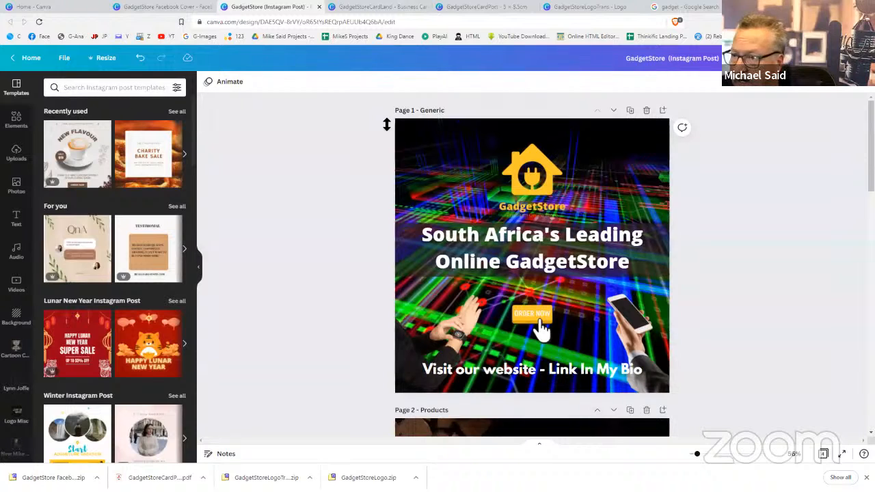
{"action": "left_click_drag", "start_coordinate": [386, 123], "coordinate": [692, 387]}
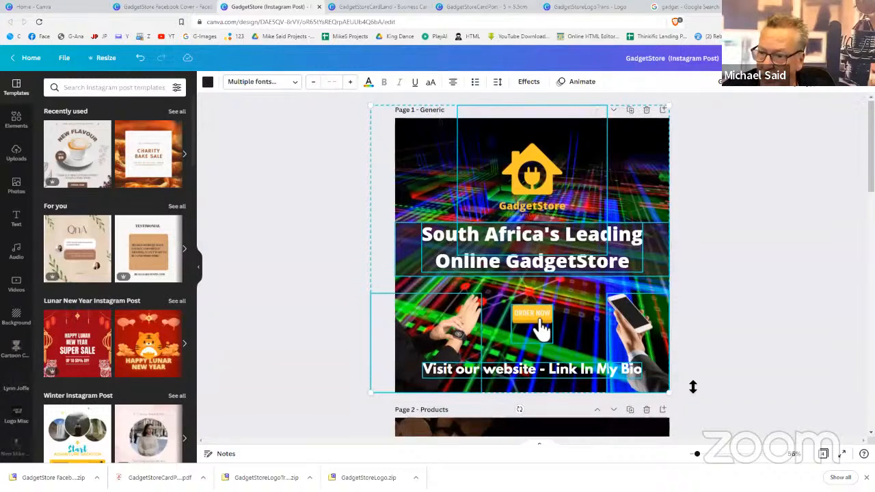
{"action": "scroll", "coordinate": [693, 387], "scroll_direction": "down", "scroll_amount": 3}
{"action": "left_click", "coordinate": [604, 314]}
{"action": "scroll", "coordinate": [605, 314], "scroll_direction": "down", "scroll_amount": 2}
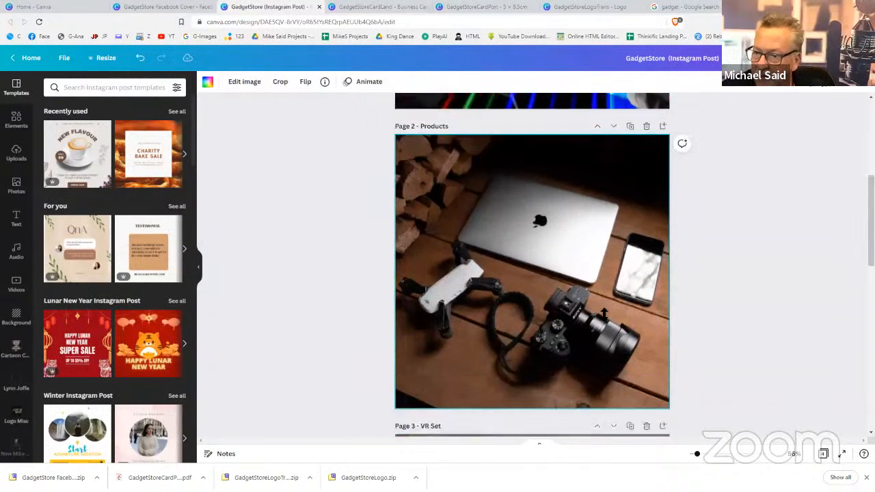
{"action": "key", "text": "ctrl+v"}
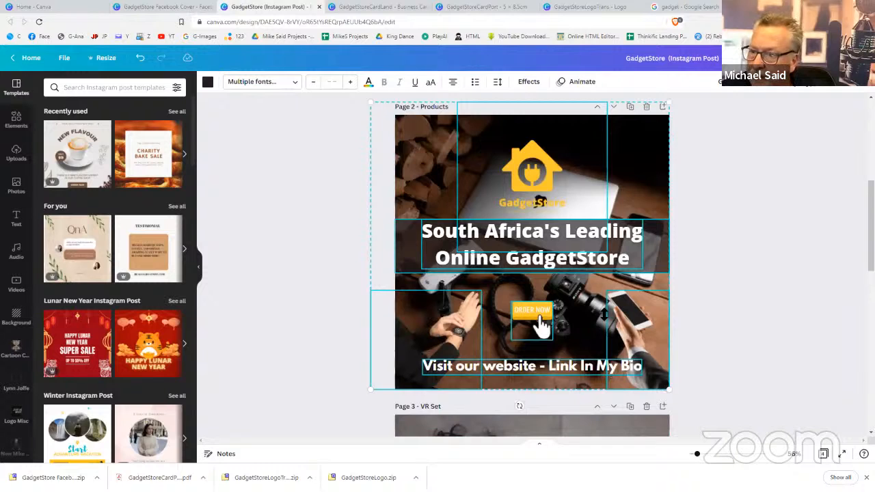
Paste the same layout onto the VR Set and Drone pages
{"action": "scroll", "coordinate": [604, 314], "scroll_direction": "down", "scroll_amount": 3}
{"action": "left_click", "coordinate": [604, 314]}
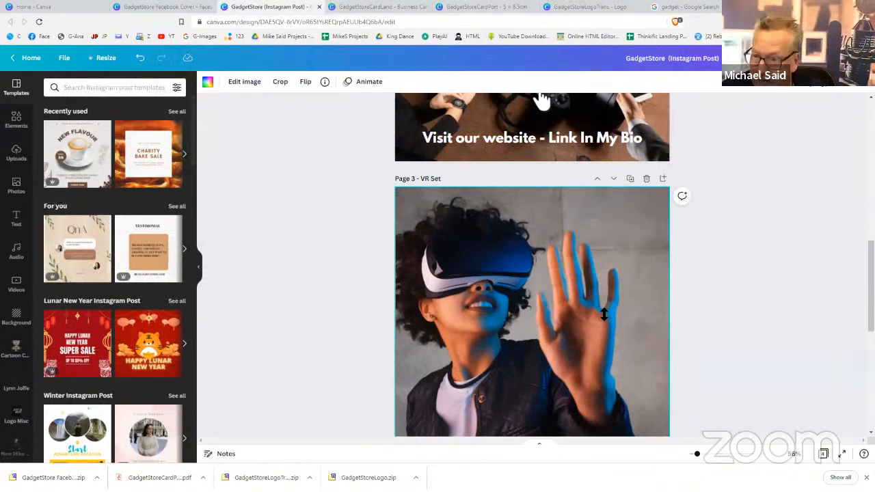
{"action": "key", "text": "ctrl+v"}
{"action": "scroll", "coordinate": [605, 314], "scroll_direction": "down", "scroll_amount": 3}
{"action": "left_click", "coordinate": [604, 314]}
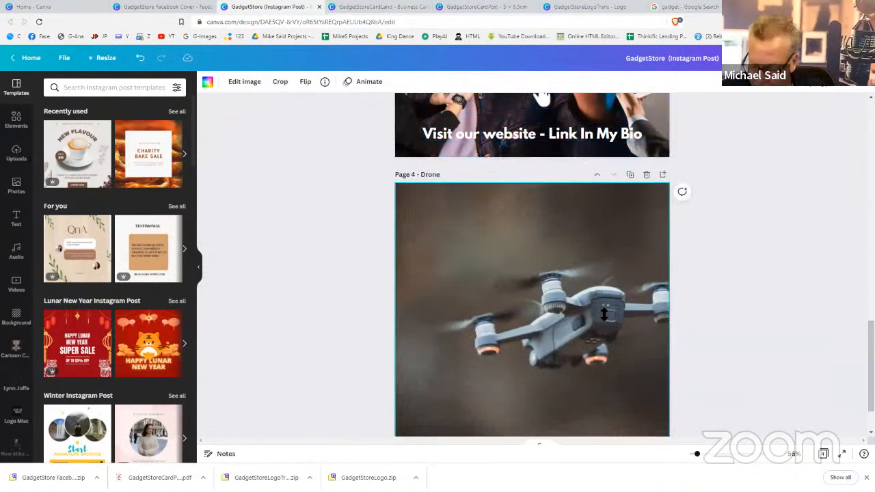
{"action": "key", "text": "ctrl+v"}
{"action": "left_click", "coordinate": [791, 297]}
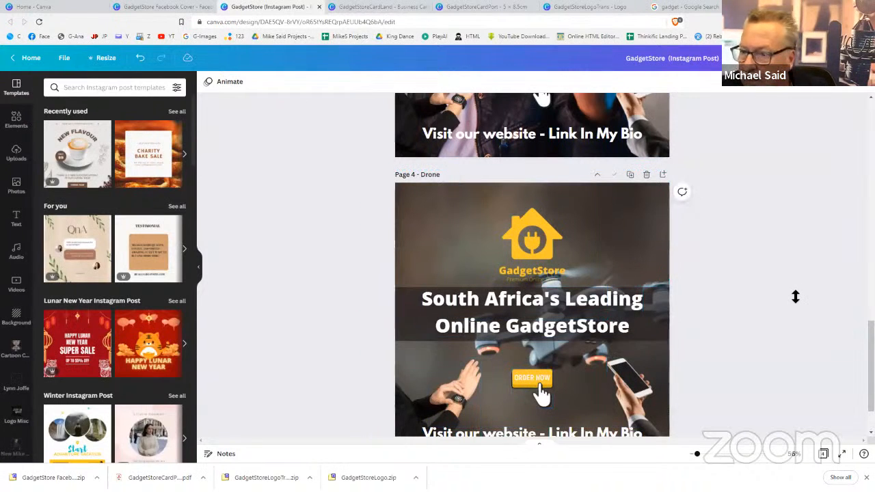
{"action": "scroll", "coordinate": [796, 297], "scroll_direction": "down", "scroll_amount": 2}
{"action": "scroll", "coordinate": [796, 296], "scroll_direction": "up", "scroll_amount": 10}
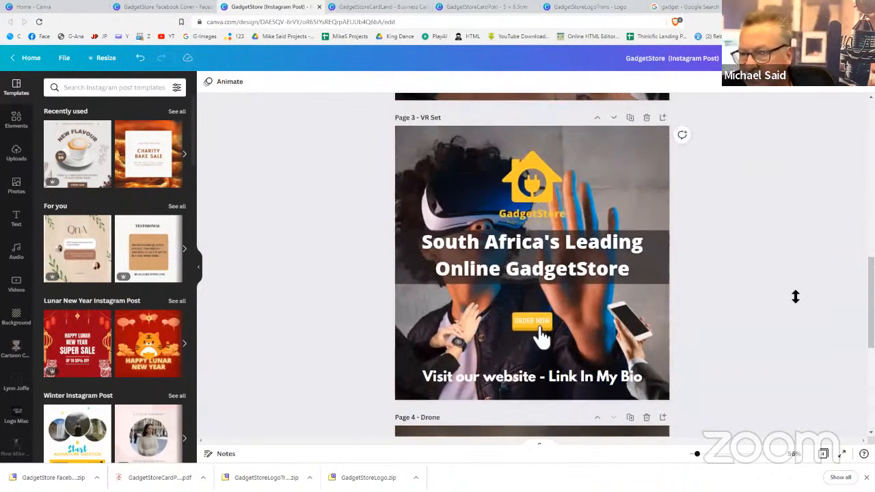
{"action": "scroll", "coordinate": [796, 297], "scroll_direction": "up", "scroll_amount": 3}
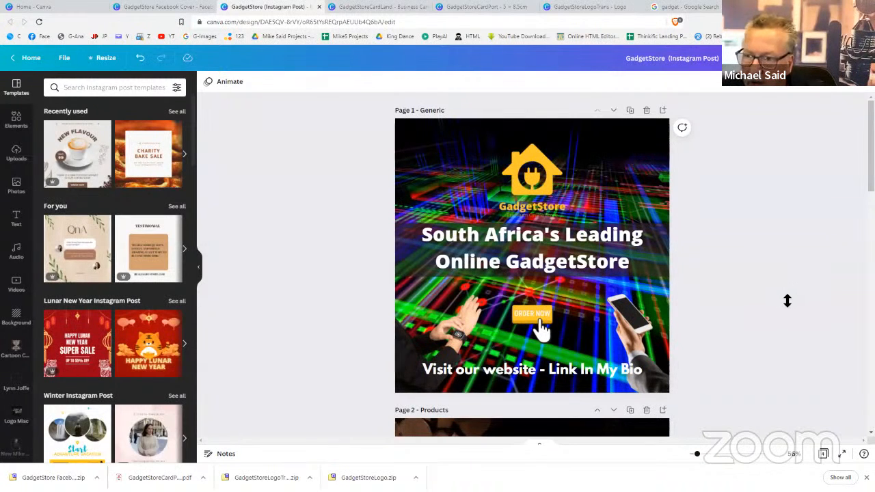
Scroll the canvas past Pages 1 and 2 until Page 3 – VR Set is fully visible
{"action": "scroll", "coordinate": [788, 301], "scroll_direction": "down", "scroll_amount": 5}
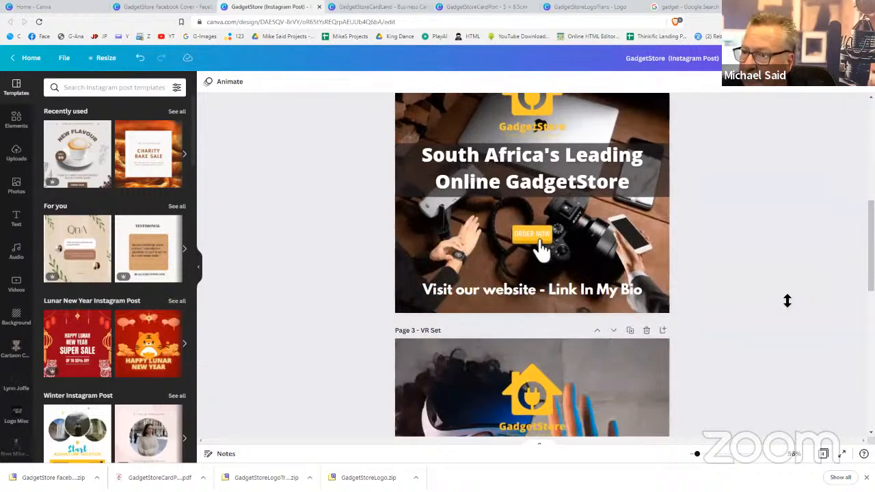
{"action": "scroll", "coordinate": [788, 301], "scroll_direction": "down", "scroll_amount": 5}
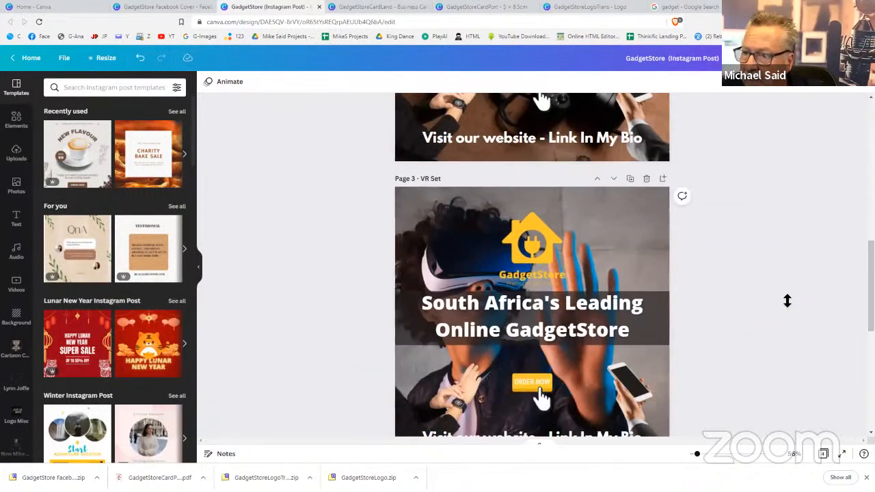
{"action": "scroll", "coordinate": [787, 301], "scroll_direction": "down", "scroll_amount": 1}
{"action": "scroll", "coordinate": [788, 301], "scroll_direction": "up", "scroll_amount": 3}
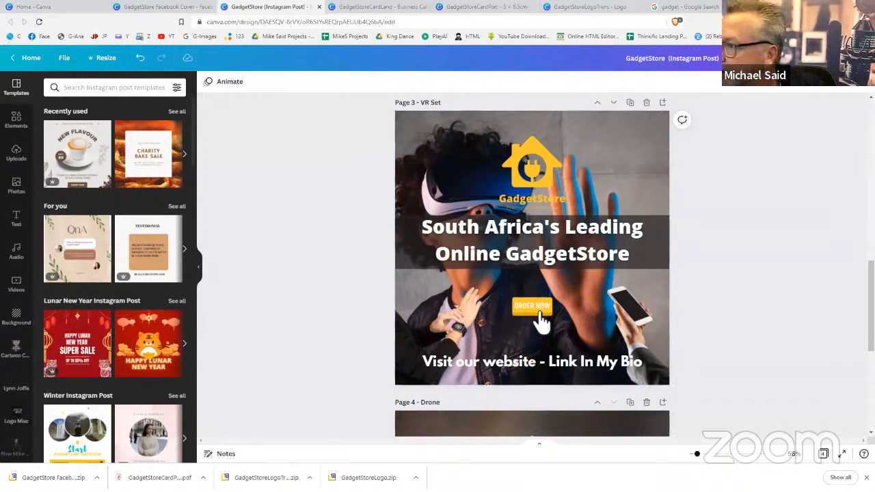
Search Elements for 'badge' and add the yellow starburst to the VR Set page
{"action": "left_click", "coordinate": [17, 116]}
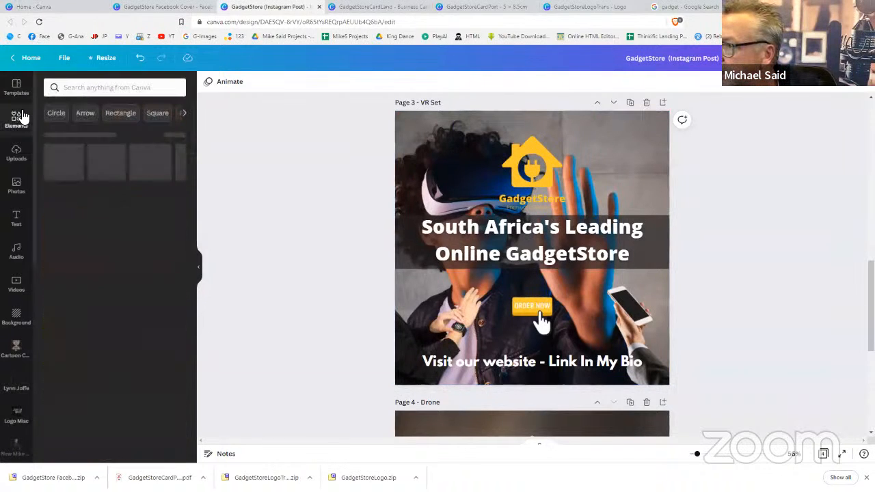
{"action": "left_click", "coordinate": [94, 87]}
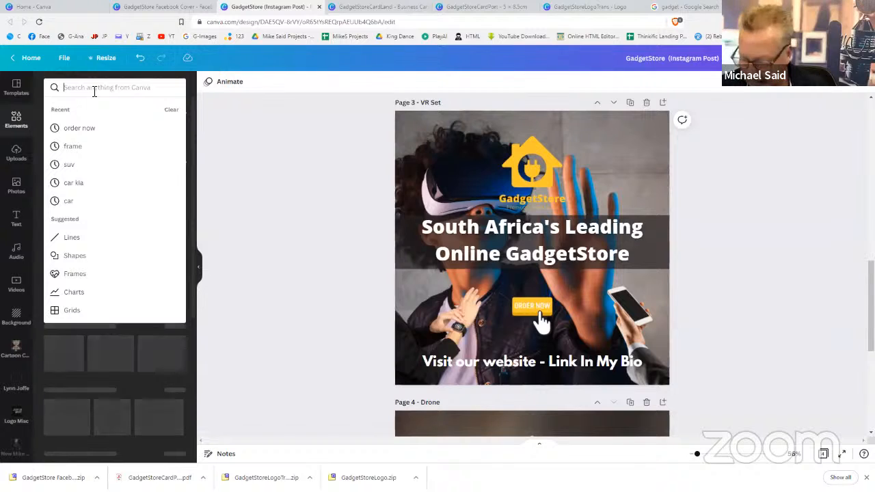
{"action": "type", "text": "badbge"}
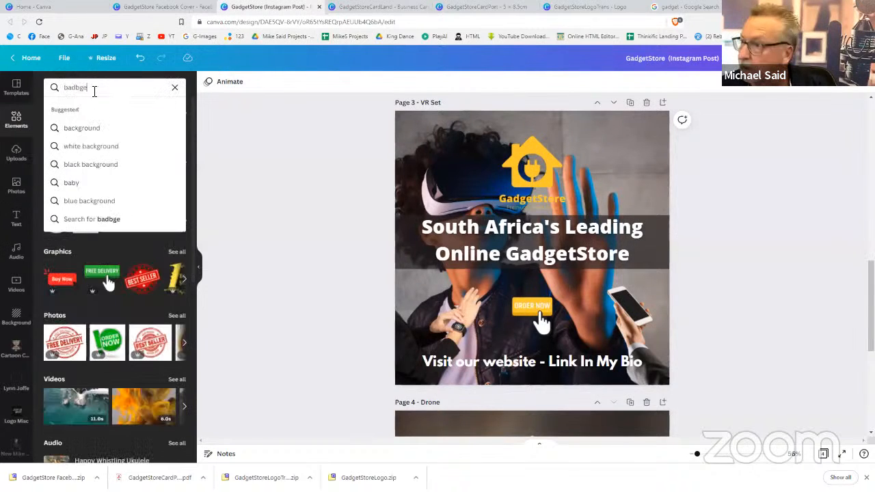
{"action": "key", "text": "BackSpace"}
{"action": "key", "text": "BackSpace"}
{"action": "key", "text": "BackSpace"}
{"action": "type", "text": "g"}
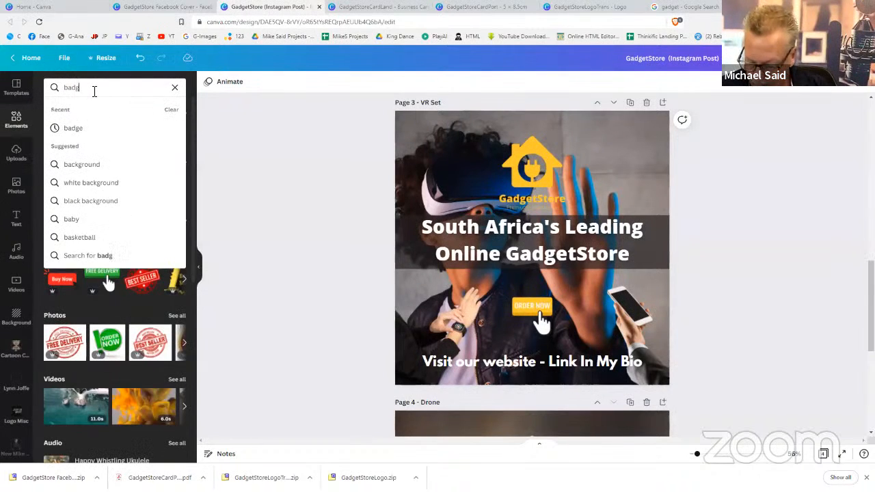
{"action": "type", "text": "e"}
{"action": "key", "text": "Return"}
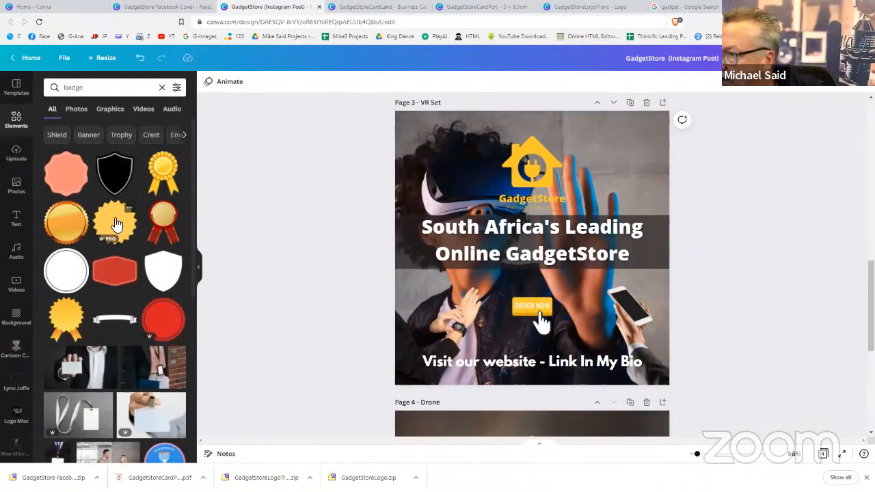
{"action": "left_click", "coordinate": [117, 225]}
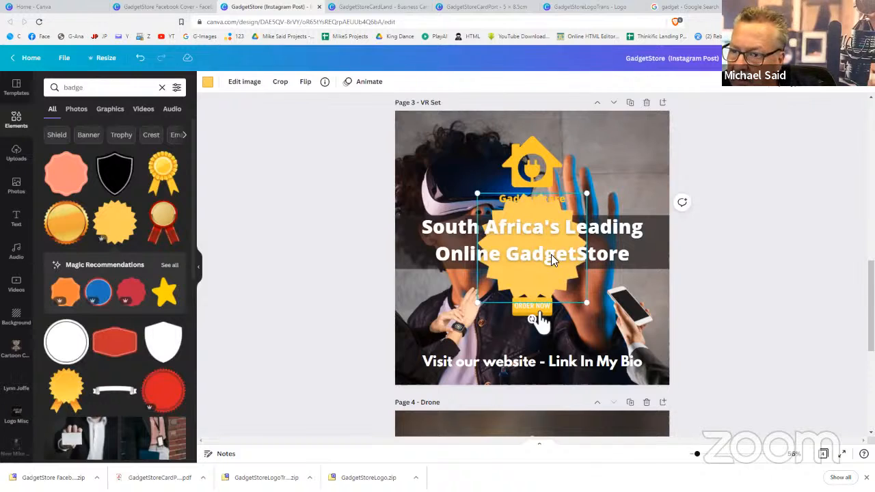
Move the starburst to the top-right corner, shrink it, and recolour it a brighter yellow
{"action": "left_click_drag", "start_coordinate": [528, 275], "coordinate": [619, 188]}
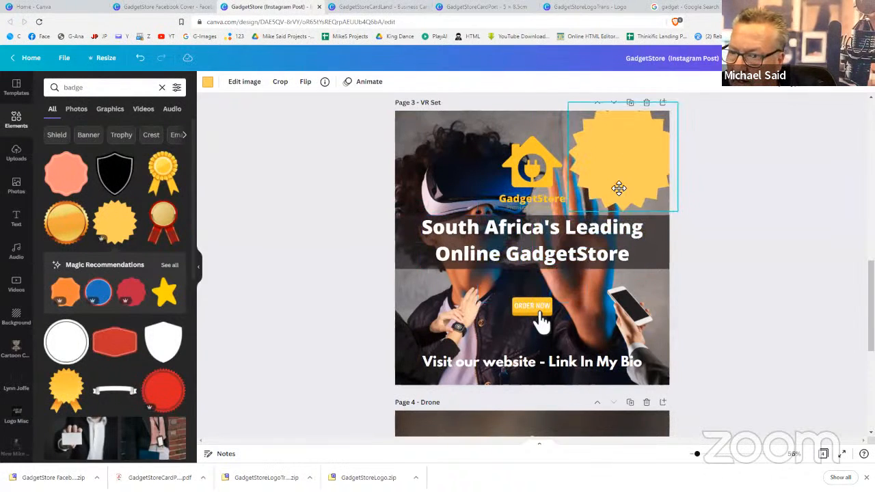
{"action": "left_click_drag", "start_coordinate": [568, 212], "coordinate": [592, 196]}
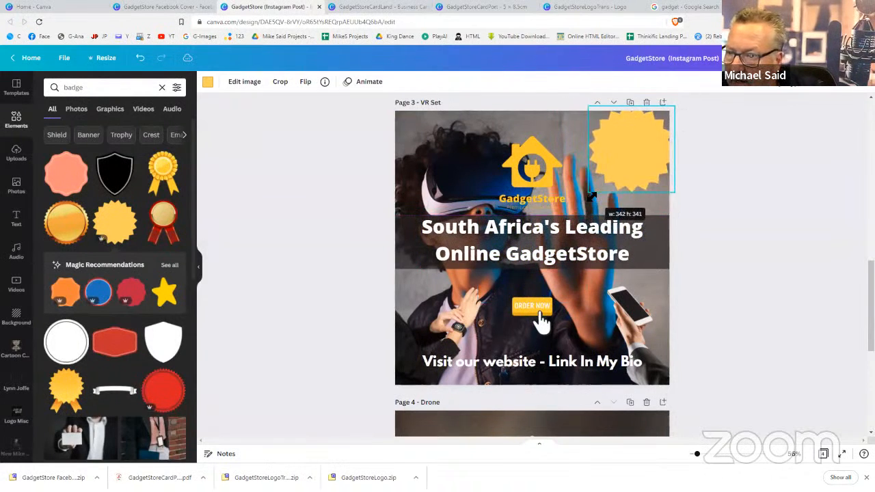
{"action": "left_click_drag", "start_coordinate": [627, 166], "coordinate": [616, 175]}
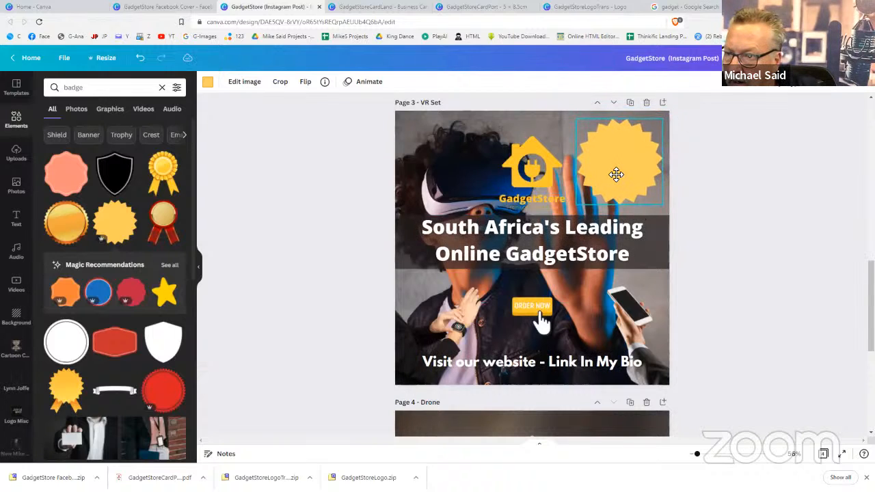
{"action": "left_click", "coordinate": [208, 82]}
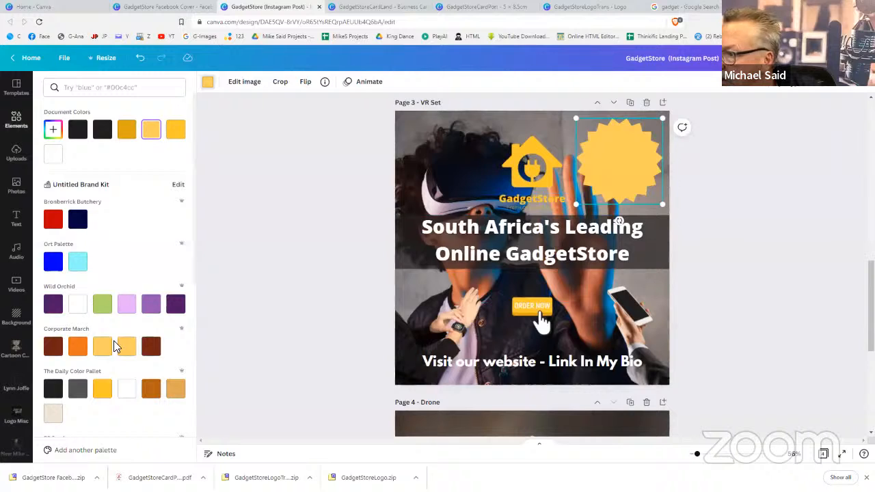
{"action": "left_click", "coordinate": [103, 389]}
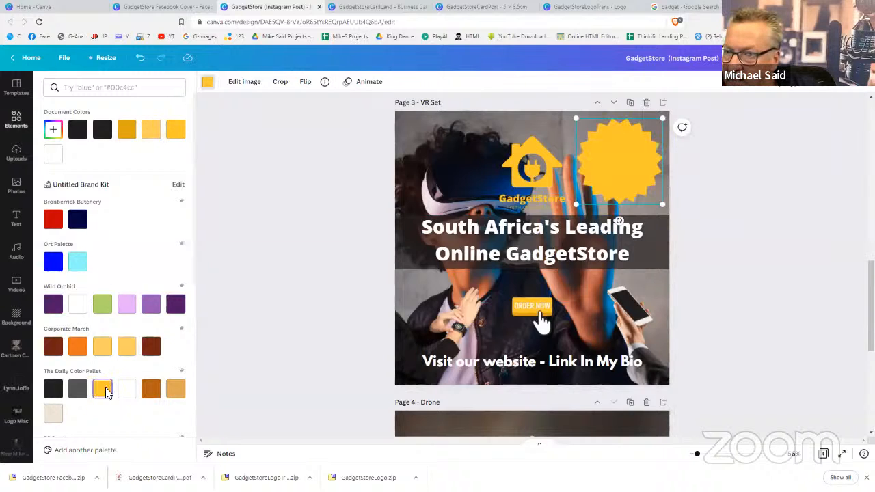
{"action": "left_click", "coordinate": [727, 266]}
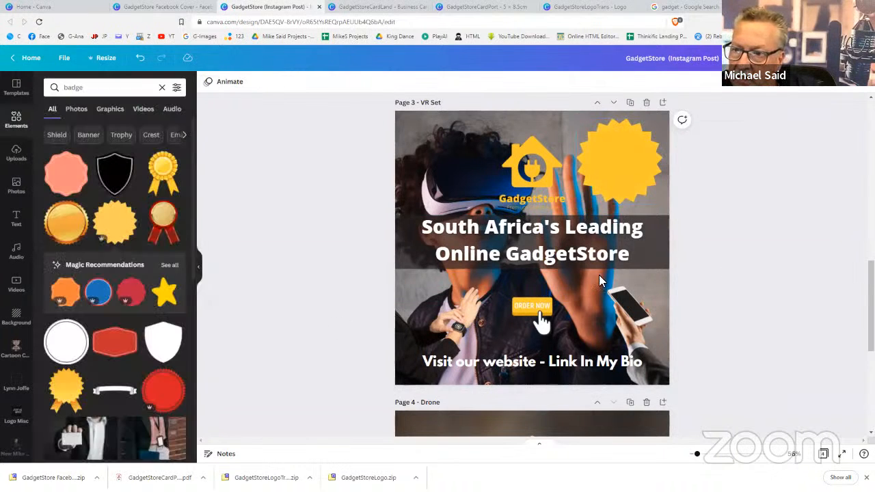
Add a subheading text box containing the words DRONES NOW IN STOCK
{"action": "left_click", "coordinate": [23, 216]}
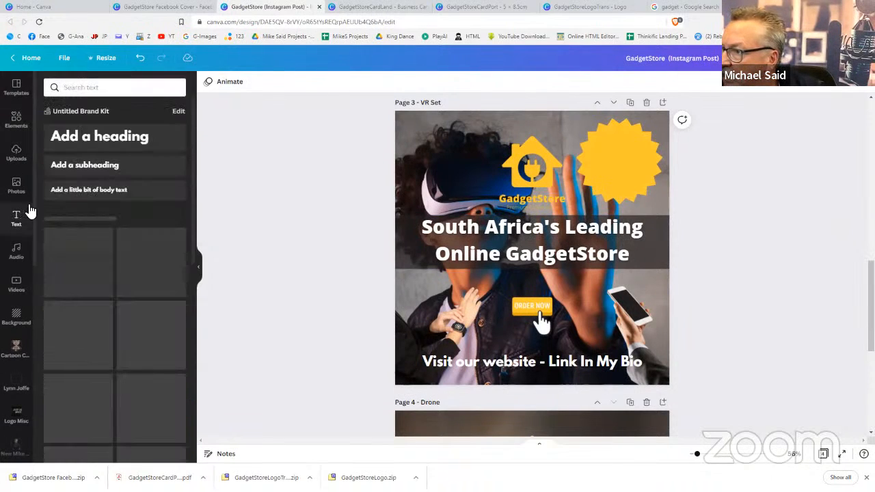
{"action": "left_click", "coordinate": [106, 166]}
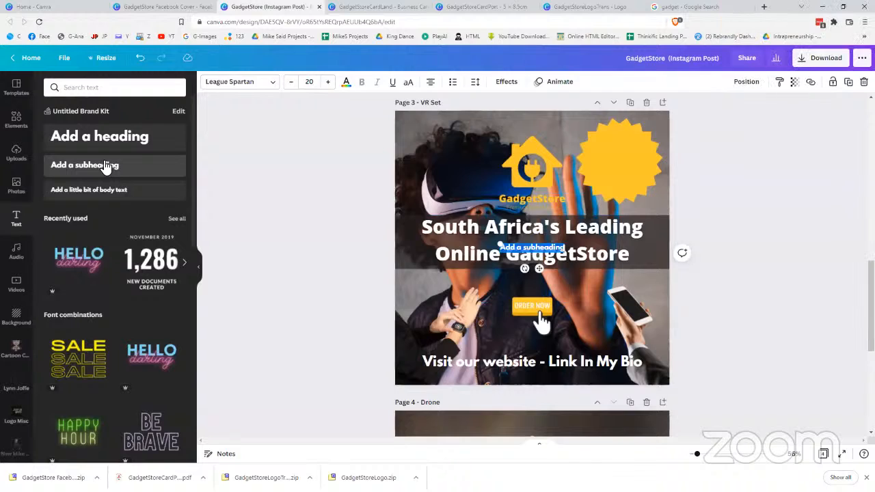
{"action": "type", "text": "DRONES"}
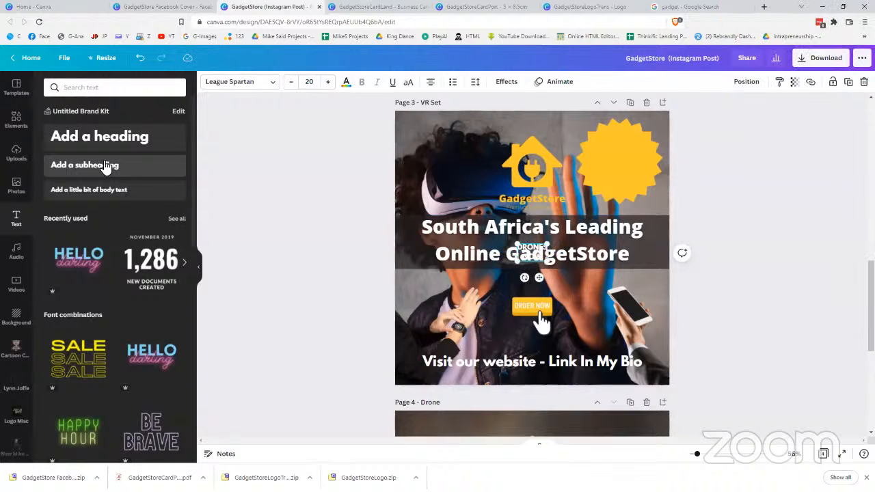
{"action": "key", "text": "Return"}
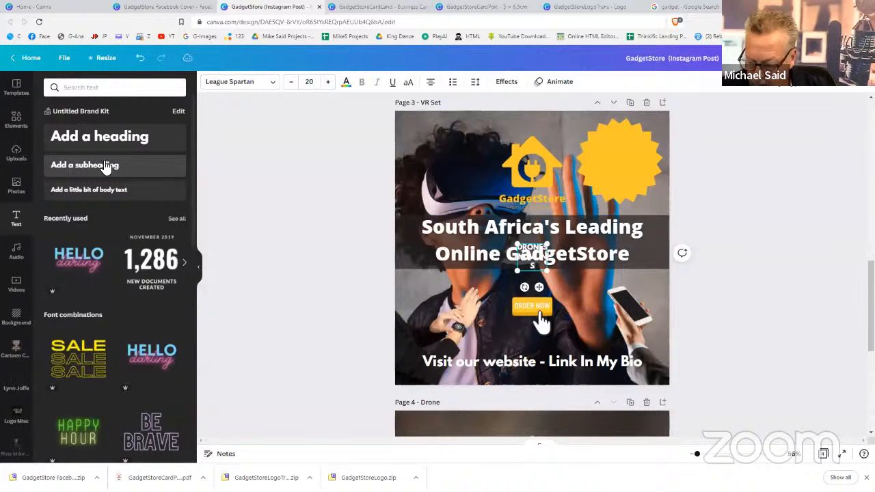
{"action": "type", "text": "STOCK"}
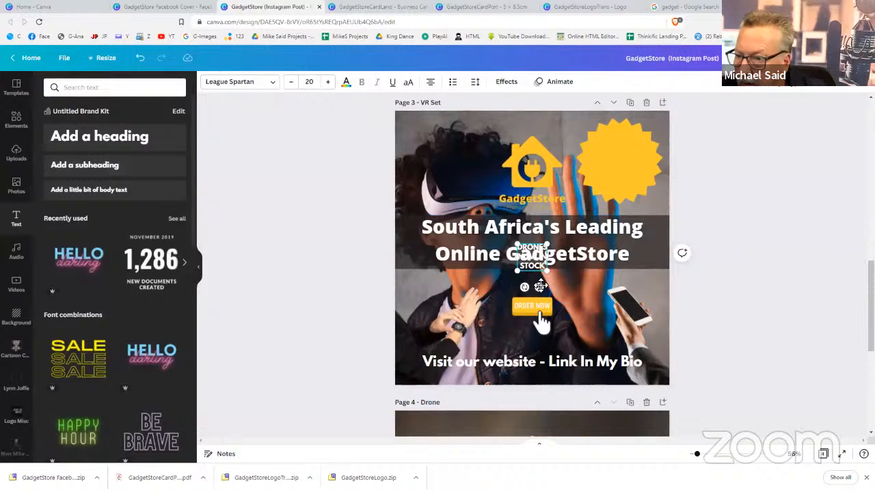
Move the text onto the starburst badge and enlarge it to size 37.3 to fill it
{"action": "left_click_drag", "start_coordinate": [540, 286], "coordinate": [643, 201]}
{"action": "left_click_drag", "start_coordinate": [609, 144], "coordinate": [599, 134]}
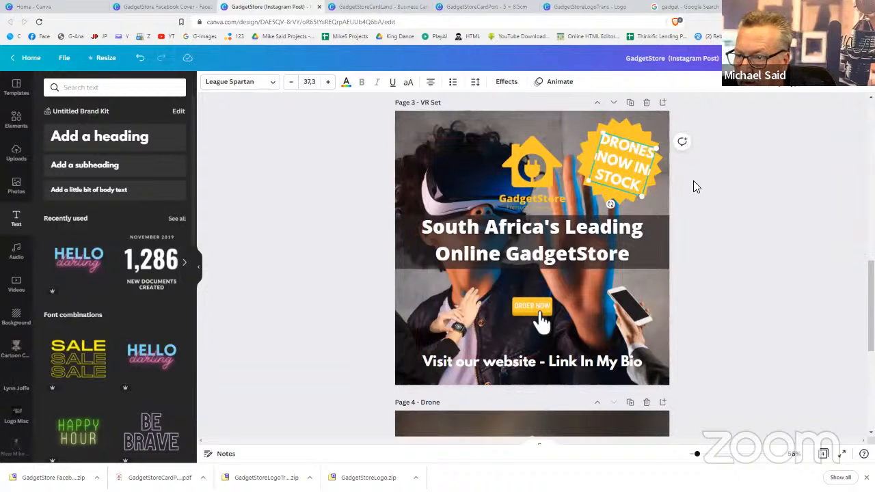
{"action": "left_click_drag", "start_coordinate": [628, 172], "coordinate": [629, 173]}
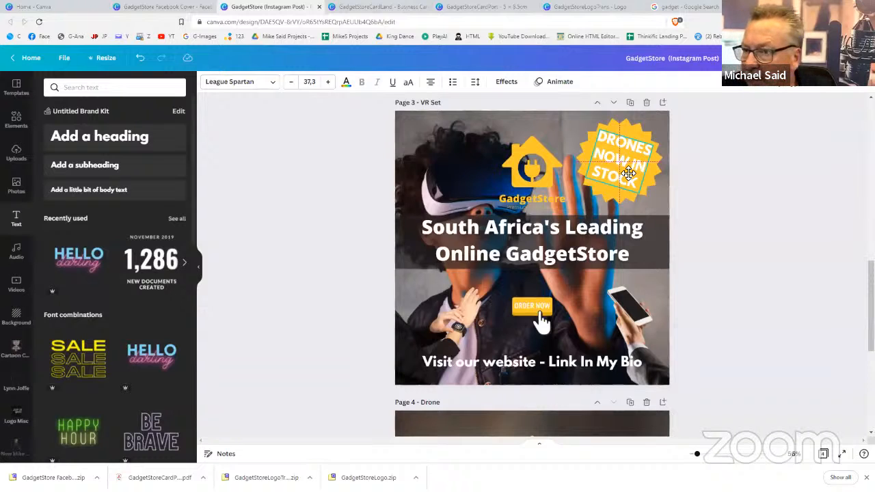
{"action": "left_click_drag", "start_coordinate": [629, 173], "coordinate": [628, 173]}
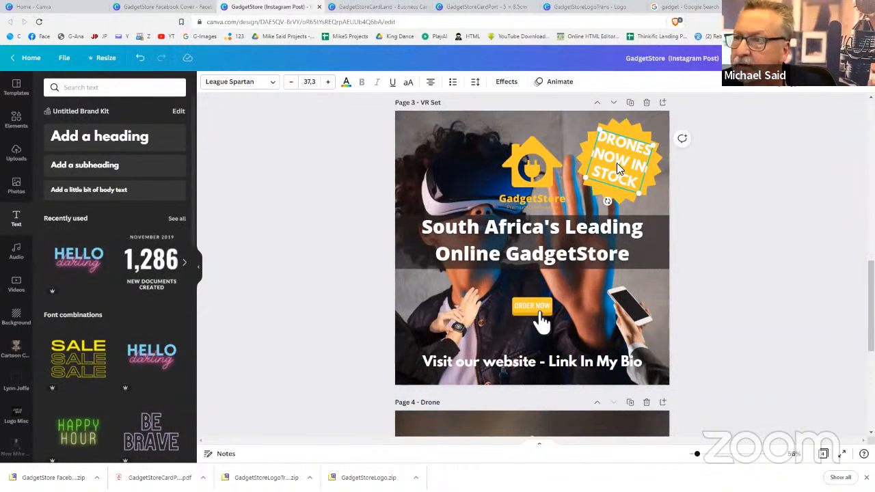
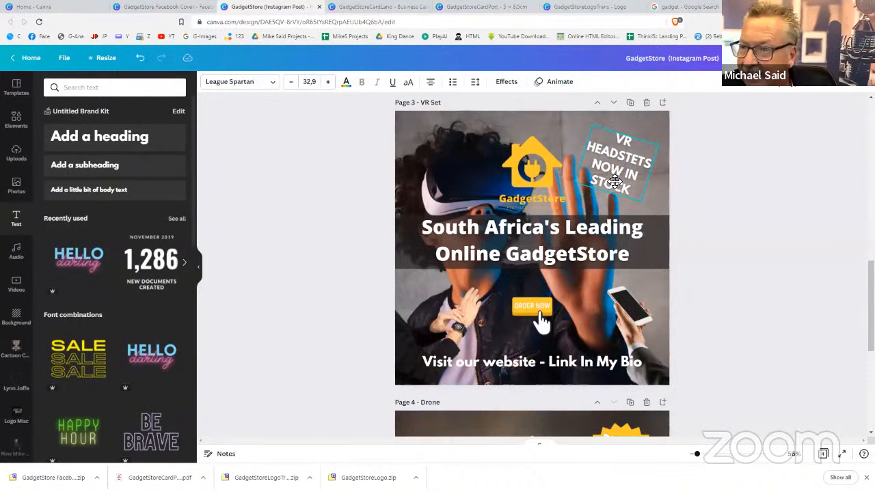
Correct the misspelled HEADSTETS to HEADSETS in the stock text
{"action": "double_click", "coordinate": [632, 159]}
{"action": "left_click", "coordinate": [634, 161]}
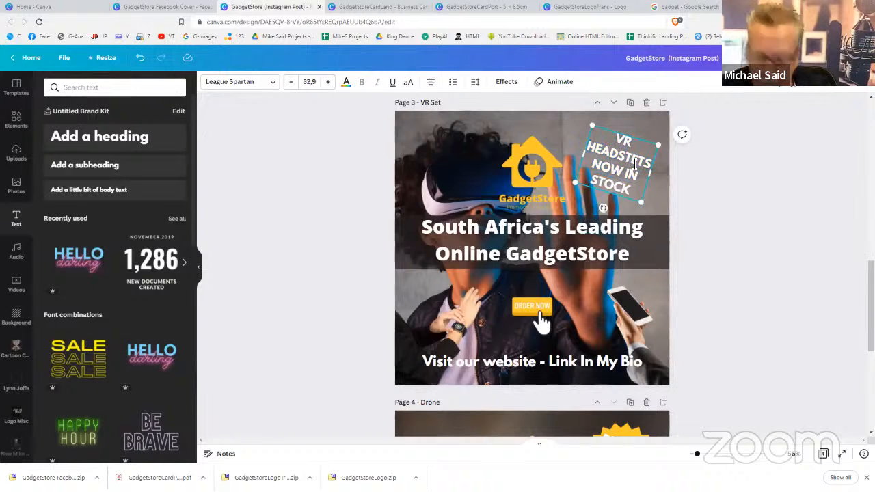
{"action": "key", "text": "BackSpace"}
{"action": "left_click", "coordinate": [718, 197]}
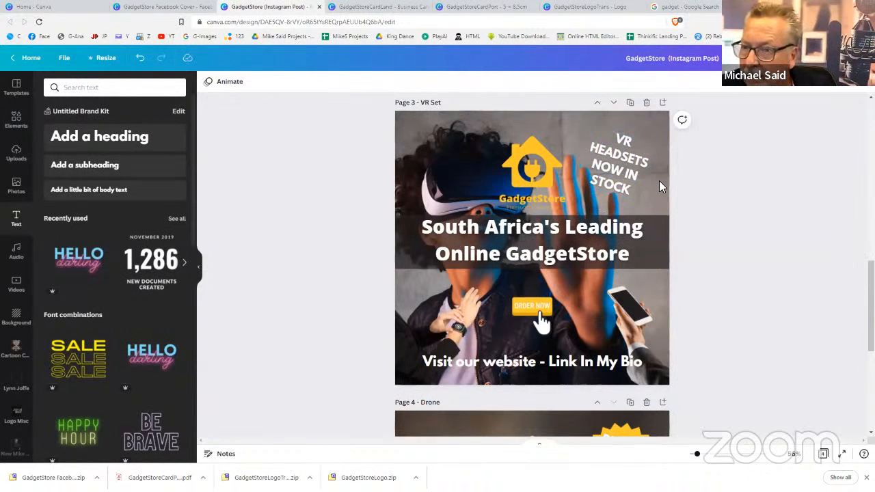
Add a yellow starburst badge and size it behind the stock text at top-right
{"action": "scroll", "coordinate": [654, 283], "scroll_direction": "down", "scroll_amount": 2}
{"action": "scroll", "coordinate": [654, 283], "scroll_direction": "up", "scroll_amount": 2}
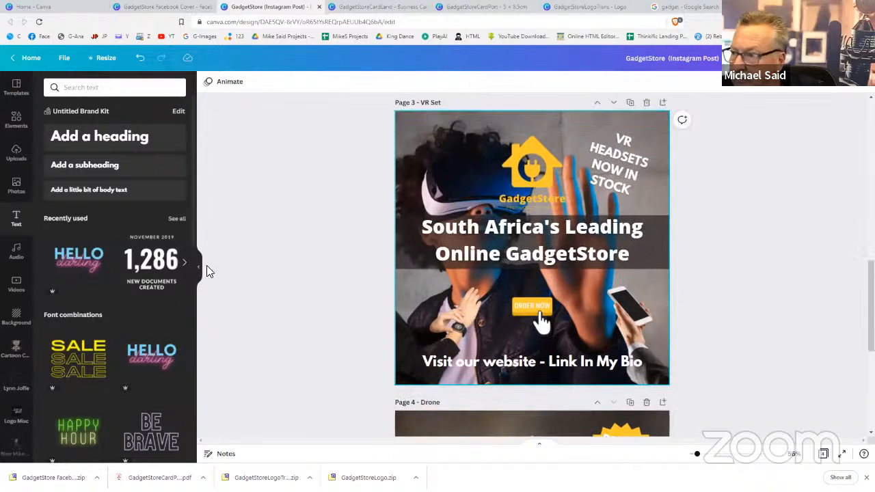
{"action": "left_click", "coordinate": [15, 131]}
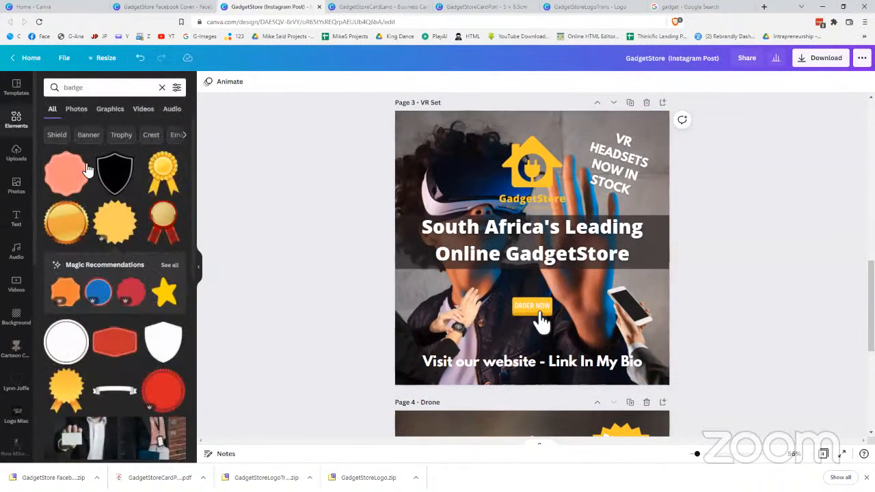
{"action": "left_click", "coordinate": [115, 220]}
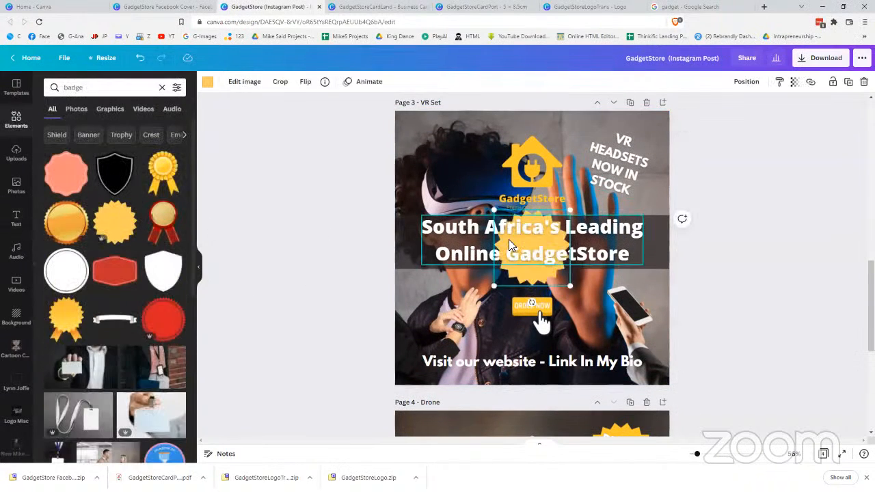
{"action": "left_click", "coordinate": [531, 238]}
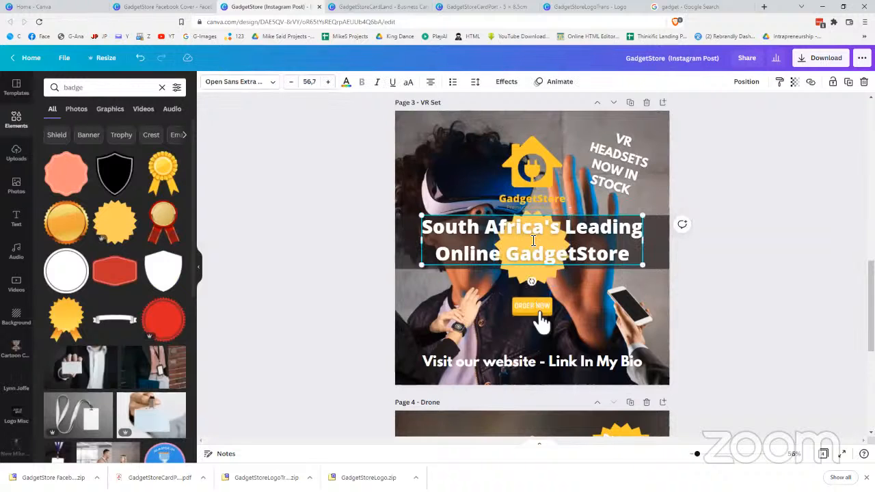
{"action": "left_click", "coordinate": [518, 271]}
{"action": "left_click_drag", "start_coordinate": [518, 271], "coordinate": [620, 179]}
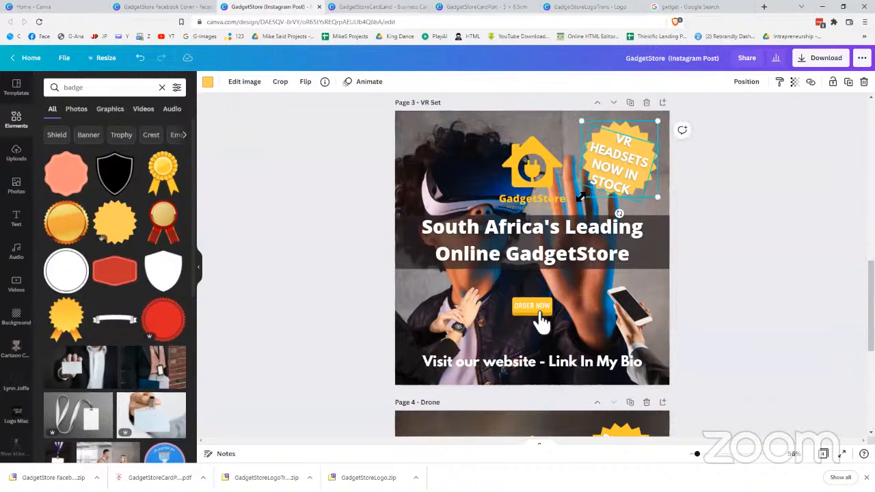
{"action": "left_click_drag", "start_coordinate": [579, 199], "coordinate": [570, 208]}
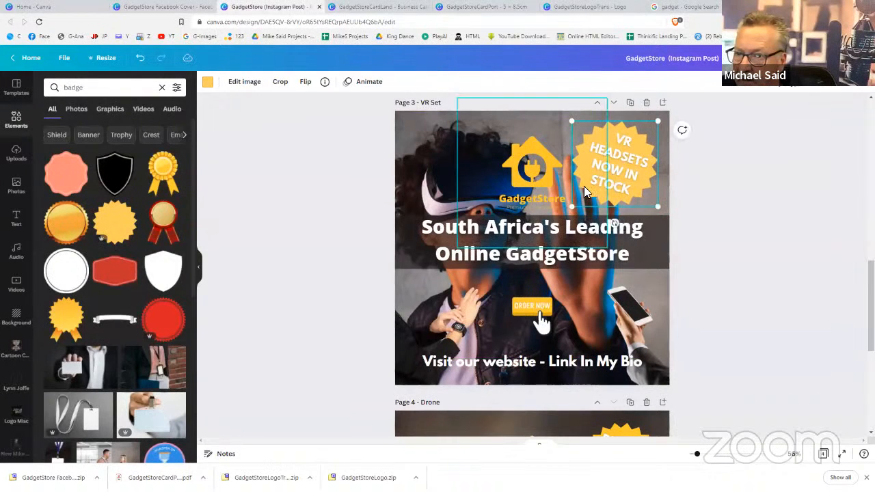
{"action": "left_click_drag", "start_coordinate": [594, 197], "coordinate": [601, 198]}
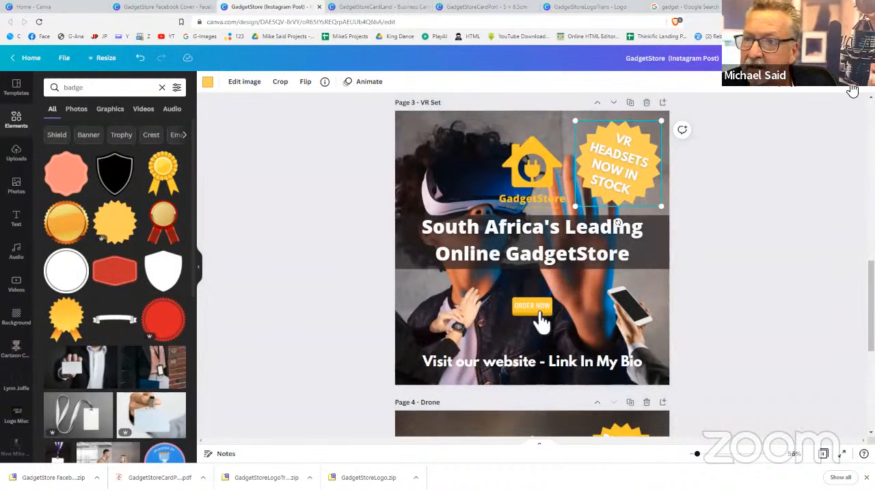
Duplicate the badge, make the copy black, and send it one layer backward
{"action": "left_click", "coordinate": [851, 89]}
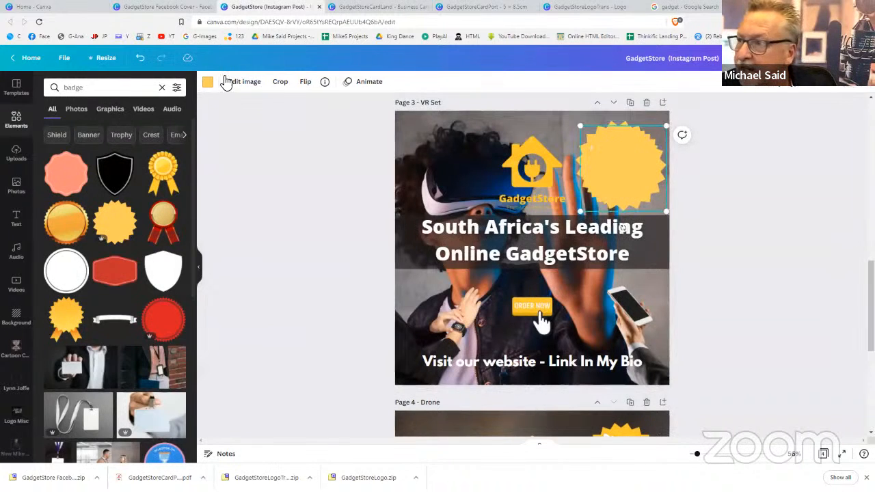
{"action": "left_click", "coordinate": [208, 82]}
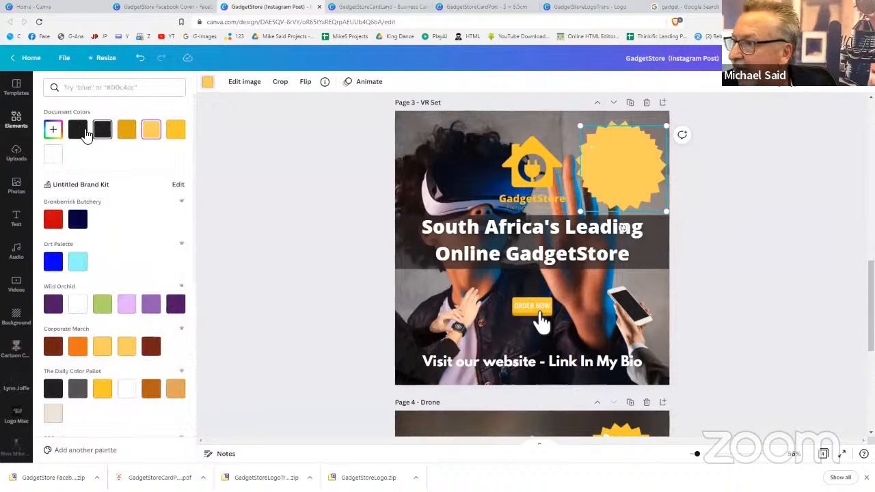
{"action": "left_click", "coordinate": [80, 132]}
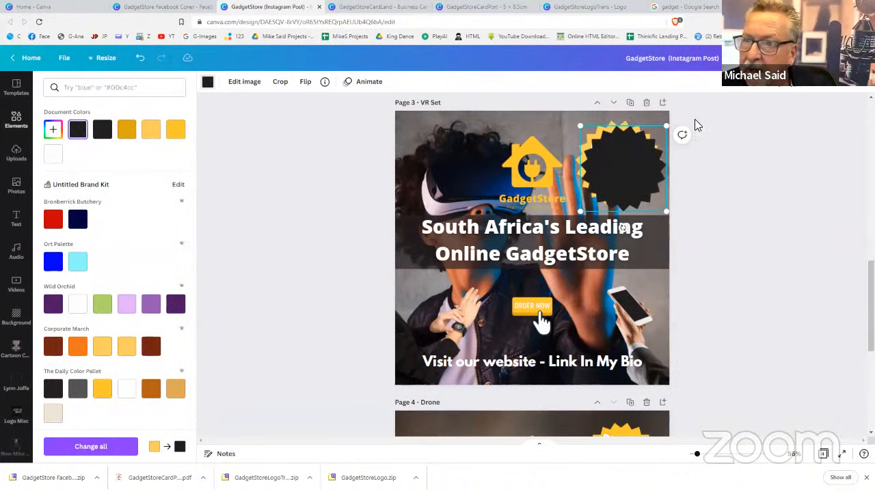
{"action": "left_click", "coordinate": [756, 87]}
{"action": "left_click", "coordinate": [714, 111]}
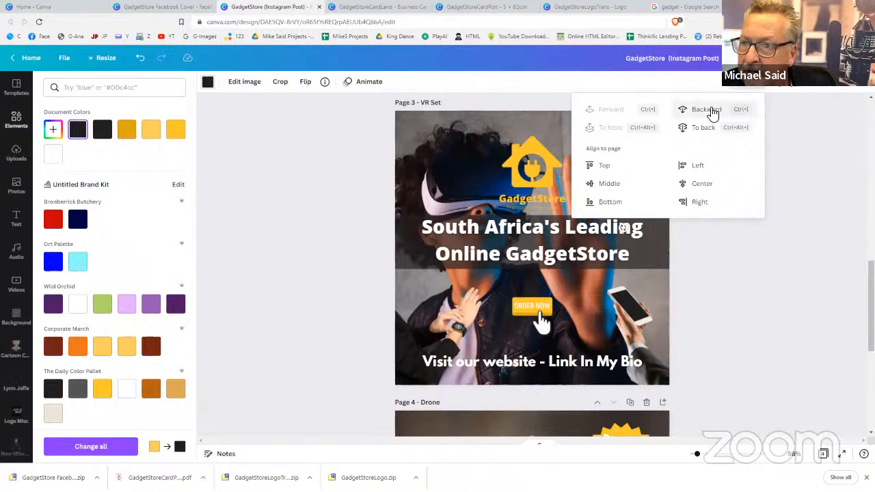
{"action": "left_click", "coordinate": [822, 144]}
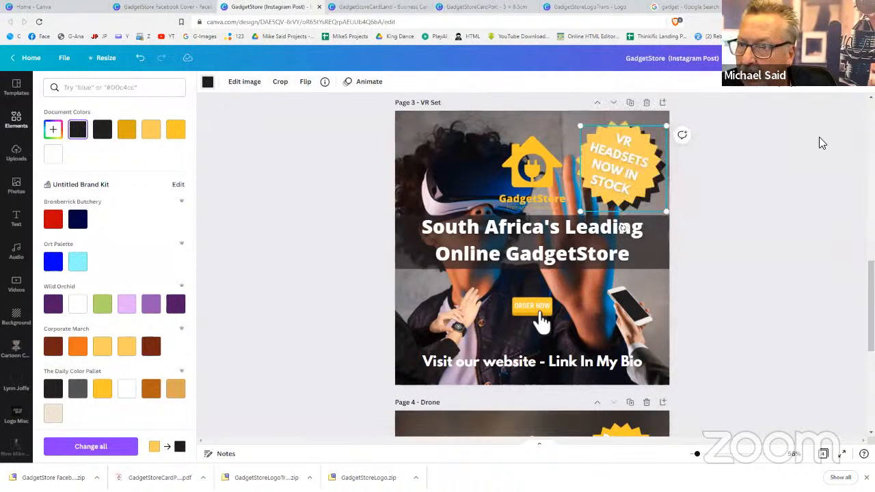
{"action": "left_click", "coordinate": [710, 181]}
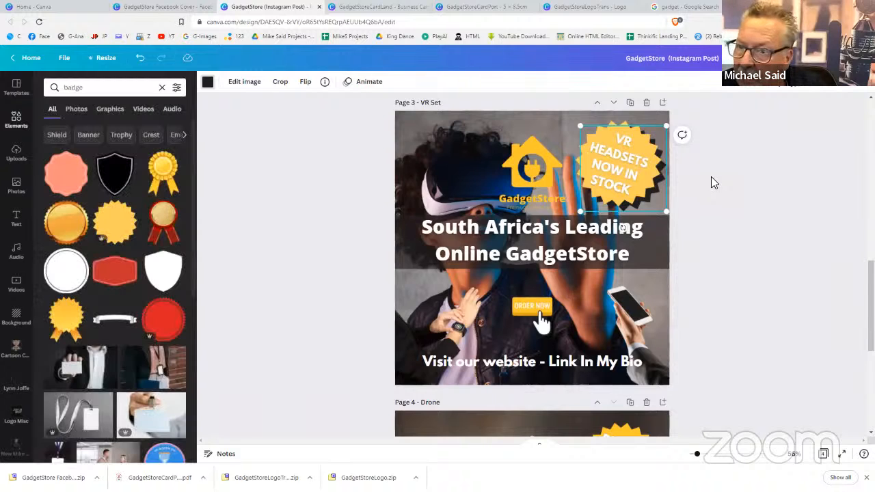
Offset the black shadow badge up-left and lower its transparency to 80
{"action": "left_click", "coordinate": [653, 202]}
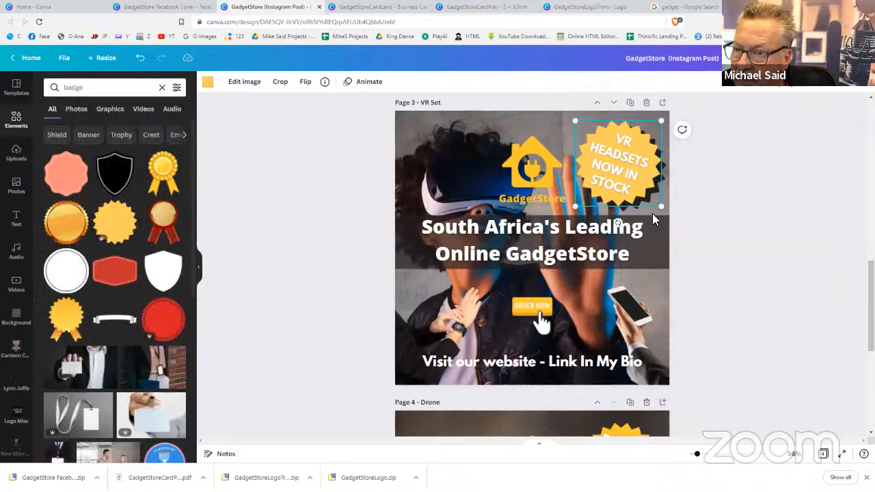
{"action": "left_click", "coordinate": [650, 211]}
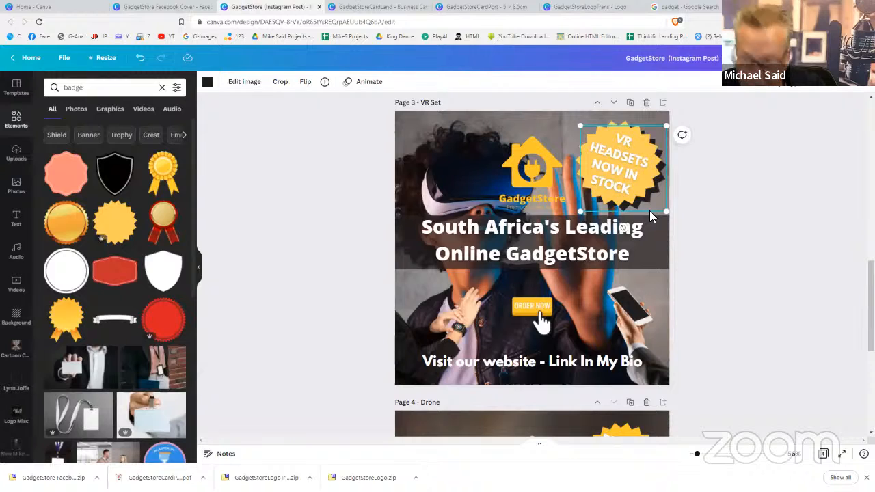
{"action": "key", "text": "Left"}
{"action": "key", "text": "Left"}
{"action": "key", "text": "Left"}
{"action": "key", "text": "Left"}
{"action": "key", "text": "Left"}
{"action": "key", "text": "Left"}
{"action": "key", "text": "Left"}
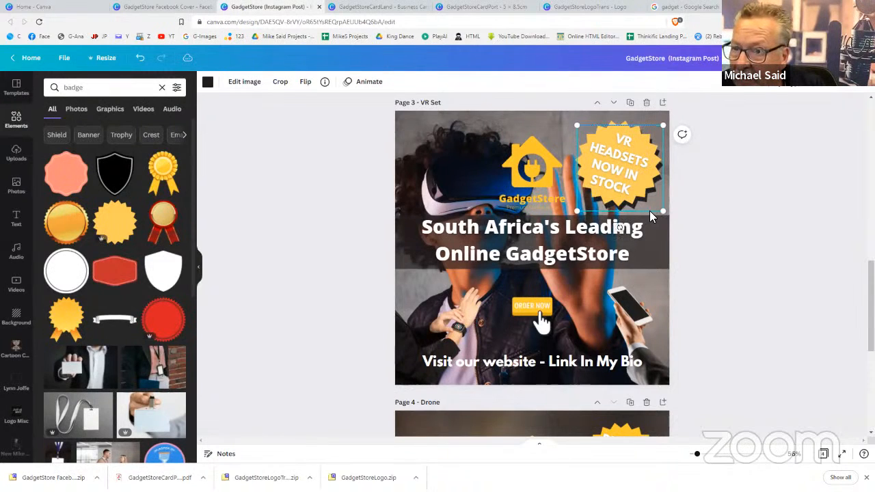
{"action": "key", "text": "Up"}
{"action": "key", "text": "Up"}
{"action": "key", "text": "Up"}
{"action": "key", "text": "Up"}
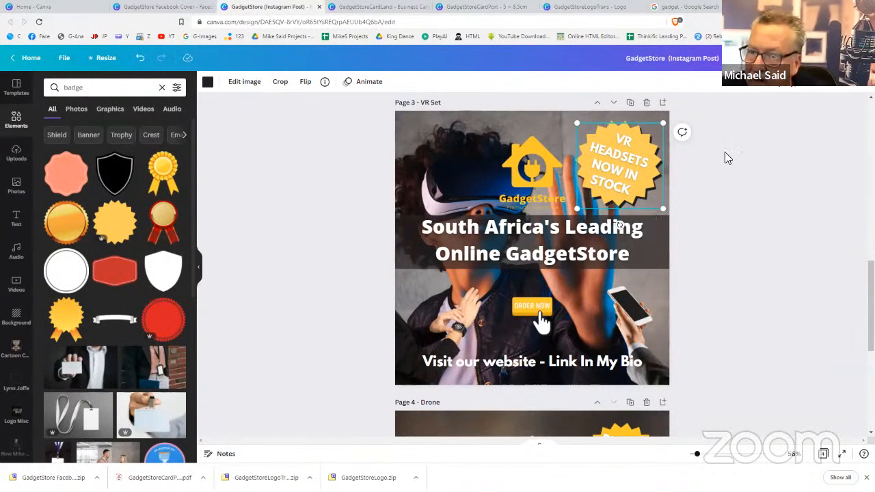
{"action": "left_click", "coordinate": [797, 90]}
{"action": "left_click_drag", "start_coordinate": [756, 109], "coordinate": [738, 112]}
{"action": "left_click", "coordinate": [726, 175]}
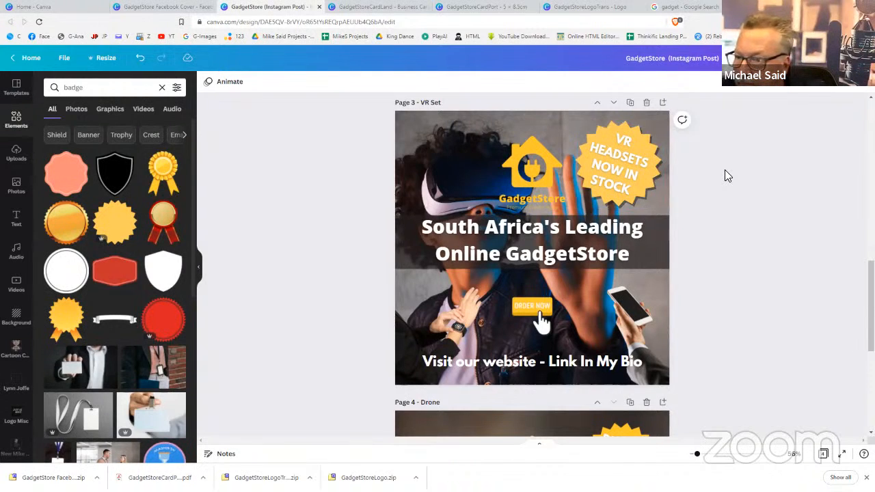
{"action": "scroll", "coordinate": [727, 176], "scroll_direction": "down", "scroll_amount": 5}
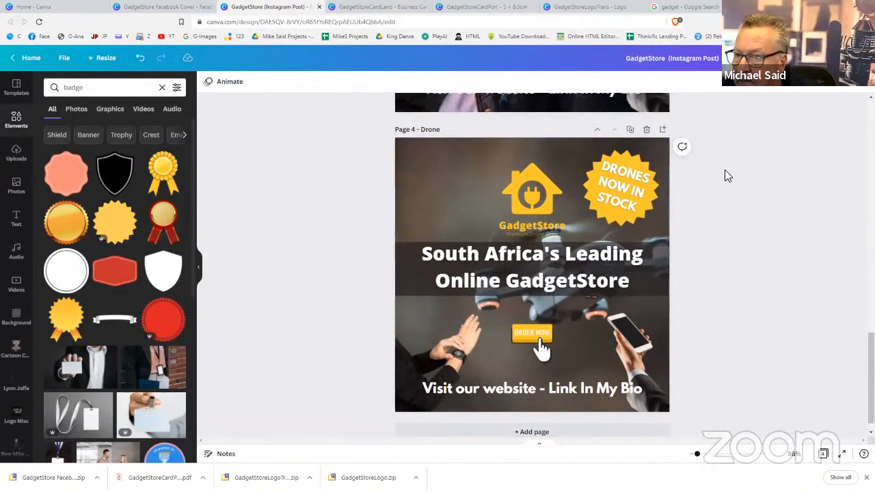
{"action": "scroll", "coordinate": [727, 176], "scroll_direction": "up", "scroll_amount": 15}
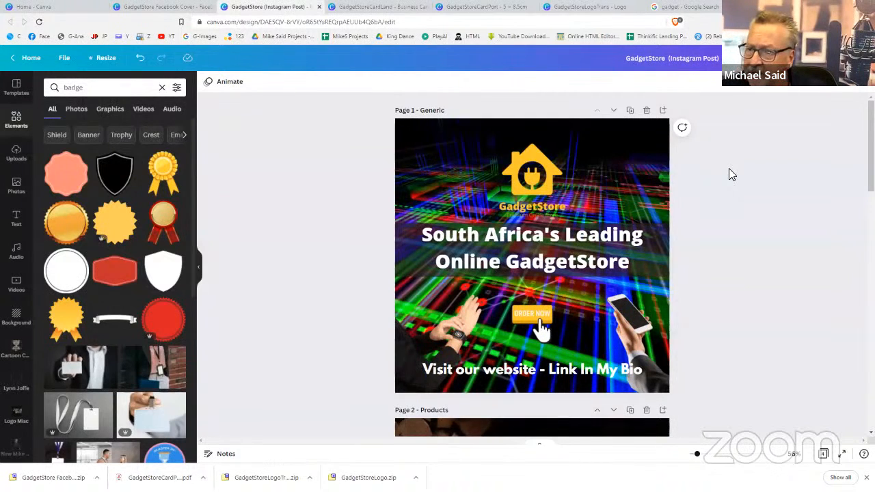
{"action": "scroll", "coordinate": [729, 169], "scroll_direction": "down", "scroll_amount": 5}
{"action": "scroll", "coordinate": [728, 168], "scroll_direction": "up", "scroll_amount": 4}
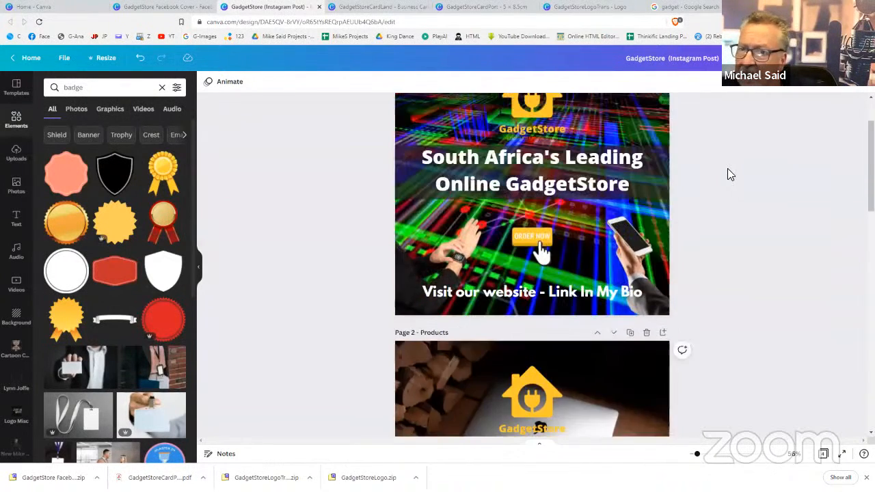
{"action": "scroll", "coordinate": [729, 170], "scroll_direction": "up", "scroll_amount": 2}
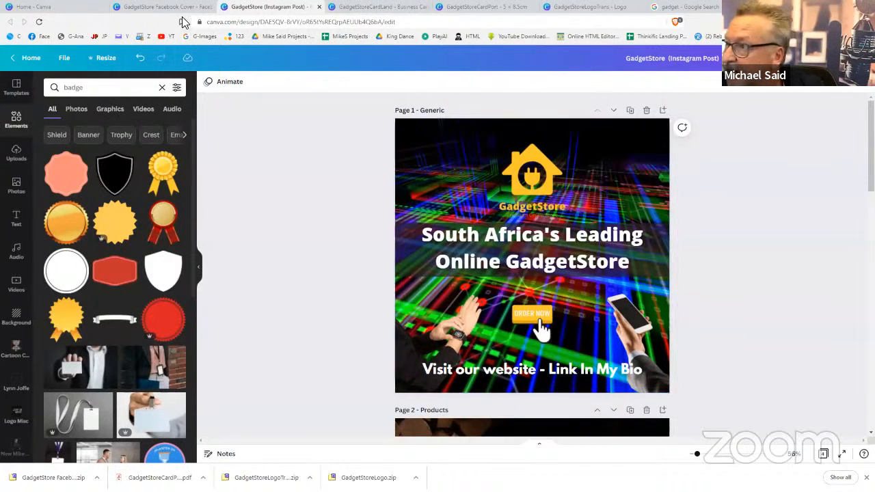
Create a new blank Facebook Post design from the Canva home page
{"action": "left_click", "coordinate": [48, 6]}
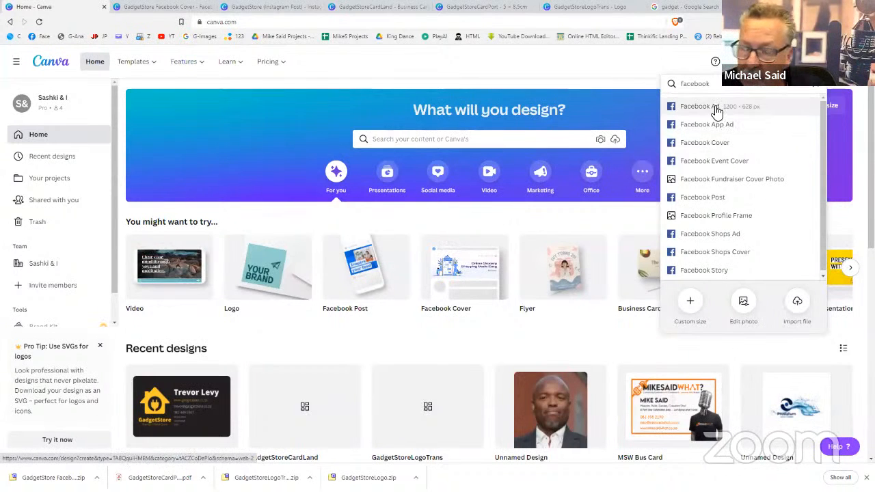
{"action": "left_click", "coordinate": [704, 198]}
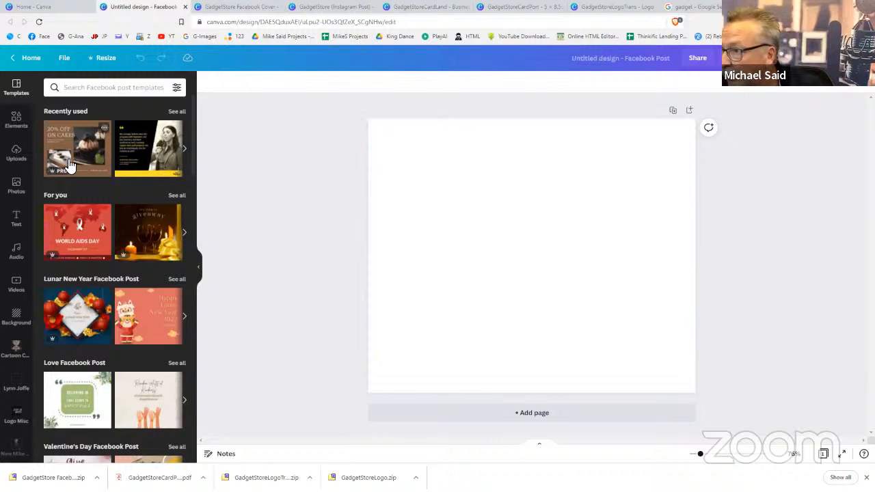
Apply the Modern Furniture template from a 'sale' search and delete its chairs photo
{"action": "scroll", "coordinate": [71, 165], "scroll_direction": "down", "scroll_amount": 5}
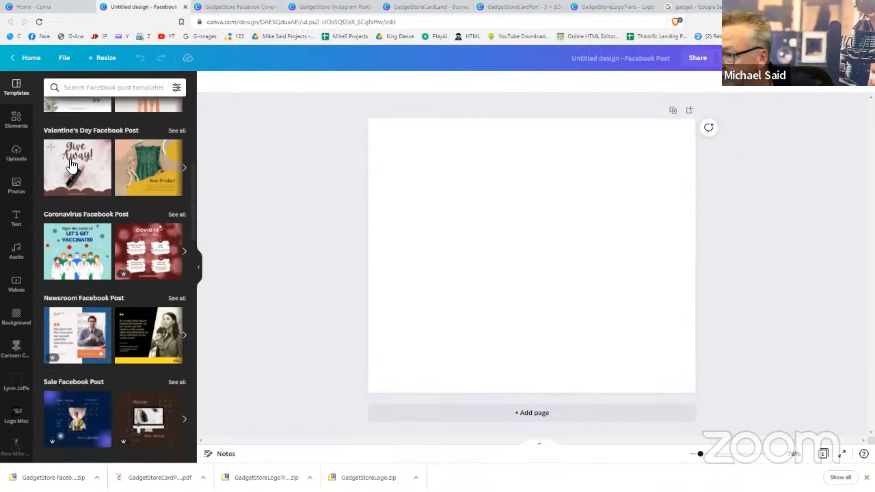
{"action": "scroll", "coordinate": [71, 165], "scroll_direction": "down", "scroll_amount": 3}
{"action": "scroll", "coordinate": [71, 164], "scroll_direction": "up", "scroll_amount": 2}
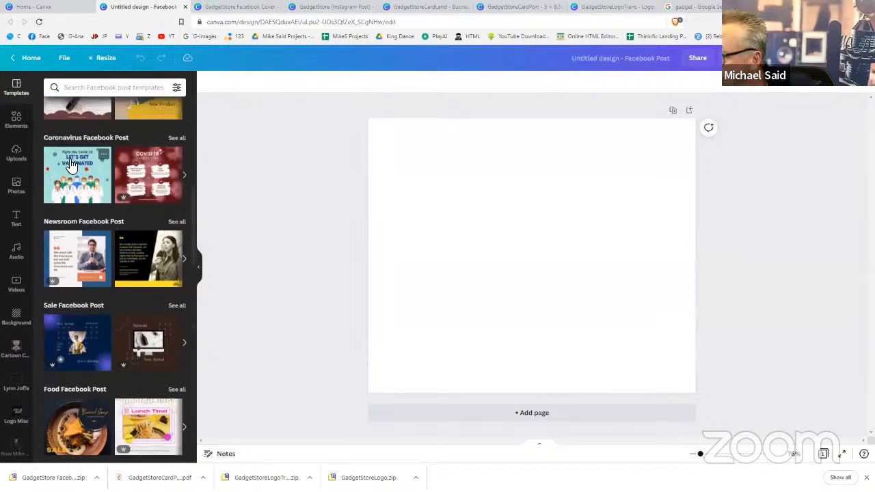
{"action": "scroll", "coordinate": [71, 164], "scroll_direction": "up", "scroll_amount": 4}
{"action": "left_click", "coordinate": [93, 87]}
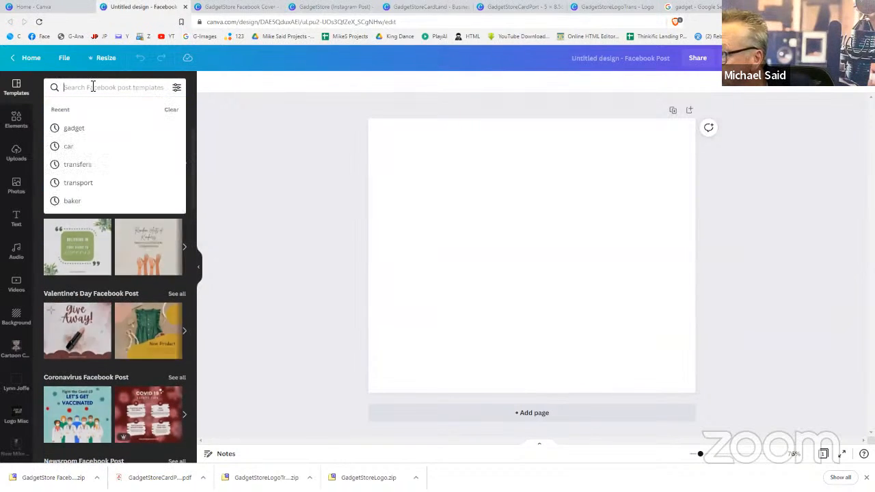
{"action": "type", "text": "sale"}
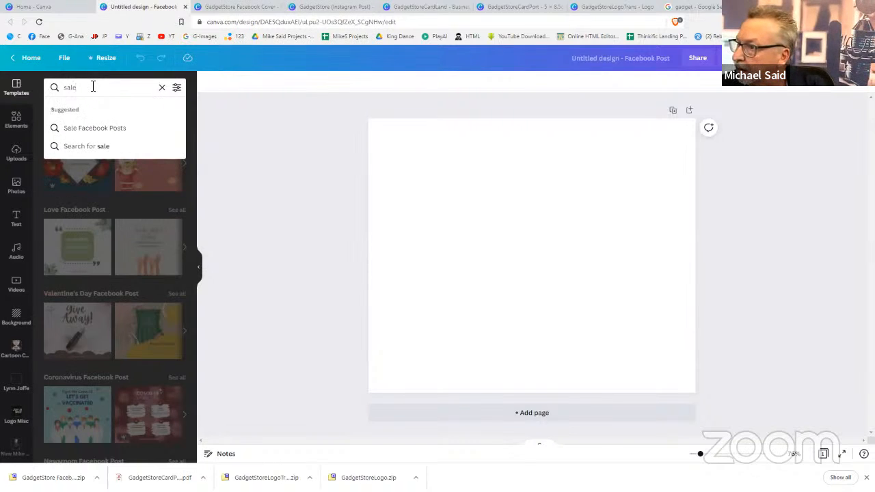
{"action": "key", "text": "Return"}
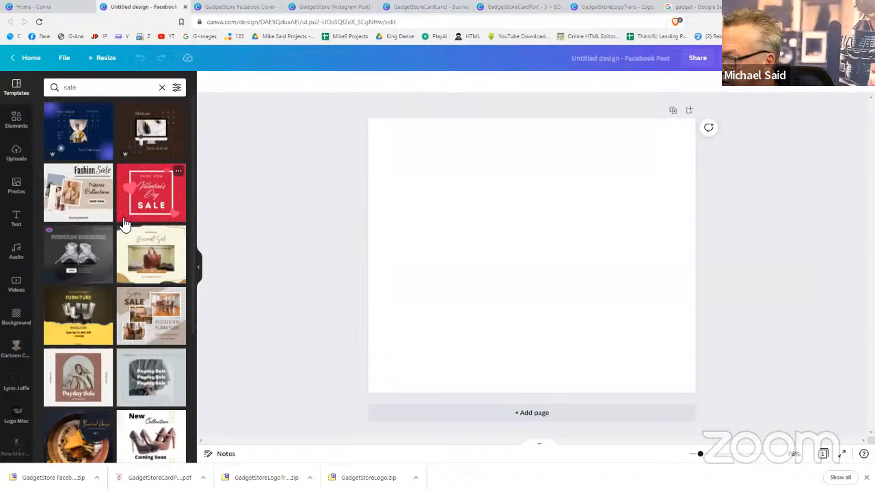
{"action": "left_click", "coordinate": [94, 316]}
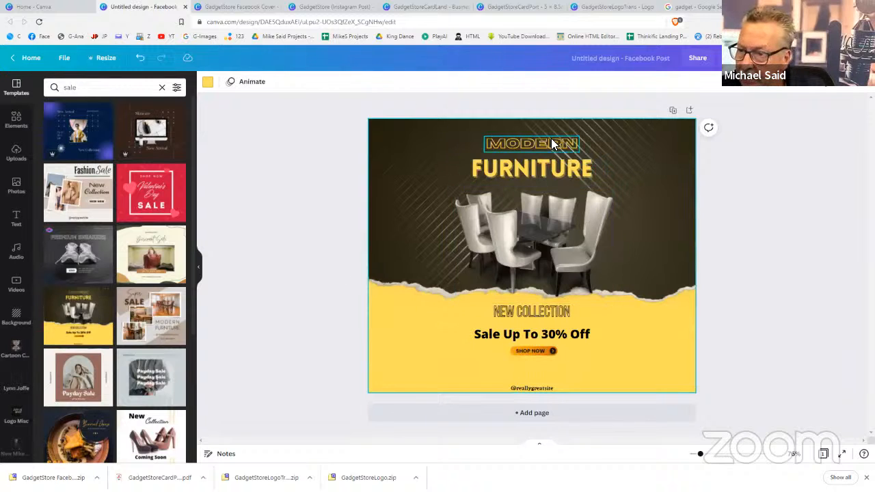
{"action": "left_click", "coordinate": [547, 217]}
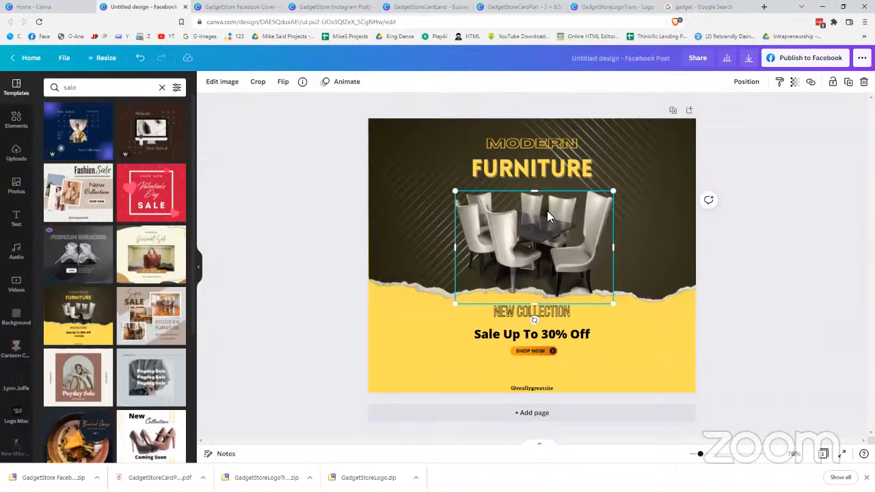
{"action": "key", "text": "Delete"}
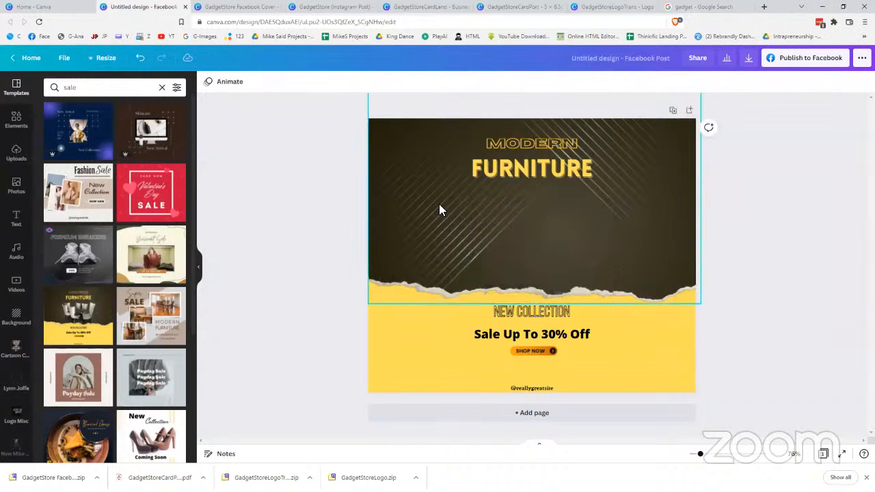
Add a 'drone cutout' stock photo, shrink it, and centre it where the chairs were
{"action": "double_click", "coordinate": [69, 88]}
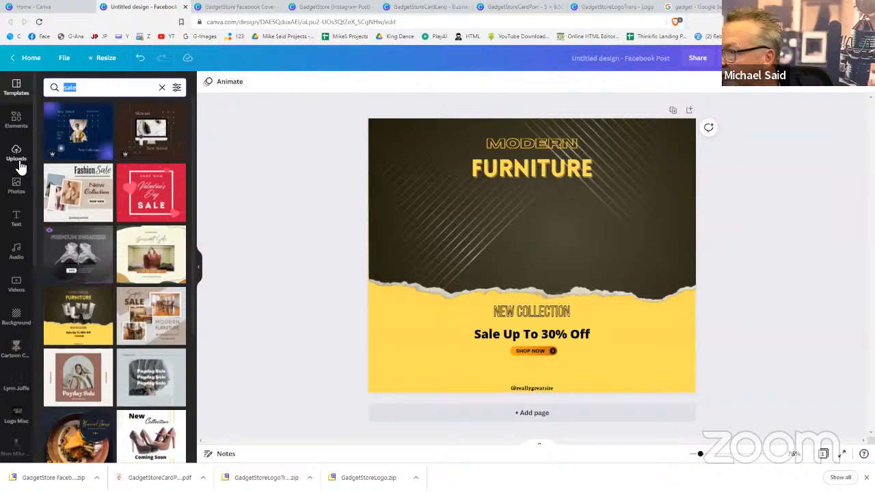
{"action": "left_click", "coordinate": [16, 183]}
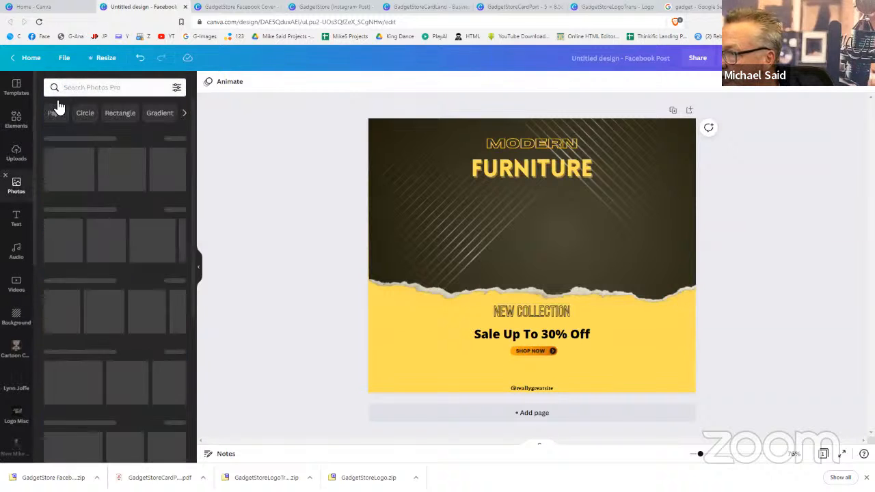
{"action": "left_click", "coordinate": [68, 88]}
{"action": "type", "text": "dr"}
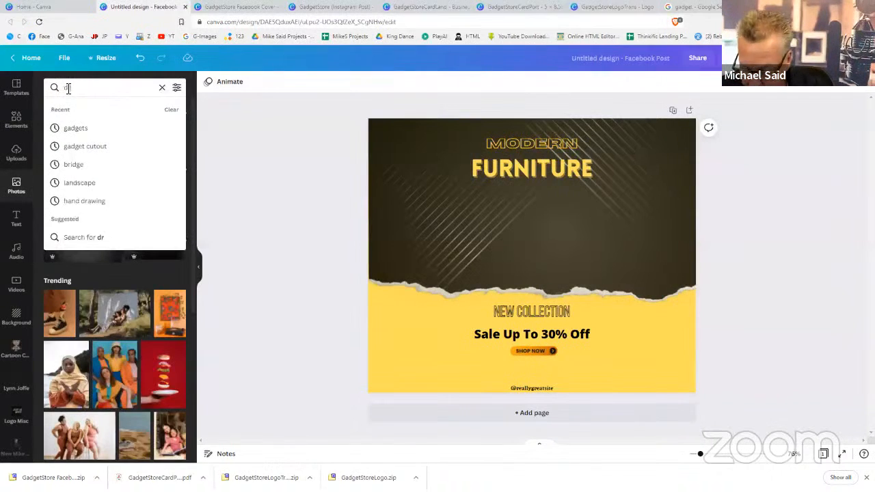
{"action": "type", "text": "one cutout"}
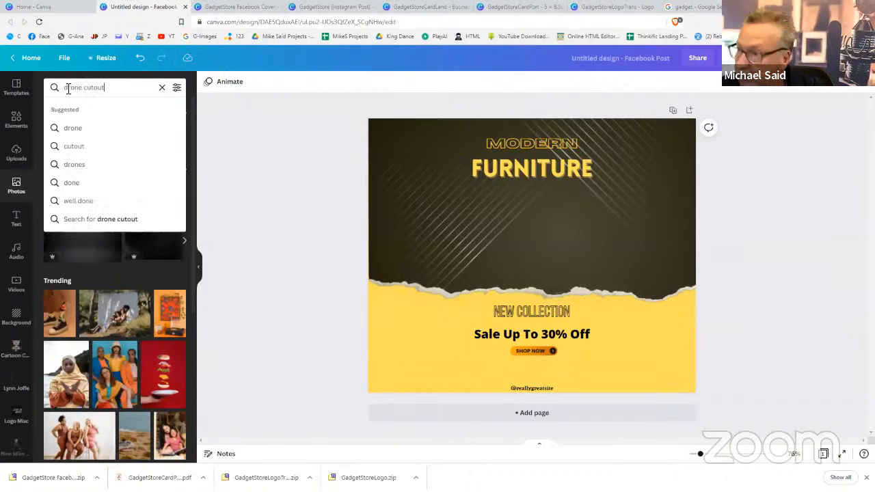
{"action": "key", "text": "Return"}
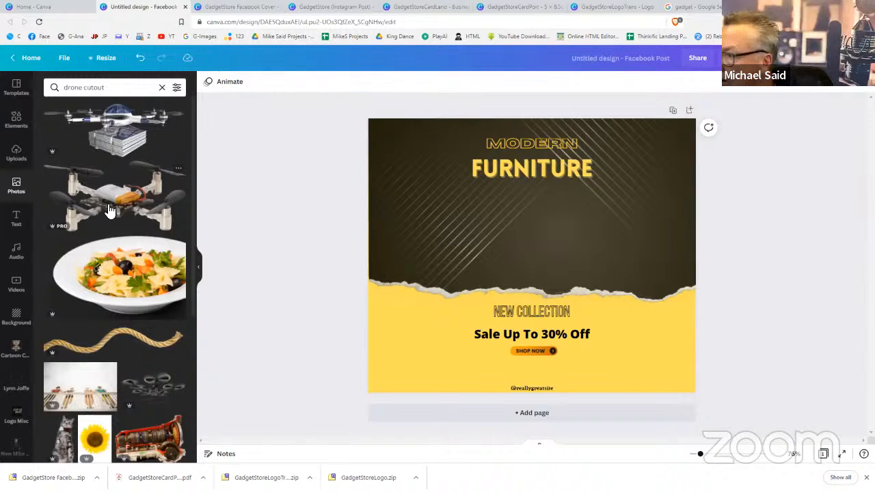
{"action": "scroll", "coordinate": [109, 208], "scroll_direction": "down", "scroll_amount": 4}
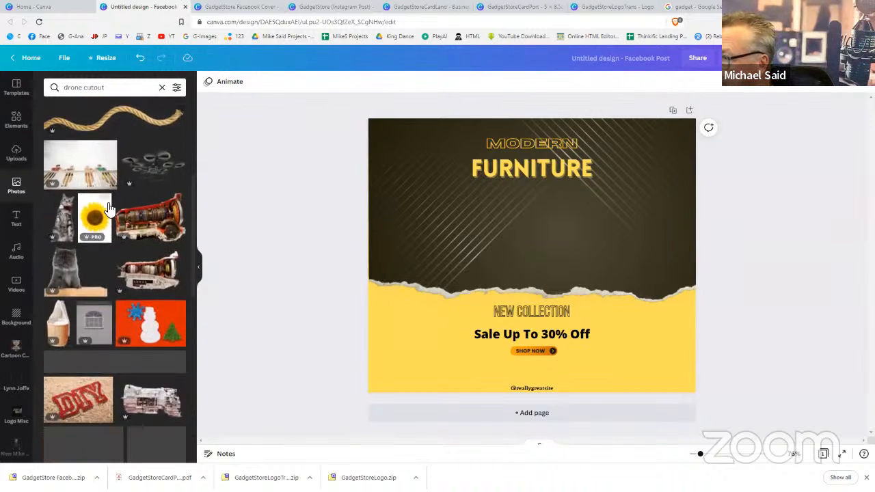
{"action": "scroll", "coordinate": [110, 208], "scroll_direction": "up", "scroll_amount": 4}
{"action": "left_click", "coordinate": [110, 208]}
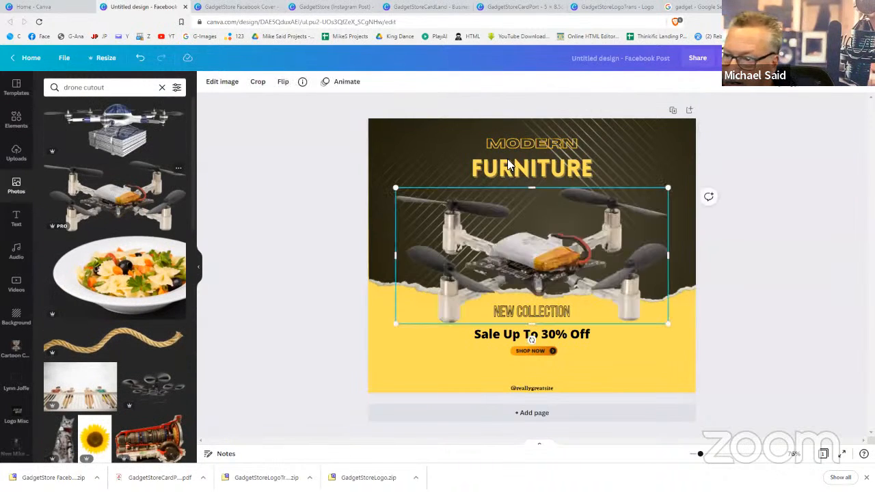
{"action": "left_click_drag", "start_coordinate": [668, 187], "coordinate": [621, 211]}
{"action": "left_click_drag", "start_coordinate": [514, 264], "coordinate": [528, 247]}
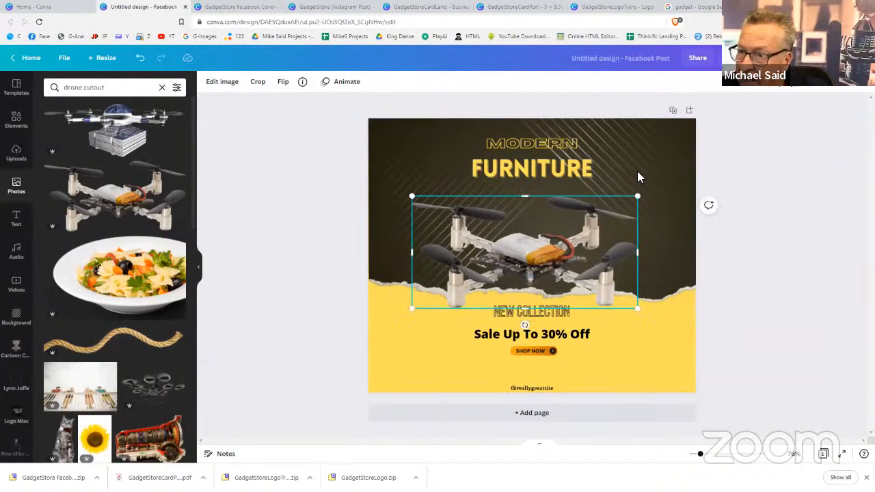
{"action": "left_click", "coordinate": [535, 140]}
{"action": "double_click", "coordinate": [537, 141]}
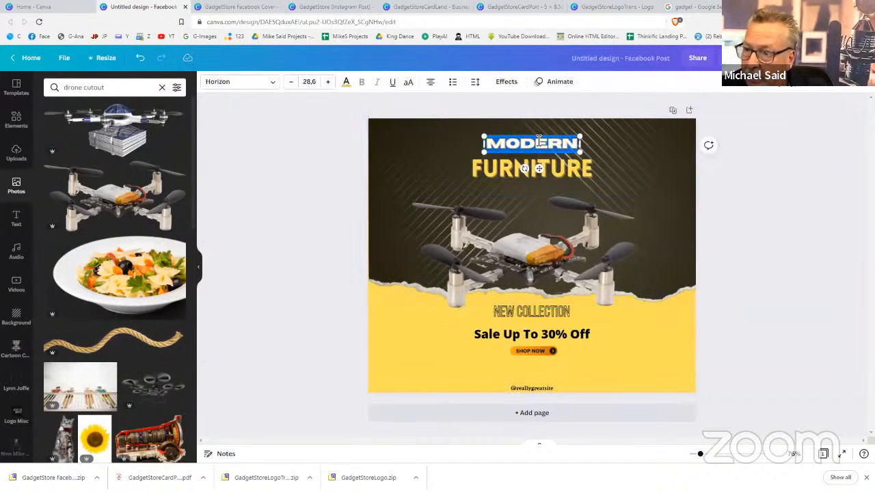
Replace MODERN with RACING DRONES and widen the box to fit one line
{"action": "type", "text": "RACING"}
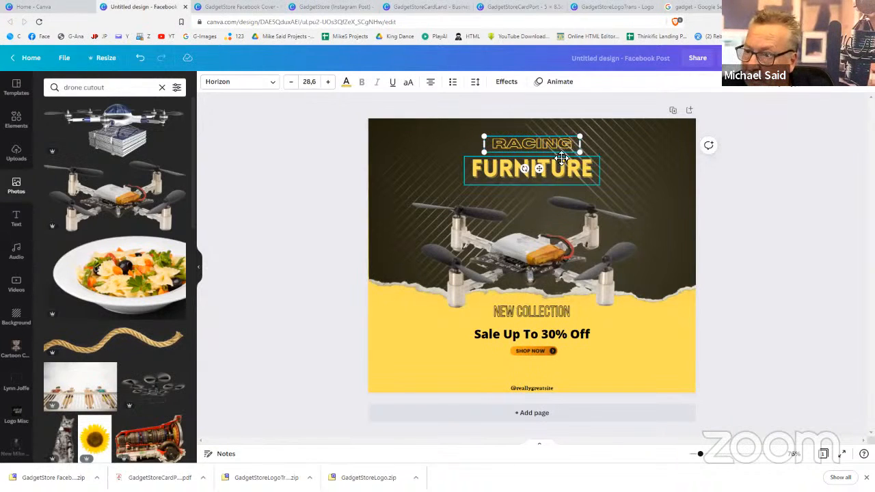
{"action": "type", "text": " DRONES"}
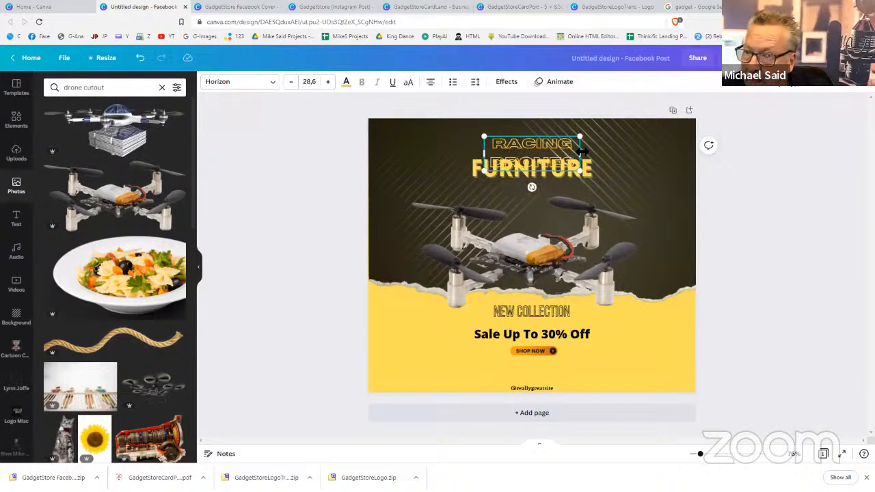
{"action": "left_click_drag", "start_coordinate": [580, 154], "coordinate": [668, 150]}
{"action": "left_click_drag", "start_coordinate": [483, 143], "coordinate": [396, 141]}
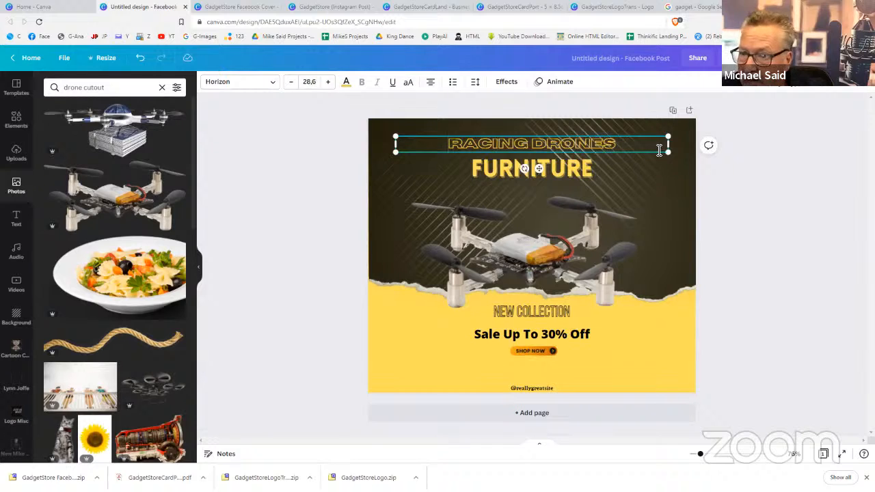
{"action": "left_click_drag", "start_coordinate": [669, 144], "coordinate": [668, 145]}
Replace FURNITURE with NOW IN STOCK, stretch it across the post, and nudge it lower
{"action": "double_click", "coordinate": [574, 169]}
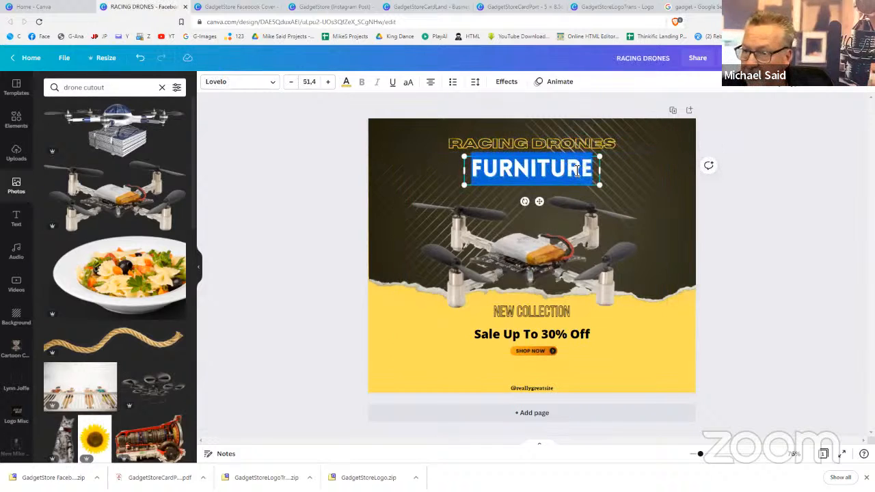
{"action": "type", "text": "NOW"}
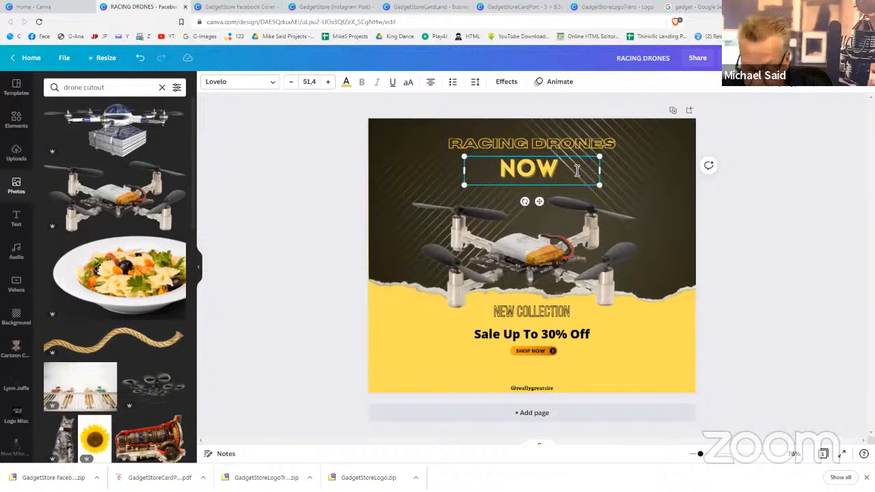
{"action": "type", "text": " IN STOCK"}
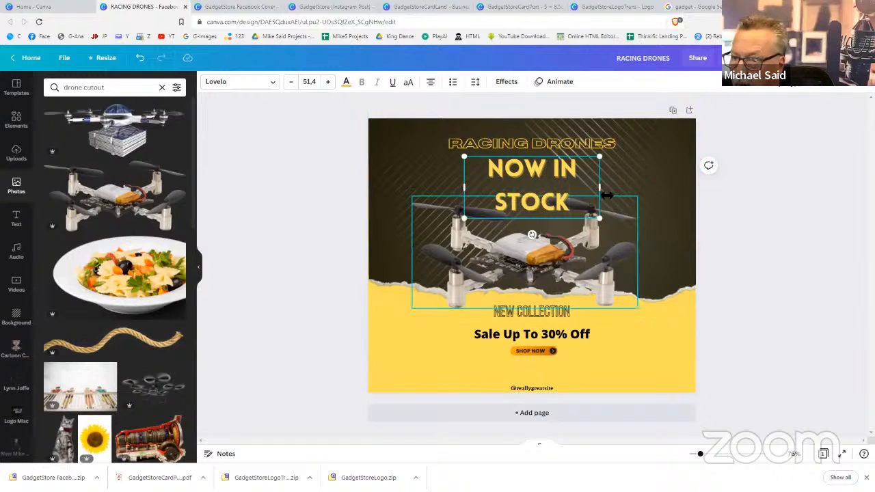
{"action": "left_click_drag", "start_coordinate": [600, 187], "coordinate": [642, 185]}
{"action": "left_click_drag", "start_coordinate": [464, 170], "coordinate": [369, 170]}
{"action": "left_click_drag", "start_coordinate": [644, 172], "coordinate": [696, 179]}
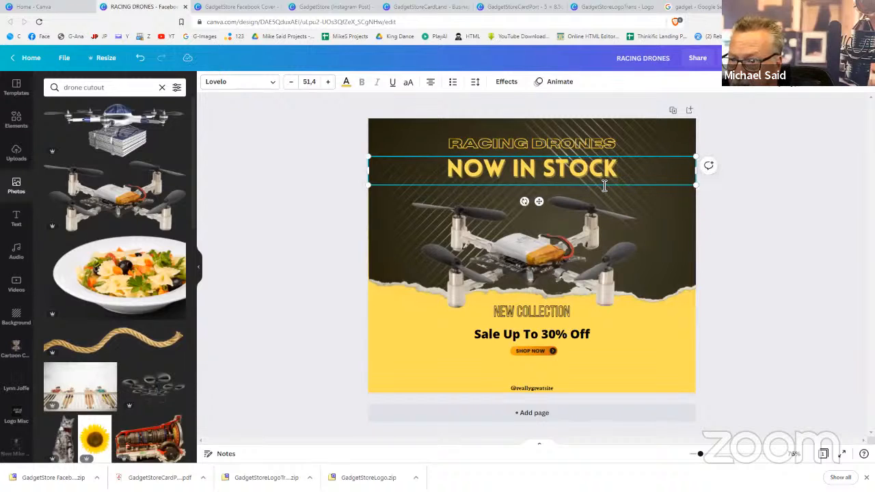
{"action": "left_click_drag", "start_coordinate": [604, 185], "coordinate": [604, 195]}
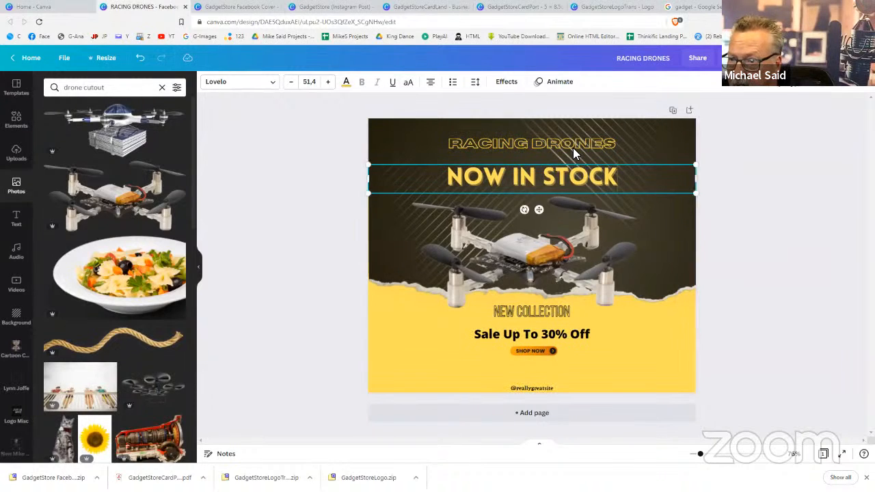
Increase the RACING DRONES heading font size by nine steps
{"action": "left_click", "coordinate": [573, 145]}
{"action": "double_click", "coordinate": [576, 148]}
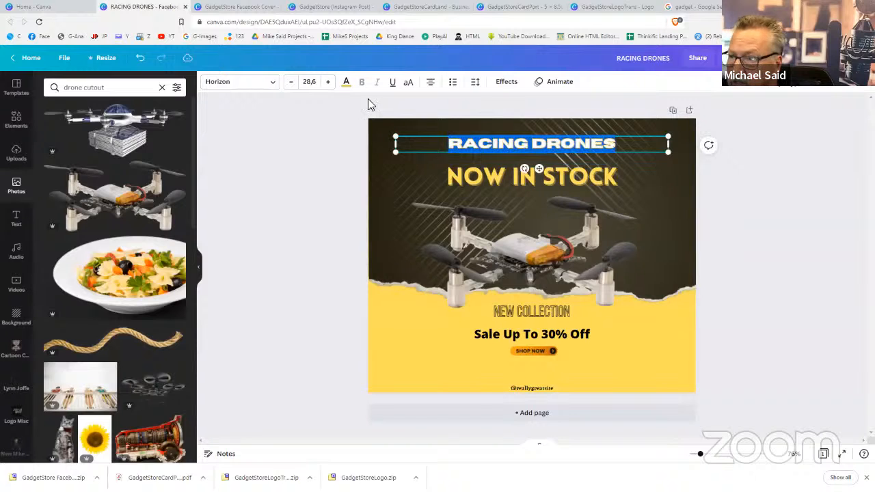
{"action": "left_click", "coordinate": [327, 82]}
{"action": "left_click", "coordinate": [327, 83]}
{"action": "left_click", "coordinate": [327, 83]}
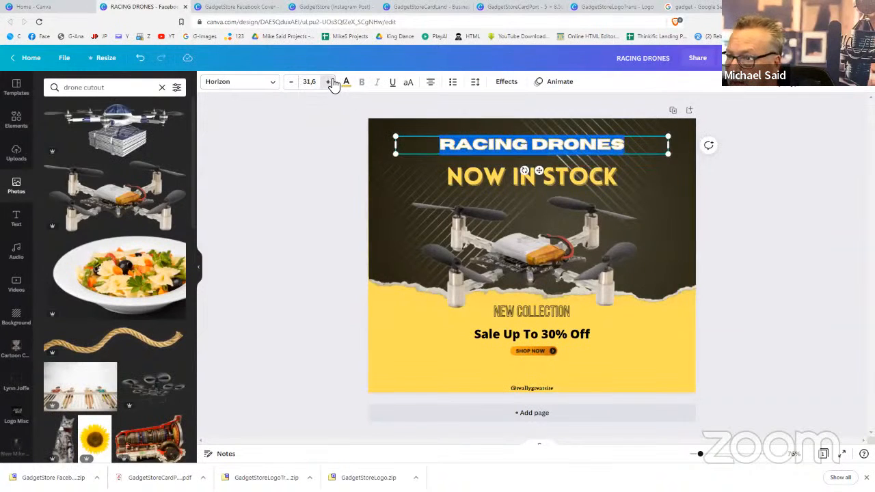
{"action": "left_click", "coordinate": [328, 83]}
{"action": "left_click", "coordinate": [329, 83]}
{"action": "left_click", "coordinate": [331, 83]}
{"action": "left_click", "coordinate": [331, 83]}
{"action": "left_click", "coordinate": [331, 83]}
{"action": "left_click", "coordinate": [331, 83]}
{"action": "left_click", "coordinate": [331, 83]}
{"action": "left_click", "coordinate": [331, 83]}
{"action": "left_click", "coordinate": [331, 82]}
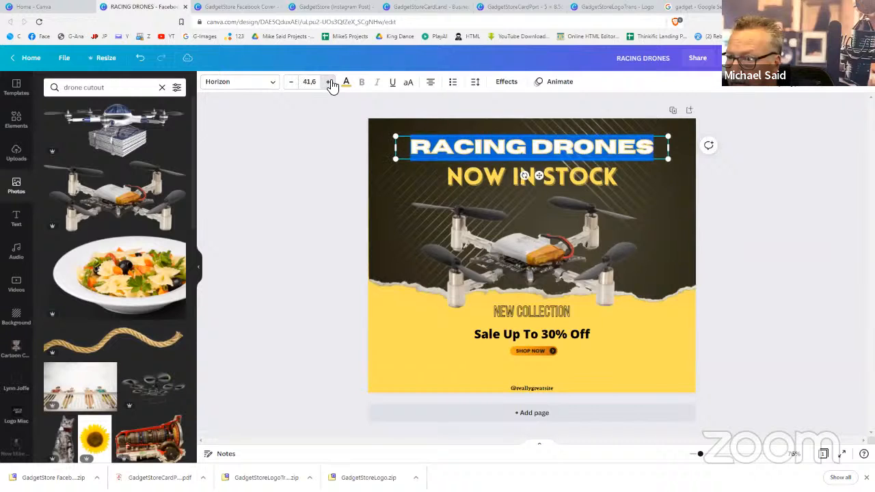
{"action": "left_click", "coordinate": [331, 82]}
{"action": "left_click", "coordinate": [331, 83]}
{"action": "left_click", "coordinate": [773, 275]}
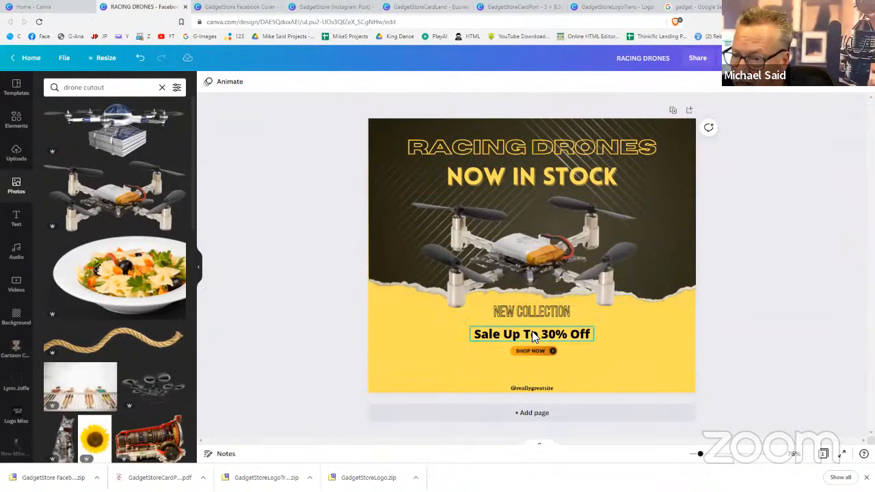
{"action": "left_click", "coordinate": [532, 388]}
{"action": "key", "text": "Delete"}
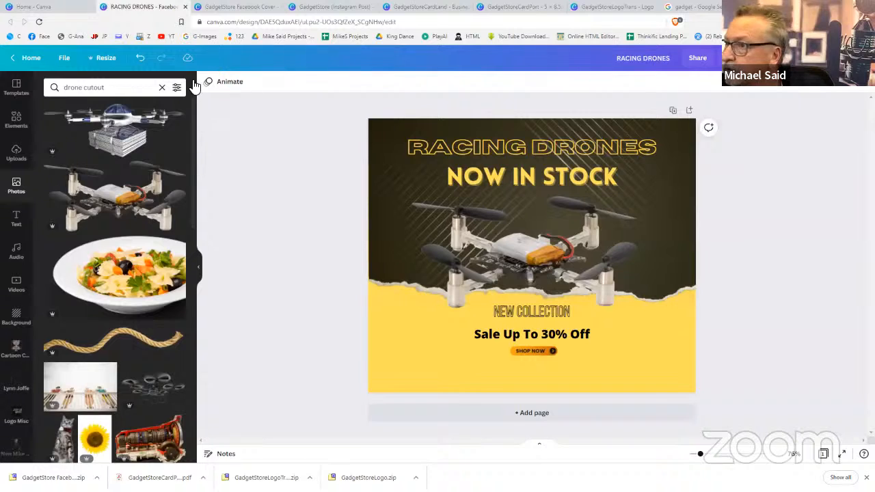
{"action": "left_click", "coordinate": [432, 7]}
Duplicate the horizontal GadgetStore logo page as a white page 3
{"action": "left_click", "coordinate": [604, 8]}
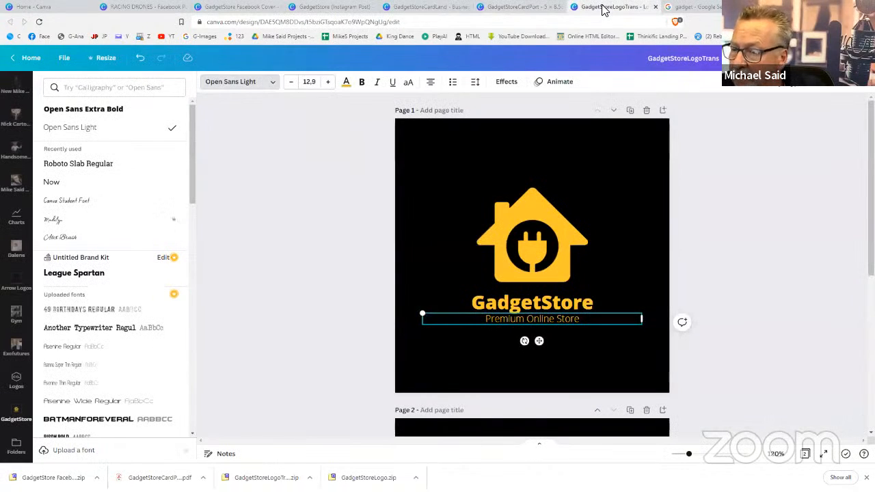
{"action": "scroll", "coordinate": [699, 242], "scroll_direction": "down", "scroll_amount": 5}
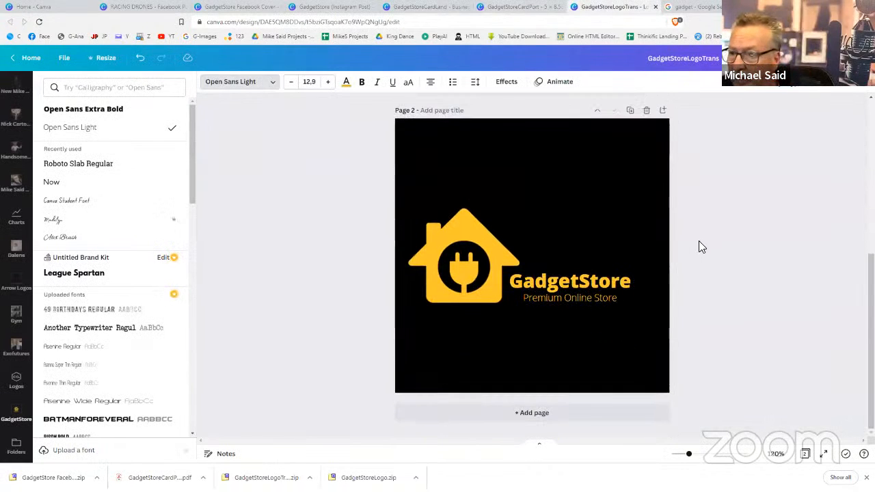
{"action": "left_click", "coordinate": [631, 114]}
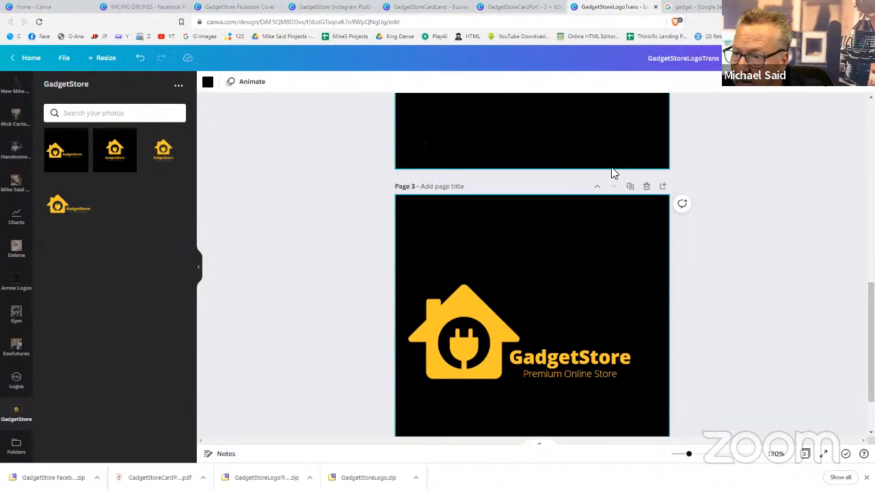
{"action": "key", "text": "Delete"}
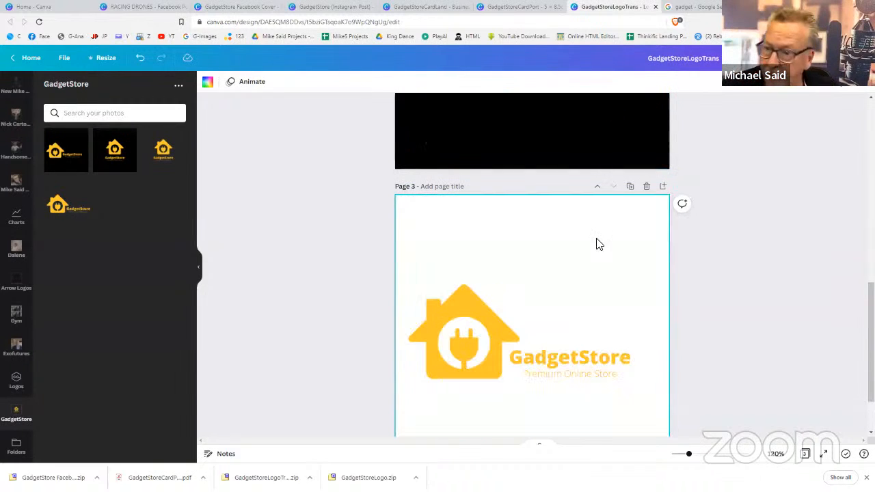
Recolour page 3's house icon and GadgetStore name black
{"action": "left_click", "coordinate": [498, 329]}
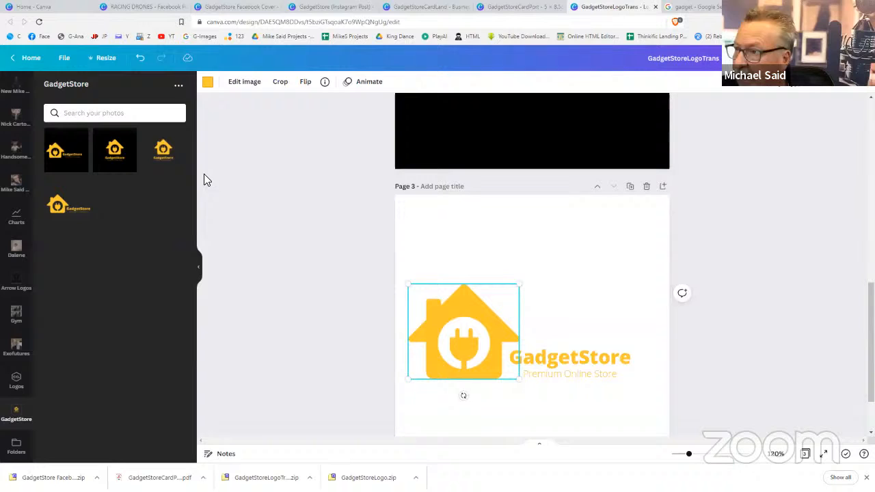
{"action": "left_click", "coordinate": [208, 82]}
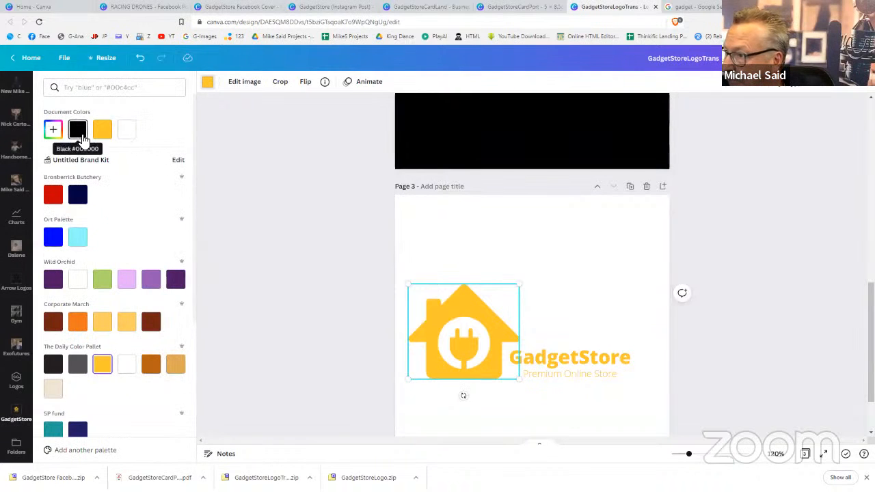
{"action": "left_click", "coordinate": [77, 129]}
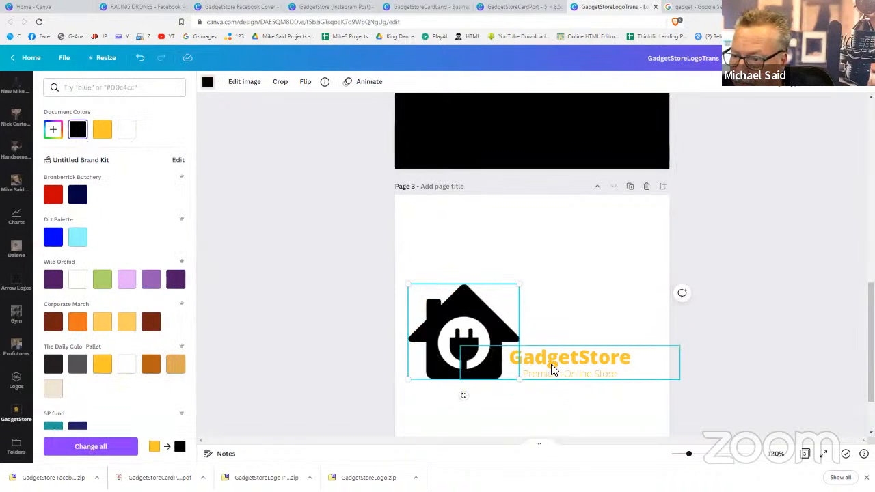
{"action": "left_click", "coordinate": [552, 364]}
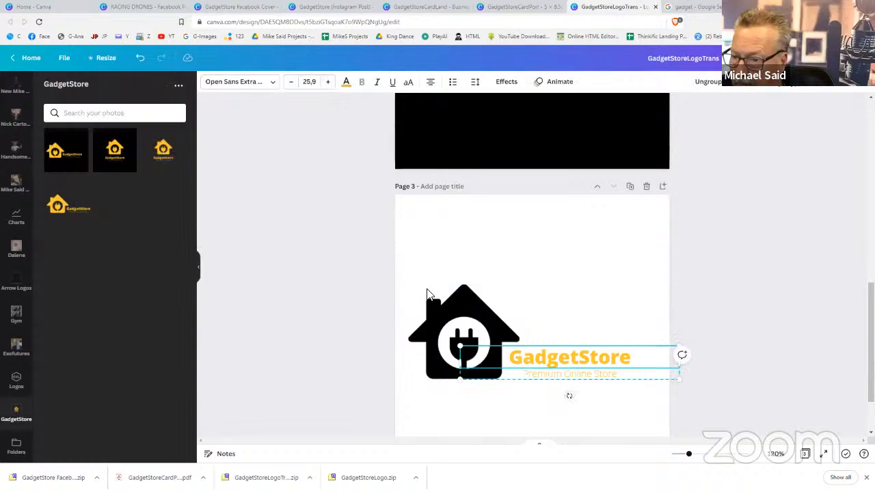
{"action": "left_click", "coordinate": [345, 83]}
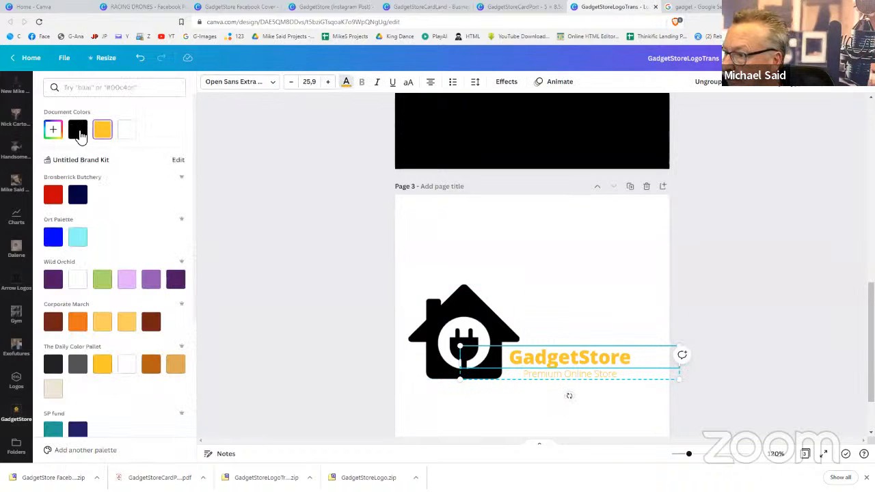
{"action": "left_click", "coordinate": [78, 129]}
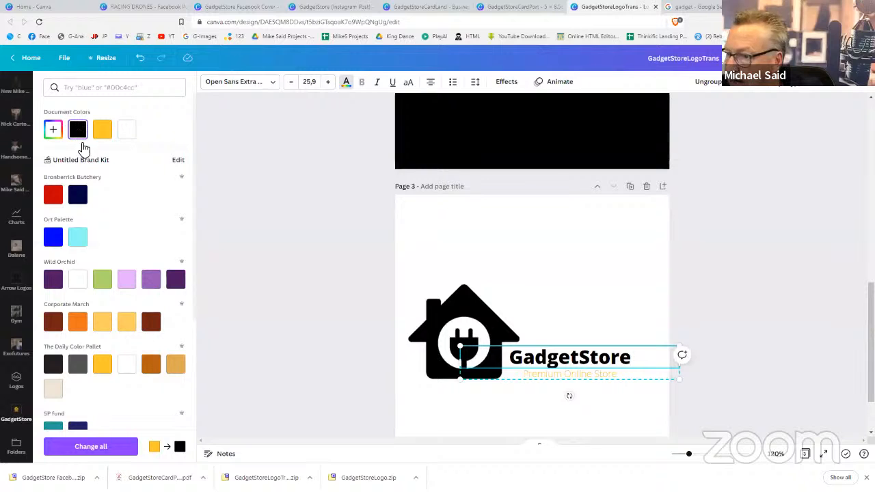
{"action": "left_click", "coordinate": [94, 450]}
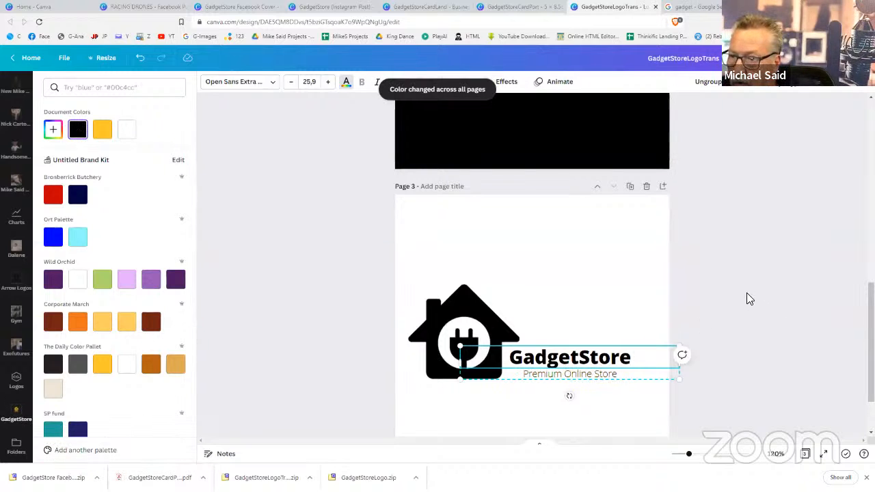
Undo the colour change on page 2 and make the Premium Online Store tagline black
{"action": "scroll", "coordinate": [747, 299], "scroll_direction": "up", "scroll_amount": 5}
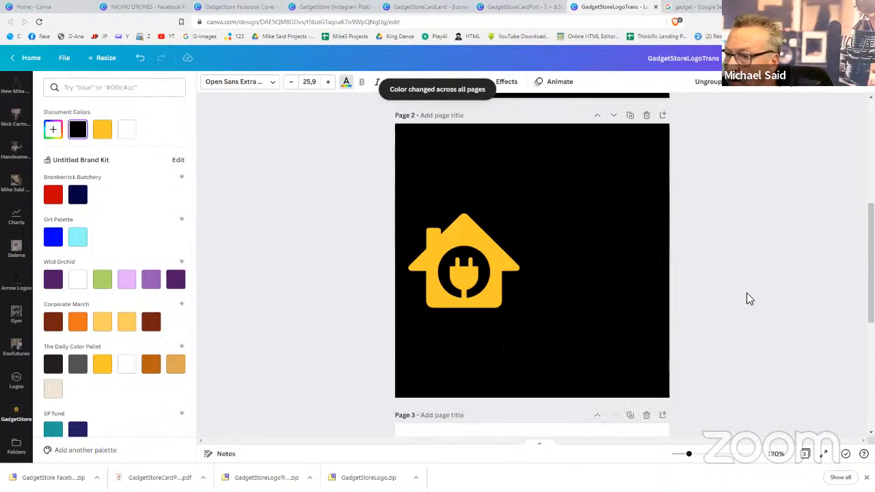
{"action": "scroll", "coordinate": [747, 297], "scroll_direction": "down", "scroll_amount": 2}
{"action": "scroll", "coordinate": [747, 297], "scroll_direction": "up", "scroll_amount": 1}
{"action": "scroll", "coordinate": [747, 297], "scroll_direction": "down", "scroll_amount": 1}
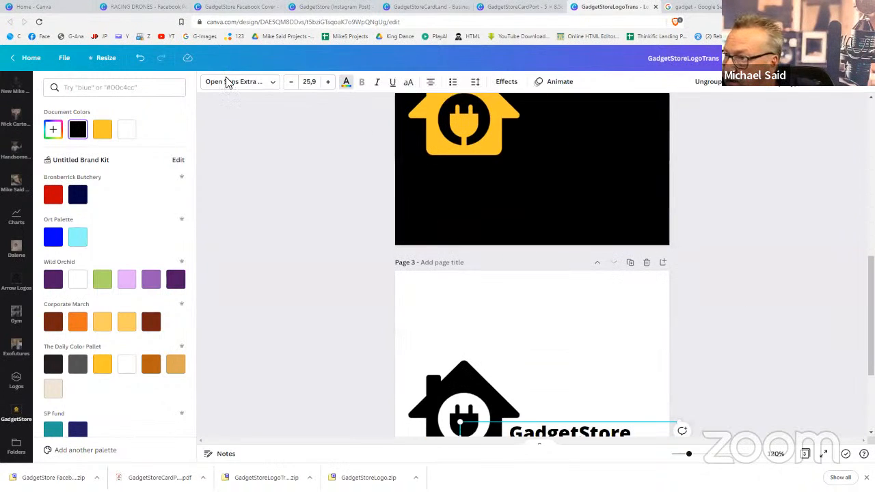
{"action": "left_click", "coordinate": [140, 59]}
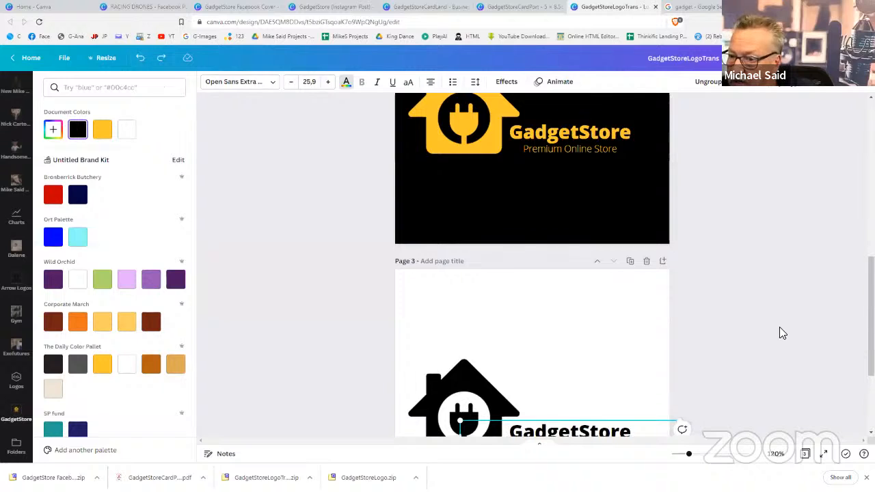
{"action": "scroll", "coordinate": [779, 328], "scroll_direction": "down", "scroll_amount": 2}
{"action": "left_click", "coordinate": [597, 300]}
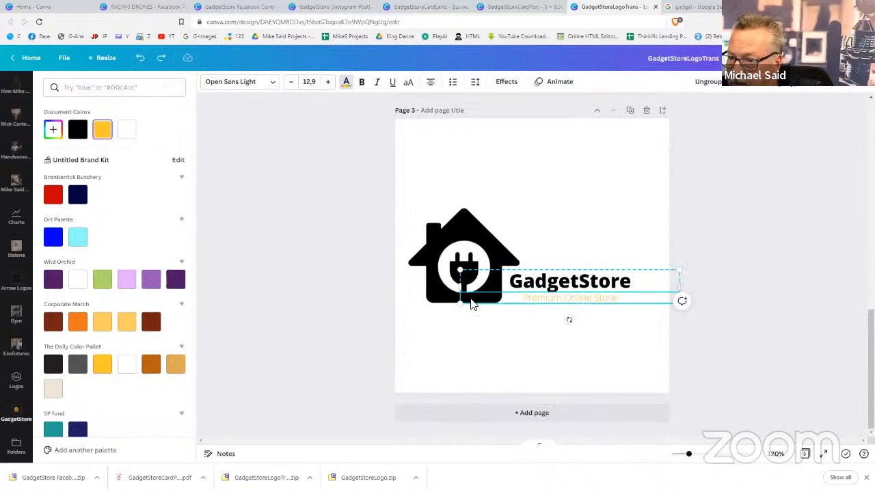
{"action": "left_click", "coordinate": [80, 132]}
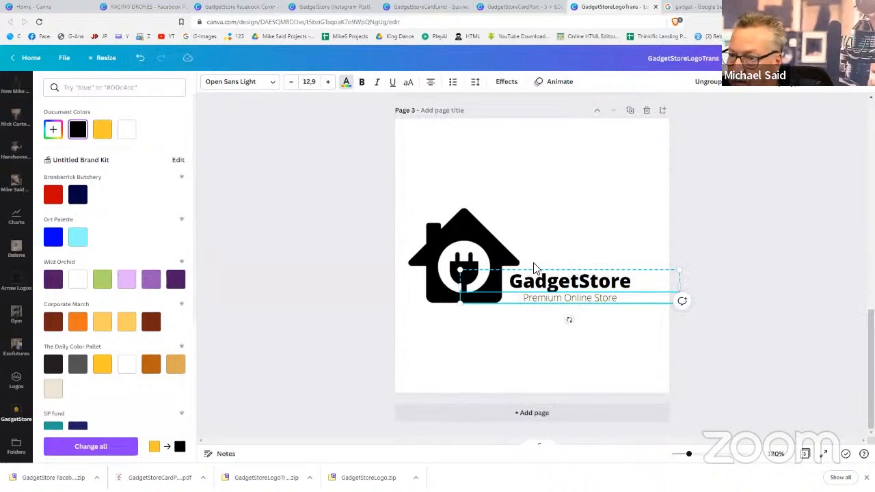
{"action": "left_click", "coordinate": [763, 289]}
{"action": "left_click", "coordinate": [763, 289]}
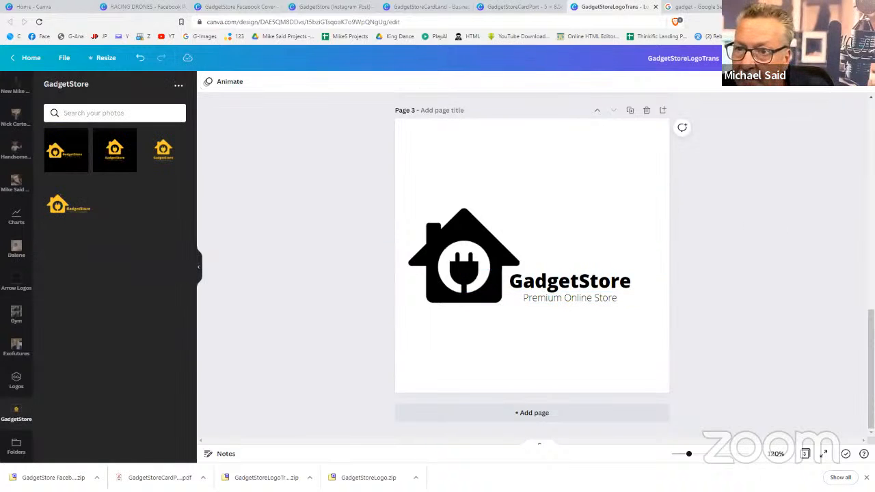
{"action": "left_click", "coordinate": [834, 58]}
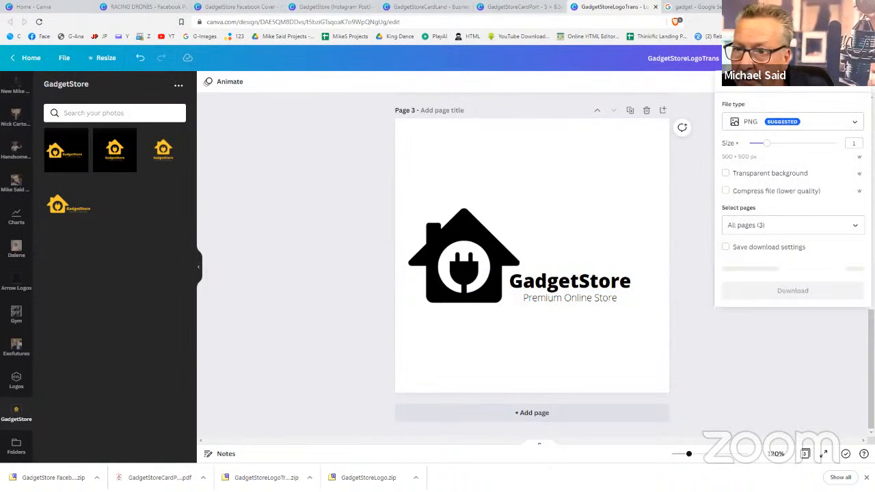
Download only page 3 as a PNG with a transparent background
{"action": "left_click", "coordinate": [768, 225]}
{"action": "left_click", "coordinate": [767, 255]}
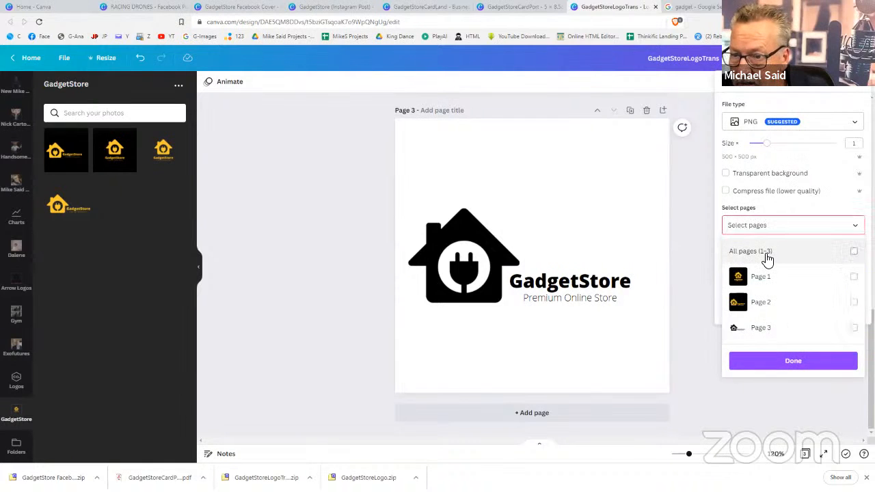
{"action": "left_click", "coordinate": [856, 330]}
{"action": "left_click", "coordinate": [779, 173]}
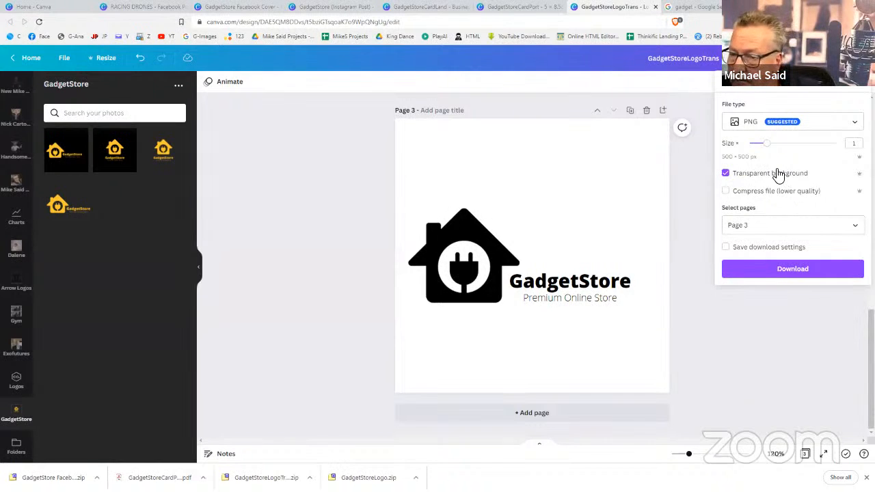
{"action": "left_click", "coordinate": [784, 277]}
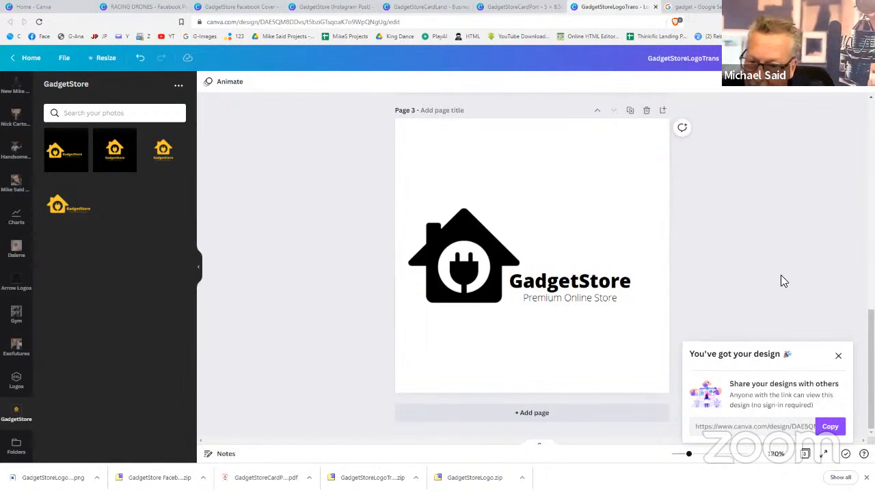
Upload the downloaded black logo PNG into Canva
{"action": "left_click", "coordinate": [839, 356]}
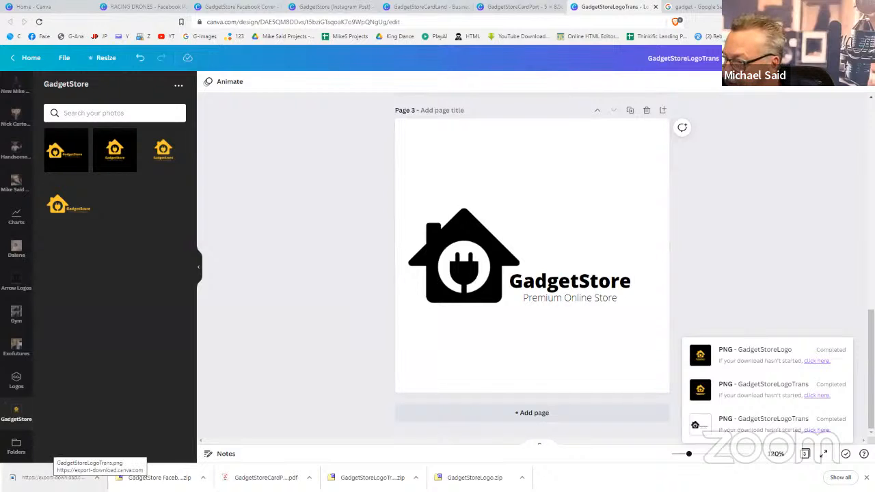
{"action": "left_click_drag", "start_coordinate": [51, 478], "coordinate": [113, 238]}
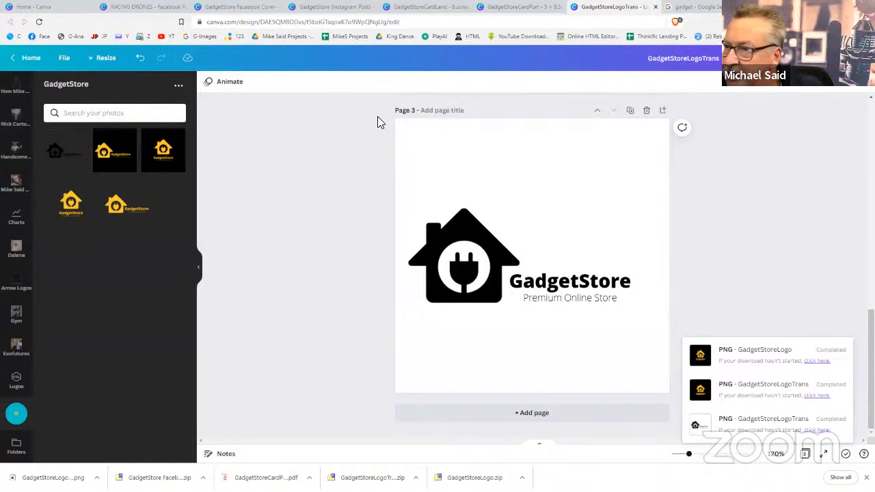
{"action": "left_click", "coordinate": [136, 8]}
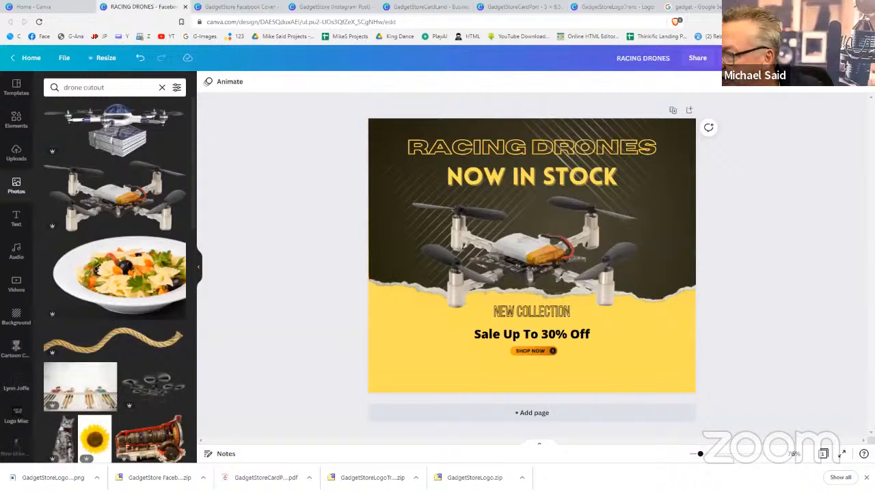
Add the black GadgetStore logo from its folder and size it into the bottom-left corner
{"action": "scroll", "coordinate": [30, 420], "scroll_direction": "down", "scroll_amount": 5}
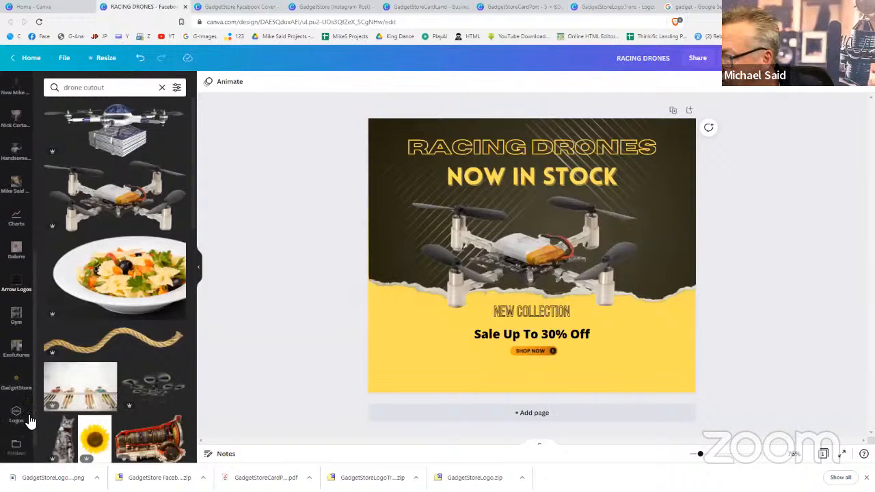
{"action": "left_click", "coordinate": [10, 361]}
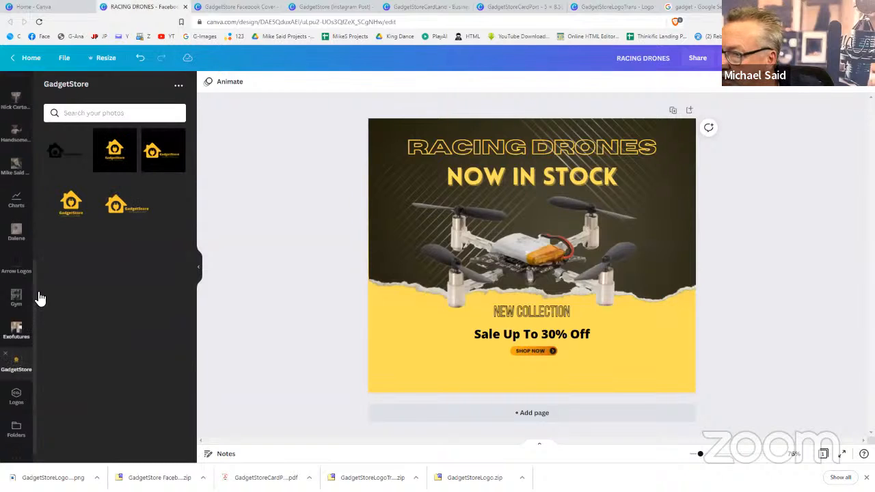
{"action": "left_click", "coordinate": [64, 150]}
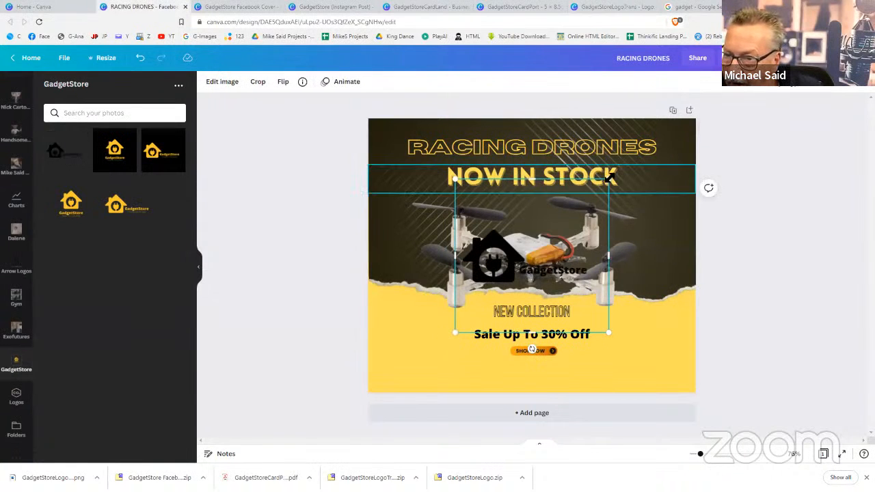
{"action": "left_click_drag", "start_coordinate": [609, 179], "coordinate": [547, 242]}
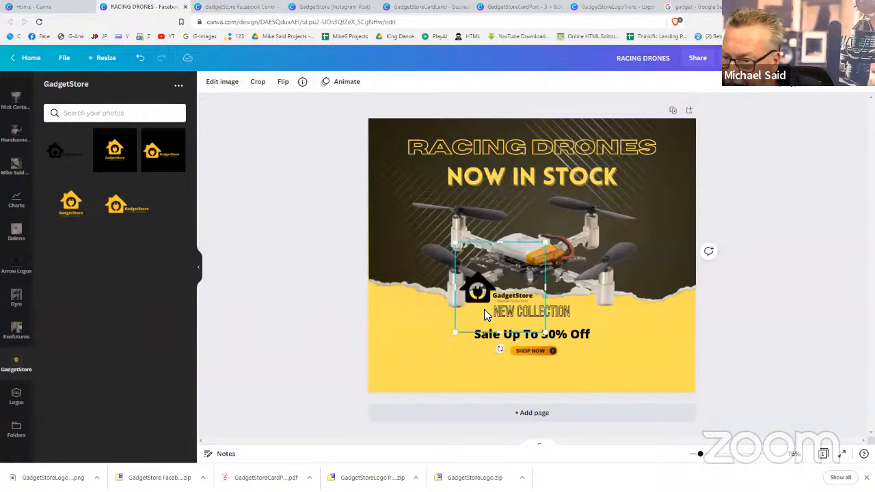
{"action": "left_click_drag", "start_coordinate": [484, 315], "coordinate": [393, 384]}
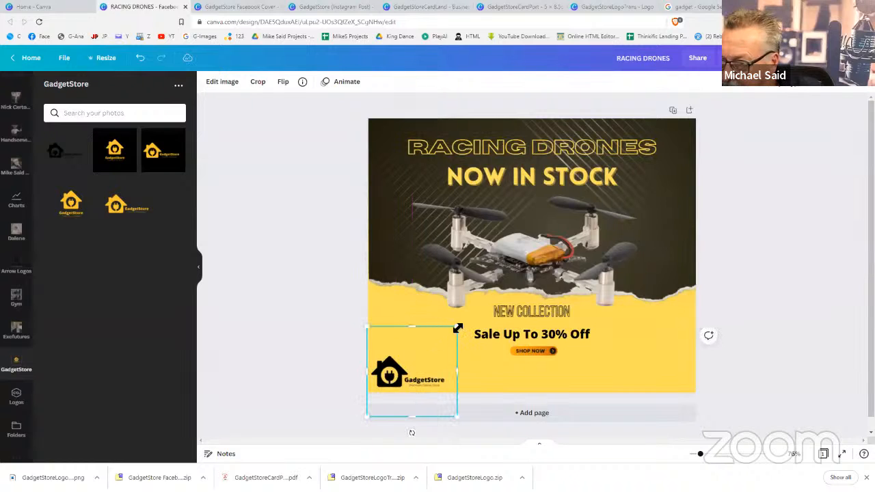
{"action": "left_click_drag", "start_coordinate": [457, 328], "coordinate": [481, 303]}
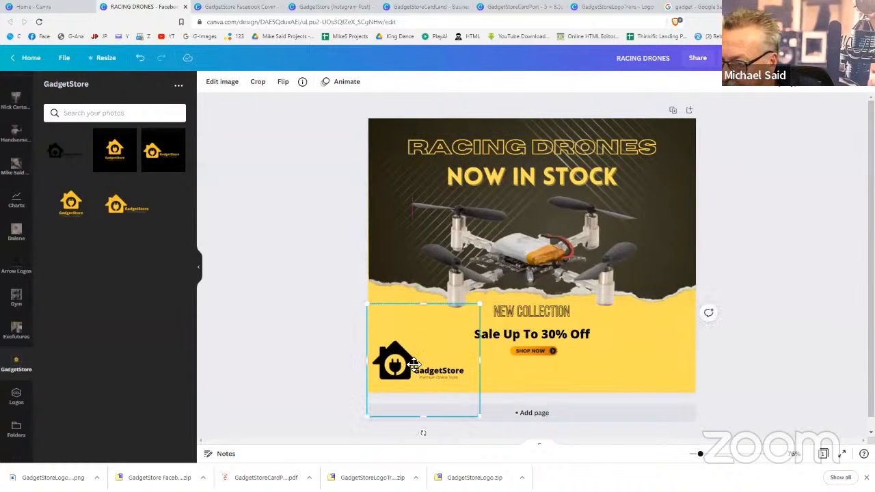
{"action": "left_click_drag", "start_coordinate": [405, 368], "coordinate": [405, 368]}
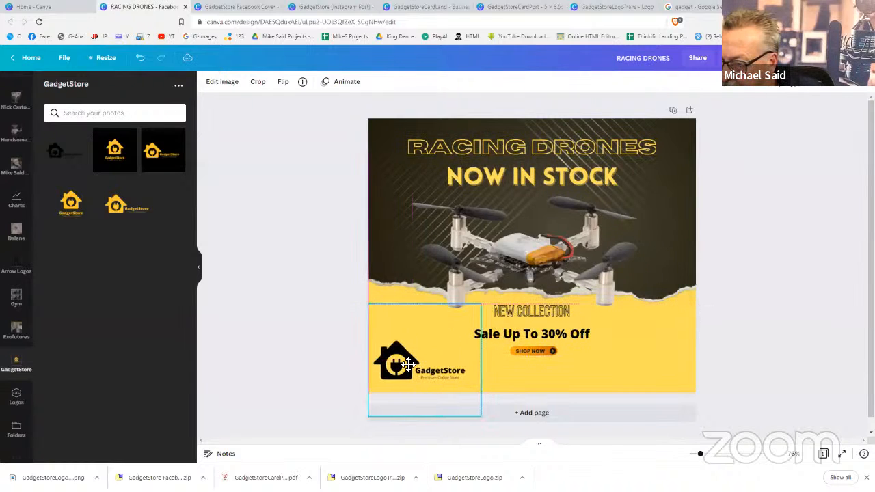
{"action": "left_click", "coordinate": [757, 351]}
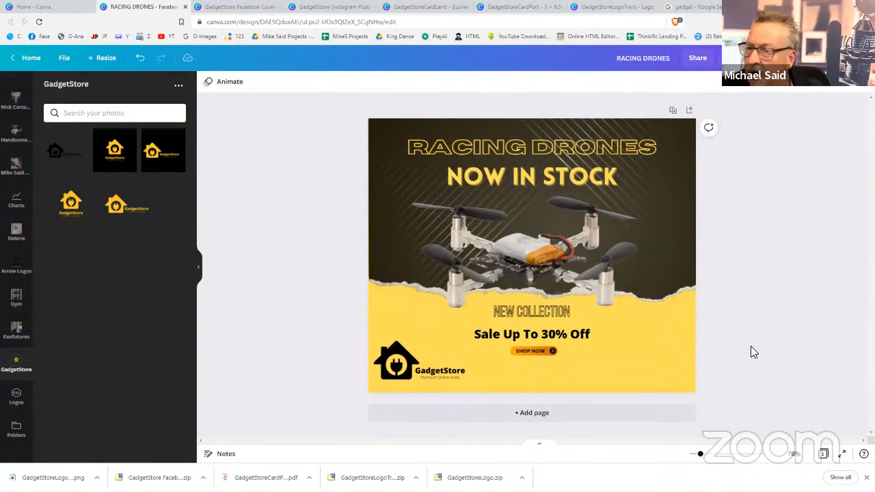
{"action": "left_click", "coordinate": [681, 348]}
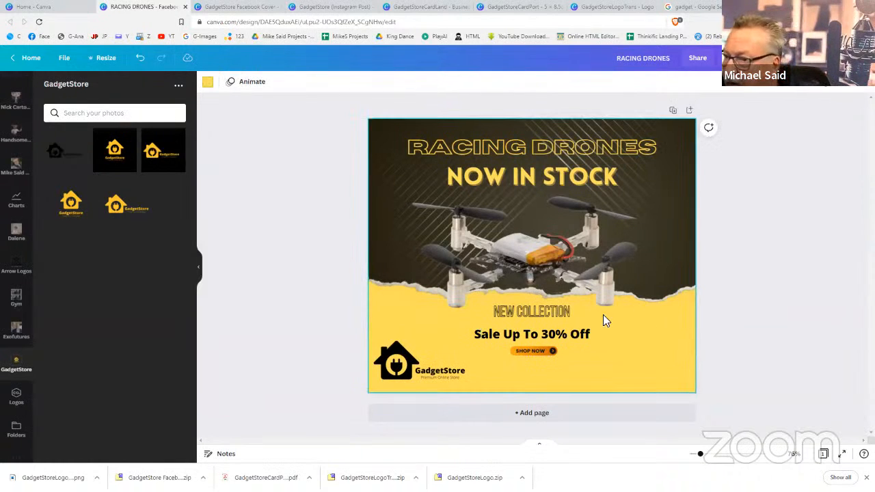
Change the post background to a deeper yellow
{"action": "left_click", "coordinate": [208, 82]}
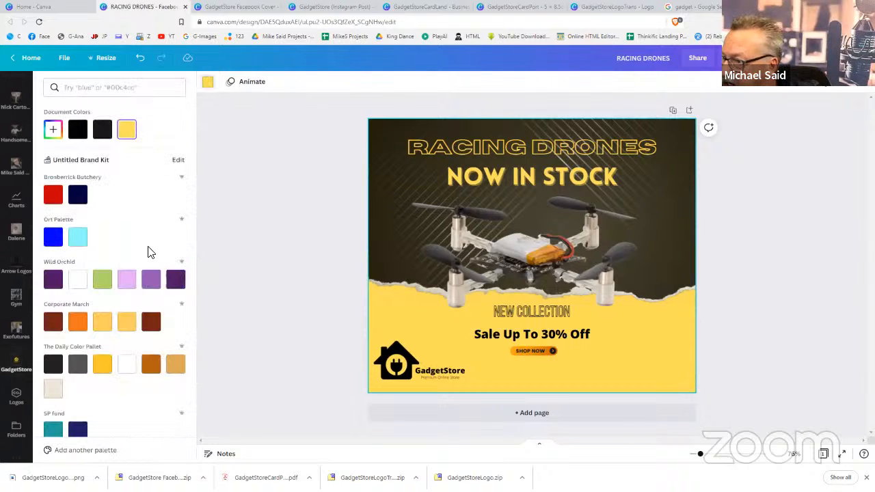
{"action": "left_click", "coordinate": [100, 366]}
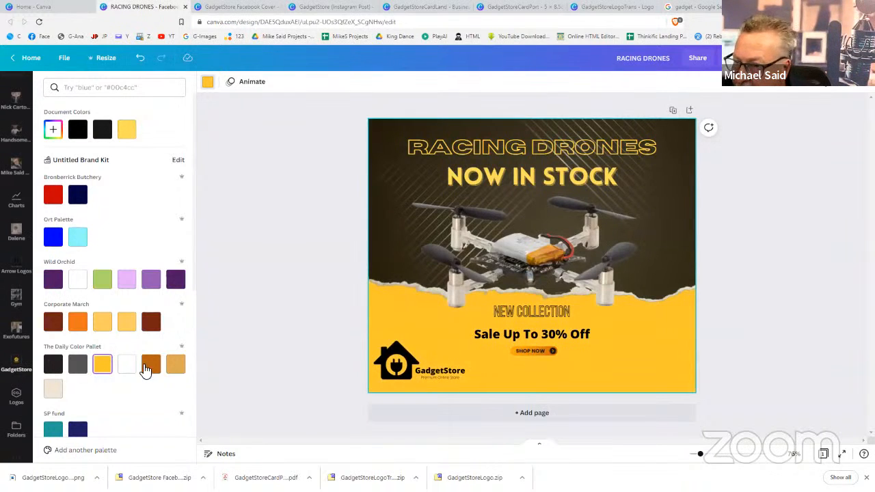
{"action": "left_click", "coordinate": [764, 300]}
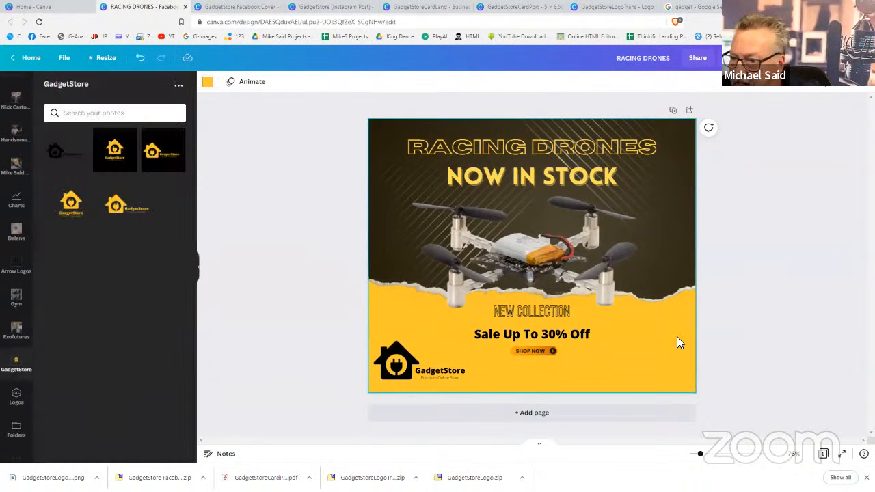
Enlarge the SHOP NOW button by dragging its corner handles
{"action": "left_click", "coordinate": [537, 351]}
{"action": "left_click_drag", "start_coordinate": [512, 356], "coordinate": [484, 368]}
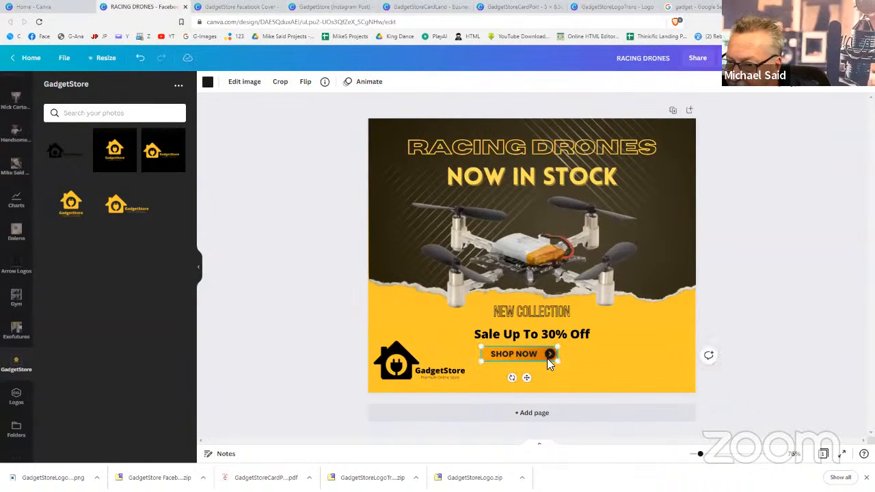
{"action": "mouse_move", "coordinate": [558, 363]}
{"action": "left_mouse_down"}
{"action": "mouse_move", "coordinate": [580, 367]}
{"action": "mouse_move", "coordinate": [546, 363]}
{"action": "left_mouse_up"}
{"action": "left_click", "coordinate": [757, 365]}
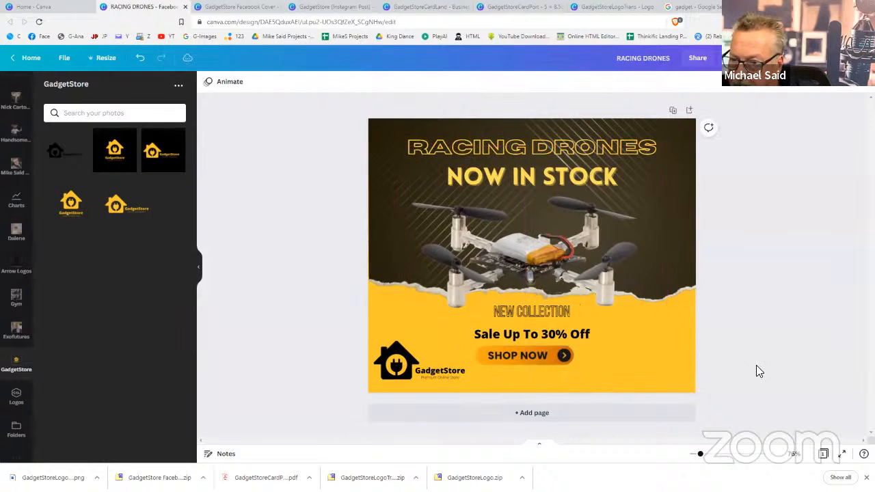
Move the Sale Up To 30% Off text up slightly, keeping it centred
{"action": "left_click", "coordinate": [523, 335]}
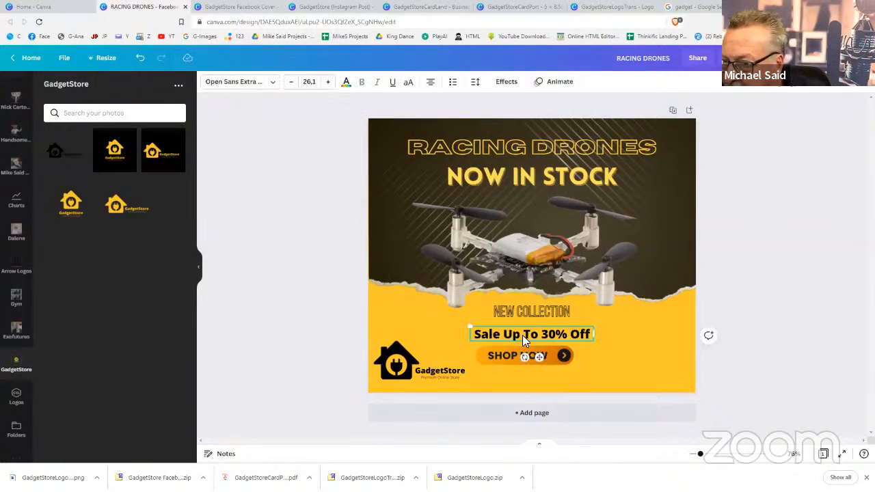
{"action": "left_click_drag", "start_coordinate": [523, 334], "coordinate": [522, 332]}
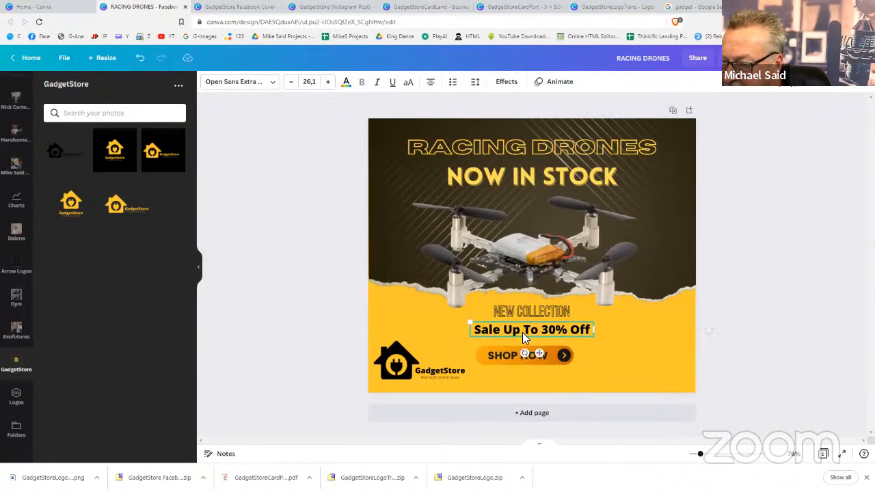
{"action": "double_click", "coordinate": [588, 331]}
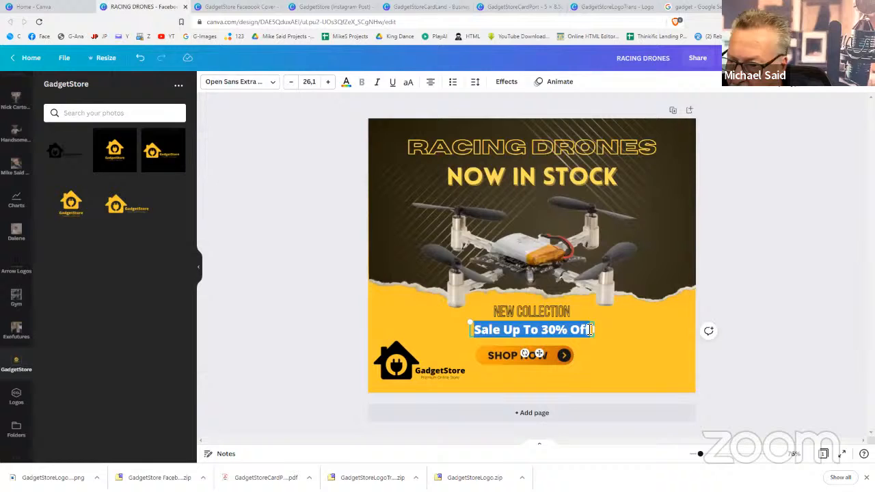
{"action": "left_click", "coordinate": [740, 348]}
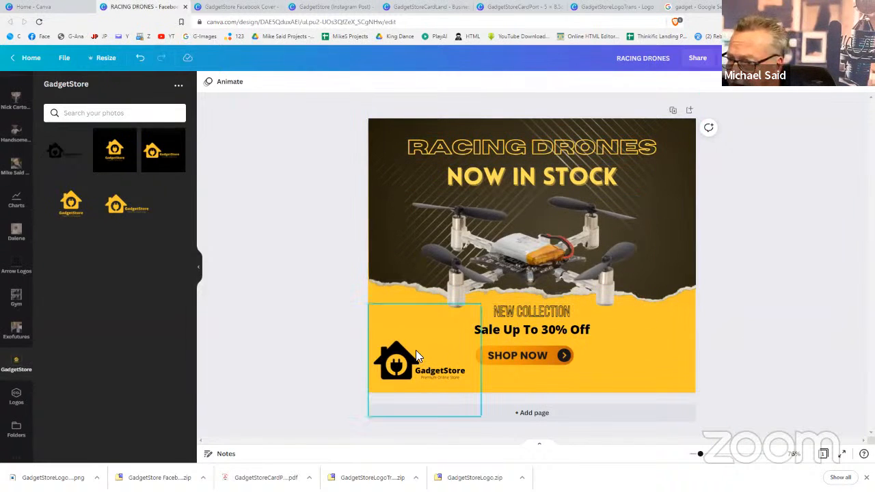
Rename the design to RACING DRONES ADVERT
{"action": "left_click", "coordinate": [671, 57]}
{"action": "type", "text": "ADVER"}
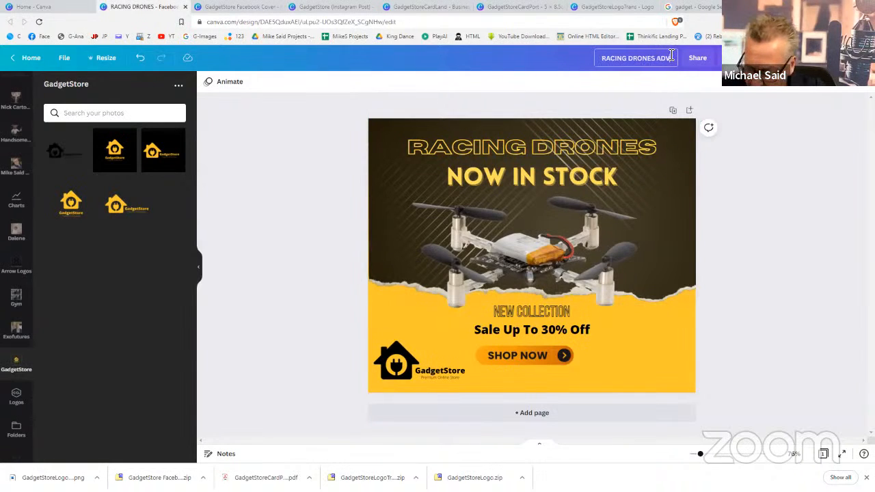
{"action": "type", "text": "T"}
{"action": "left_click", "coordinate": [782, 160]}
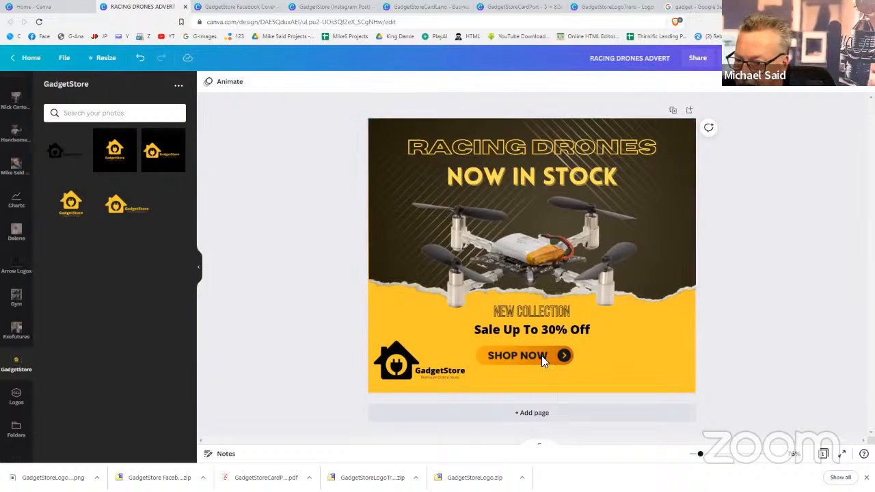
Duplicate the page and delete the drone photo from the new Page 2
{"action": "left_click", "coordinate": [673, 112]}
{"action": "left_click", "coordinate": [550, 247]}
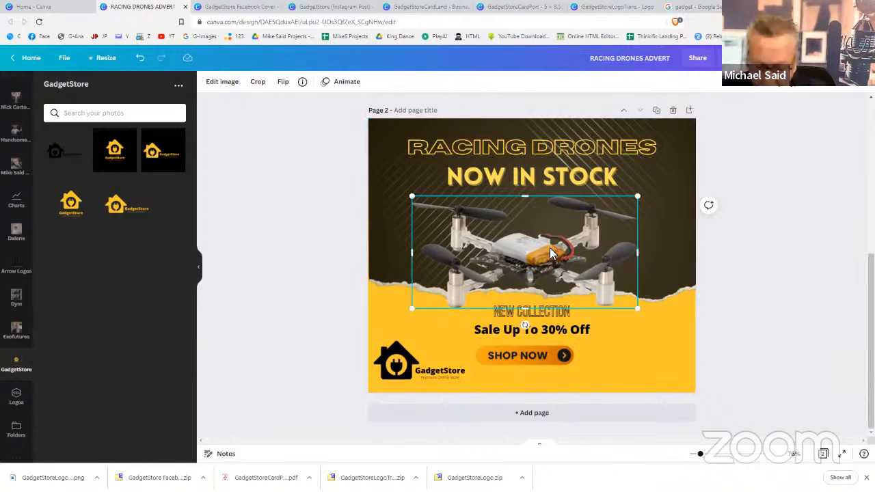
{"action": "key", "text": "Delete"}
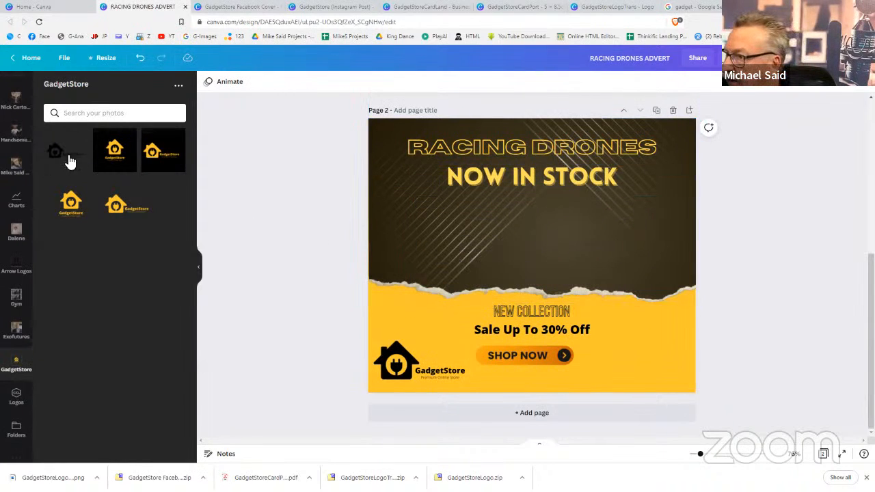
{"action": "scroll", "coordinate": [19, 153], "scroll_direction": "up", "scroll_amount": 5}
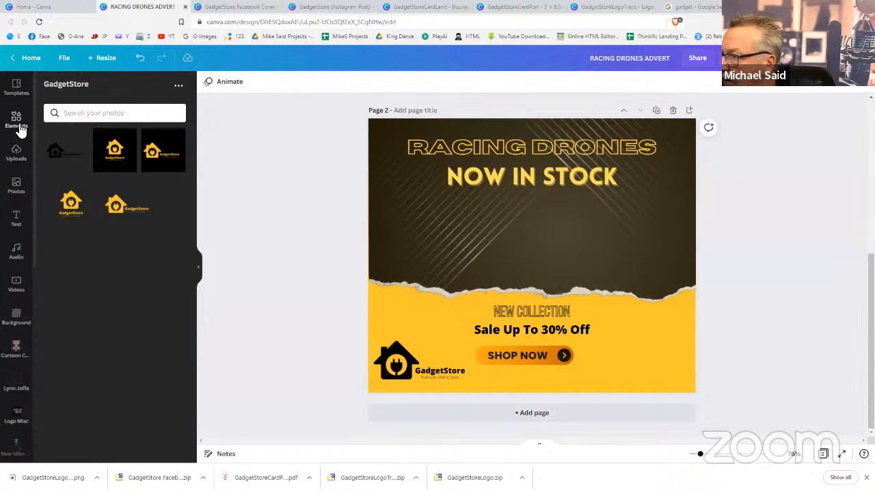
Search the Photos panel for 'keyboard cutout' instead of the old drone cutout query
{"action": "left_click", "coordinate": [17, 183]}
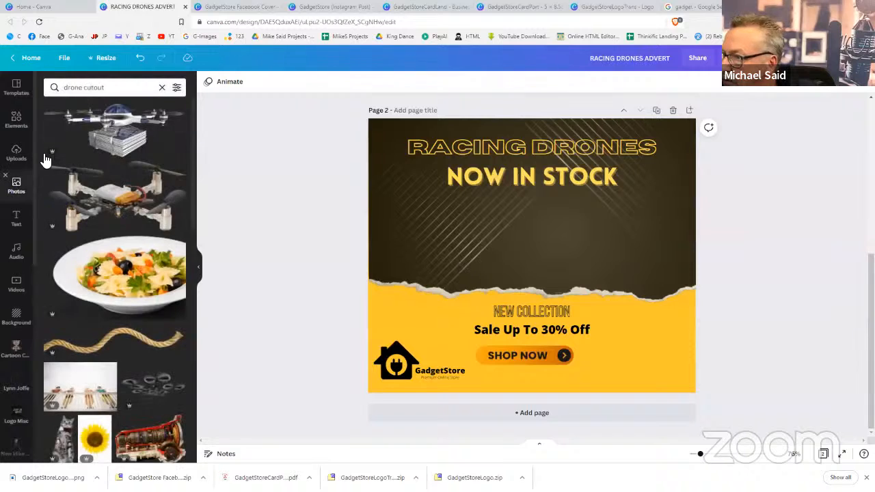
{"action": "left_click", "coordinate": [112, 86]}
{"action": "left_click_drag", "start_coordinate": [112, 86], "coordinate": [43, 85]}
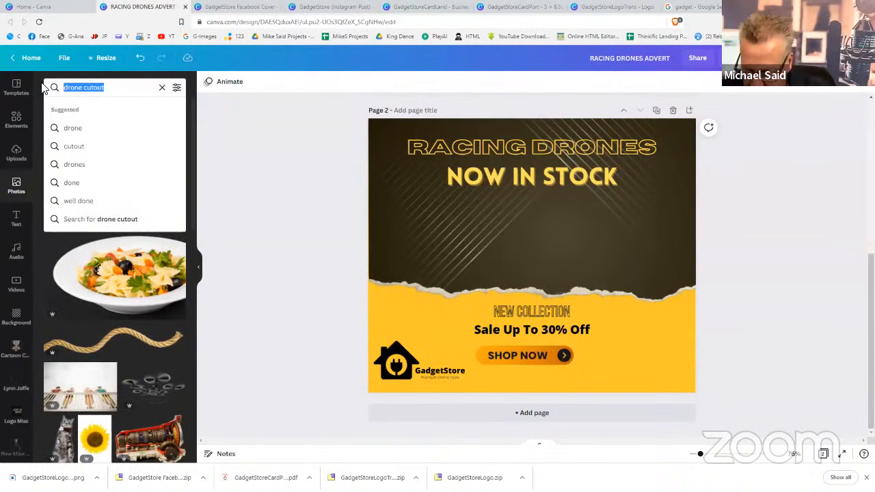
{"action": "type", "text": "keyboar"}
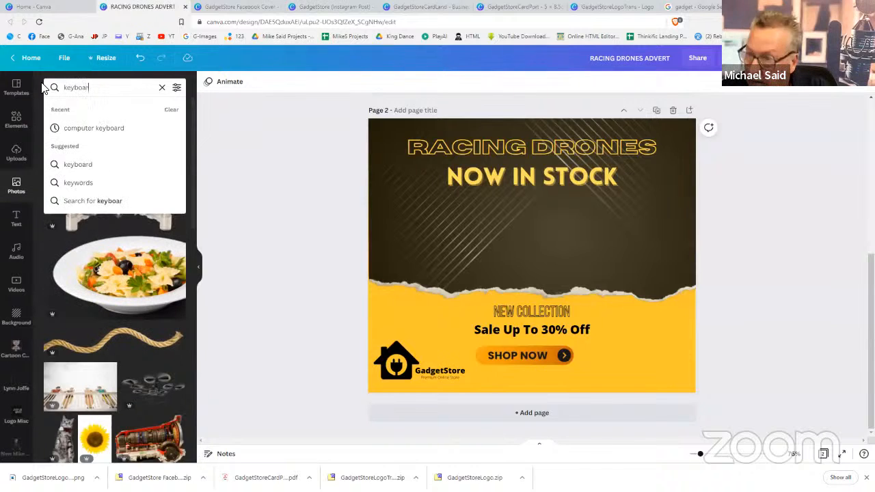
{"action": "type", "text": "d"}
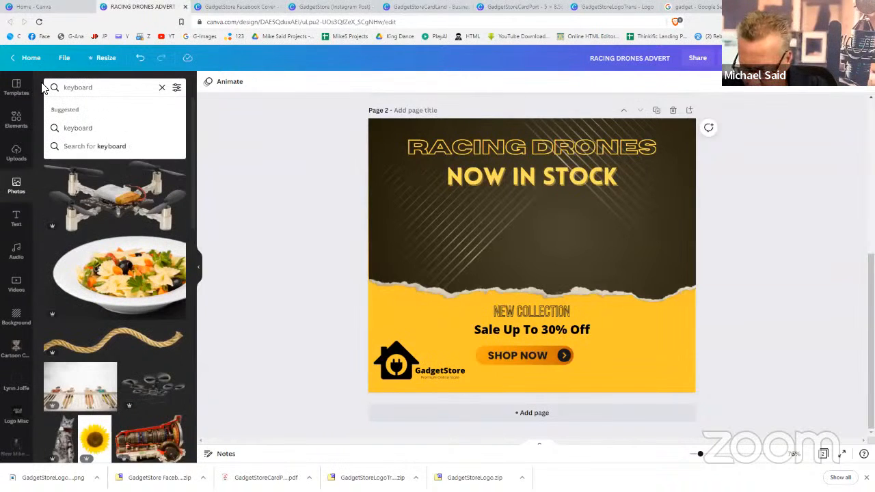
{"action": "type", "text": " cutout"}
{"action": "key", "text": "Return"}
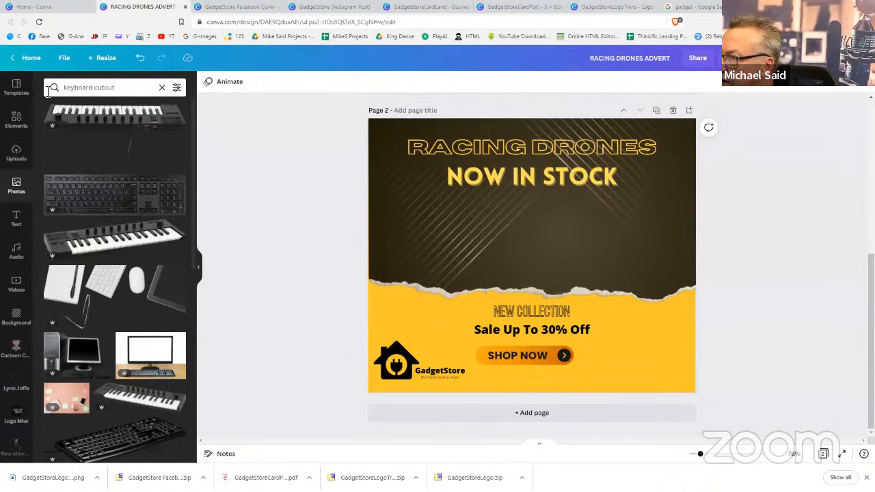
Add a computer keyboard photo to page 2, move it up and enlarge it over the dark area
{"action": "left_click", "coordinate": [99, 195]}
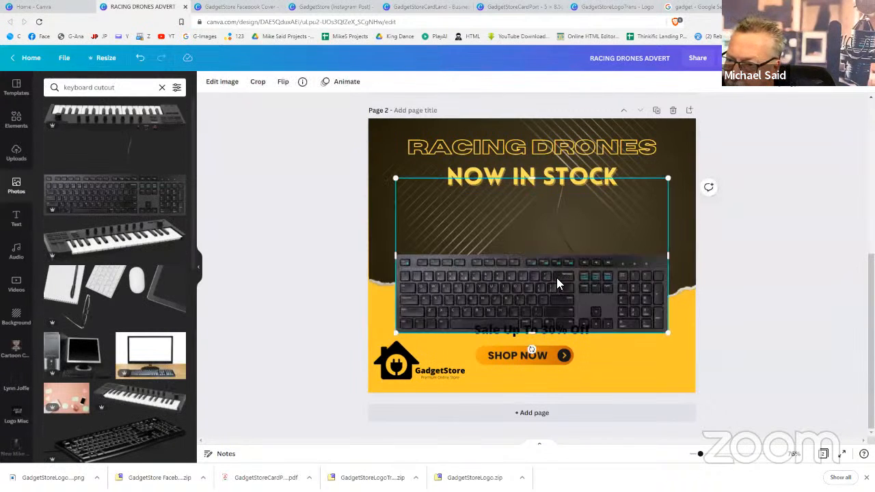
{"action": "left_click_drag", "start_coordinate": [562, 251], "coordinate": [563, 245]}
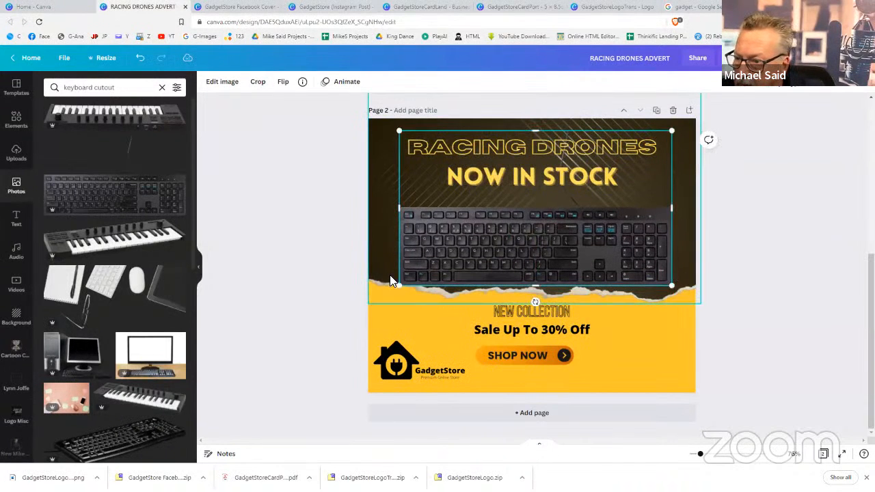
{"action": "left_click_drag", "start_coordinate": [399, 286], "coordinate": [374, 317]}
{"action": "left_click_drag", "start_coordinate": [515, 280], "coordinate": [521, 269]}
{"action": "key", "text": "ctrl+z"}
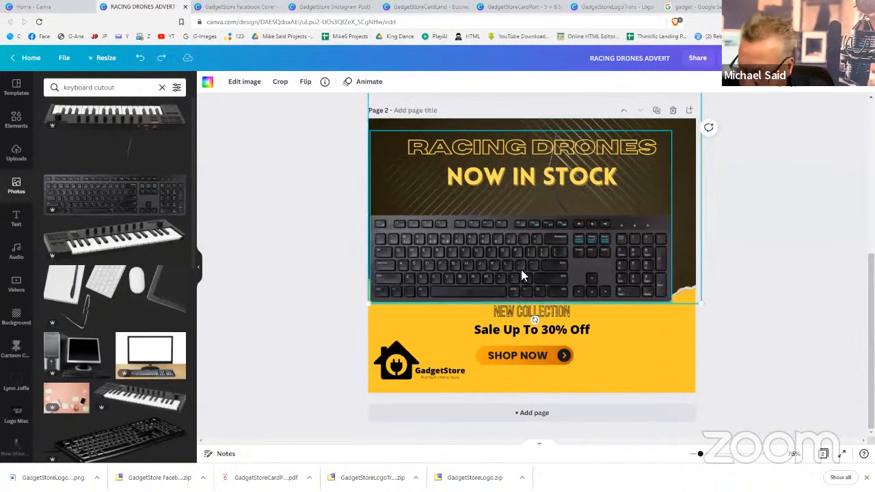
{"action": "left_click", "coordinate": [521, 269]}
{"action": "mouse_move", "coordinate": [521, 271]}
{"action": "left_mouse_down"}
{"action": "mouse_move", "coordinate": [542, 261]}
{"action": "mouse_move", "coordinate": [524, 275]}
{"action": "left_mouse_up"}
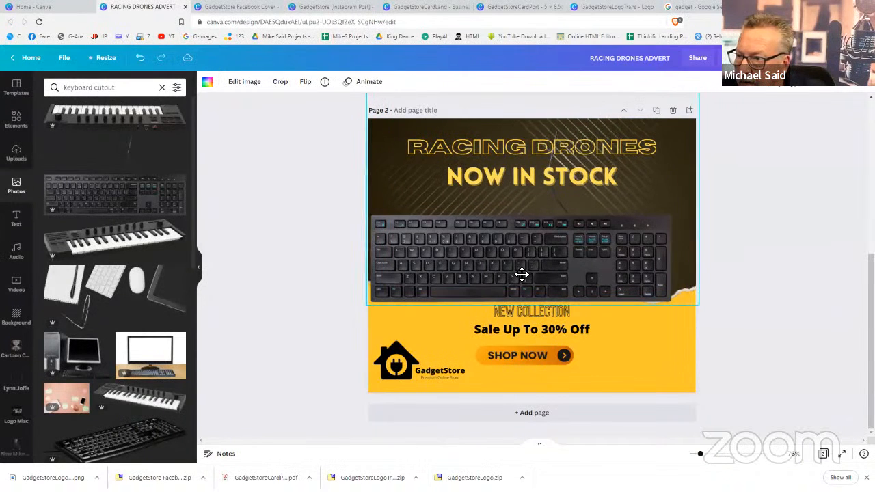
{"action": "key", "text": "ctrl+z"}
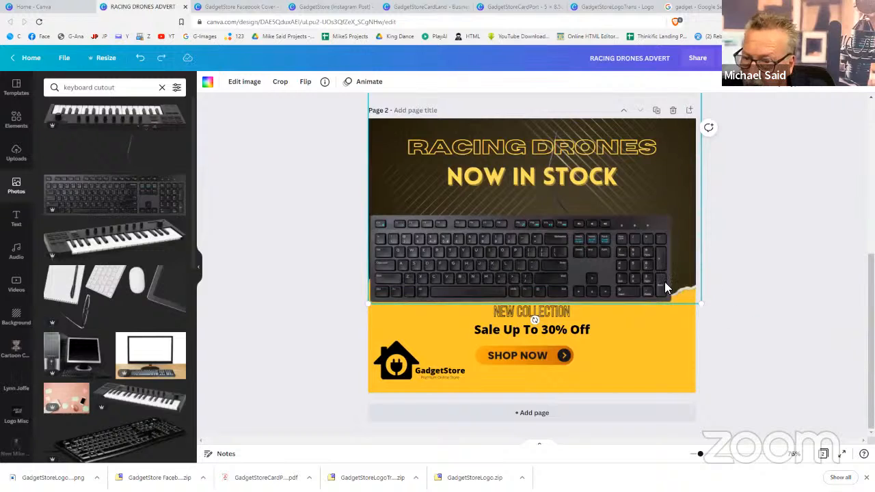
Nudge the computer keyboard photo slightly right, then delete it
{"action": "left_click", "coordinate": [658, 280]}
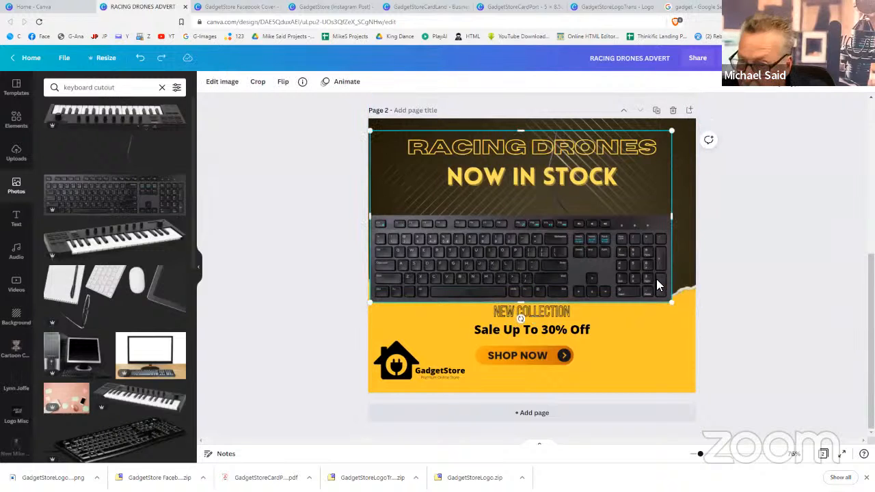
{"action": "left_click", "coordinate": [657, 280]}
{"action": "left_click", "coordinate": [648, 276]}
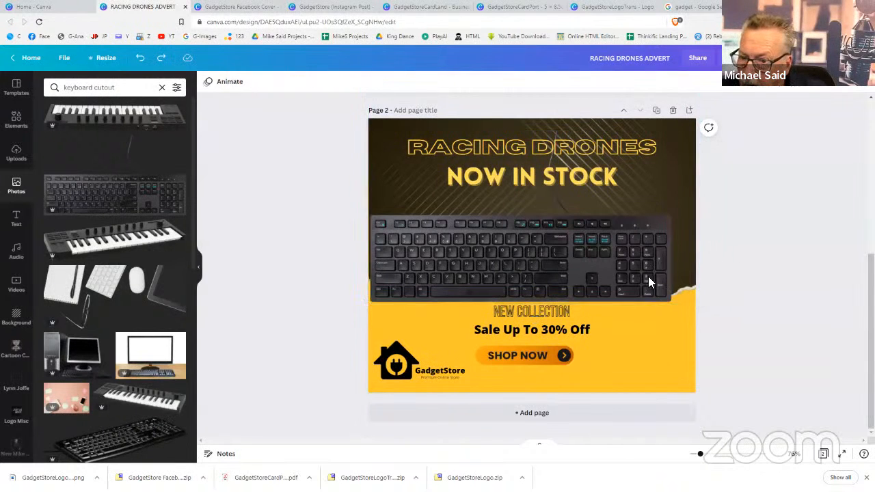
{"action": "mouse_move", "coordinate": [587, 267]}
{"action": "left_mouse_down"}
{"action": "mouse_move", "coordinate": [602, 262]}
{"action": "mouse_move", "coordinate": [602, 270]}
{"action": "left_mouse_up"}
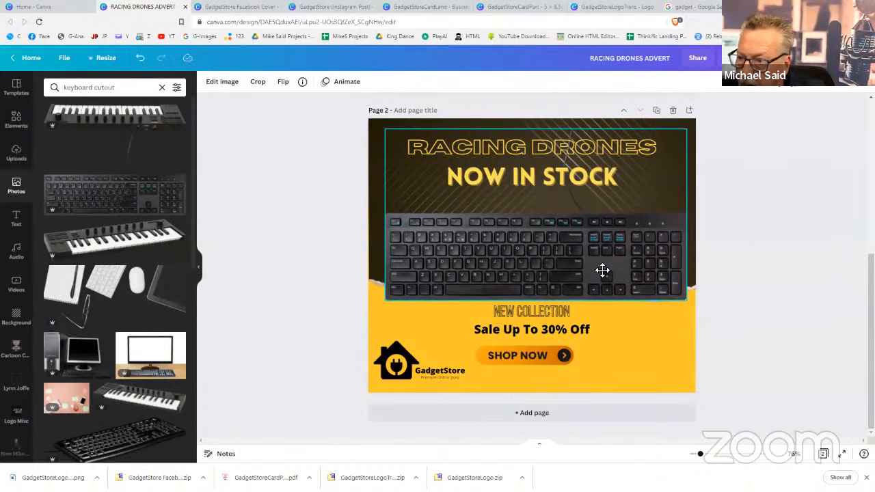
{"action": "left_click", "coordinate": [601, 269]}
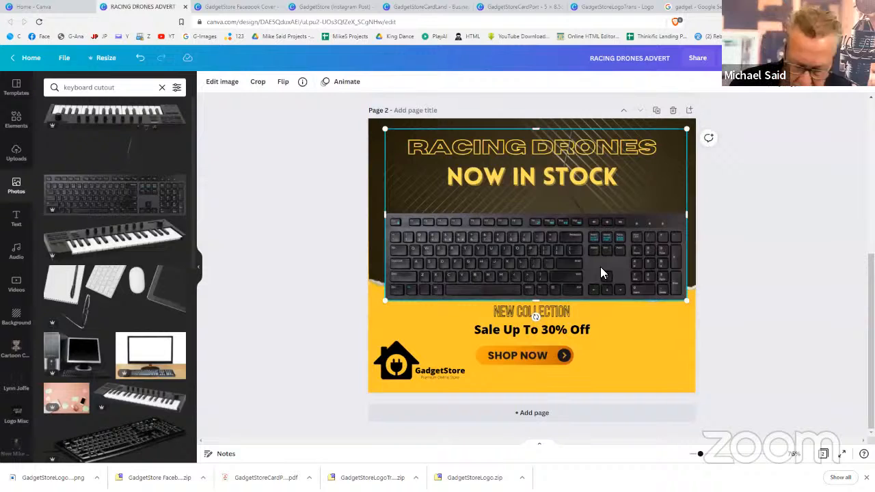
{"action": "key", "text": "Delete"}
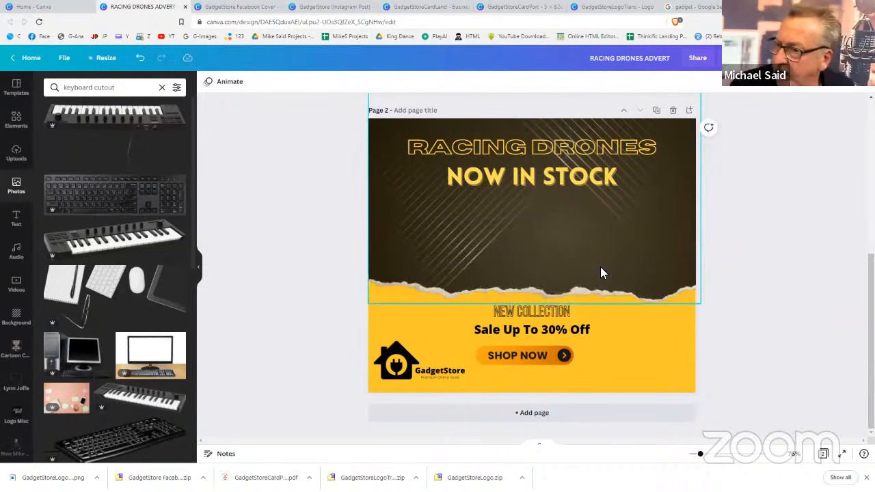
Add the piano keyboard photo, enlarge it across the middle, and shrink it slightly above the yellow band
{"action": "left_click", "coordinate": [149, 245]}
{"action": "left_click_drag", "start_coordinate": [668, 217], "coordinate": [696, 203]}
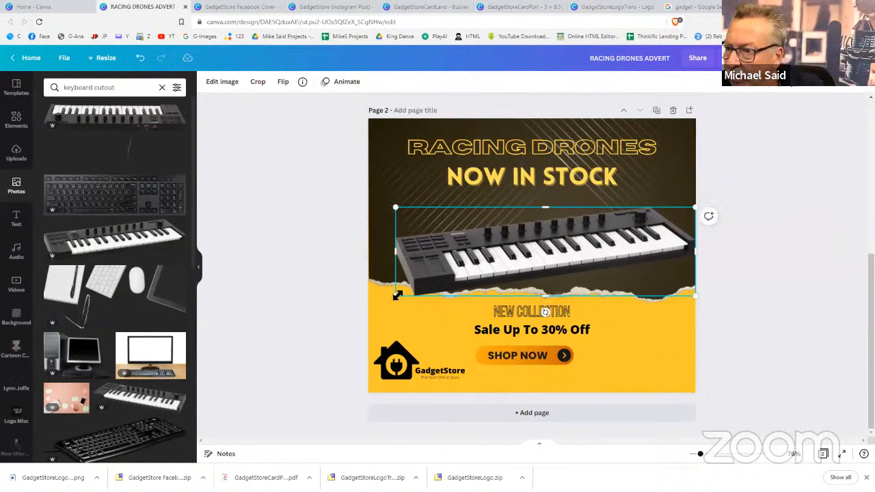
{"action": "left_click_drag", "start_coordinate": [398, 295], "coordinate": [369, 304]}
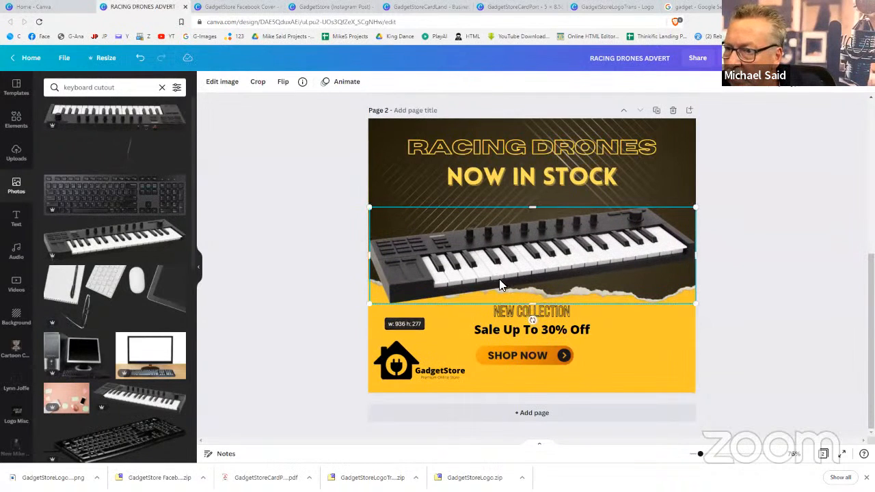
{"action": "left_click_drag", "start_coordinate": [530, 275], "coordinate": [534, 273]}
{"action": "left_click_drag", "start_coordinate": [371, 203], "coordinate": [387, 208]}
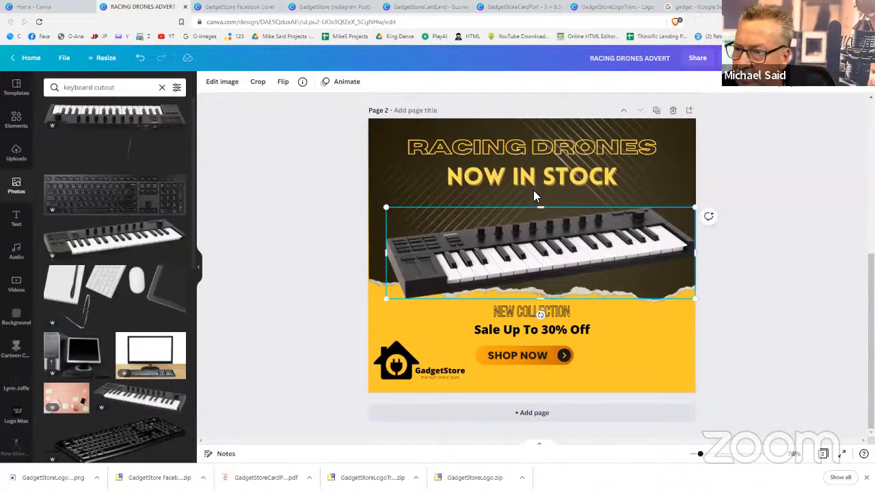
Change the heading to MUSIC KEYBOARDS on one widened line and NOW IN STOCK to JUST LANDED
{"action": "left_click", "coordinate": [522, 147]}
{"action": "left_click", "coordinate": [523, 148]}
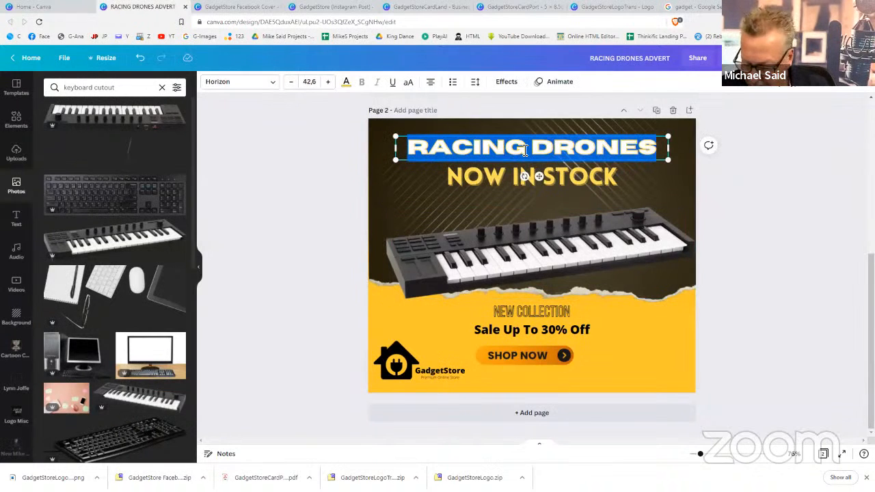
{"action": "type", "text": "MUSIC"}
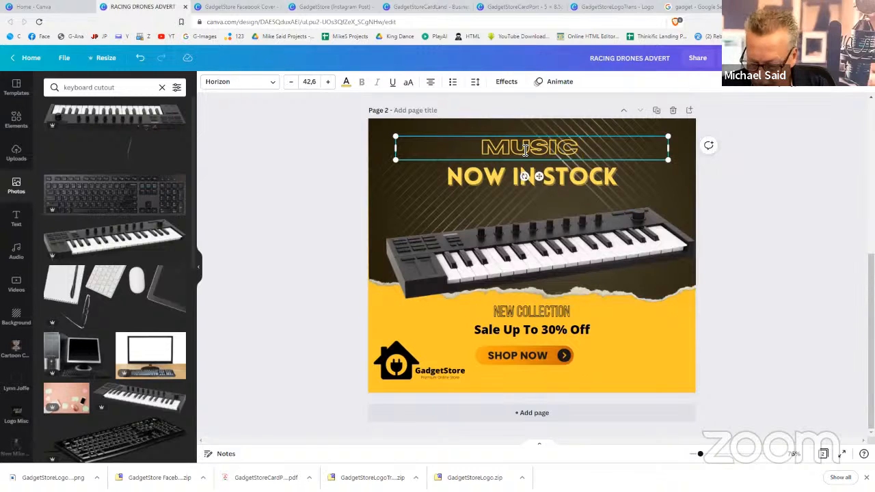
{"action": "type", "text": " KEYBOARDS"}
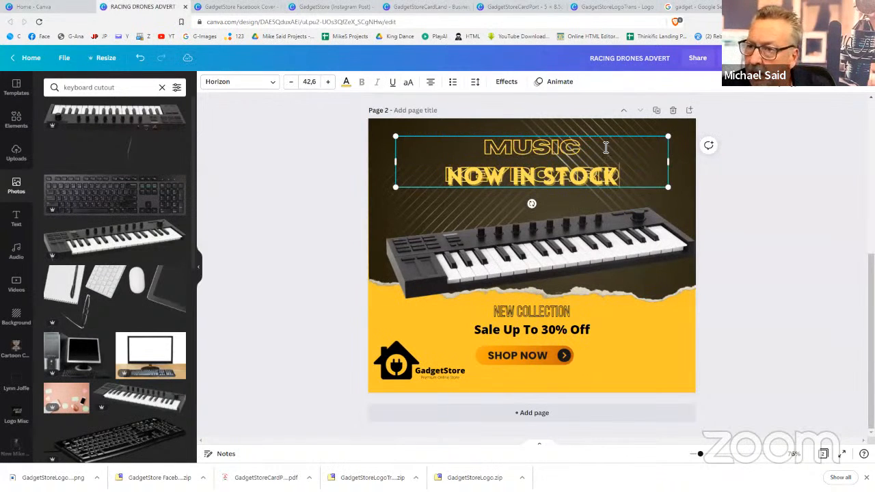
{"action": "left_click_drag", "start_coordinate": [672, 162], "coordinate": [696, 162]}
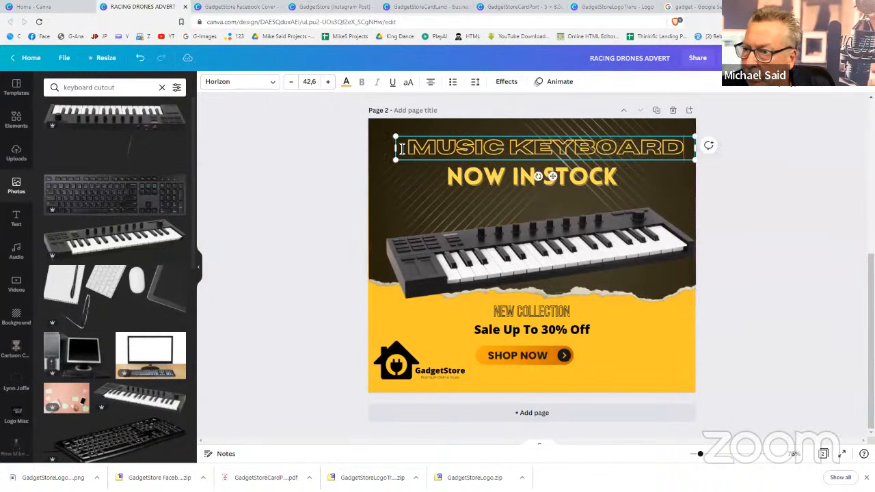
{"action": "left_click_drag", "start_coordinate": [397, 147], "coordinate": [363, 147]}
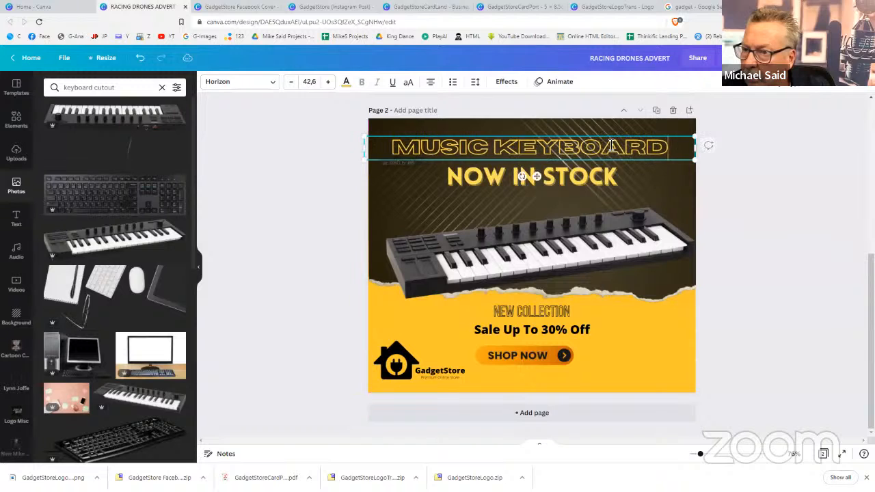
{"action": "type", "text": "S"}
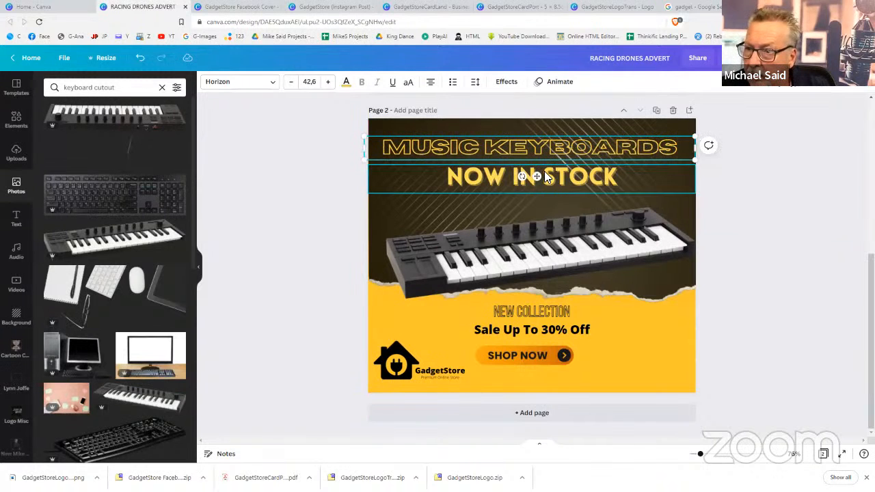
{"action": "left_click", "coordinate": [547, 175]}
{"action": "left_click", "coordinate": [547, 174]}
{"action": "type", "text": "J"}
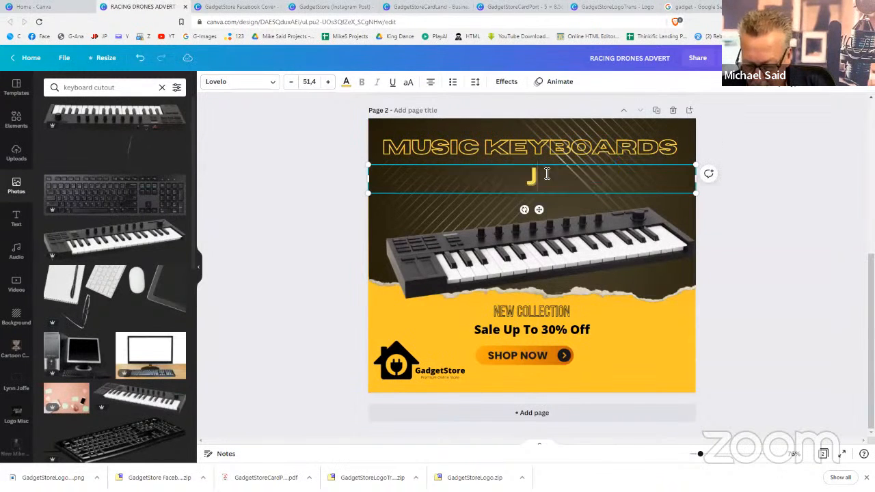
{"action": "type", "text": "UST LANDED"}
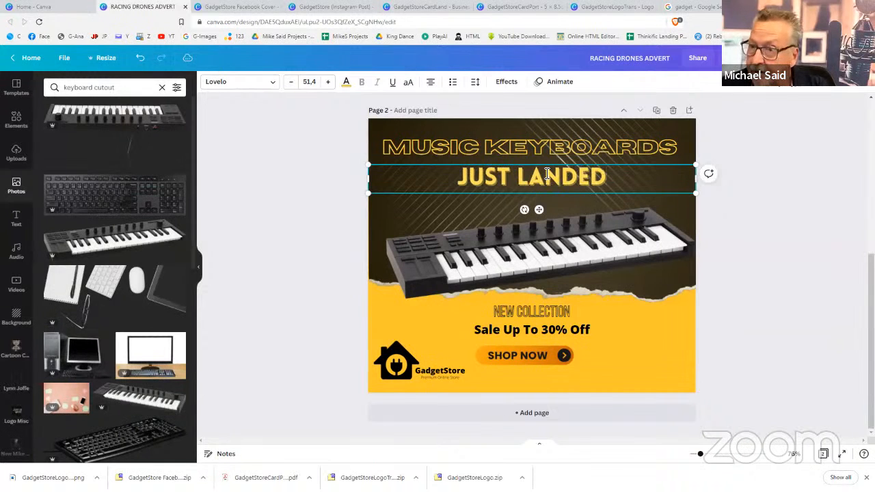
Change the 30 in the sale line to 25
{"action": "left_click", "coordinate": [546, 332]}
{"action": "left_click", "coordinate": [545, 333]}
{"action": "left_click", "coordinate": [545, 331]}
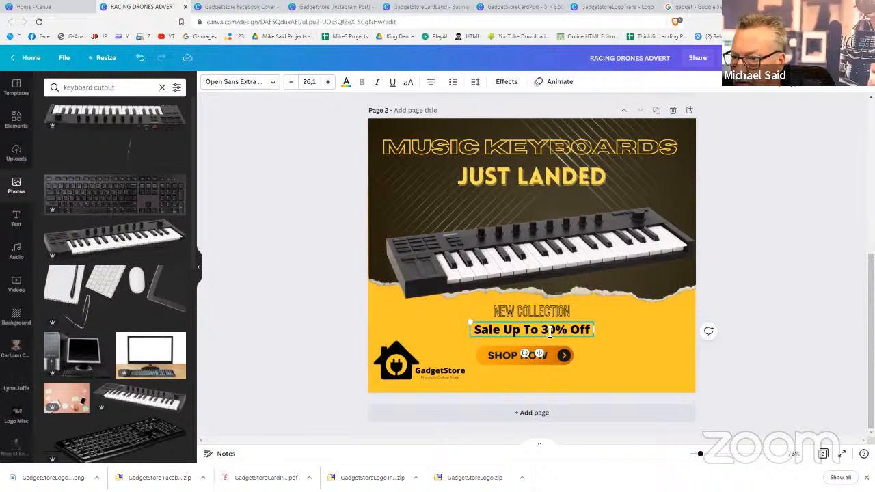
{"action": "left_click_drag", "start_coordinate": [542, 332], "coordinate": [557, 332]}
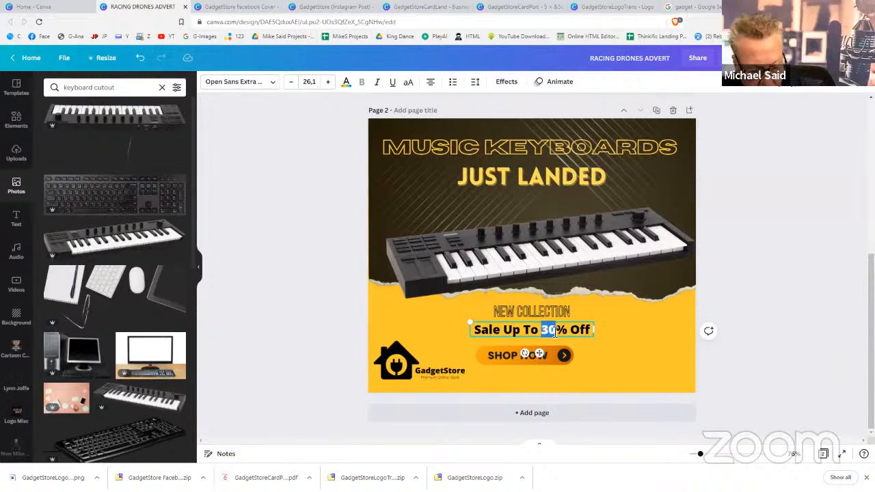
{"action": "type", "text": "25"}
{"action": "left_click", "coordinate": [738, 365]}
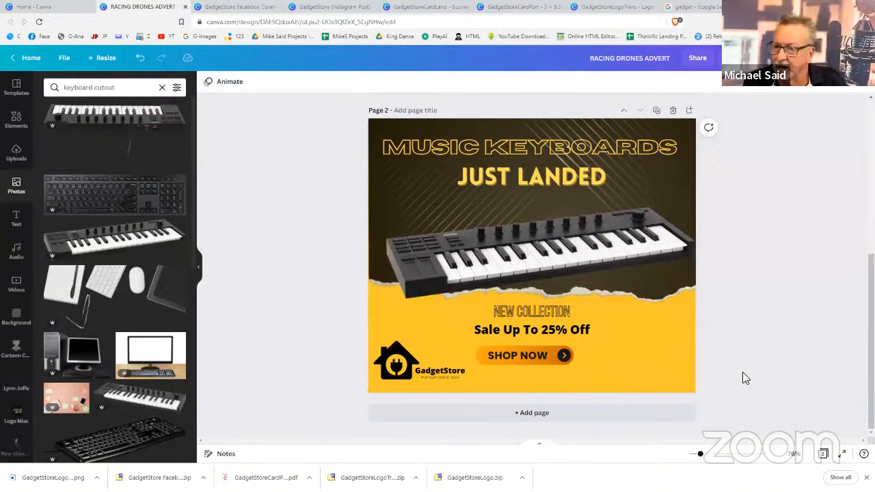
{"action": "scroll", "coordinate": [742, 372], "scroll_direction": "up", "scroll_amount": 2}
{"action": "scroll", "coordinate": [742, 372], "scroll_direction": "up", "scroll_amount": 3}
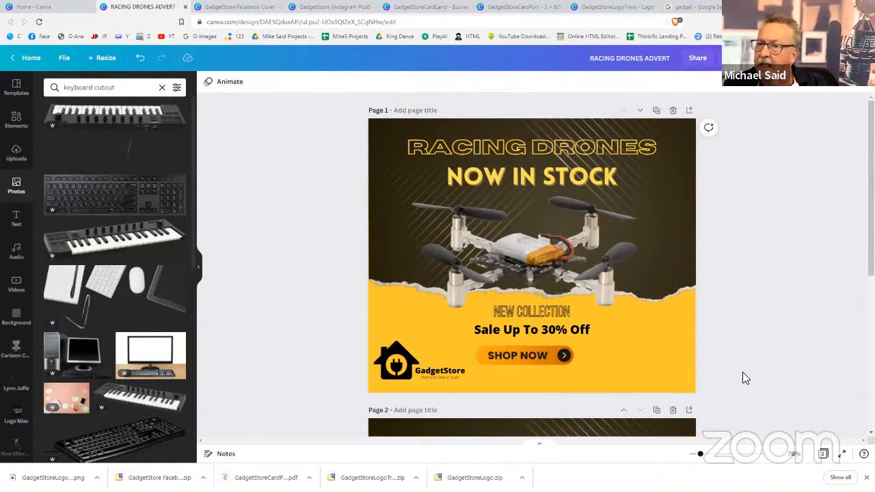
{"action": "scroll", "coordinate": [743, 372], "scroll_direction": "down", "scroll_amount": 1}
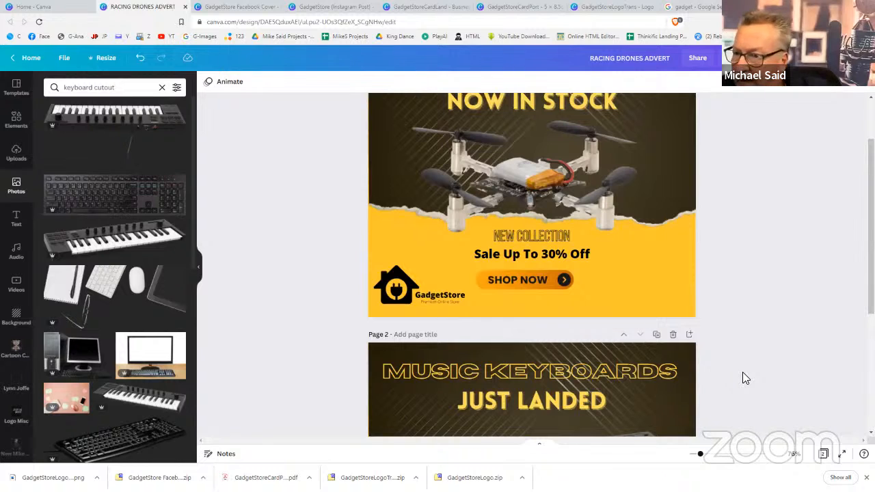
{"action": "scroll", "coordinate": [707, 297], "scroll_direction": "up", "scroll_amount": 1}
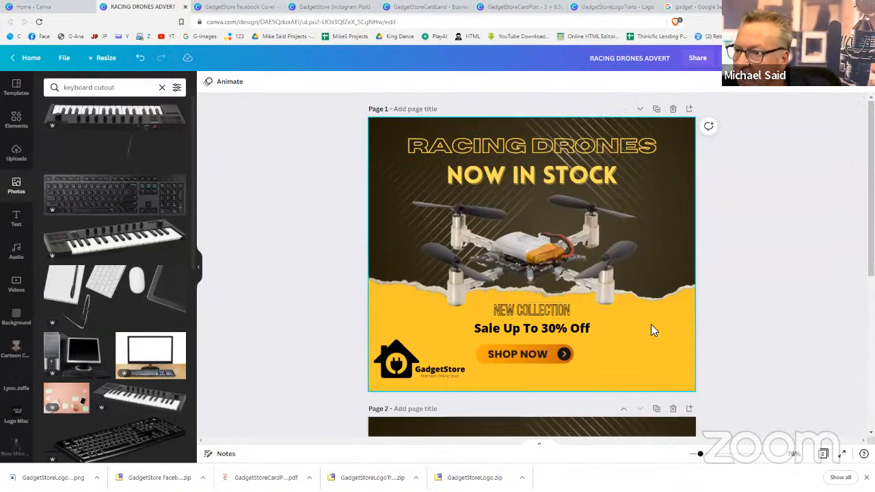
{"action": "scroll", "coordinate": [652, 326], "scroll_direction": "down", "scroll_amount": 5}
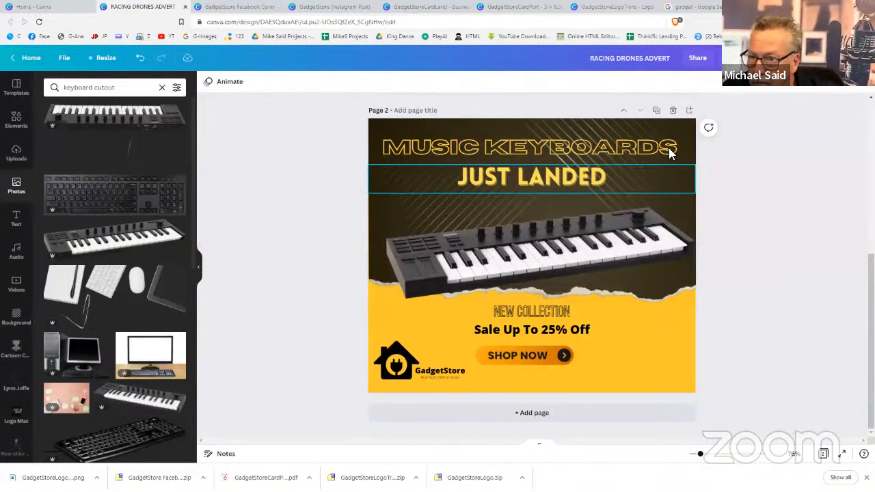
Duplicate the music keyboards page and retitle the copy's heading AMAZON ALEXA
{"action": "left_click", "coordinate": [656, 111]}
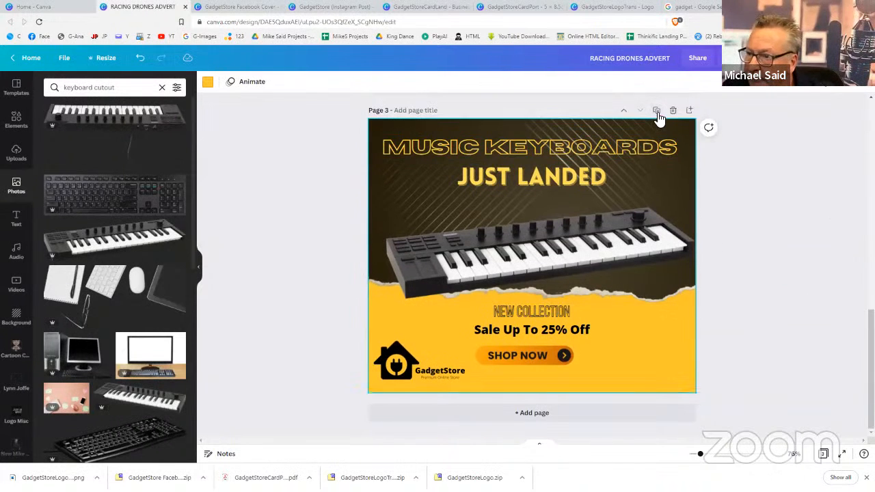
{"action": "left_click", "coordinate": [541, 148]}
{"action": "left_click", "coordinate": [542, 147]}
{"action": "type", "text": "G"}
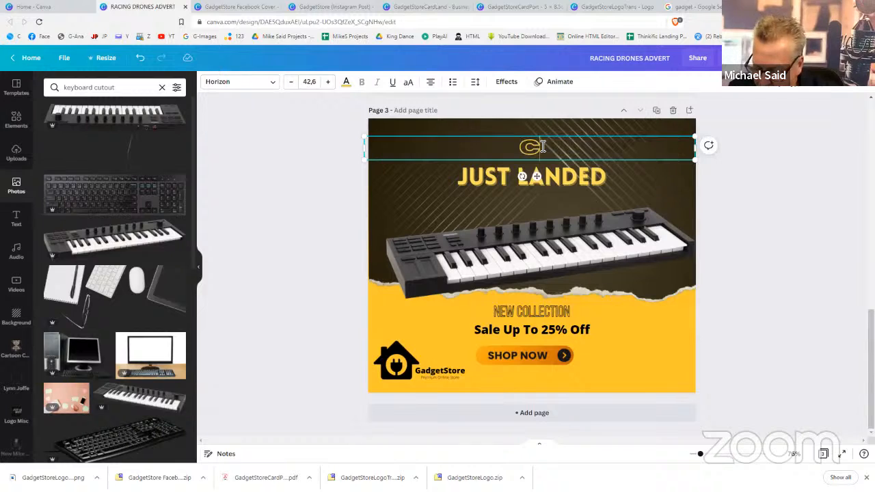
{"action": "type", "text": "ELLPH"}
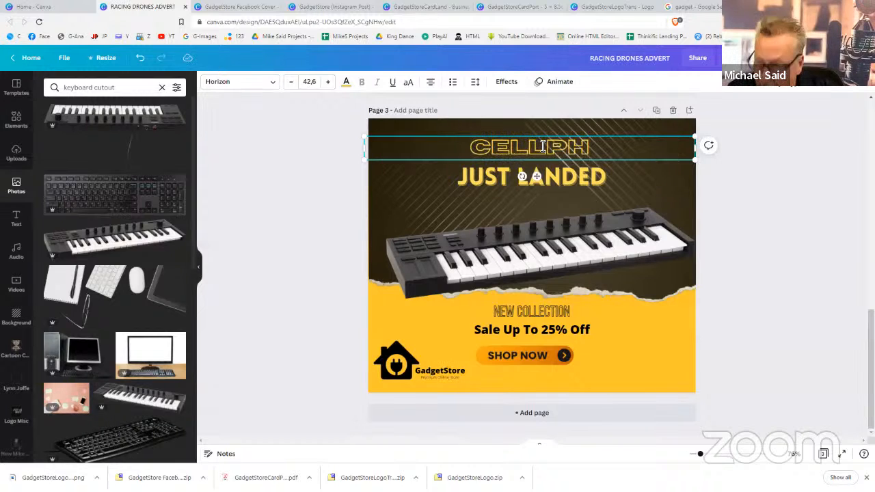
{"action": "key", "text": "BackSpace"}
{"action": "key", "text": "BackSpace"}
{"action": "key", "text": "BackSpace"}
{"action": "key", "text": "BackSpace"}
{"action": "key", "text": "BackSpace"}
{"action": "key", "text": "BackSpace"}
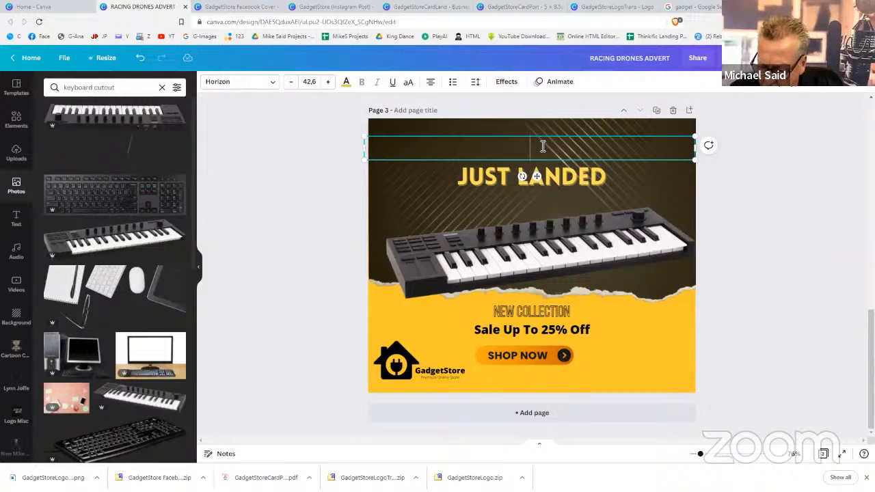
{"action": "type", "text": "GOOGLE"}
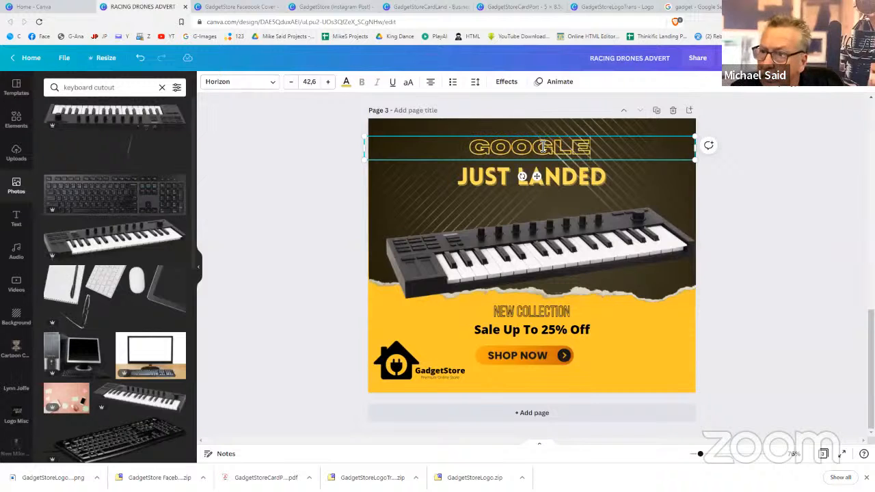
{"action": "type", "text": " ALEXA"}
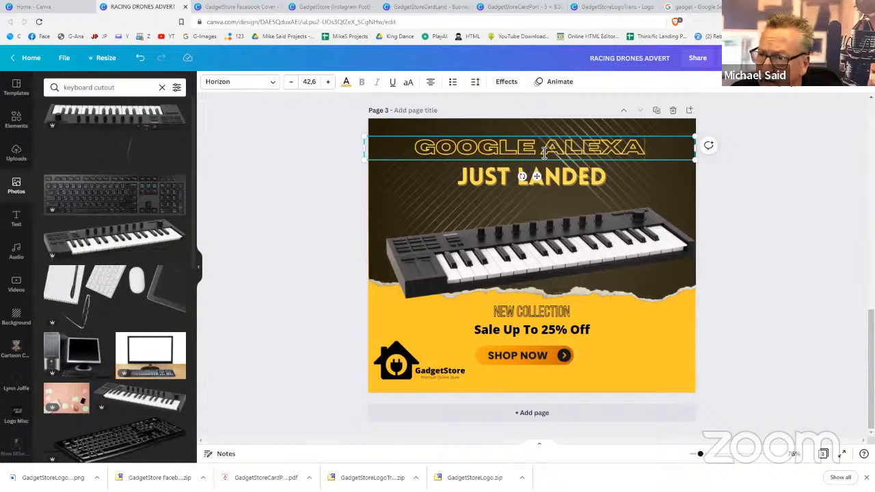
{"action": "left_click_drag", "start_coordinate": [535, 147], "coordinate": [425, 154]}
{"action": "type", "text": "AMA"}
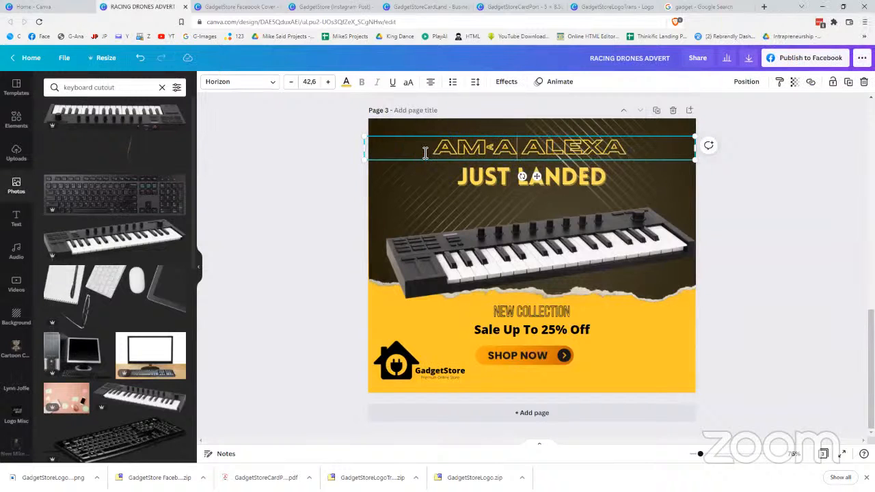
{"action": "key", "text": "BackSpace"}
{"action": "key", "text": "BackSpace"}
{"action": "type", "text": "Z"}
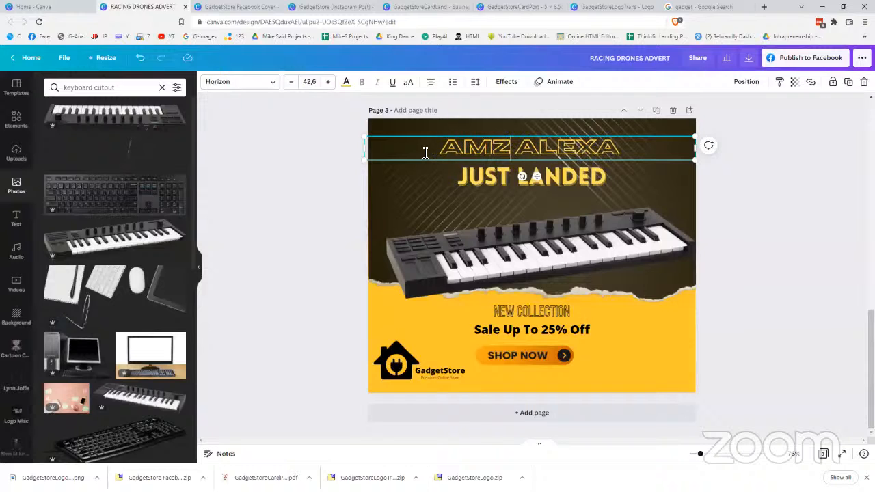
{"action": "key", "text": "BackSpace"}
{"action": "type", "text": "AZON"}
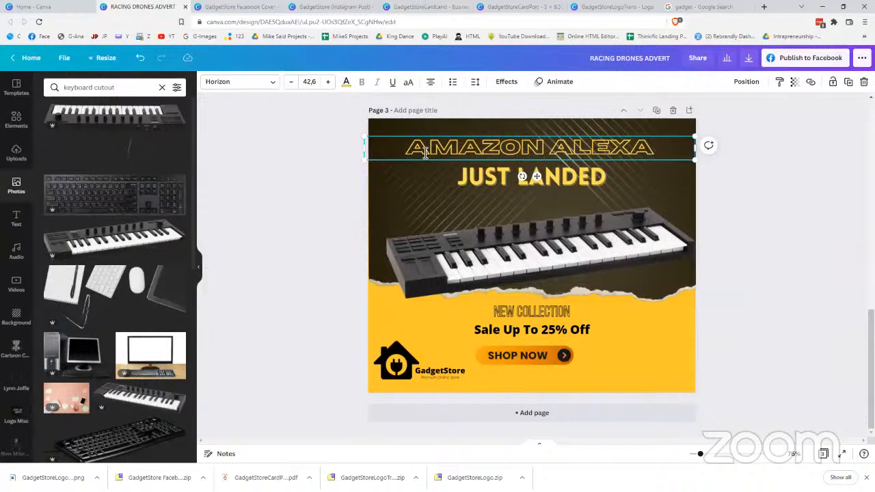
Change the tagline to NOW AVAILABLE IN SA and delete the keyboard photo
{"action": "left_click", "coordinate": [497, 189]}
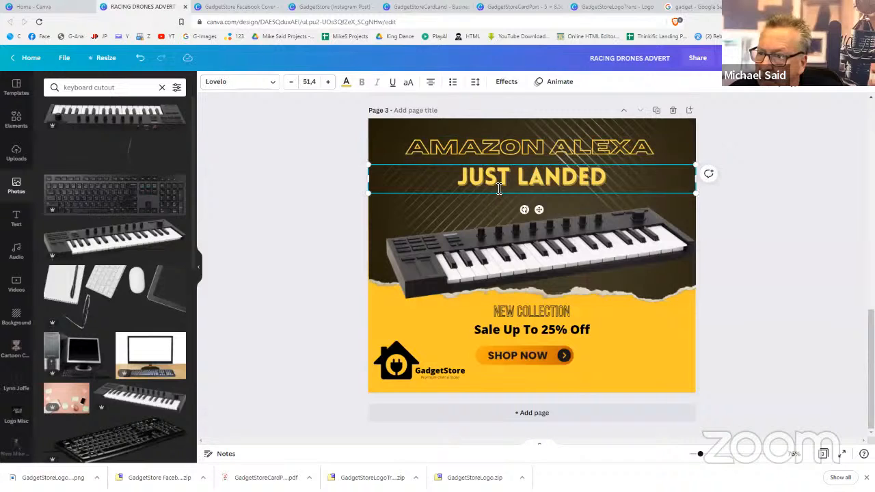
{"action": "left_click", "coordinate": [499, 190]}
{"action": "type", "text": "NOW"}
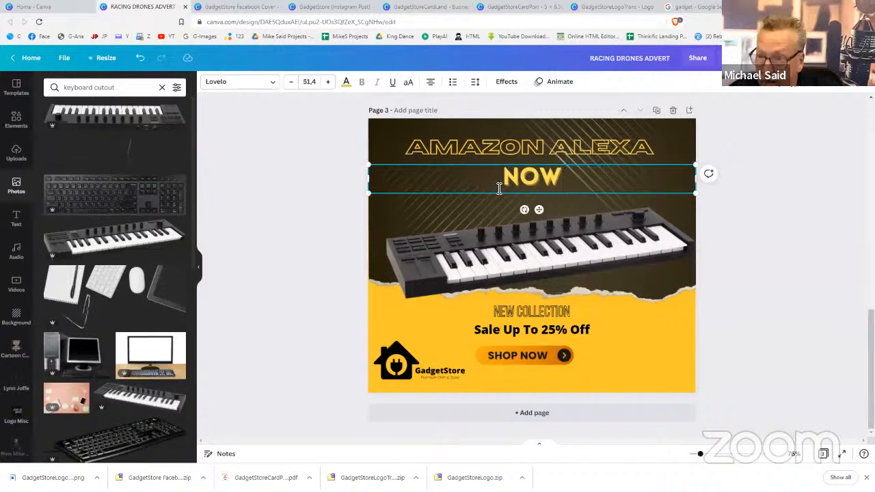
{"action": "type", "text": " AVAI"}
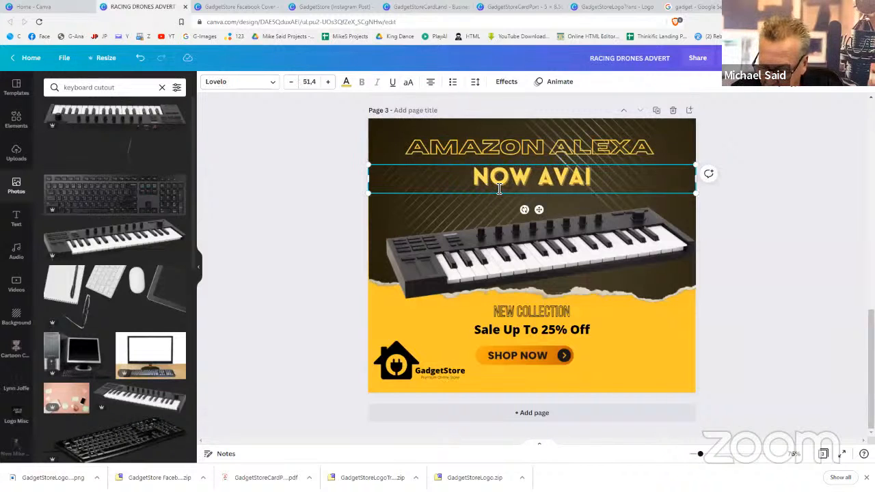
{"action": "type", "text": "LABLE IN SA"}
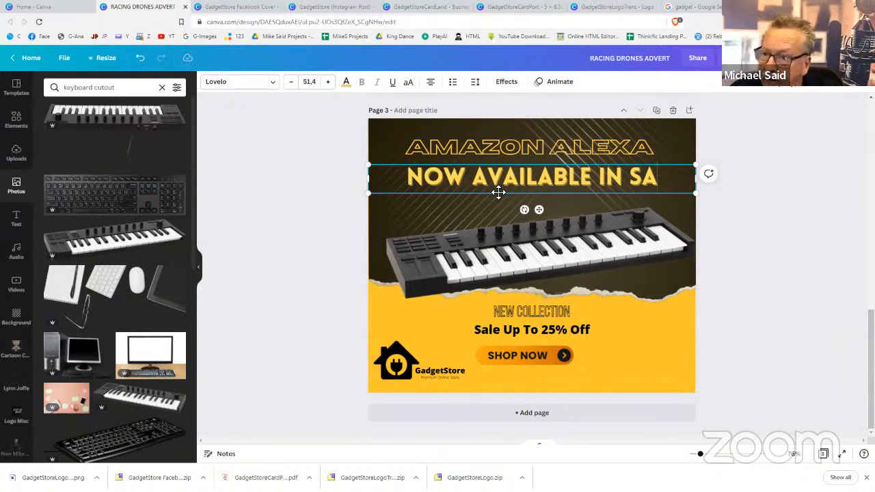
{"action": "left_click", "coordinate": [600, 249]}
{"action": "key", "text": "Delete"}
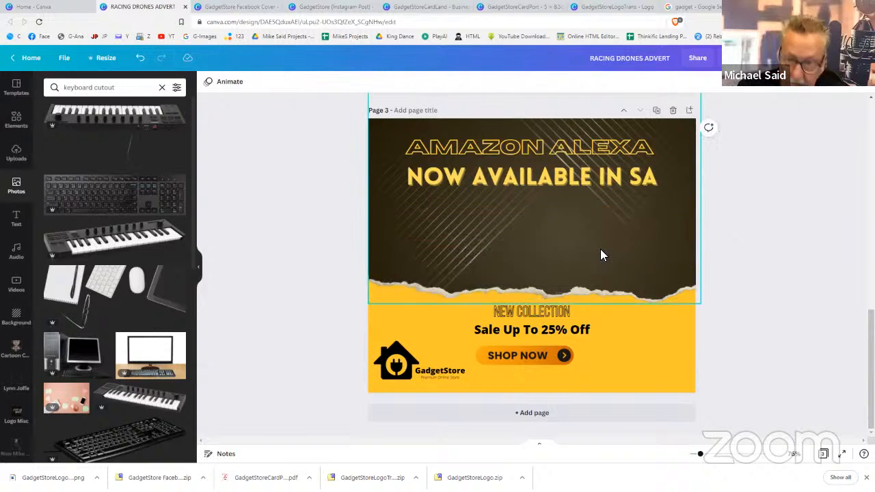
Search the Photos panel for 'alexa'
{"action": "left_click", "coordinate": [99, 87]}
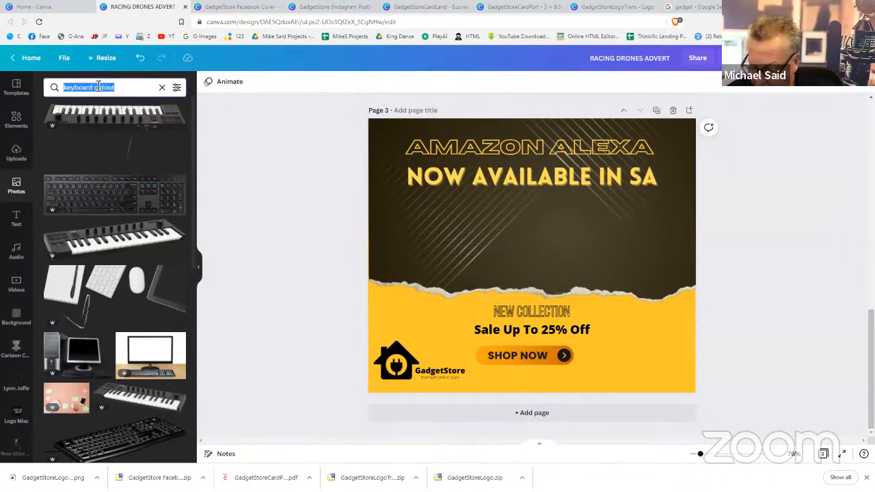
{"action": "type", "text": "alexa"}
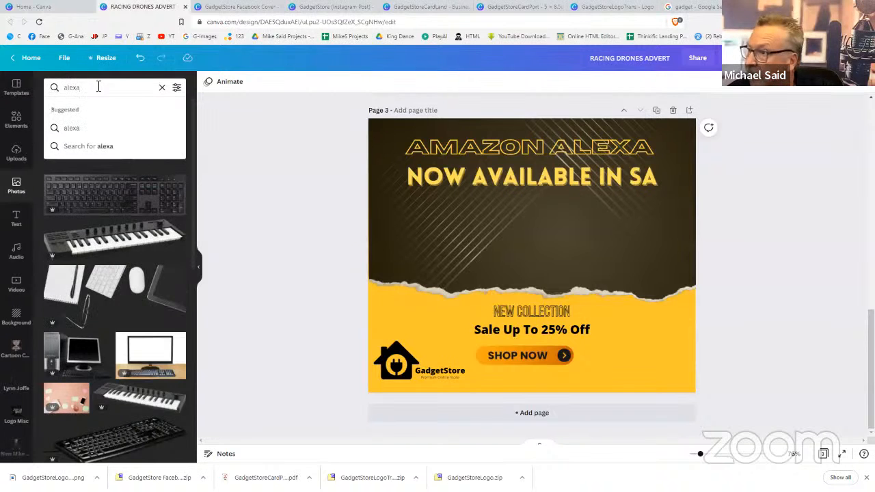
{"action": "key", "text": "Return"}
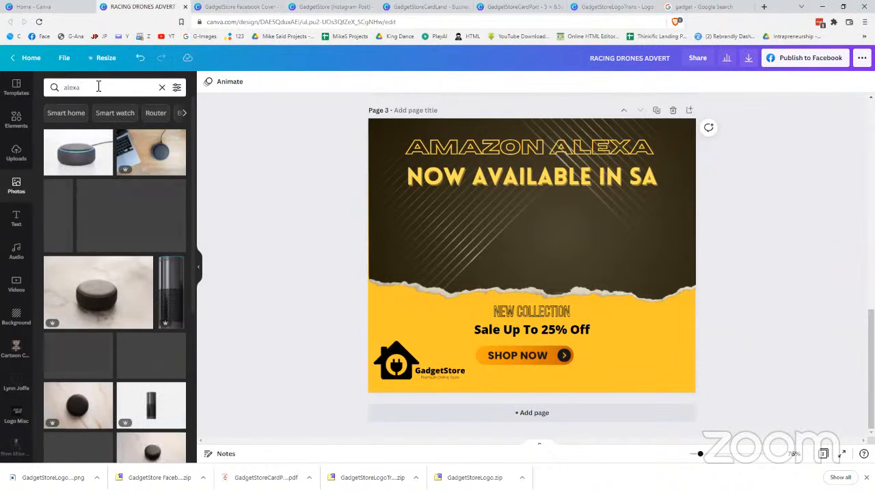
Replace ALEXA with ECHO so the heading reads AMAZON ECHO
{"action": "left_click", "coordinate": [632, 146]}
{"action": "left_click", "coordinate": [632, 147]}
{"action": "left_click", "coordinate": [561, 150]}
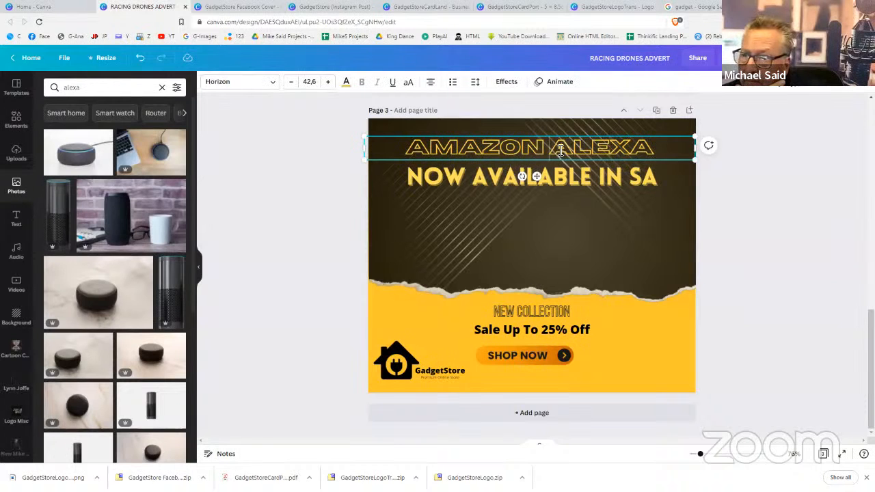
{"action": "left_click_drag", "start_coordinate": [561, 150], "coordinate": [649, 161]}
{"action": "type", "text": "ECHO"}
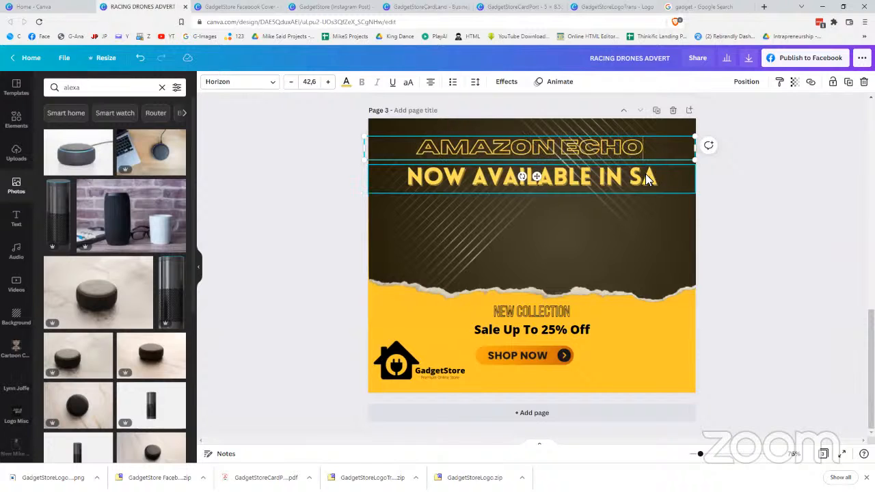
Shrink the NOW AVAILABLE IN SA tagline to 45.4 and add the round Echo speaker photo
{"action": "left_click", "coordinate": [645, 174]}
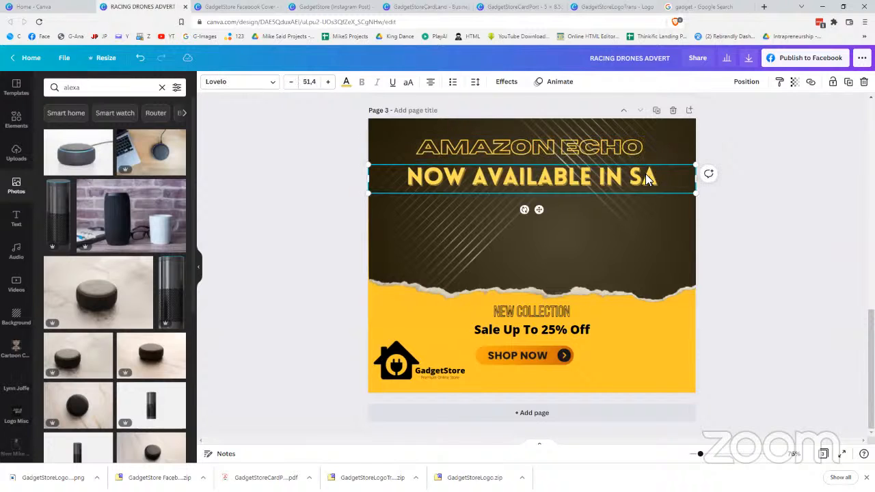
{"action": "left_click", "coordinate": [290, 82]}
{"action": "left_click", "coordinate": [290, 82]}
{"action": "left_click", "coordinate": [289, 82]}
{"action": "left_click", "coordinate": [288, 83]}
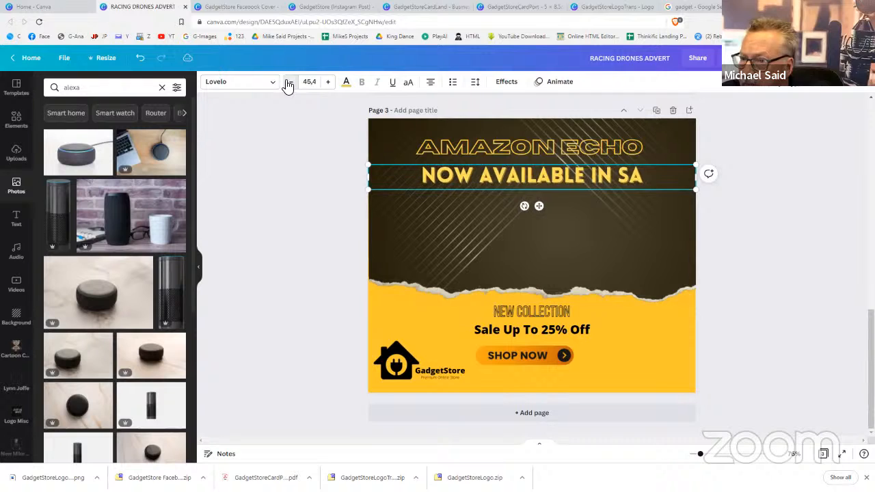
{"action": "left_click", "coordinate": [757, 320]}
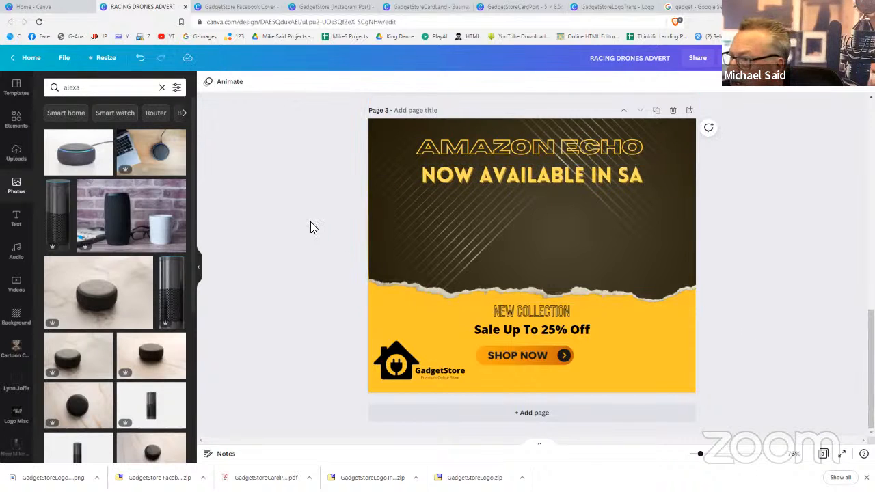
{"action": "left_click", "coordinate": [61, 152]}
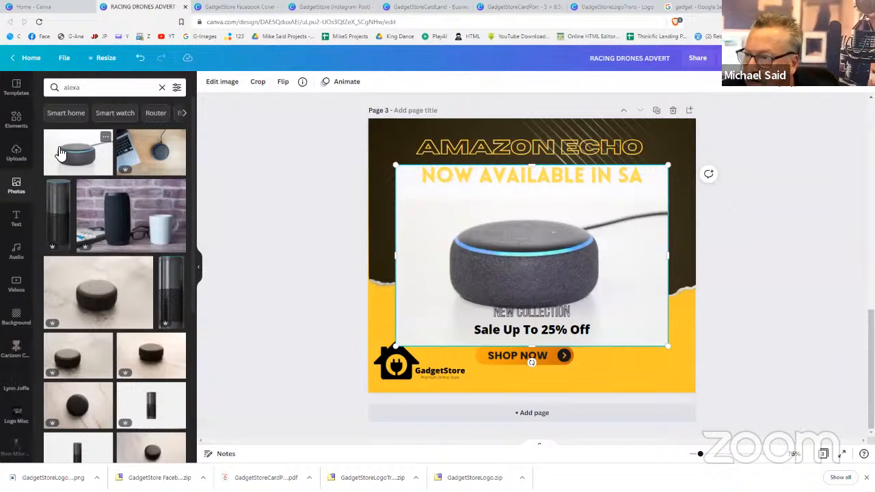
Remove the Echo Dot photo's white background, then enlarge and centre it over the dark upper area
{"action": "left_click", "coordinate": [230, 88]}
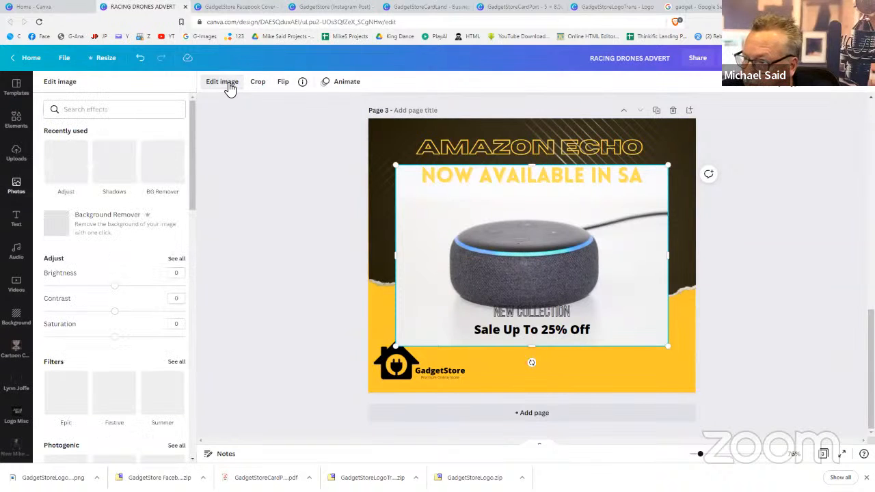
{"action": "left_click", "coordinate": [94, 235]}
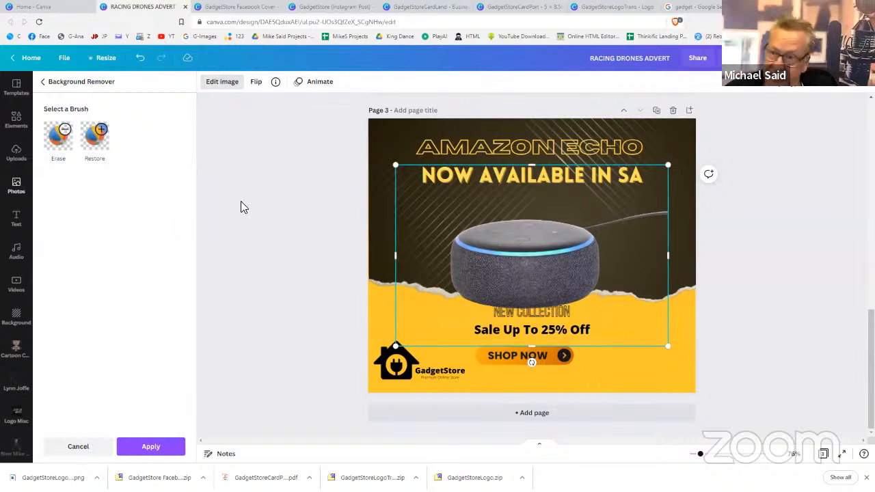
{"action": "left_click_drag", "start_coordinate": [397, 165], "coordinate": [347, 103]}
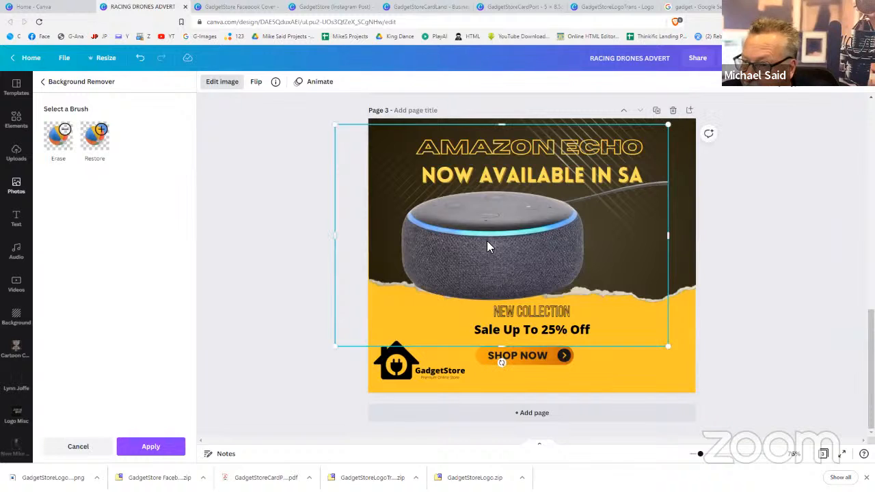
{"action": "left_click_drag", "start_coordinate": [511, 245], "coordinate": [516, 246]}
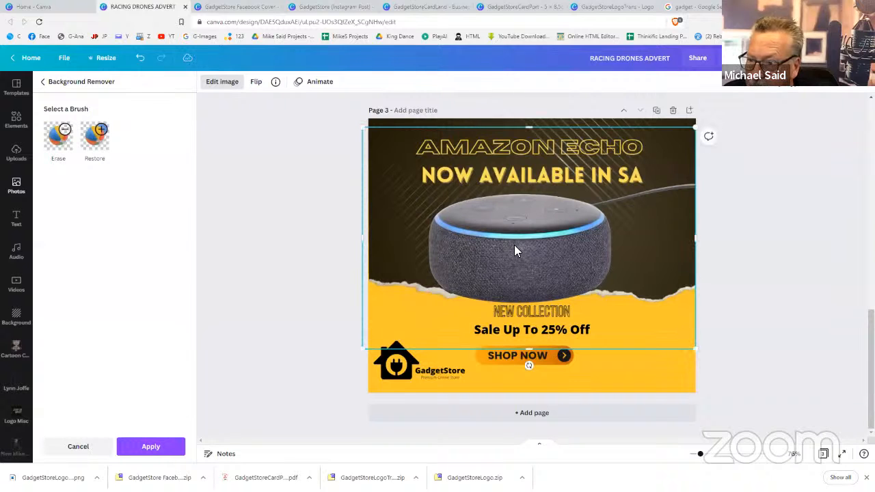
{"action": "left_click", "coordinate": [764, 259]}
{"action": "left_click", "coordinate": [764, 259]}
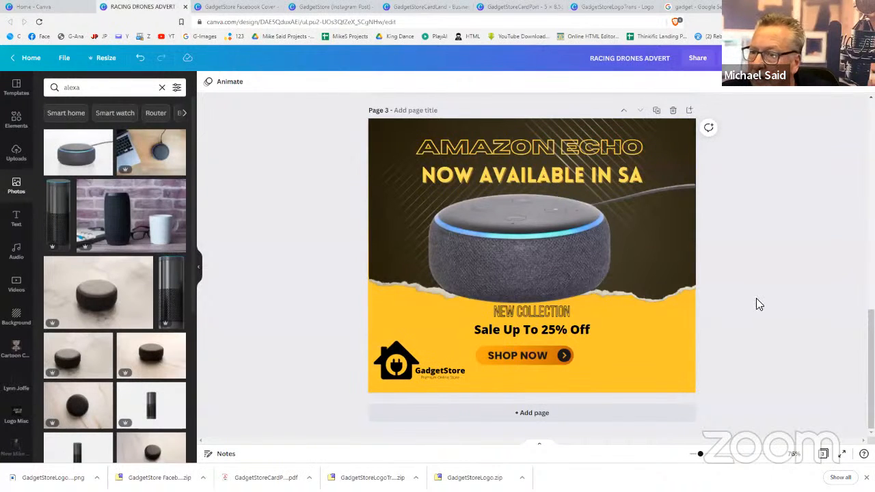
{"action": "scroll", "coordinate": [757, 304], "scroll_direction": "up", "scroll_amount": 6}
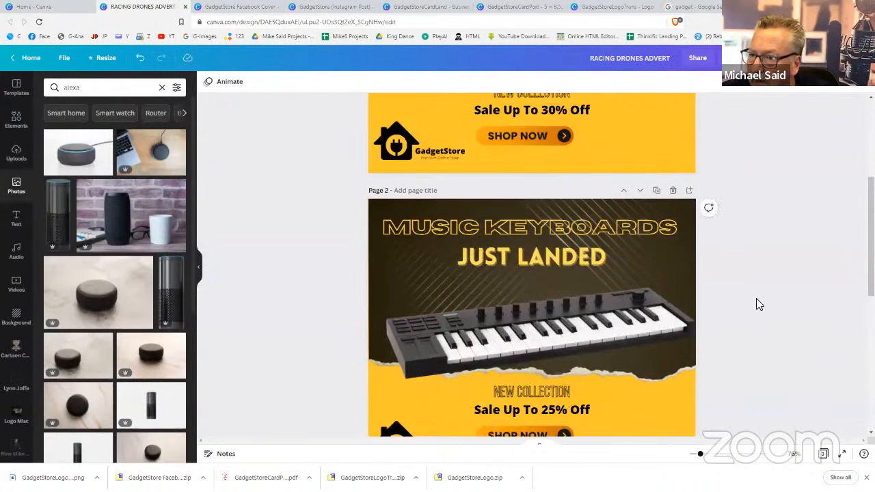
{"action": "scroll", "coordinate": [757, 303], "scroll_direction": "up", "scroll_amount": 5}
{"action": "scroll", "coordinate": [757, 303], "scroll_direction": "down", "scroll_amount": 6}
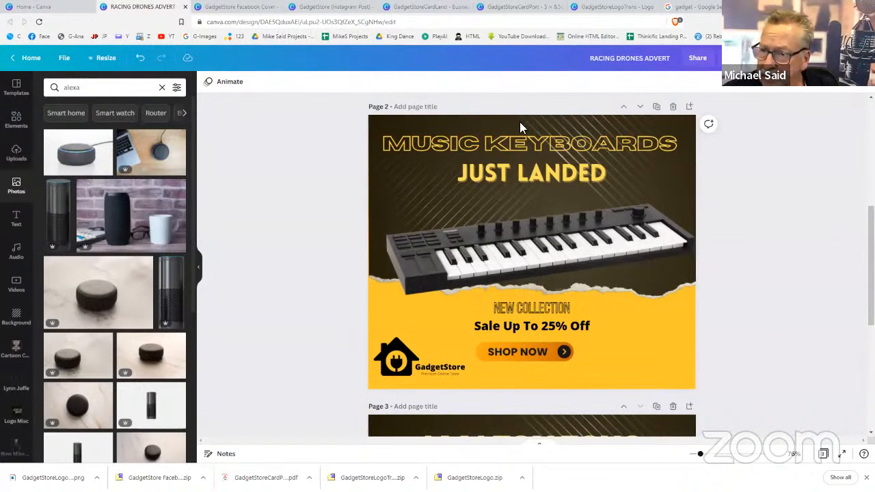
{"action": "left_click", "coordinate": [643, 60]}
{"action": "type", "text": "FACEBOOK"}
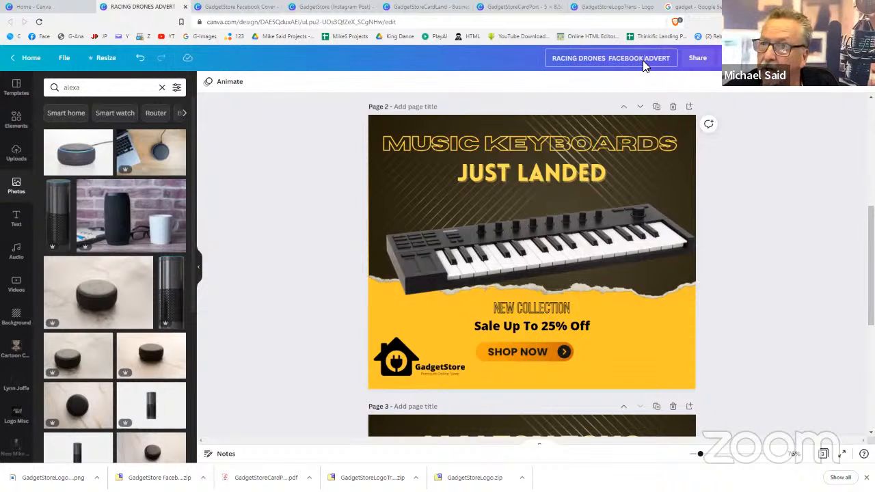
Confirm the RACING DRONES FACEBOOK ADVERT title and make an Instagram Post (1080 × 1080 px) copy
{"action": "left_click", "coordinate": [756, 192]}
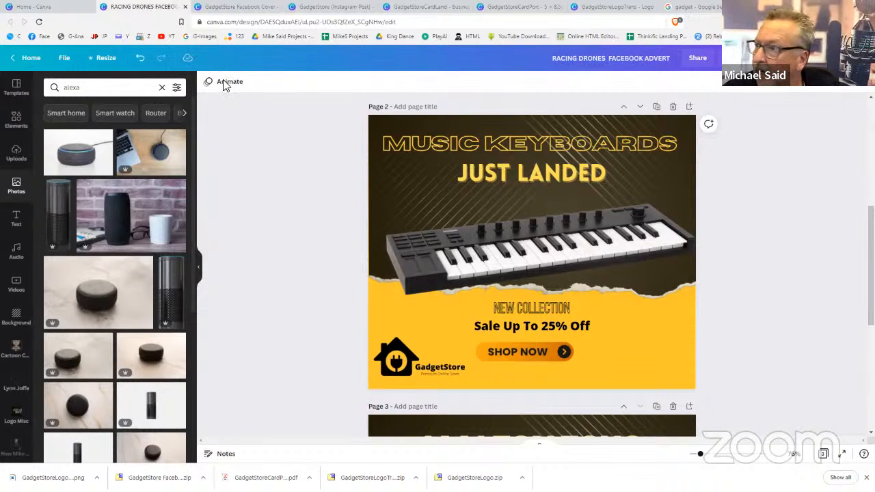
{"action": "left_click", "coordinate": [102, 60]}
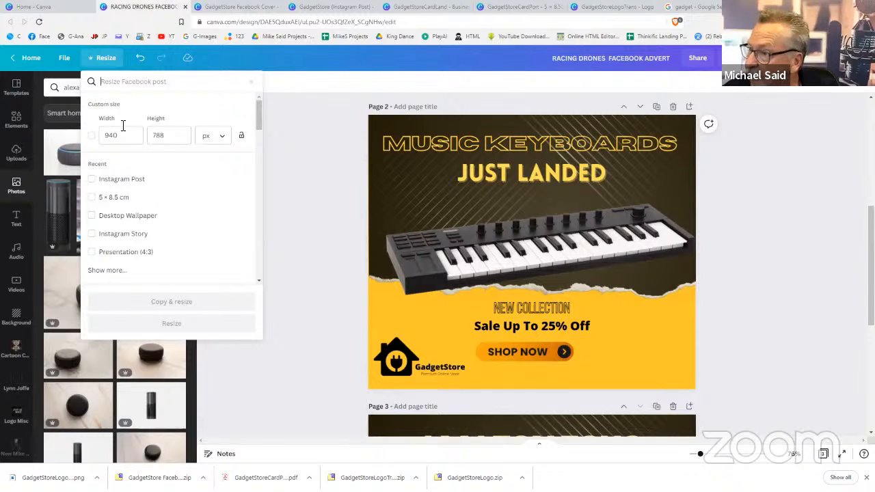
{"action": "left_click", "coordinate": [92, 180]}
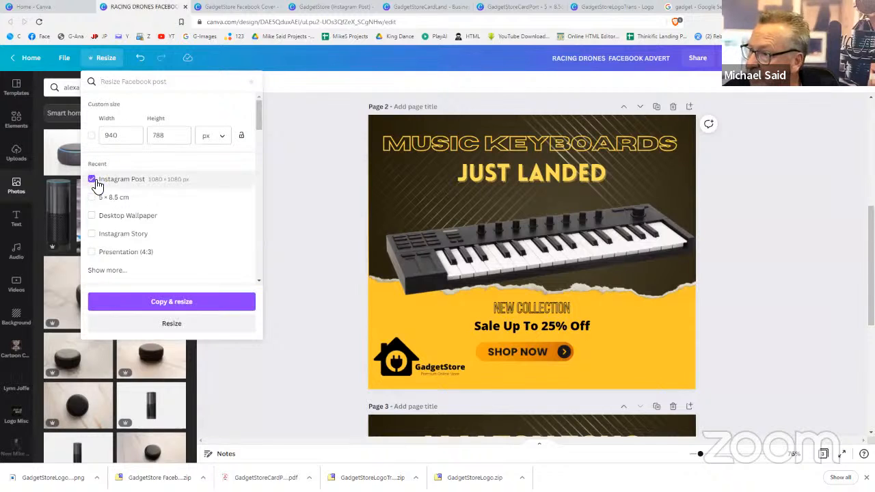
{"action": "left_click", "coordinate": [165, 307]}
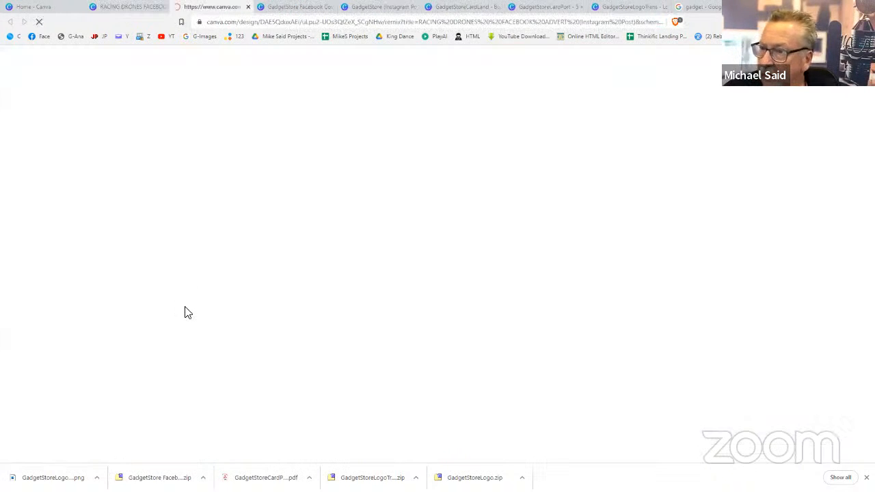
Delete the stray speaker photo from the original's page 2, then switch to the Instagram copy
{"action": "left_click", "coordinate": [131, 7]}
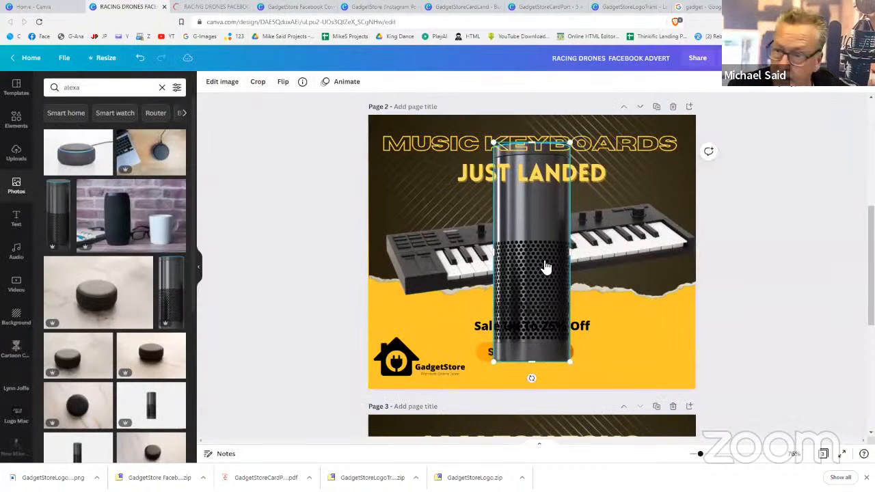
{"action": "key", "text": "Delete"}
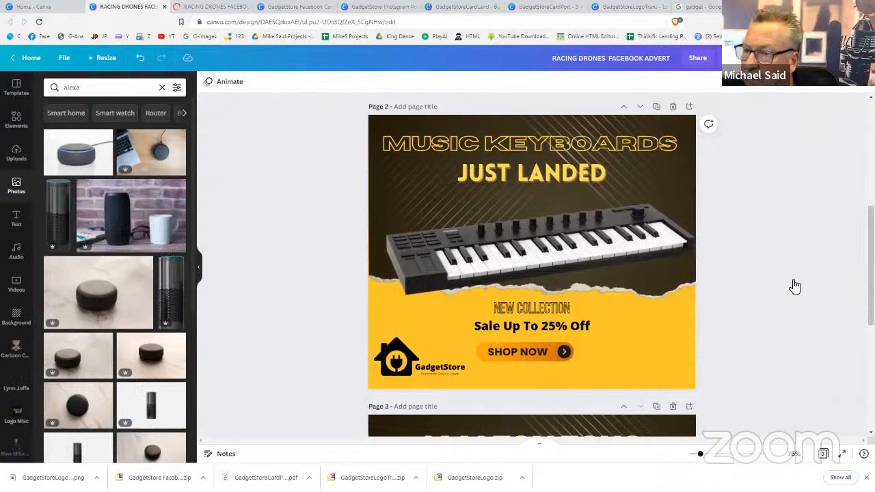
{"action": "left_click", "coordinate": [217, 7]}
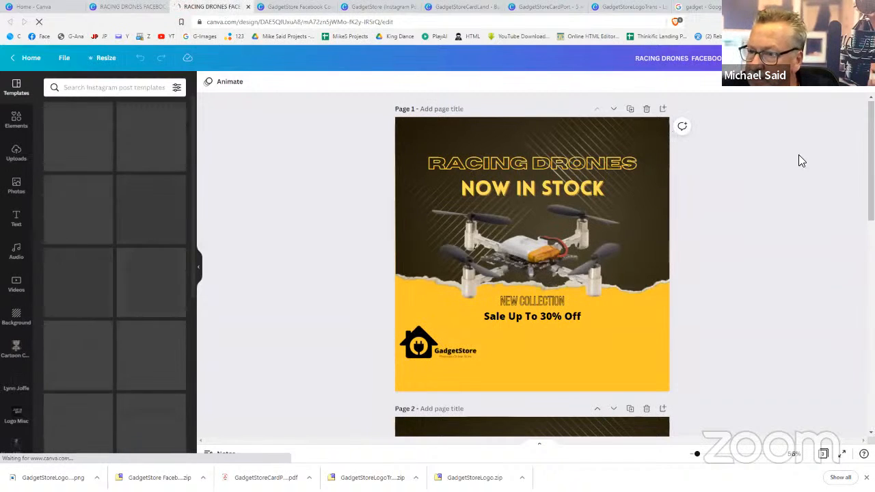
Delete the stray tall speaker photo from page 2 of the Instagram copy
{"action": "scroll", "coordinate": [718, 277], "scroll_direction": "down", "scroll_amount": 5}
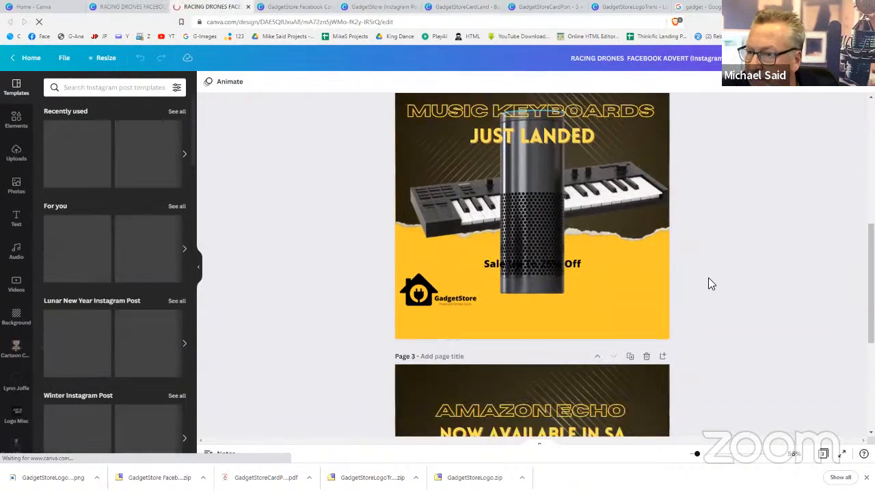
{"action": "scroll", "coordinate": [474, 232], "scroll_direction": "up", "scroll_amount": 1}
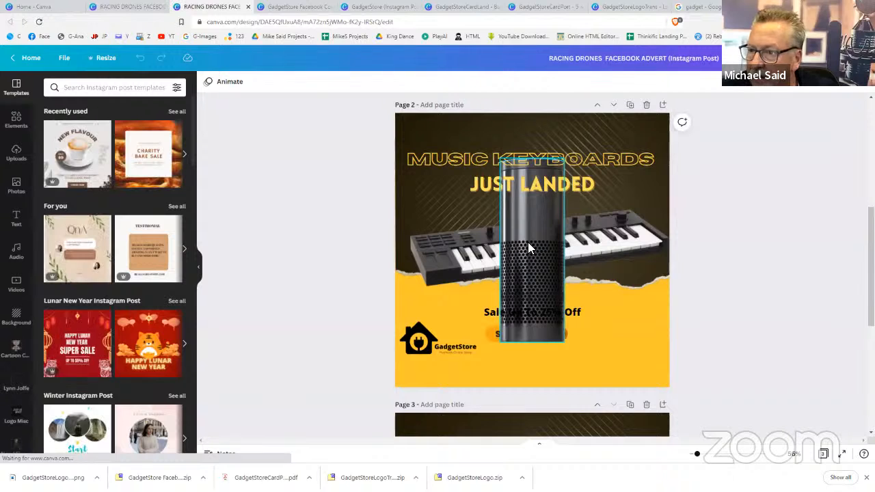
{"action": "left_click", "coordinate": [528, 242]}
{"action": "key", "text": "Delete"}
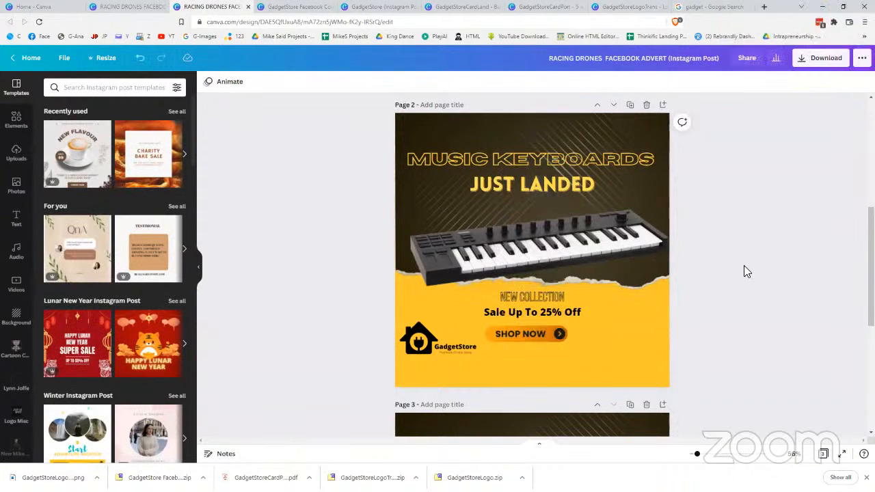
Select RACING DRONES FACEBOOK at the start of the design title
{"action": "scroll", "coordinate": [745, 270], "scroll_direction": "down", "scroll_amount": 4}
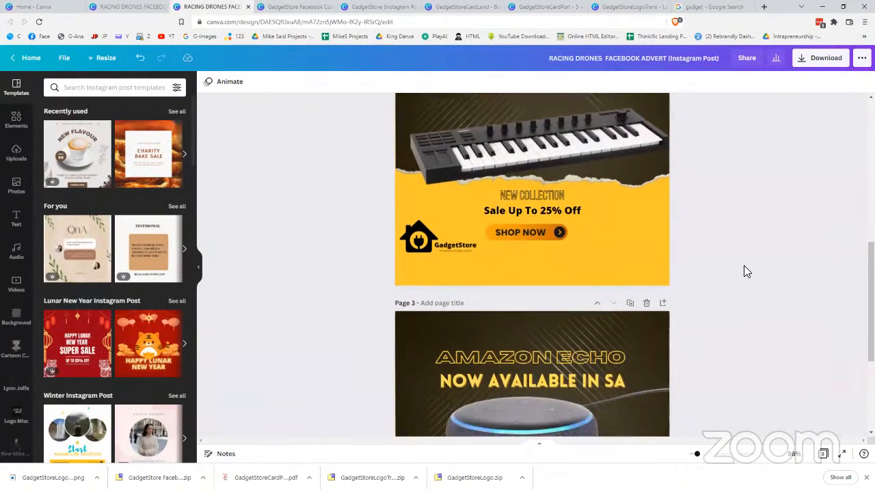
{"action": "scroll", "coordinate": [746, 270], "scroll_direction": "up", "scroll_amount": 3}
{"action": "scroll", "coordinate": [746, 270], "scroll_direction": "up", "scroll_amount": 3}
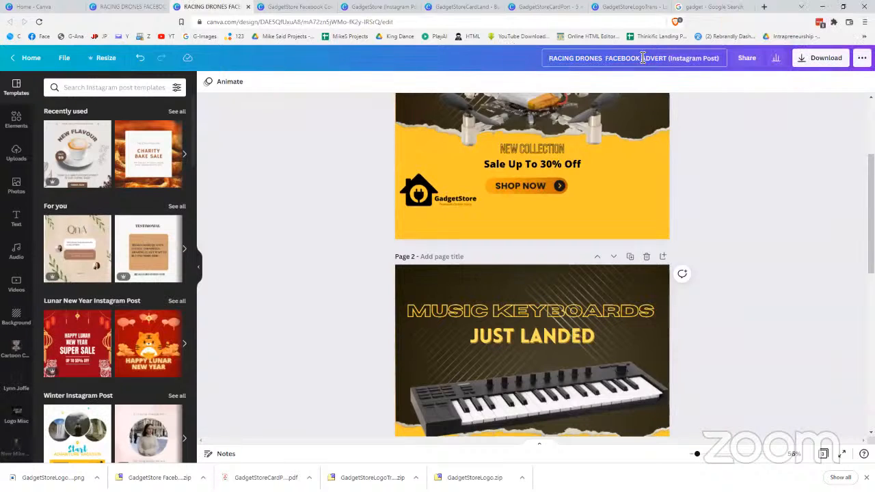
{"action": "left_click_drag", "start_coordinate": [643, 58], "coordinate": [548, 57]}
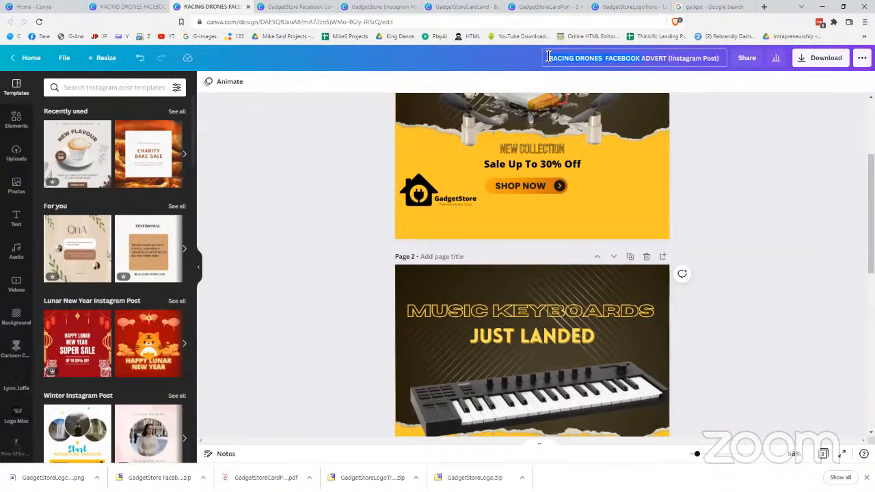
Trim the title to 'ADVERT (Instagram Post)' and scroll through the drone, keyboard and Echo pages
{"action": "key", "text": "BackSpace"}
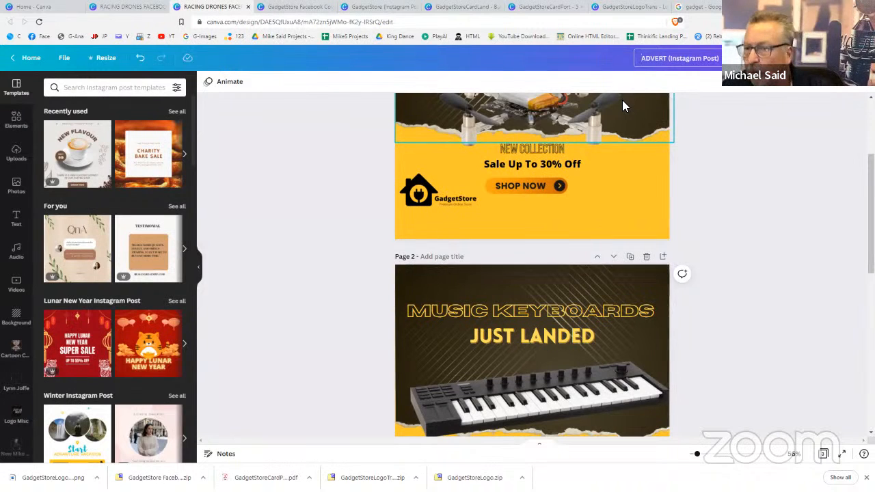
{"action": "left_click", "coordinate": [764, 201]}
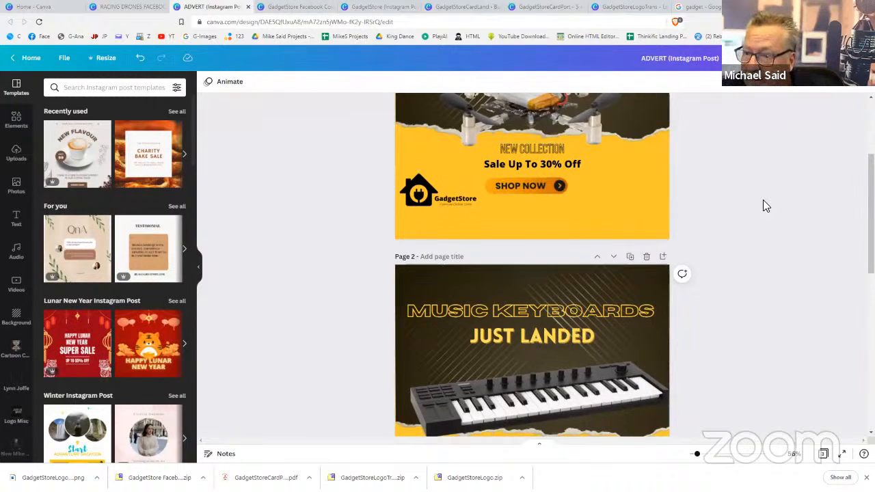
{"action": "scroll", "coordinate": [764, 203], "scroll_direction": "down", "scroll_amount": 5}
{"action": "scroll", "coordinate": [764, 204], "scroll_direction": "down", "scroll_amount": 2}
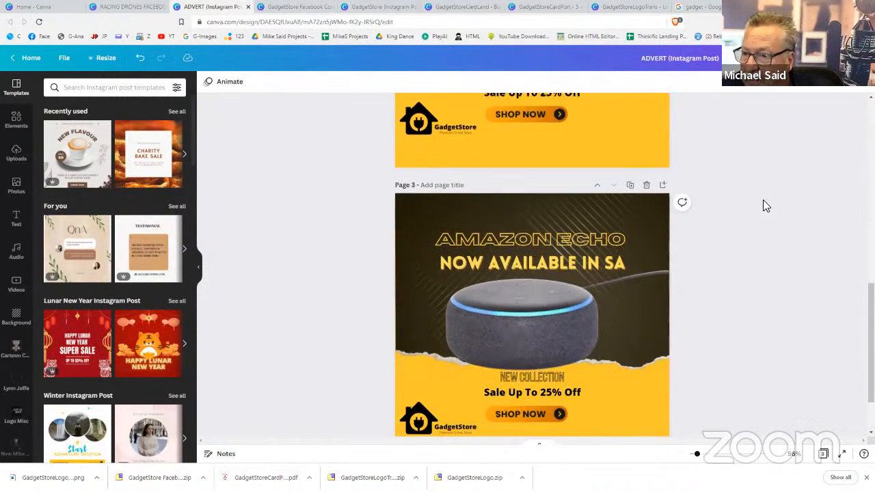
{"action": "scroll", "coordinate": [764, 200], "scroll_direction": "up", "scroll_amount": 2}
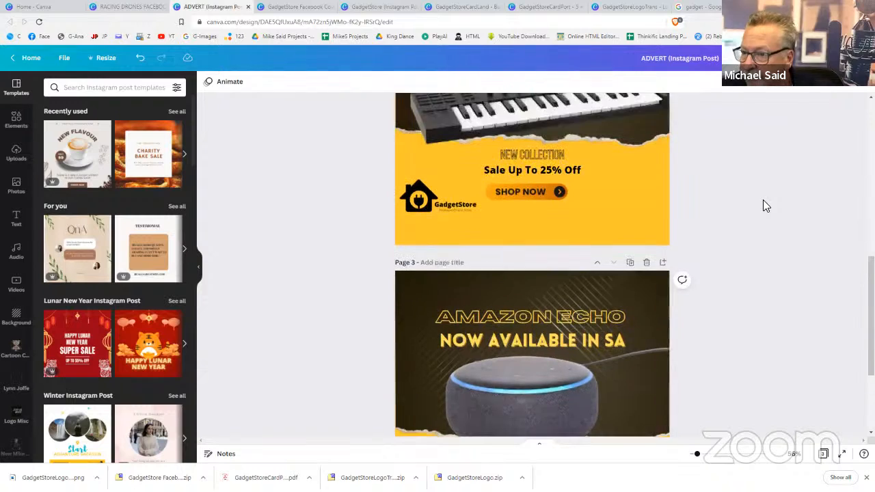
{"action": "scroll", "coordinate": [764, 200], "scroll_direction": "down", "scroll_amount": 2}
{"action": "scroll", "coordinate": [765, 202], "scroll_direction": "up", "scroll_amount": 8}
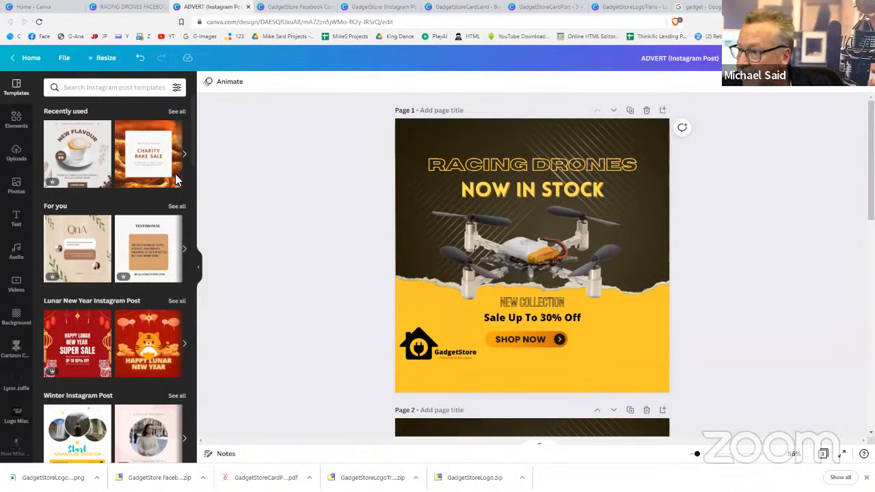
Open the GadgetStore uploads folder in the sidebar and switch to File Explorer's GadgetStoreLogoTrans folder
{"action": "scroll", "coordinate": [37, 231], "scroll_direction": "down", "scroll_amount": 3}
{"action": "scroll", "coordinate": [26, 383], "scroll_direction": "down", "scroll_amount": 5}
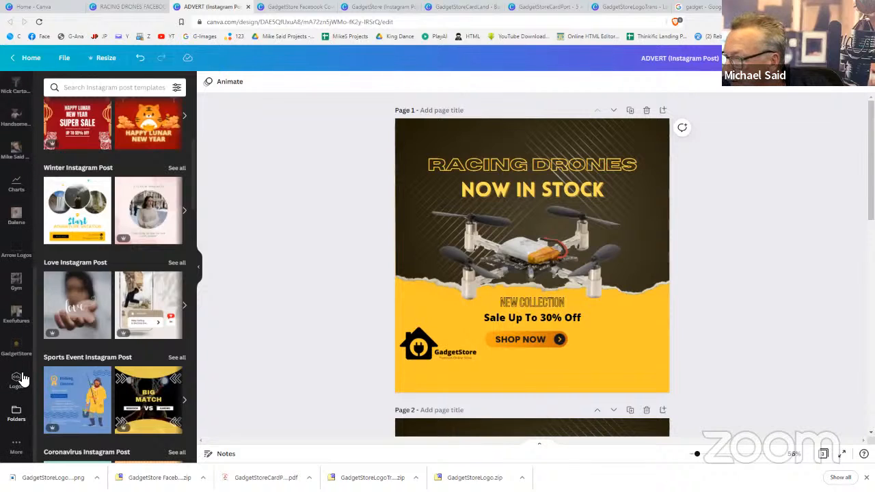
{"action": "left_click", "coordinate": [16, 350]}
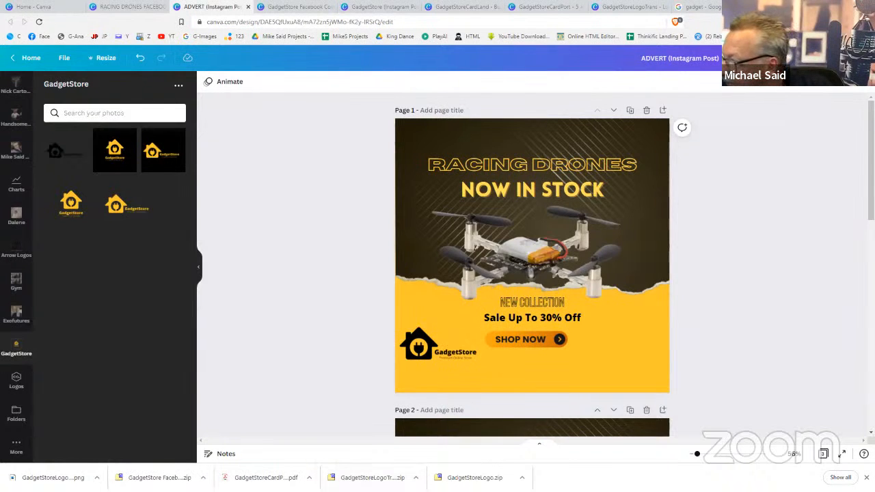
{"action": "key", "text": "alt+Tab"}
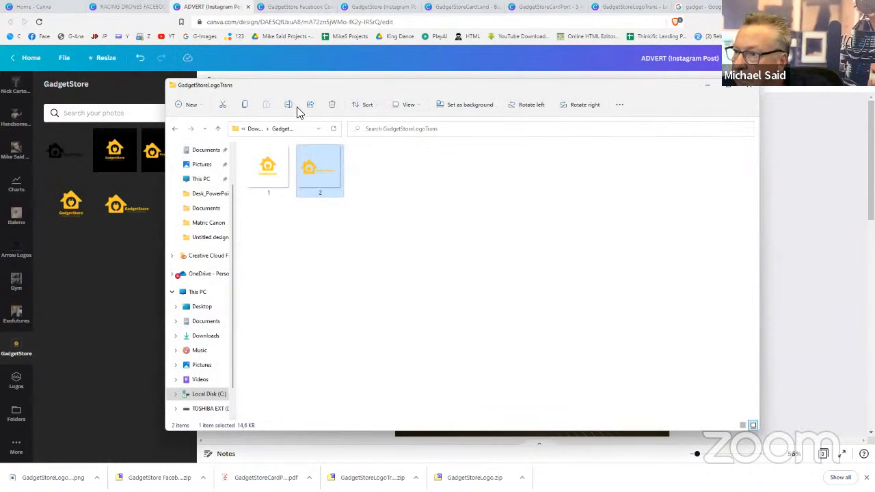
From Downloads > GadgetStore Facebook Cover, drag the Drone, Generic, Products and VR Set images into Canva
{"action": "left_click_drag", "start_coordinate": [338, 89], "coordinate": [493, 98]}
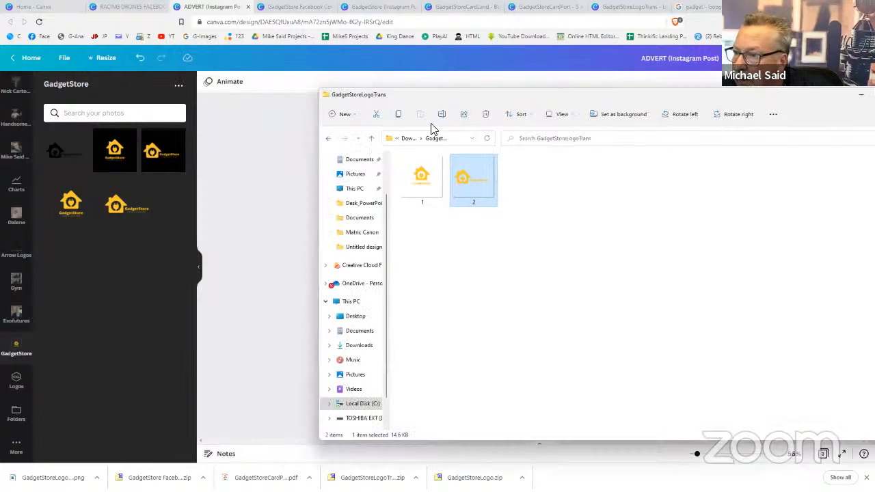
{"action": "left_click", "coordinate": [370, 139]}
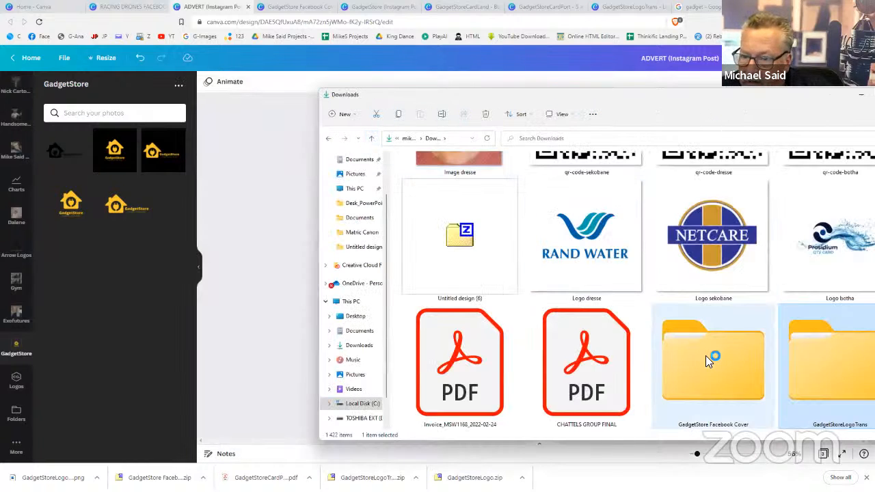
{"action": "double_click", "coordinate": [707, 357]}
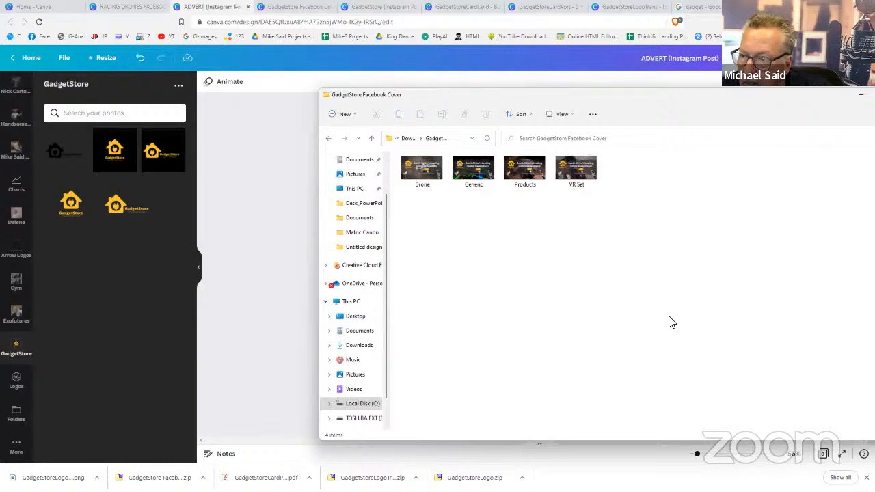
{"action": "left_click_drag", "start_coordinate": [632, 175], "coordinate": [70, 285]}
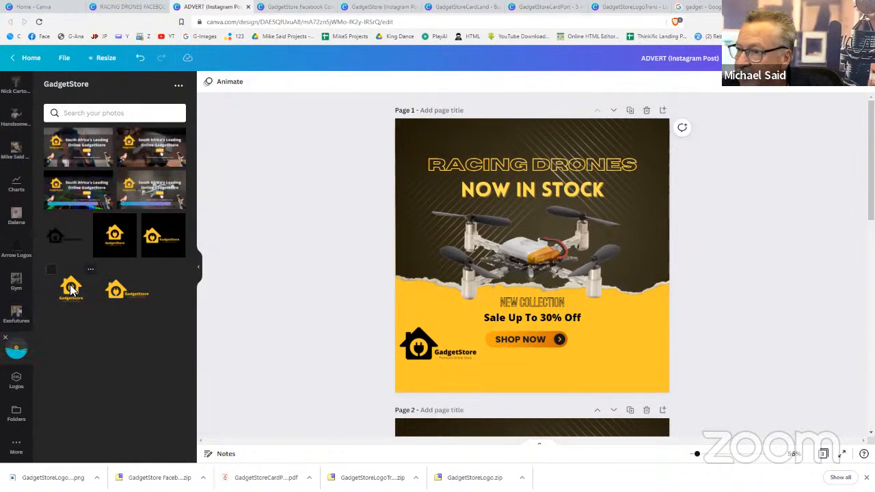
Reload the Canva home page and open Recent designs to show ADVERT, then return to ADVERT
{"action": "left_click", "coordinate": [60, 8]}
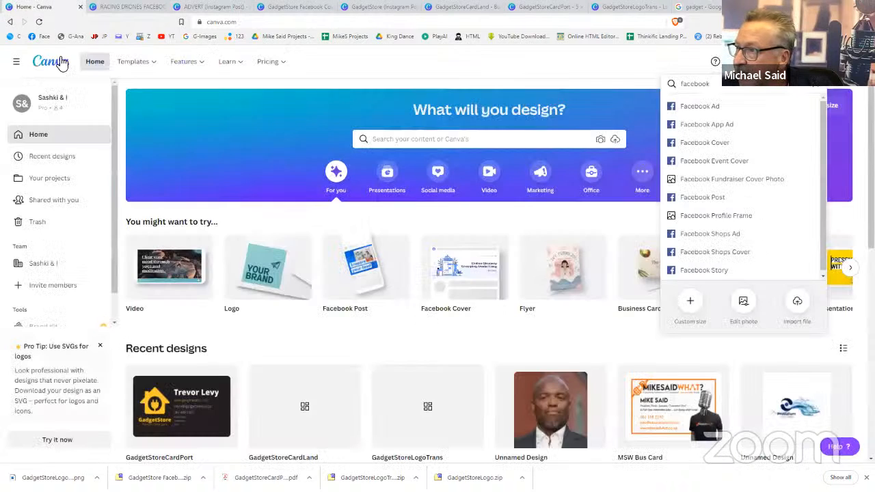
{"action": "left_click", "coordinate": [62, 62]}
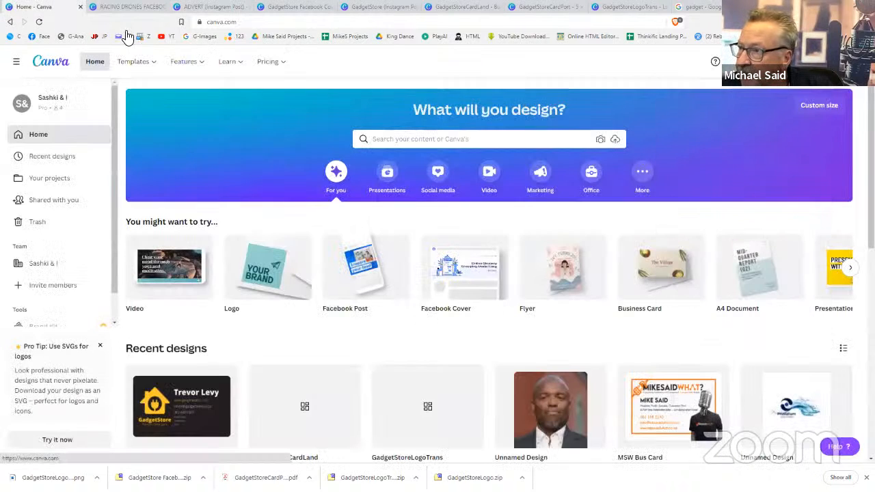
{"action": "left_click", "coordinate": [40, 21]}
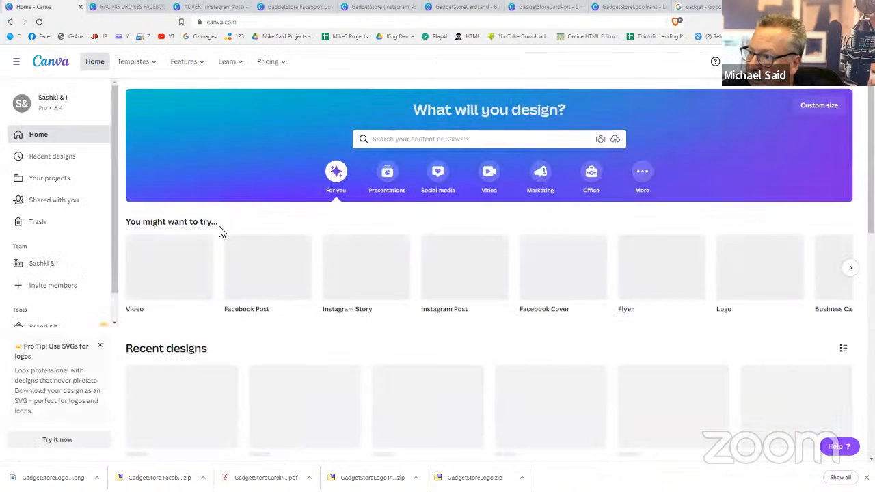
{"action": "scroll", "coordinate": [219, 232], "scroll_direction": "down", "scroll_amount": 1}
{"action": "scroll", "coordinate": [219, 236], "scroll_direction": "down", "scroll_amount": 1}
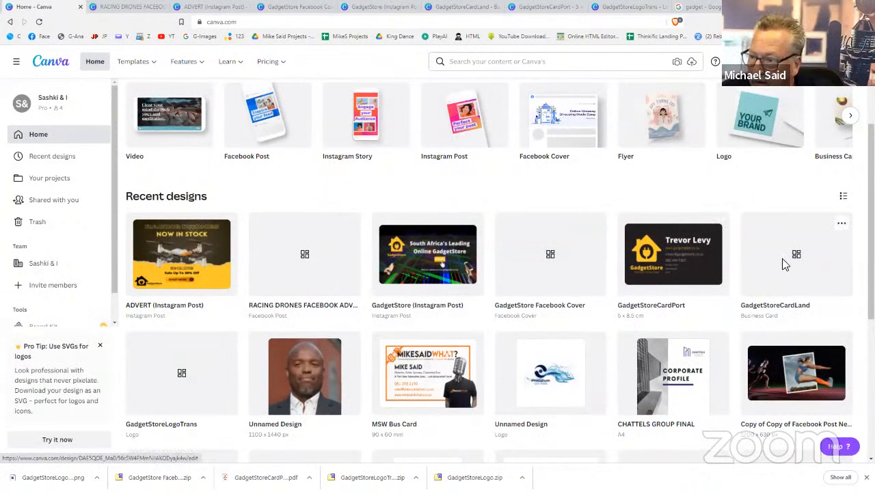
{"action": "left_click", "coordinate": [74, 156]}
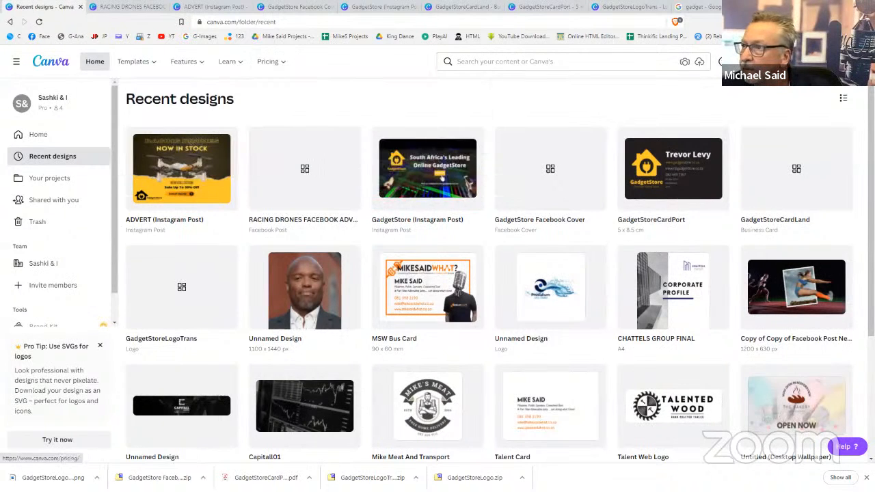
{"action": "left_click", "coordinate": [212, 7]}
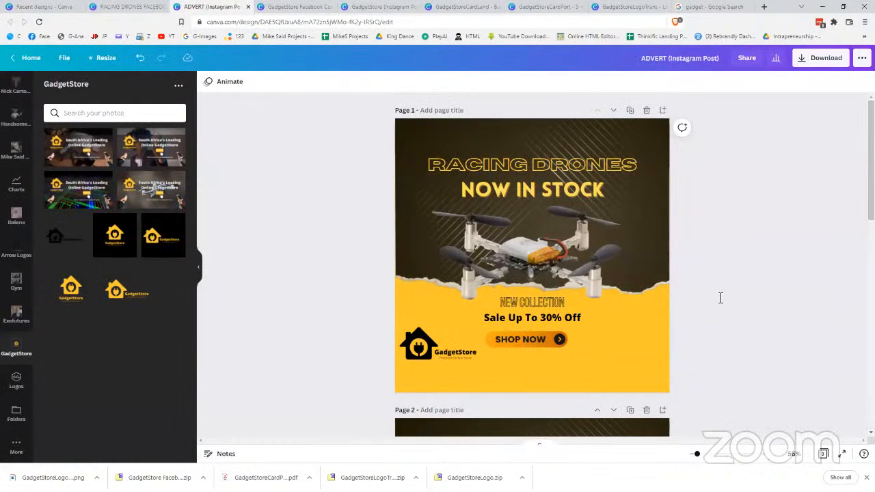
Glance at the GadgetStore Instagram post, then create a new Facebook Post via Create a design
{"action": "left_click", "coordinate": [57, 9]}
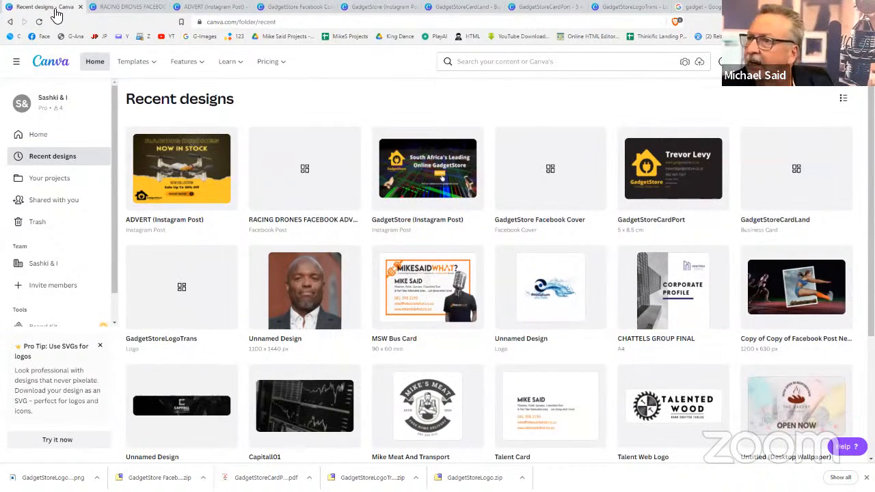
{"action": "left_click", "coordinate": [379, 9]}
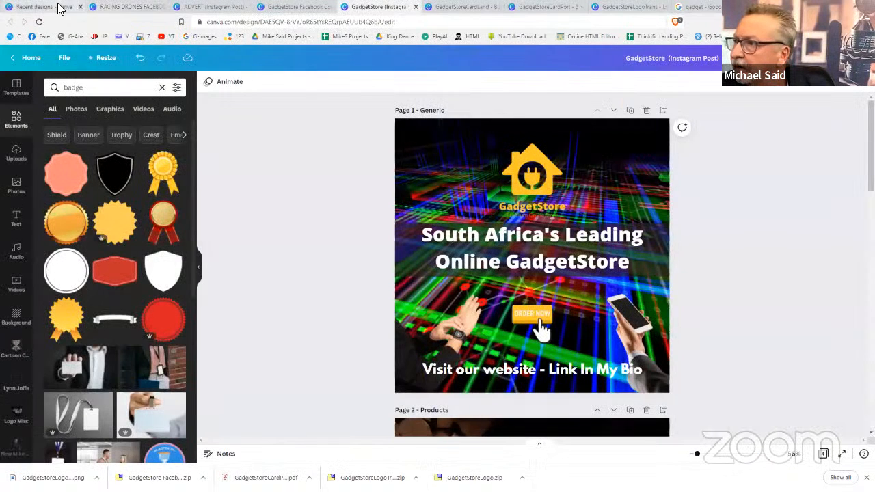
{"action": "left_click", "coordinate": [59, 9]}
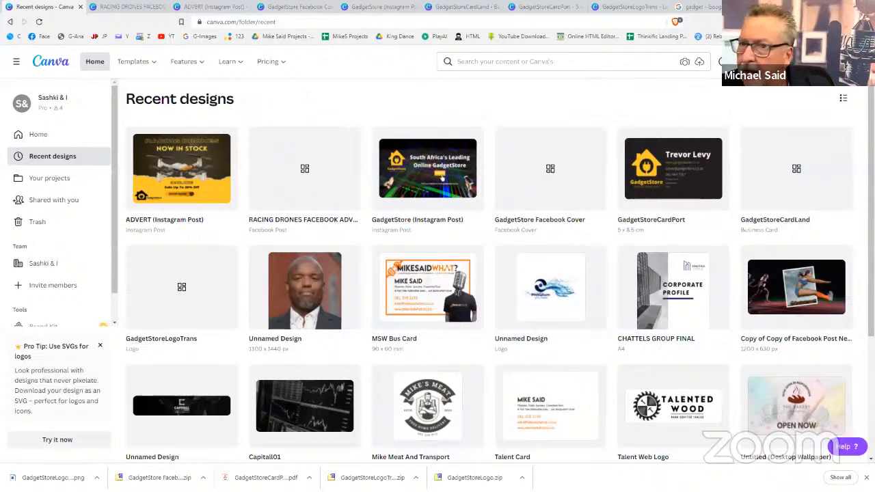
{"action": "left_click", "coordinate": [797, 62]}
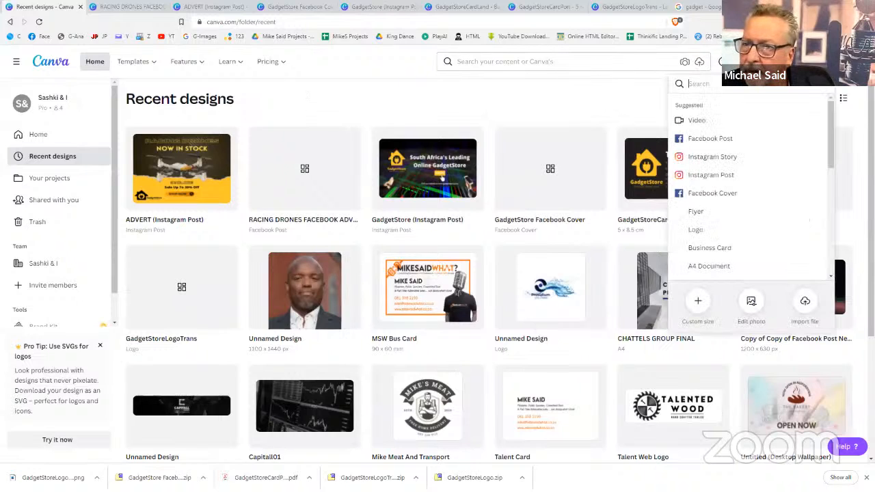
{"action": "left_click", "coordinate": [723, 138]}
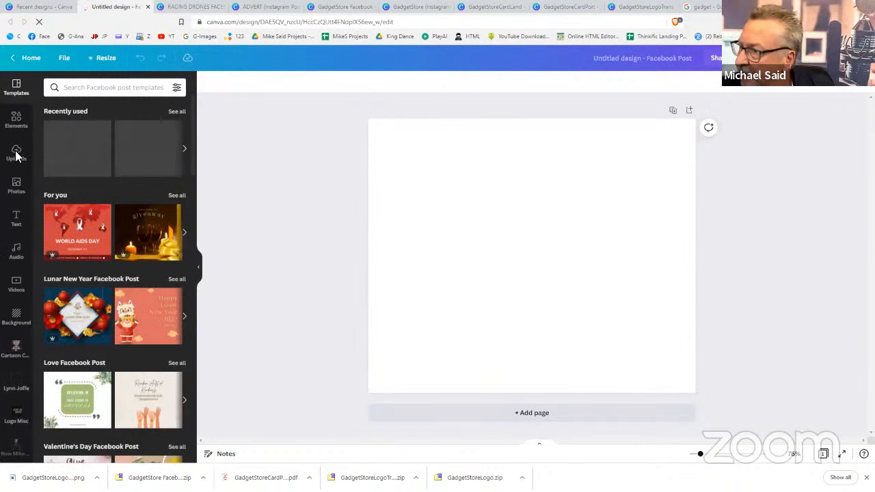
Search the stock Photos for 'yoga cutout' and scroll through the results
{"action": "left_click", "coordinate": [10, 195]}
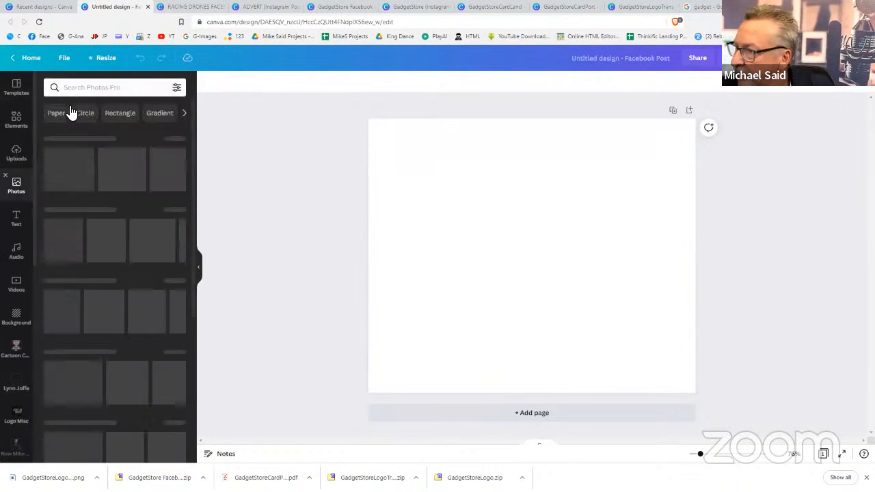
{"action": "left_click", "coordinate": [84, 87]}
{"action": "type", "text": "yoga"}
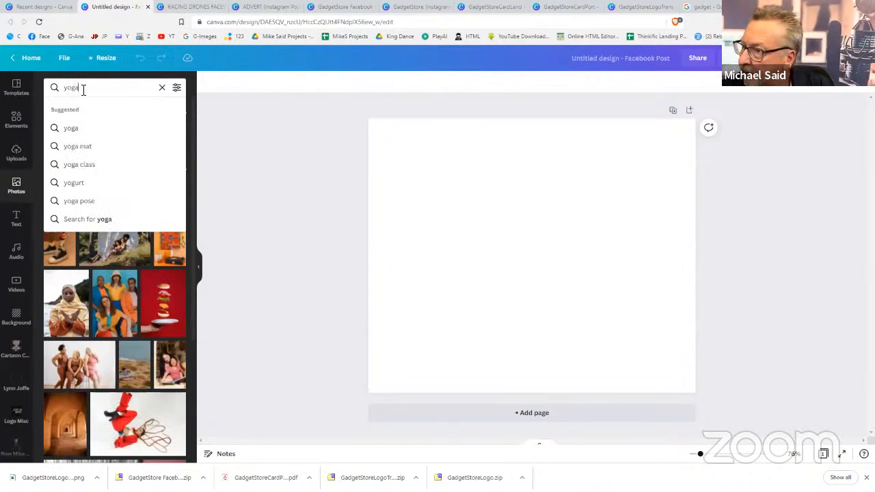
{"action": "type", "text": " c"}
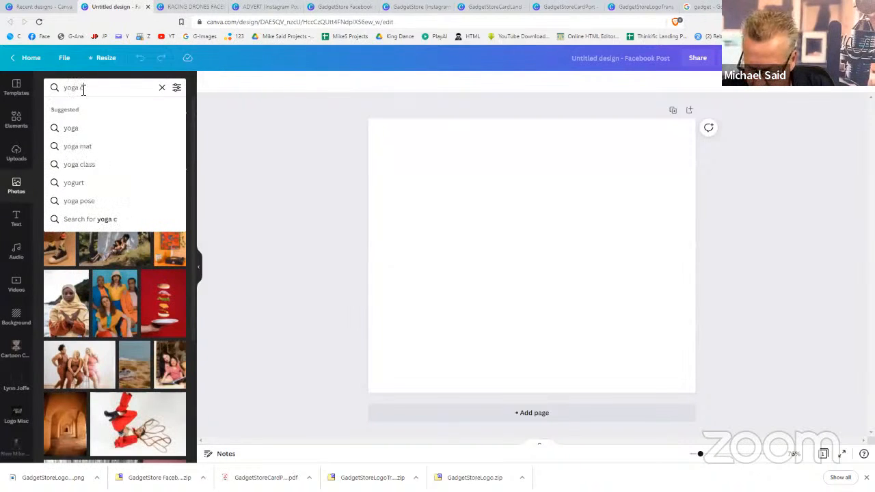
{"action": "type", "text": "utout"}
{"action": "key", "text": "Return"}
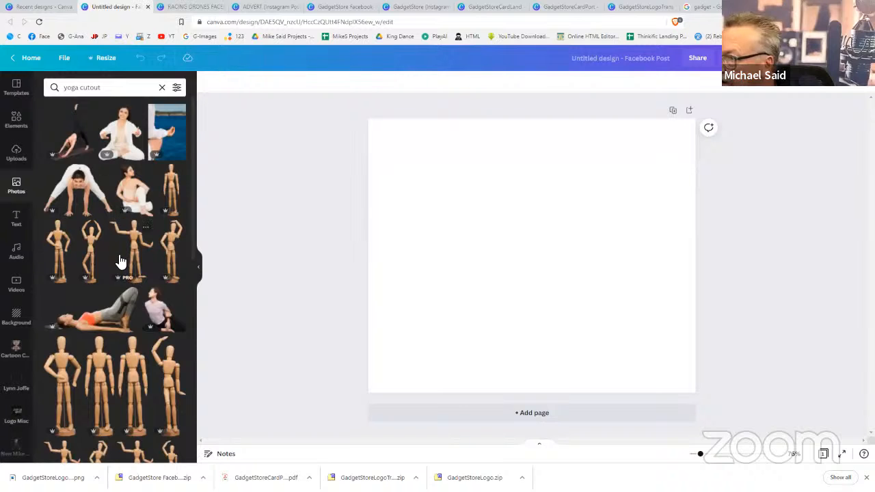
{"action": "scroll", "coordinate": [120, 262], "scroll_direction": "down", "scroll_amount": 10}
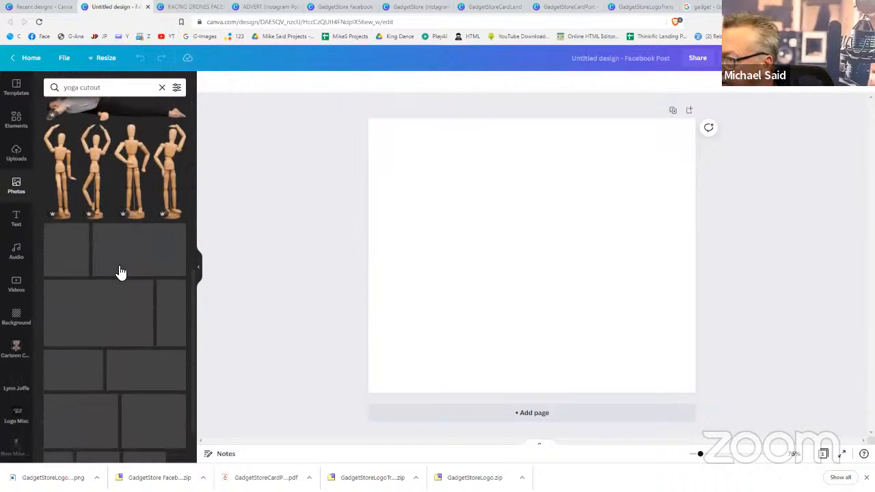
{"action": "scroll", "coordinate": [120, 272], "scroll_direction": "down", "scroll_amount": 1}
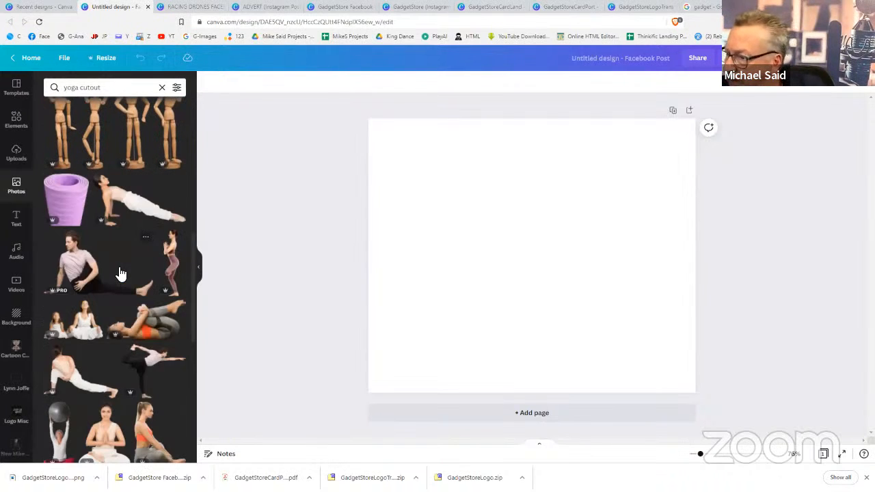
{"action": "scroll", "coordinate": [120, 273], "scroll_direction": "down", "scroll_amount": 1}
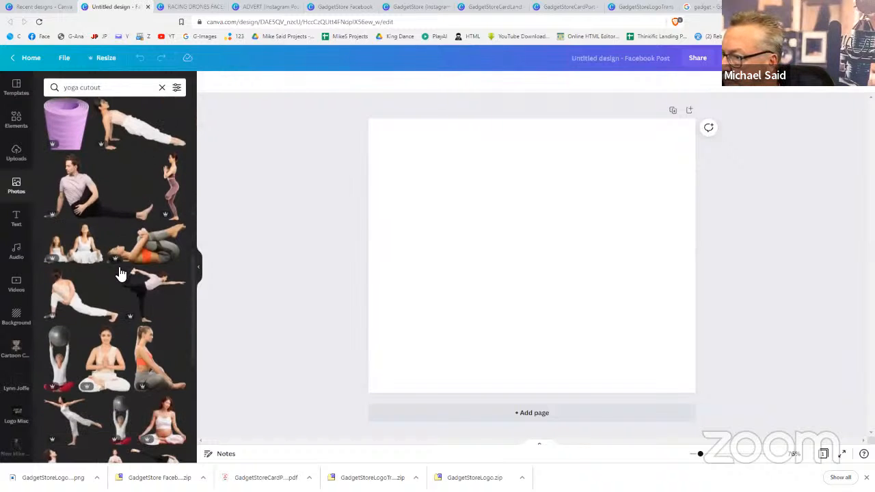
{"action": "scroll", "coordinate": [120, 274], "scroll_direction": "down", "scroll_amount": 3}
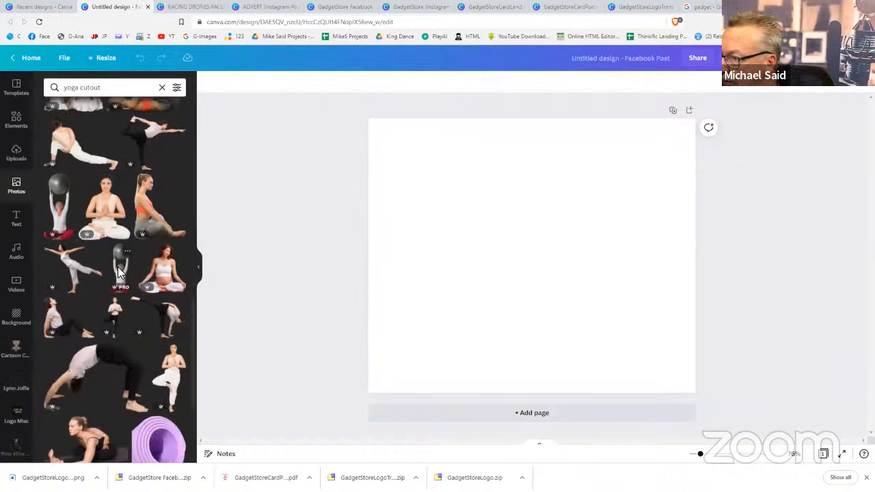
{"action": "scroll", "coordinate": [117, 273], "scroll_direction": "down", "scroll_amount": 5}
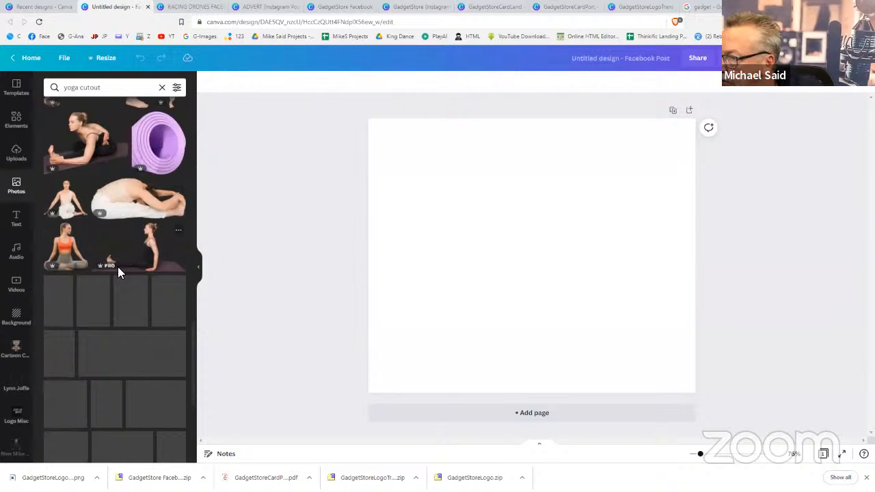
Add the seated yoga woman in an orange top and nudge her slightly down the page
{"action": "left_click", "coordinate": [75, 241]}
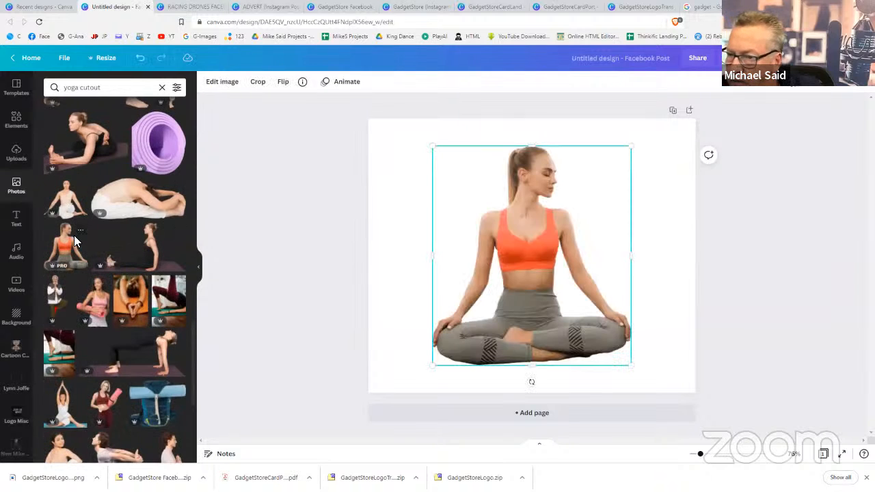
{"action": "left_click", "coordinate": [763, 281]}
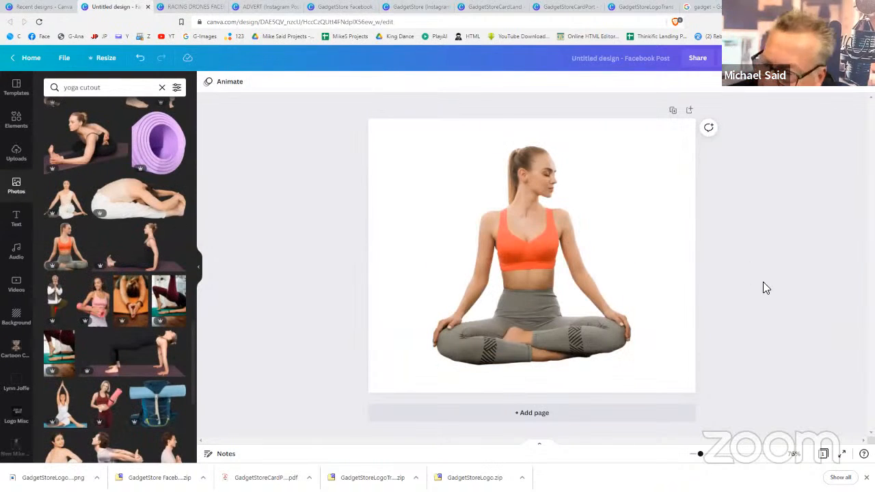
{"action": "left_click_drag", "start_coordinate": [560, 290], "coordinate": [559, 302]}
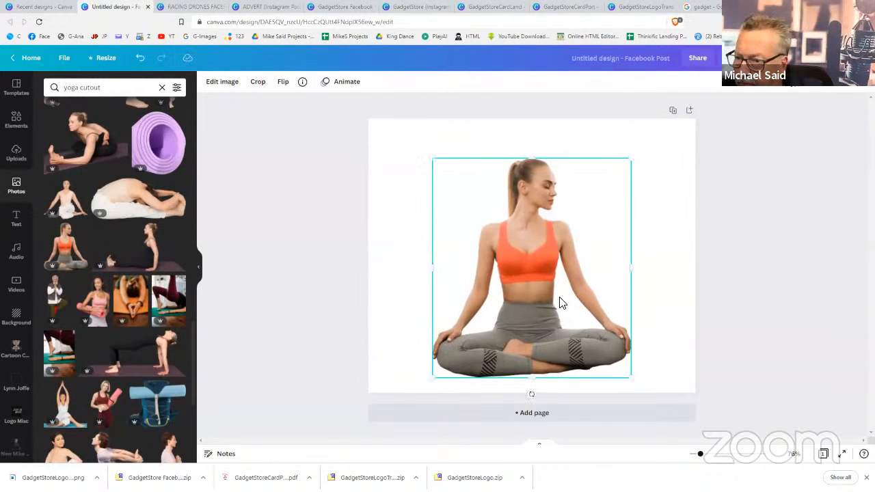
{"action": "left_click", "coordinate": [729, 307]}
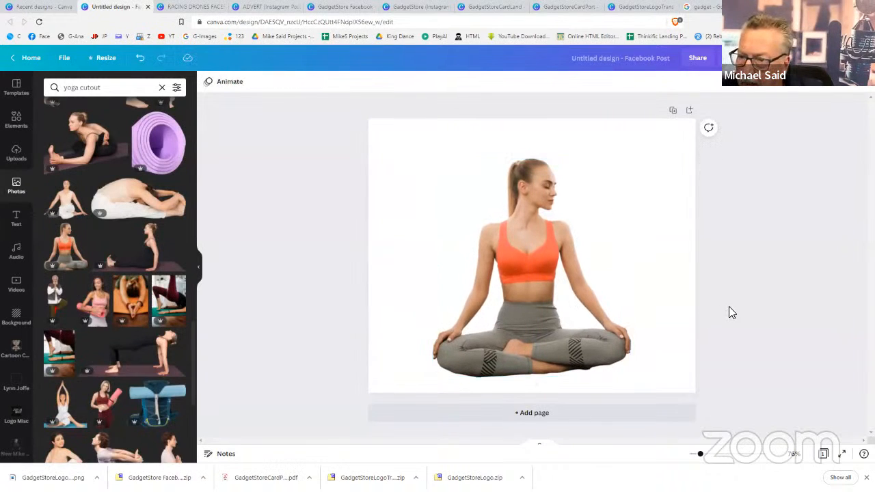
Search Elements for 'box' and add the black-outlined square frame
{"action": "left_click", "coordinate": [14, 120]}
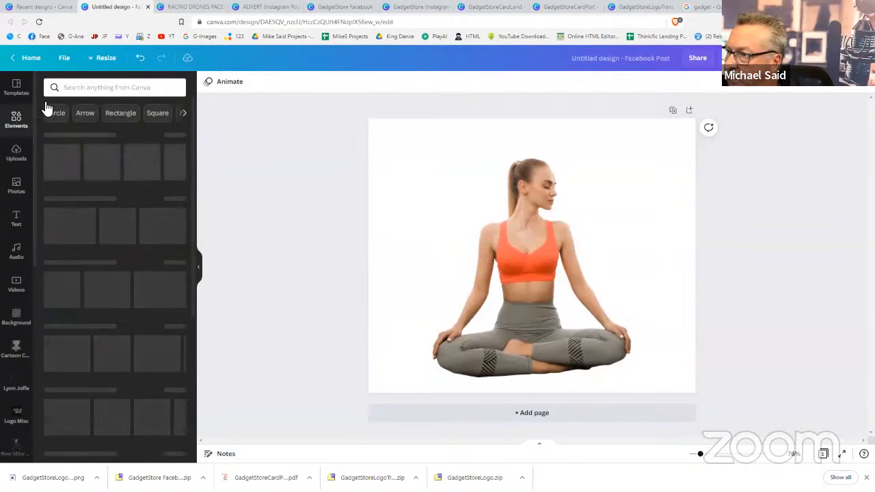
{"action": "left_click", "coordinate": [96, 89]}
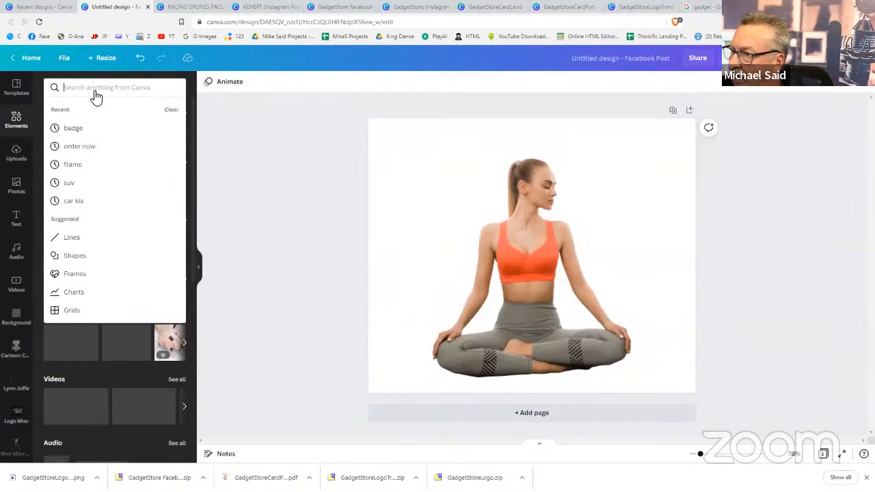
{"action": "type", "text": "box"}
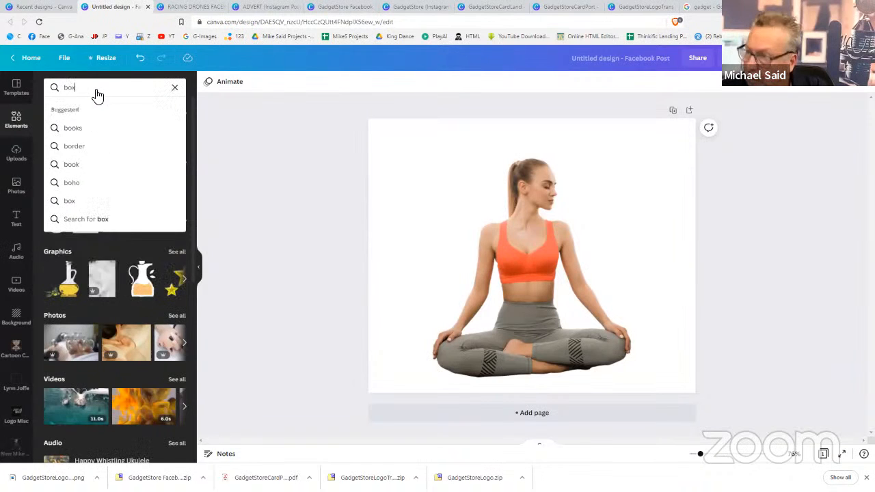
{"action": "key", "text": "Return"}
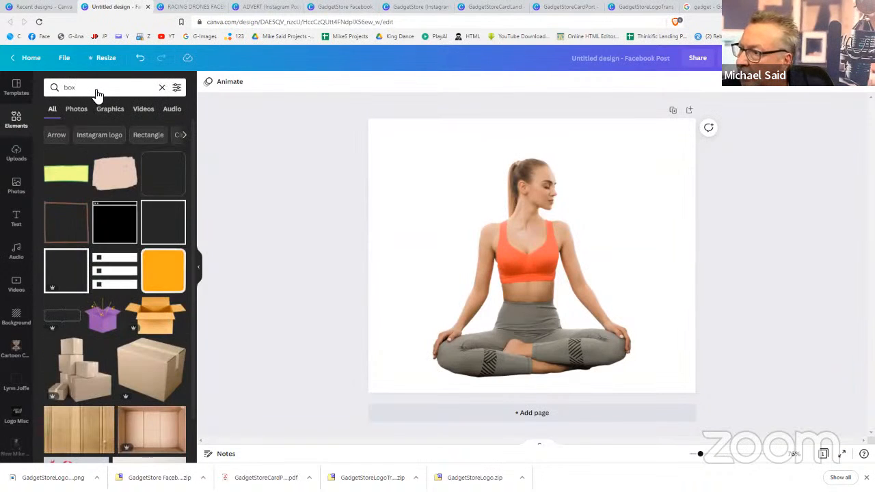
{"action": "left_click", "coordinate": [157, 224]}
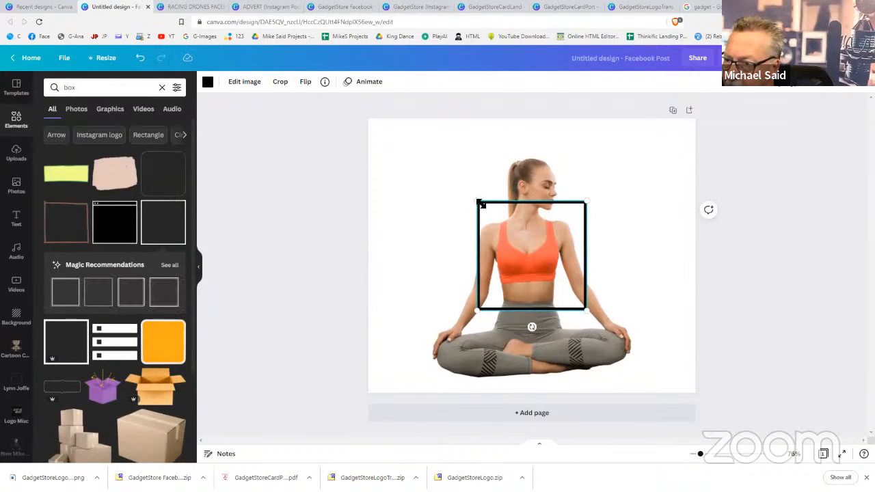
Resize the square frame to 502×502 and move it left over the woman's upper body
{"action": "left_click_drag", "start_coordinate": [481, 205], "coordinate": [427, 151]}
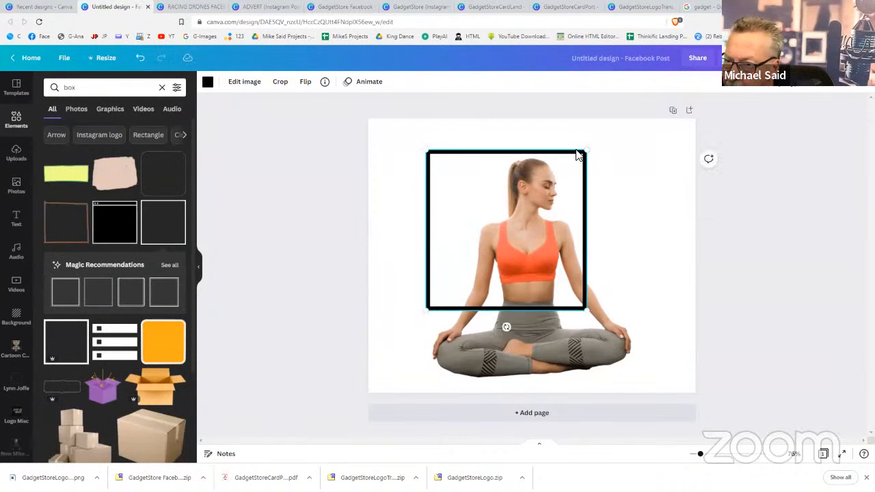
{"action": "left_click_drag", "start_coordinate": [592, 154], "coordinate": [627, 153]}
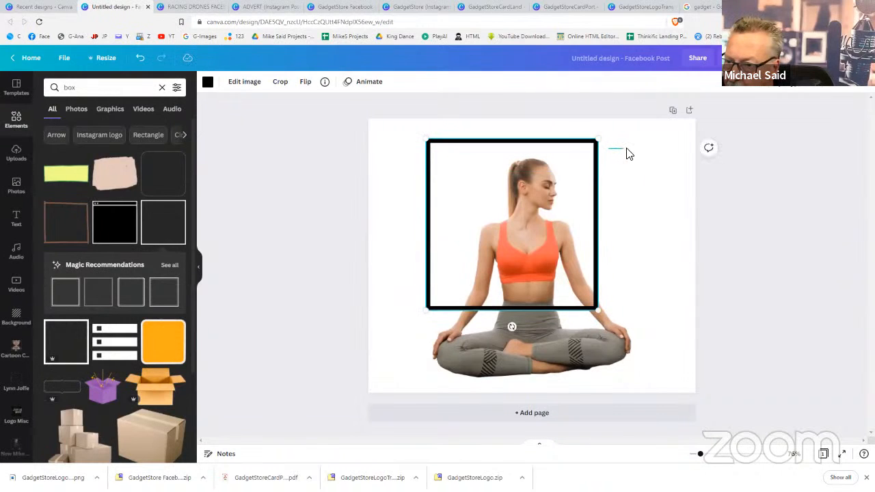
{"action": "left_click", "coordinate": [608, 145]}
{"action": "left_click", "coordinate": [597, 145]}
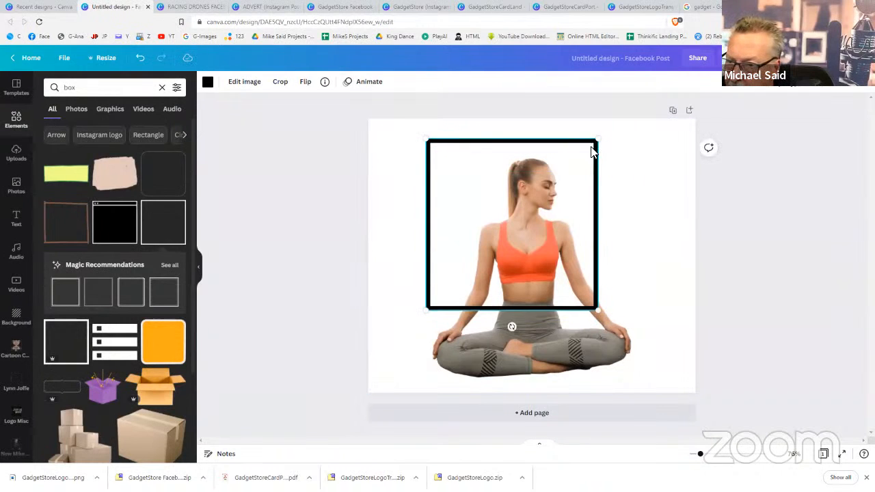
{"action": "left_click_drag", "start_coordinate": [592, 148], "coordinate": [618, 143]}
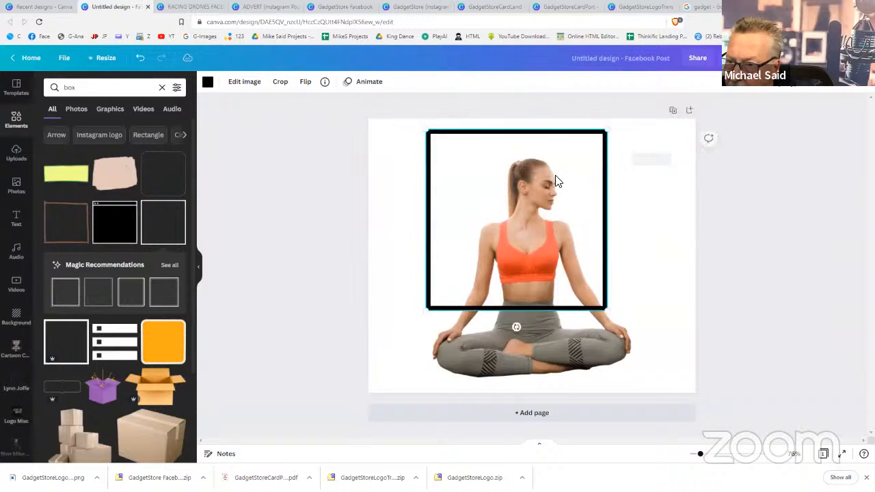
{"action": "left_click_drag", "start_coordinate": [547, 183], "coordinate": [518, 190]}
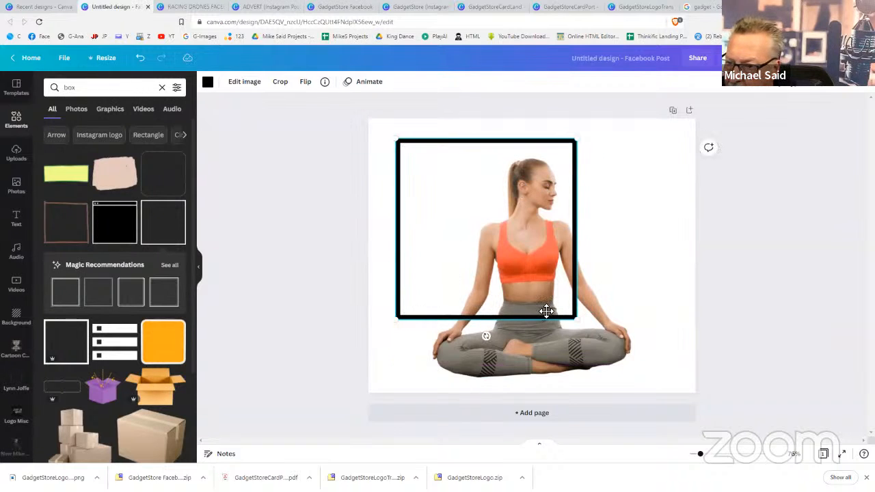
{"action": "left_click_drag", "start_coordinate": [574, 317], "coordinate": [577, 311]}
Duplicate the yoga woman with Ctrl+D, align the copy over the original, and crop off its left side
{"action": "left_click", "coordinate": [685, 279]}
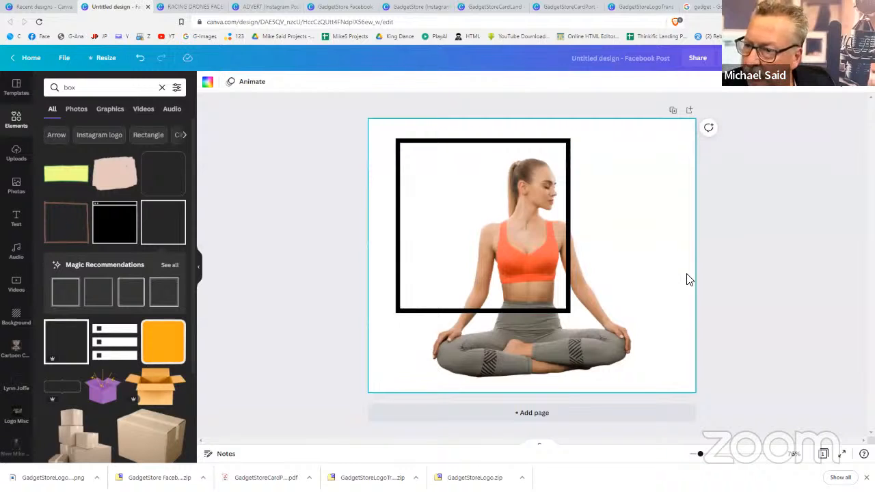
{"action": "left_click", "coordinate": [588, 320]}
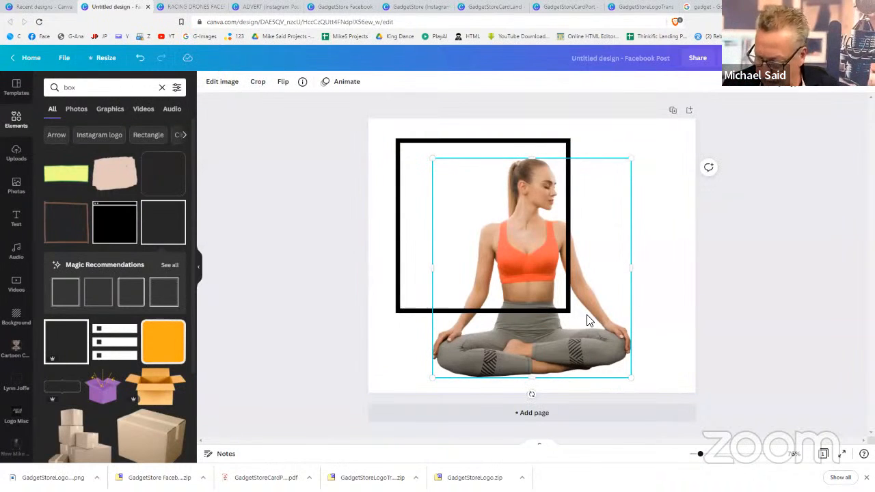
{"action": "key", "text": "ctrl+d"}
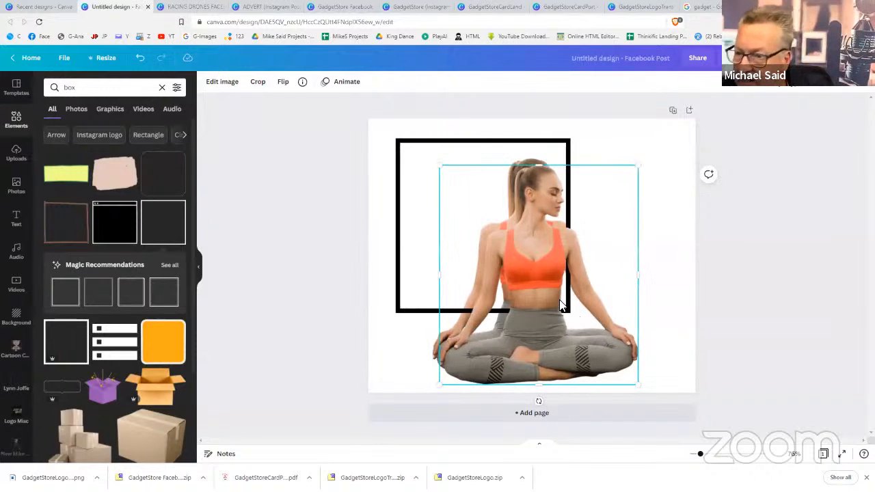
{"action": "left_click_drag", "start_coordinate": [558, 299], "coordinate": [554, 292]}
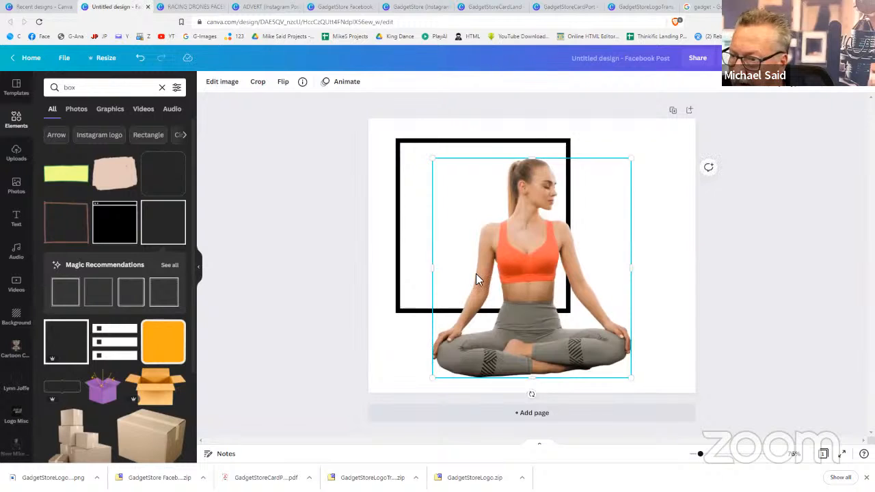
{"action": "left_click_drag", "start_coordinate": [434, 271], "coordinate": [566, 289]}
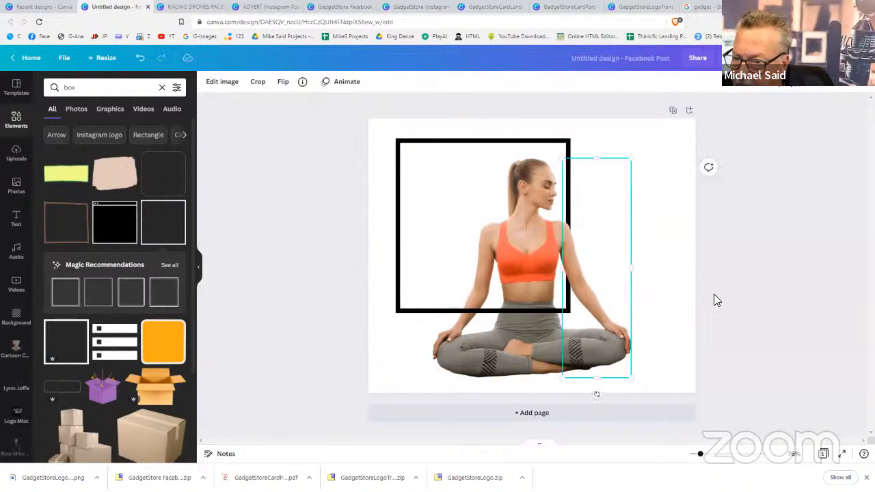
{"action": "left_click", "coordinate": [715, 299]}
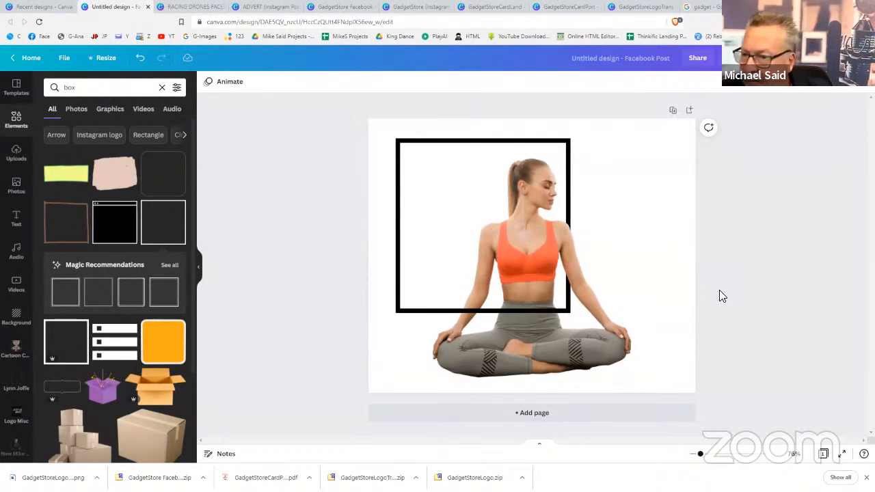
{"action": "left_click", "coordinate": [511, 196]}
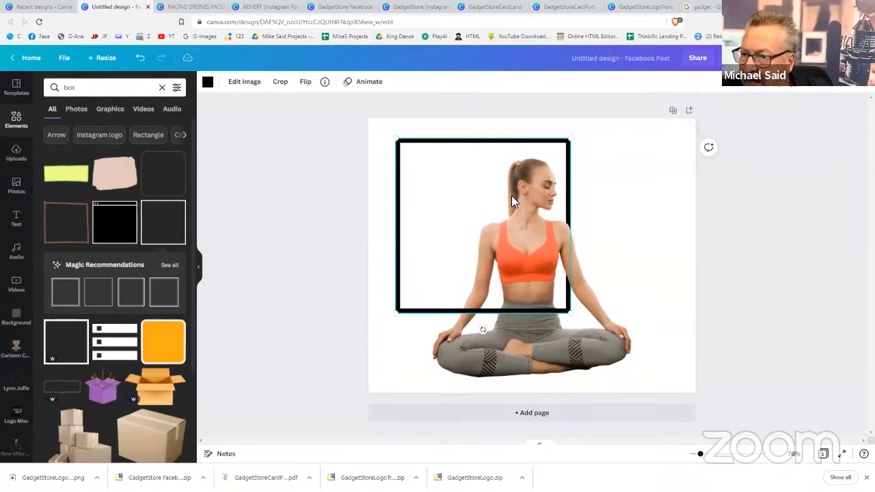
{"action": "left_click", "coordinate": [749, 211]}
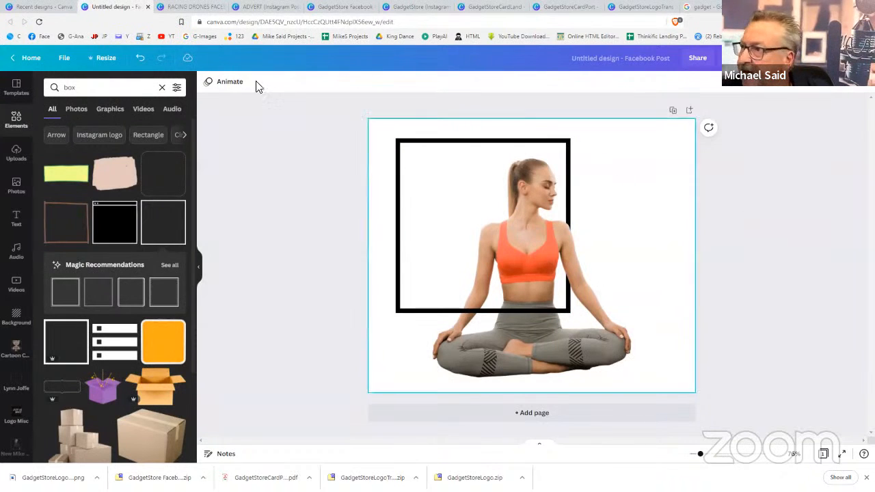
Open 'Copy of Copy of Facebook Post New Size' with the long jumper from Recent designs
{"action": "left_click", "coordinate": [41, 7]}
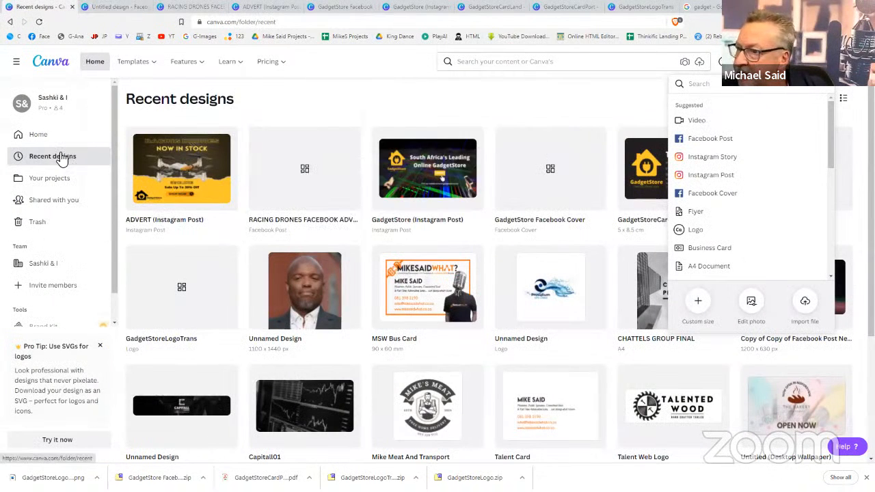
{"action": "scroll", "coordinate": [420, 341], "scroll_direction": "down", "scroll_amount": 3}
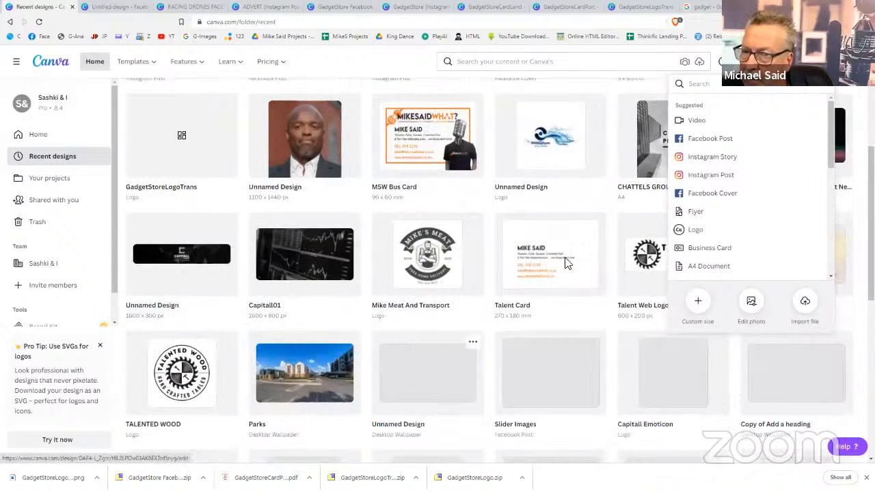
{"action": "scroll", "coordinate": [818, 99], "scroll_direction": "up", "scroll_amount": 1}
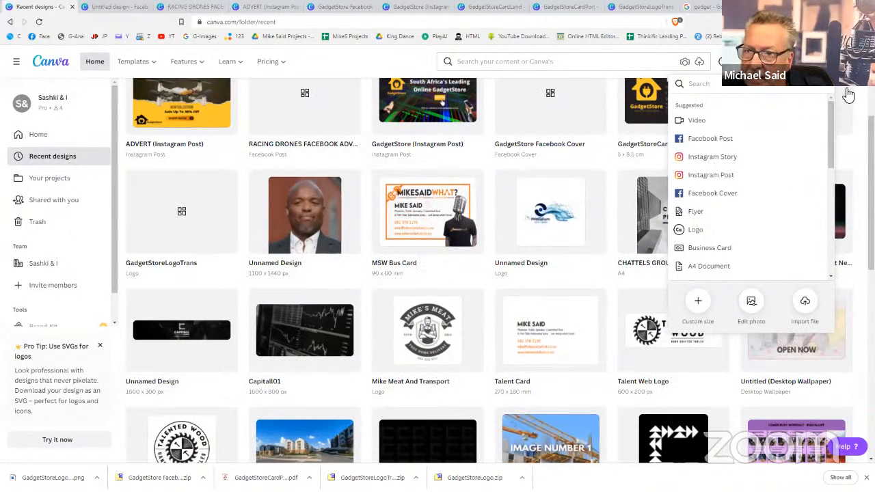
{"action": "left_click", "coordinate": [843, 68]}
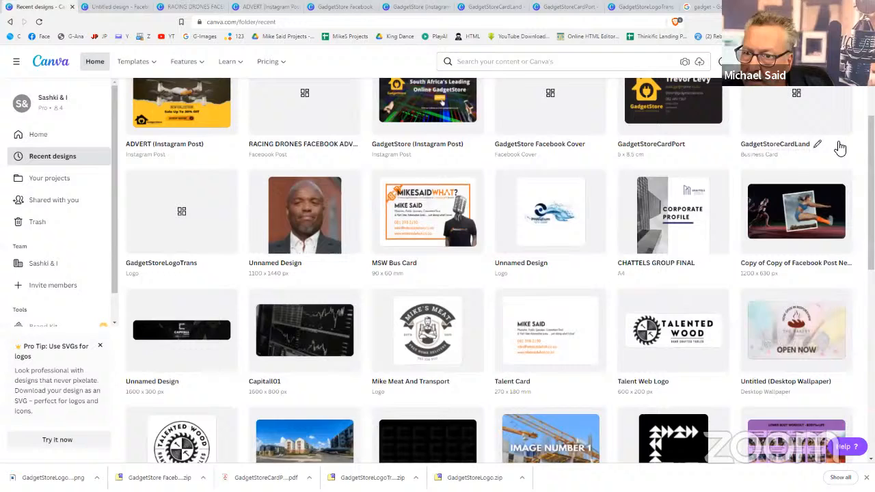
{"action": "left_click", "coordinate": [805, 213]}
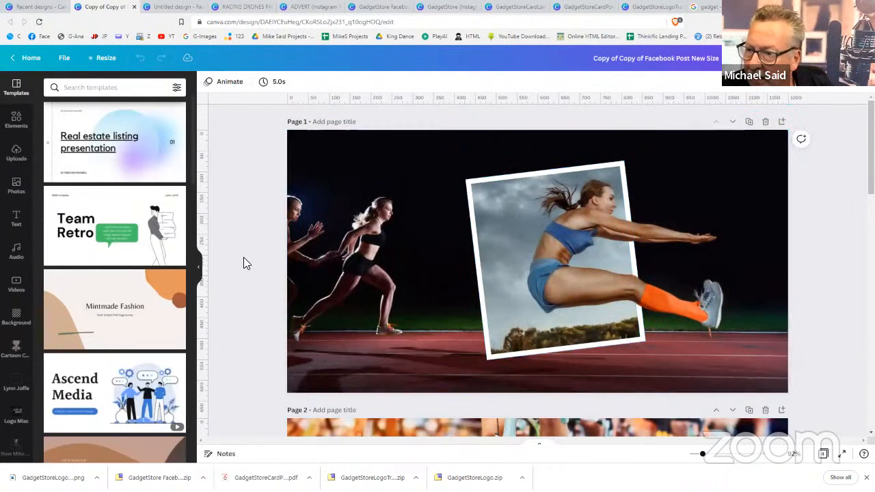
{"action": "scroll", "coordinate": [244, 259], "scroll_direction": "down", "scroll_amount": 3}
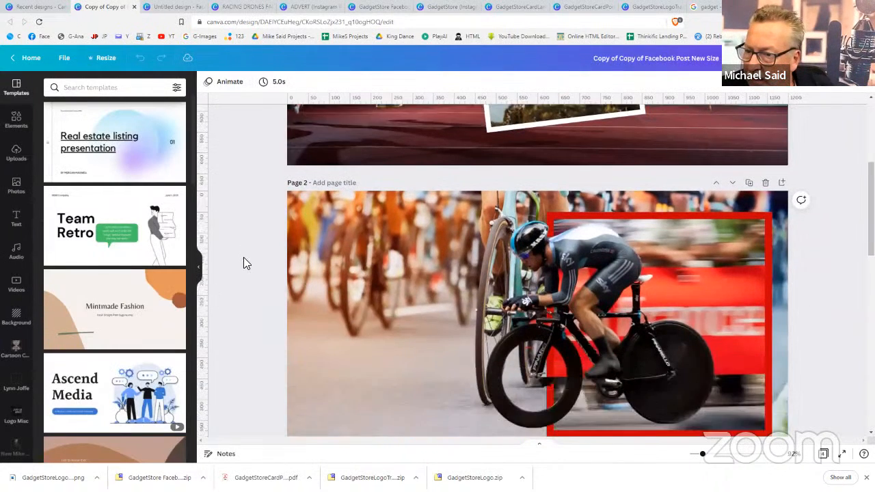
{"action": "scroll", "coordinate": [245, 264], "scroll_direction": "down", "scroll_amount": 5}
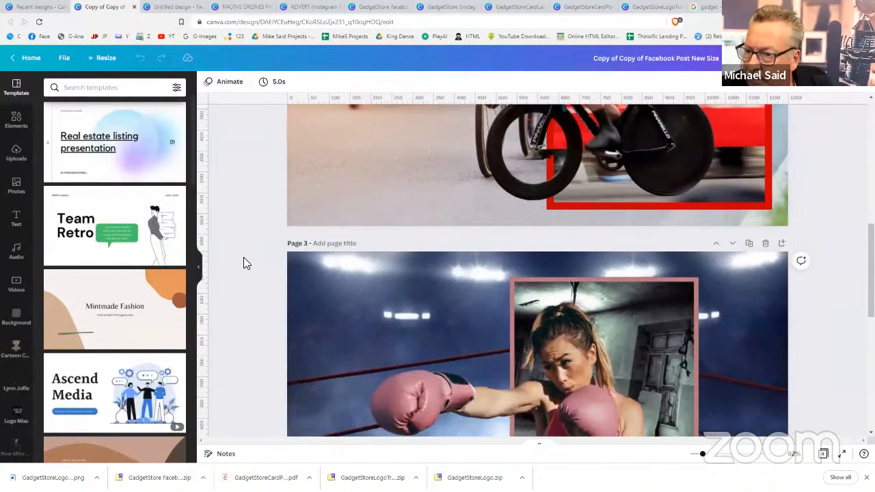
{"action": "scroll", "coordinate": [246, 263], "scroll_direction": "down", "scroll_amount": 2}
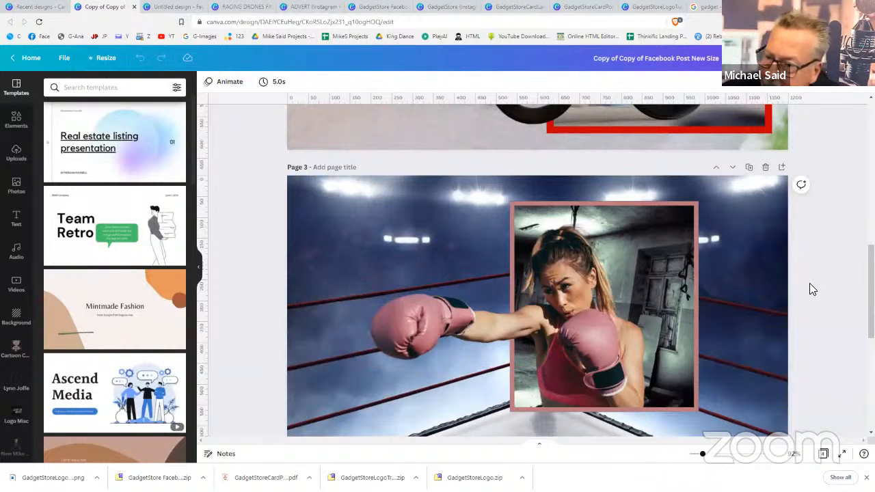
{"action": "scroll", "coordinate": [809, 283], "scroll_direction": "down", "scroll_amount": 4}
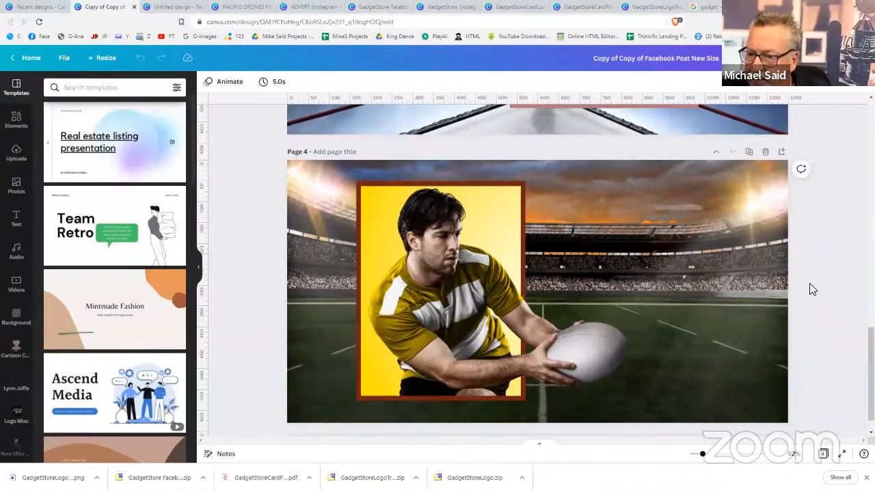
{"action": "scroll", "coordinate": [809, 283], "scroll_direction": "up", "scroll_amount": 7}
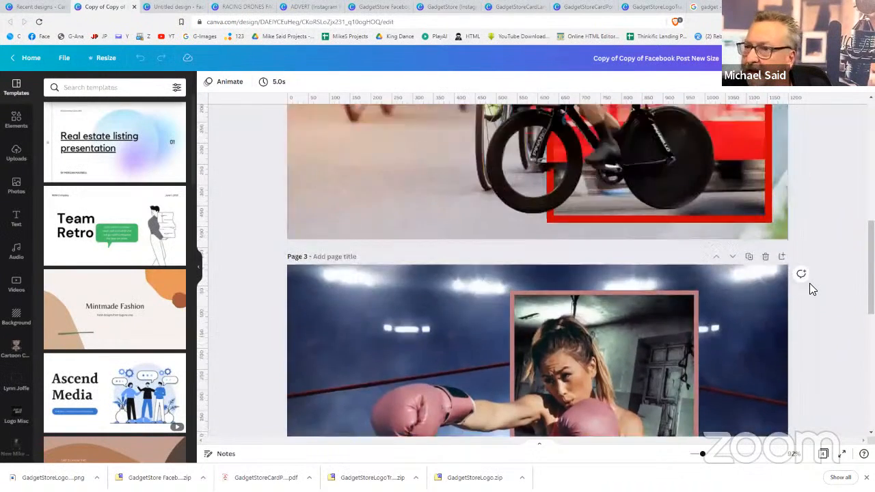
{"action": "scroll", "coordinate": [810, 284], "scroll_direction": "up", "scroll_amount": 4}
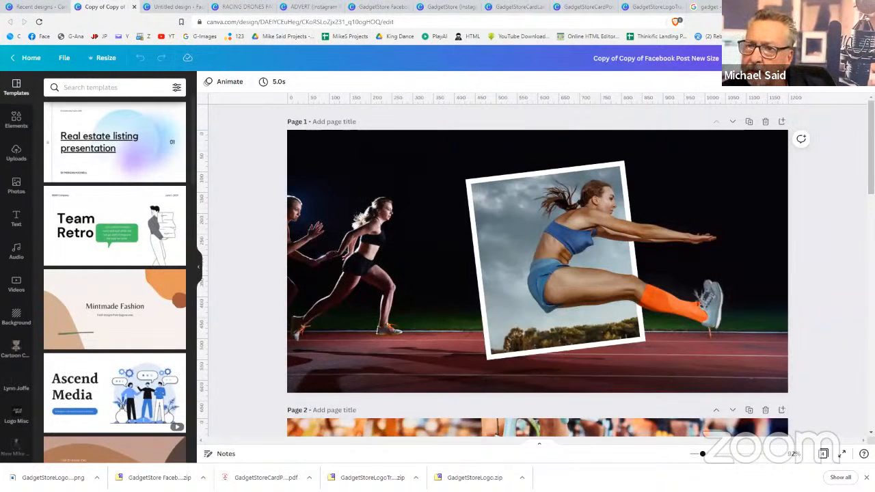
{"action": "key", "text": "ctrl+t"}
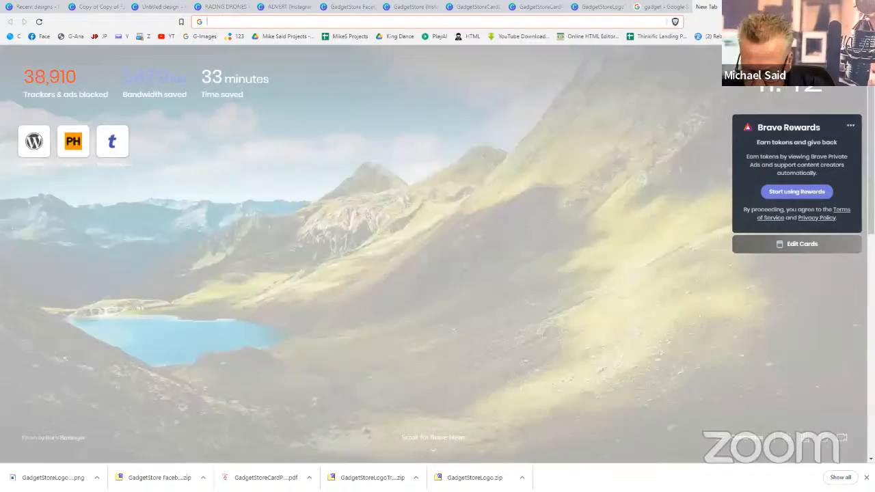
Go to youtube.com, search for canva, and scroll through the results
{"action": "type", "text": "youtube.com"}
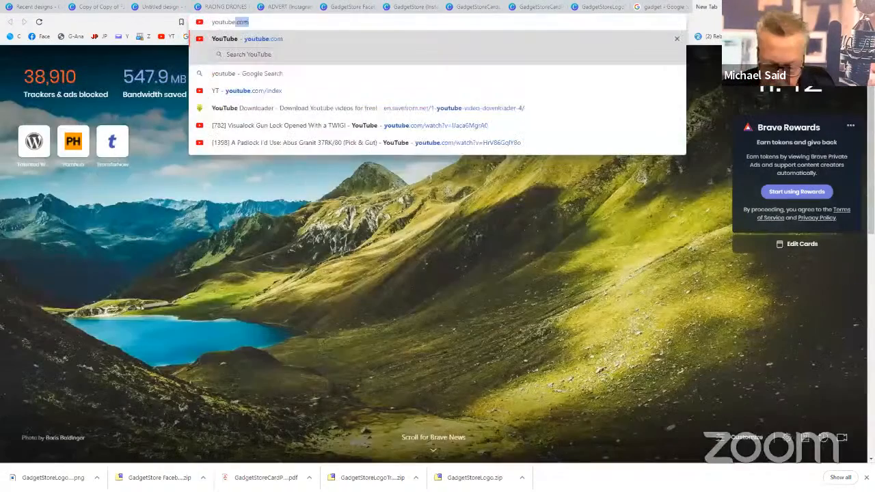
{"action": "key", "text": "Return"}
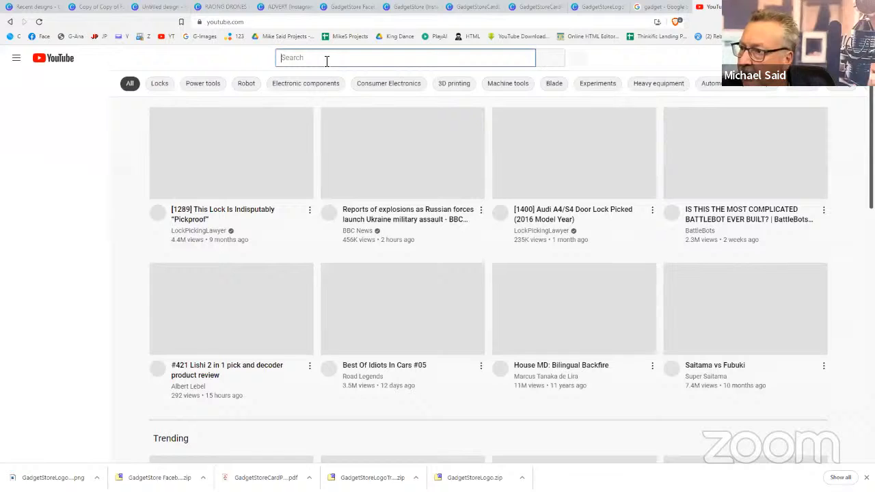
{"action": "type", "text": "canva"}
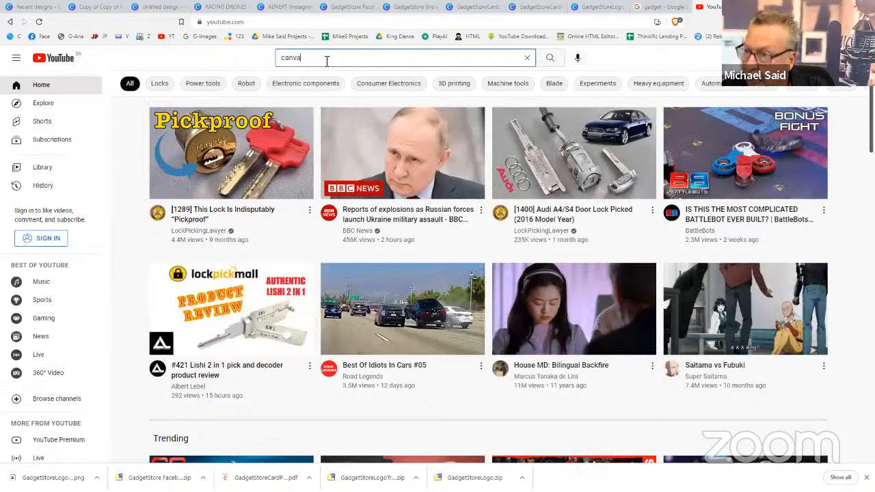
{"action": "key", "text": "Return"}
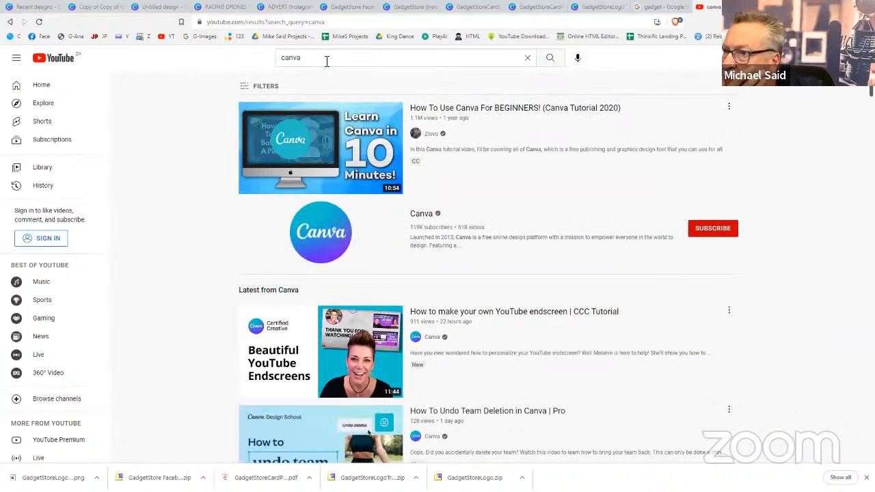
{"action": "scroll", "coordinate": [398, 326], "scroll_direction": "down", "scroll_amount": 3}
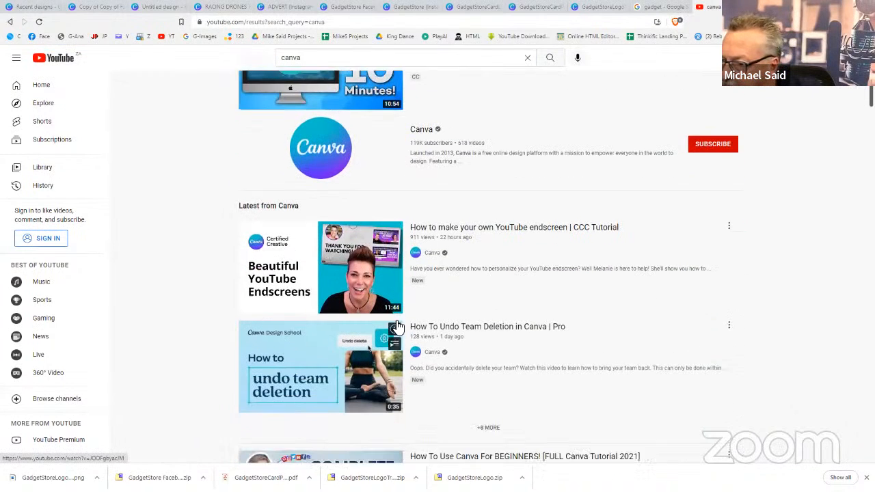
{"action": "scroll", "coordinate": [399, 326], "scroll_direction": "down", "scroll_amount": 2}
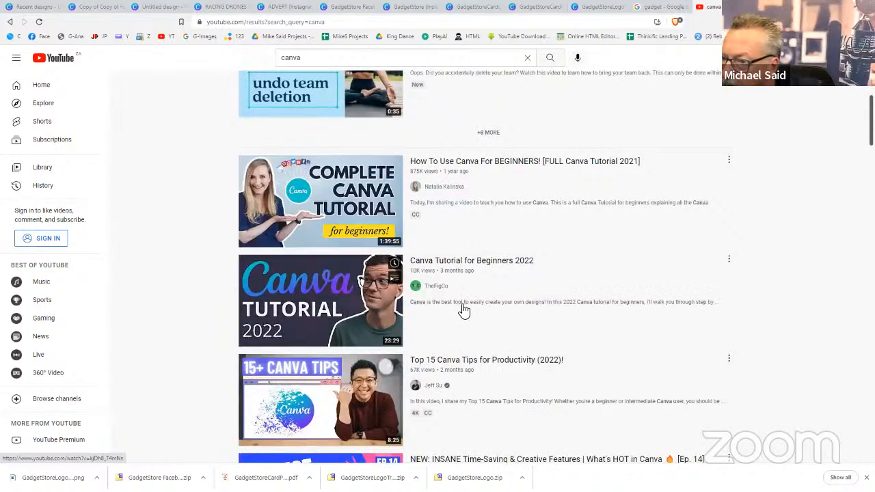
{"action": "scroll", "coordinate": [464, 311], "scroll_direction": "down", "scroll_amount": 3}
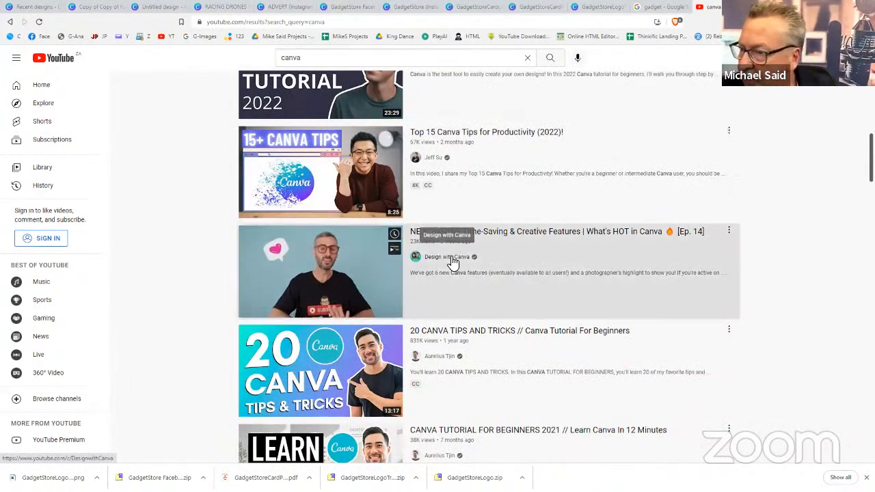
Open the Design with Canva channel page and browse its contents
{"action": "left_click", "coordinate": [453, 262]}
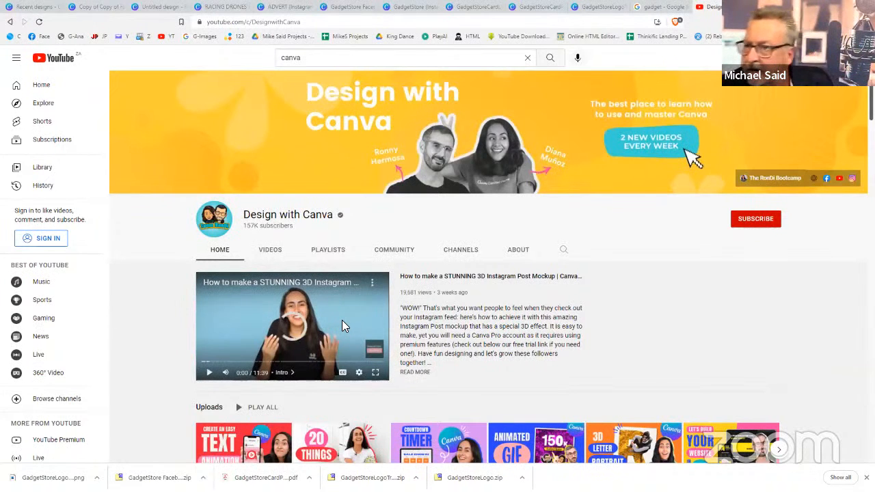
{"action": "scroll", "coordinate": [421, 260], "scroll_direction": "down", "scroll_amount": 2}
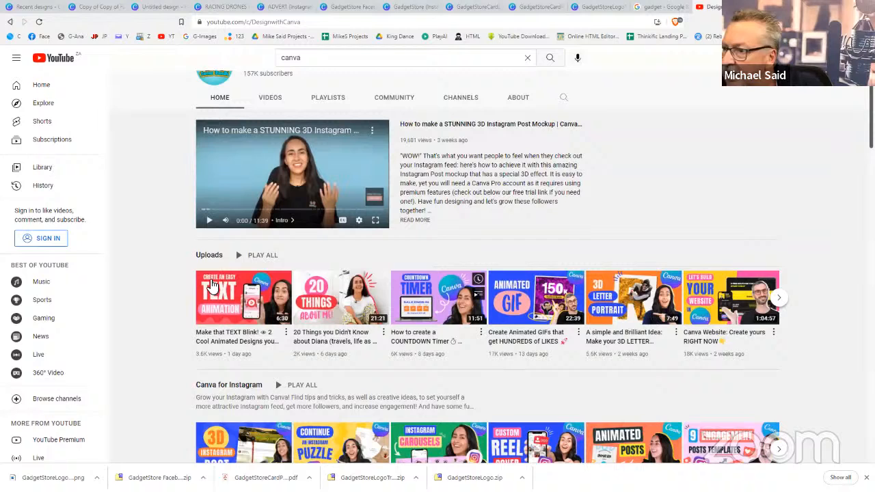
{"action": "mouse_move", "coordinate": [246, 296]}
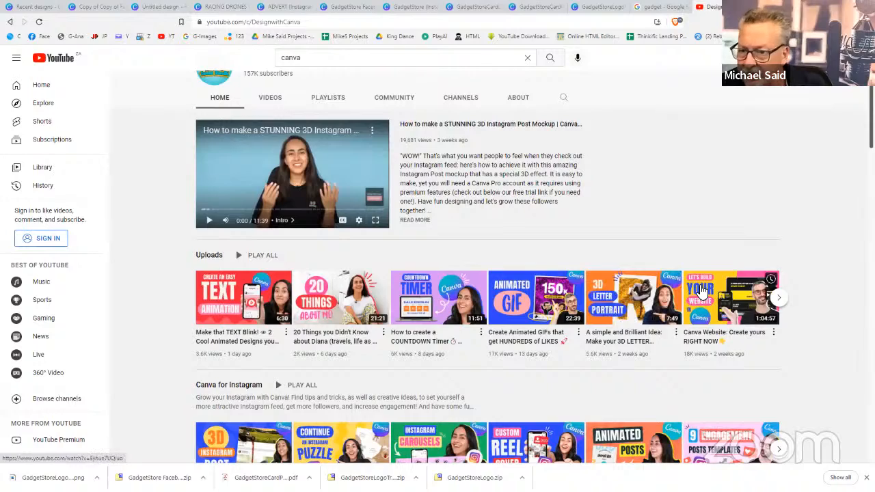
{"action": "mouse_move", "coordinate": [703, 292]}
{"action": "scroll", "coordinate": [702, 292], "scroll_direction": "down", "scroll_amount": 1}
{"action": "scroll", "coordinate": [702, 292], "scroll_direction": "down", "scroll_amount": 2}
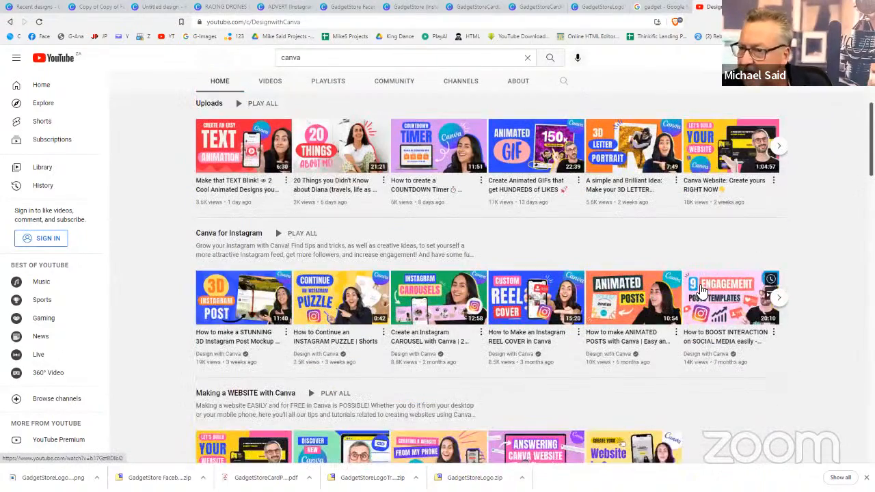
{"action": "scroll", "coordinate": [700, 288], "scroll_direction": "up", "scroll_amount": 1}
{"action": "scroll", "coordinate": [697, 286], "scroll_direction": "up", "scroll_amount": 3}
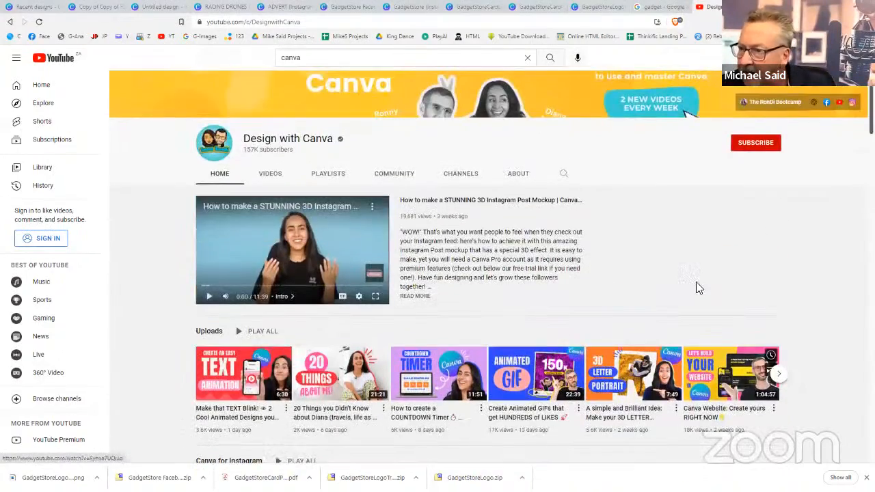
{"action": "scroll", "coordinate": [688, 292], "scroll_direction": "down", "scroll_amount": 1}
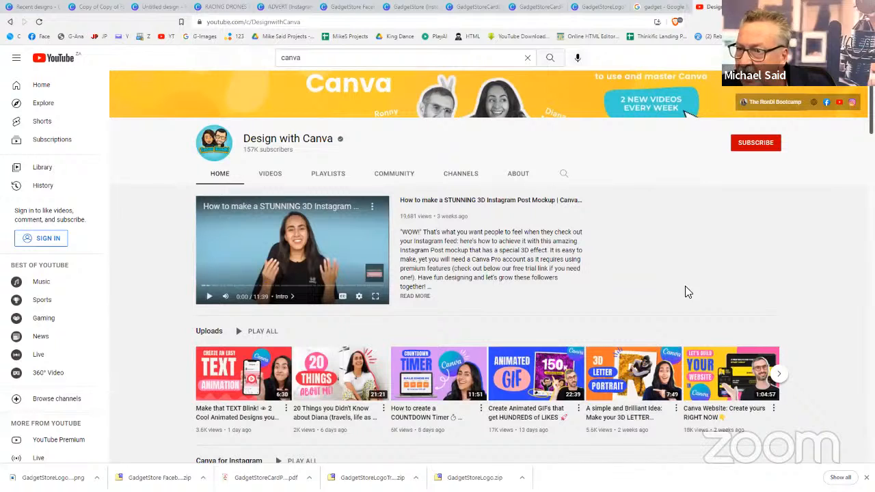
Search within the channel for 'video' and scroll through the matching tutorials
{"action": "left_click", "coordinate": [562, 176]}
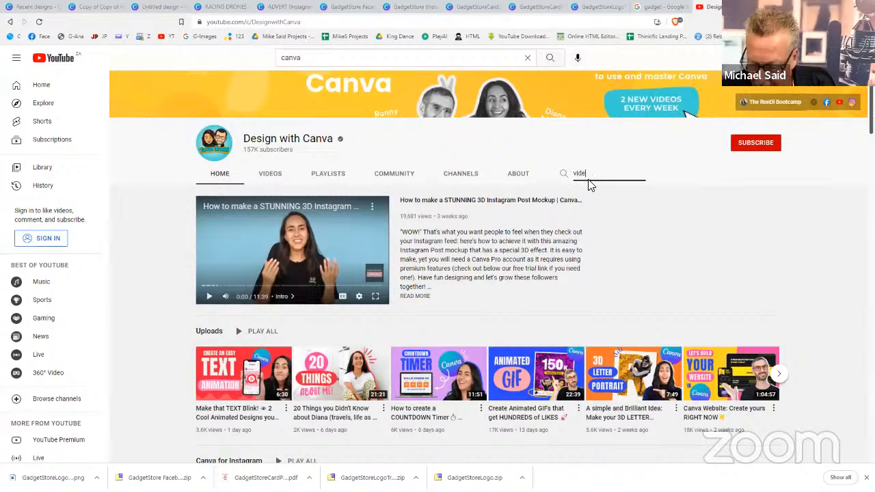
{"action": "key", "text": "Return"}
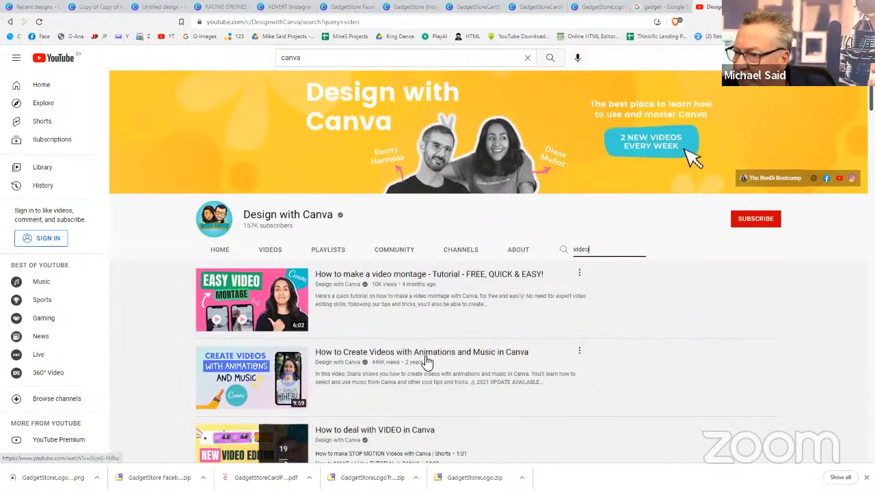
{"action": "scroll", "coordinate": [430, 342], "scroll_direction": "down", "scroll_amount": 2}
{"action": "scroll", "coordinate": [502, 287], "scroll_direction": "down", "scroll_amount": 1}
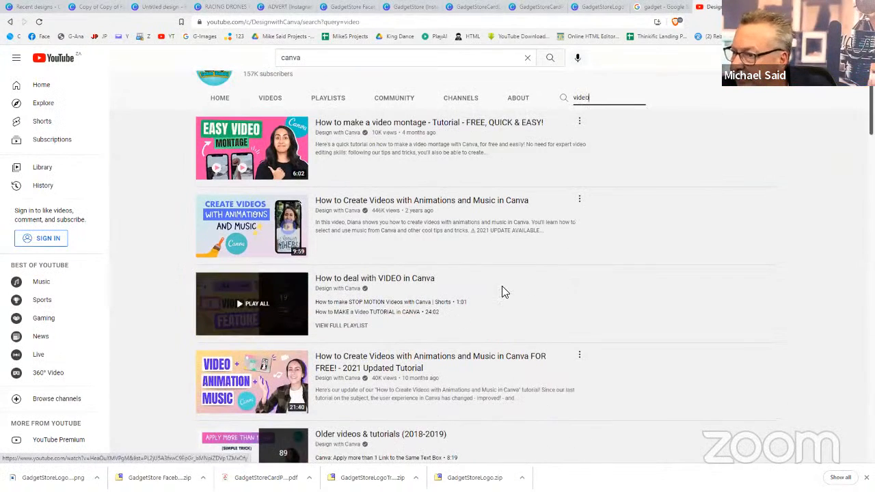
{"action": "scroll", "coordinate": [502, 287], "scroll_direction": "down", "scroll_amount": 1}
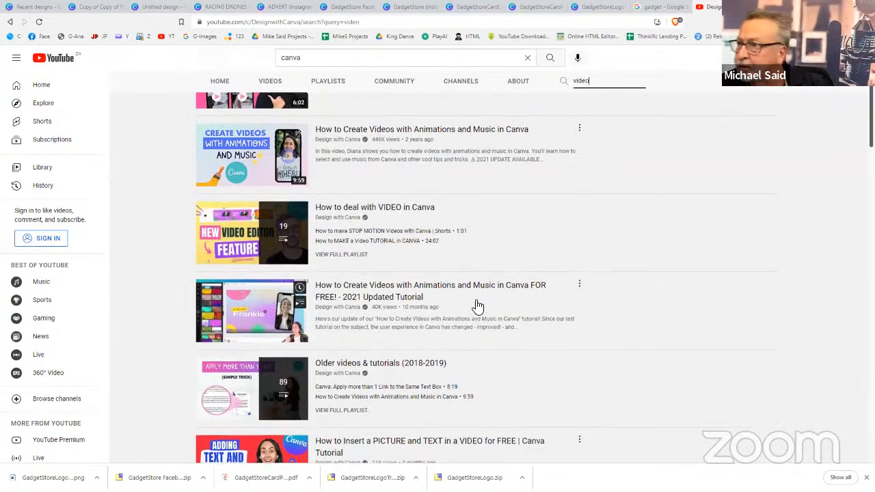
{"action": "scroll", "coordinate": [477, 306], "scroll_direction": "up", "scroll_amount": 3}
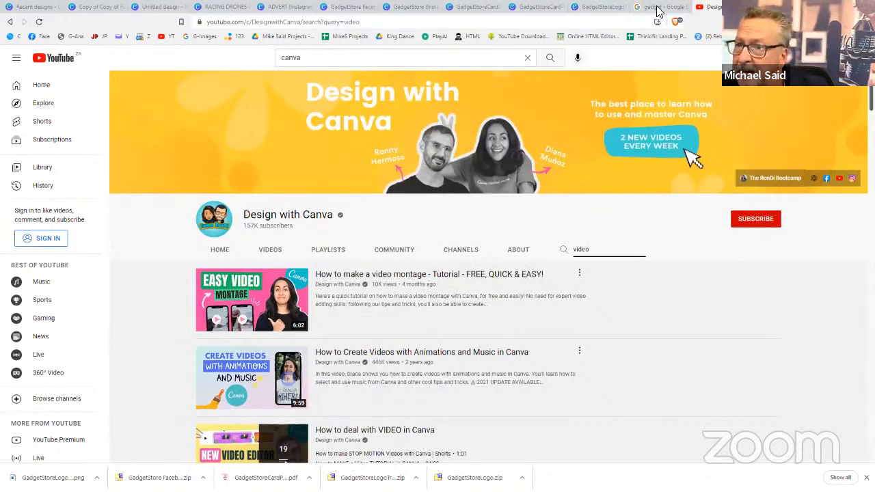
Switch to the untitled yoga Facebook Post and delete the black box frame
{"action": "left_click", "coordinate": [99, 15]}
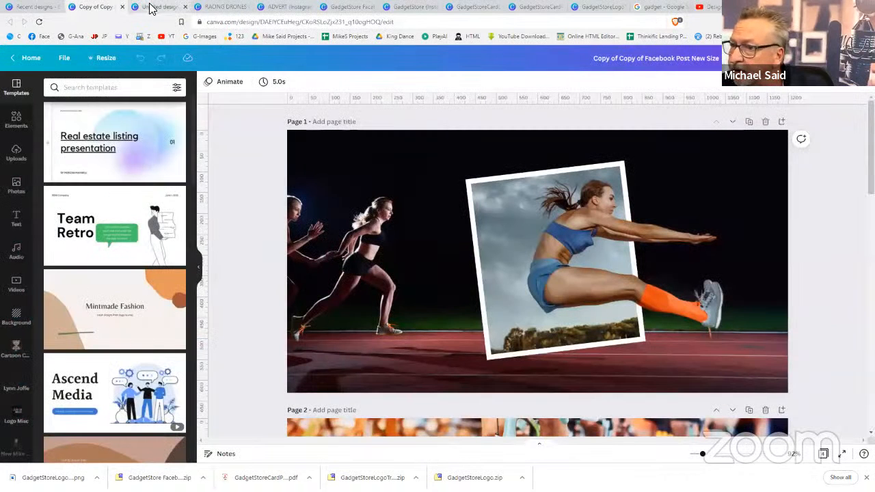
{"action": "left_click", "coordinate": [147, 7]}
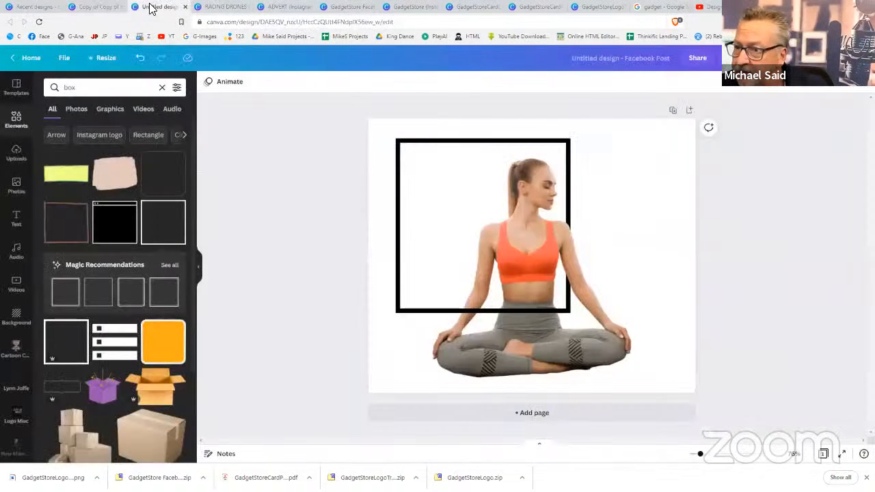
{"action": "left_click", "coordinate": [534, 147]}
{"action": "key", "text": "Delete"}
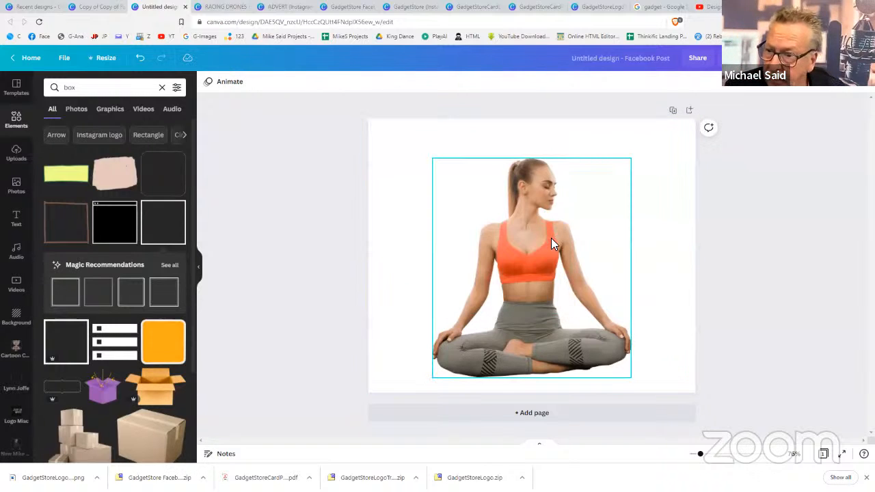
Duplicate the yoga photo, align the copy over the original, enlarge it slightly, and centre it
{"action": "left_click", "coordinate": [576, 257]}
{"action": "left_click", "coordinate": [576, 255]}
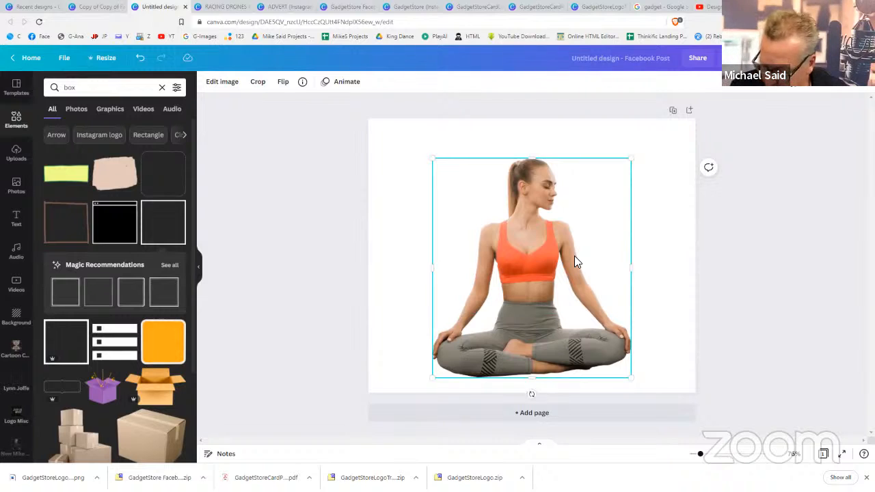
{"action": "key", "text": "ctrl+d"}
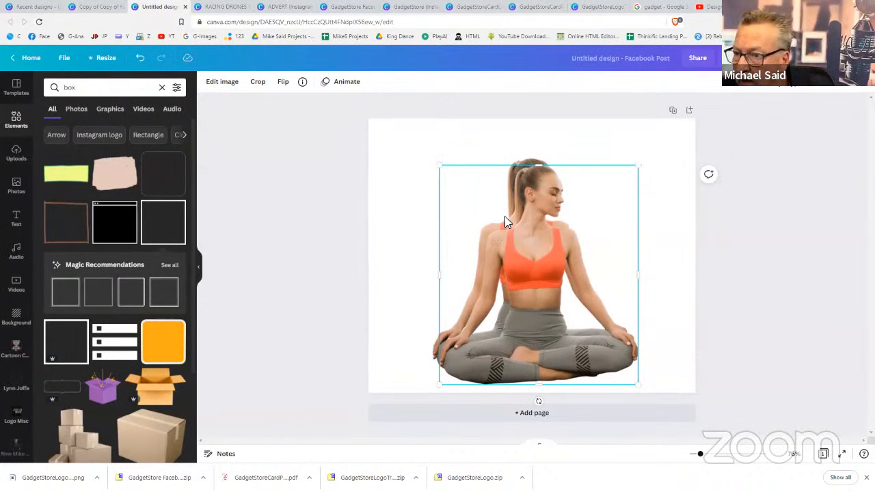
{"action": "left_click_drag", "start_coordinate": [519, 227], "coordinate": [516, 223]}
{"action": "left_click_drag", "start_coordinate": [437, 160], "coordinate": [418, 142]}
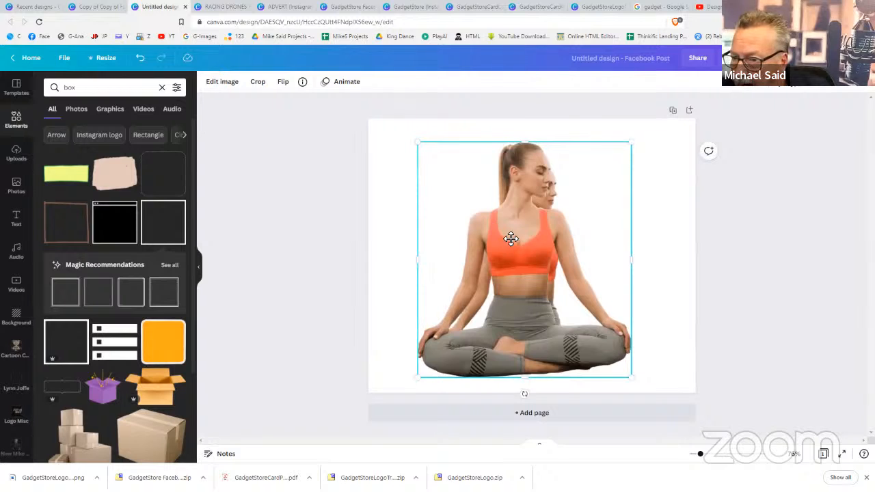
{"action": "left_click_drag", "start_coordinate": [511, 238], "coordinate": [509, 245]}
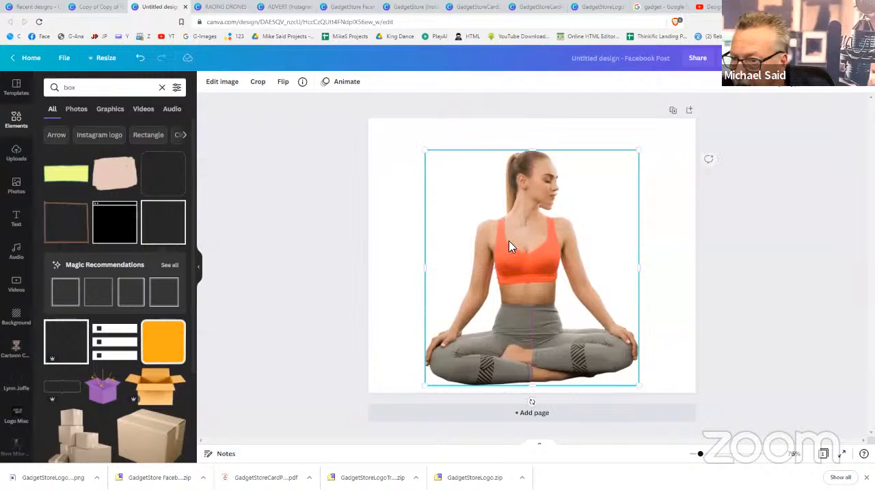
Apply the Amber duotone effect to the selected yoga photo copy
{"action": "left_click", "coordinate": [217, 85]}
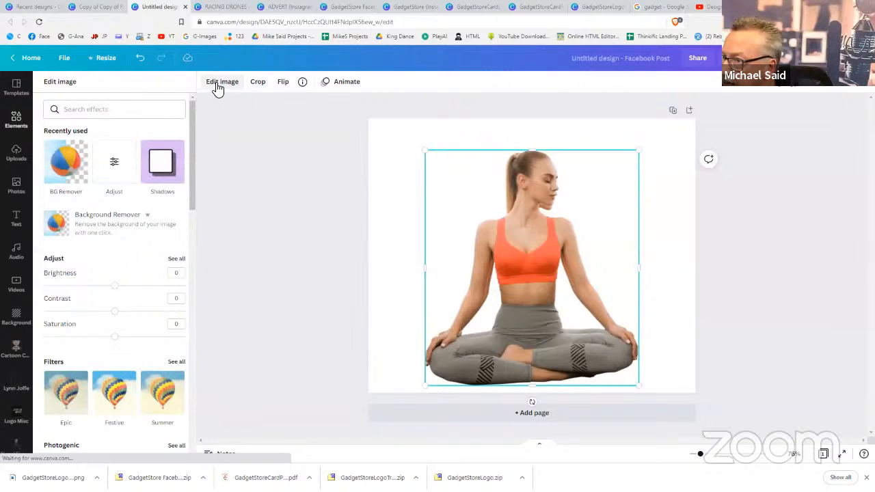
{"action": "scroll", "coordinate": [142, 285], "scroll_direction": "down", "scroll_amount": 1}
{"action": "scroll", "coordinate": [139, 285], "scroll_direction": "down", "scroll_amount": 3}
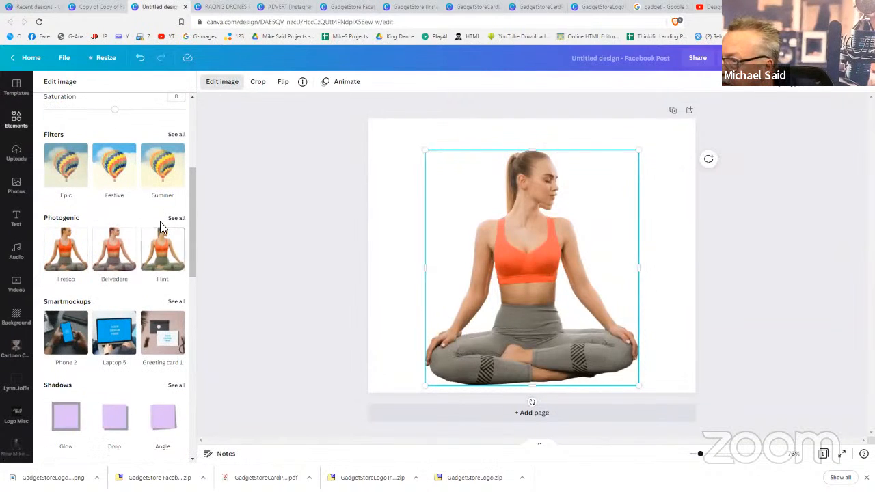
{"action": "scroll", "coordinate": [130, 264], "scroll_direction": "down", "scroll_amount": 2}
{"action": "scroll", "coordinate": [123, 274], "scroll_direction": "down", "scroll_amount": 1}
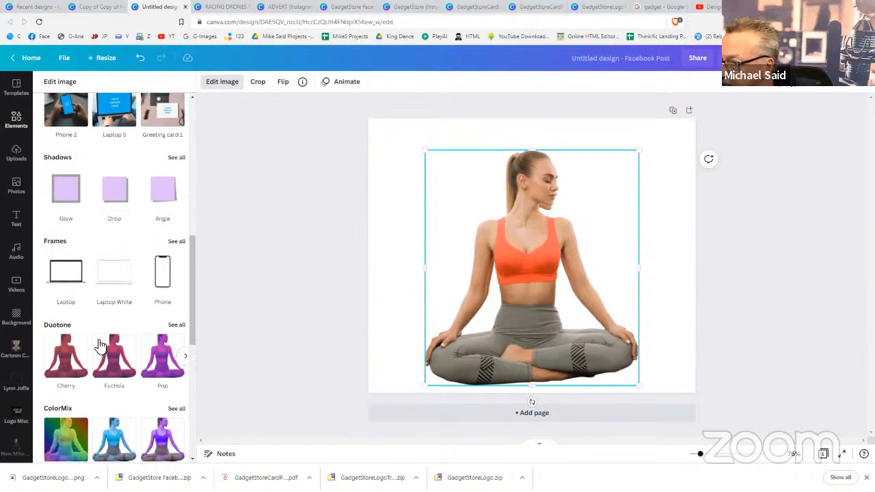
{"action": "left_click", "coordinate": [177, 326]}
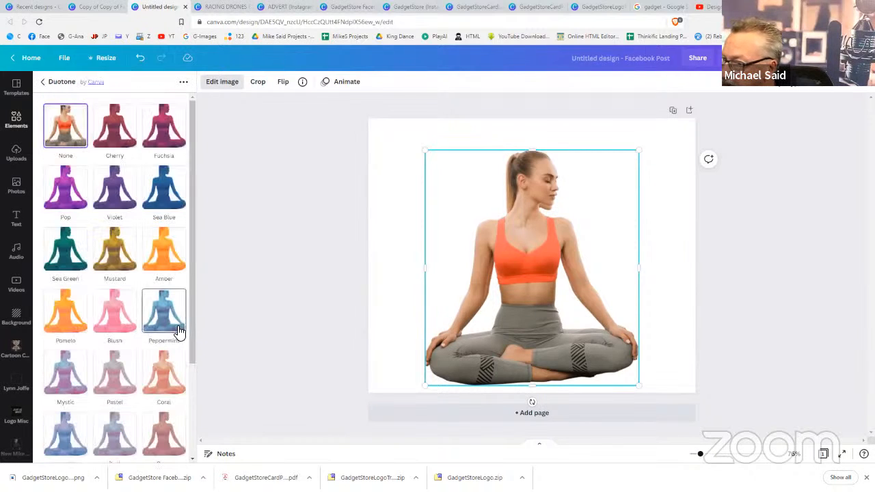
{"action": "left_click", "coordinate": [170, 262]}
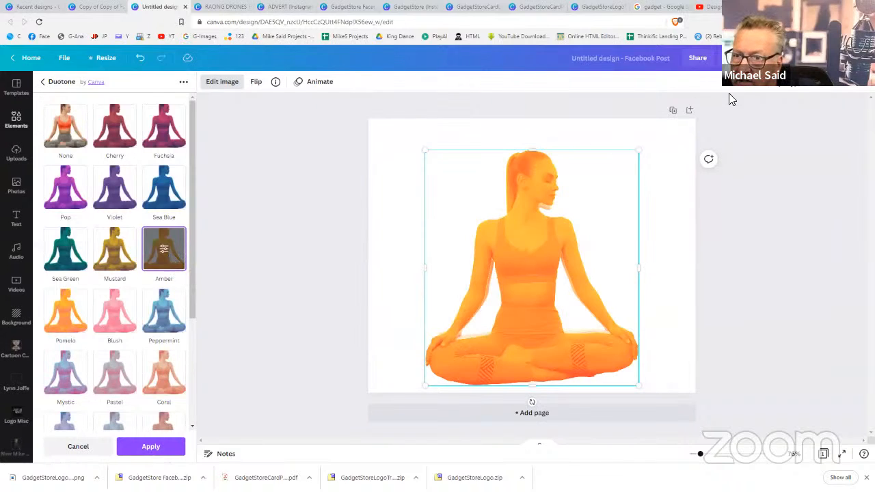
Adjust the orange copy's layer order and shift it left of the original photo
{"action": "left_click", "coordinate": [742, 88]}
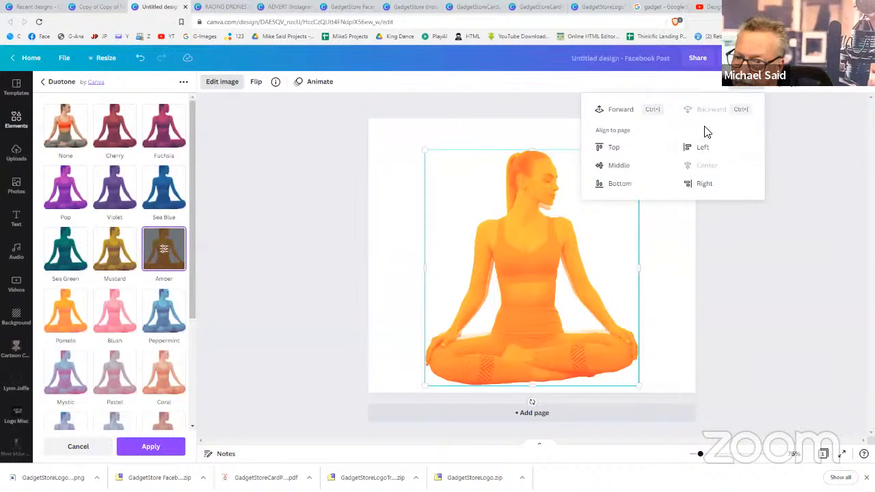
{"action": "left_click", "coordinate": [620, 110]}
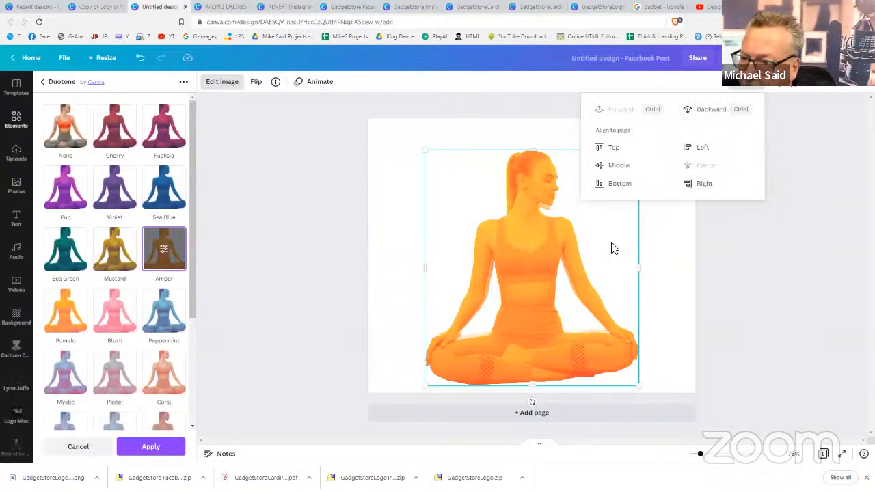
{"action": "left_click", "coordinate": [579, 257]}
{"action": "left_click_drag", "start_coordinate": [574, 258], "coordinate": [547, 250]}
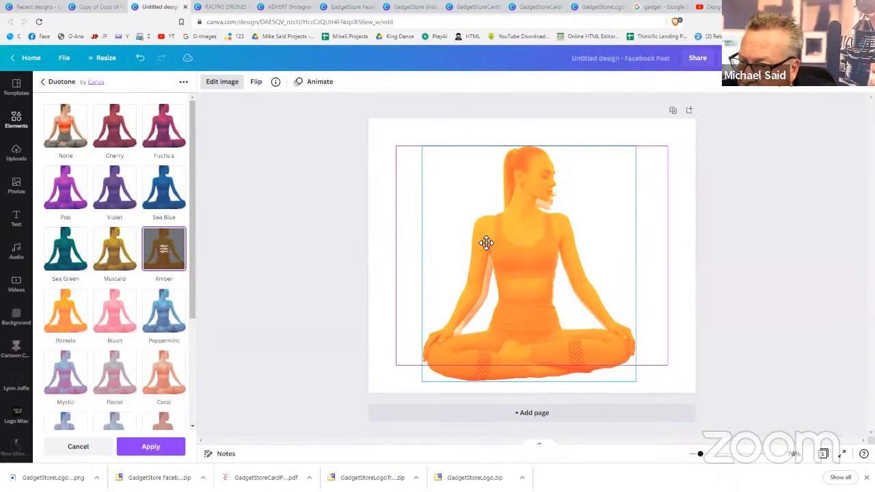
{"action": "left_click_drag", "start_coordinate": [486, 243], "coordinate": [547, 256]}
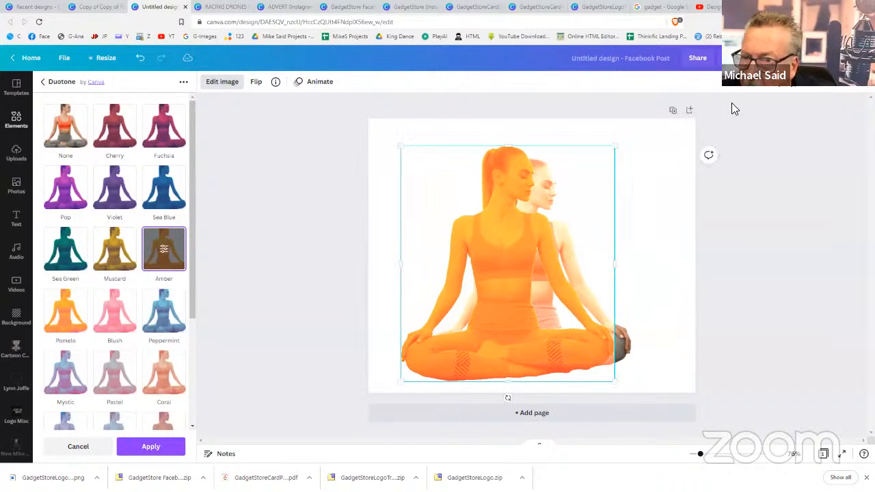
{"action": "left_click", "coordinate": [748, 85]}
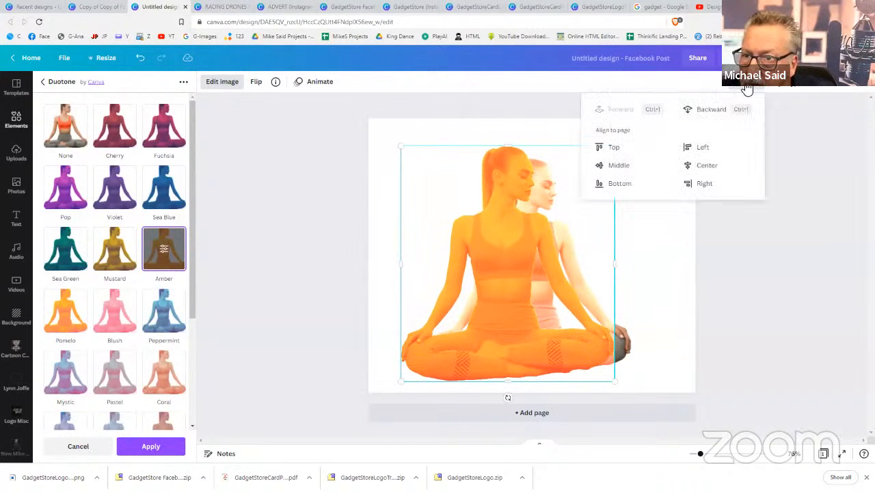
{"action": "left_click", "coordinate": [708, 111]}
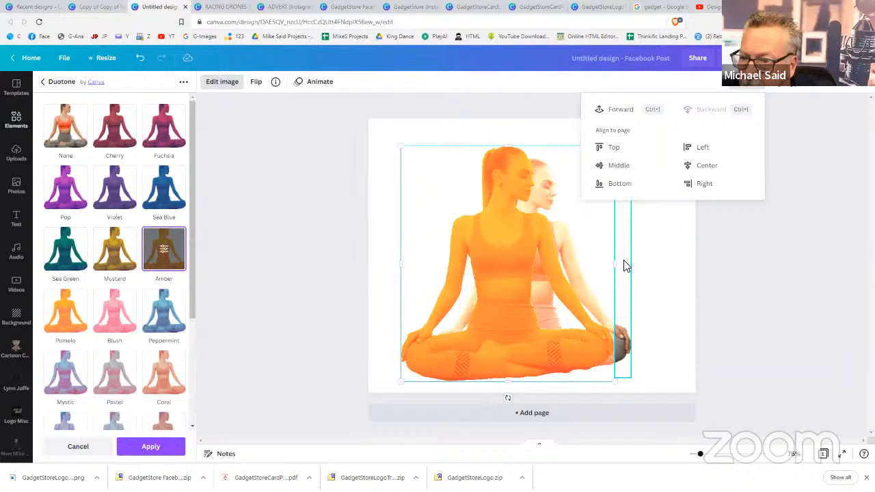
{"action": "left_click", "coordinate": [626, 261]}
{"action": "left_click", "coordinate": [733, 89]}
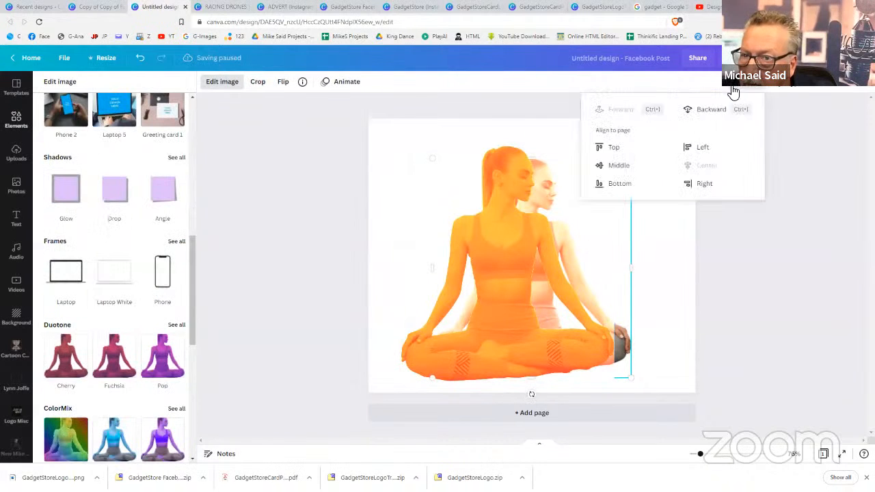
{"action": "left_click", "coordinate": [514, 259]}
Centre the orange copy and place the original-colour yoga photo on top to form an orange outline
{"action": "left_click", "coordinate": [564, 240]}
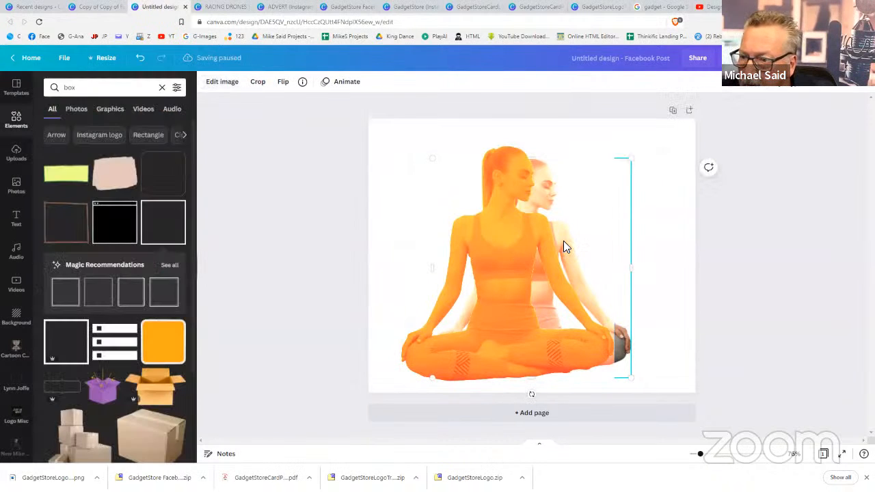
{"action": "left_click_drag", "start_coordinate": [593, 243], "coordinate": [782, 252]}
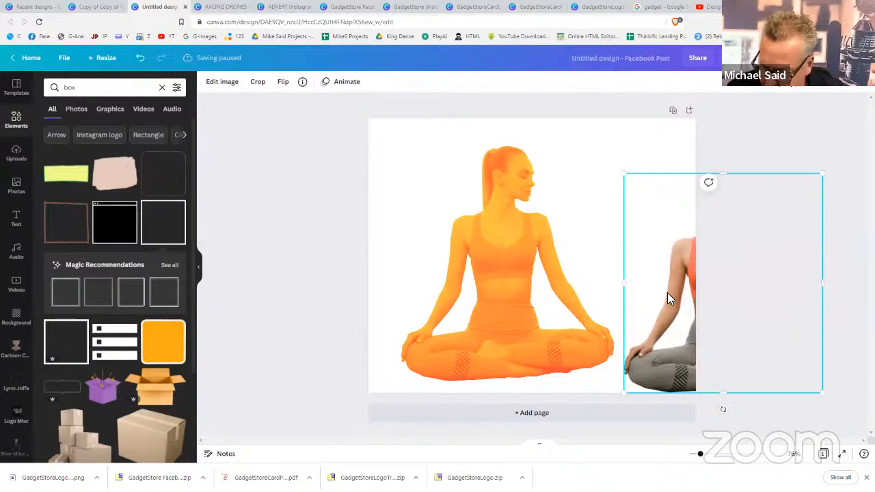
{"action": "key", "text": "Delete"}
{"action": "left_click_drag", "start_coordinate": [455, 268], "coordinate": [477, 261]}
{"action": "key", "text": "ctrl+z"}
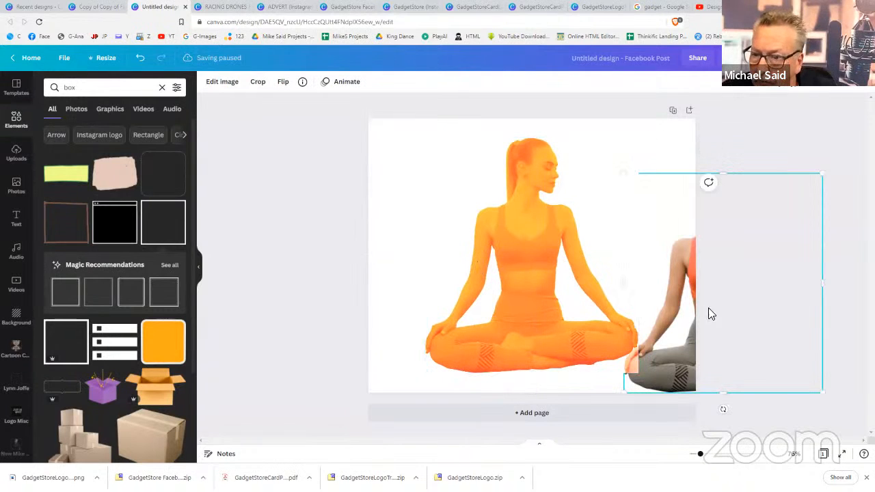
{"action": "left_click_drag", "start_coordinate": [601, 271], "coordinate": [505, 274]}
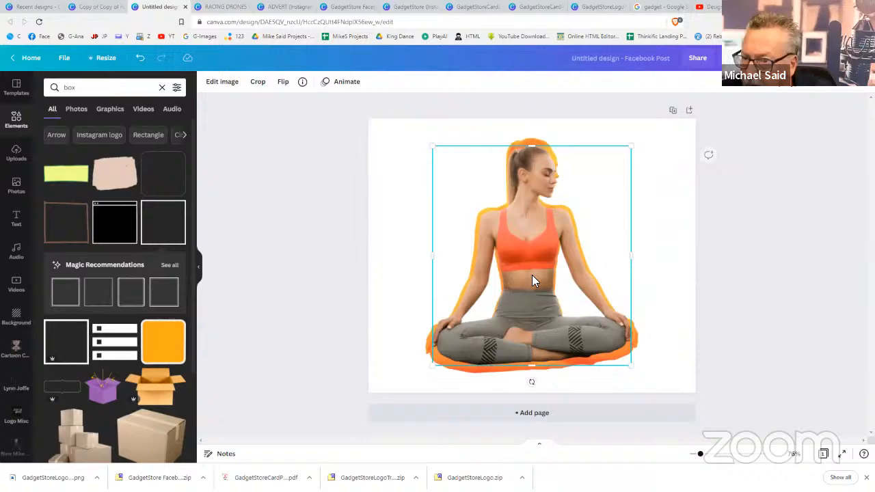
{"action": "left_click", "coordinate": [539, 139]}
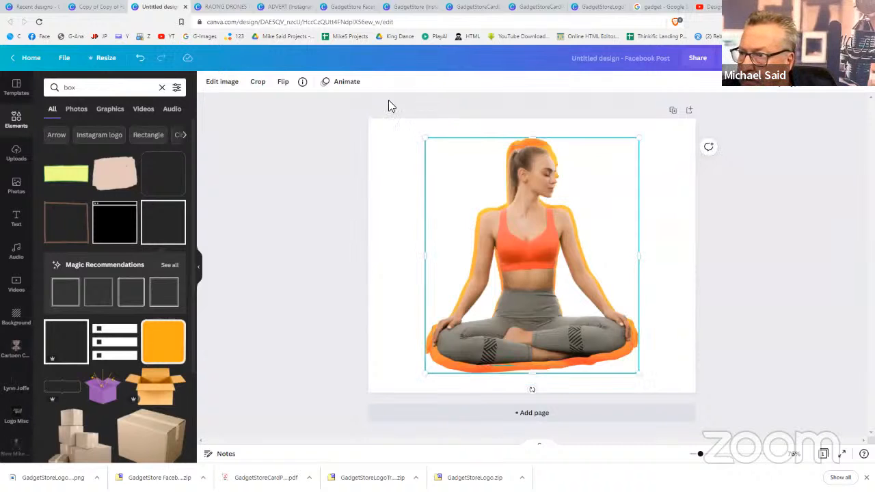
Raise the Blur adjustment on the orange copy so the outline becomes a soft glow
{"action": "left_click", "coordinate": [226, 82]}
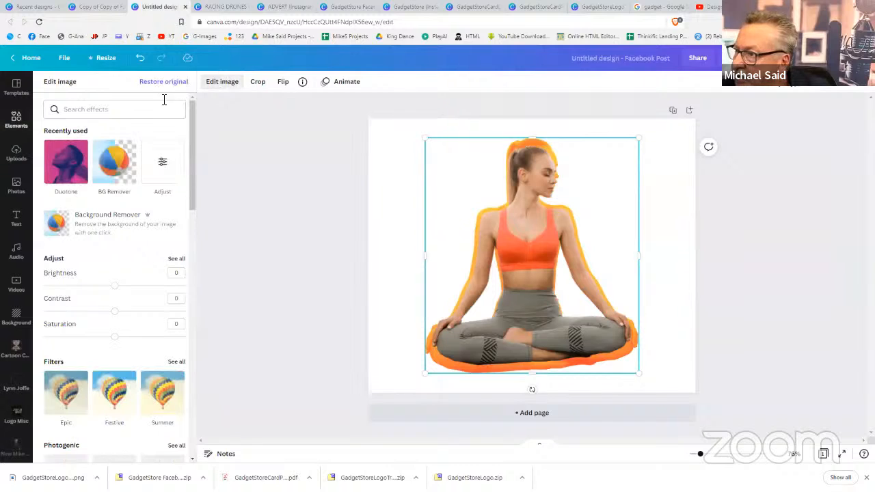
{"action": "left_click", "coordinate": [159, 167]}
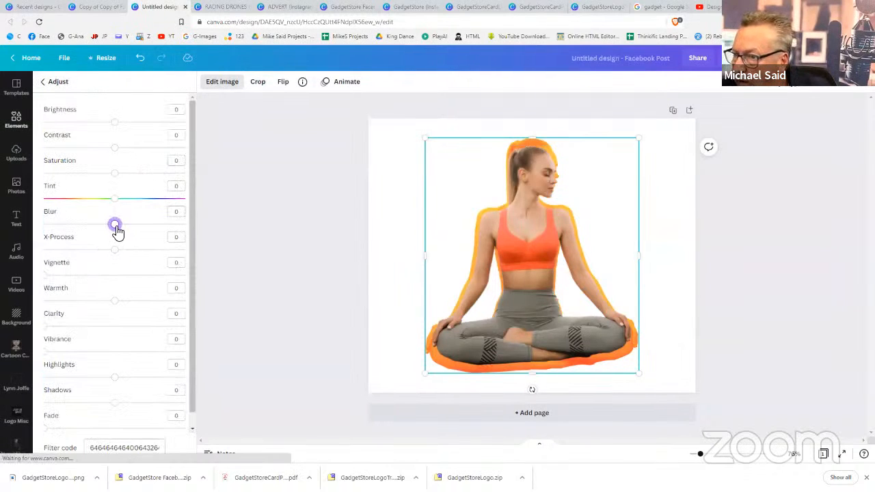
{"action": "left_click_drag", "start_coordinate": [120, 233], "coordinate": [132, 234]}
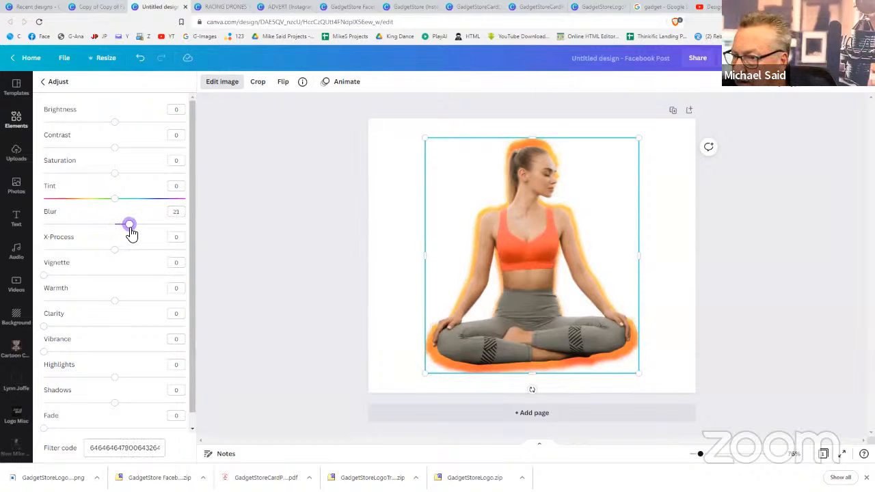
Change the page background to the near-black palette colour
{"action": "left_click", "coordinate": [376, 266]}
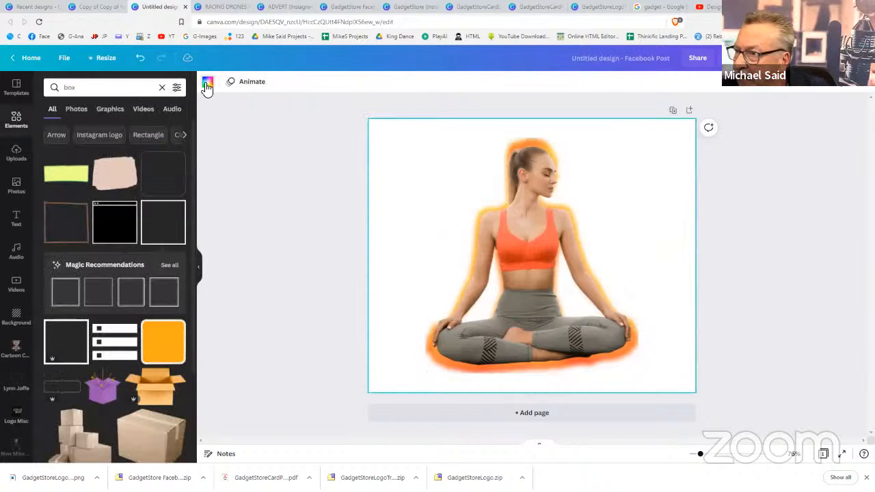
{"action": "left_click", "coordinate": [208, 83]}
{"action": "left_click", "coordinate": [54, 364]}
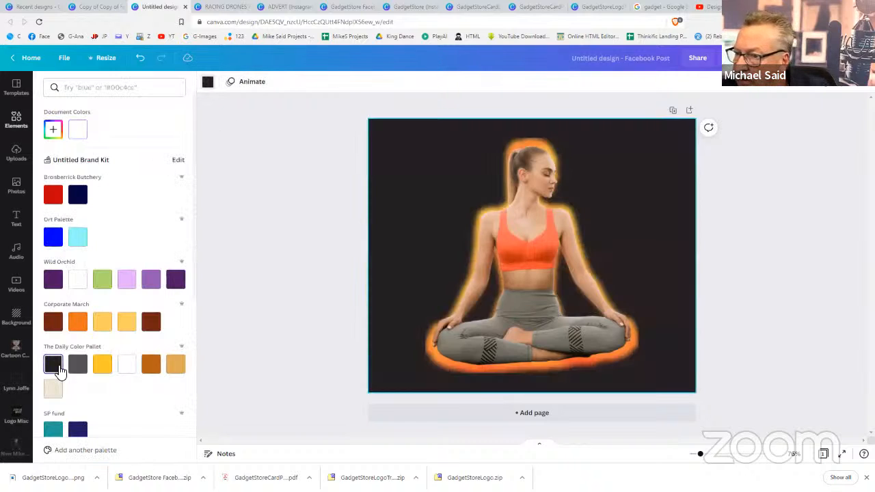
{"action": "left_click", "coordinate": [772, 328]}
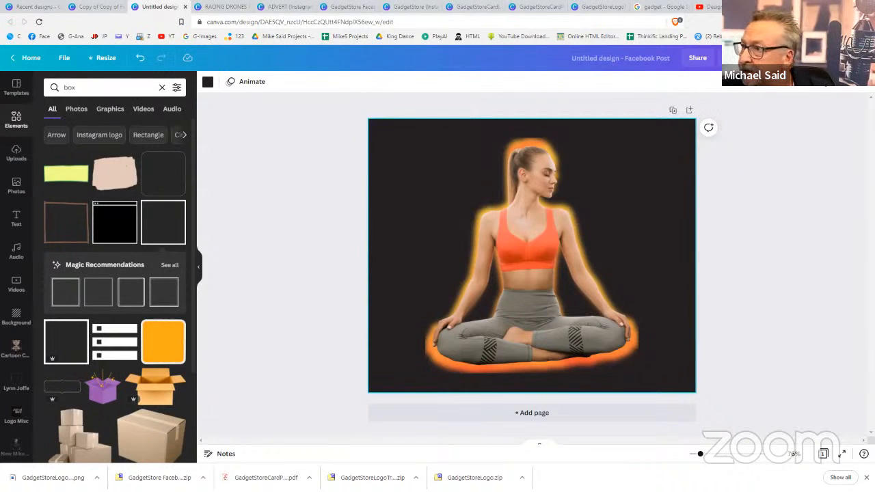
Go from Recent designs through MSW Bus Card and the open tabs to the ADVERT Instagram post
{"action": "left_click", "coordinate": [34, 7]}
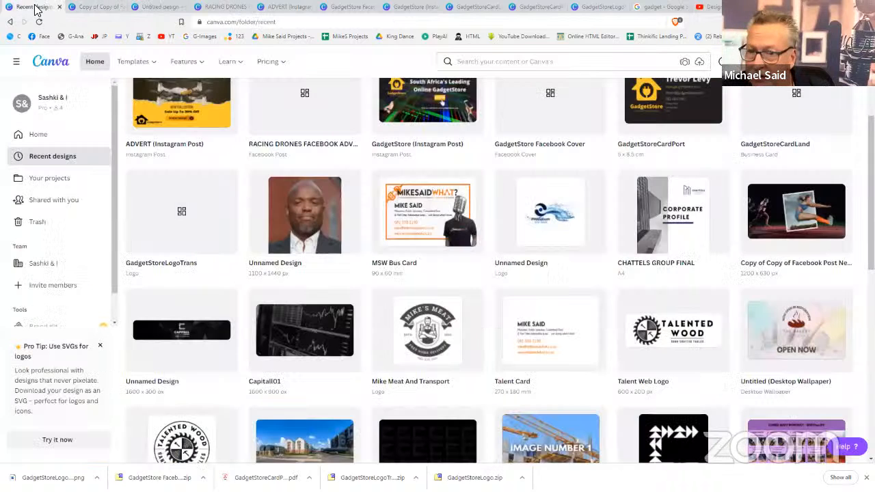
{"action": "left_click", "coordinate": [437, 216]}
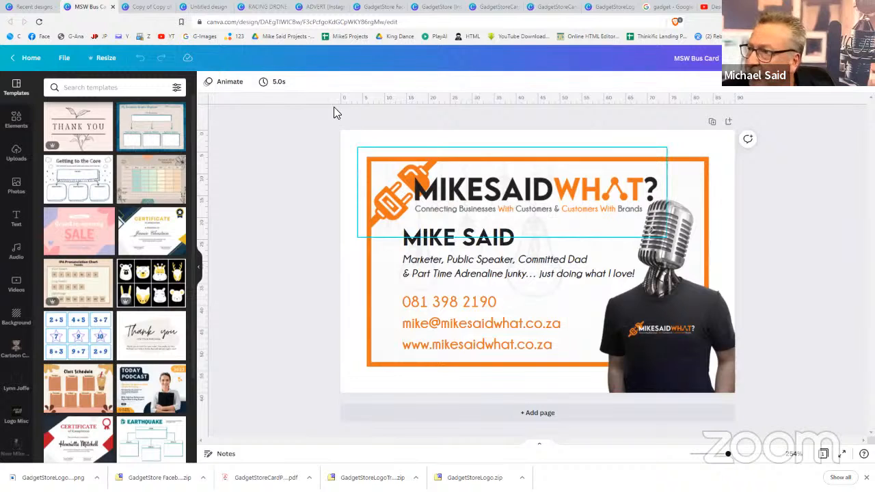
{"action": "left_click", "coordinate": [157, 6]}
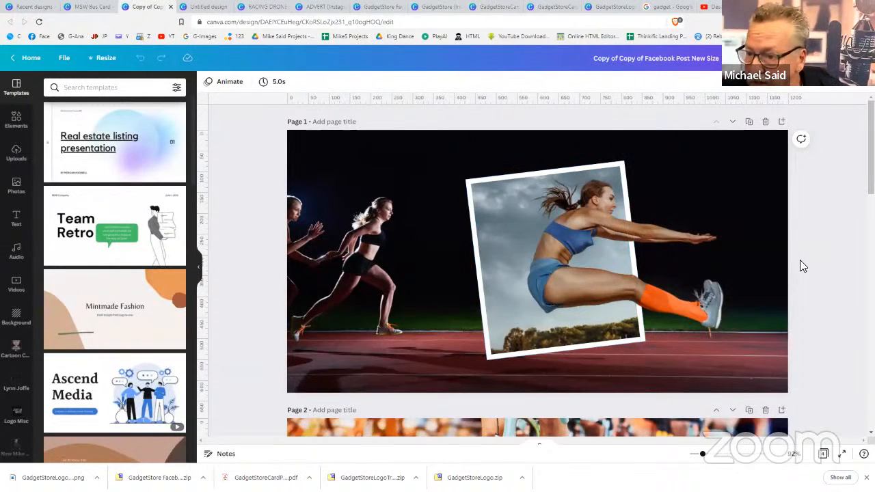
{"action": "left_click", "coordinate": [265, 7]}
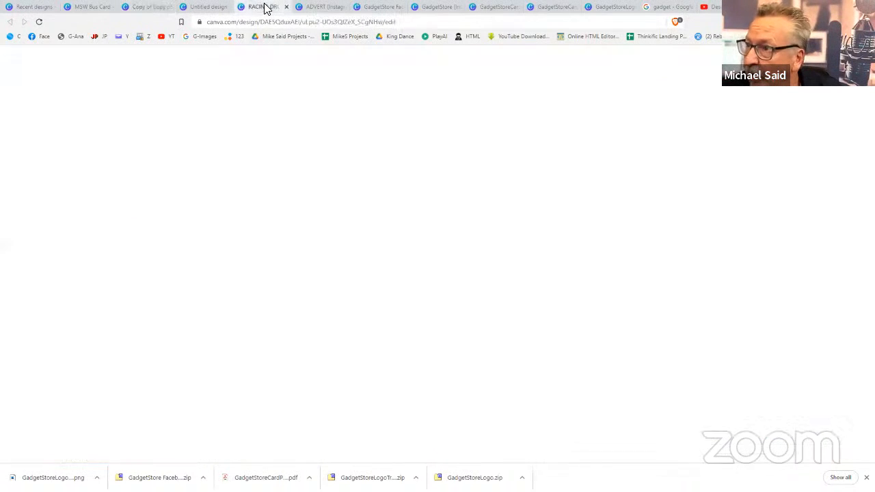
{"action": "left_click", "coordinate": [318, 8]}
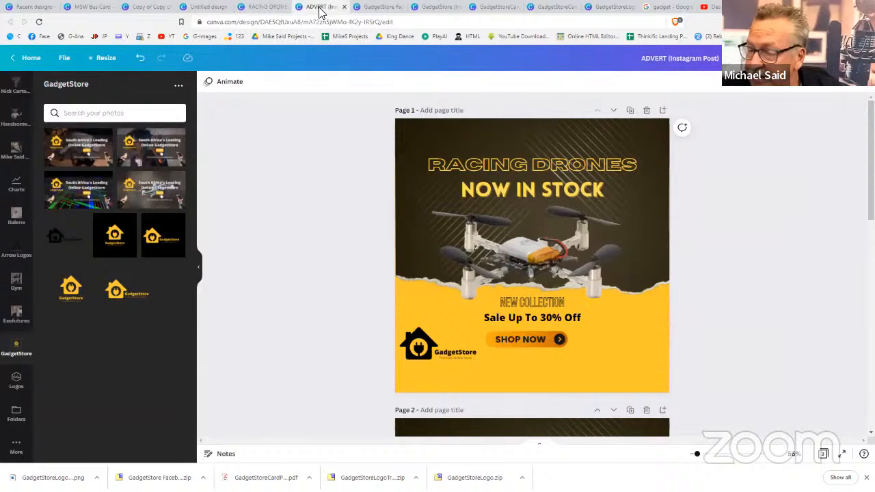
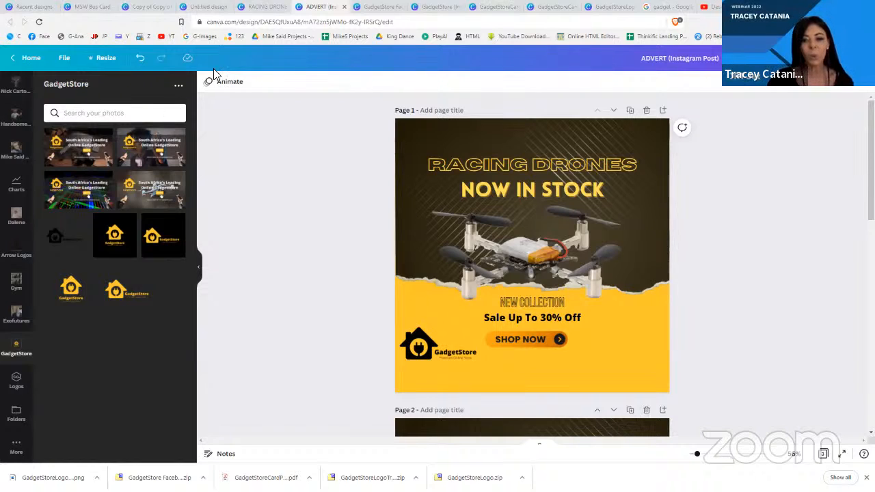
Close the ADVERT design tab and go back to the Recent designs grid
{"action": "left_click", "coordinate": [205, 7]}
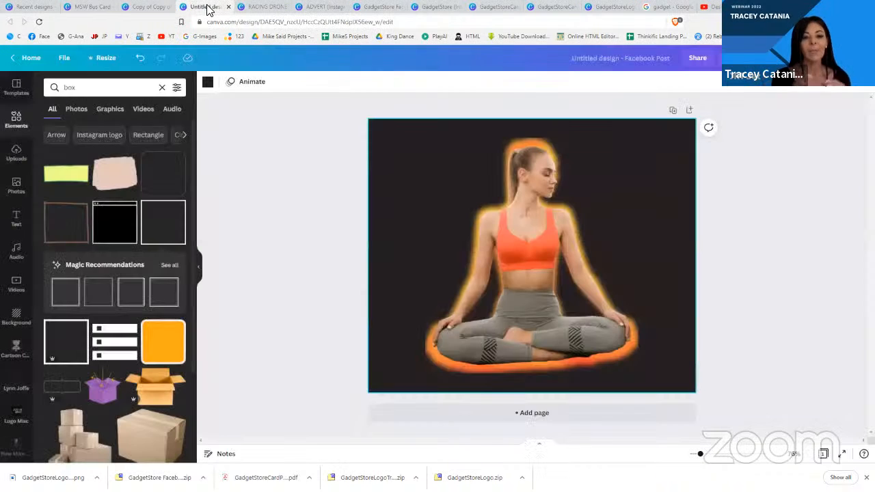
{"action": "left_click", "coordinate": [344, 7]}
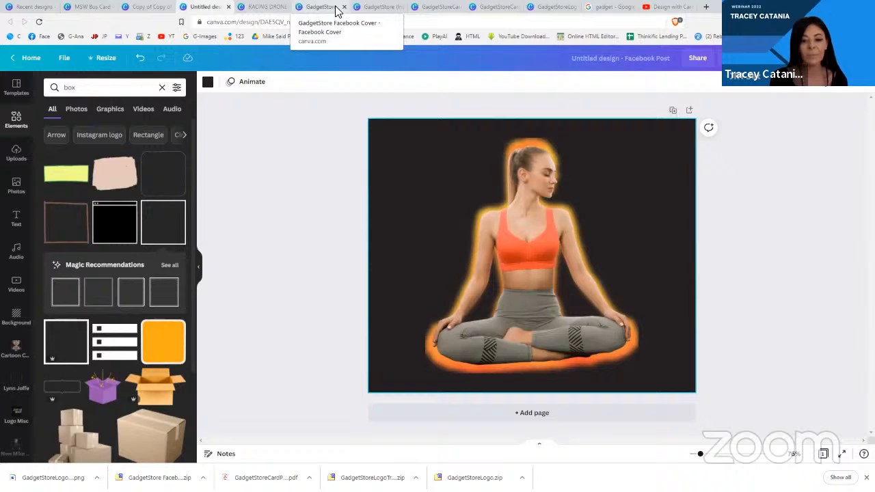
{"action": "left_click", "coordinate": [376, 9]}
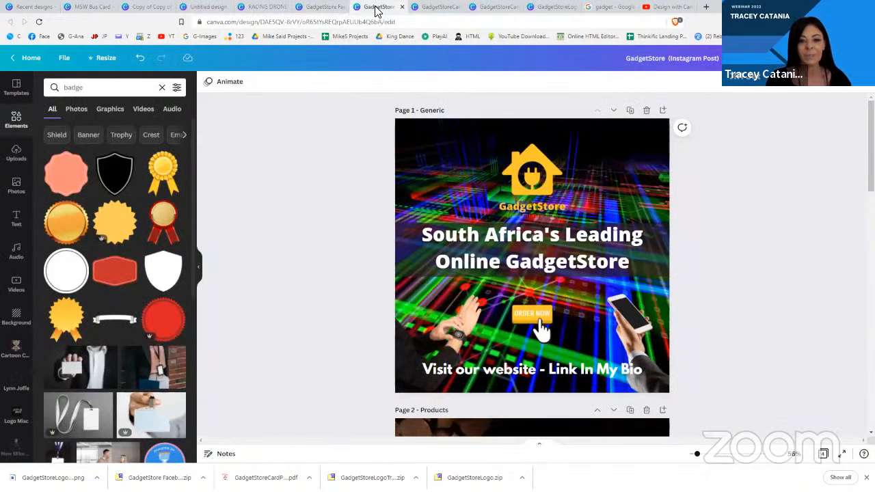
{"action": "left_click", "coordinate": [89, 7]}
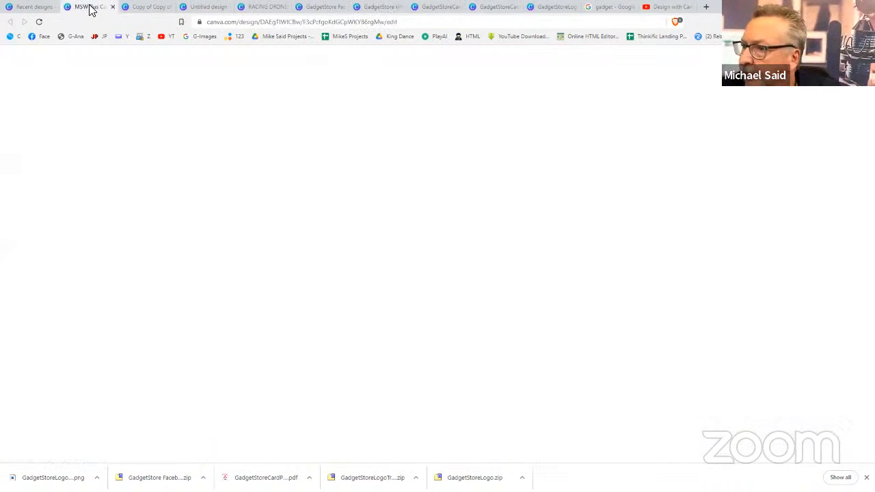
{"action": "left_click", "coordinate": [38, 8]}
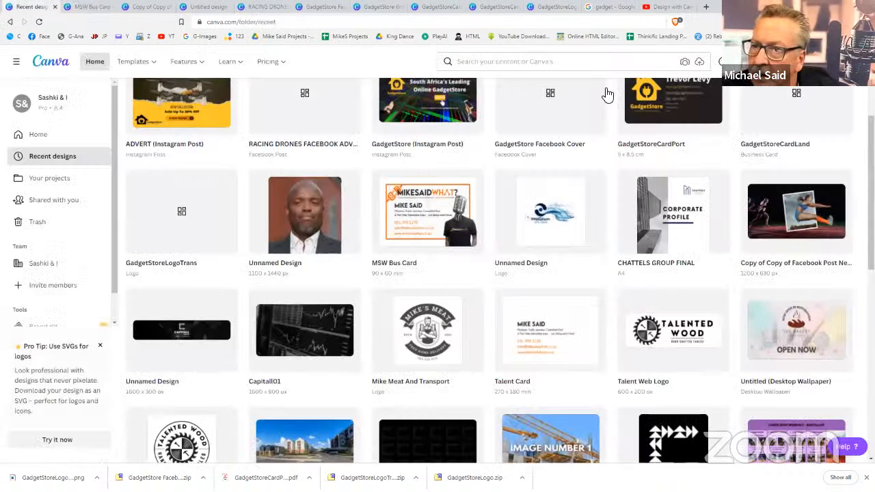
Create a new blank Facebook Post design and show the Photos library beside it
{"action": "left_click", "coordinate": [796, 62]}
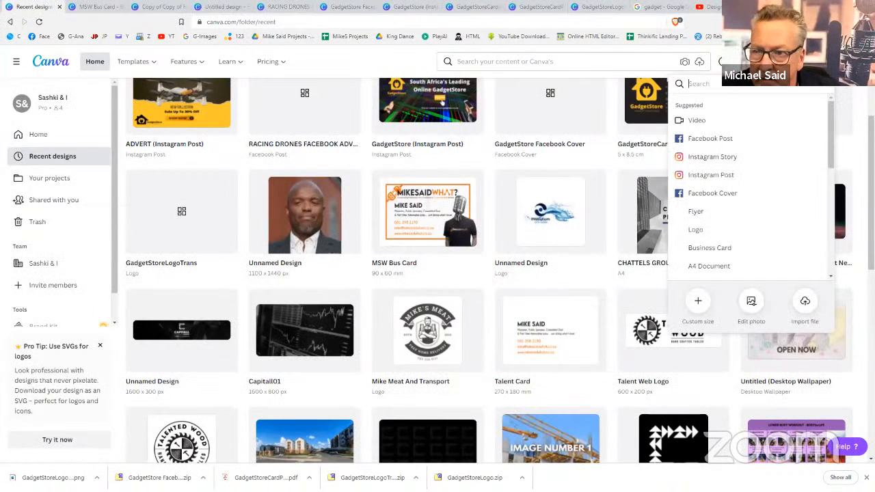
{"action": "left_click", "coordinate": [707, 140]}
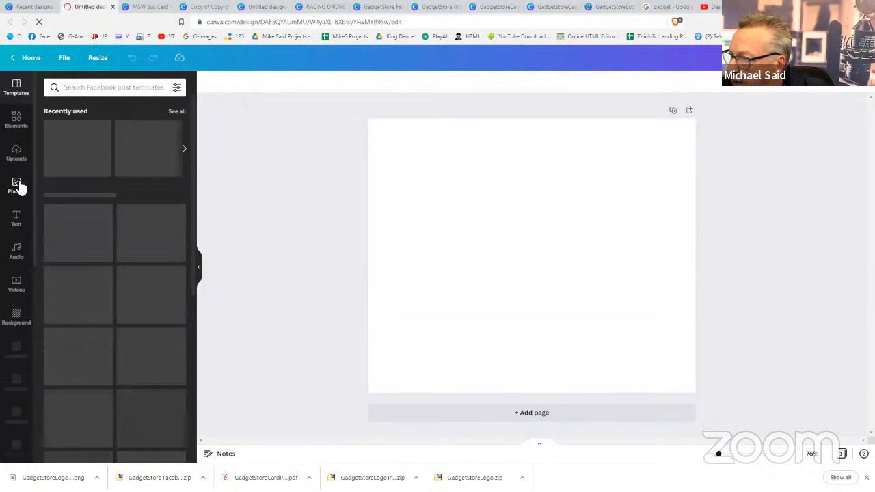
{"action": "left_click", "coordinate": [19, 186]}
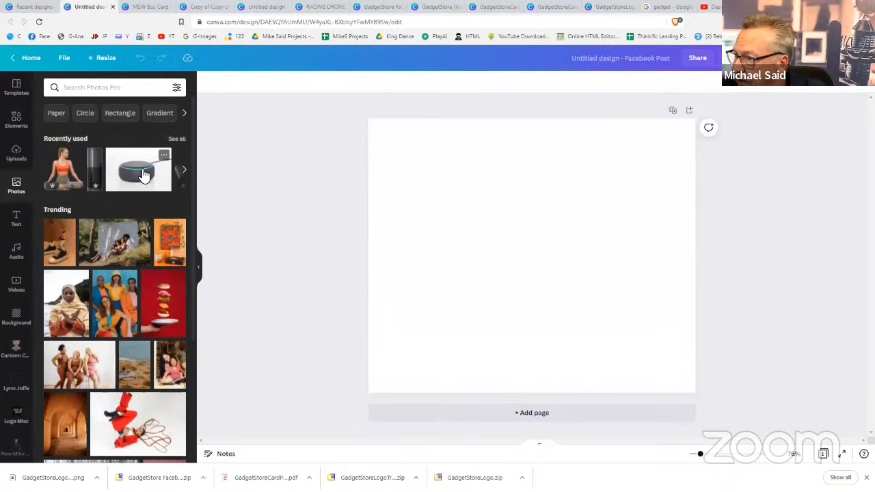
Add the Echo Dot speaker photo and stretch it to the page's full width
{"action": "left_click", "coordinate": [144, 175]}
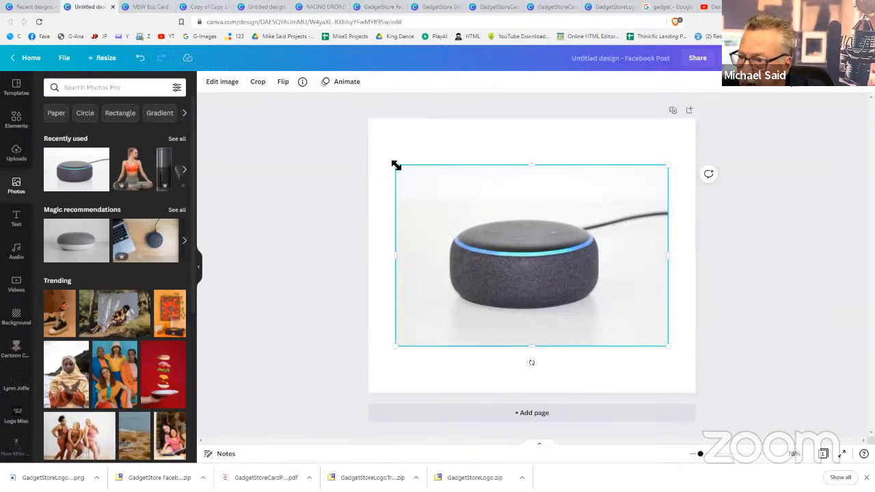
{"action": "left_click_drag", "start_coordinate": [396, 166], "coordinate": [369, 146]}
{"action": "left_click_drag", "start_coordinate": [672, 346], "coordinate": [703, 361]}
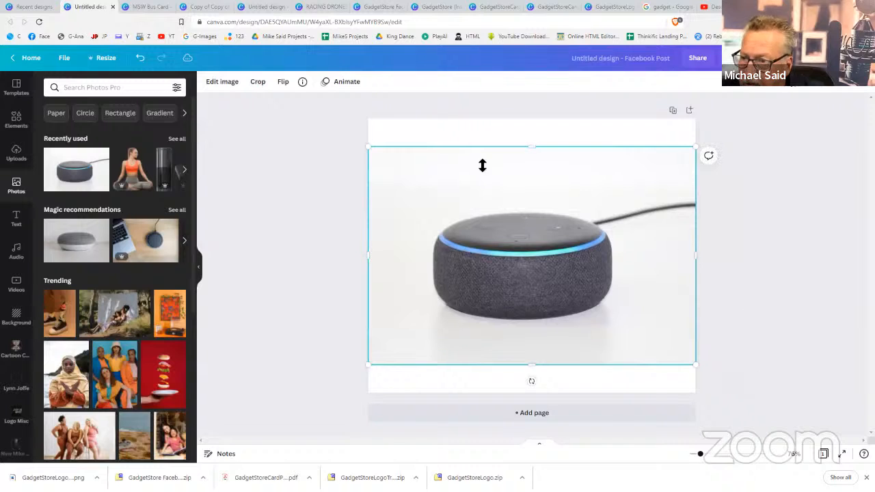
Remove the speaker photo's background with Background Remover
{"action": "left_click", "coordinate": [279, 133]}
{"action": "left_click", "coordinate": [448, 210]}
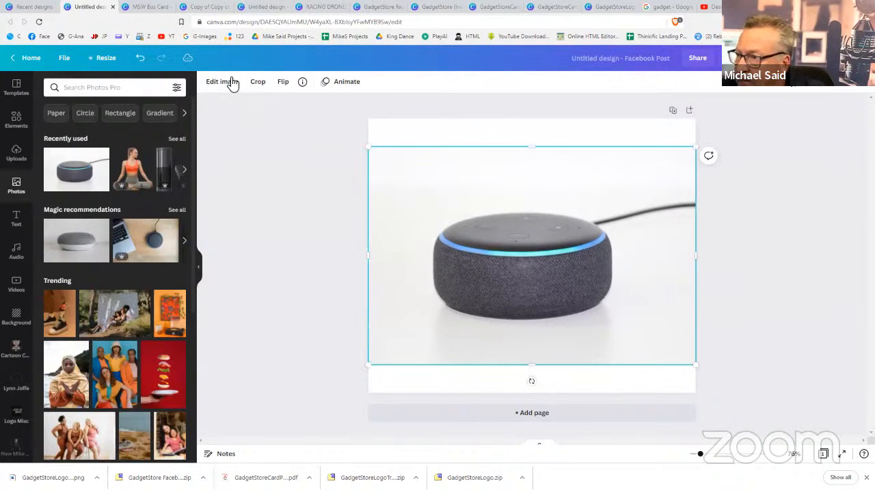
{"action": "left_click", "coordinate": [231, 82]}
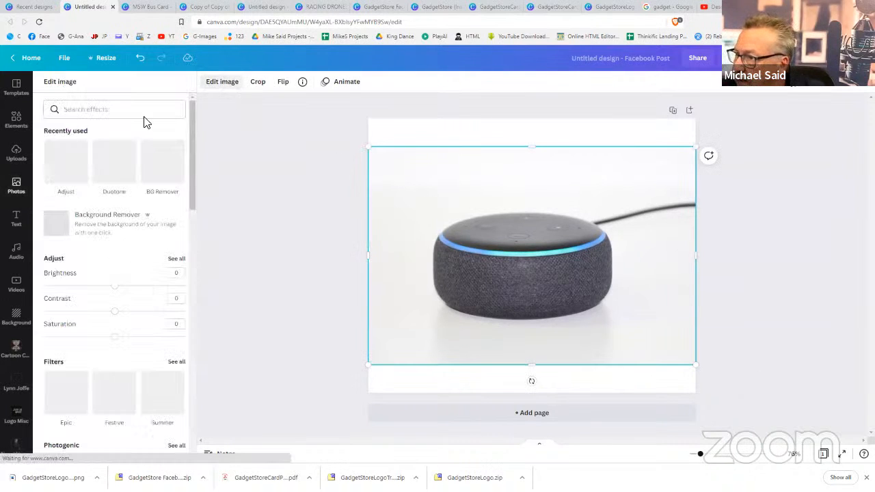
{"action": "left_click", "coordinate": [106, 226]}
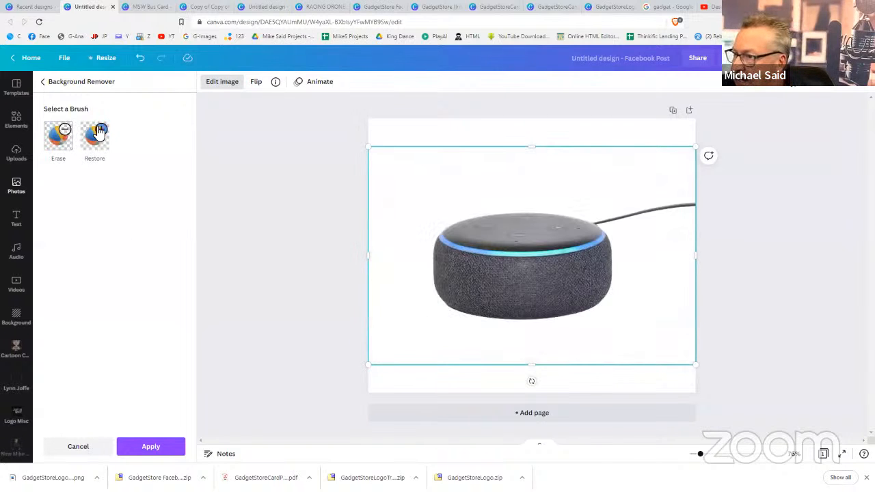
Erase the speaker's trailing cable using the Erase brush at size 35
{"action": "left_click", "coordinate": [60, 138]}
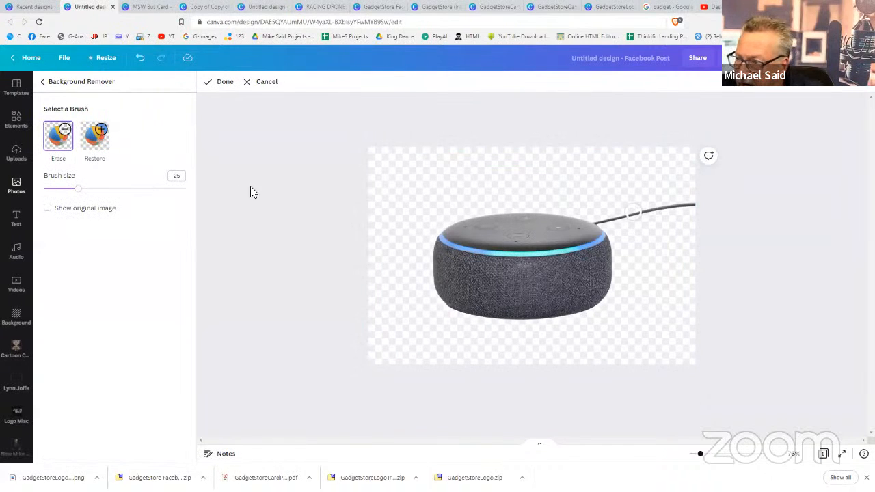
{"action": "left_click_drag", "start_coordinate": [75, 194], "coordinate": [92, 189]}
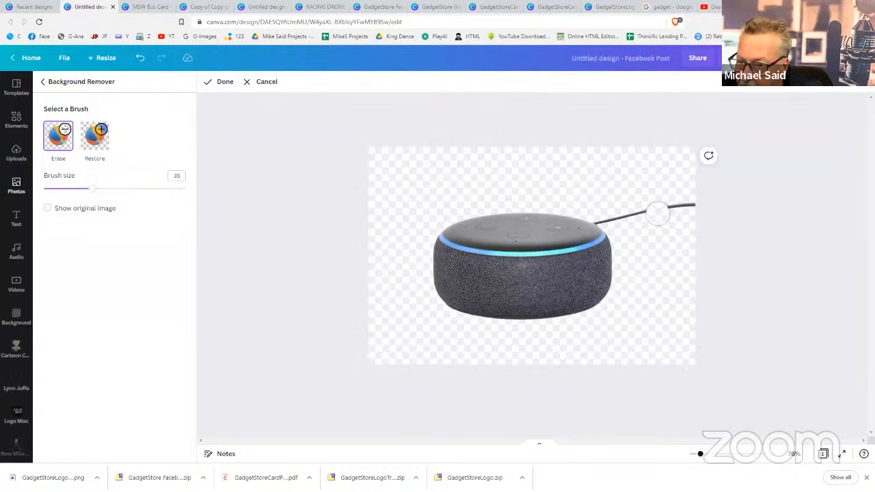
{"action": "mouse_move", "coordinate": [657, 211]}
{"action": "left_mouse_down"}
{"action": "mouse_move", "coordinate": [697, 209]}
{"action": "mouse_move", "coordinate": [638, 204]}
{"action": "mouse_move", "coordinate": [609, 217]}
{"action": "left_mouse_up"}
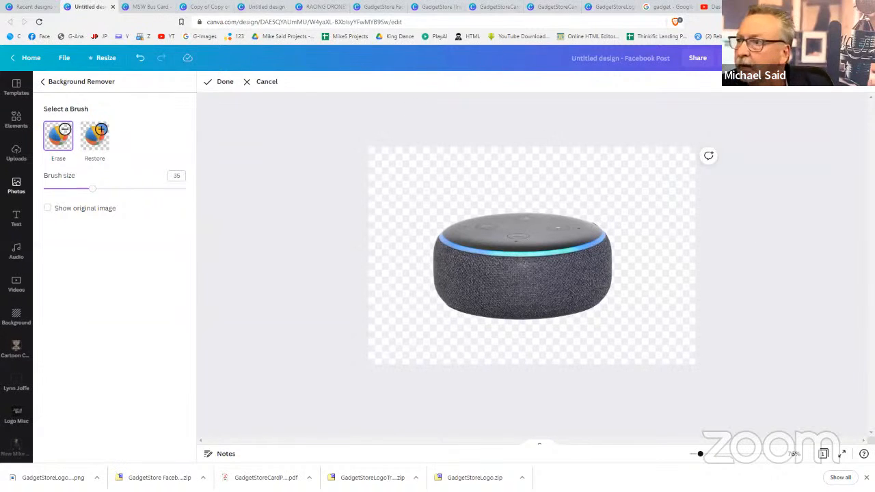
{"action": "left_click", "coordinate": [228, 83]}
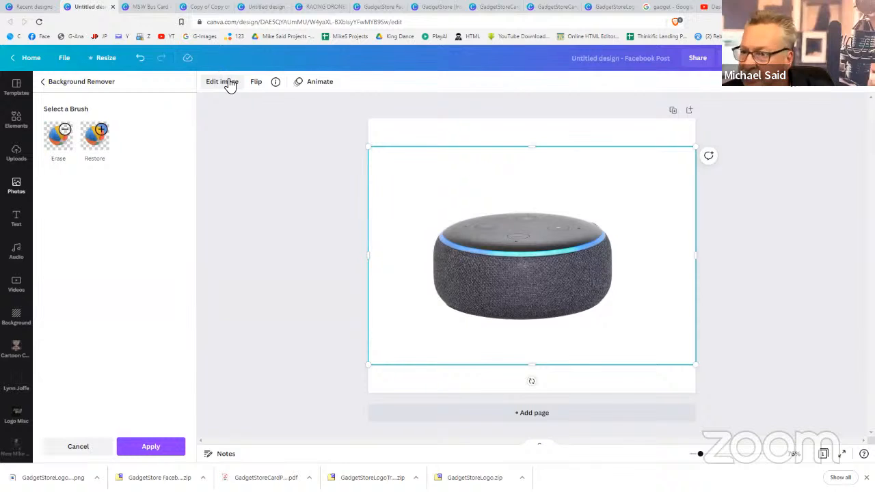
Paint the speaker's cable back in with the Restore brush
{"action": "left_click", "coordinate": [85, 143]}
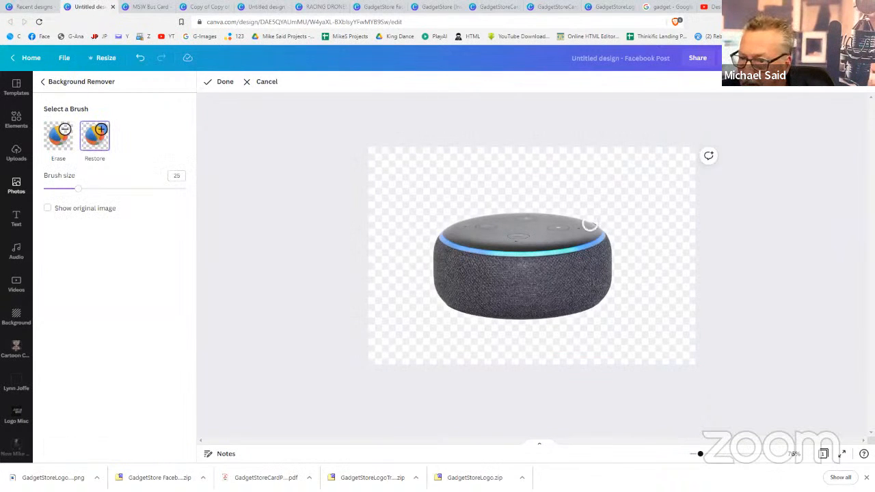
{"action": "mouse_move", "coordinate": [586, 220]}
{"action": "left_mouse_down"}
{"action": "mouse_move", "coordinate": [708, 204]}
{"action": "mouse_move", "coordinate": [647, 205]}
{"action": "mouse_move", "coordinate": [588, 222]}
{"action": "mouse_move", "coordinate": [649, 203]}
{"action": "mouse_move", "coordinate": [570, 214]}
{"action": "mouse_move", "coordinate": [619, 204]}
{"action": "mouse_move", "coordinate": [613, 213]}
{"action": "mouse_move", "coordinate": [693, 206]}
{"action": "mouse_move", "coordinate": [608, 224]}
{"action": "left_mouse_up"}
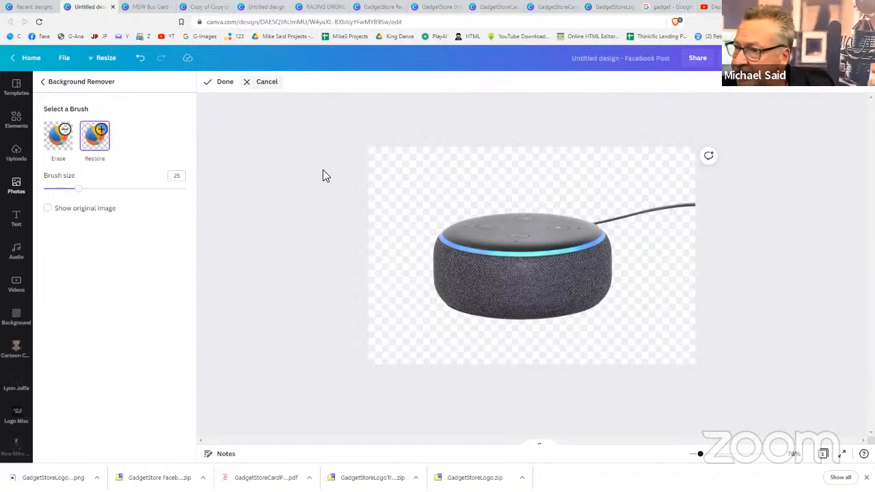
{"action": "left_click", "coordinate": [28, 12]}
Finish the cutout edit and delete the Echo Dot photo from the page
{"action": "left_click", "coordinate": [111, 9]}
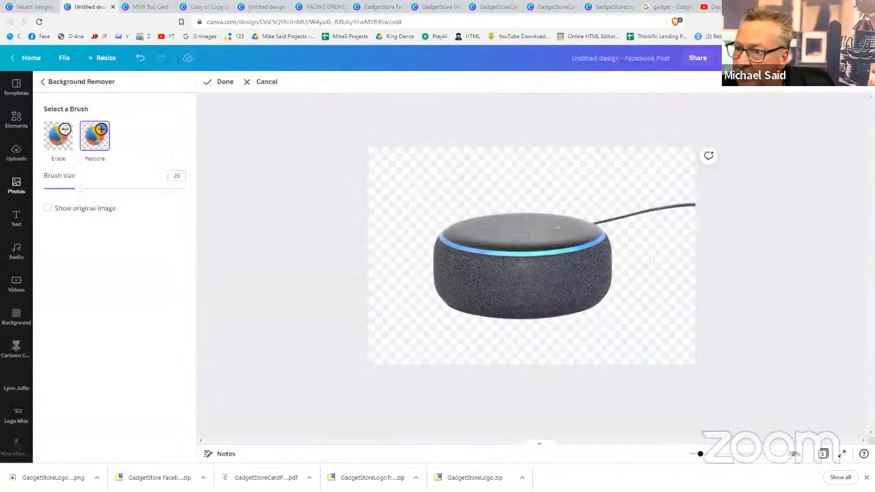
{"action": "left_click", "coordinate": [223, 83]}
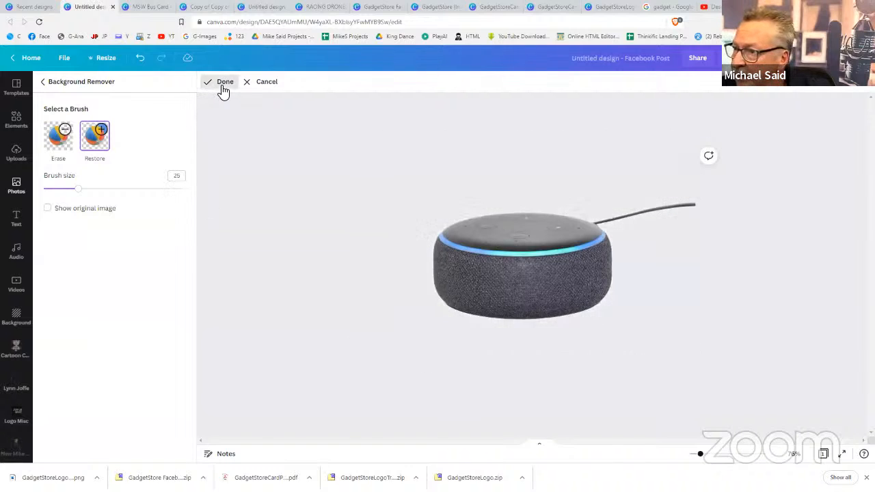
{"action": "key", "text": "Delete"}
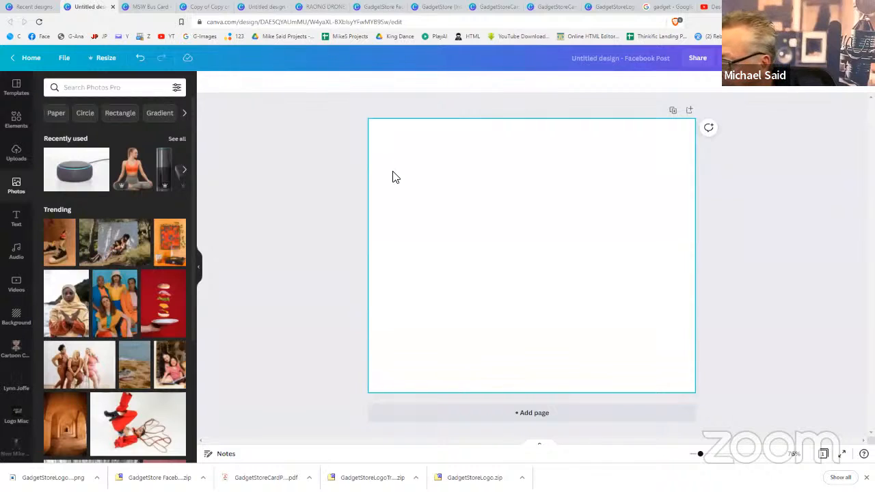
Add the hijab woman photo, remove its background, and place the cutout on the right
{"action": "left_click", "coordinate": [71, 308]}
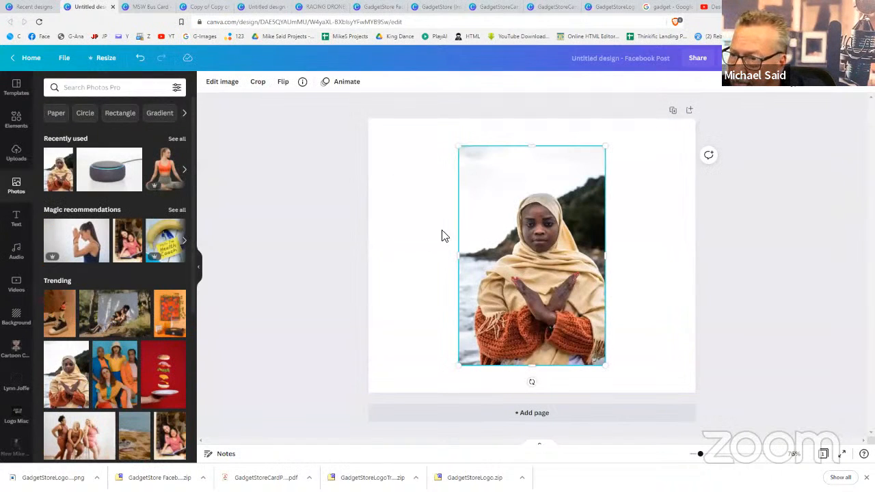
{"action": "left_click", "coordinate": [221, 83]}
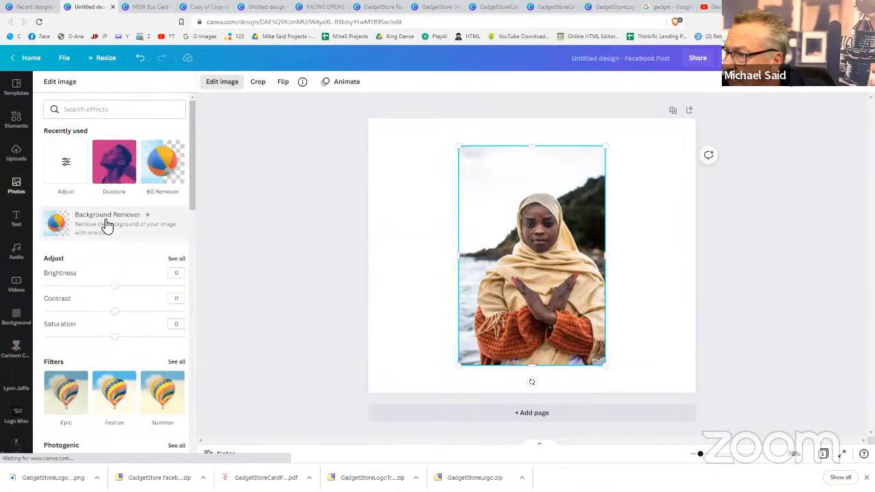
{"action": "left_click", "coordinate": [106, 225]}
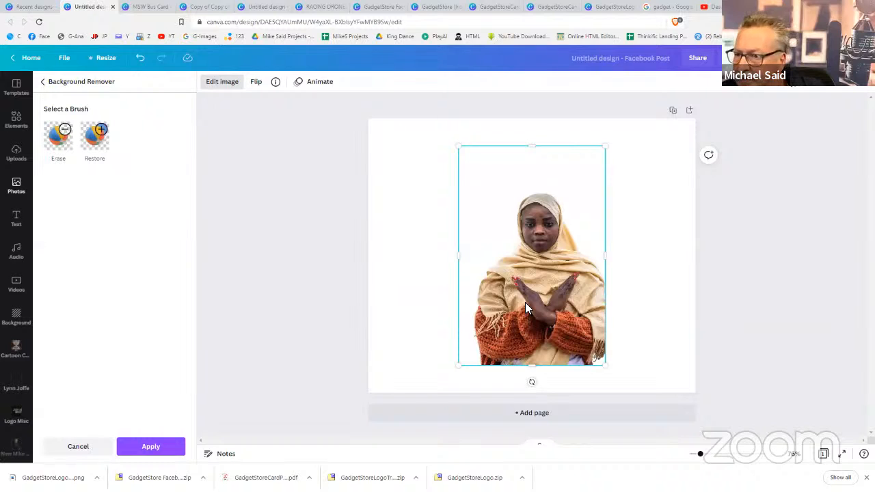
{"action": "left_click_drag", "start_coordinate": [544, 312], "coordinate": [615, 330]}
{"action": "left_click", "coordinate": [498, 310]}
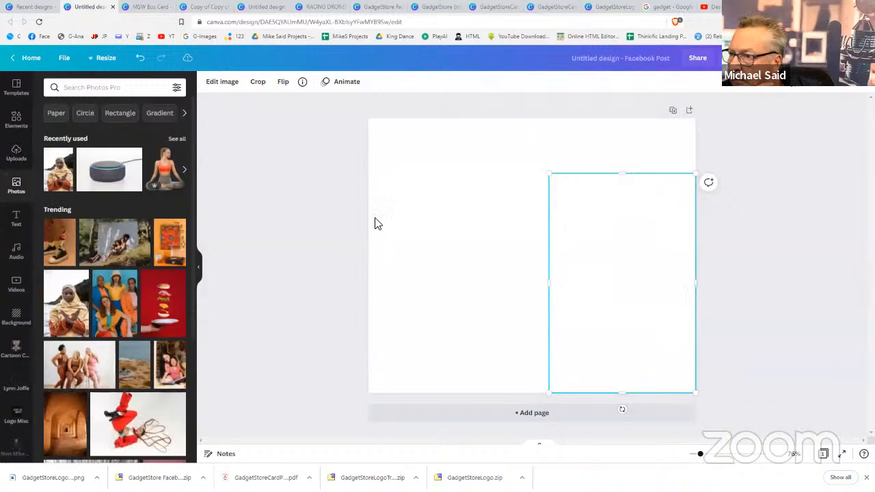
Search Photos for 'beach' and set the first result as the page background
{"action": "left_click", "coordinate": [132, 83]}
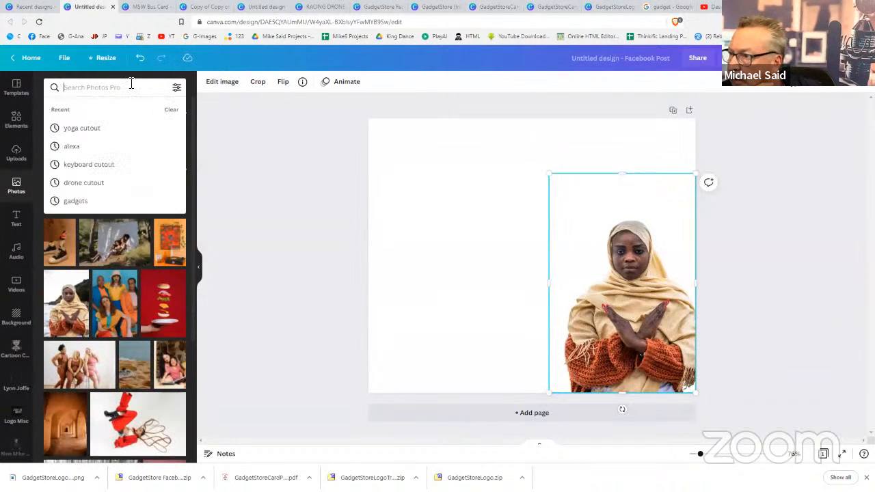
{"action": "type", "text": "beach"}
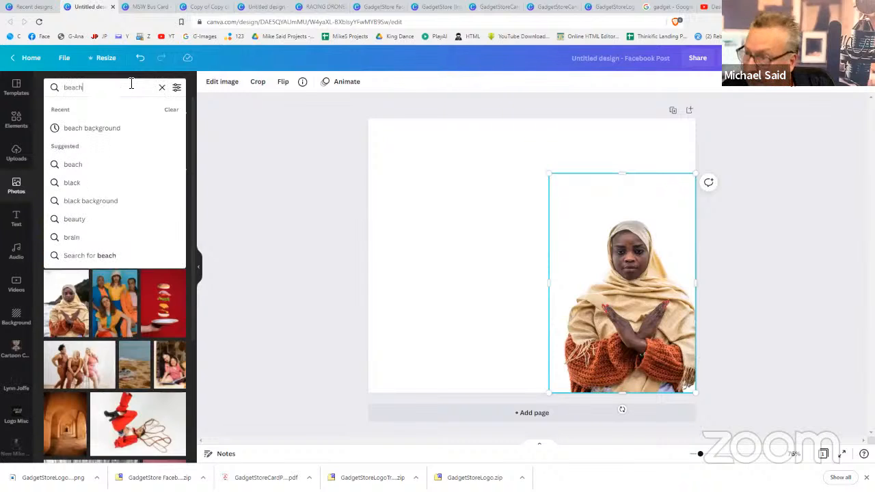
{"action": "key", "text": "Return"}
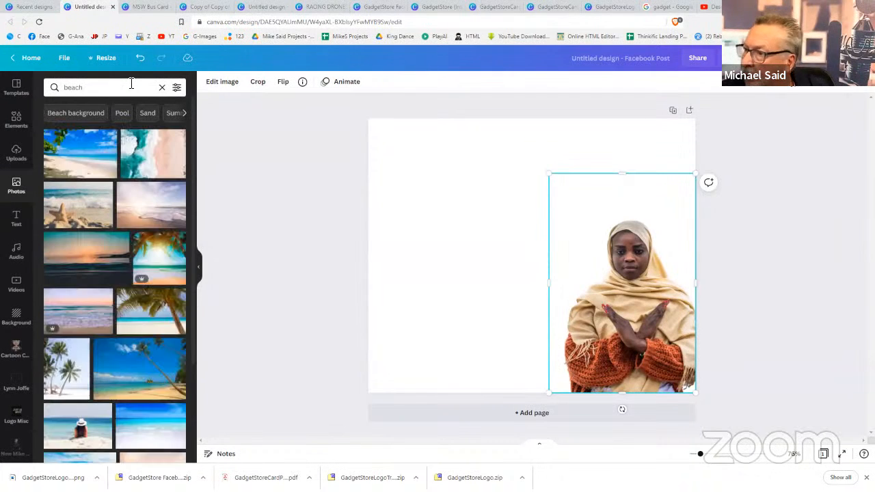
{"action": "left_click", "coordinate": [80, 153]}
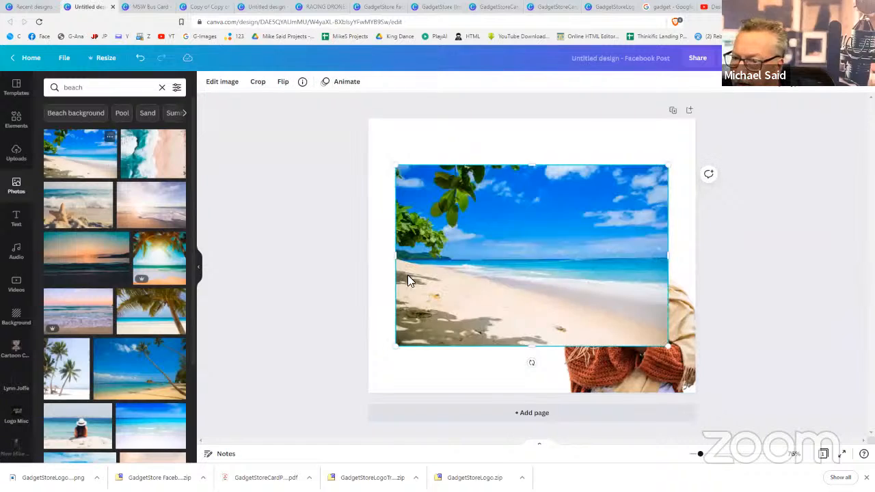
{"action": "right_click", "coordinate": [477, 291]}
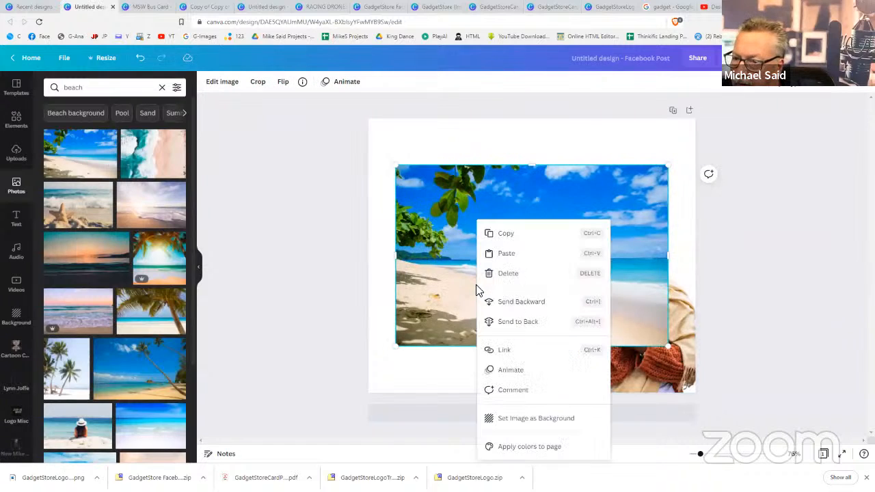
{"action": "left_click", "coordinate": [498, 419]}
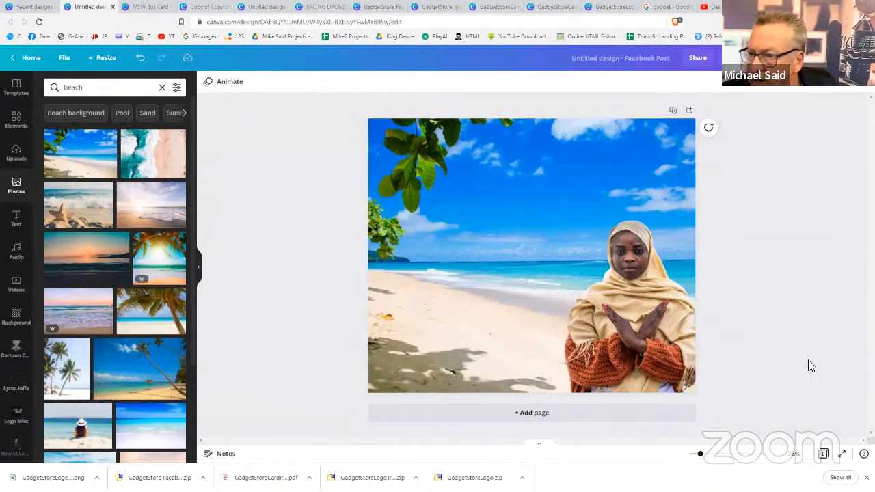
{"action": "left_click", "coordinate": [631, 272]}
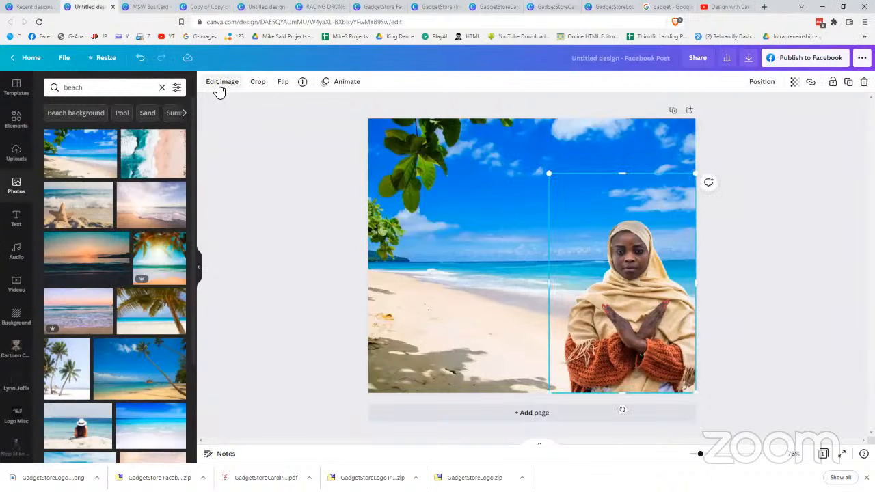
Give the woman cut-out a Drop shadow with offset 6 and angle 2
{"action": "left_click", "coordinate": [219, 89]}
{"action": "scroll", "coordinate": [80, 292], "scroll_direction": "down", "scroll_amount": 1}
{"action": "scroll", "coordinate": [81, 292], "scroll_direction": "down", "scroll_amount": 6}
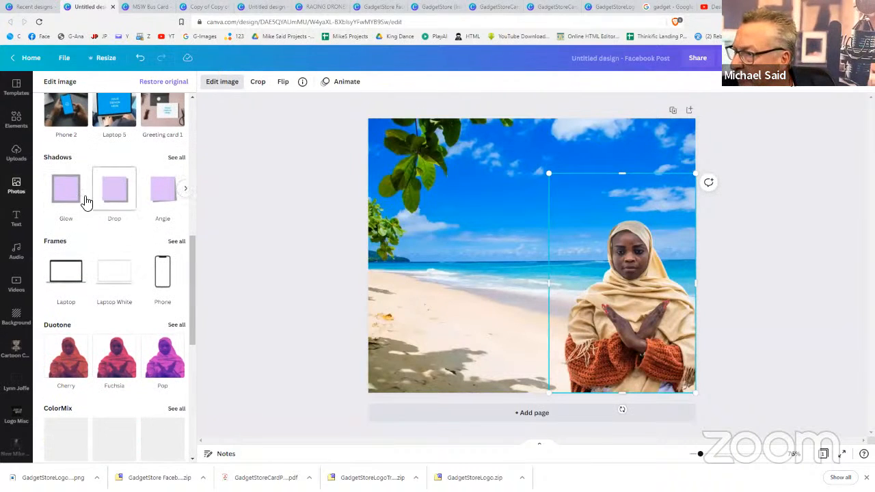
{"action": "left_click", "coordinate": [111, 206]}
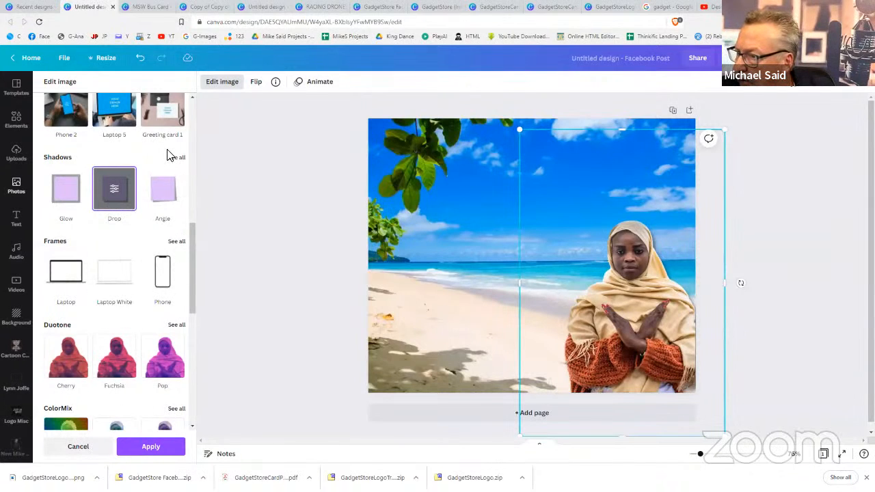
{"action": "left_click", "coordinate": [116, 195]}
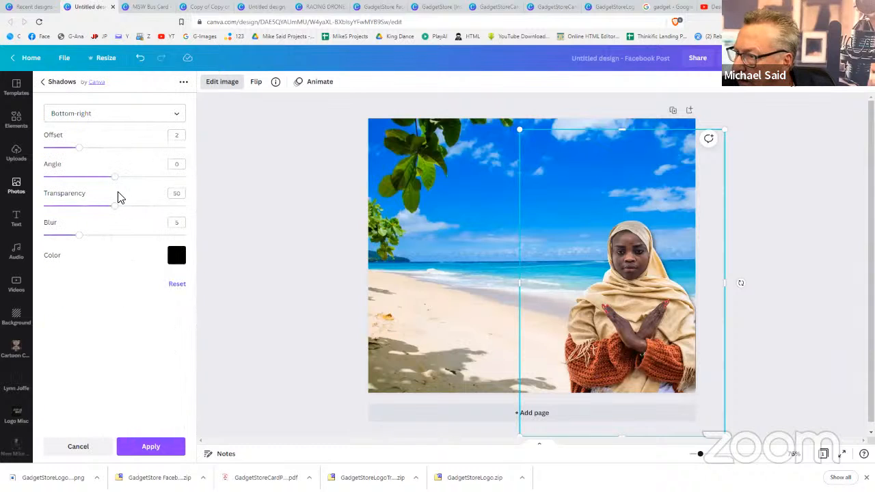
{"action": "left_click_drag", "start_coordinate": [79, 148], "coordinate": [113, 155]}
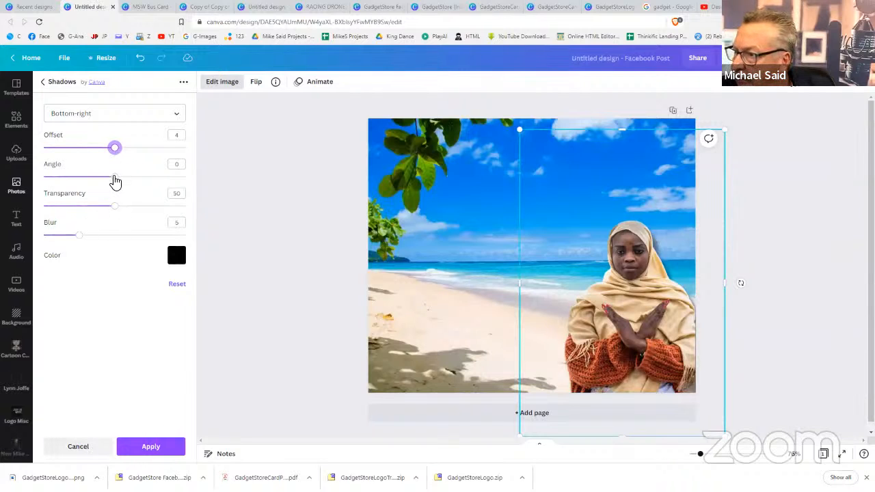
{"action": "left_click_drag", "start_coordinate": [114, 176], "coordinate": [143, 178]}
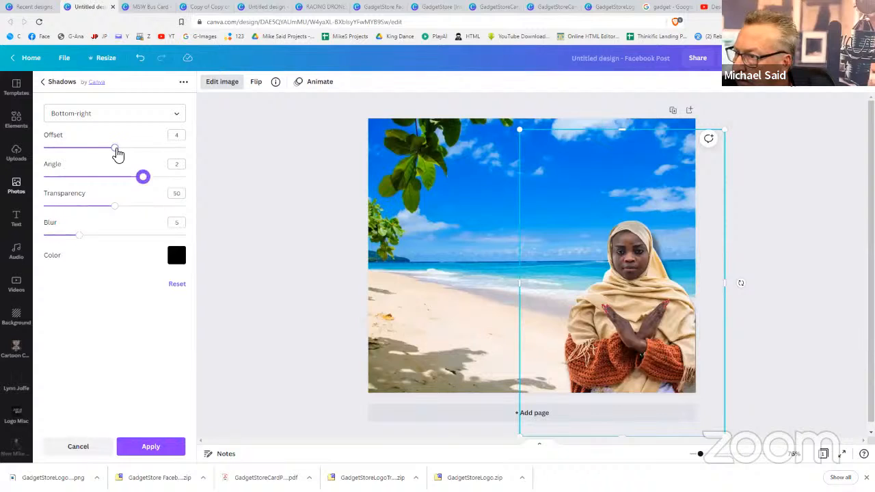
{"action": "left_click_drag", "start_coordinate": [115, 152], "coordinate": [149, 158]}
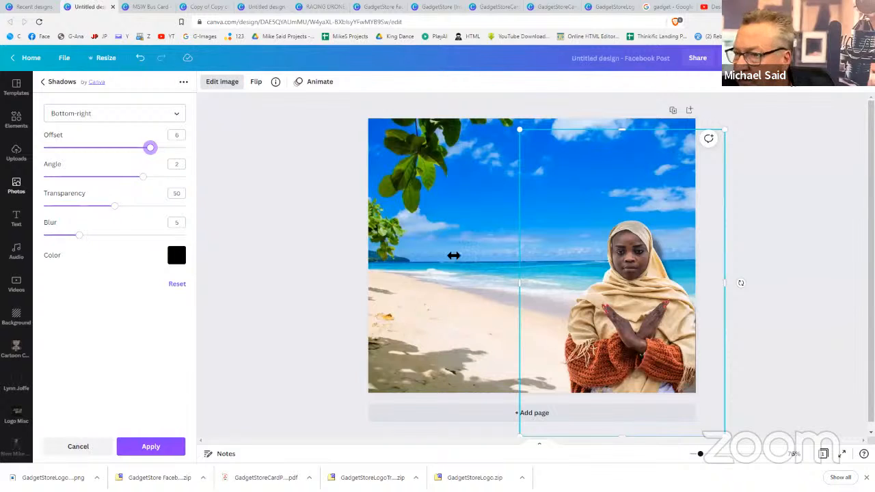
{"action": "left_click", "coordinate": [776, 286]}
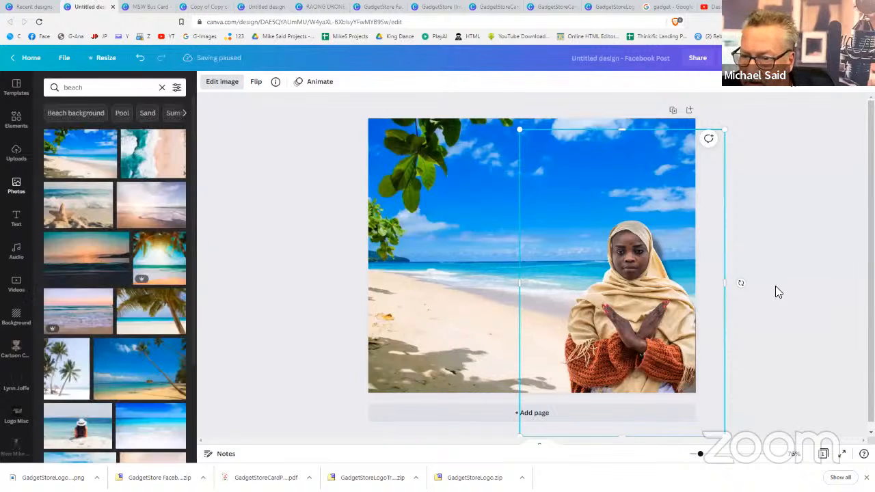
Delete the woman cut-out and add a white surfboard photo from a 'surfboard' search
{"action": "left_click", "coordinate": [615, 301]}
{"action": "key", "text": "Delete"}
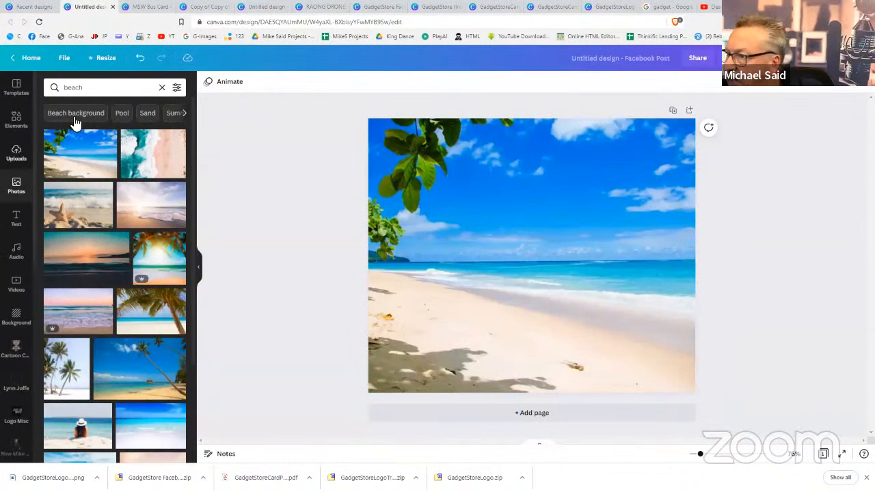
{"action": "left_click_drag", "start_coordinate": [83, 88], "coordinate": [47, 90]}
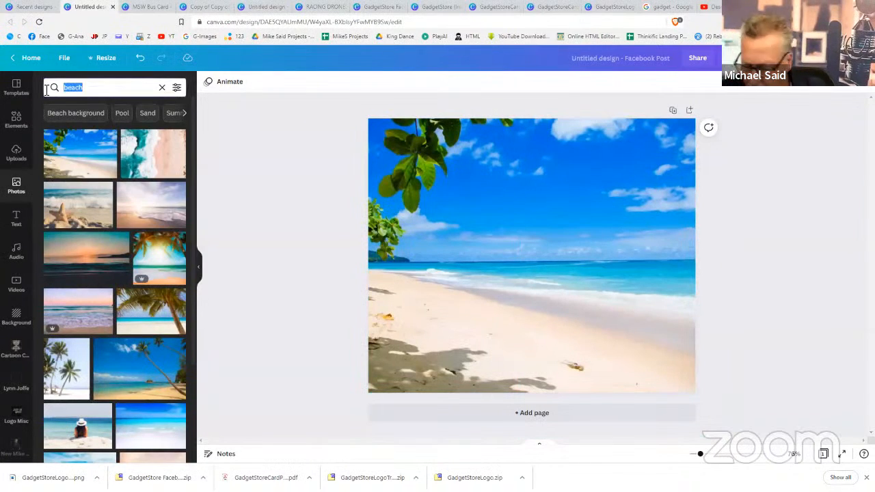
{"action": "type", "text": "surf"}
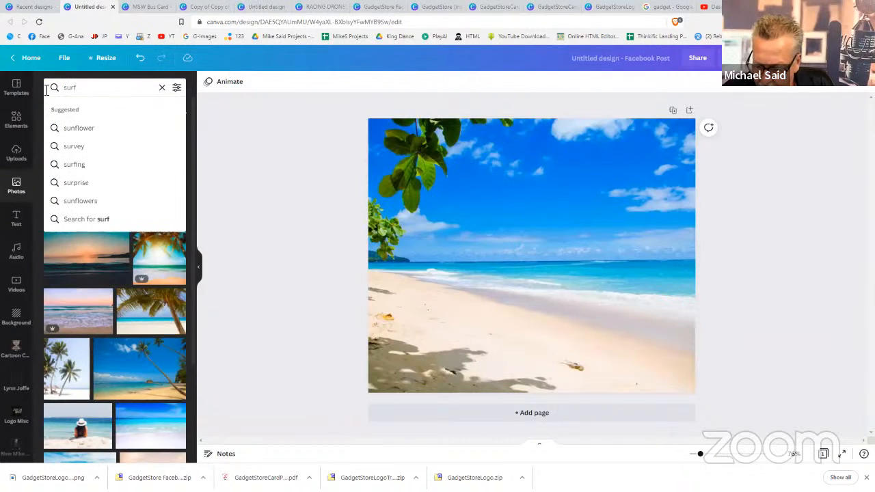
{"action": "type", "text": "boiard"}
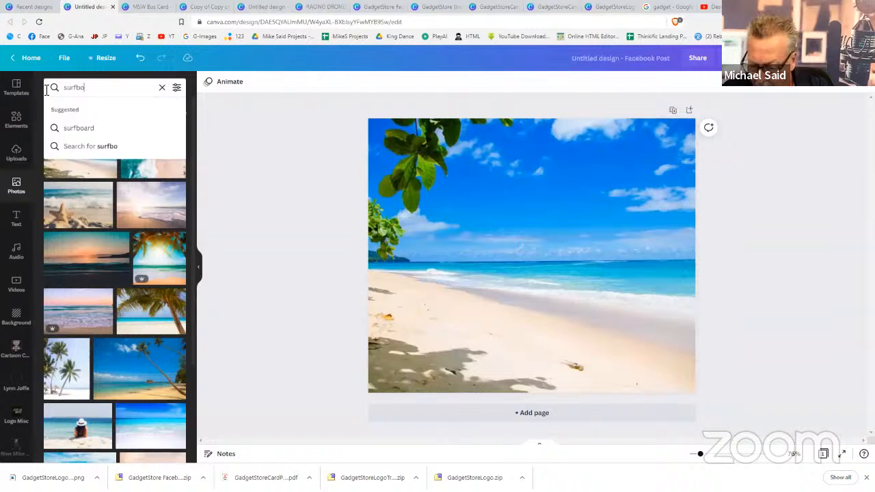
{"action": "type", "text": "d"}
{"action": "key", "text": "Return"}
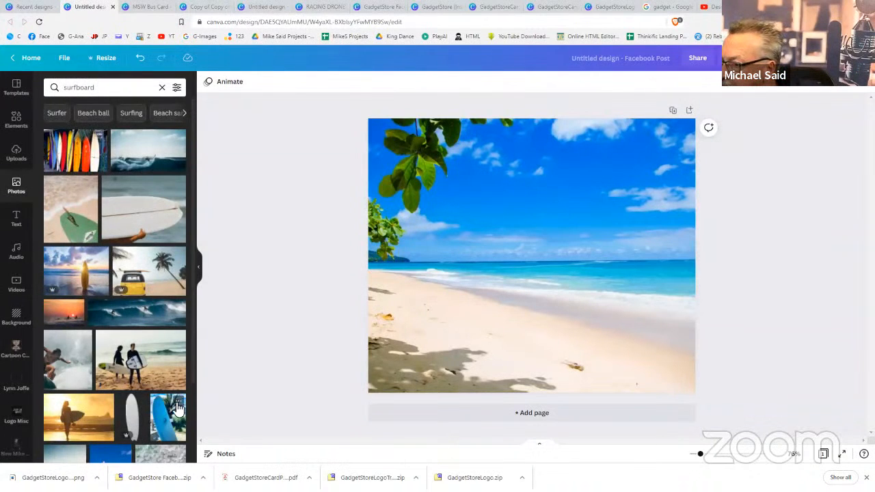
{"action": "left_click", "coordinate": [137, 421]}
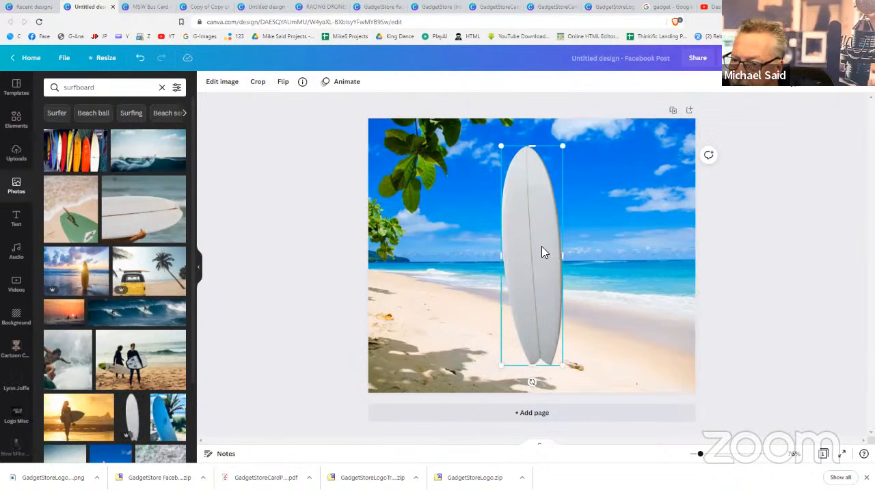
Flip the surfboard horizontally and vertically, tilt it to about 148°, and move it up-left
{"action": "left_click_drag", "start_coordinate": [547, 251], "coordinate": [549, 253]}
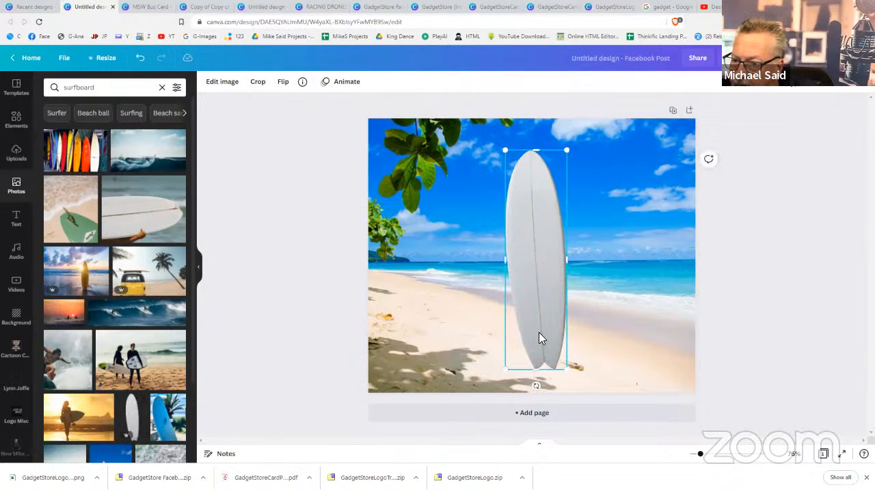
{"action": "left_click_drag", "start_coordinate": [544, 387], "coordinate": [443, 364]}
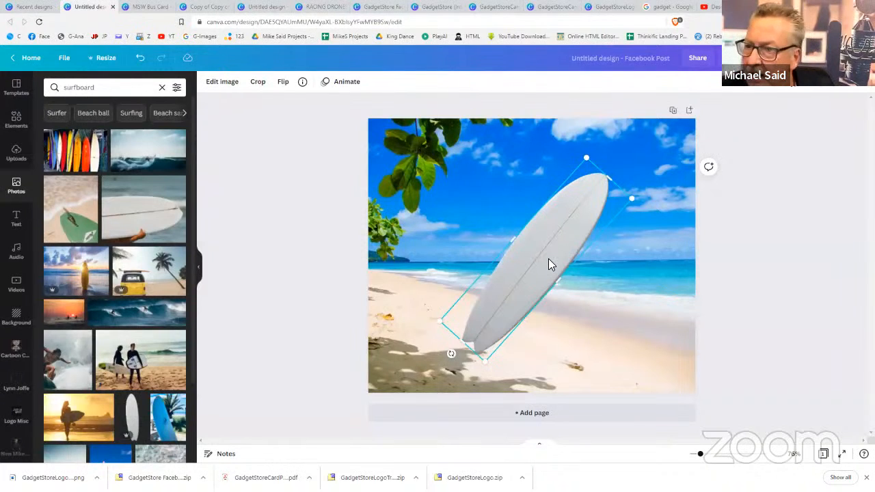
{"action": "left_click", "coordinate": [801, 269]}
{"action": "left_click", "coordinate": [529, 248]}
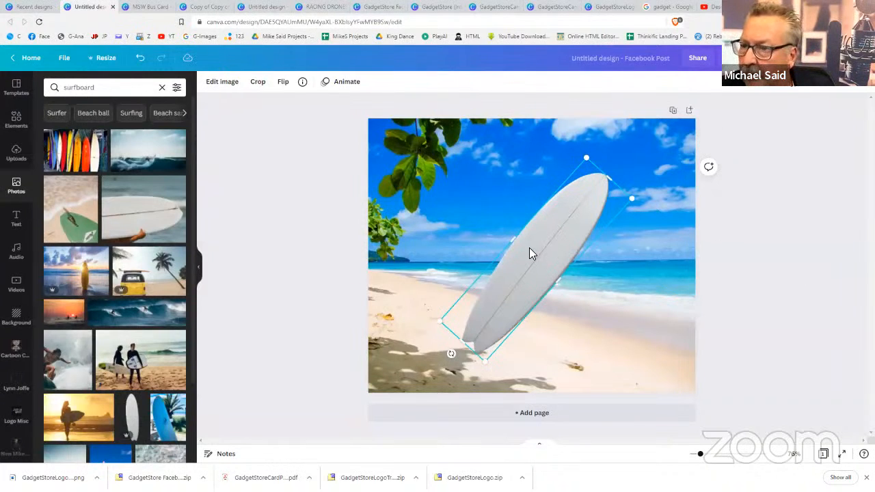
{"action": "left_click", "coordinate": [279, 84]}
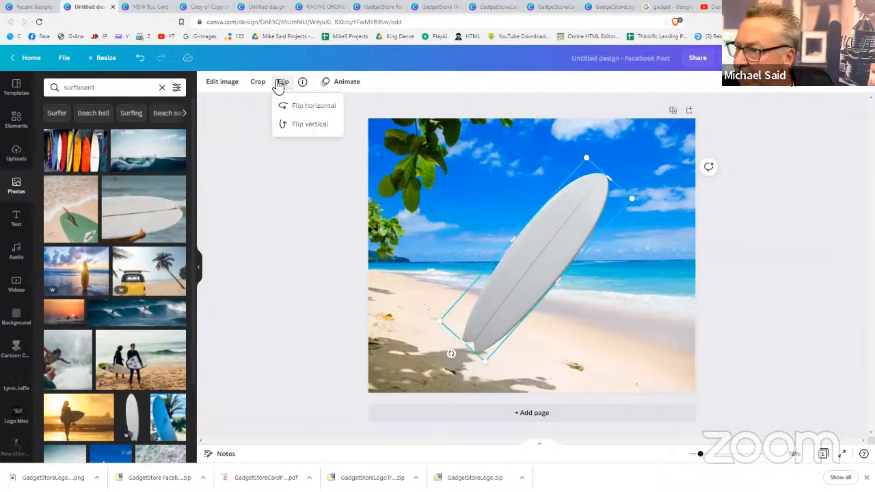
{"action": "left_click", "coordinate": [307, 106]}
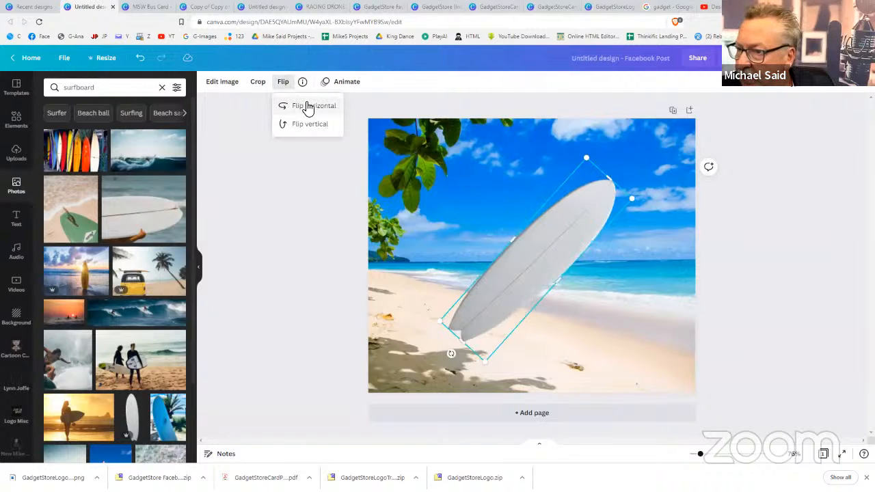
{"action": "left_click", "coordinate": [308, 130]}
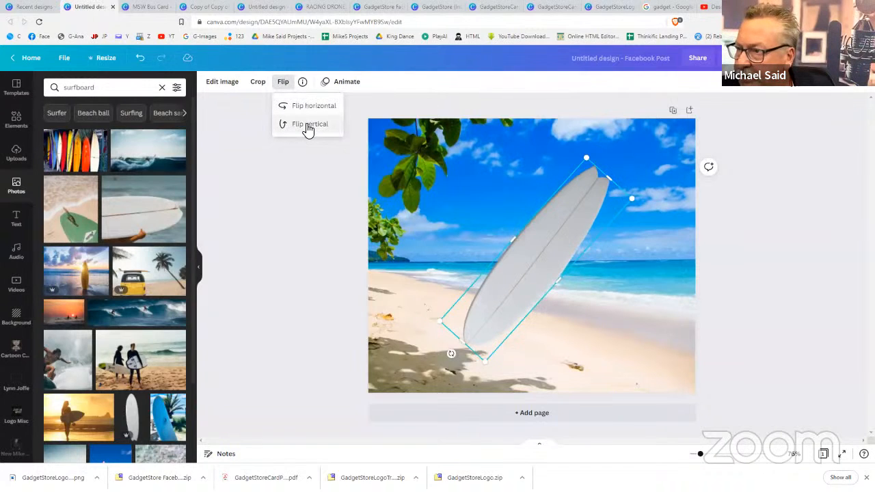
{"action": "left_click_drag", "start_coordinate": [451, 355], "coordinate": [471, 160]}
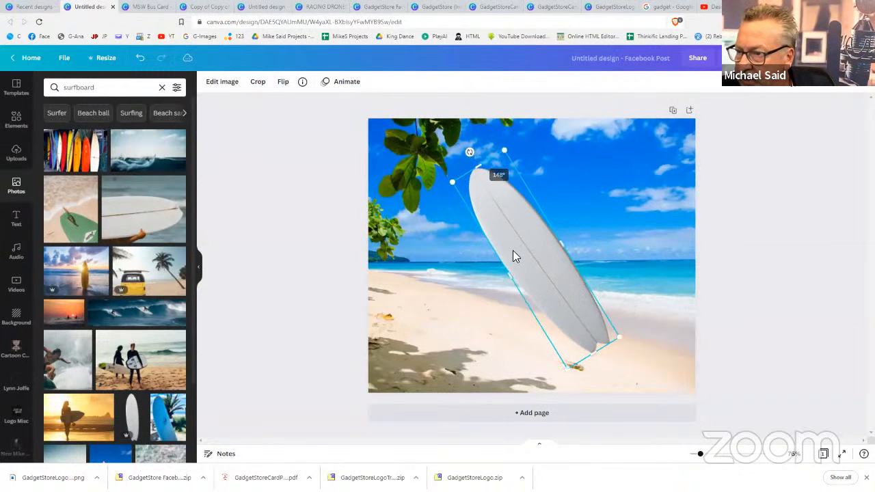
{"action": "left_click_drag", "start_coordinate": [488, 262], "coordinate": [441, 260]}
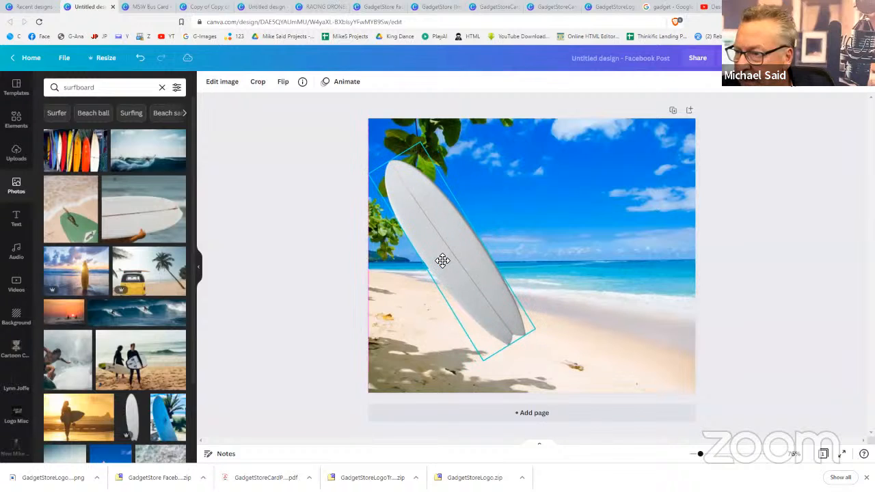
Delete the surfboard and add a blue umbrella photo from an 'umbrella' search
{"action": "key", "text": "Delete"}
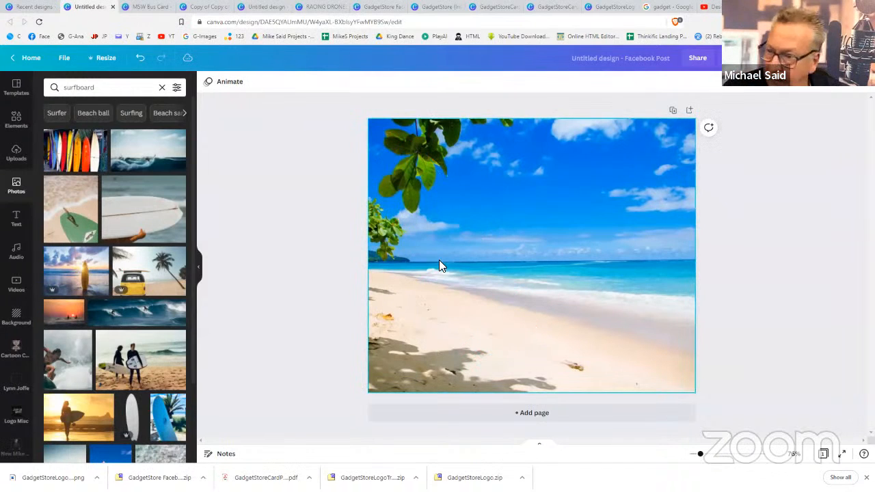
{"action": "scroll", "coordinate": [112, 361], "scroll_direction": "down", "scroll_amount": 5}
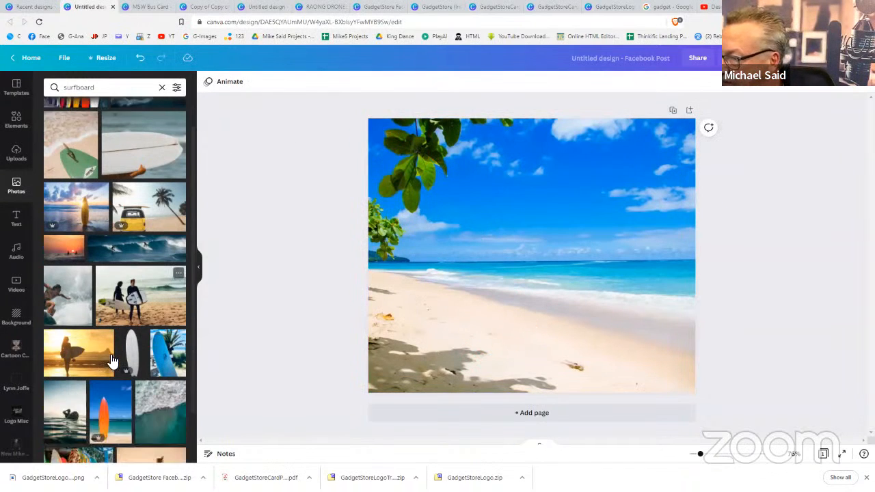
{"action": "scroll", "coordinate": [112, 361], "scroll_direction": "down", "scroll_amount": 5}
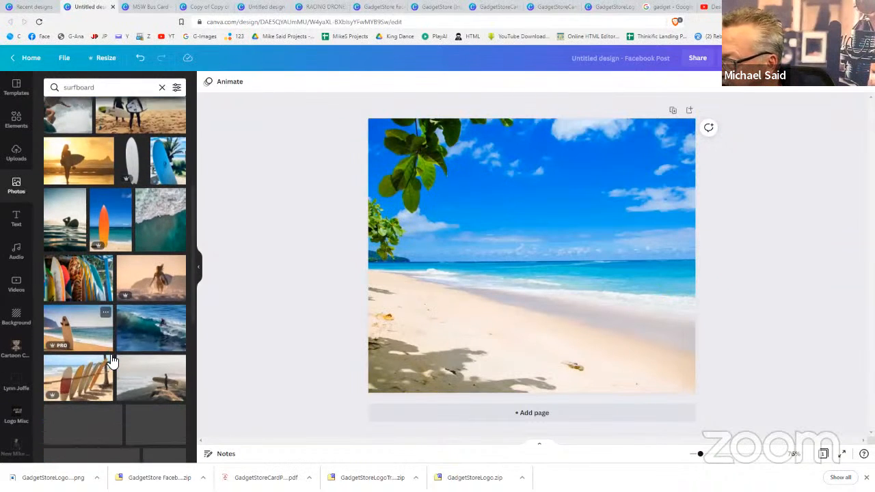
{"action": "scroll", "coordinate": [125, 247], "scroll_direction": "up", "scroll_amount": 4}
{"action": "left_click", "coordinate": [122, 83]}
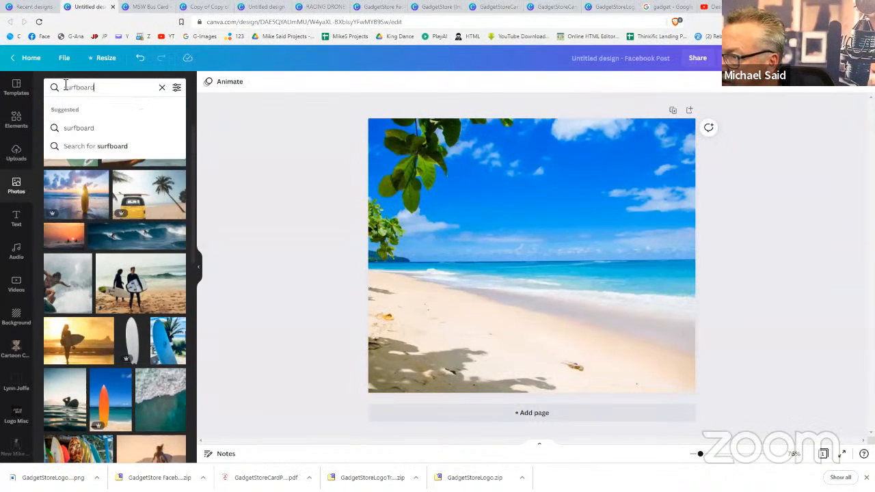
{"action": "double_click", "coordinate": [61, 83]}
{"action": "type", "text": "umb"}
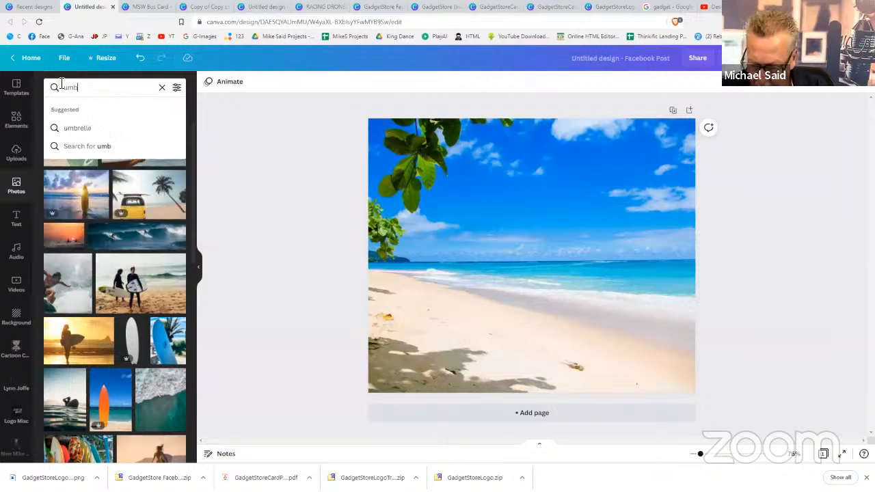
{"action": "type", "text": "rella"}
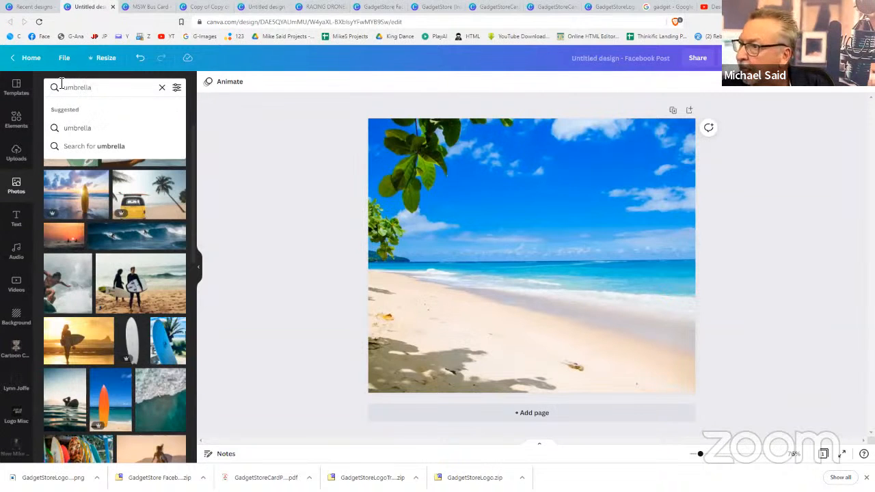
{"action": "key", "text": "Return"}
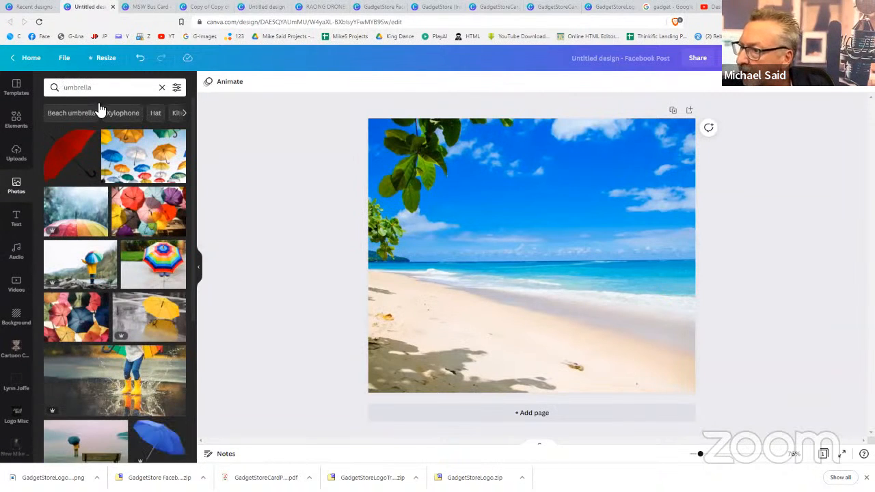
{"action": "scroll", "coordinate": [127, 363], "scroll_direction": "down", "scroll_amount": 2}
{"action": "left_click", "coordinate": [168, 364]}
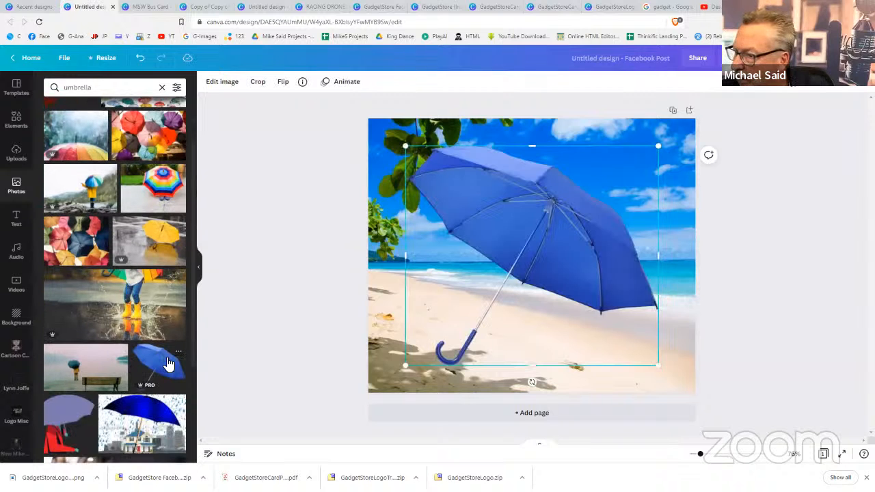
Move the umbrella to the upper right and shrink it, discarding an accidental duplicate
{"action": "left_click_drag", "start_coordinate": [556, 228], "coordinate": [590, 211]}
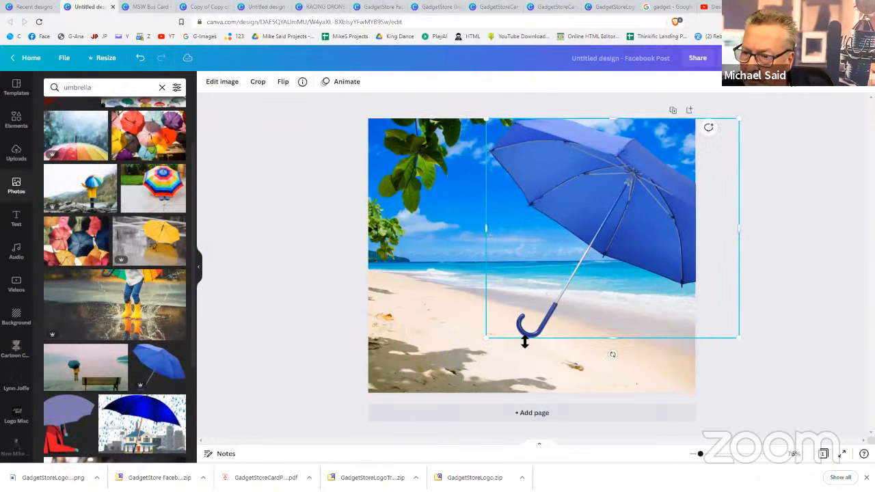
{"action": "left_click_drag", "start_coordinate": [737, 340], "coordinate": [638, 251]}
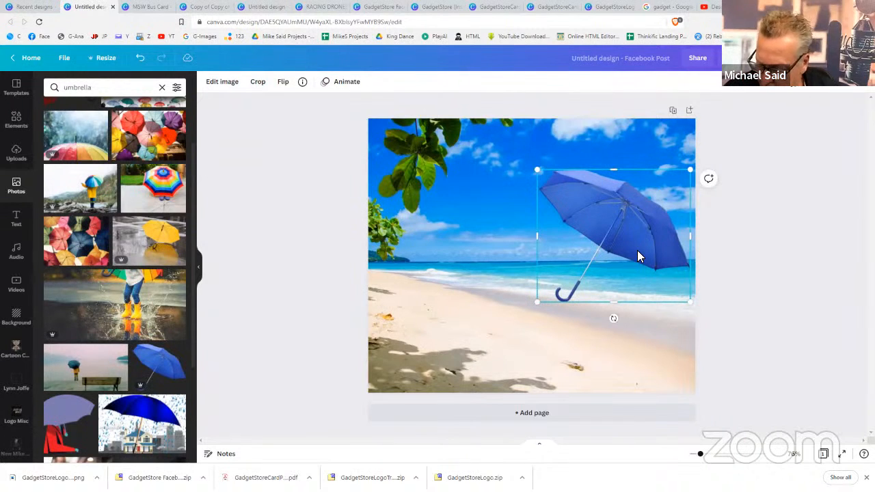
{"action": "key", "text": "ctrl+d"}
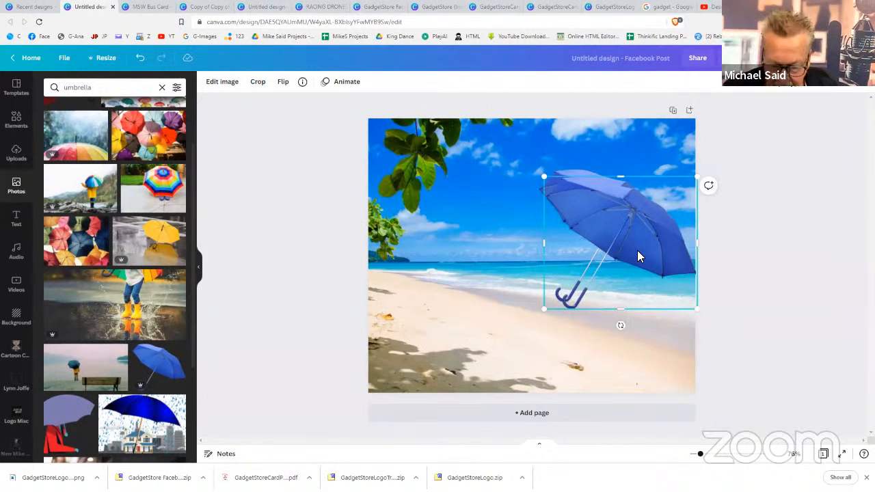
{"action": "key", "text": "Delete"}
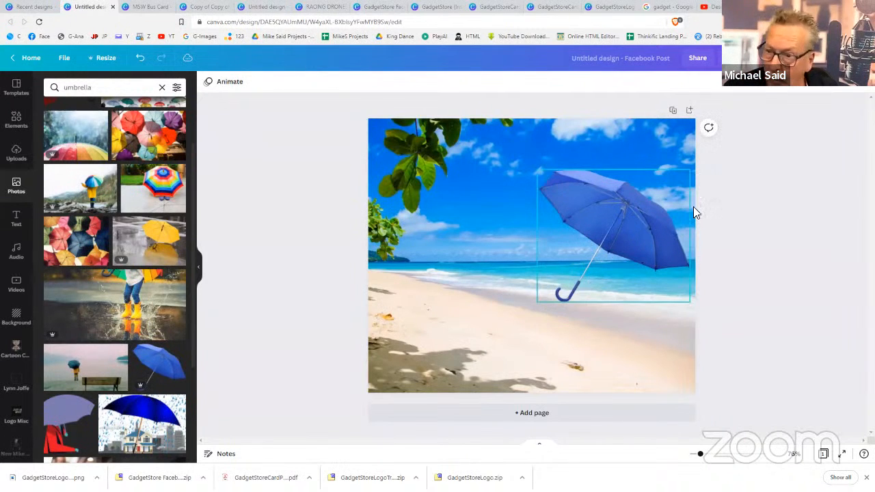
{"action": "left_click", "coordinate": [633, 206]}
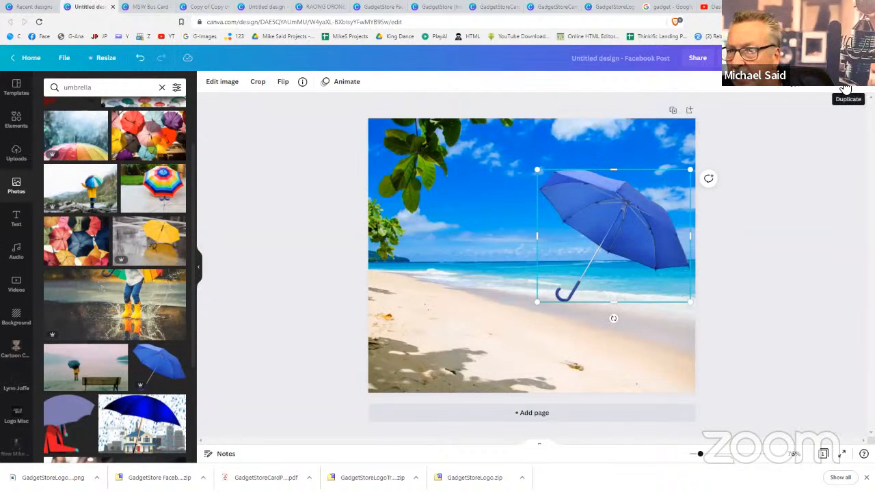
Duplicate the umbrella, flip the copy horizontally and place it to the left
{"action": "key", "text": "ctrl+d"}
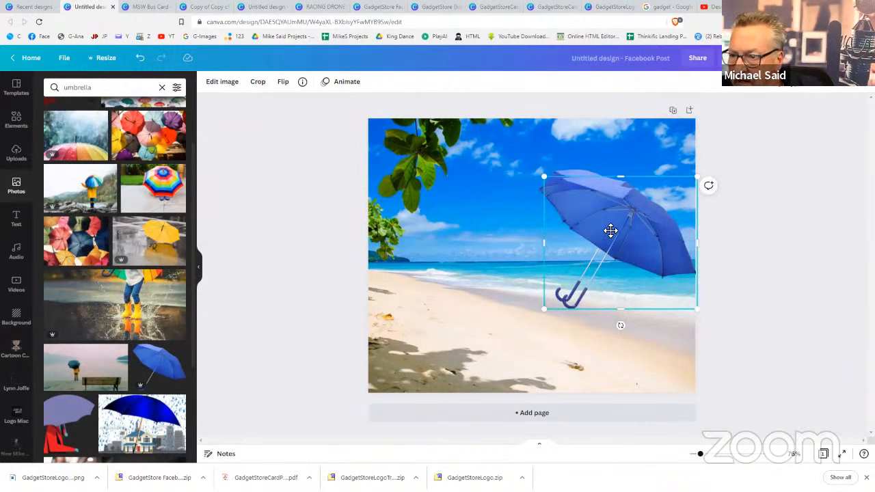
{"action": "left_click_drag", "start_coordinate": [610, 233], "coordinate": [522, 210]}
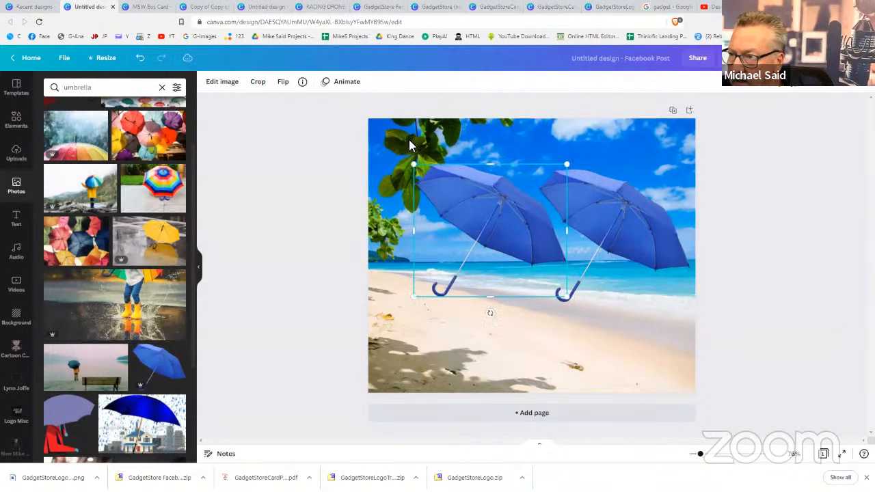
{"action": "left_click", "coordinate": [283, 84]}
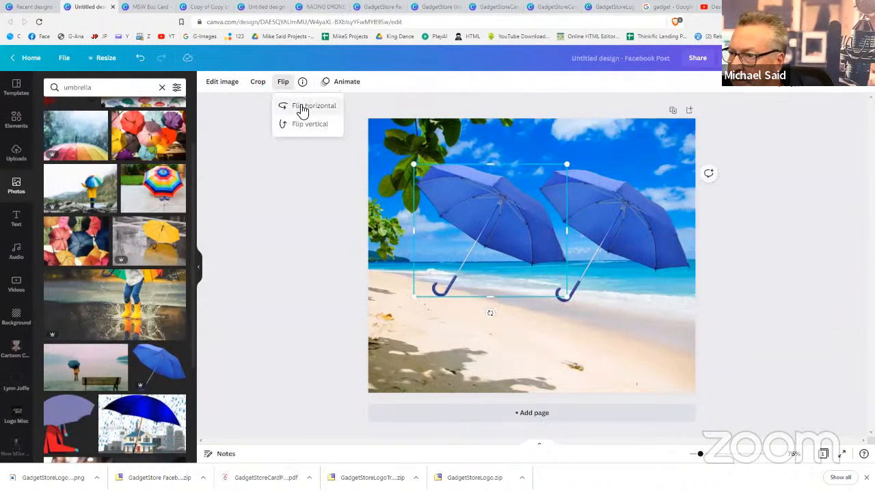
{"action": "left_click", "coordinate": [303, 108]}
{"action": "left_click_drag", "start_coordinate": [468, 200], "coordinate": [440, 203]}
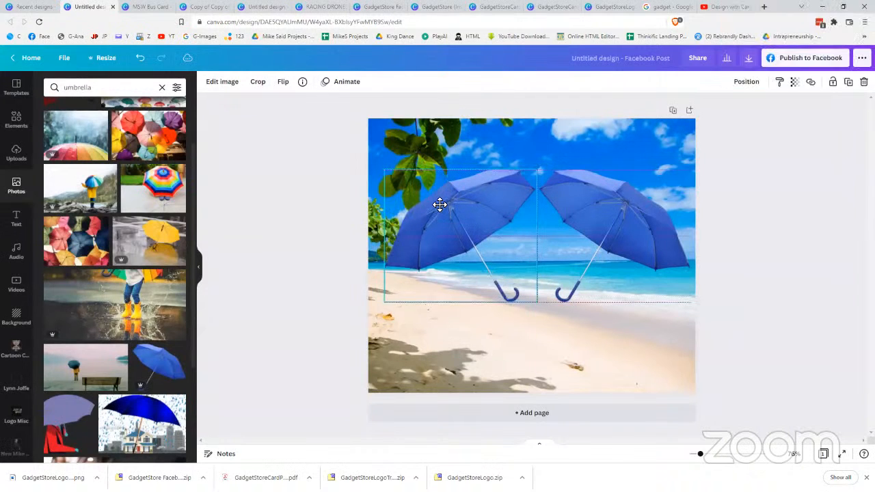
Line both umbrellas up with the page centre
{"action": "left_click", "coordinate": [585, 212]}
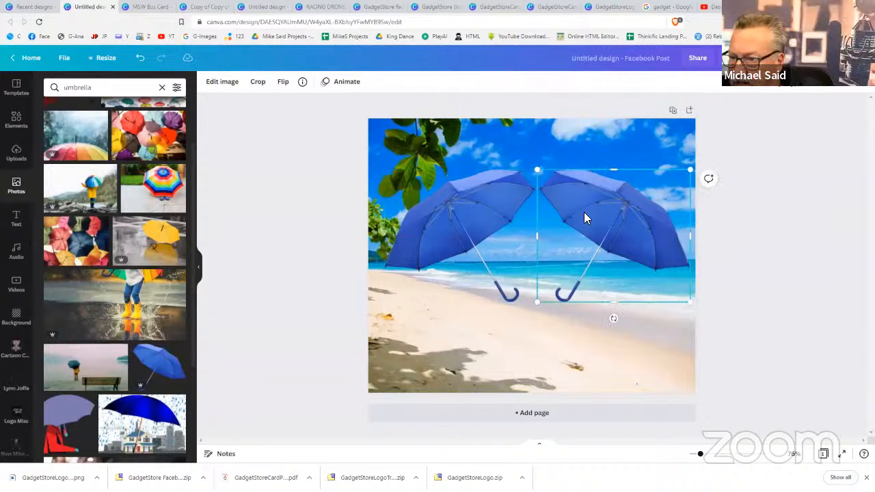
{"action": "left_click_drag", "start_coordinate": [584, 212], "coordinate": [508, 202]}
{"action": "left_click", "coordinate": [507, 202]}
{"action": "left_click", "coordinate": [781, 360]}
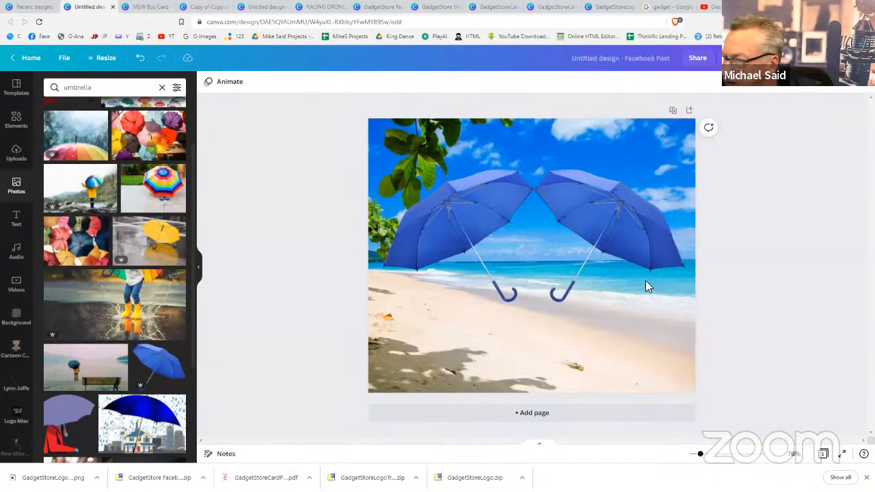
Try tilting the right umbrella, then undo the rotation
{"action": "left_click", "coordinate": [591, 253]}
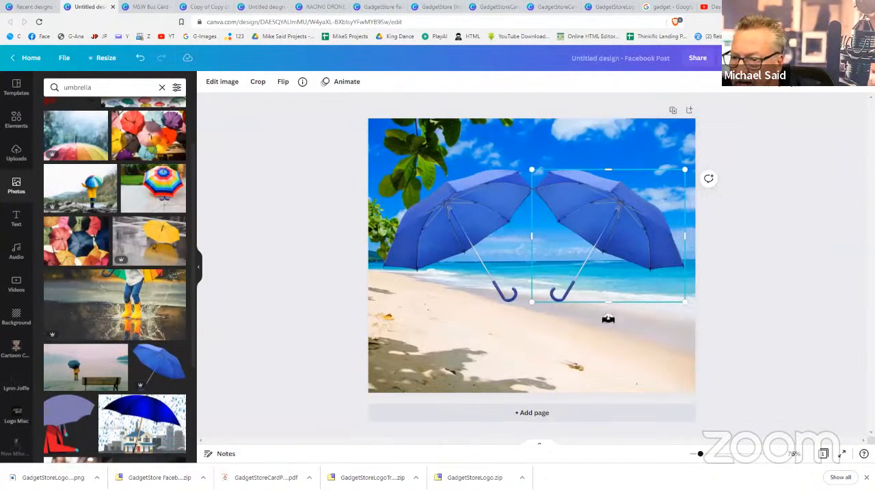
{"action": "left_click_drag", "start_coordinate": [608, 319], "coordinate": [586, 326]}
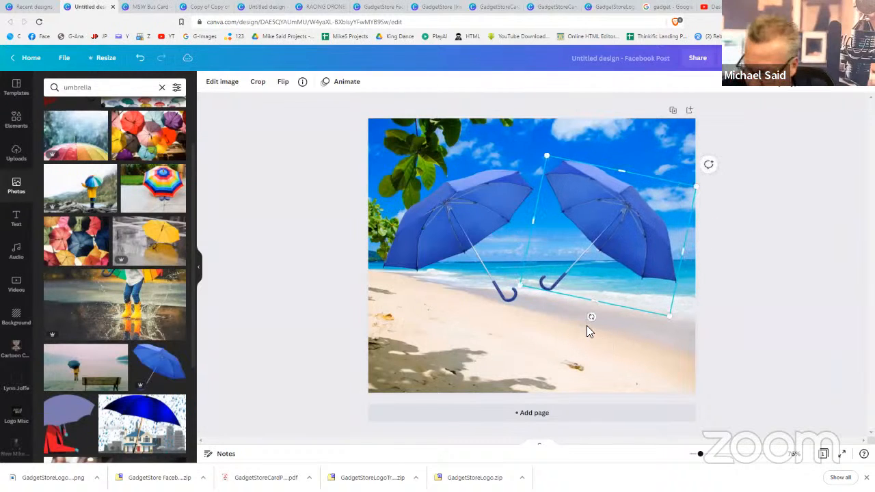
{"action": "key", "text": "ctrl+z"}
{"action": "key", "text": "ctrl+z"}
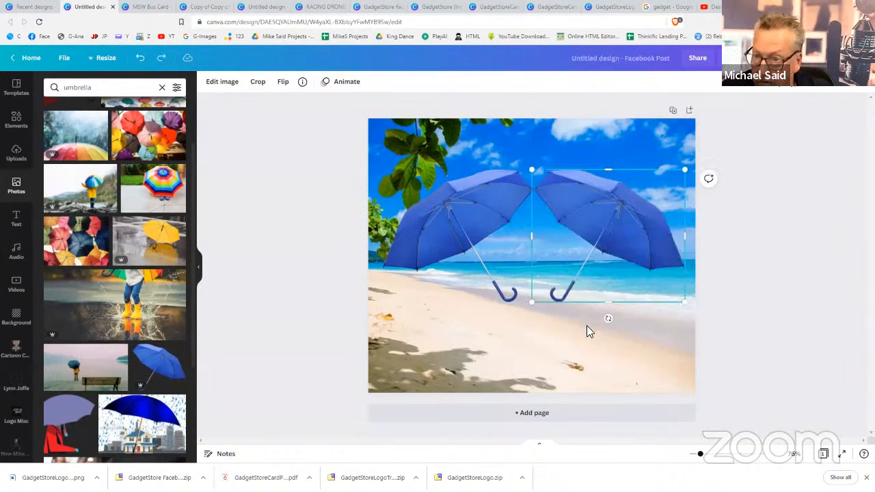
{"action": "left_click", "coordinate": [725, 365]}
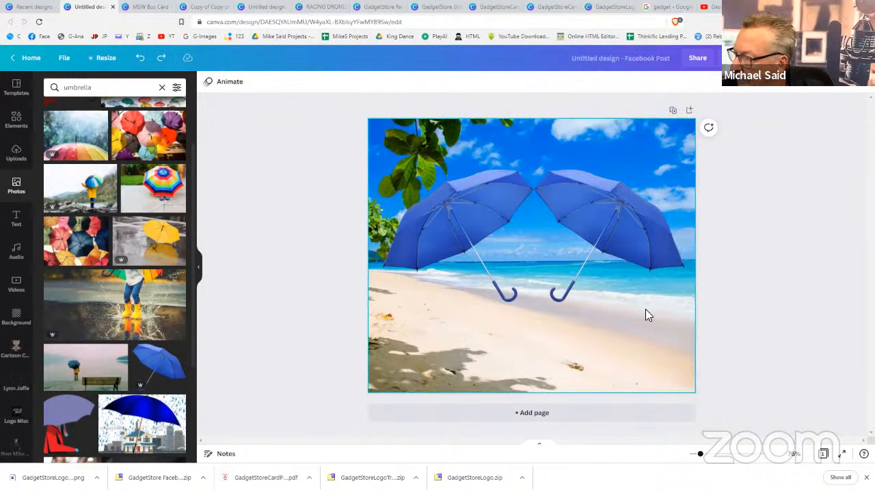
Delete both the right and left umbrellas
{"action": "left_click", "coordinate": [638, 239]}
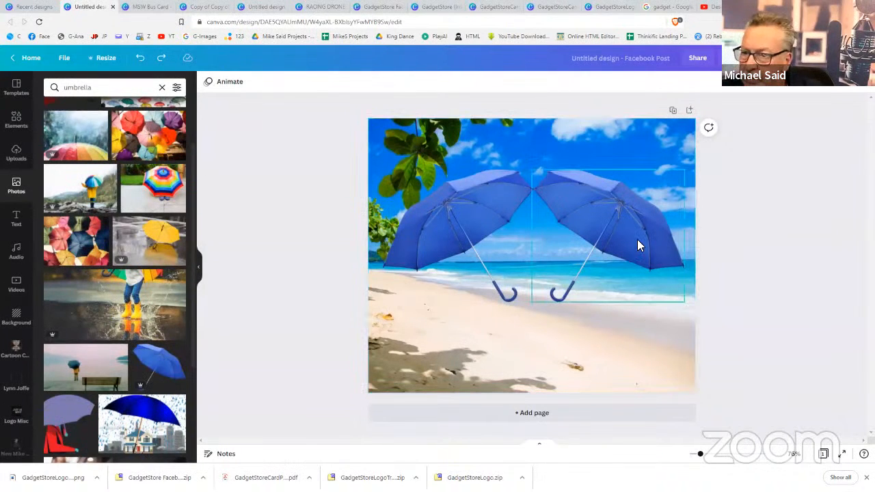
{"action": "key", "text": "Delete"}
{"action": "left_click", "coordinate": [465, 224]}
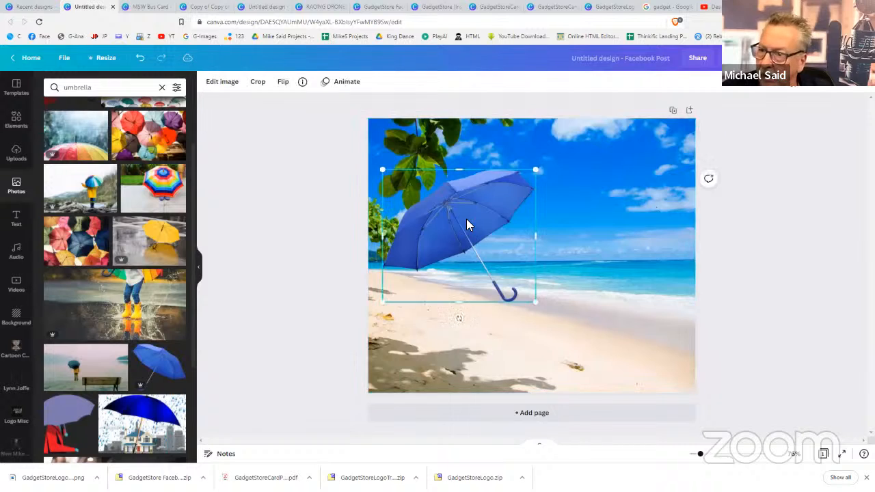
{"action": "key", "text": "Delete"}
Delete the beach background photo and switch to the MSW Bus Card design
{"action": "left_click", "coordinate": [510, 229]}
{"action": "key", "text": "Delete"}
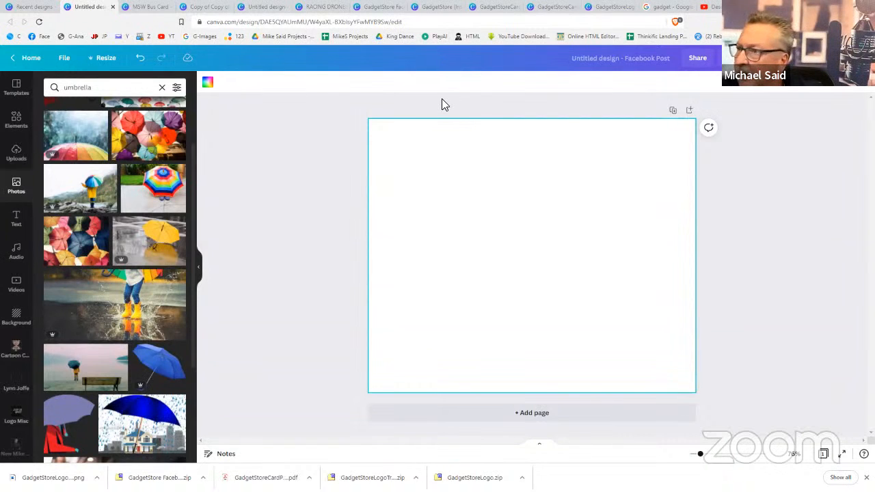
{"action": "left_click", "coordinate": [139, 10]}
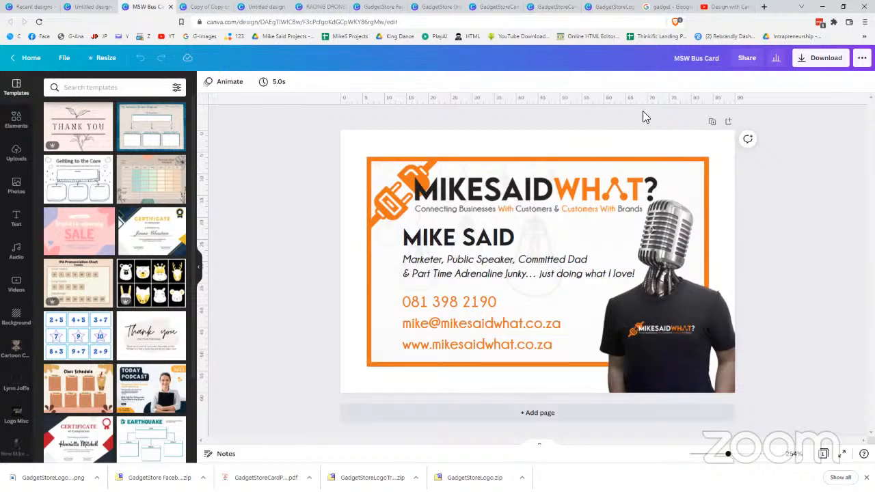
Download the MSW Bus Card design as MSW Bus Card.png
{"action": "left_click", "coordinate": [632, 143]}
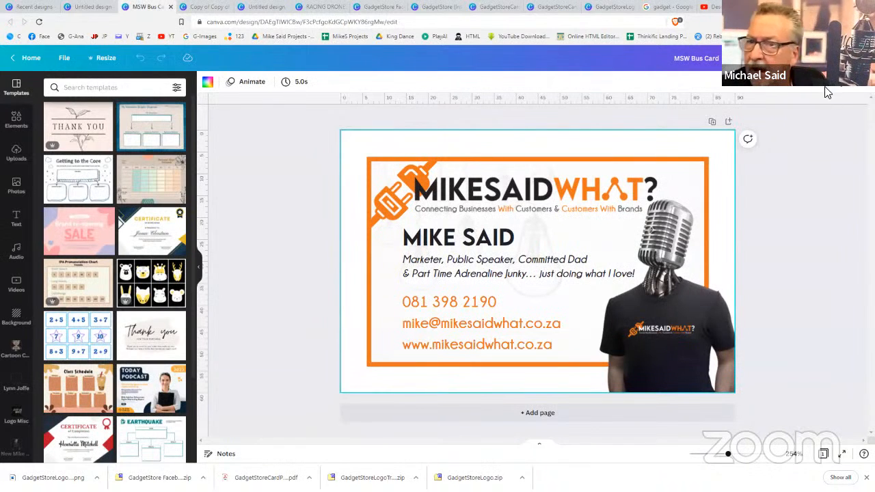
{"action": "left_click", "coordinate": [808, 58]}
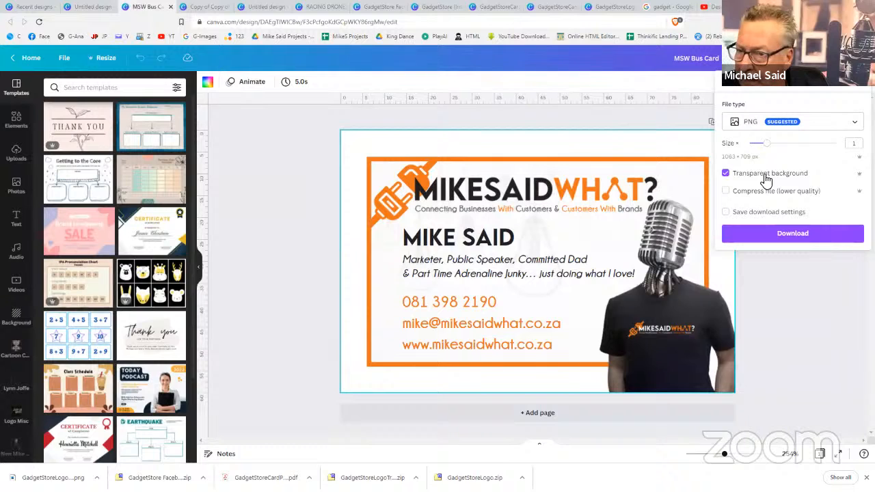
{"action": "left_click", "coordinate": [767, 235]}
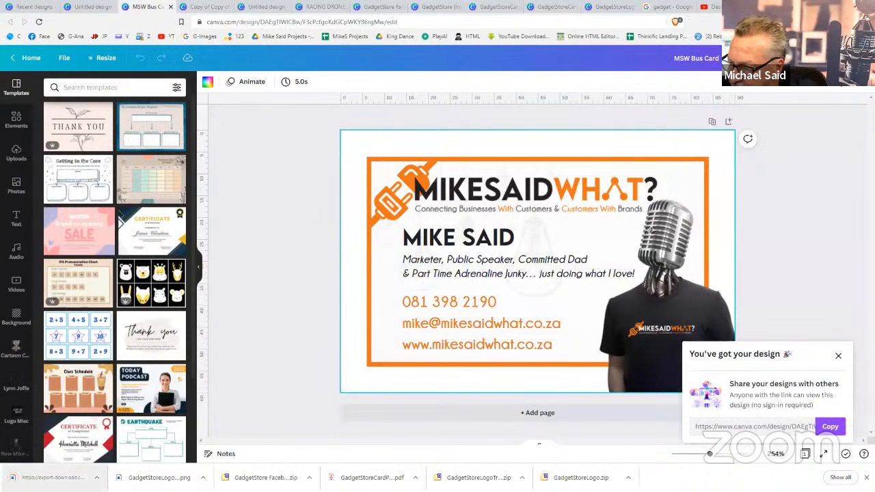
{"action": "left_click", "coordinate": [97, 478]}
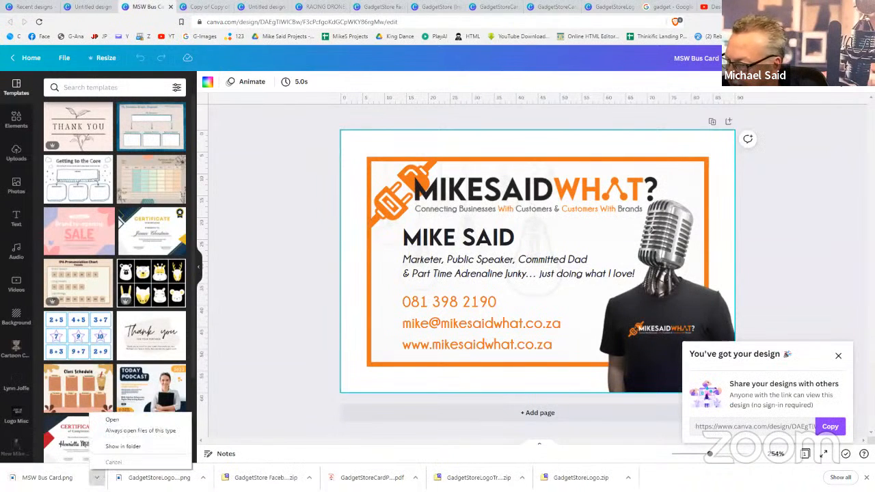
Drag MSW Bus Card.png from its Downloads folder into Canva's uploads
{"action": "left_click", "coordinate": [123, 446]}
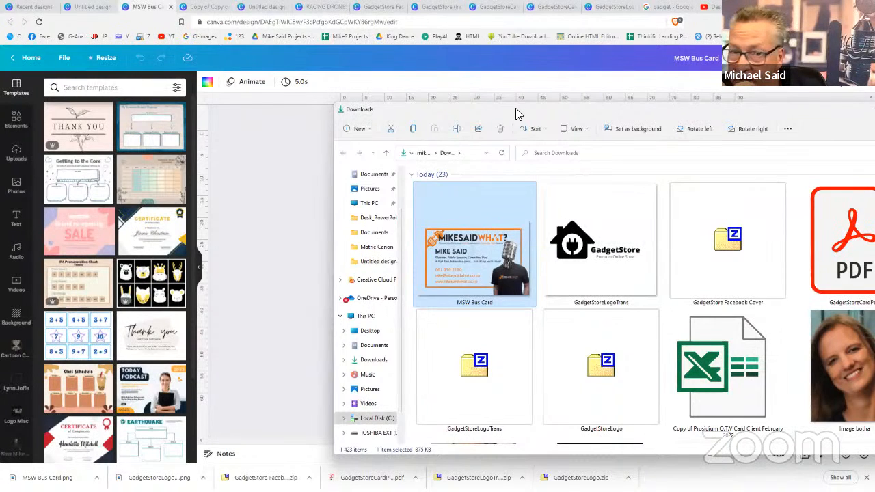
{"action": "left_click_drag", "start_coordinate": [709, 109], "coordinate": [874, 111]}
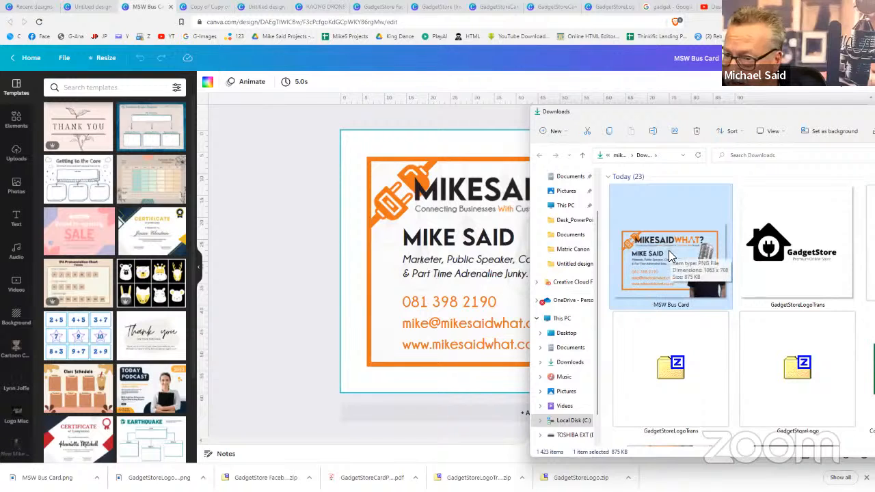
{"action": "left_click_drag", "start_coordinate": [668, 249], "coordinate": [84, 215]}
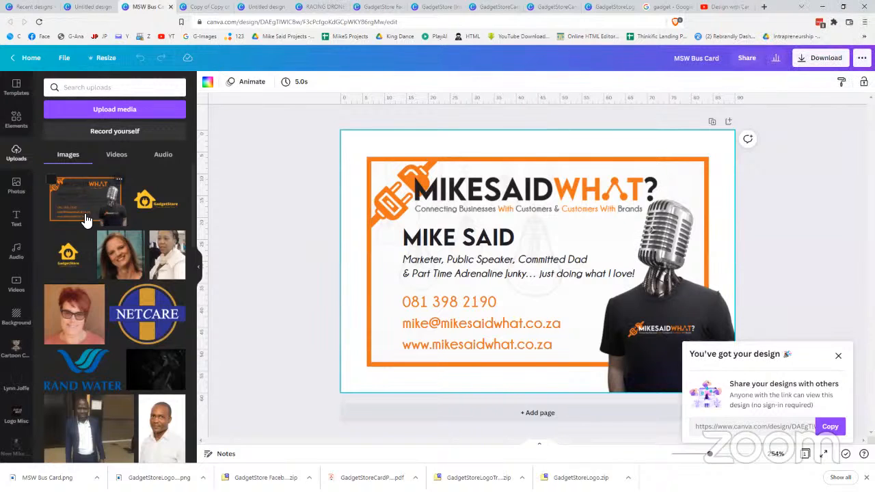
Check the name text, contact details and microphone photo on the card, then deselect
{"action": "left_click", "coordinate": [452, 273]}
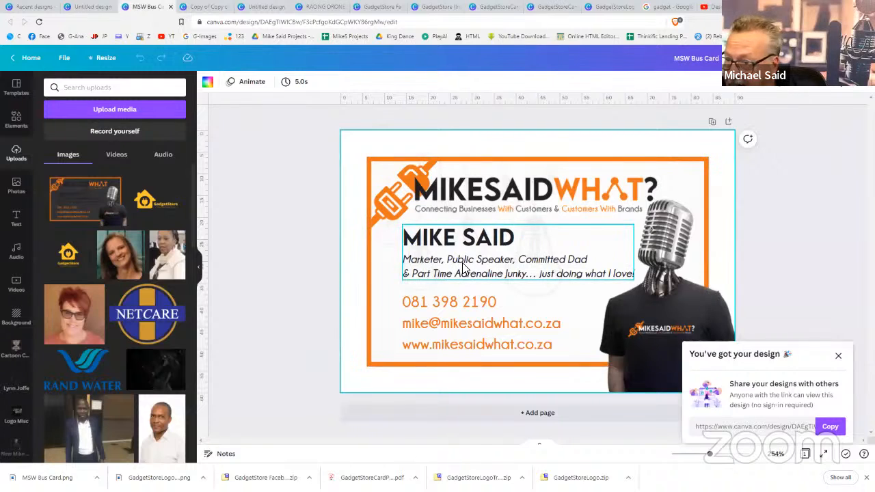
{"action": "left_click", "coordinate": [455, 301]}
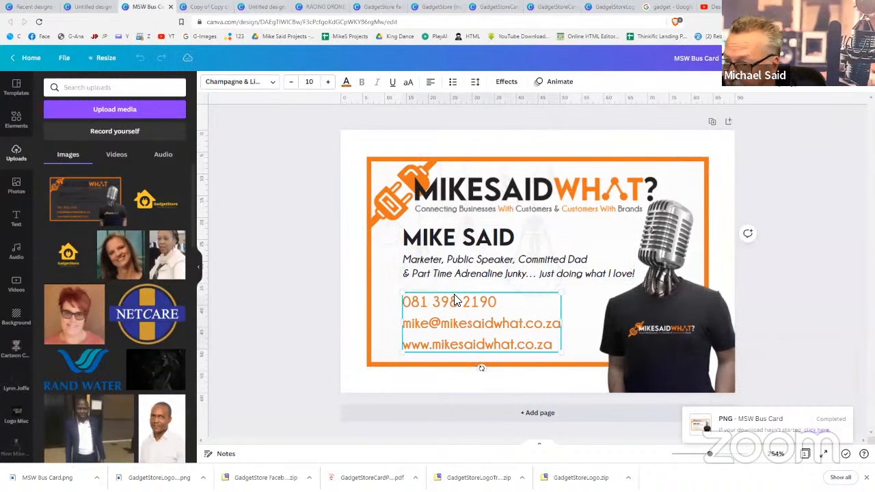
{"action": "left_click", "coordinate": [672, 330]}
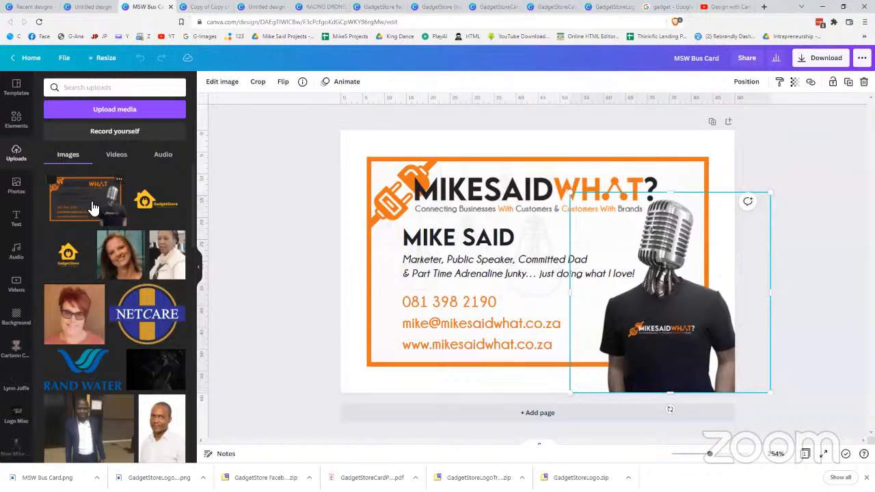
{"action": "left_click", "coordinate": [235, 193]}
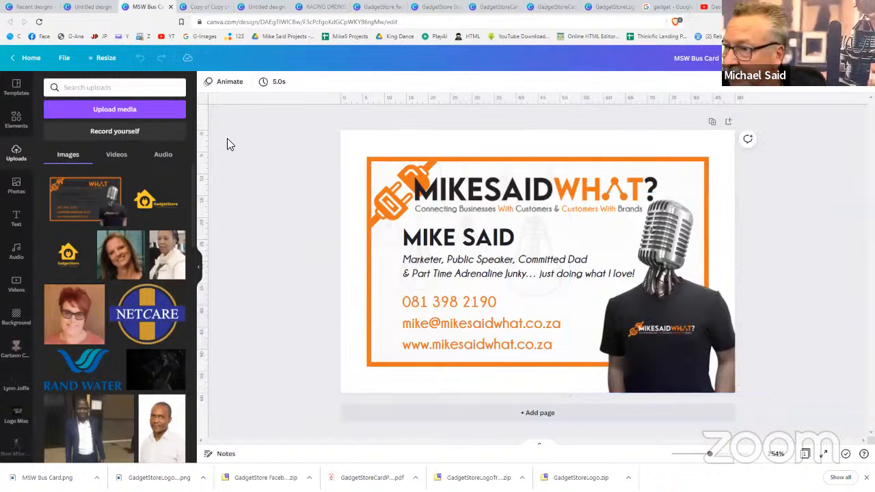
Create a new blank Desktop Wallpaper design from the recent designs page
{"action": "left_click", "coordinate": [86, 9]}
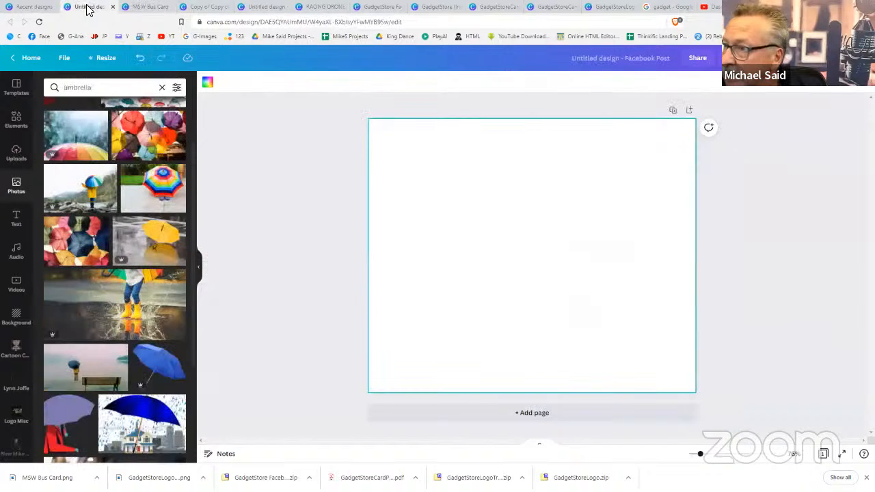
{"action": "left_click", "coordinate": [29, 8]}
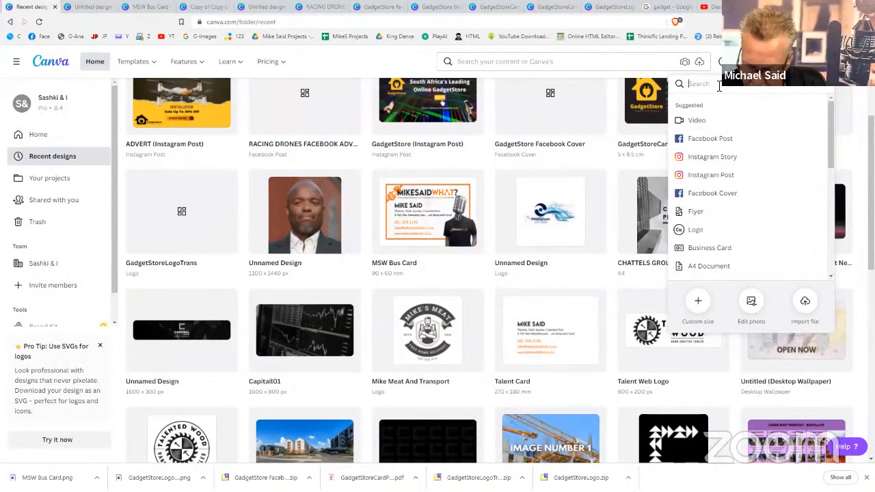
{"action": "type", "text": "desktop"}
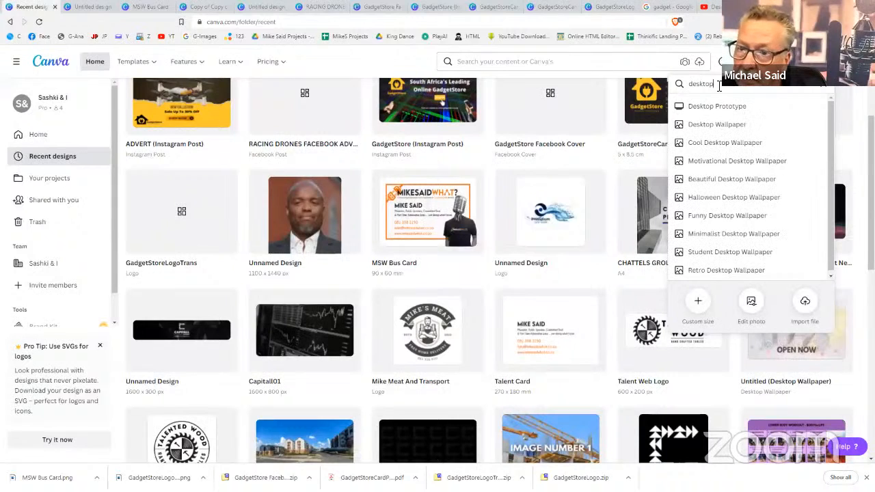
{"action": "left_click", "coordinate": [718, 125]}
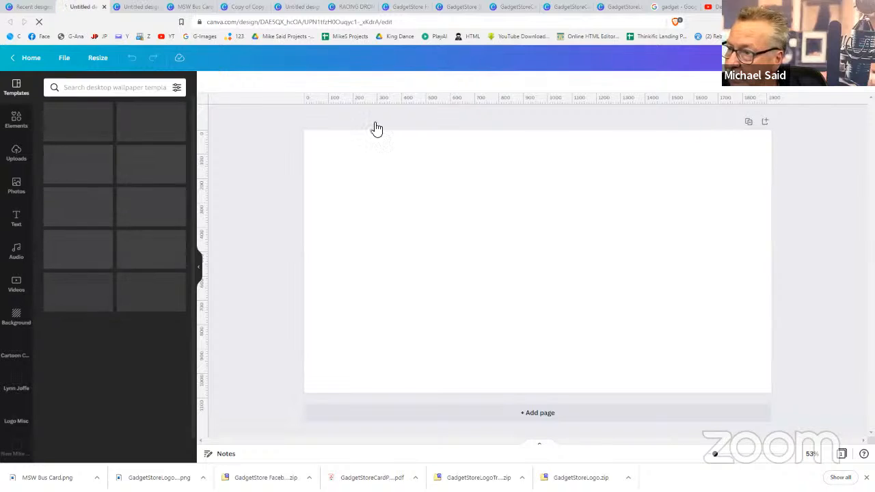
Search photos for 'studio' and set the dark microphone photo as the page background
{"action": "left_click", "coordinate": [20, 198]}
{"action": "left_click", "coordinate": [87, 87]}
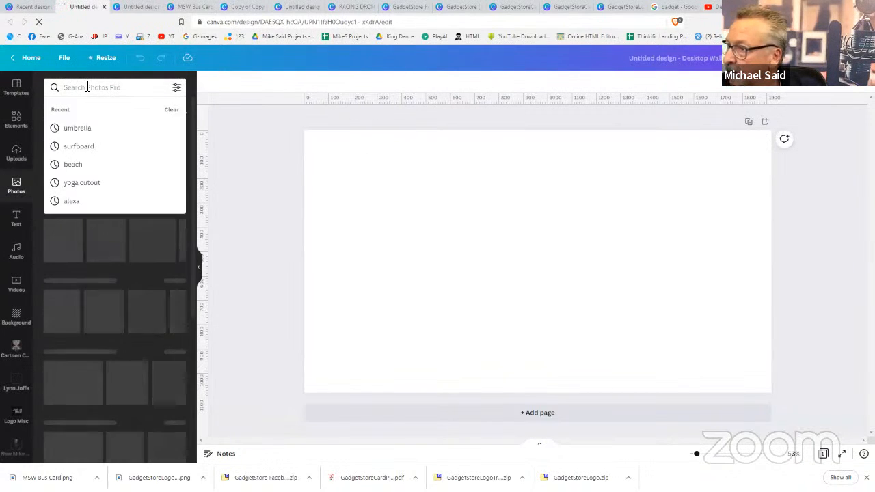
{"action": "type", "text": "studio"}
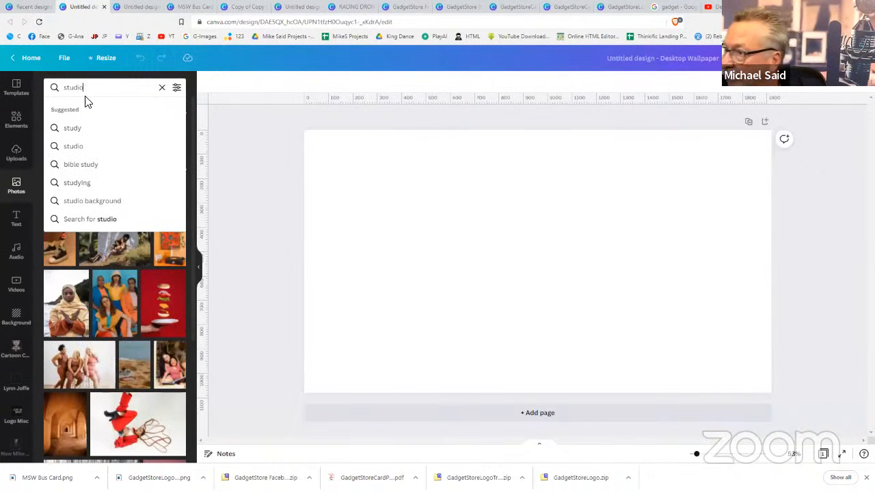
{"action": "key", "text": "Return"}
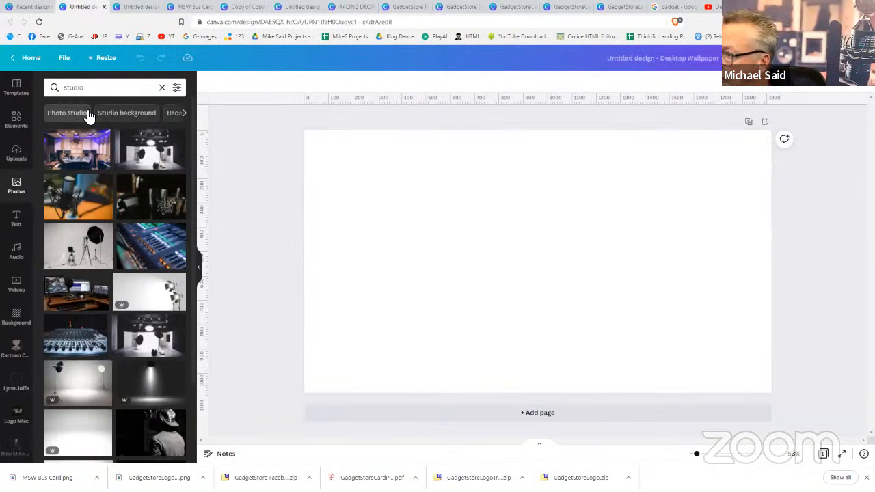
{"action": "left_click", "coordinate": [141, 200]}
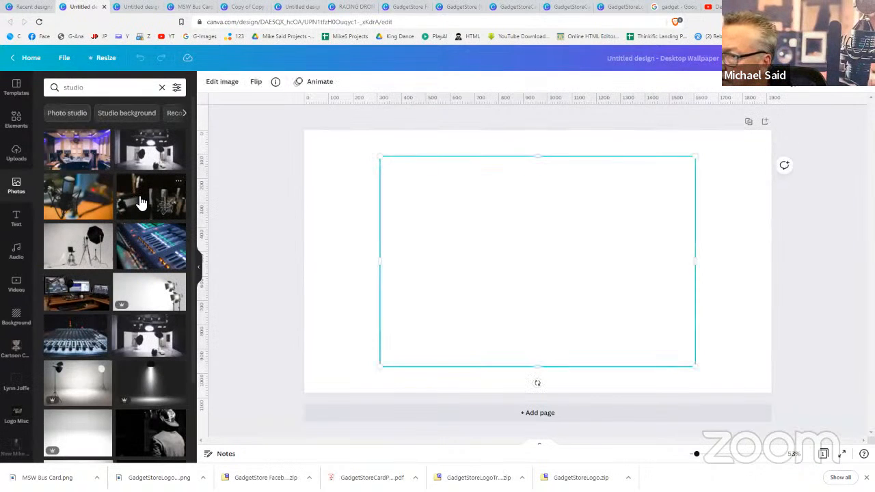
{"action": "right_click", "coordinate": [546, 243]}
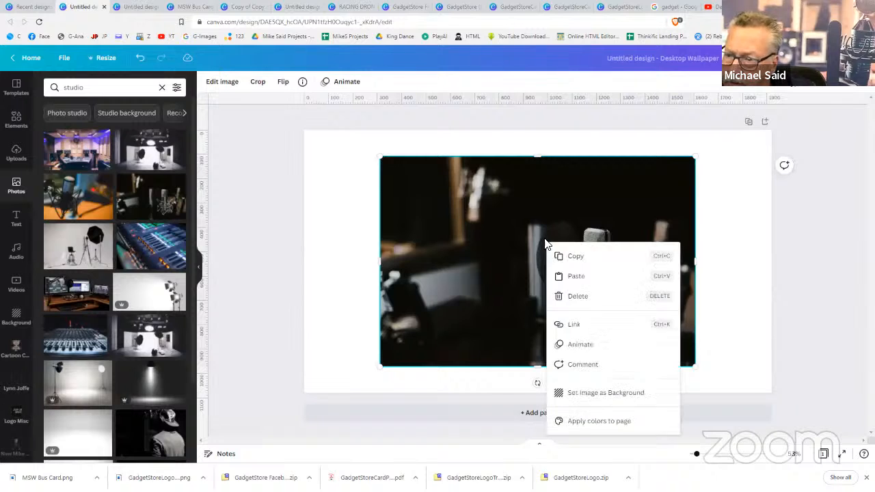
{"action": "left_click", "coordinate": [583, 392]}
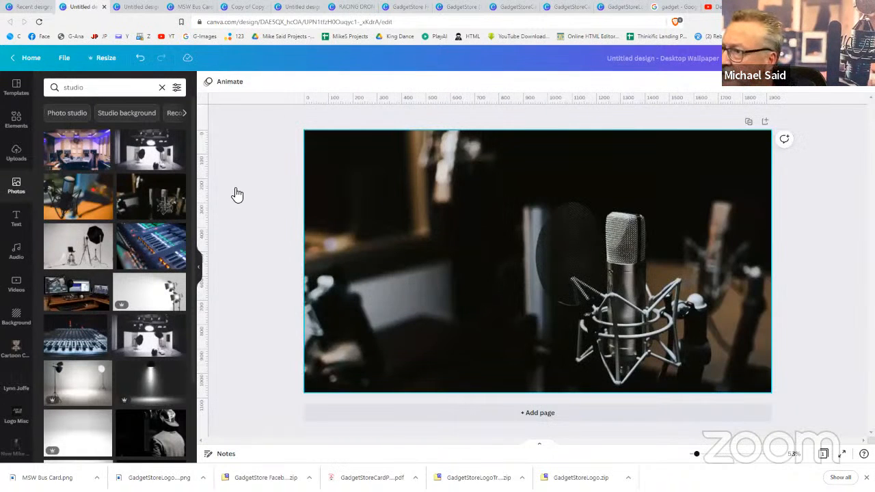
Add the uploaded business card, shrink it to the top-left, and remove the microphone background
{"action": "left_click", "coordinate": [16, 155]}
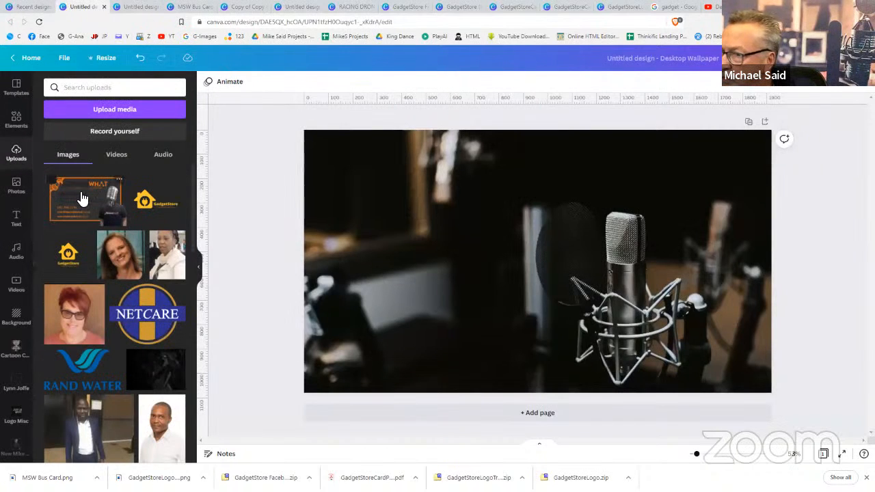
{"action": "left_click", "coordinate": [81, 199]}
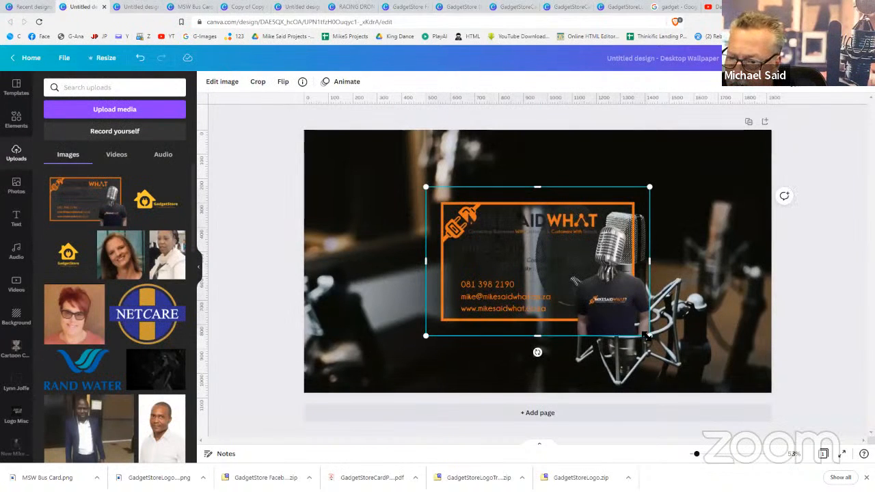
{"action": "left_click_drag", "start_coordinate": [648, 337], "coordinate": [568, 282]}
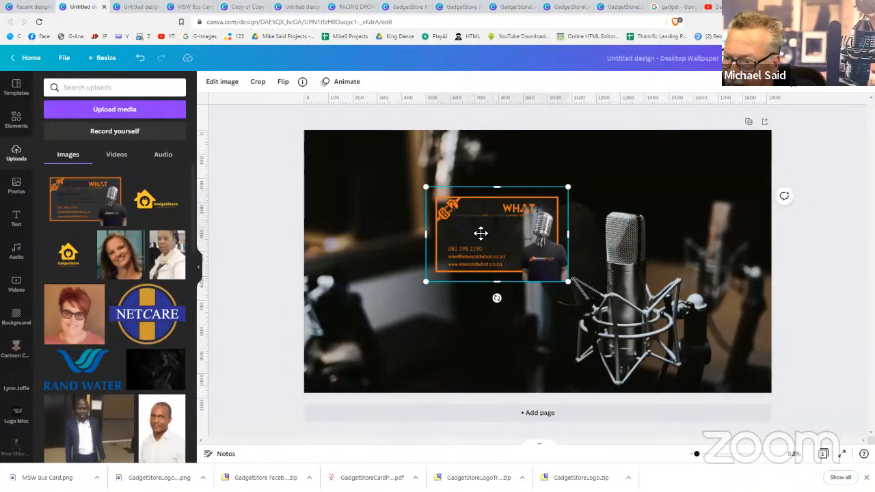
{"action": "left_click_drag", "start_coordinate": [480, 233], "coordinate": [404, 201]}
{"action": "left_click", "coordinate": [560, 188]}
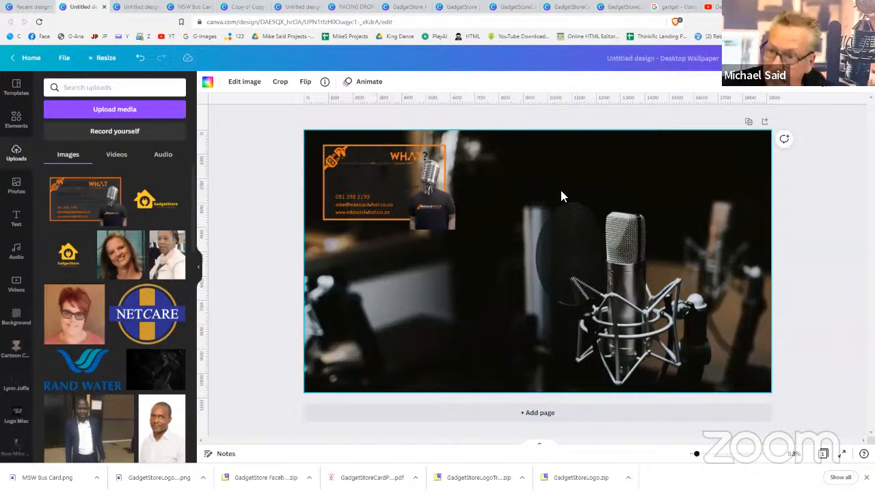
{"action": "key", "text": "Delete"}
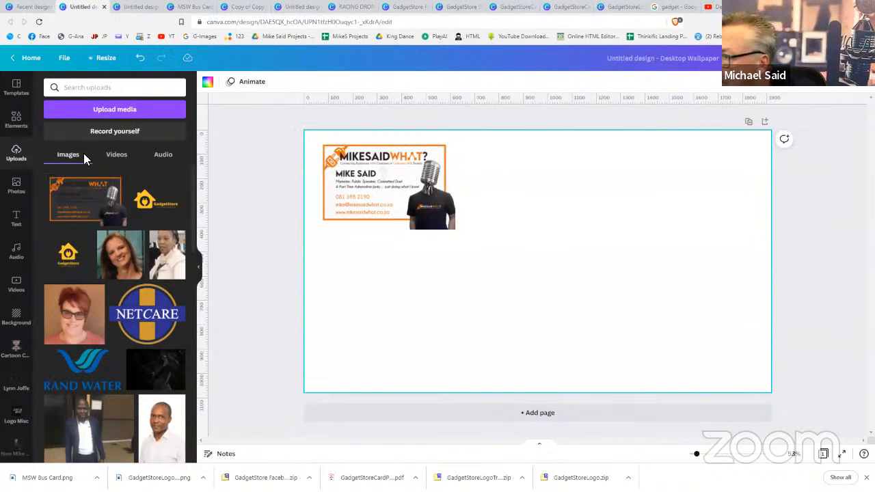
Set the white studio-lights photo as the page background and adjust its framing
{"action": "left_click", "coordinate": [18, 181]}
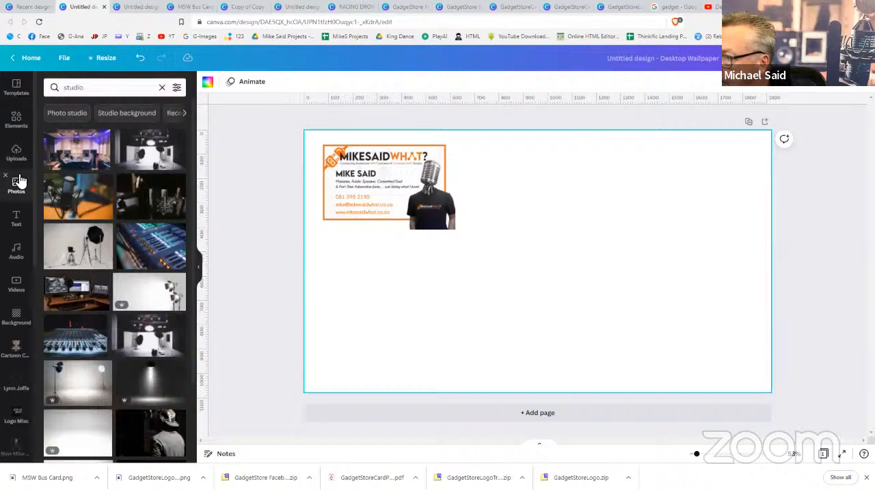
{"action": "left_click", "coordinate": [153, 299]}
{"action": "right_click", "coordinate": [553, 293]}
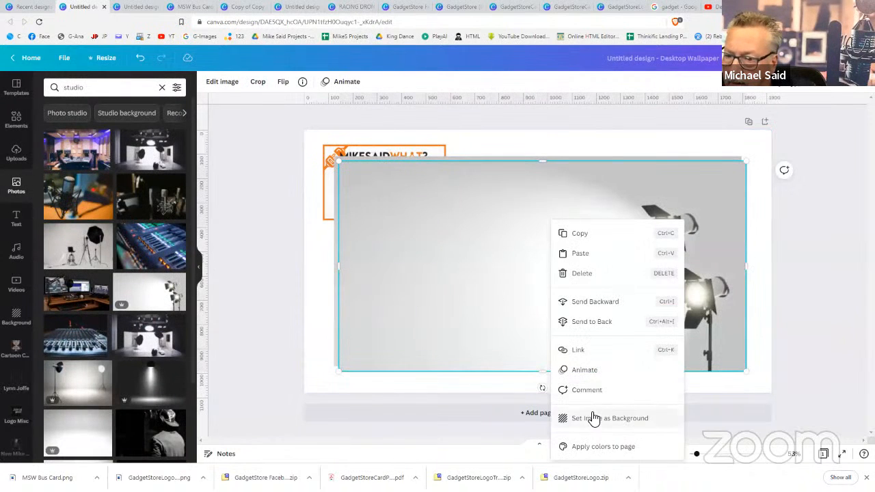
{"action": "left_click", "coordinate": [594, 418]}
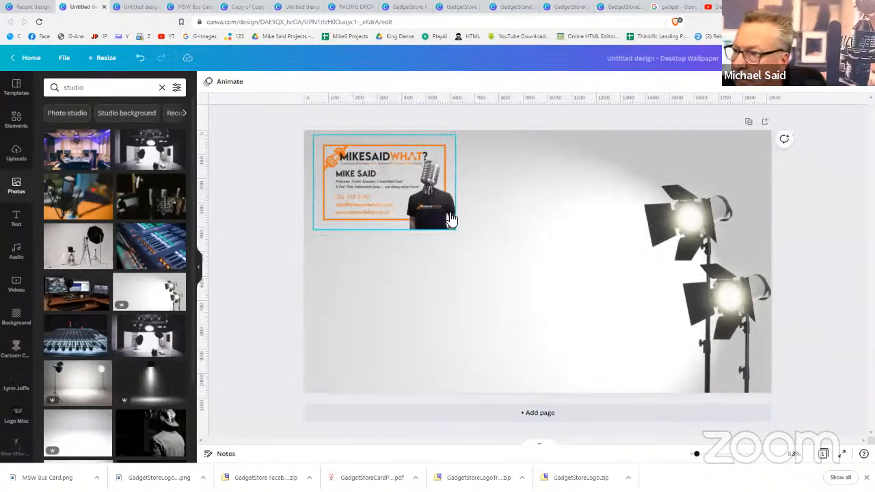
{"action": "left_click", "coordinate": [454, 230]}
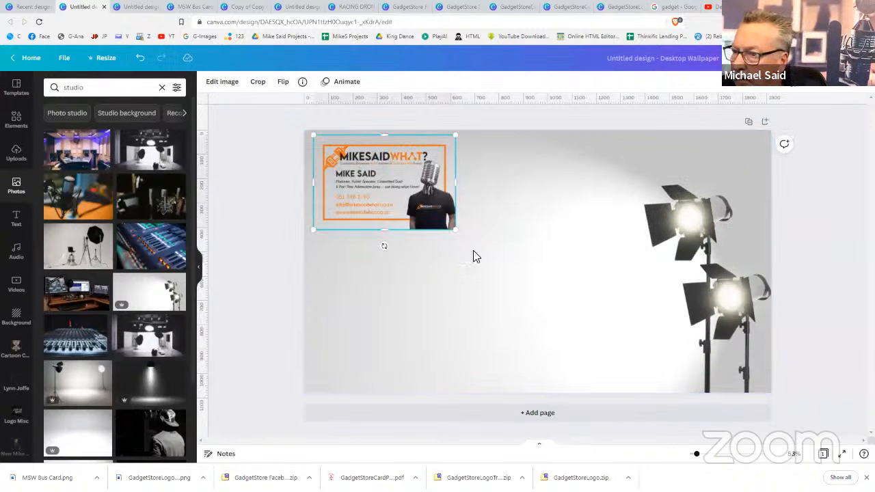
{"action": "double_click", "coordinate": [443, 241]}
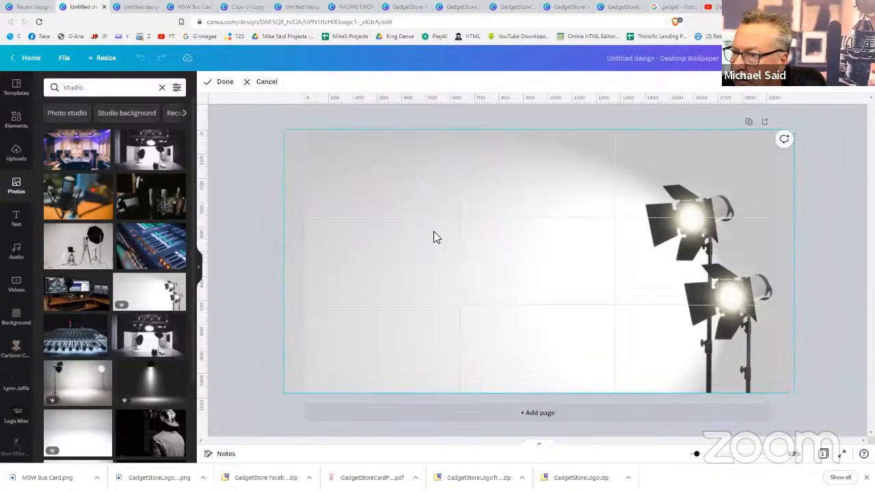
{"action": "left_click", "coordinate": [270, 222]}
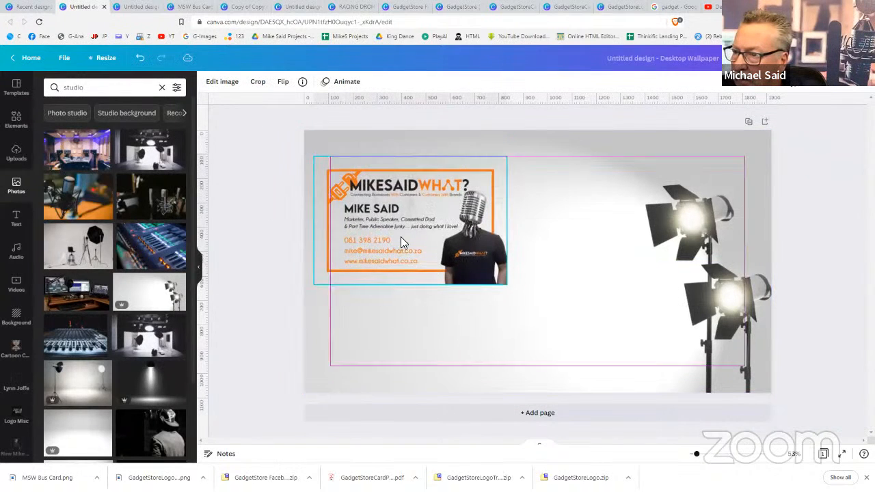
Nudge the business card slightly higher and bring up the download options
{"action": "left_click_drag", "start_coordinate": [401, 237], "coordinate": [408, 221]}
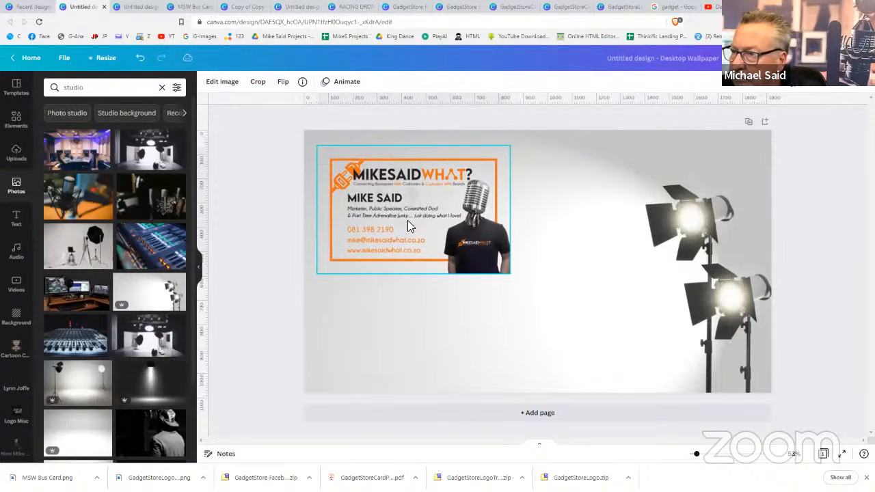
{"action": "left_click", "coordinate": [820, 259]}
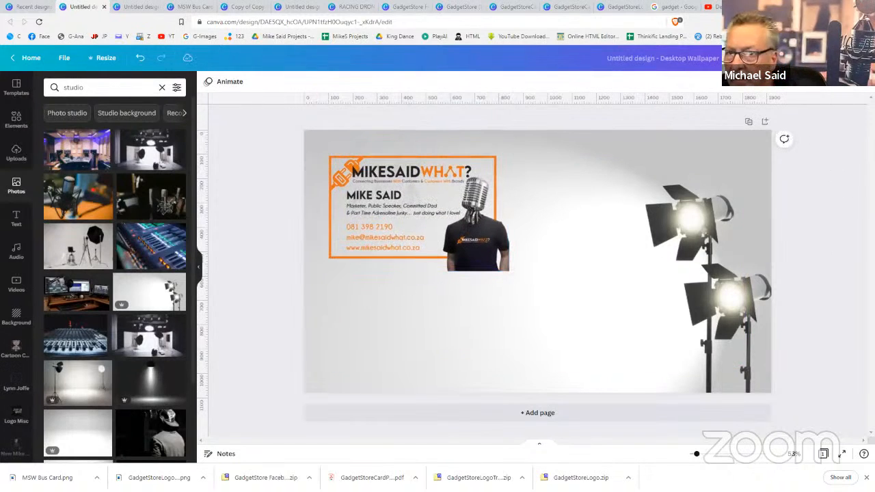
{"action": "left_click", "coordinate": [824, 58]}
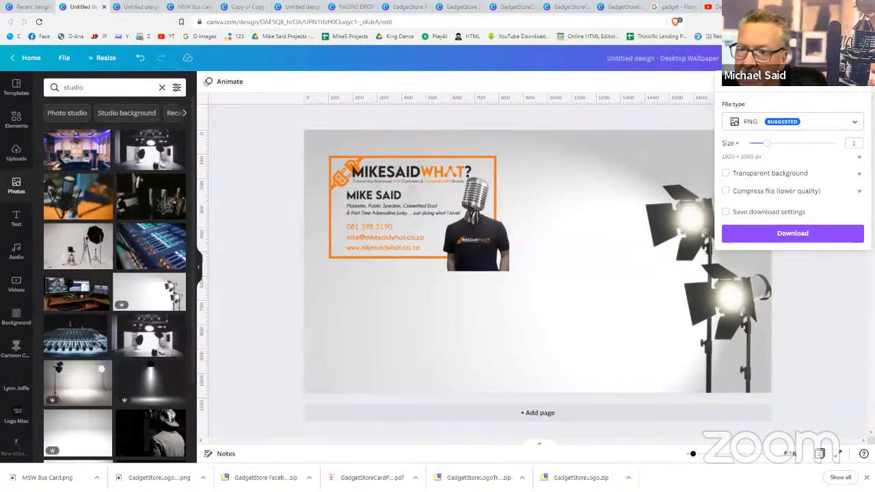
Download the wallpaper as a PNG and switch to the Zoom meeting window
{"action": "left_click", "coordinate": [765, 235]}
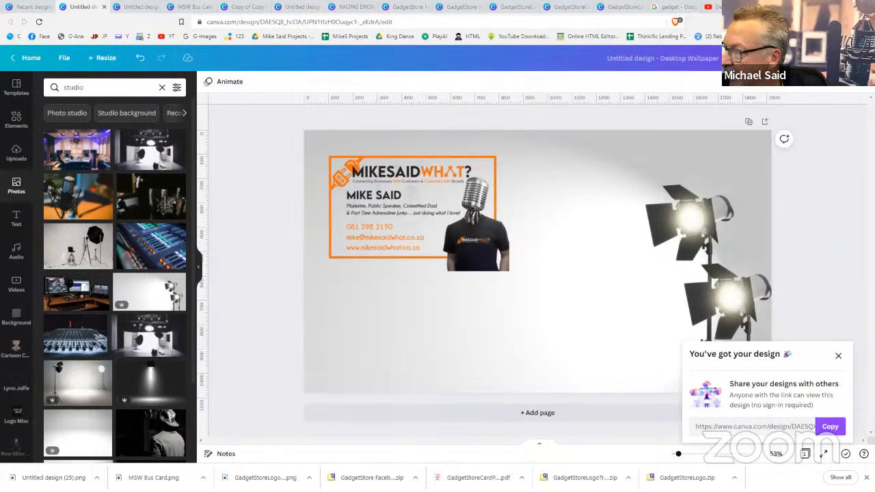
{"action": "key", "text": "alt+Tab"}
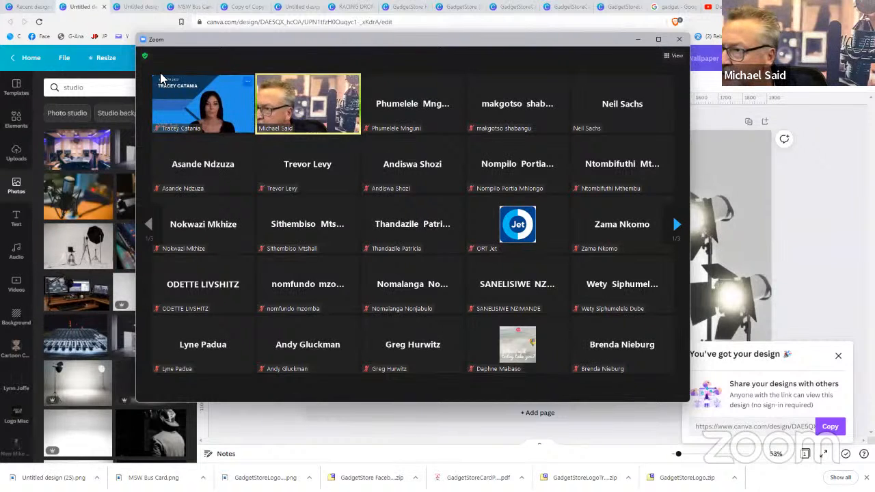
Toggle Zoom's gallery views, page through participants, and open Background & Filters settings
{"action": "double_click", "coordinate": [681, 54]}
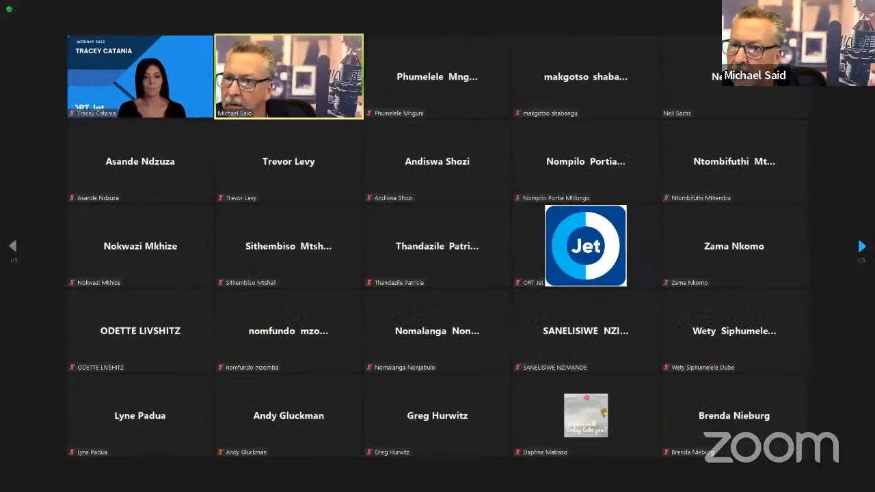
{"action": "double_click", "coordinate": [699, 76]}
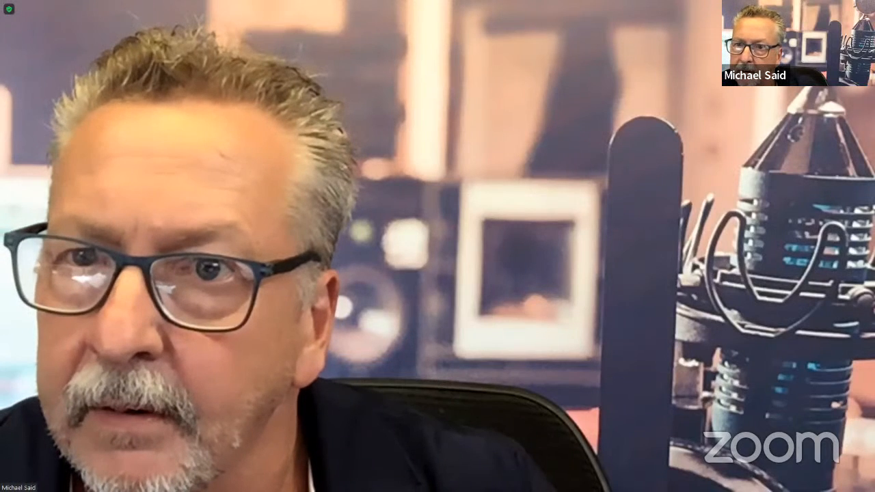
{"action": "double_click", "coordinate": [307, 135]}
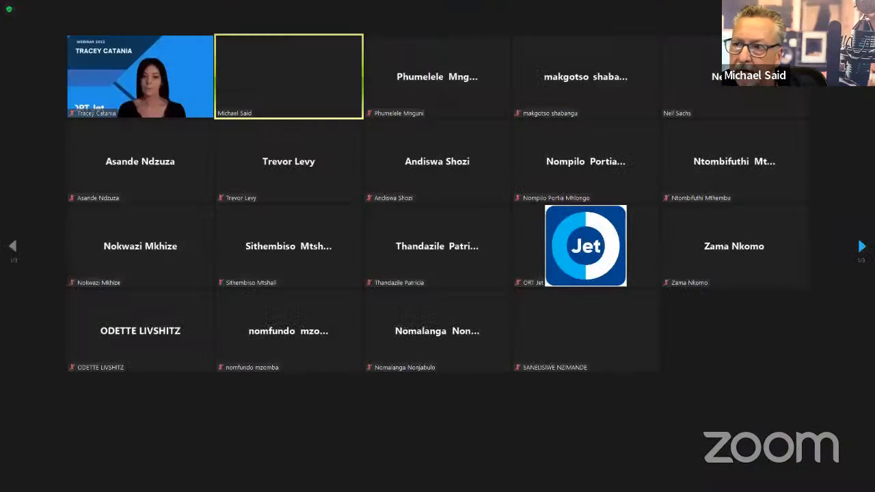
{"action": "double_click", "coordinate": [684, 13]}
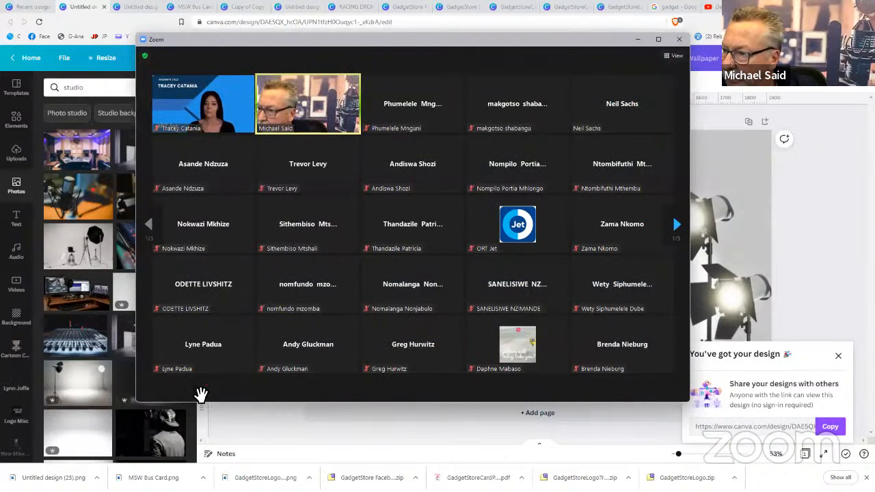
{"action": "left_click", "coordinate": [683, 223]}
{"action": "left_click", "coordinate": [682, 223]}
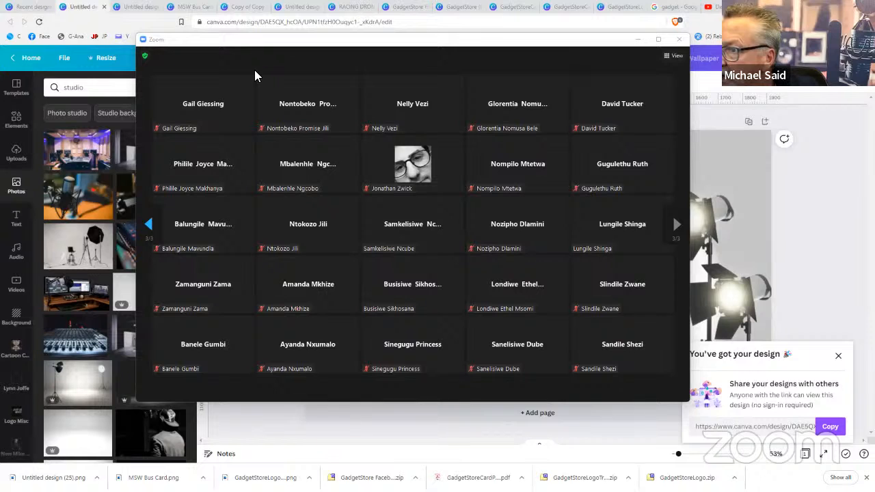
{"action": "left_click", "coordinate": [307, 169]}
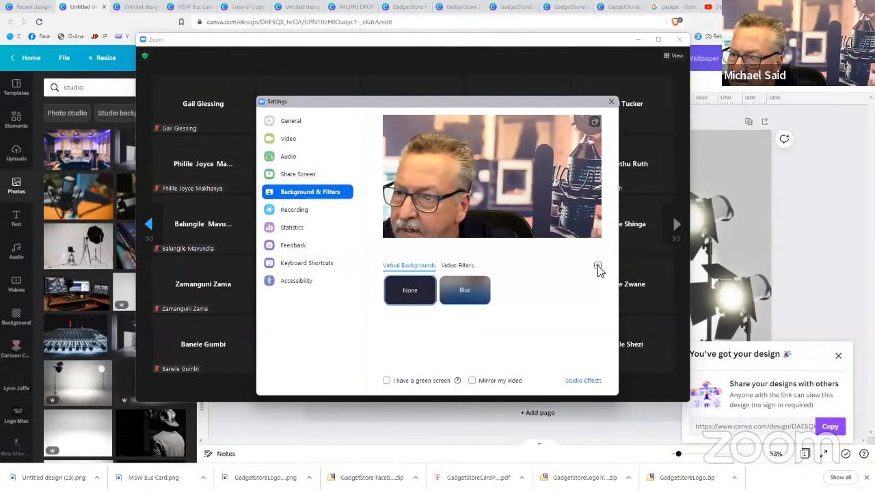
Add Untitled design (25) from Downloads as a Zoom virtual background, then select None
{"action": "left_click", "coordinate": [620, 292]}
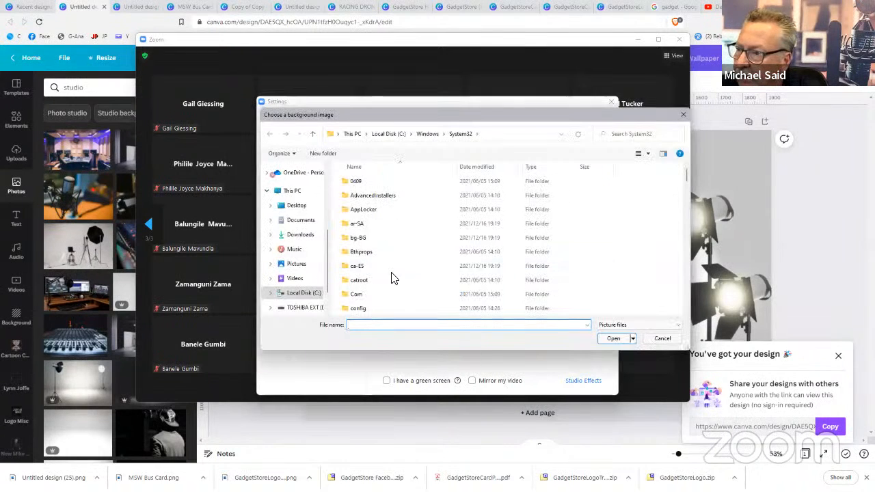
{"action": "left_click", "coordinate": [296, 235]}
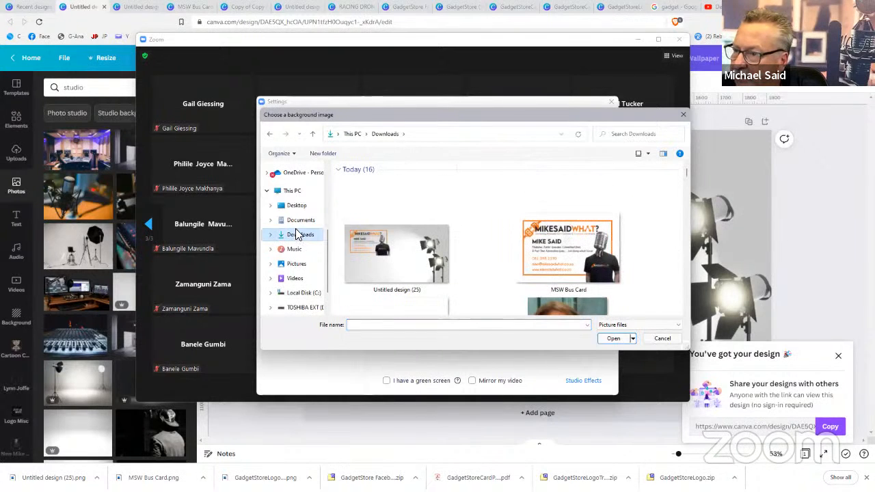
{"action": "double_click", "coordinate": [387, 241]}
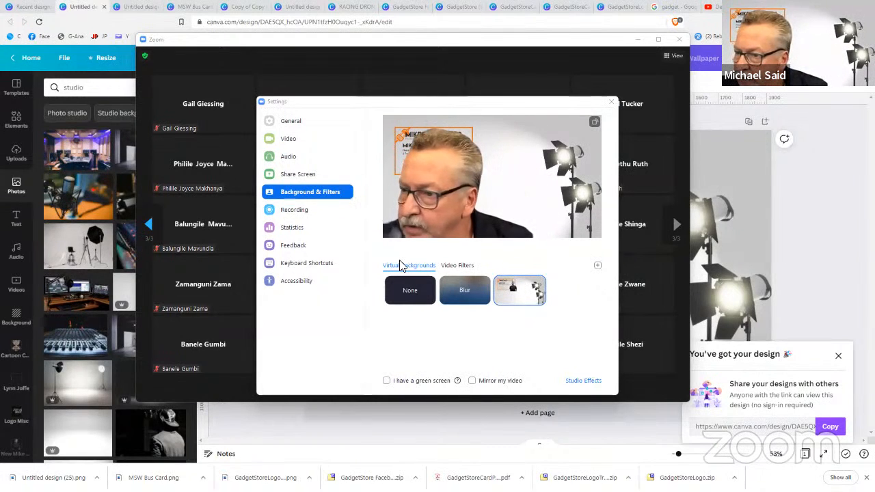
{"action": "left_click", "coordinate": [402, 292]}
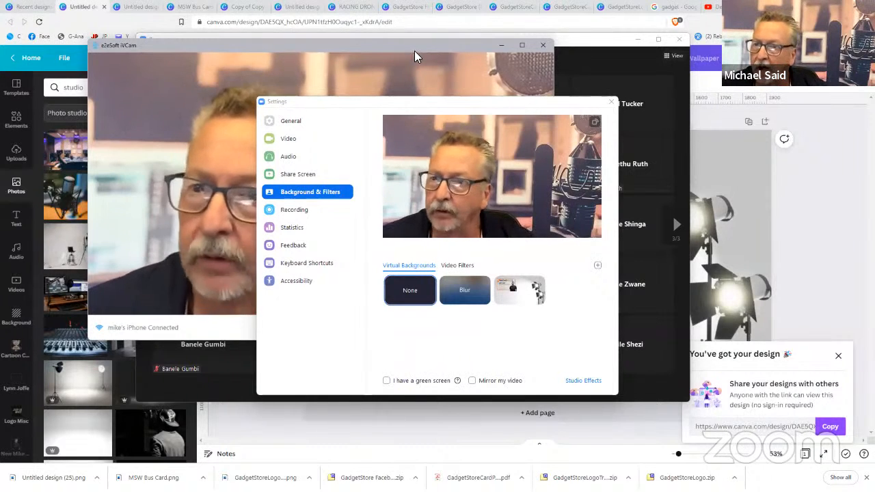
Close Zoom Settings and the iVCam window, then bring up the MSW Bus Card design in Canva
{"action": "left_click", "coordinate": [611, 102]}
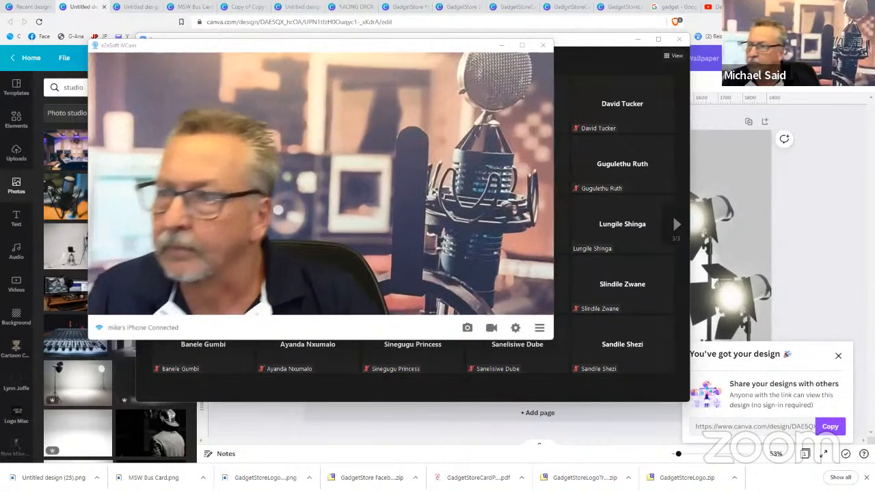
{"action": "left_click", "coordinate": [543, 46]}
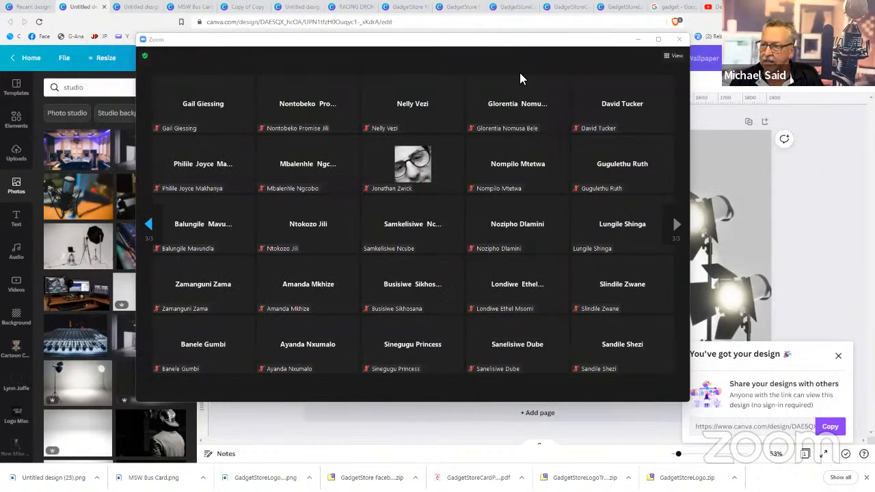
{"action": "left_click", "coordinate": [791, 175]}
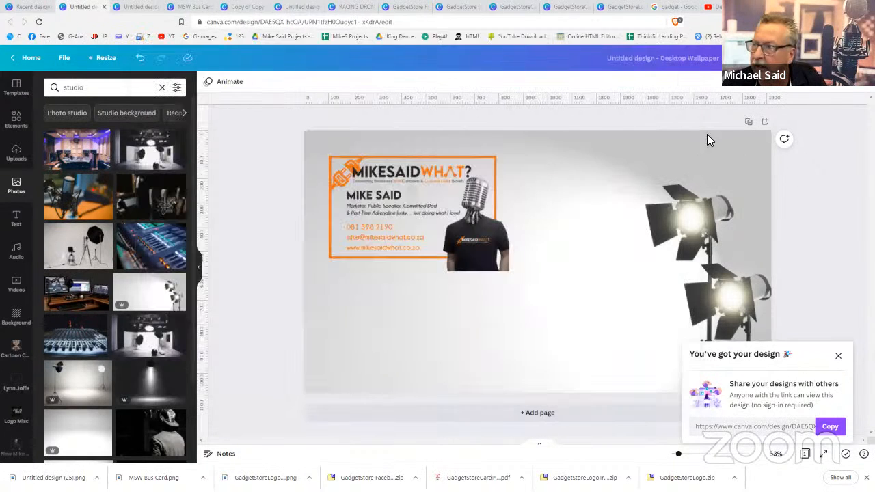
{"action": "left_click", "coordinate": [197, 8]}
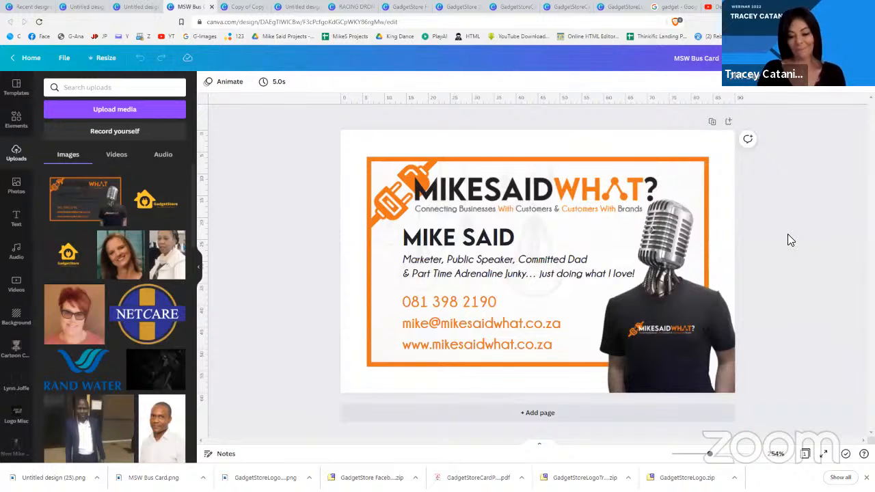